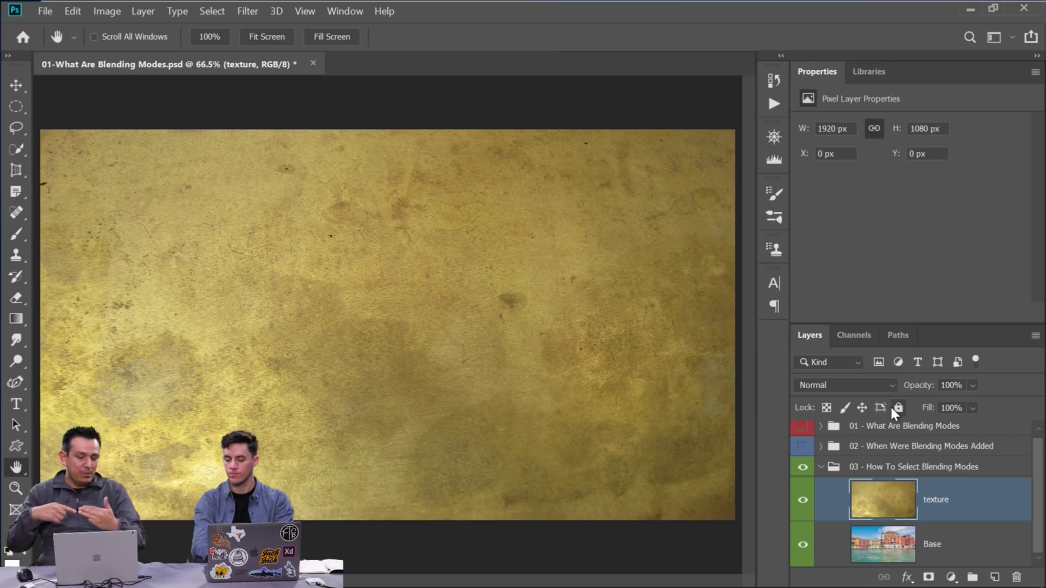
Preview the darkening blend modes on the texture layer and set its blend mode to Multiply
click(892, 384)
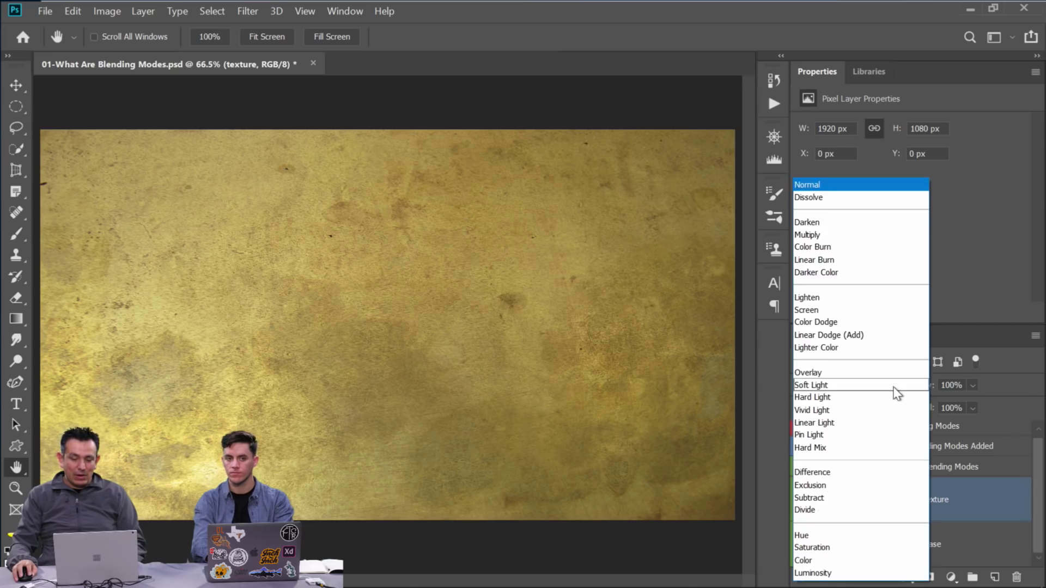
key(Down)
key(Down)
key(Down)
key(Down)
key(Down)
key(Down)
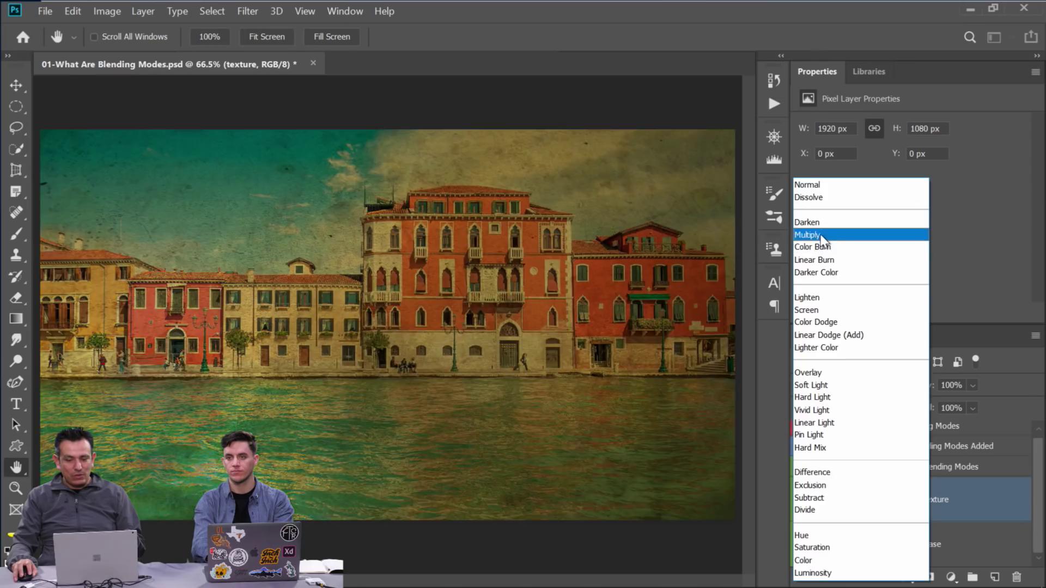
click(823, 238)
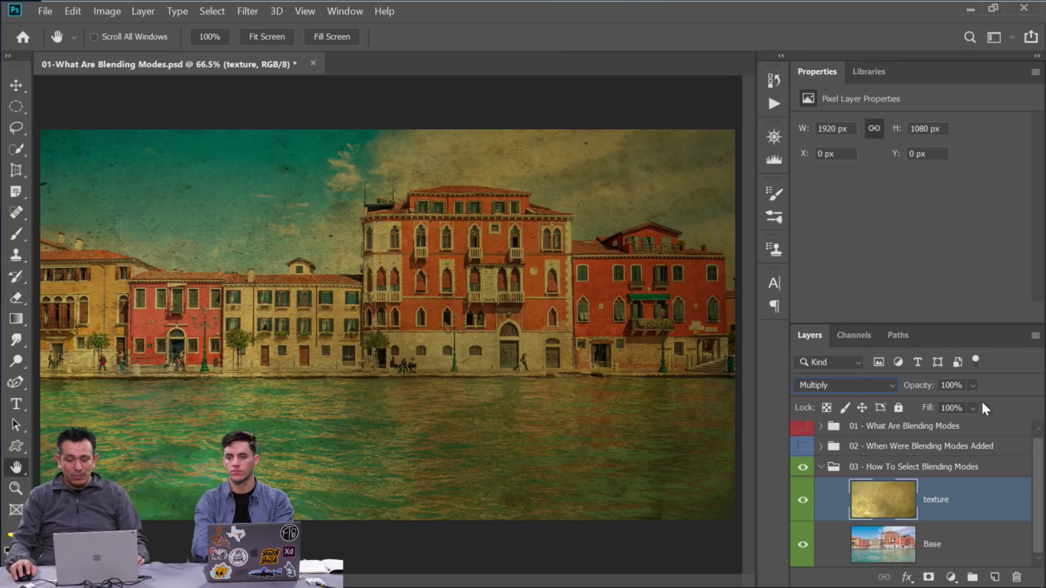
Add a Levels adjustment clipped to the texture layer, with input levels of 63, 0.95 and 116
click(950, 577)
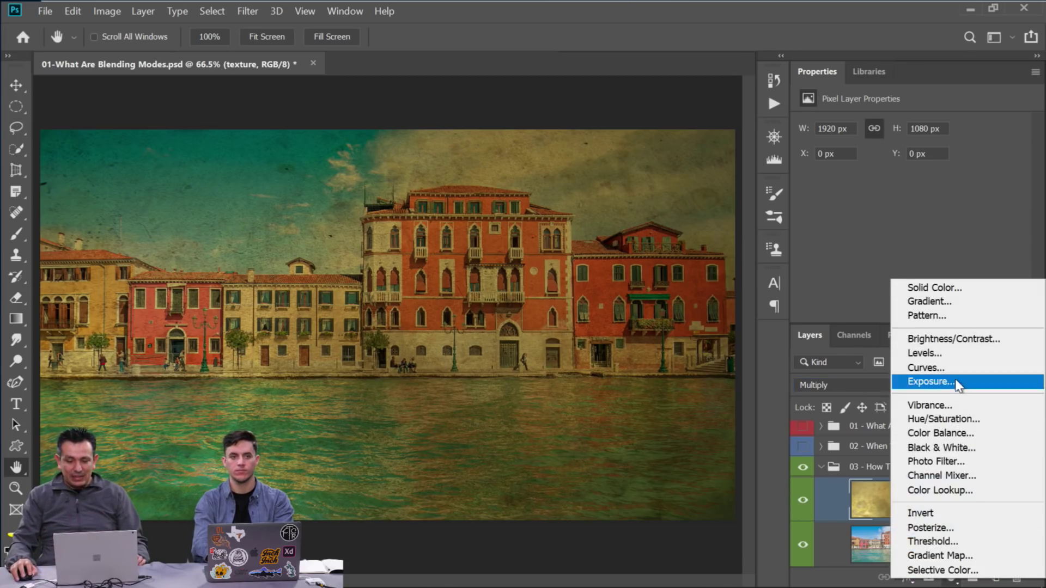
click(951, 354)
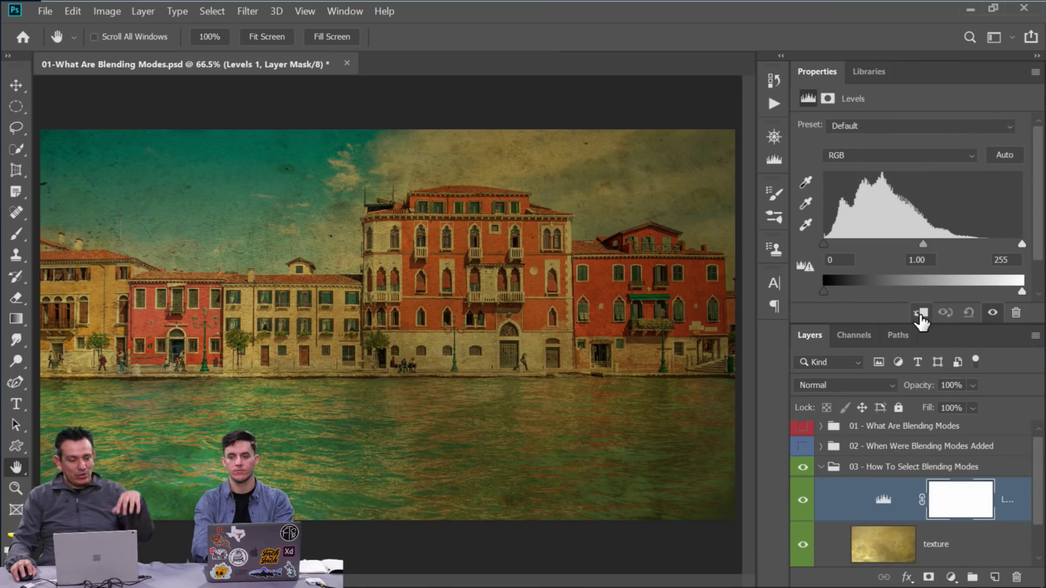
click(920, 315)
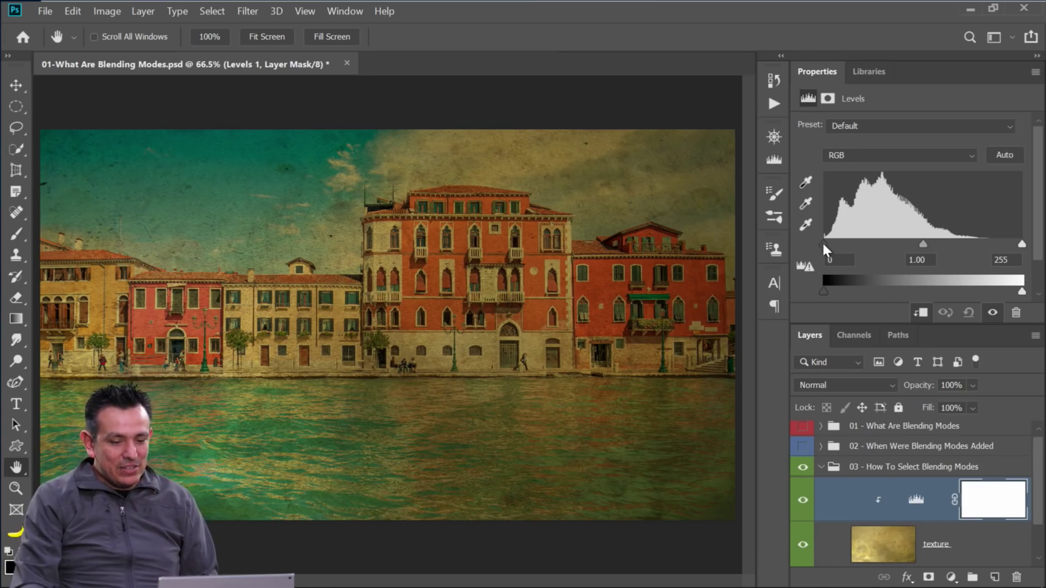
drag(823, 243, 914, 245)
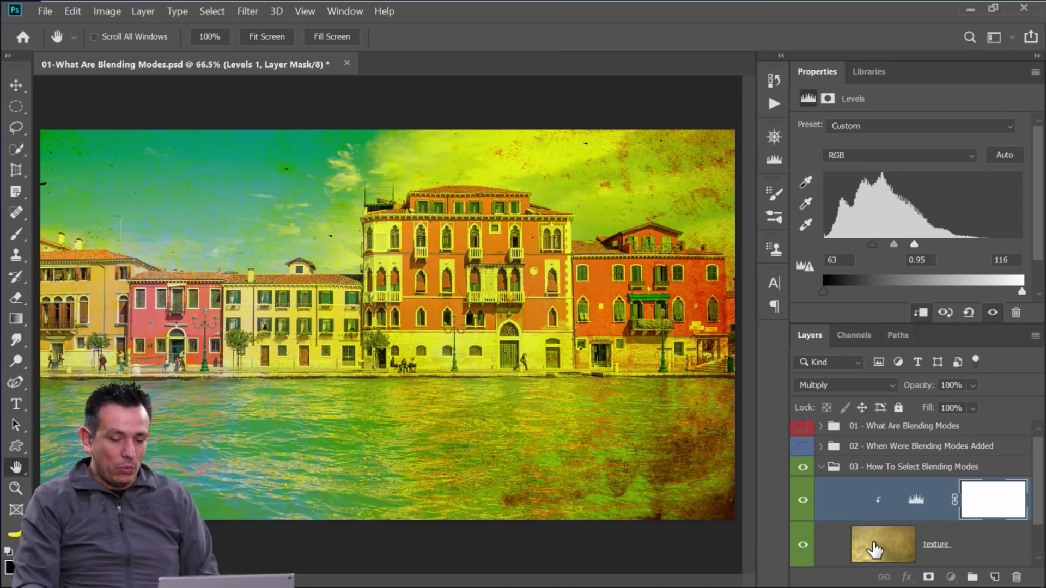
Select the texture layer and toggle the Levels adjustment's visibility off and on to compare the effect
click(872, 546)
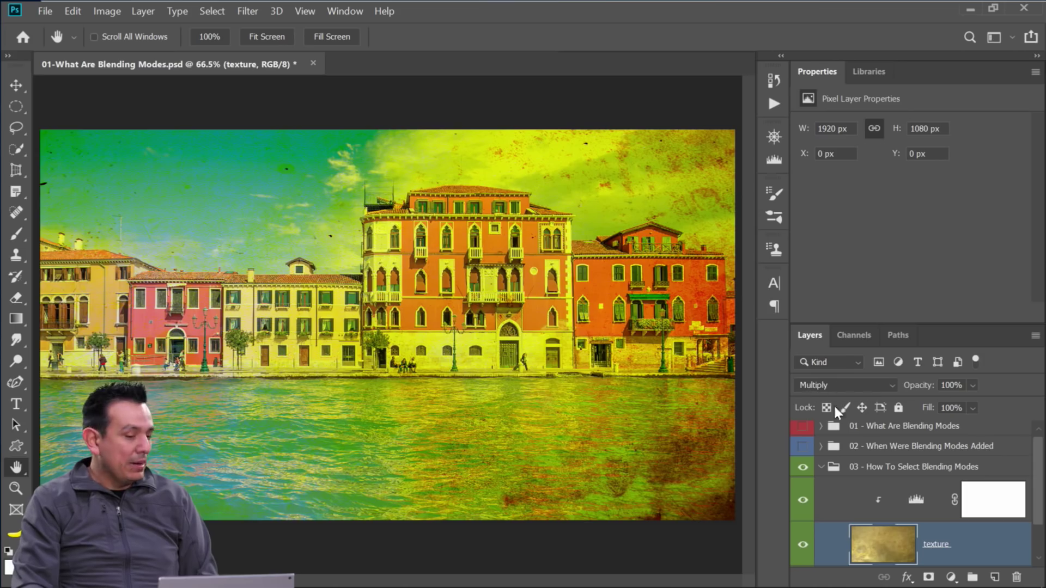
click(803, 500)
click(803, 500)
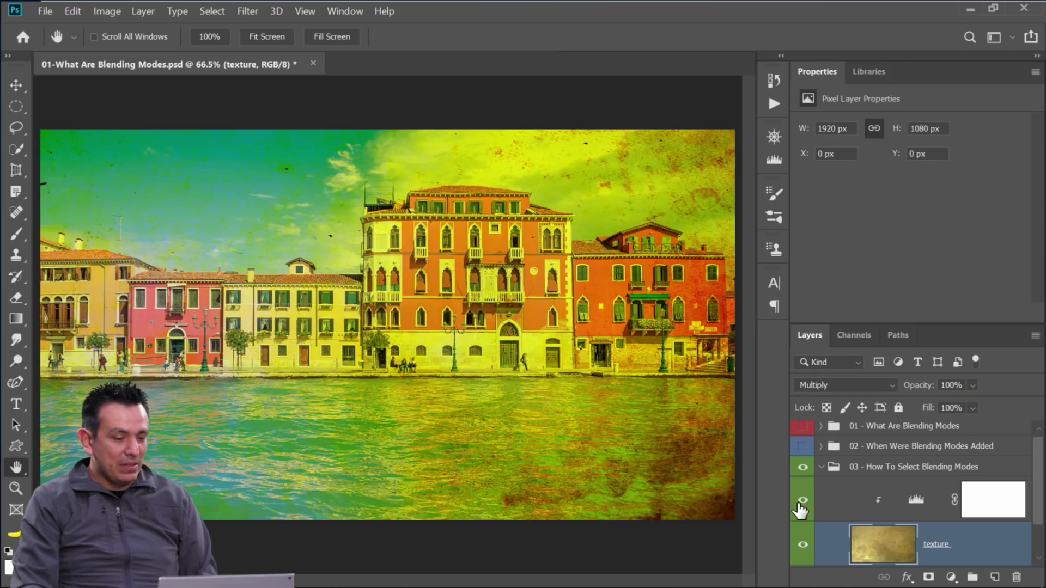
Close the current document, open 02-blending-modes-sample.psd and fit the image to the window
click(313, 65)
click(479, 227)
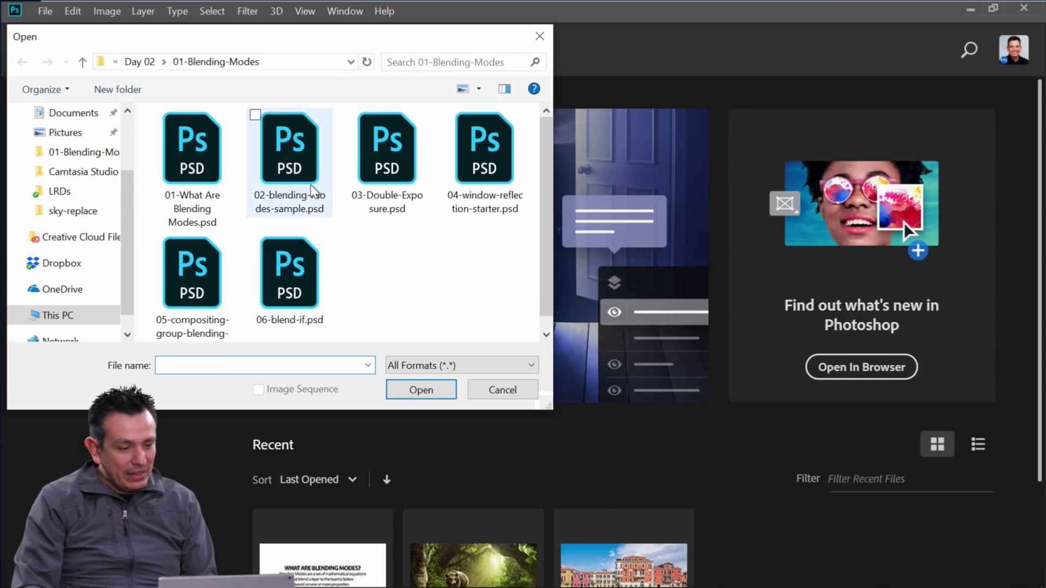
click(295, 167)
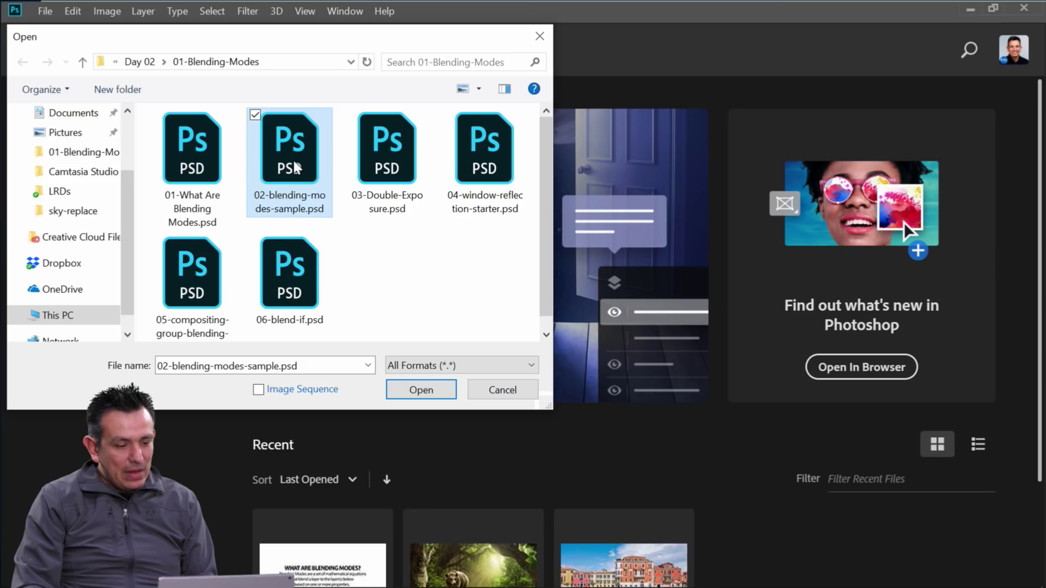
double_click(295, 168)
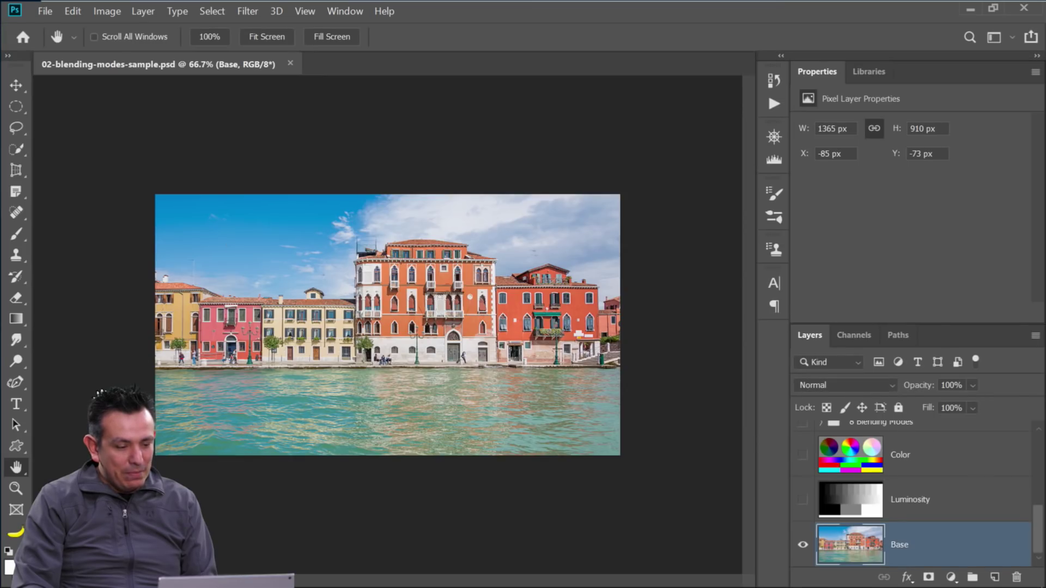
double_click(13, 481)
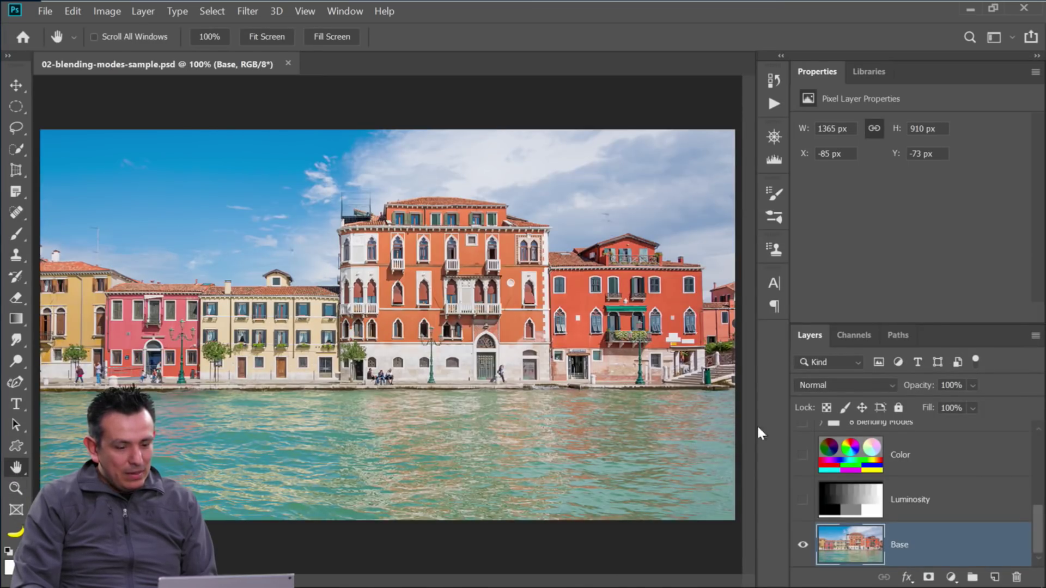
Show the Categories layer to view the chart of blending mode groups
scroll(854, 516, up, 2)
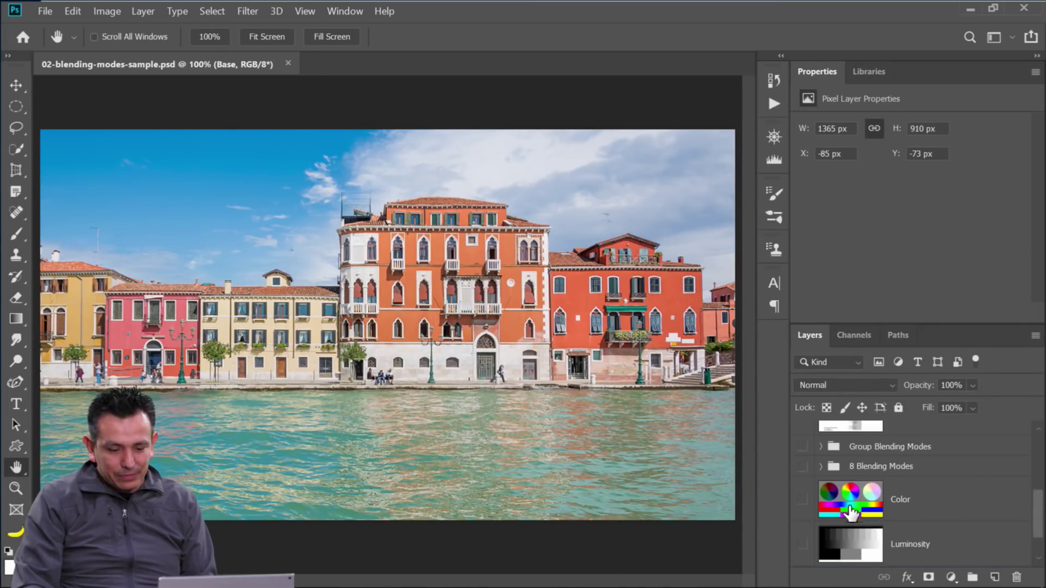
click(811, 447)
click(811, 447)
scroll(814, 463, up, 4)
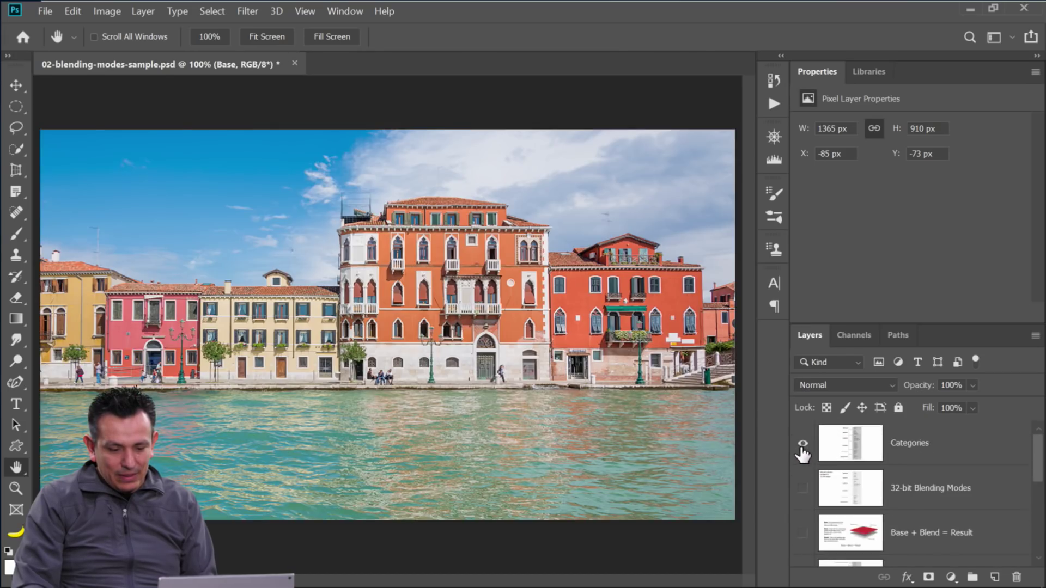
click(803, 445)
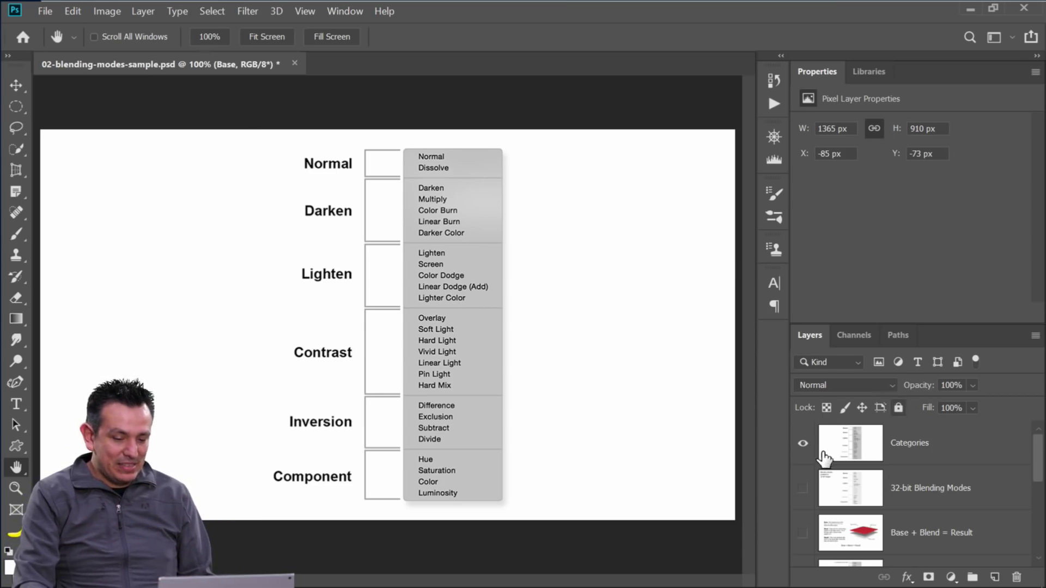
Hide the Categories layer, then show and select the Luminosity layer, toggling it off and on to compare it with the Base photo
click(803, 443)
scroll(904, 517, down, 5)
click(803, 501)
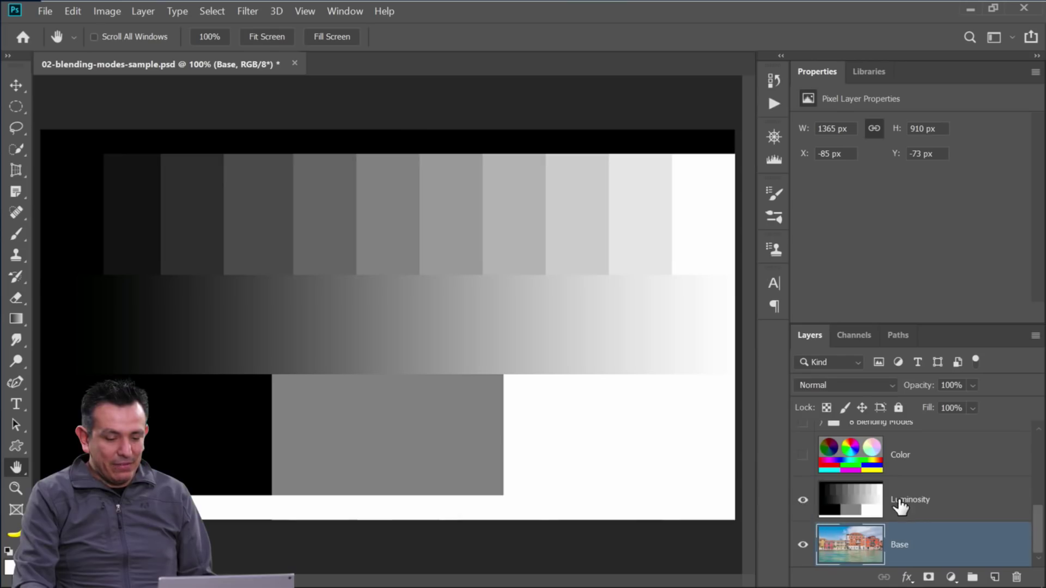
click(906, 517)
click(802, 501)
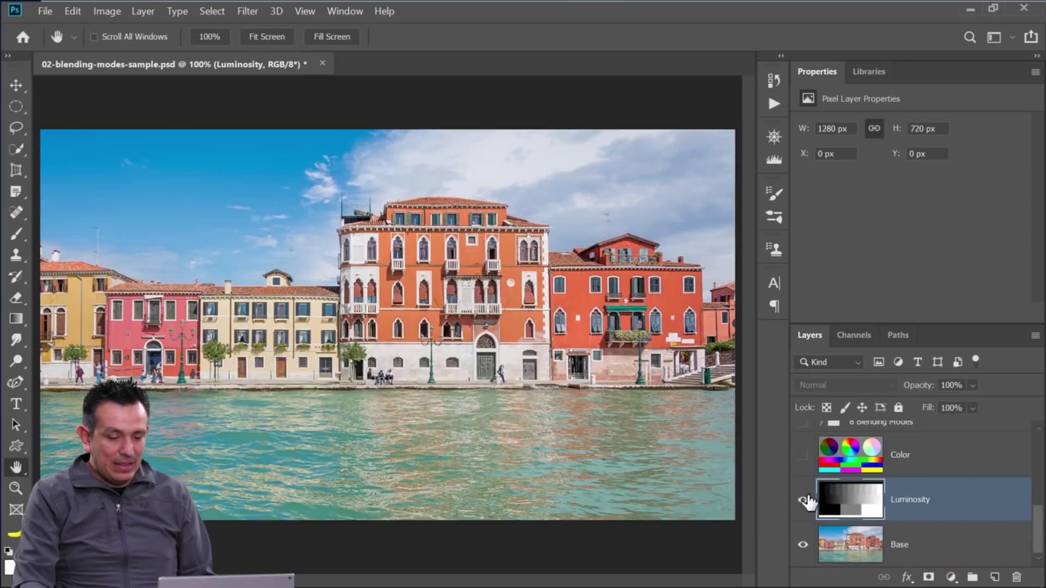
click(803, 500)
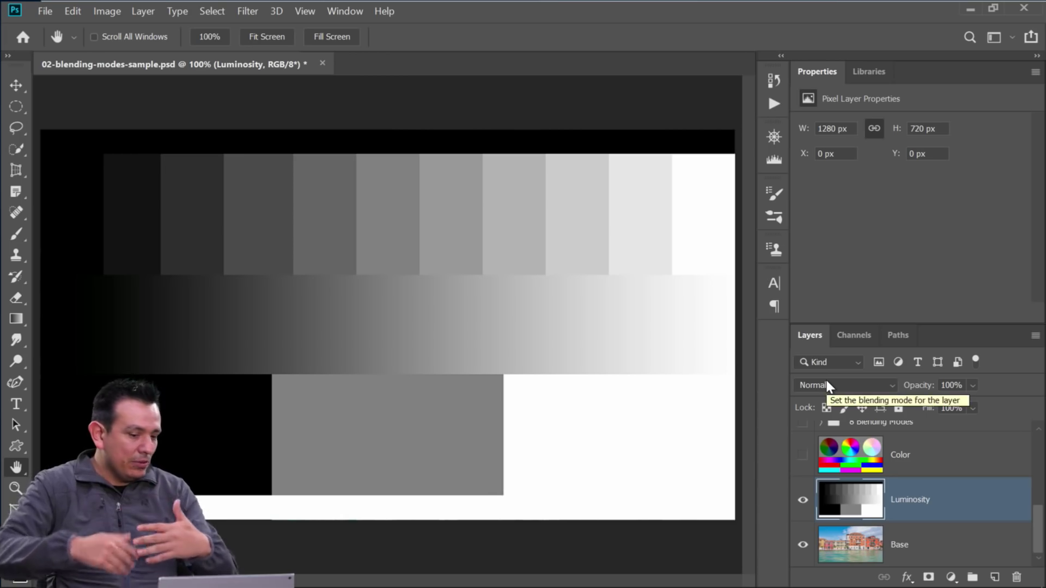
Try the Luminosity layer at 75% and 41% opacity in Normal mode, and restore it to 100%
key(7)
key(5)
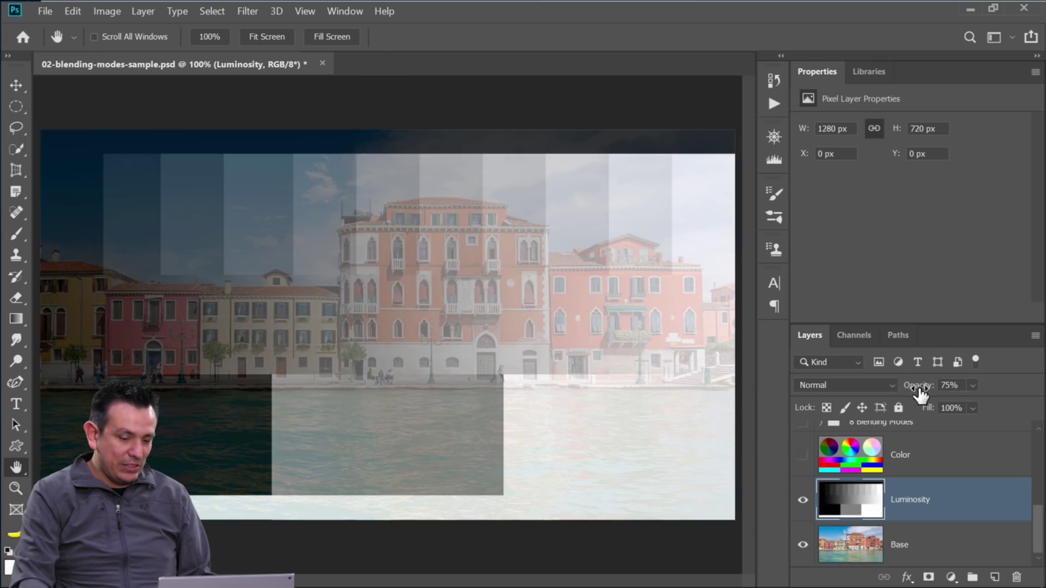
drag(918, 387, 926, 386)
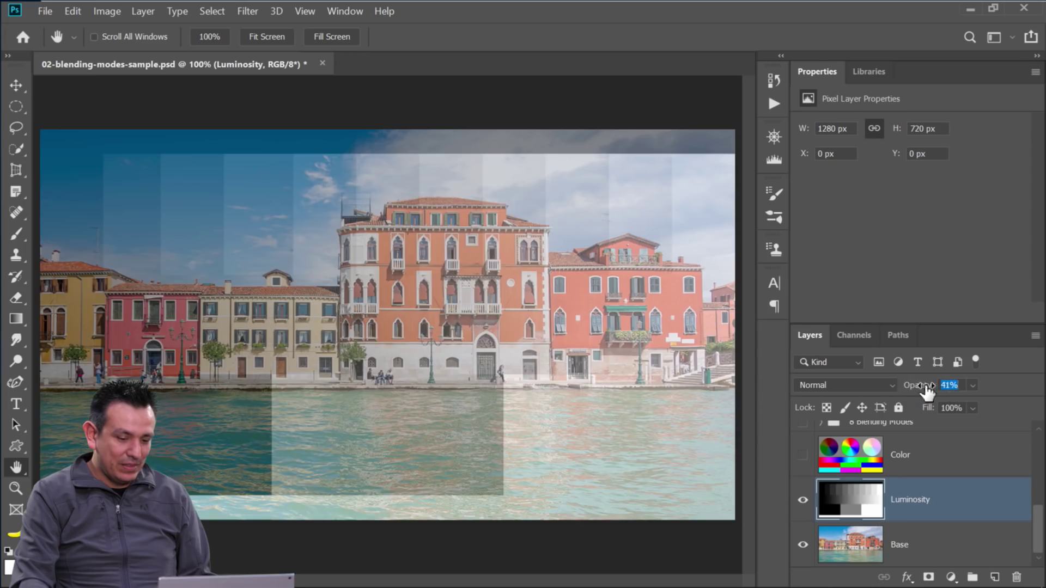
key(0)
Set the Luminosity layer to Dissolve, try it at 67% opacity and return the opacity to 100%
click(871, 385)
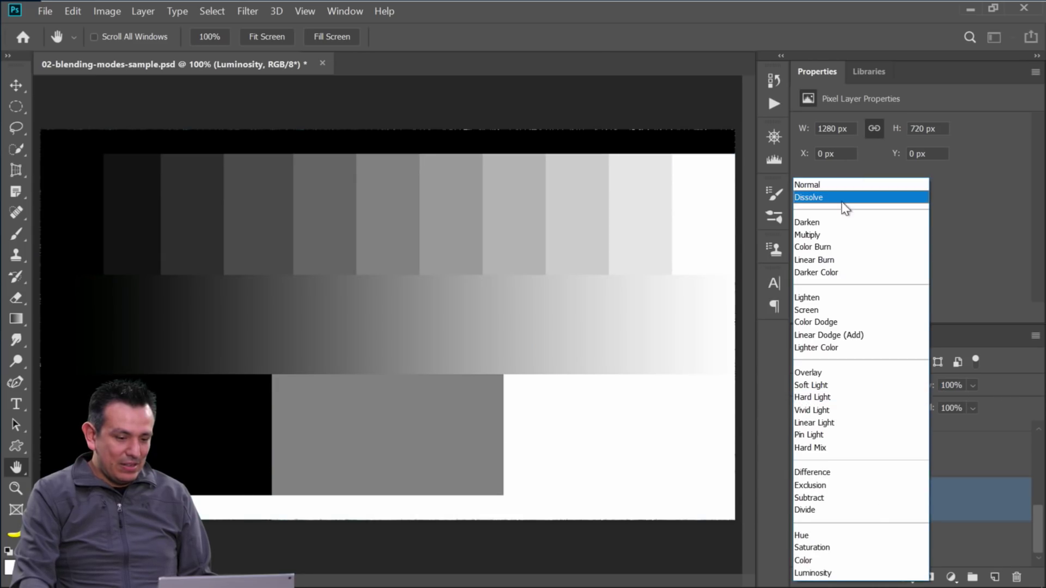
click(840, 198)
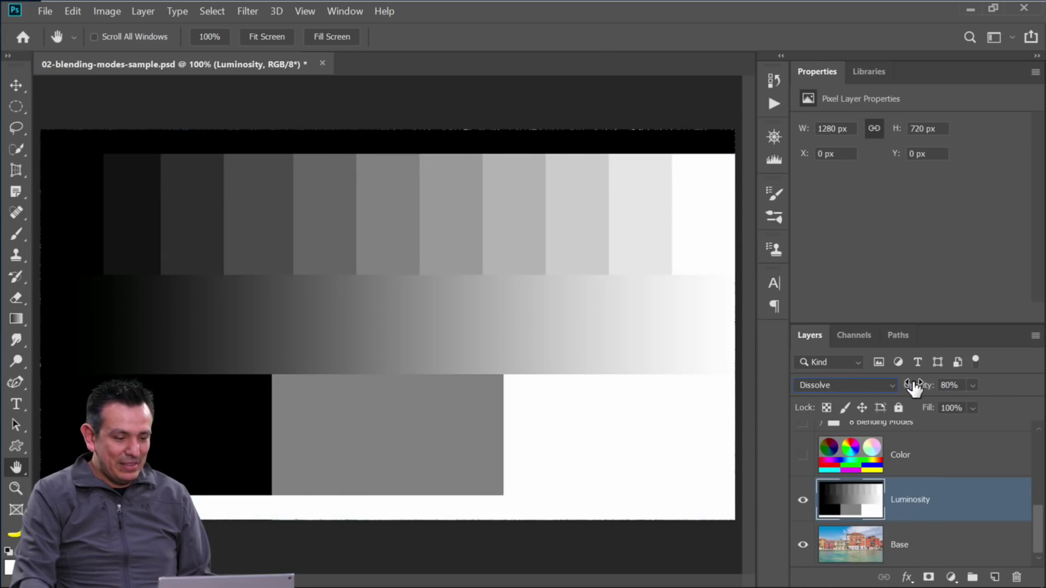
drag(923, 389, 917, 393)
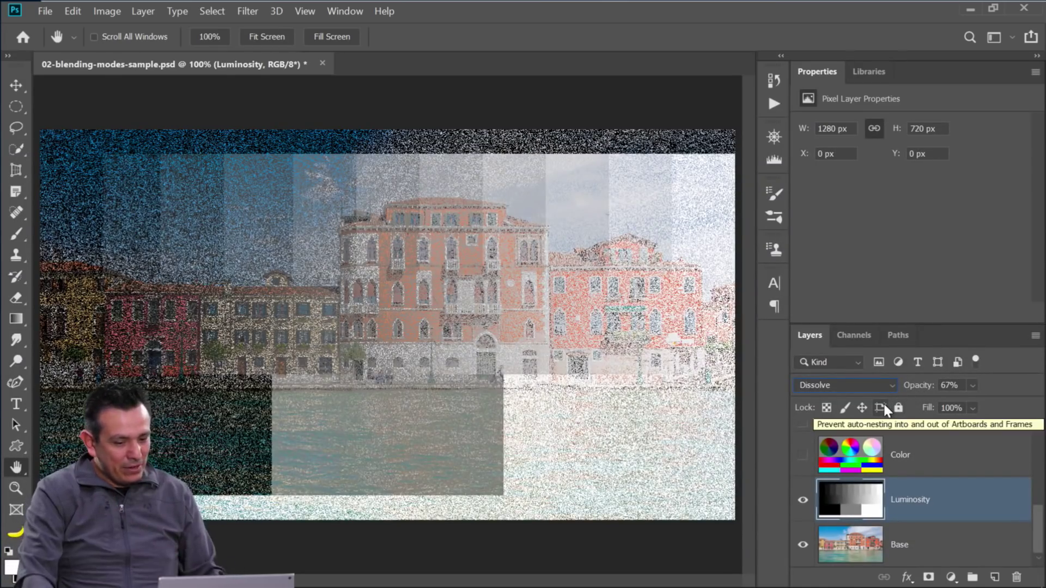
drag(916, 389, 1006, 389)
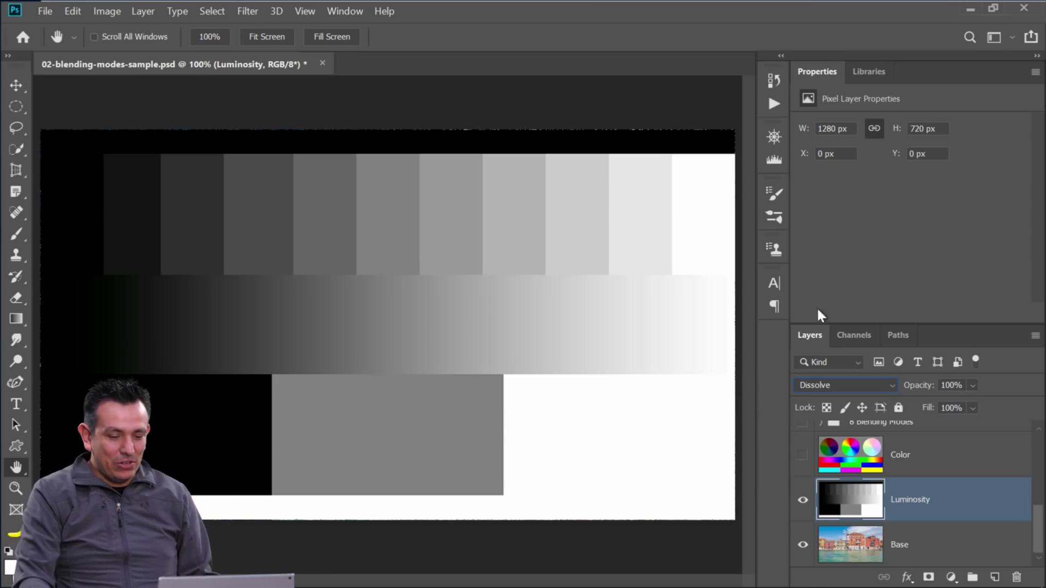
Hide the Luminosity layer and show the Categories layer to review the blending mode groups
click(803, 499)
scroll(839, 485, up, 3)
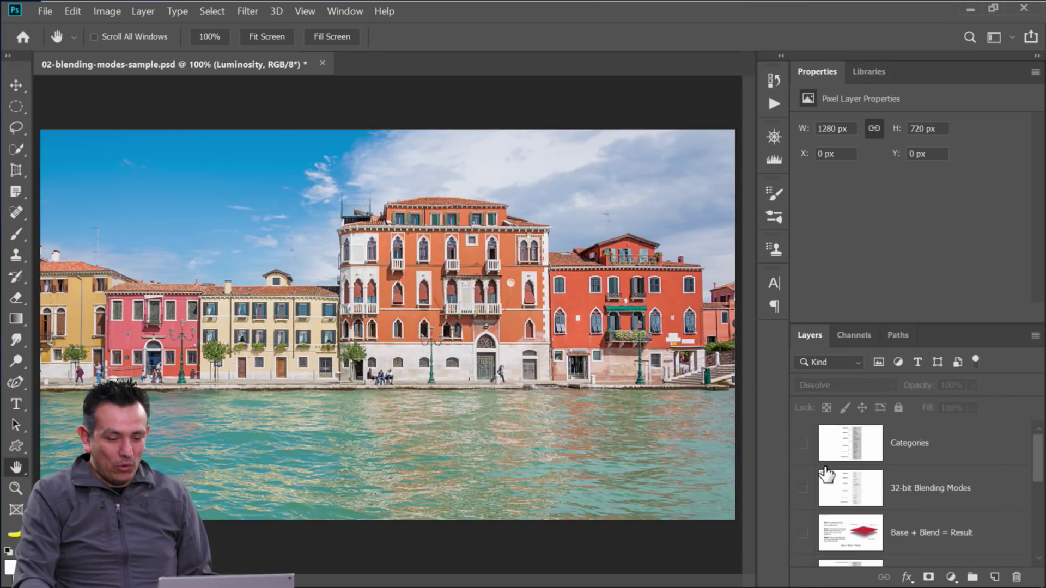
click(802, 443)
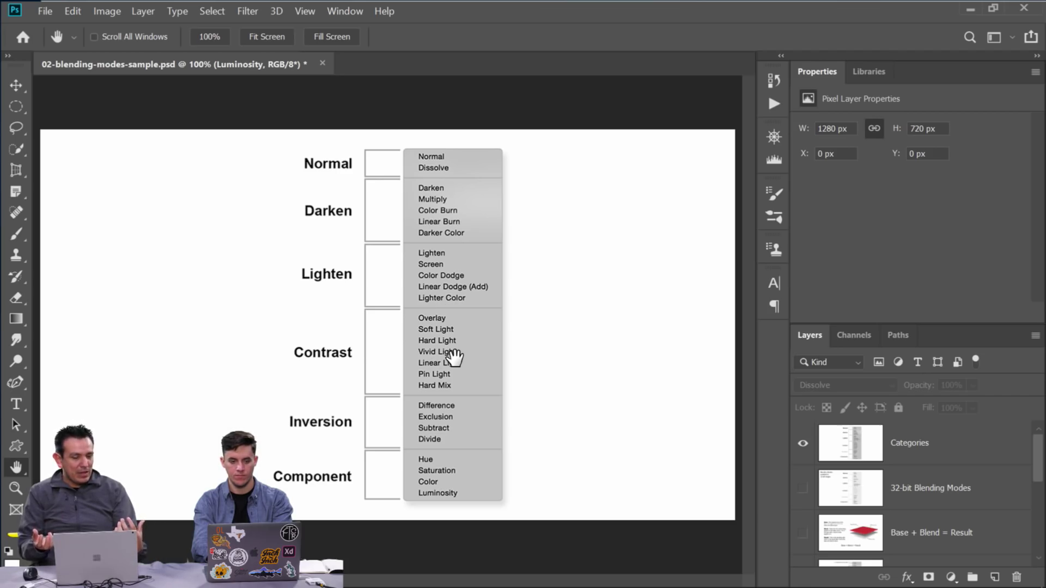
Show the Luminosity layer again in place of the Categories layer and set its blend mode to Overlay
scroll(866, 485, down, 5)
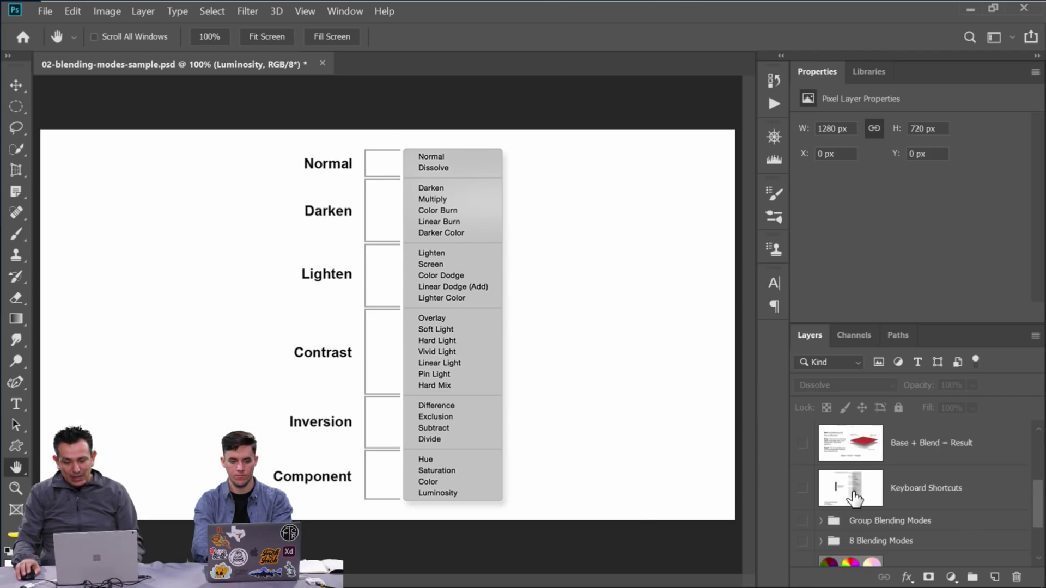
click(802, 530)
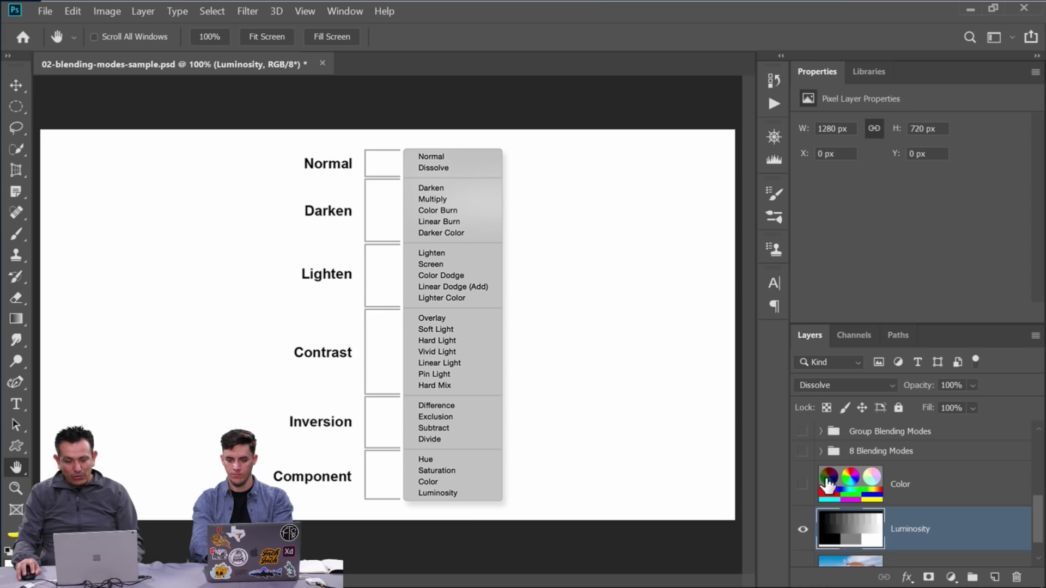
scroll(804, 440, up, 5)
click(808, 448)
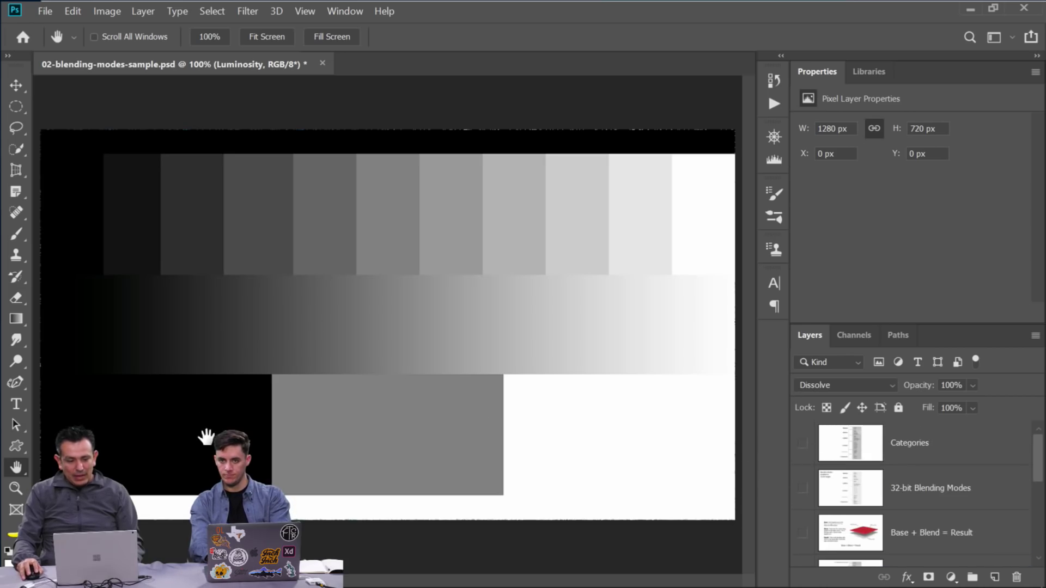
click(854, 388)
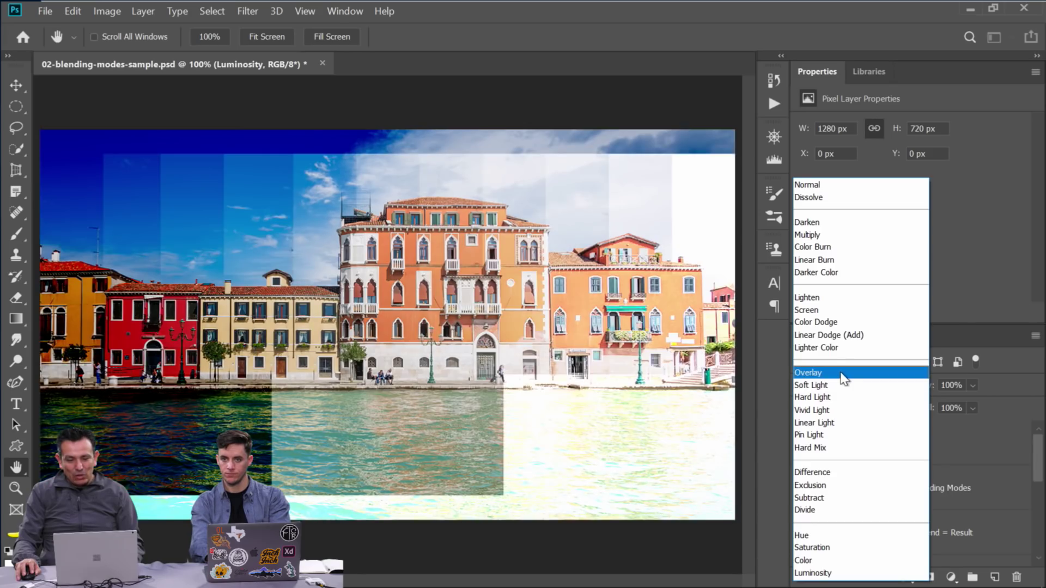
click(843, 379)
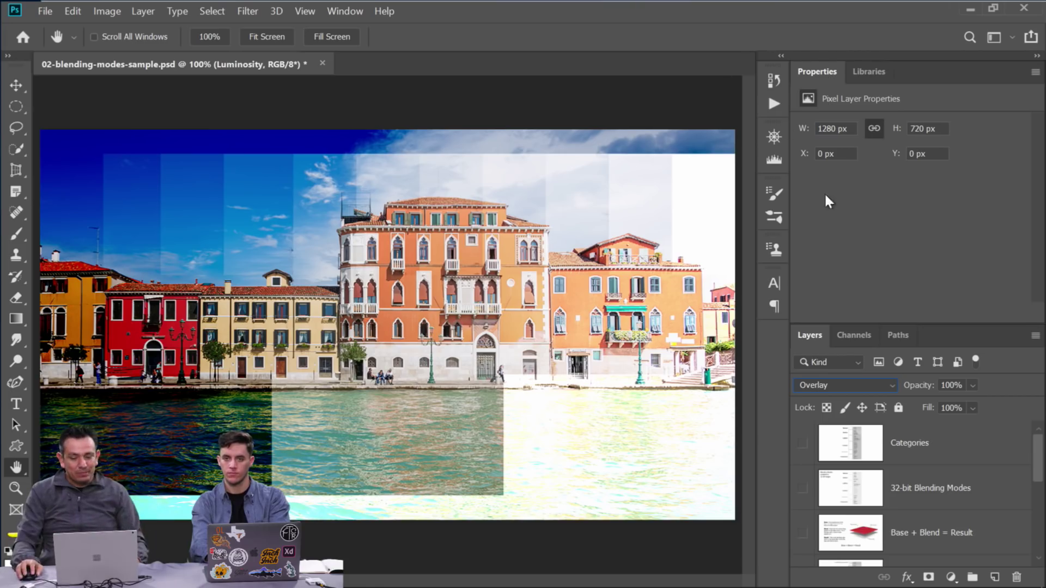
Show the Categories layer to examine its blending mode chart again, and hide it after viewing
click(801, 444)
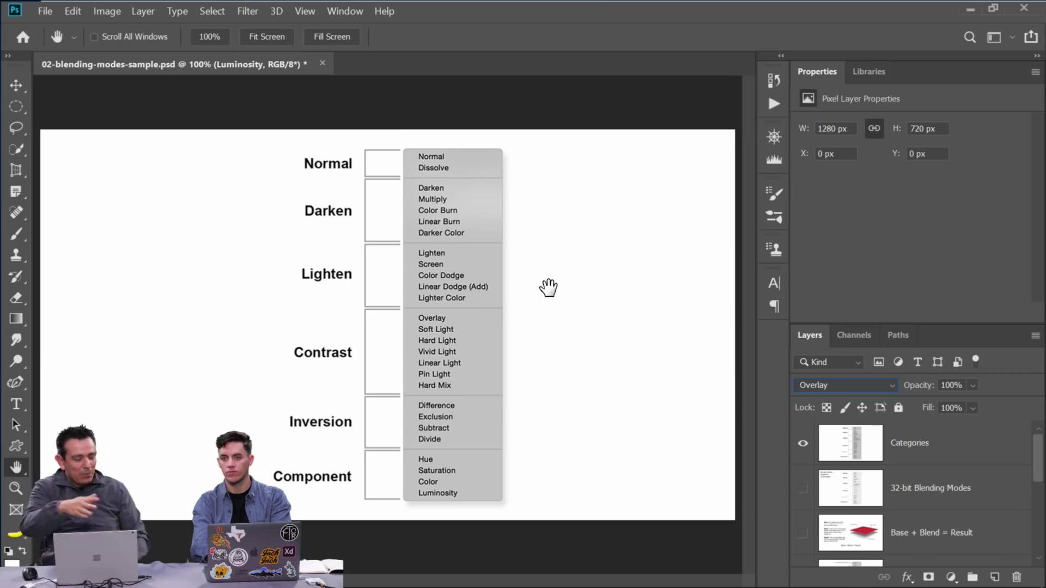
click(803, 444)
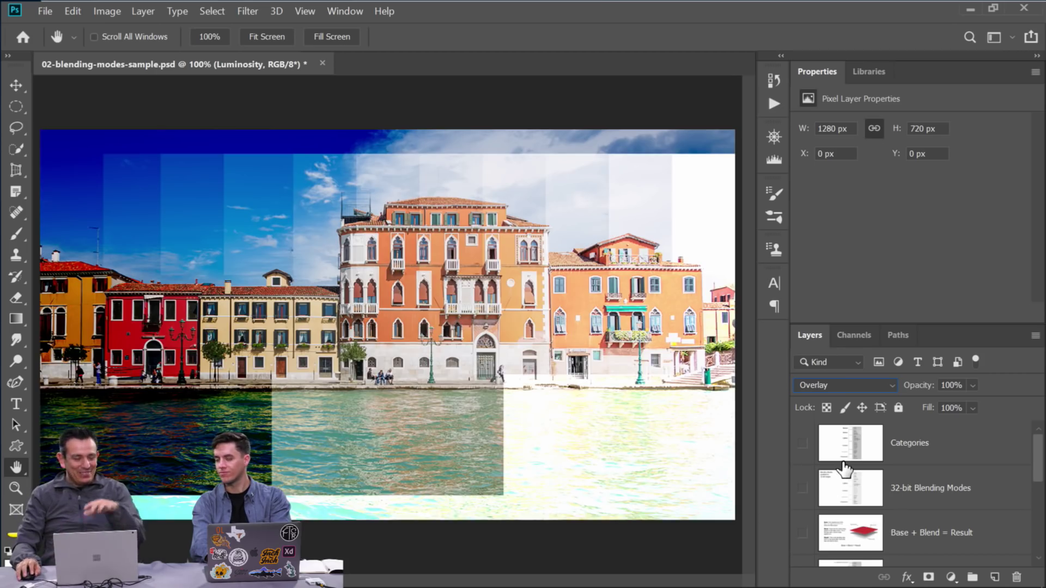
scroll(844, 490, down, 1)
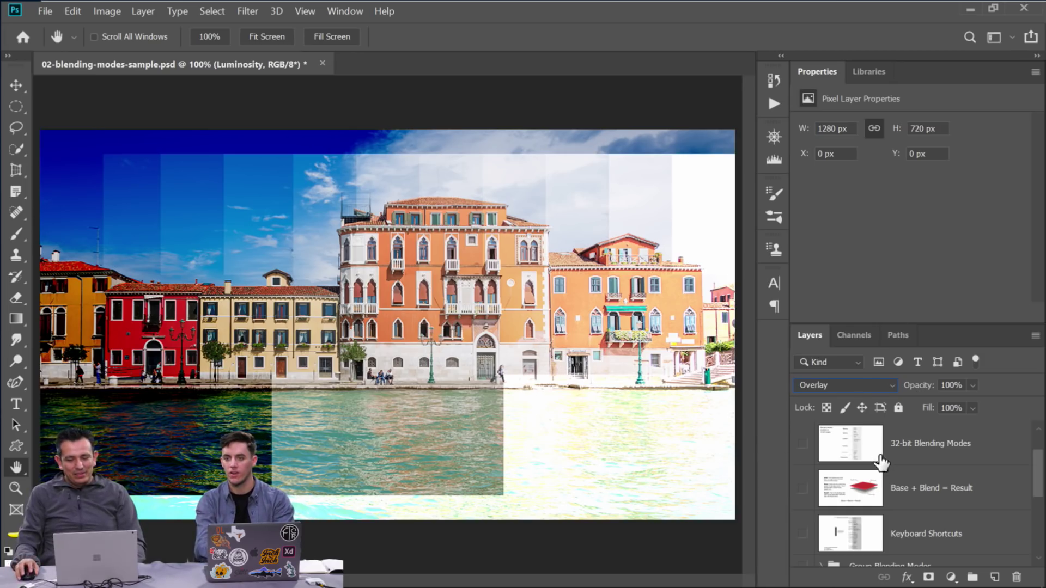
Briefly toggle the 32-bit Blending Modes and Keyboard Shortcuts reference layers on and off
click(801, 451)
click(800, 451)
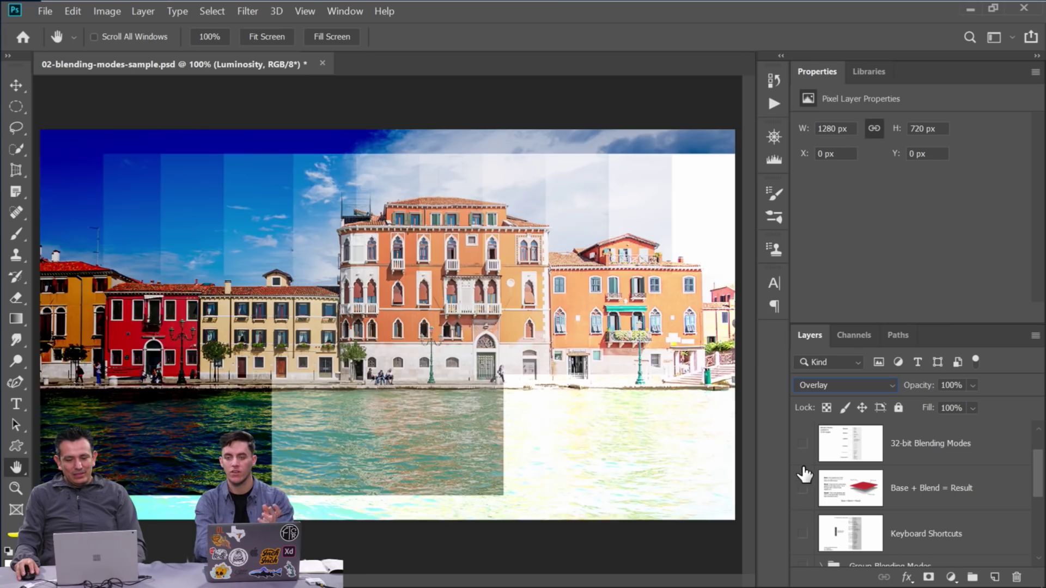
click(801, 535)
click(801, 536)
scroll(817, 523, up, 1)
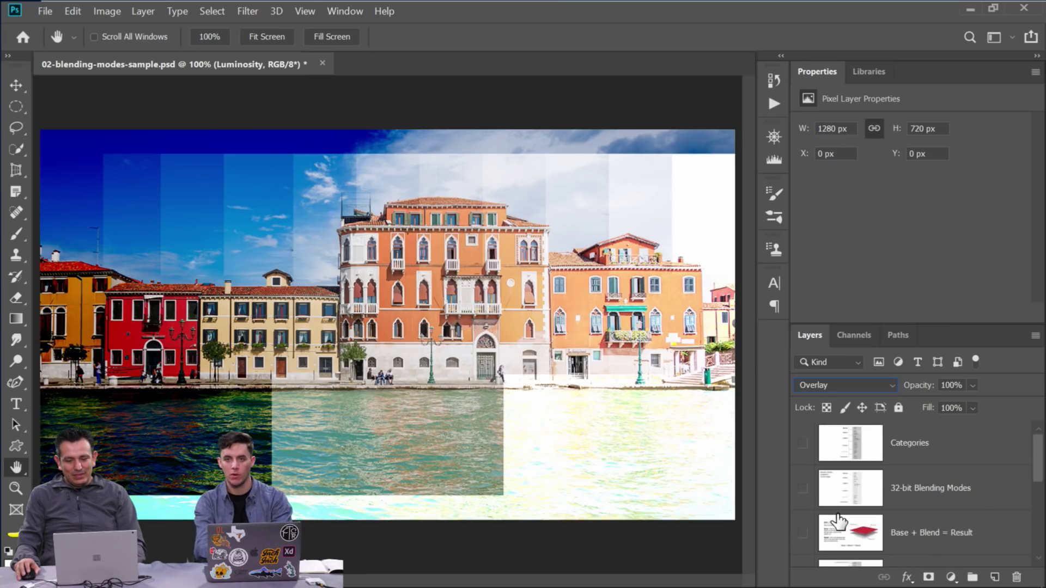
Show the Categories layer, compare its chart with the actual blend mode list, and hide the layer after viewing
click(803, 446)
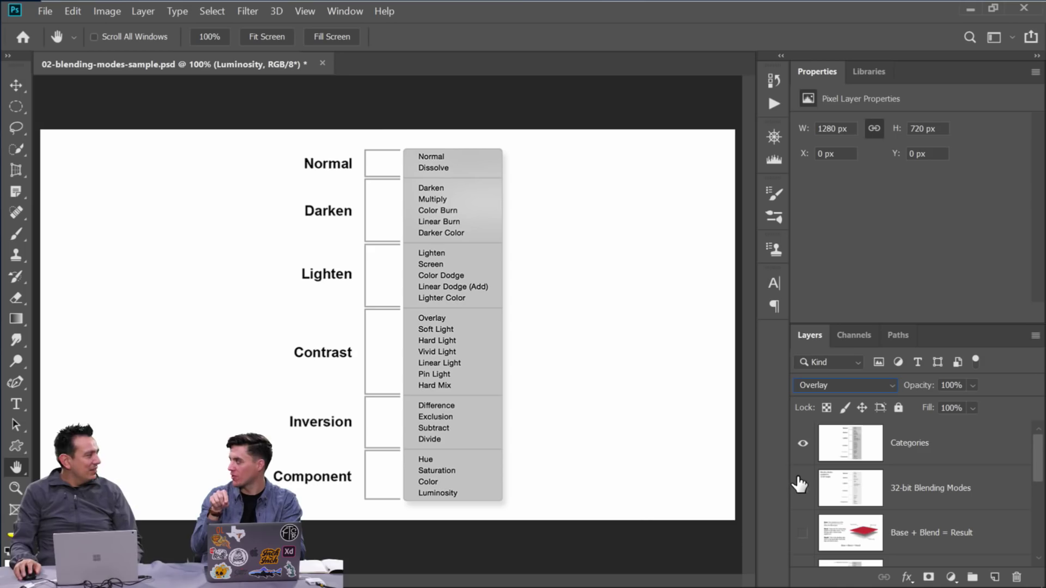
click(848, 384)
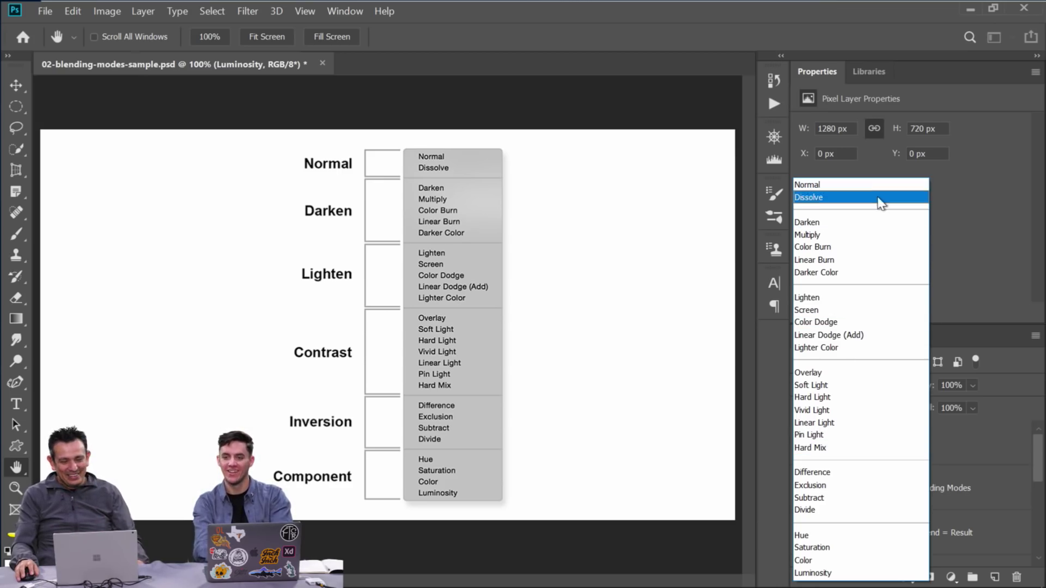
click(967, 430)
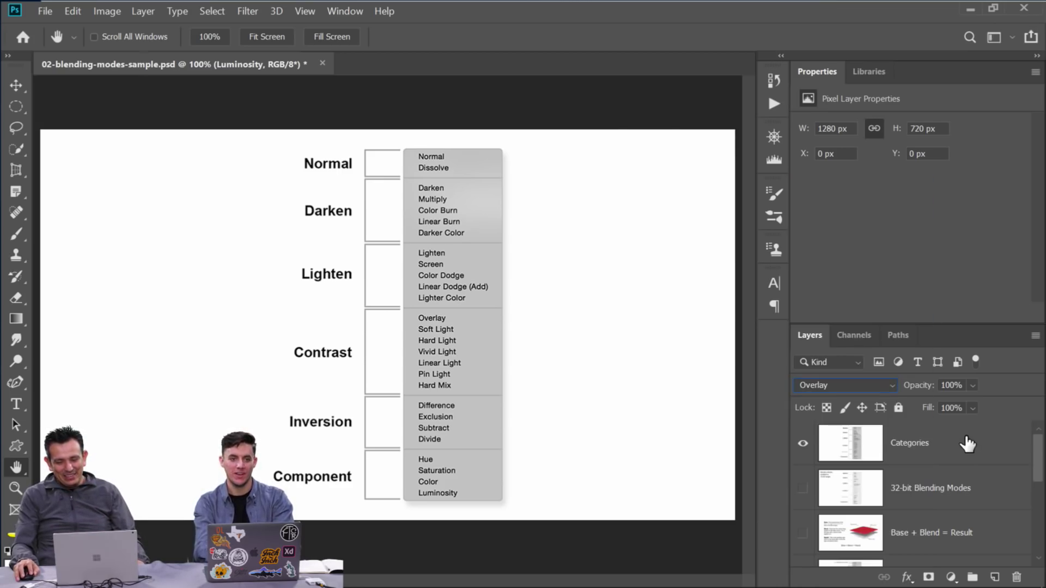
click(804, 443)
scroll(815, 458, down, 1)
scroll(819, 462, up, 1)
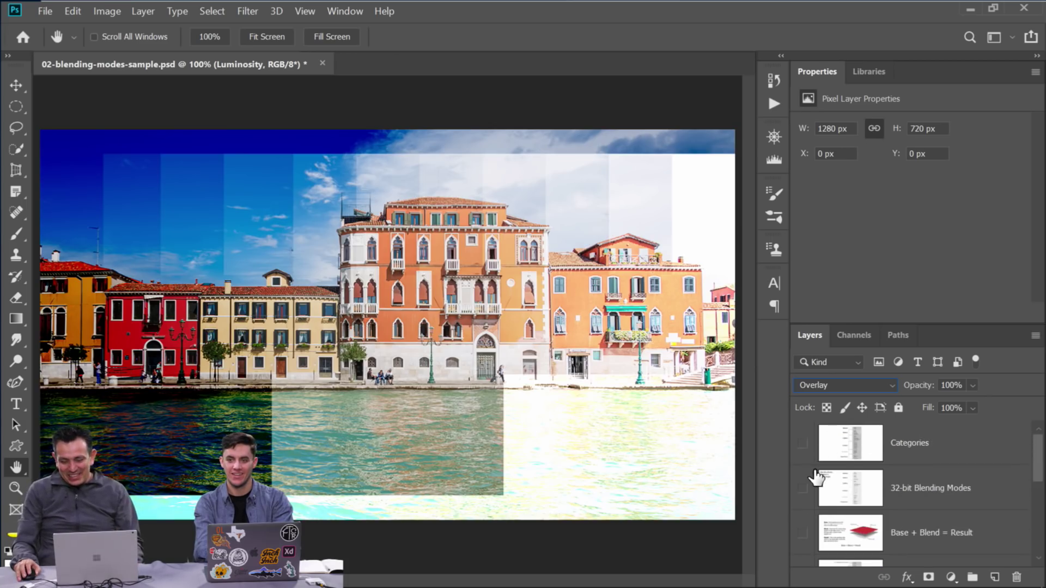
Show the 32-bit Blending Modes and Base + Blend = Result layers one at a time to review them, hiding each after viewing
click(802, 488)
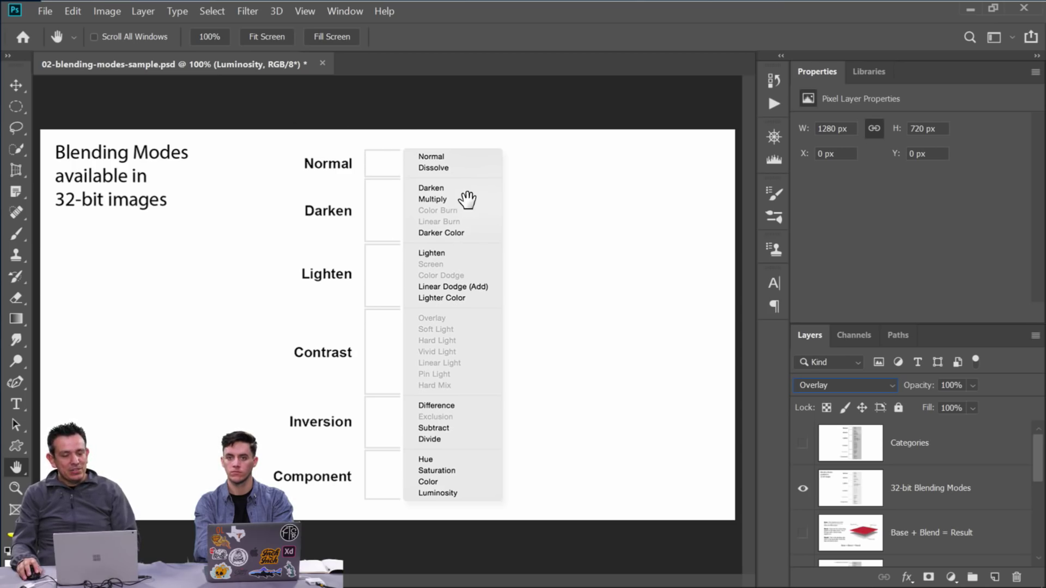
click(802, 489)
click(802, 533)
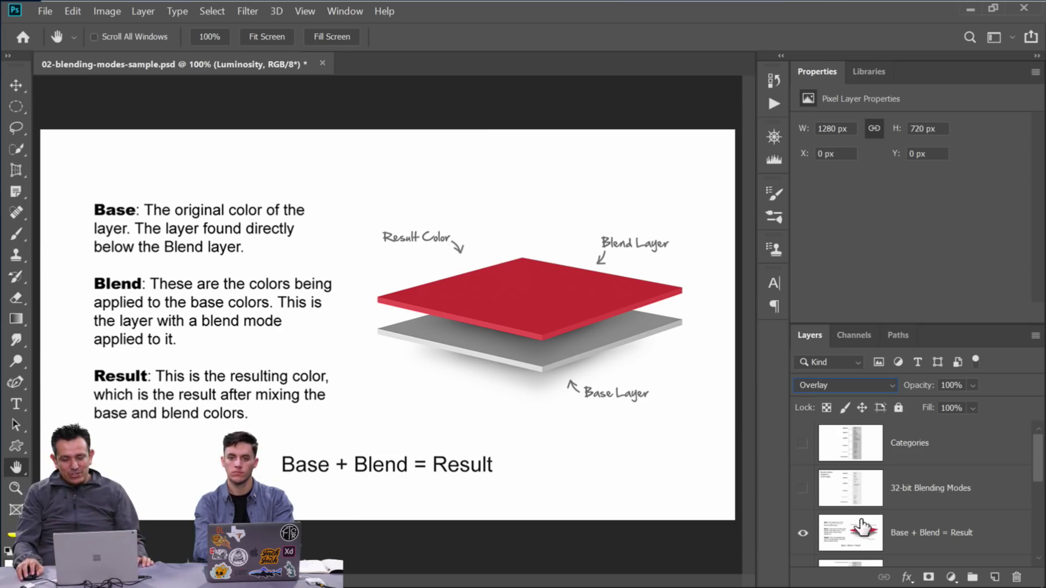
click(802, 532)
scroll(802, 537, down, 2)
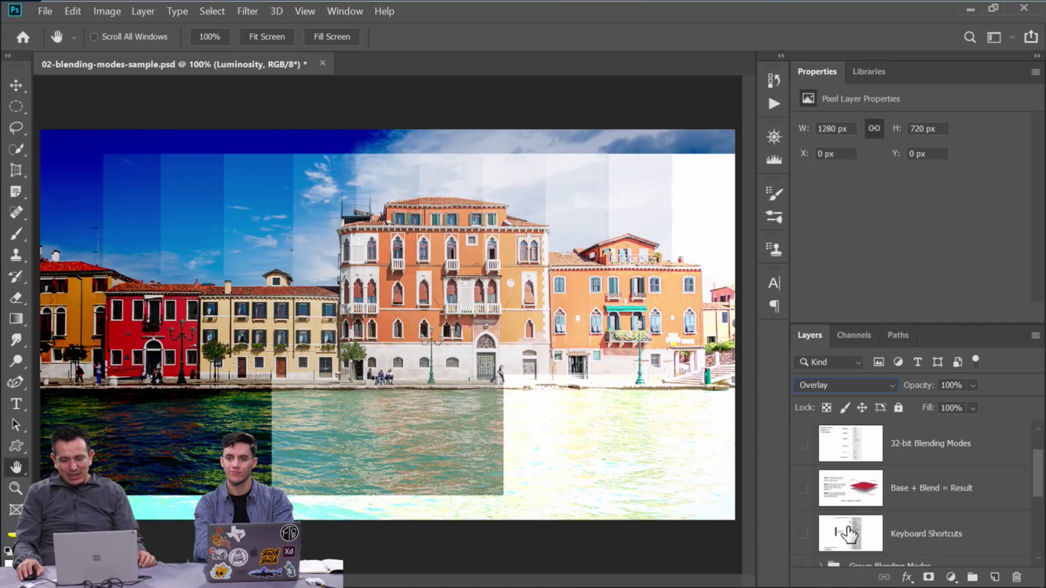
Show the Keyboard Shortcuts layer to review the blend mode shortcuts against the blend mode list, and hide it after viewing
click(803, 489)
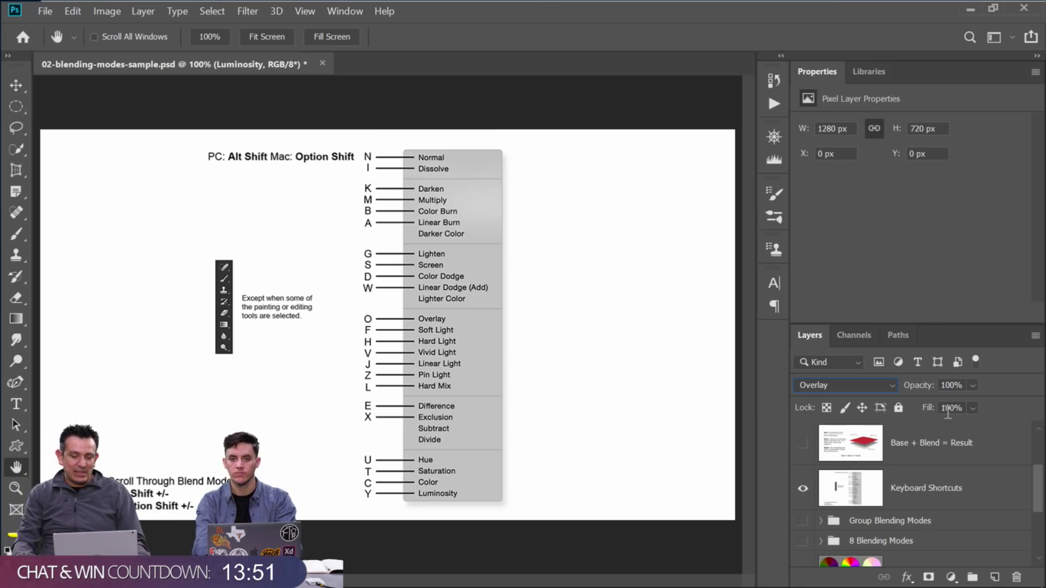
click(871, 384)
click(1002, 361)
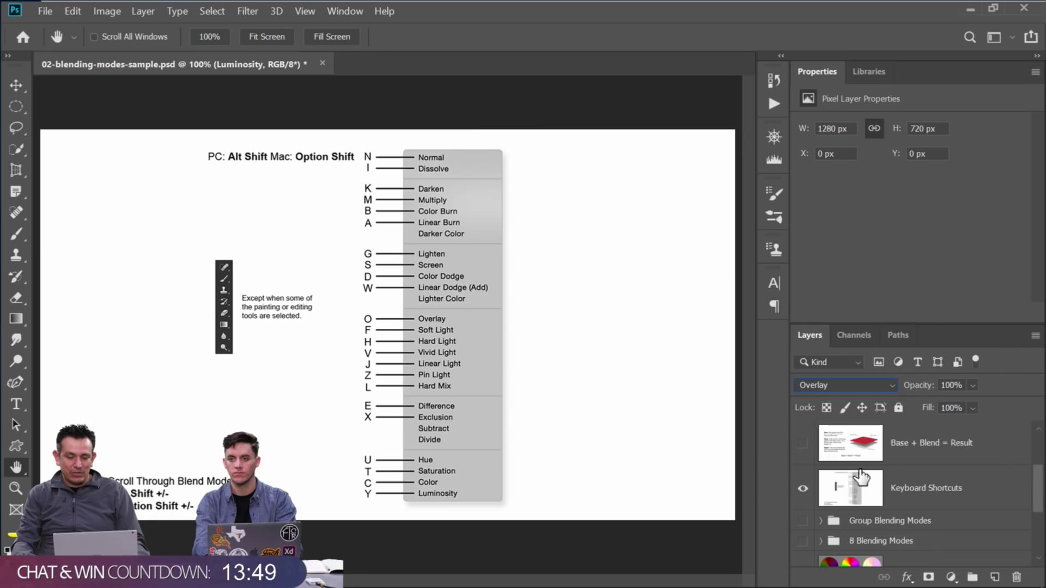
click(803, 488)
Show and select the Color layer, preview blend modes such as Hard Mix on it, and leave its mode at Normal
click(802, 566)
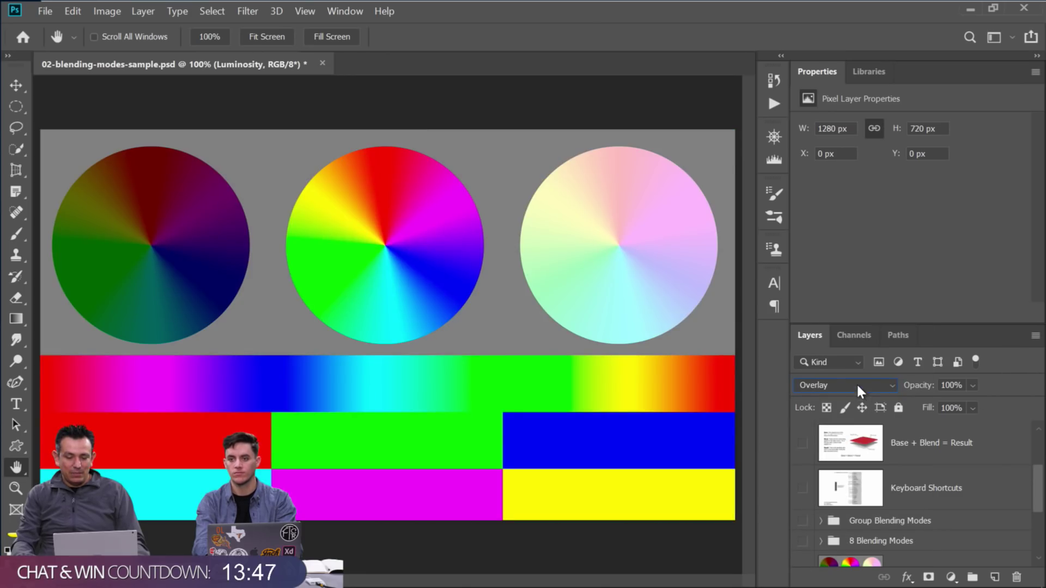
click(857, 383)
click(1021, 355)
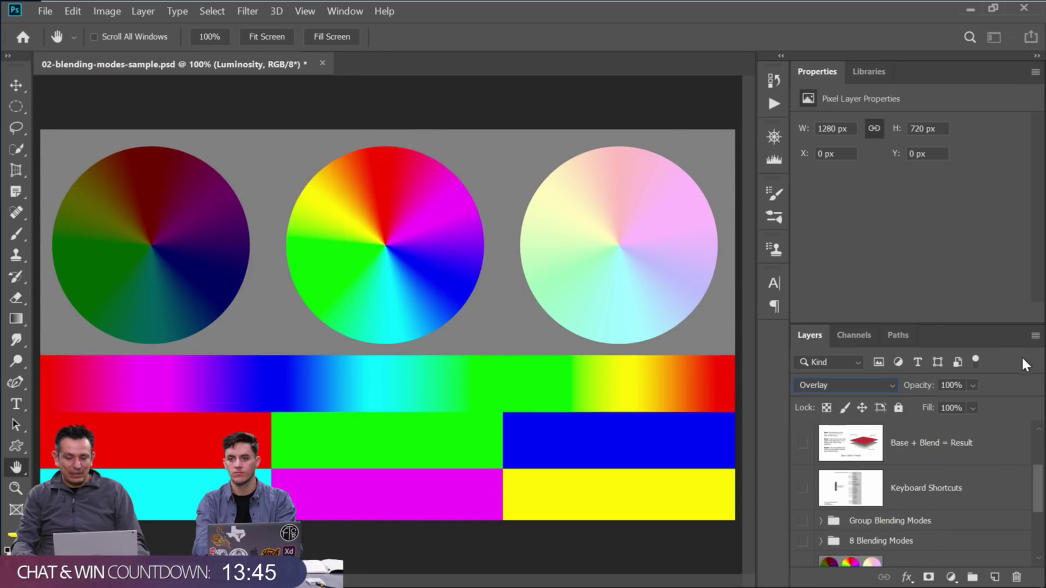
scroll(1001, 490, down, 1)
click(933, 529)
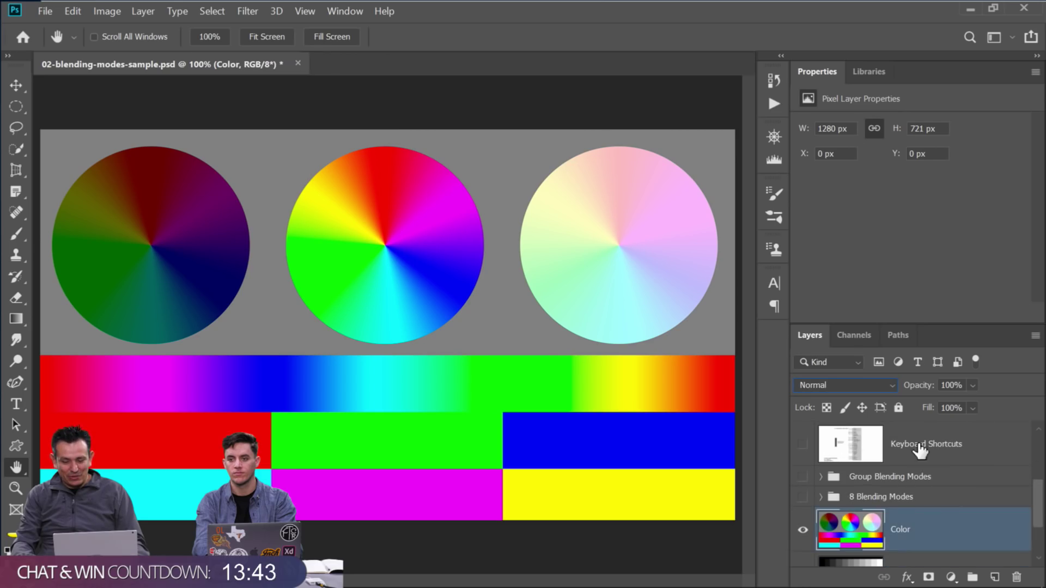
click(883, 385)
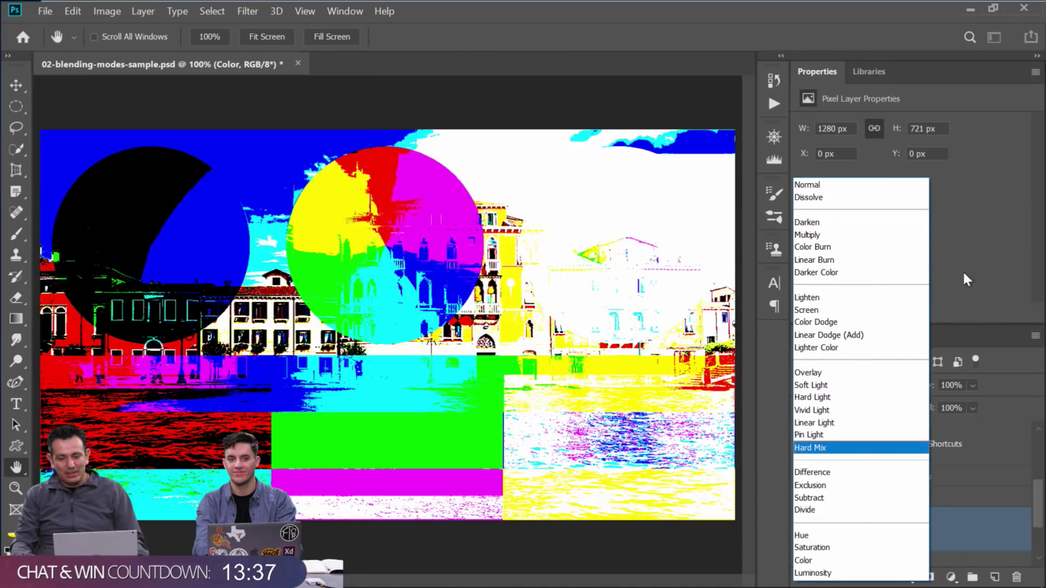
click(962, 270)
Check the Group Blending Modes group briefly, show the 8 Blending Modes group instead, and hide the Color and Luminosity layers
scroll(922, 490, down, 3)
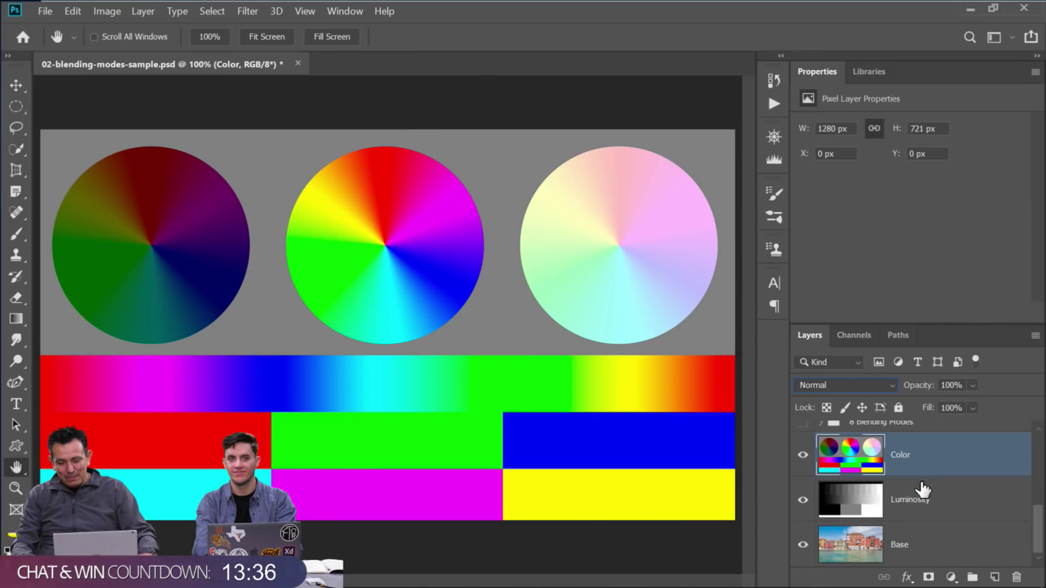
scroll(881, 490, up, 2)
click(803, 511)
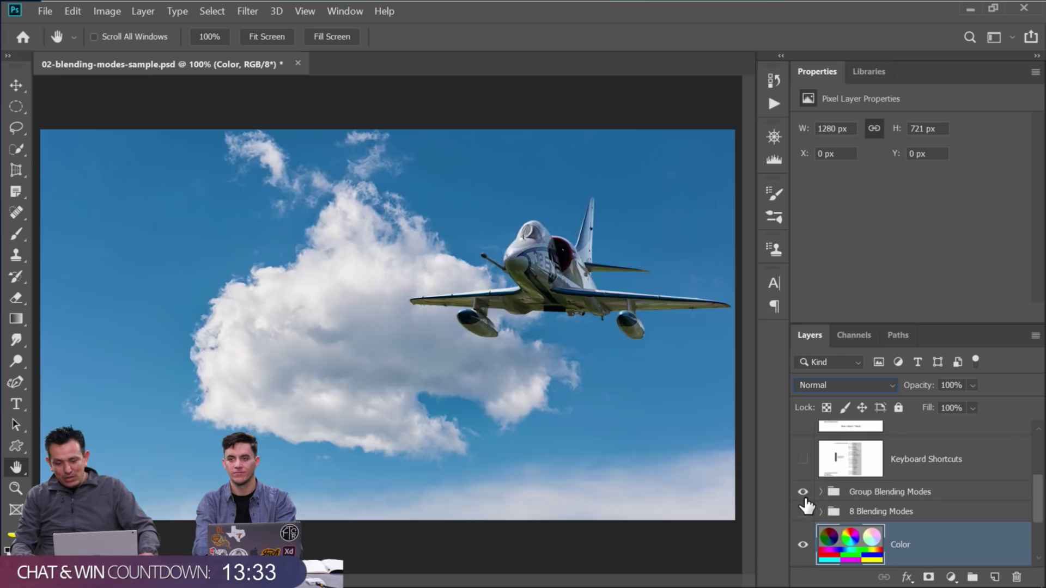
click(804, 513)
click(803, 545)
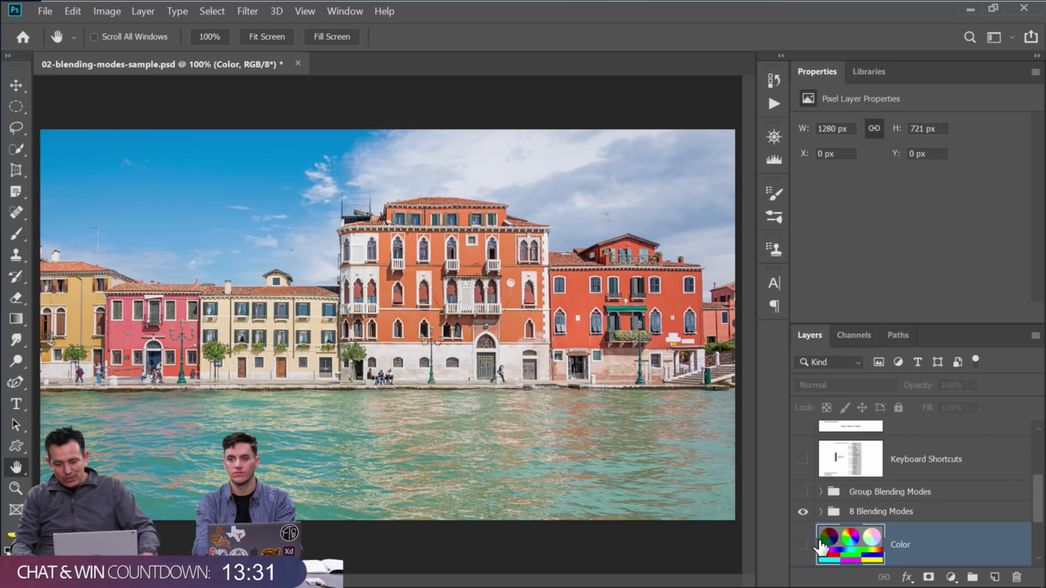
Expand the 8 Blending Modes group and show its Special 8 Blending Modes layer to examine the highlighted modes
click(870, 514)
scroll(850, 509, down, 1)
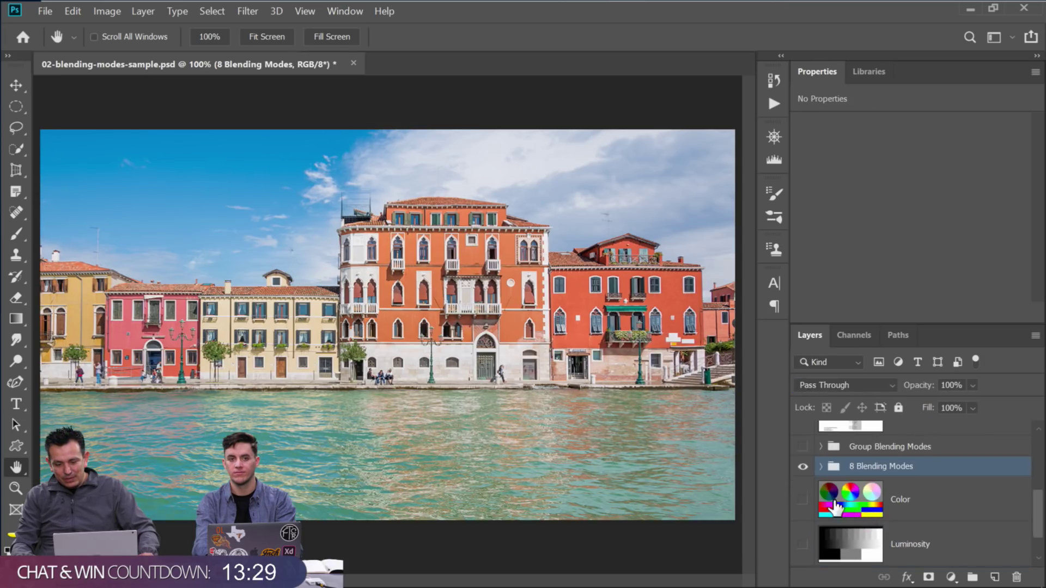
click(821, 466)
scroll(822, 479, down, 1)
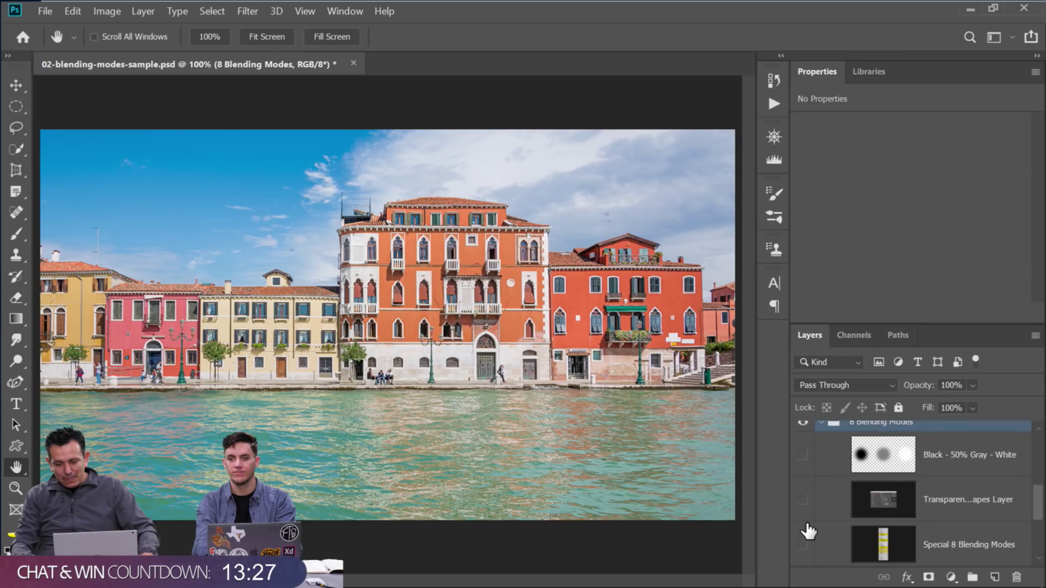
click(804, 545)
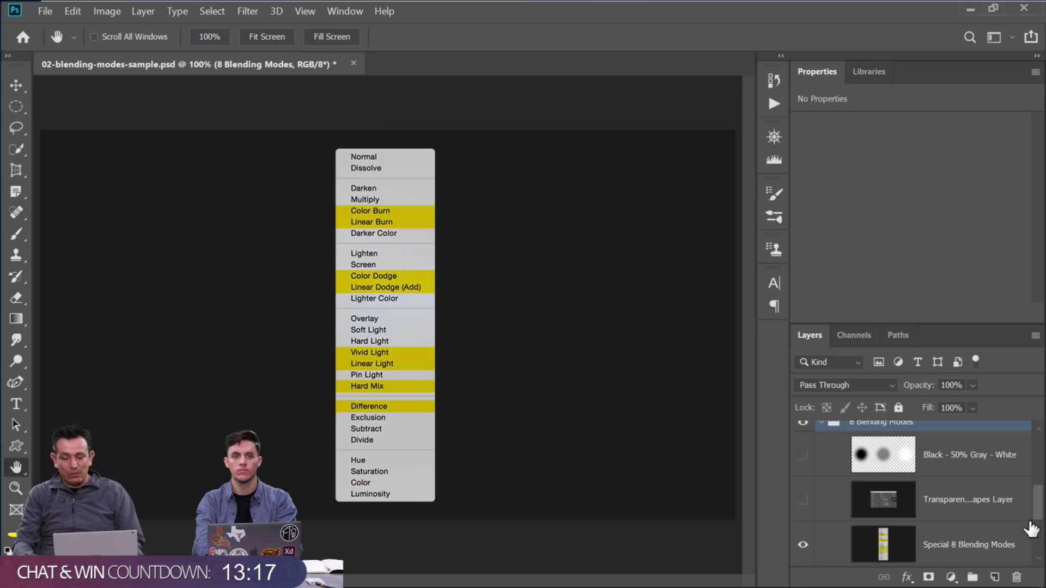
Show the Black - 50% Gray - White layer in place of Special 8 Blending Modes and select it to point out its Opacity and Fill controls
click(803, 456)
click(804, 544)
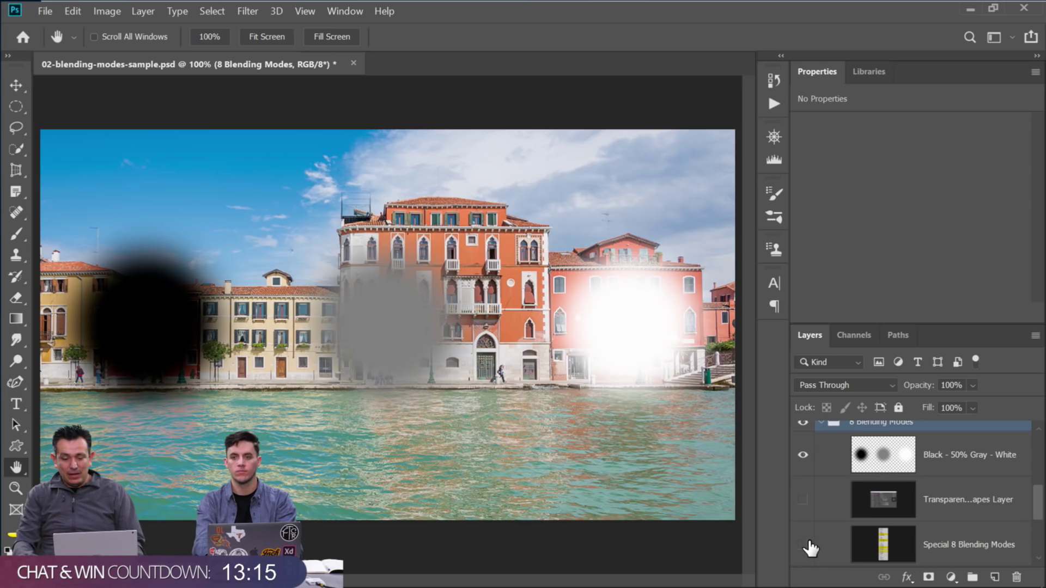
click(907, 467)
drag(921, 391, 993, 392)
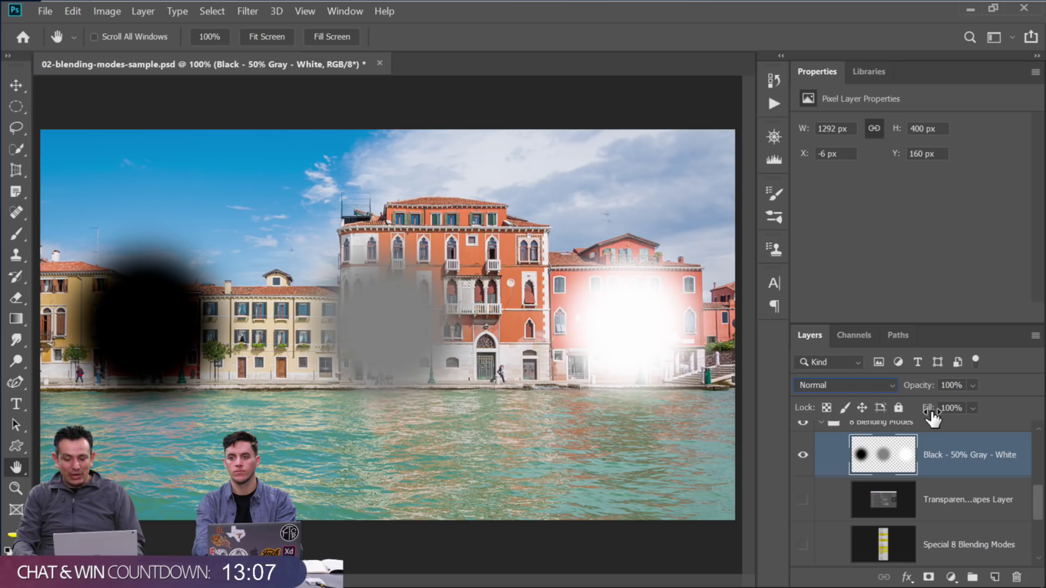
drag(927, 409, 1022, 417)
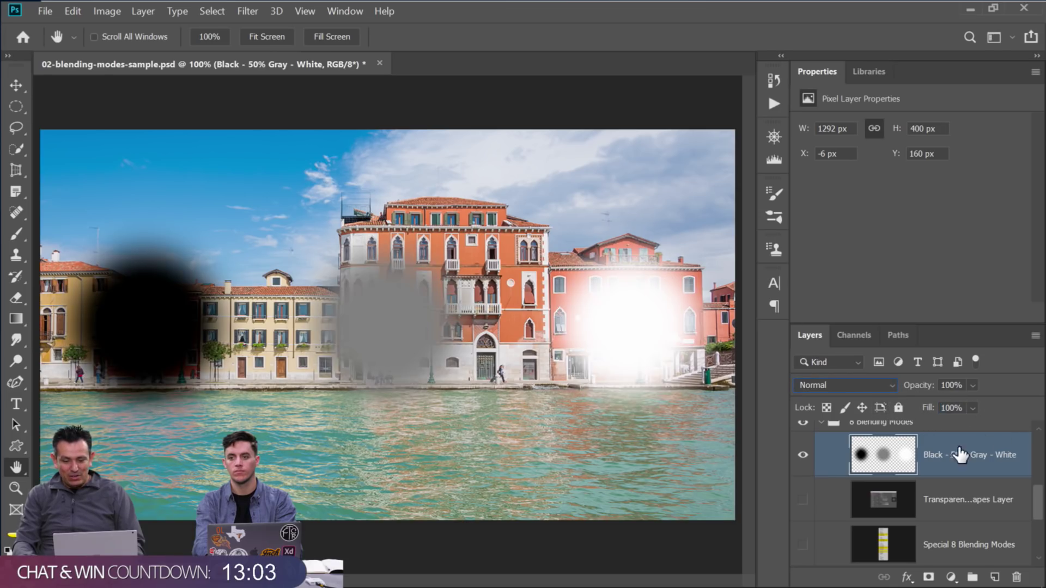
Show the Special 8 Blending Modes chart again, hide the Black - 50% Gray - White layer, and hide the chart after reviewing it
click(802, 545)
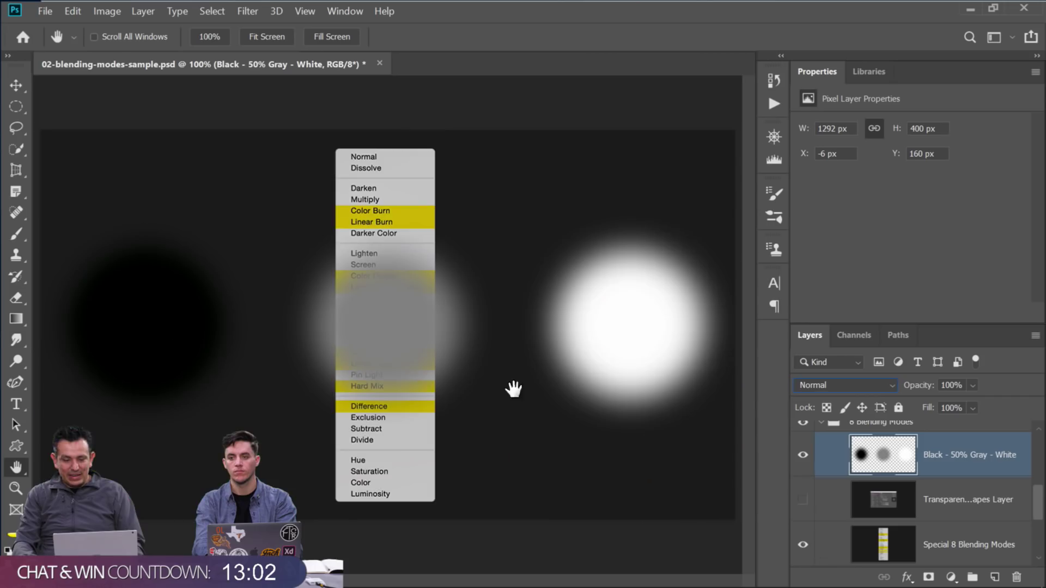
click(802, 455)
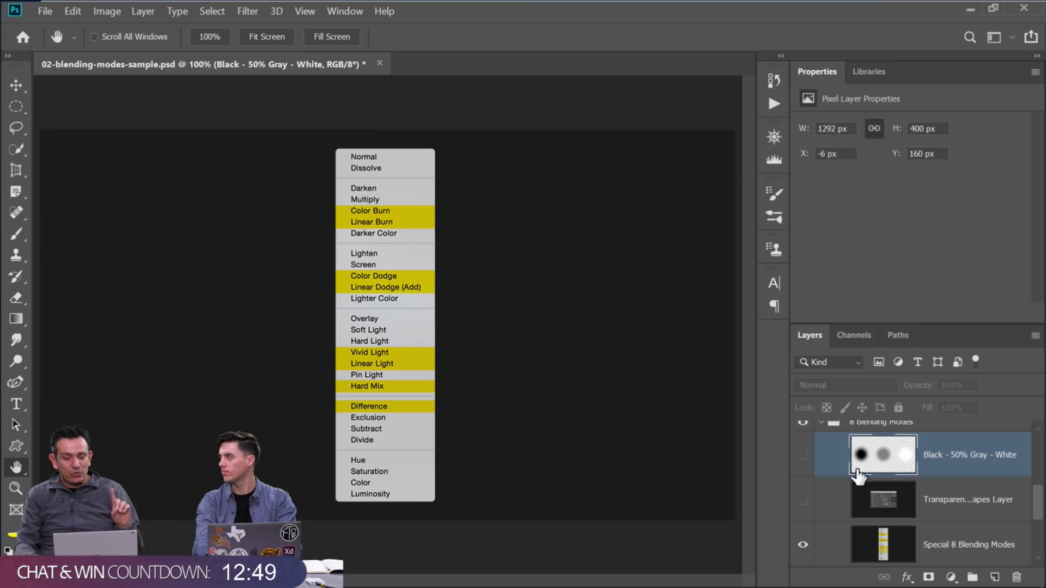
click(803, 544)
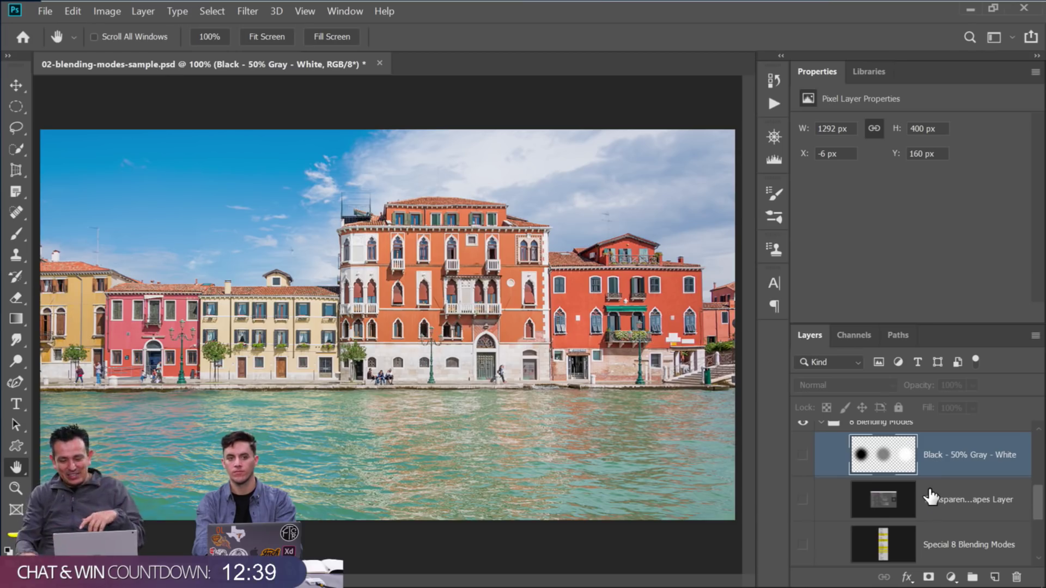
Create a new blank layer directly above the Base layer
scroll(940, 507, down, 1)
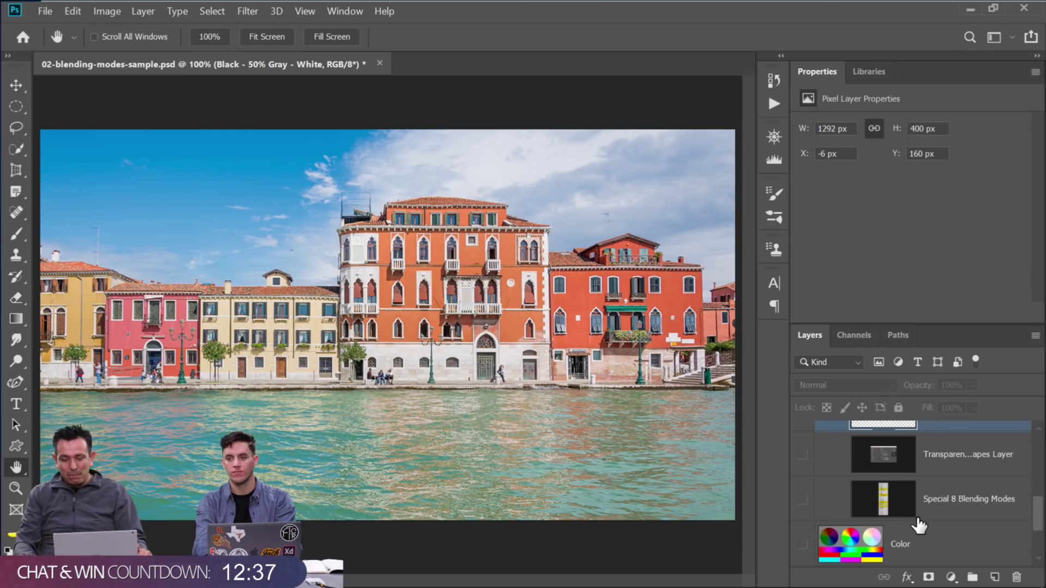
scroll(919, 525, down, 1)
click(918, 543)
click(994, 576)
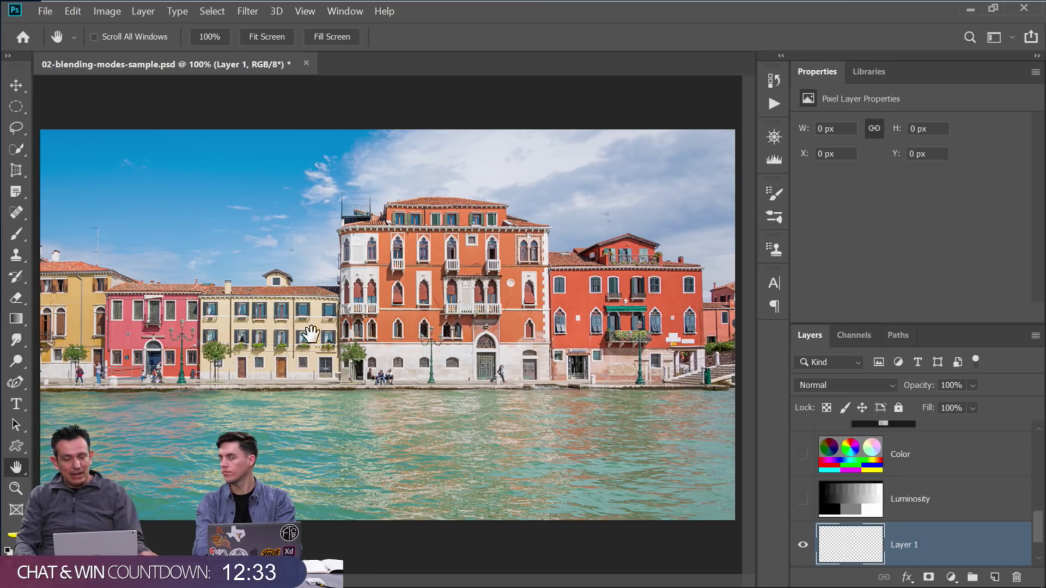
Set up the Brush tool with the Soft Round preset at a size of 250 px
click(17, 233)
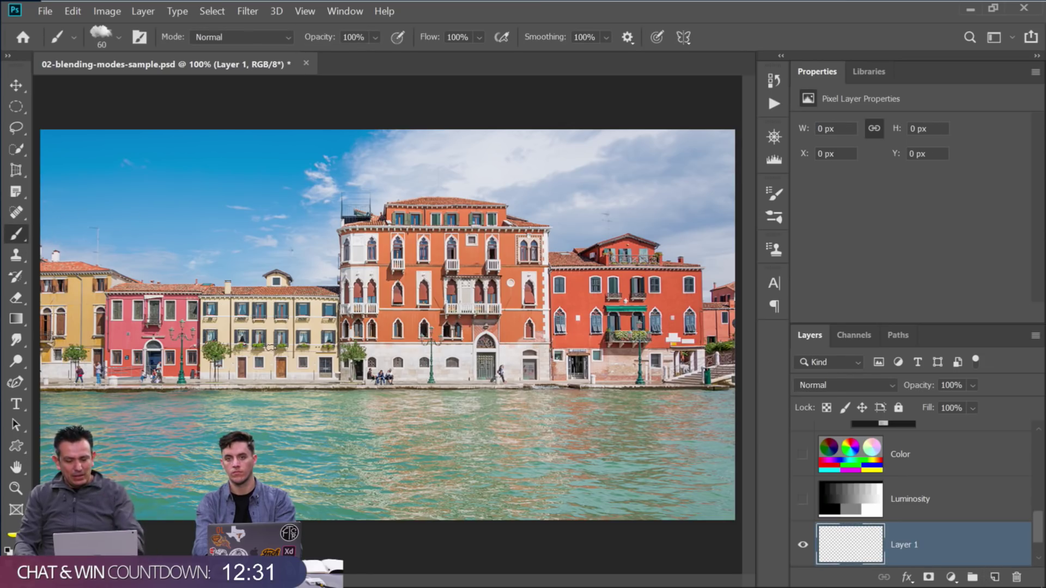
key(bracketright)
key(bracketright)
key(bracketright)
key(bracketright)
key(bracketright)
key(bracketright)
key(bracketright)
key(bracketright)
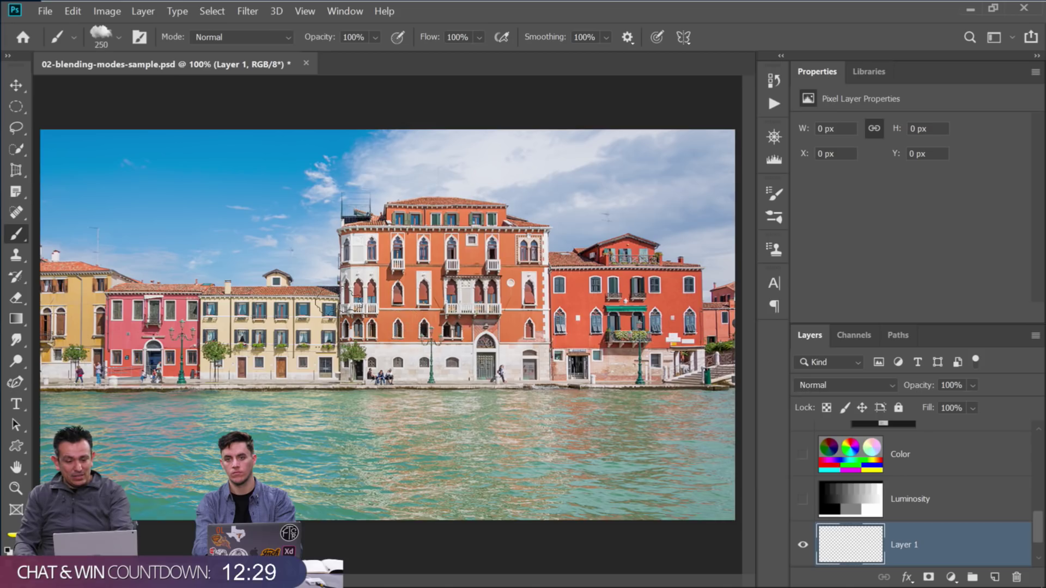
click(120, 37)
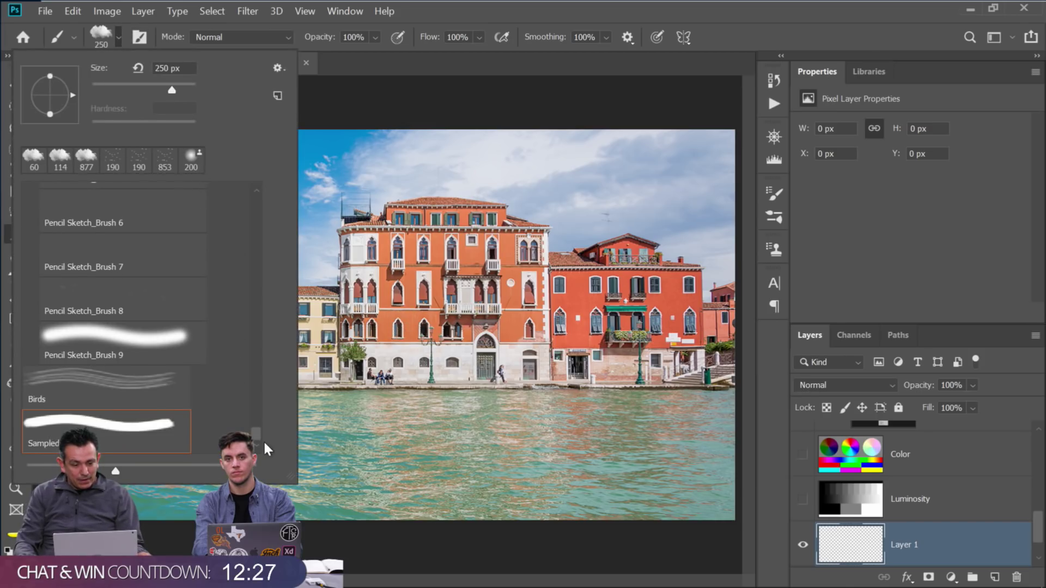
drag(256, 434, 256, 190)
click(129, 220)
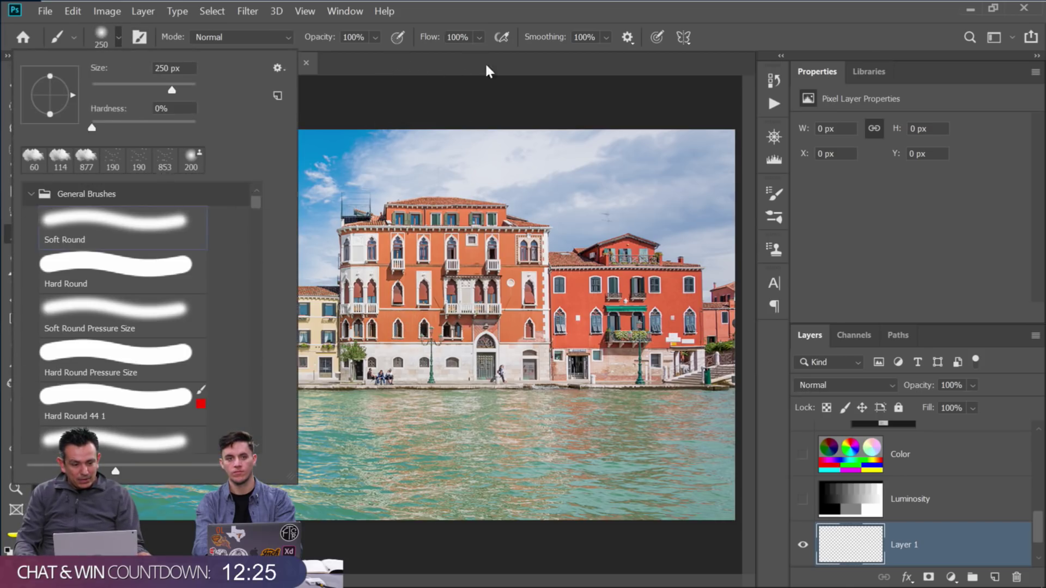
key(Return)
Paint a soft white spot about 416 by 412 px over the lower part of the tall central orange building
click(422, 316)
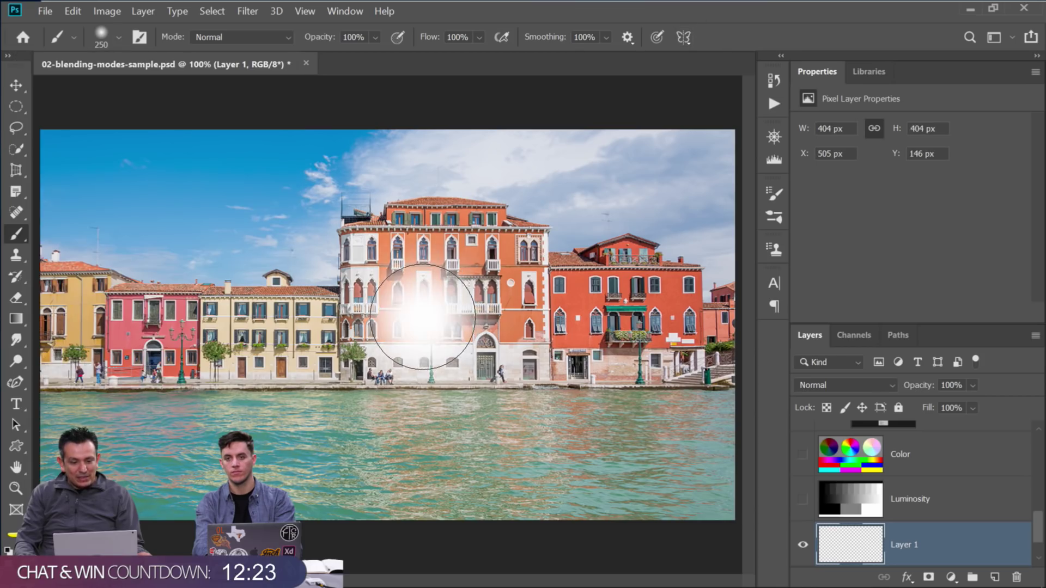
click(418, 317)
scroll(872, 479, up, 2)
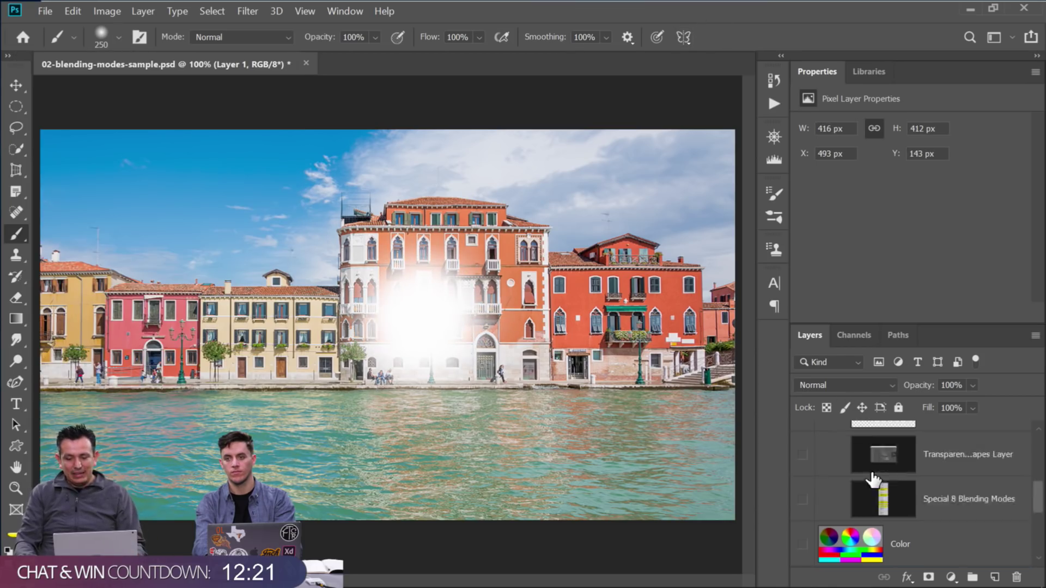
Show the Special 8 Blending Modes chart to check its highlighted modes, and hide the chart again
scroll(872, 479, down, 3)
scroll(872, 479, up, 4)
click(803, 544)
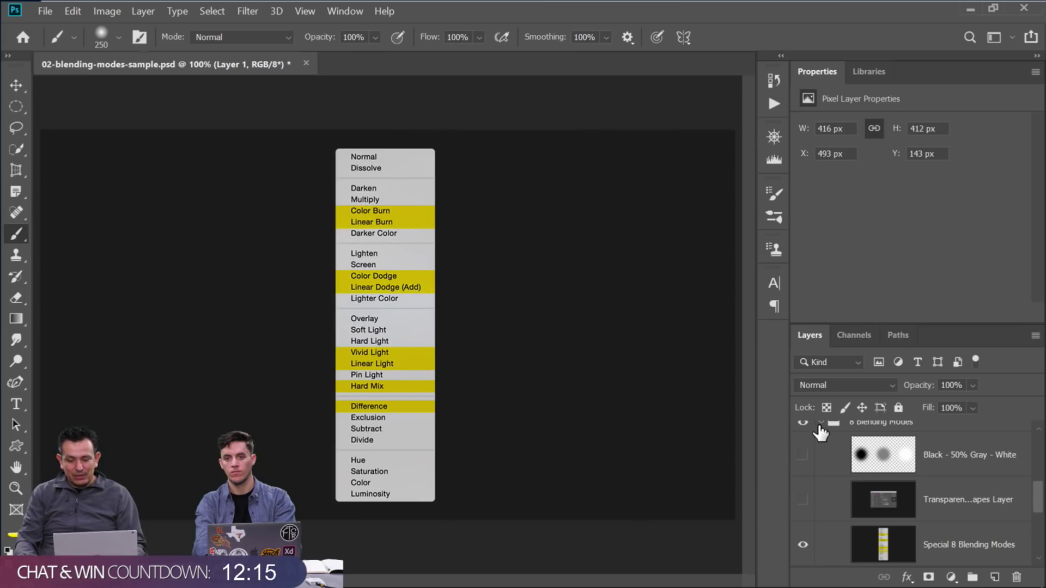
click(803, 545)
Set the blending mode of the white spot's layer, Layer 1, to Color Dodge
scroll(860, 517, down, 3)
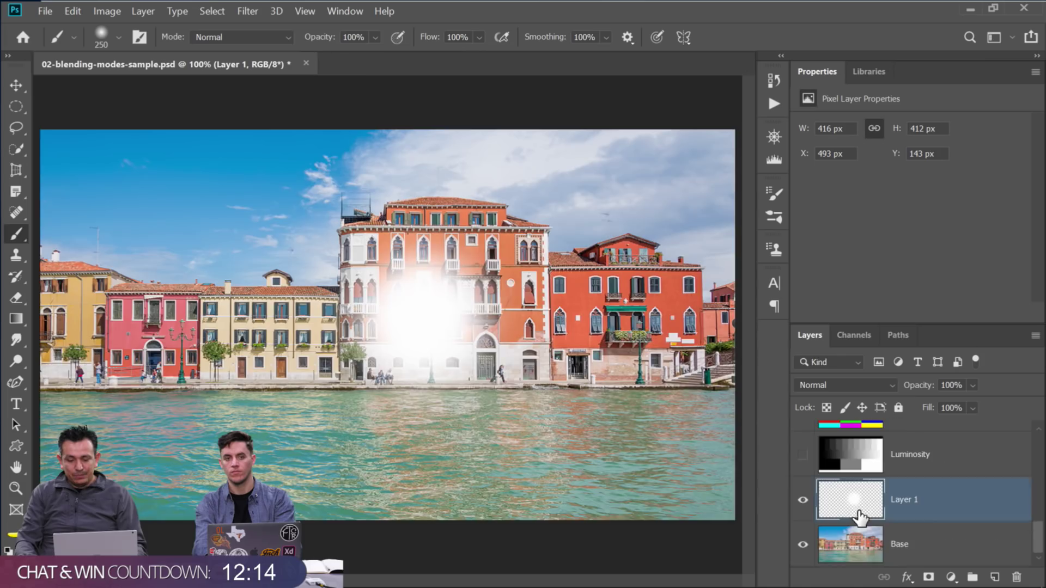
click(849, 388)
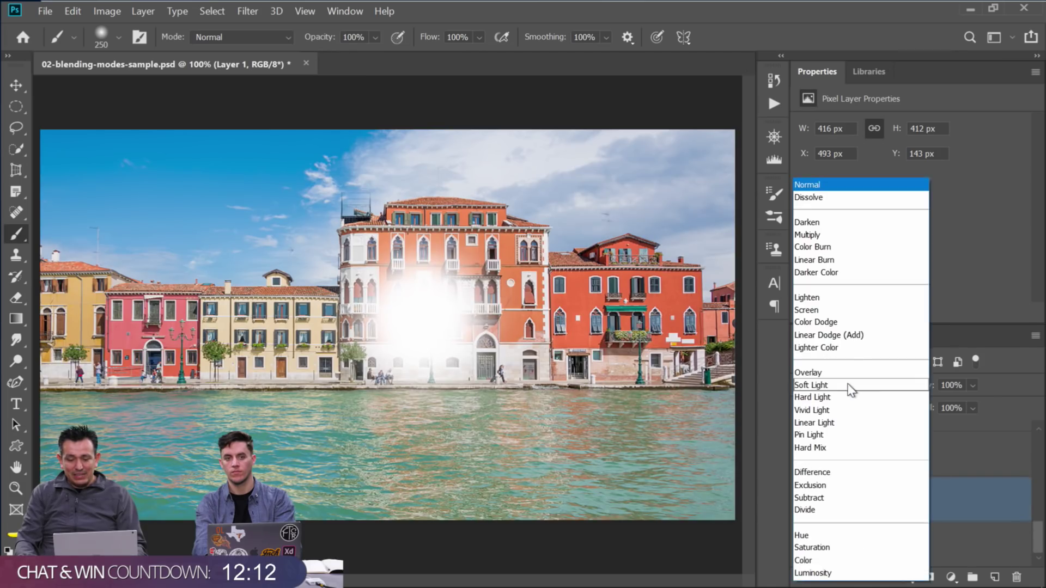
click(846, 323)
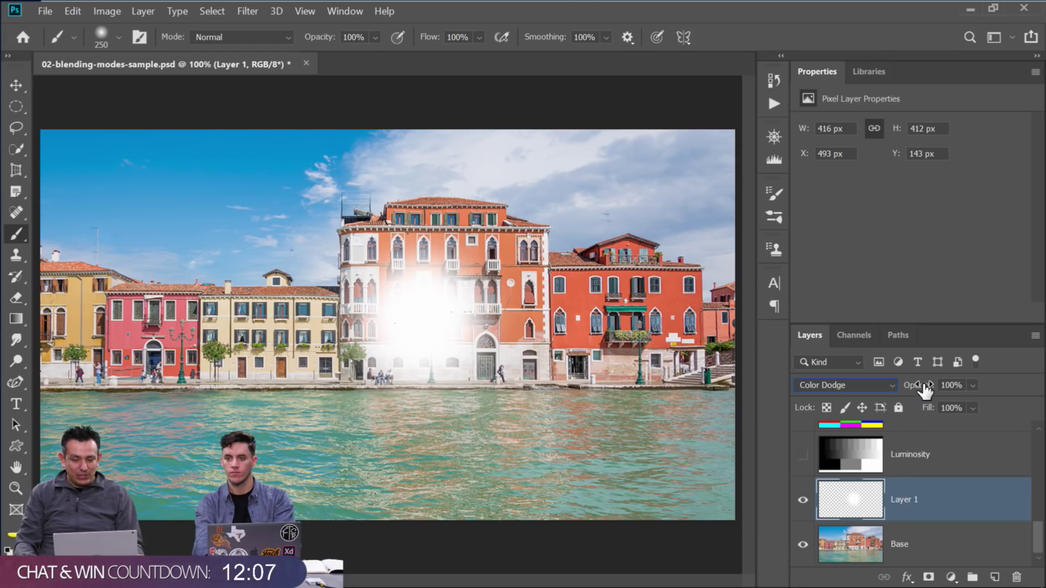
Lower Layer 1's opacity to 76% to preview the effect, and restore it to 100%
mouse_move(925, 390)
mouse_down()
mouse_move(911, 389)
mouse_move(916, 397)
mouse_up()
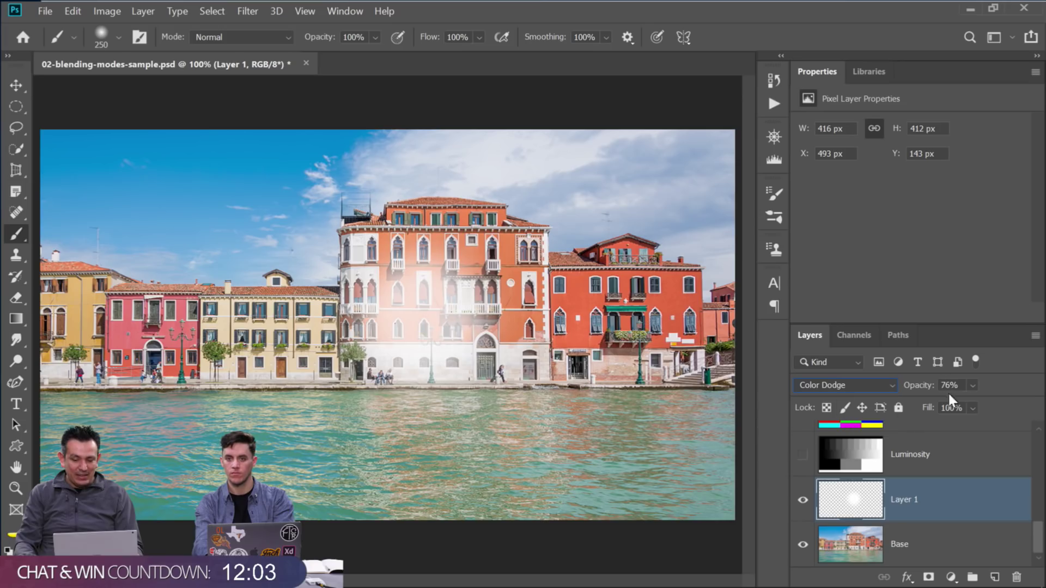
drag(919, 390, 997, 391)
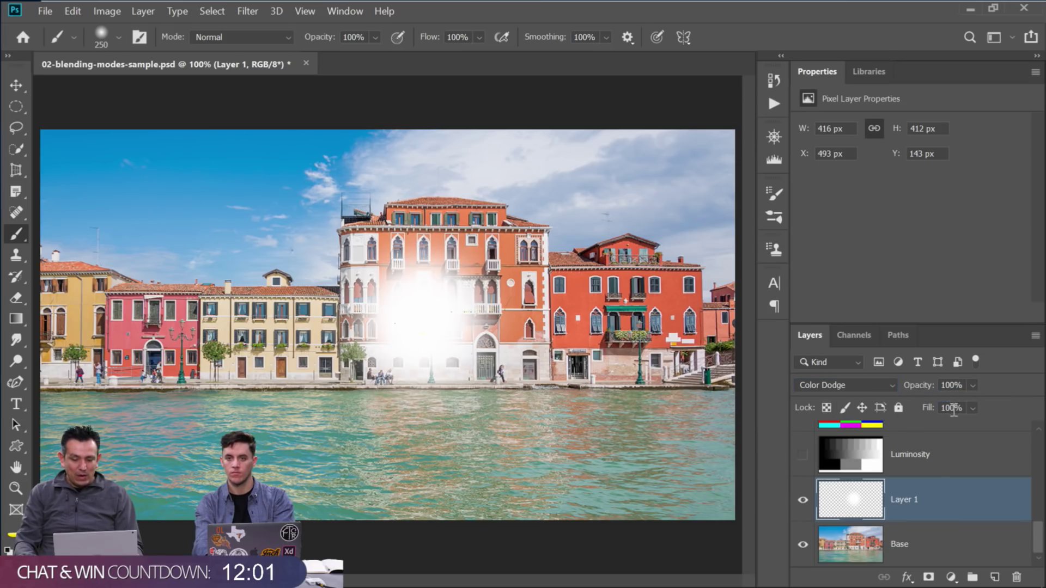
Set Layer 1's Fill to 76%
click(957, 409)
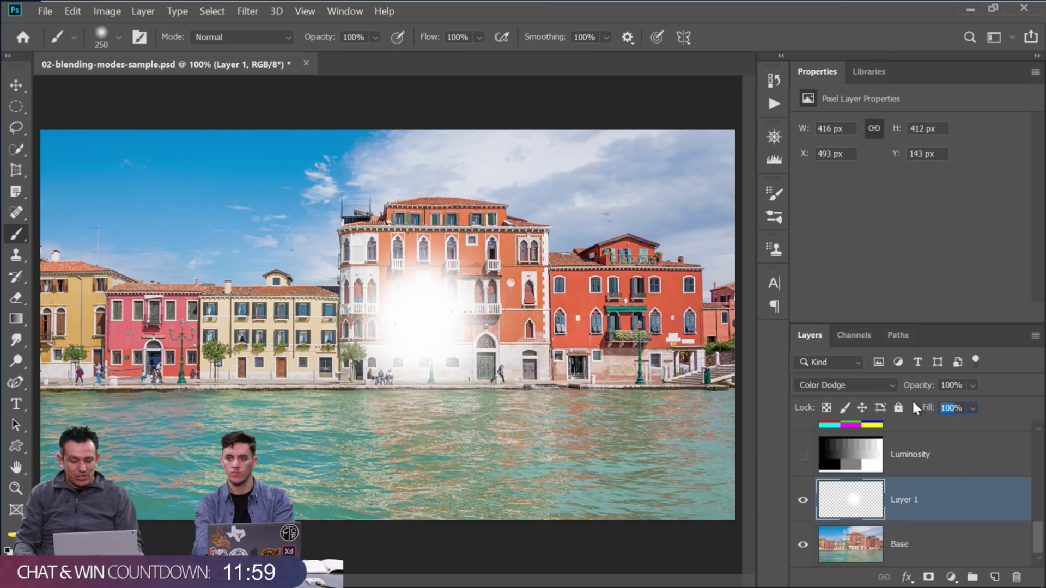
text(76)
key(Return)
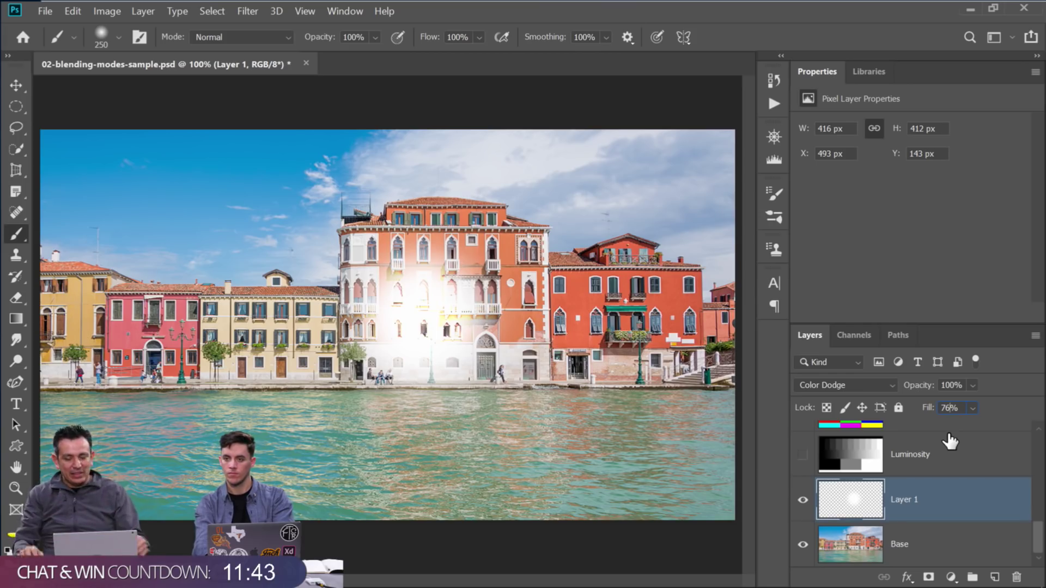
Open Layer 1's blending options clear of the white spot, and turn Transparency Shapes Layer off and on again to compare
double_click(985, 507)
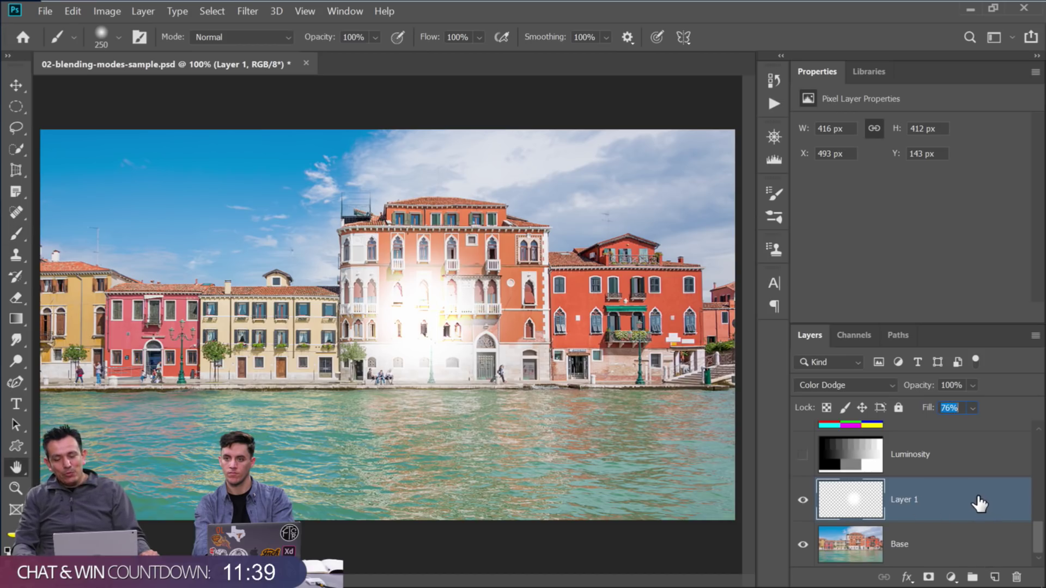
drag(347, 53, 678, 81)
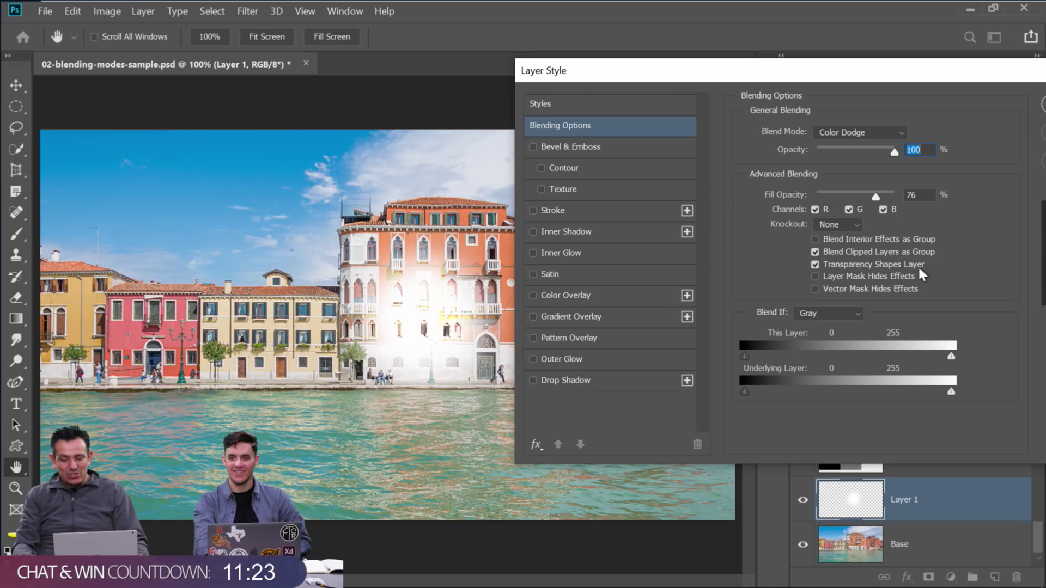
click(814, 265)
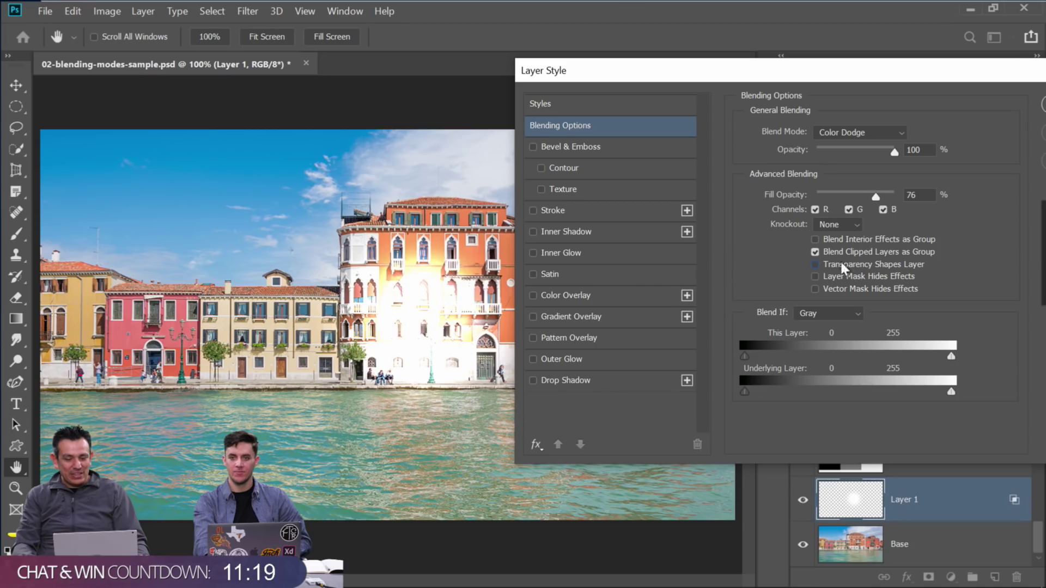
click(816, 264)
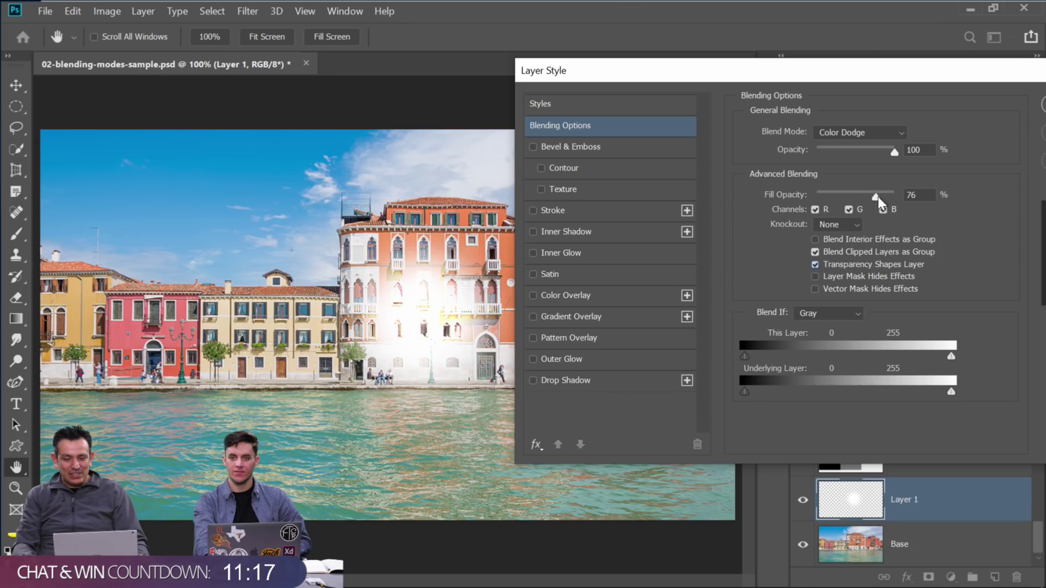
Raise Layer 1's Fill Opacity to 100% and toggle Transparency Shapes Layer to compare, leaving it off
drag(874, 192, 891, 198)
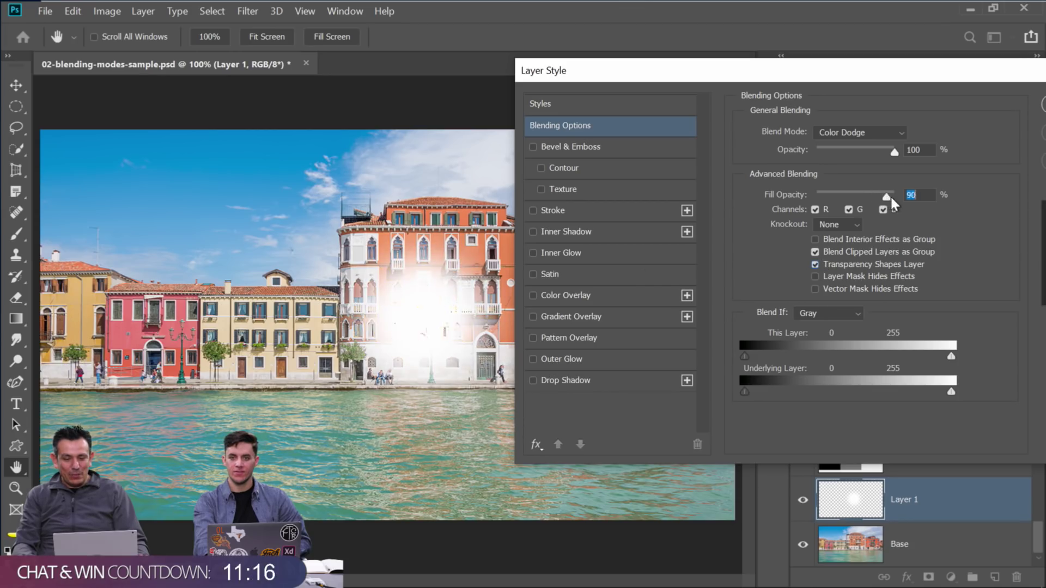
click(816, 264)
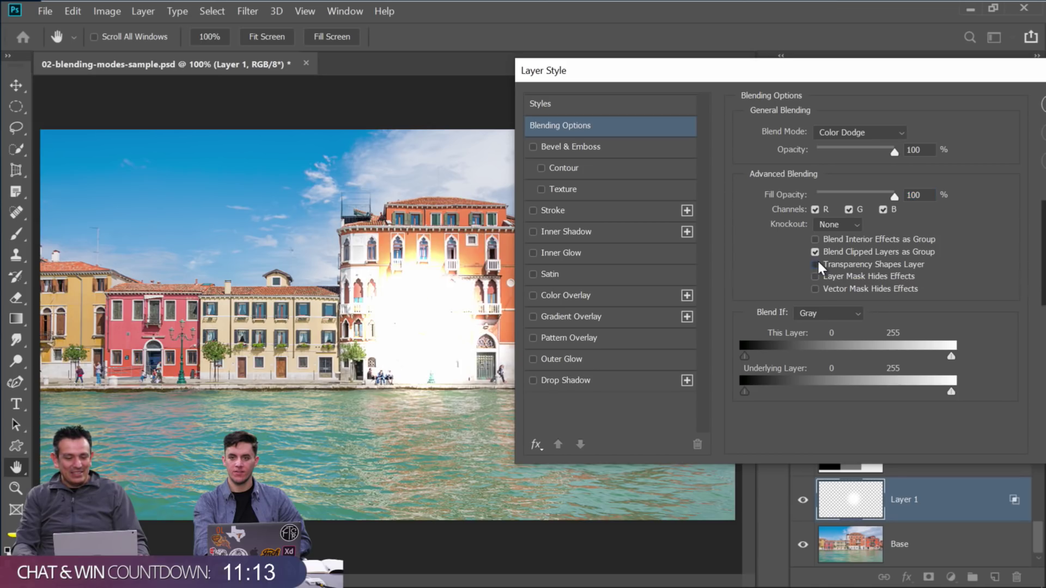
click(816, 262)
click(817, 263)
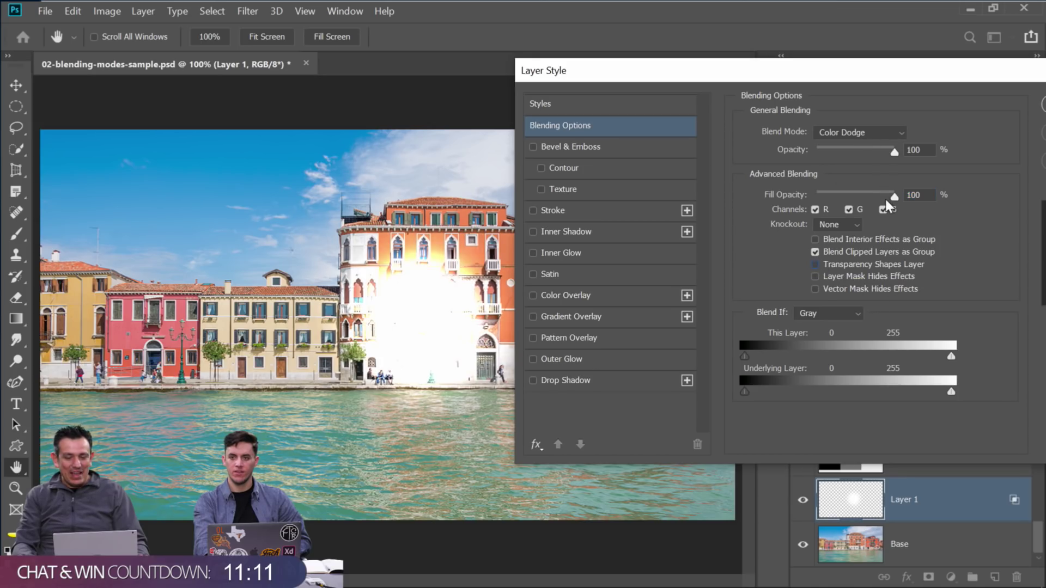
mouse_move(893, 197)
mouse_down()
mouse_move(836, 191)
mouse_move(897, 199)
mouse_up()
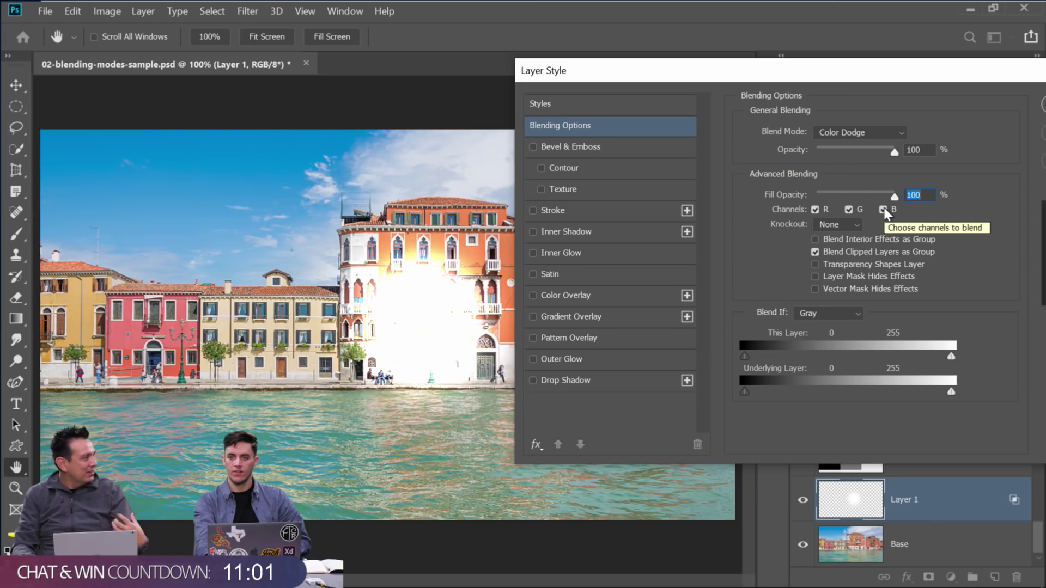
Try a Fill Opacity of 35% with Transparency Shapes Layer off, and cancel the Layer Style changes
drag(791, 79, 783, 105)
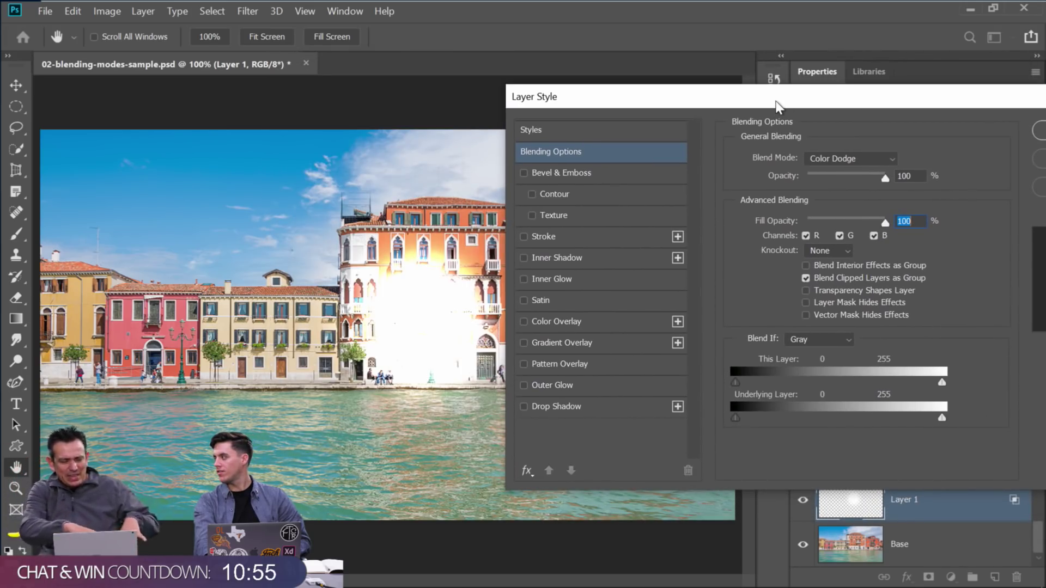
drag(811, 218, 836, 220)
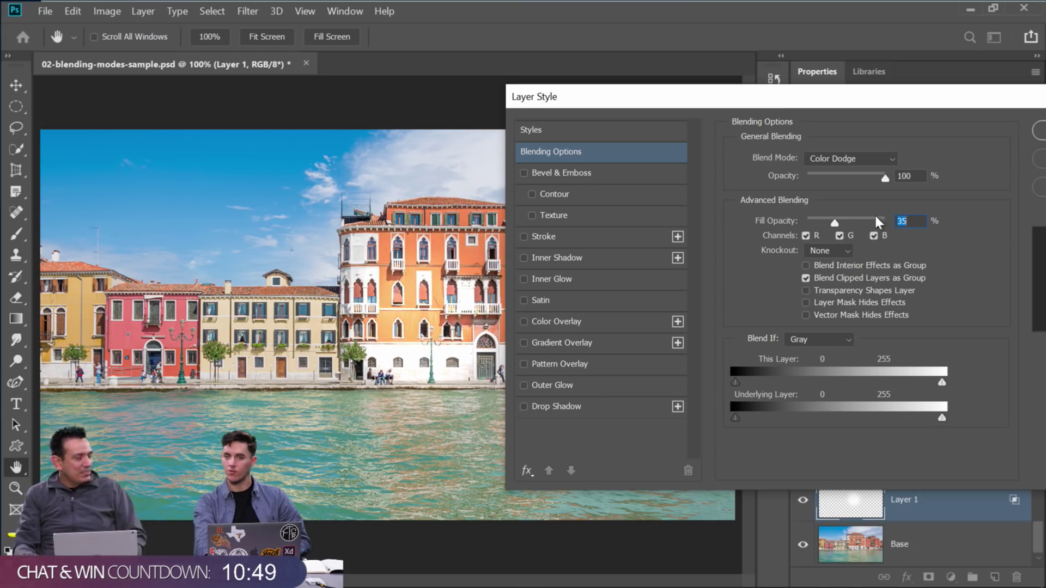
click(1030, 158)
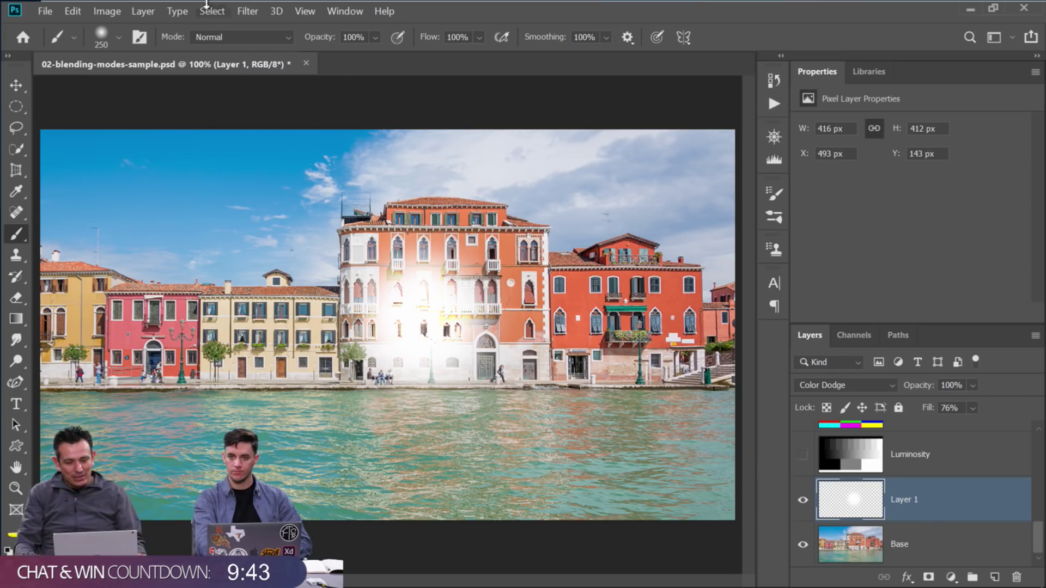
Close 02-blending-modes-sample.psd without saving and open 03-Double-Exposure.psd from the 01-Blending-Modes folder
click(306, 63)
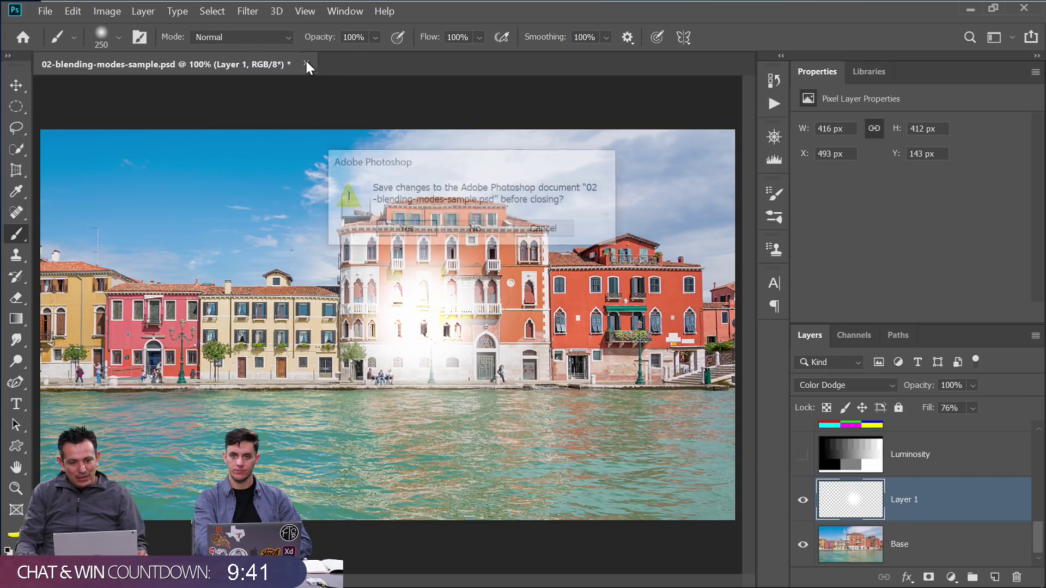
click(474, 228)
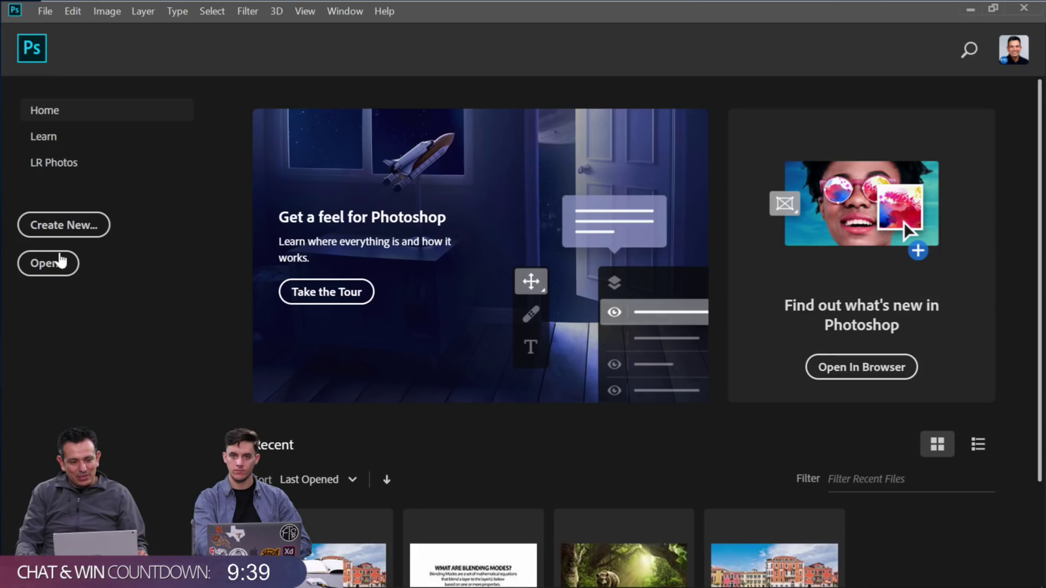
click(60, 263)
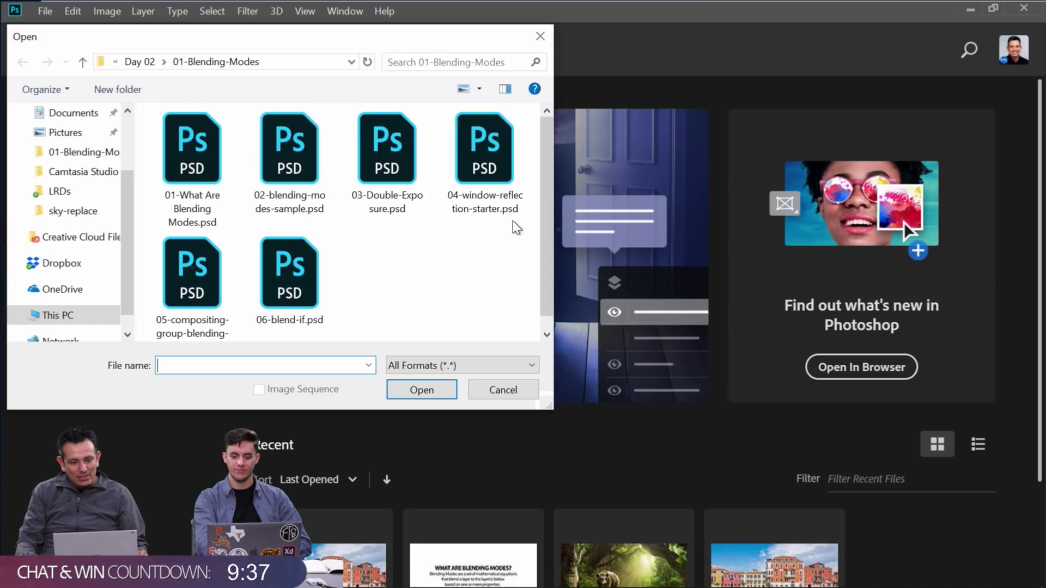
click(399, 167)
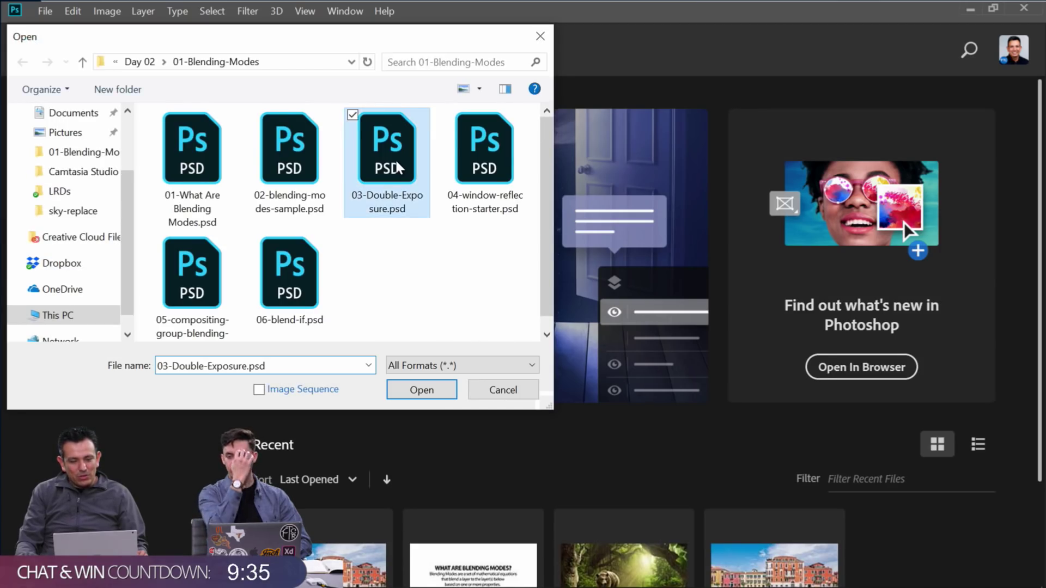
click(420, 389)
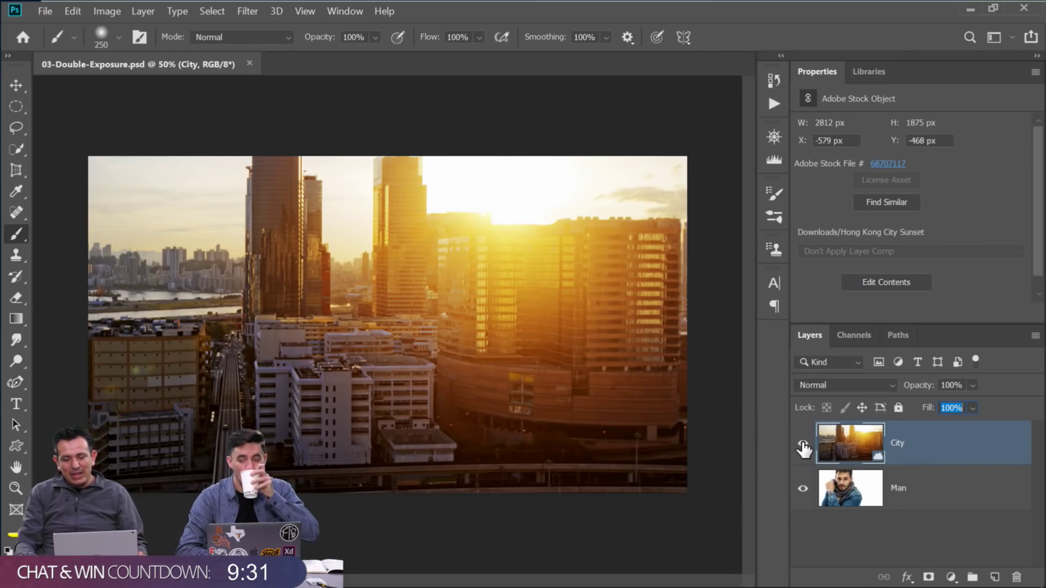
Hide the City layer to view the Man layer beneath it, and show City again
click(802, 444)
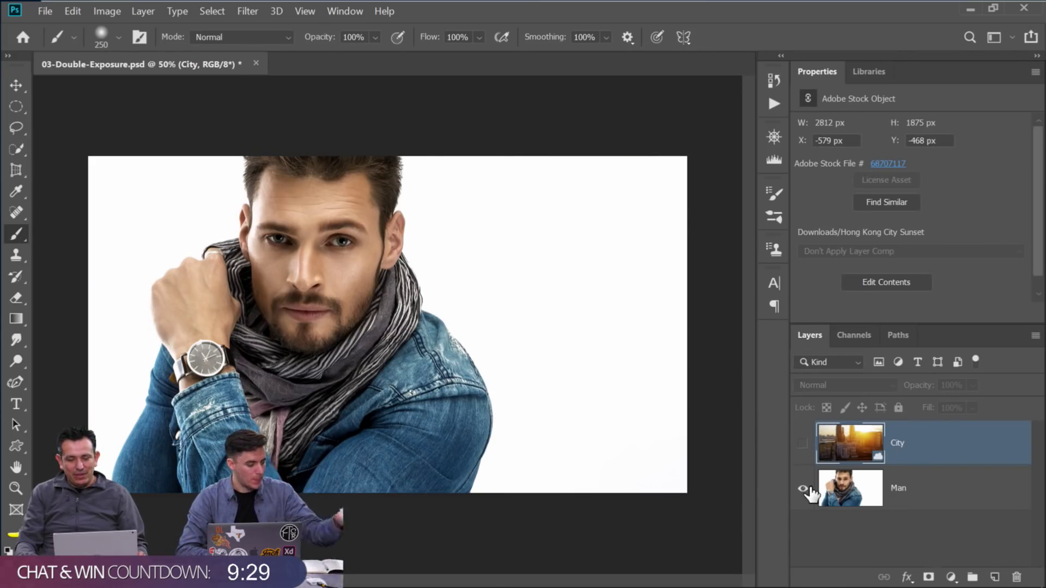
click(802, 444)
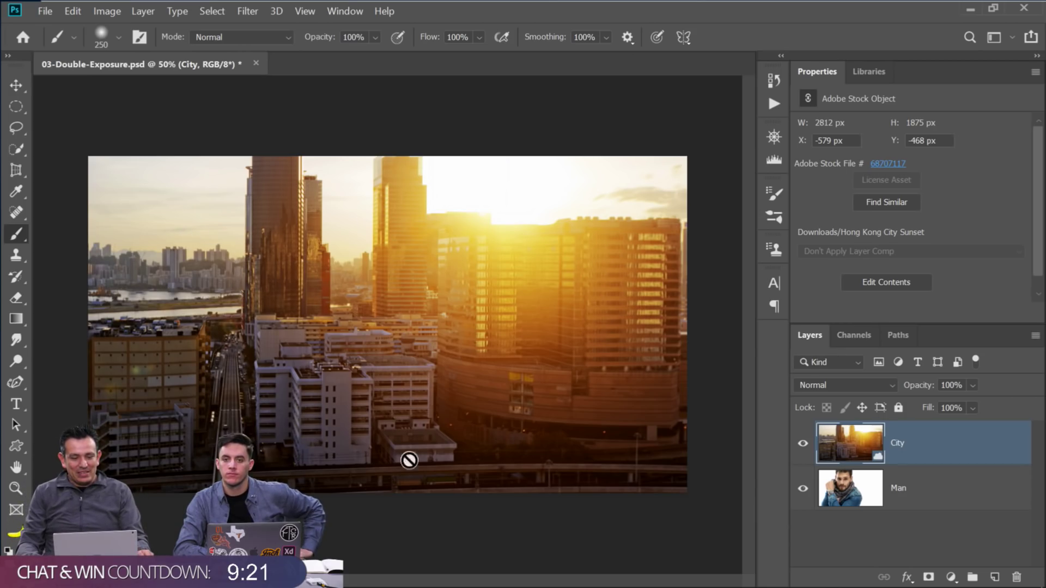
Switch to the browser and open the Contemporary Living Space - 3D Scene in Dimension CC project from the Behance profile
click(263, 583)
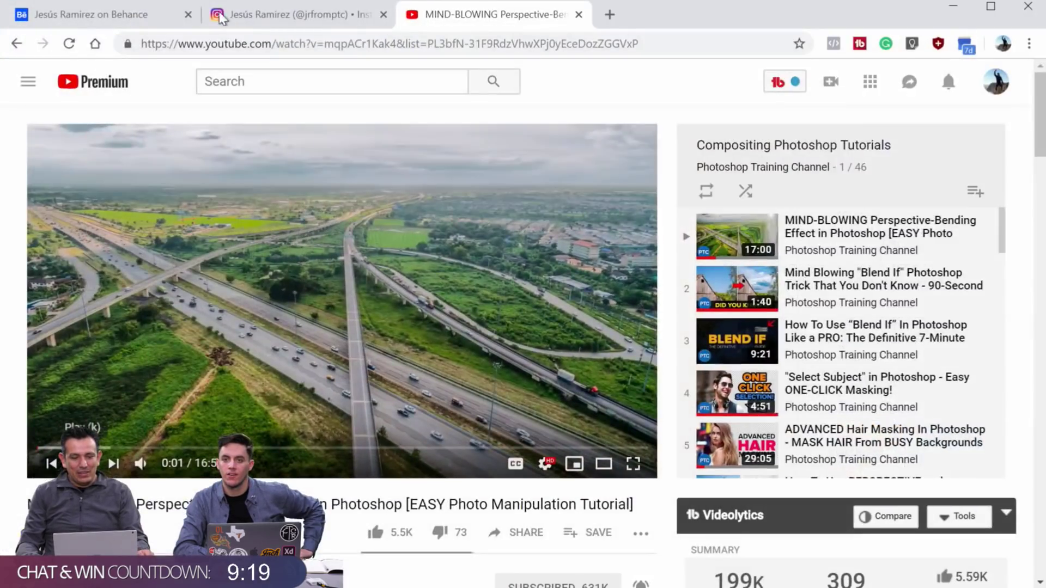
click(131, 14)
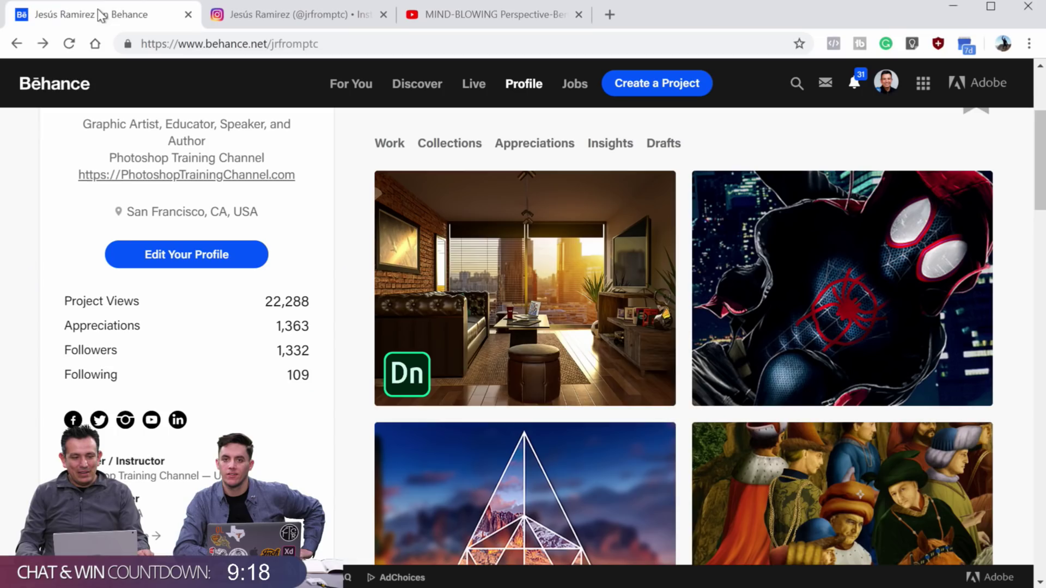
click(540, 274)
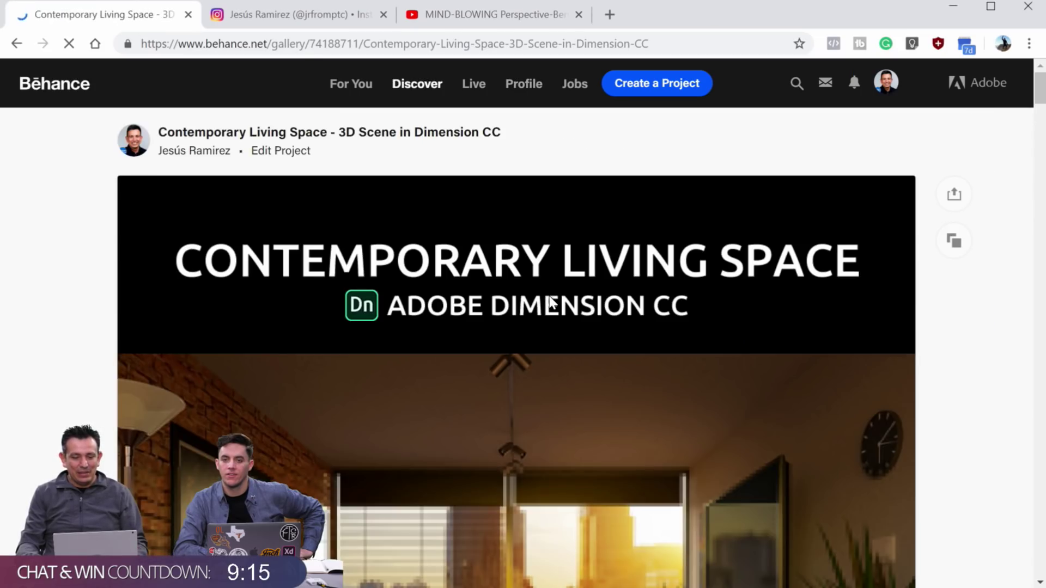
Examine the project's living room render and 3D scene preview, checking the preview twice, and return to Photoshop
scroll(551, 301, down, 5)
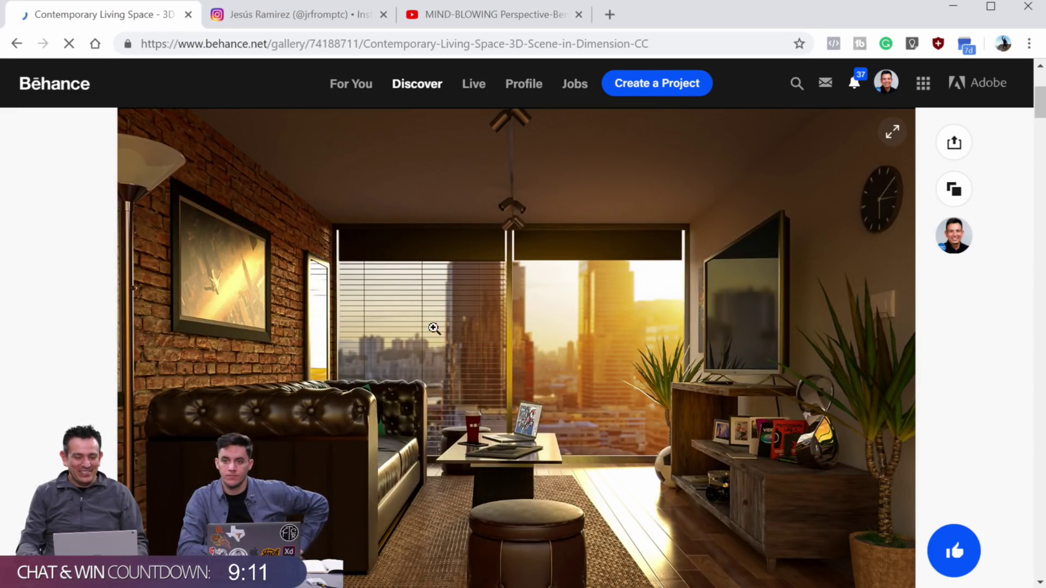
scroll(567, 341, down, 10)
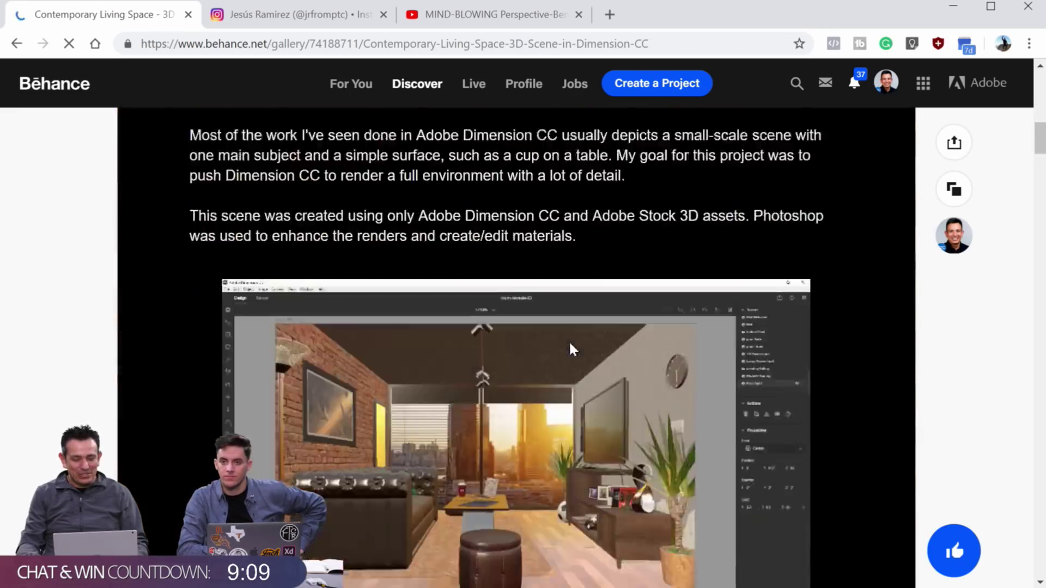
scroll(570, 345, down, 4)
scroll(570, 345, up, 3)
scroll(569, 344, down, 1)
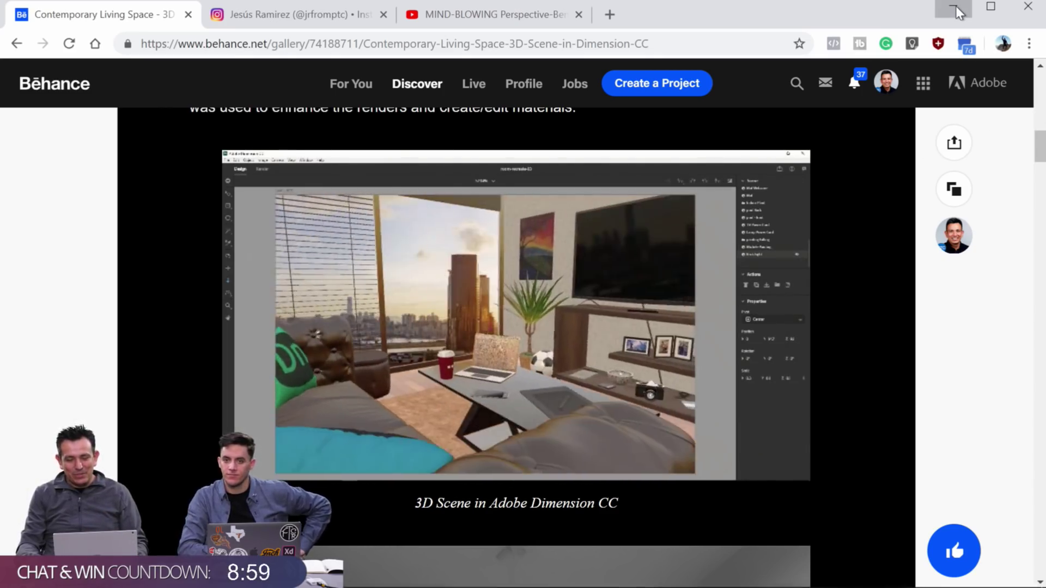
click(955, 5)
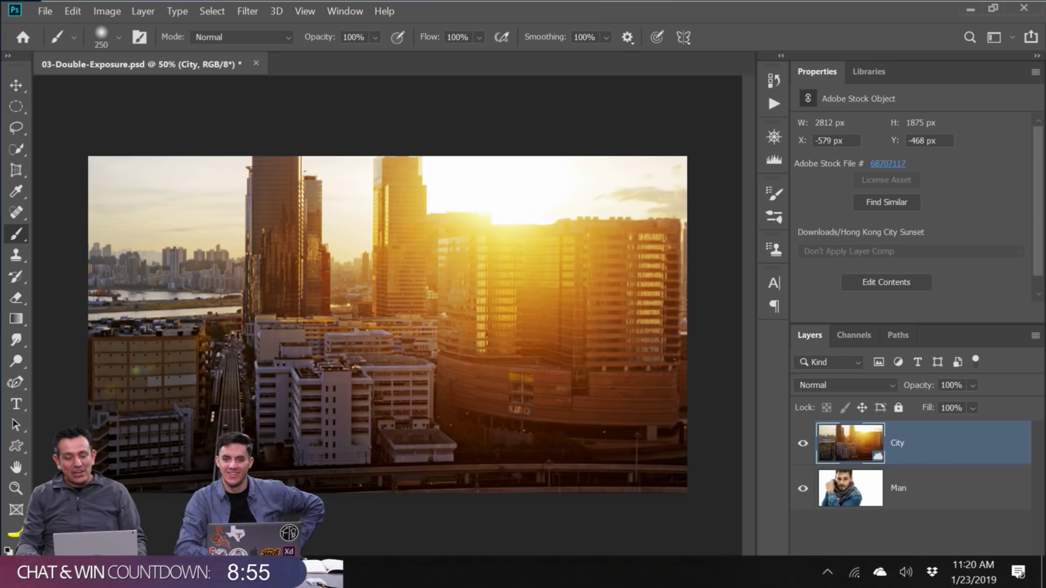
key(alt+Tab)
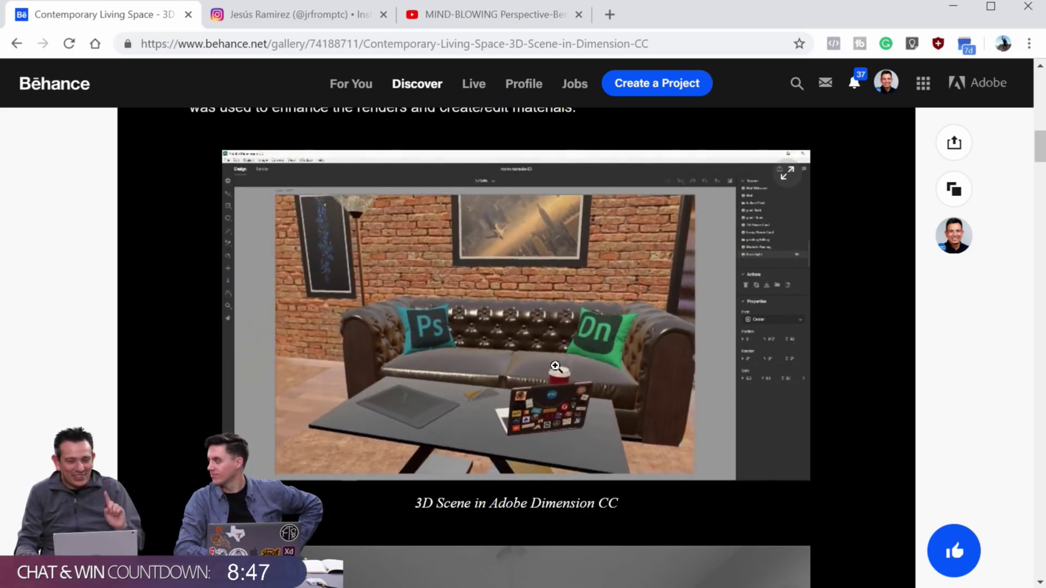
click(952, 6)
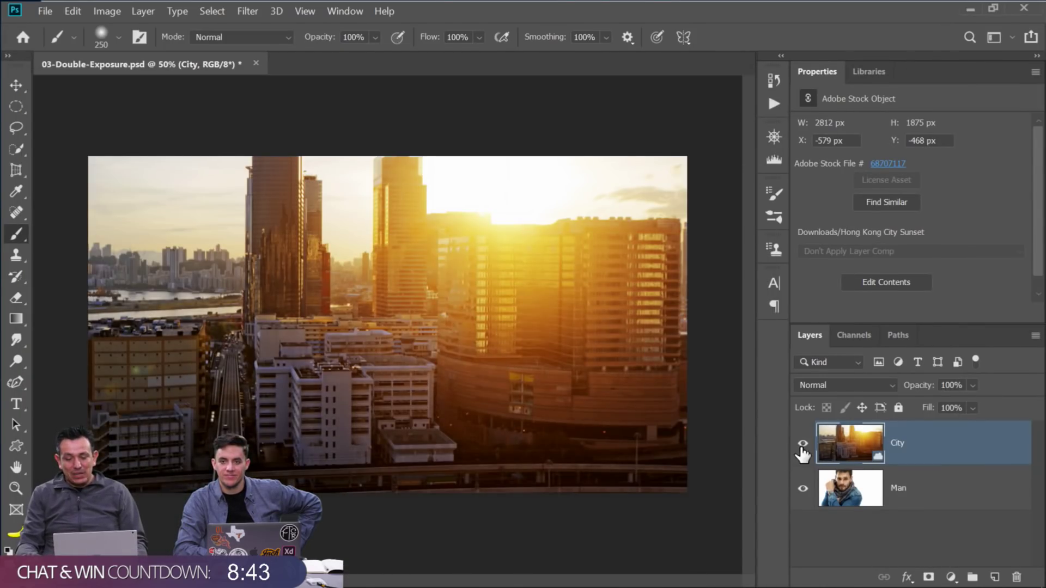
Hide the City layer, select the Man layer and fit the whole image on screen
click(802, 444)
click(929, 486)
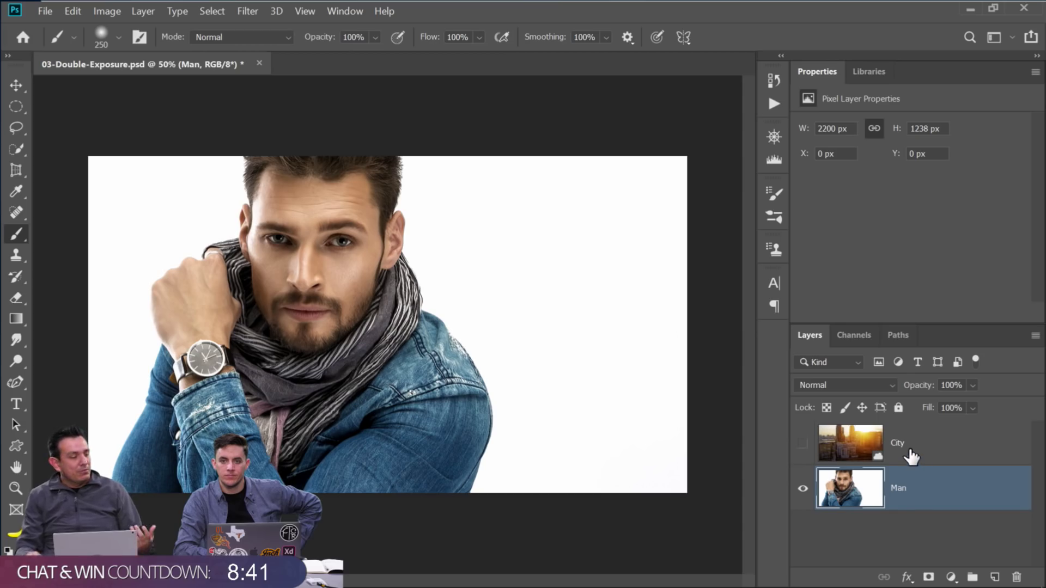
double_click(15, 481)
double_click(17, 473)
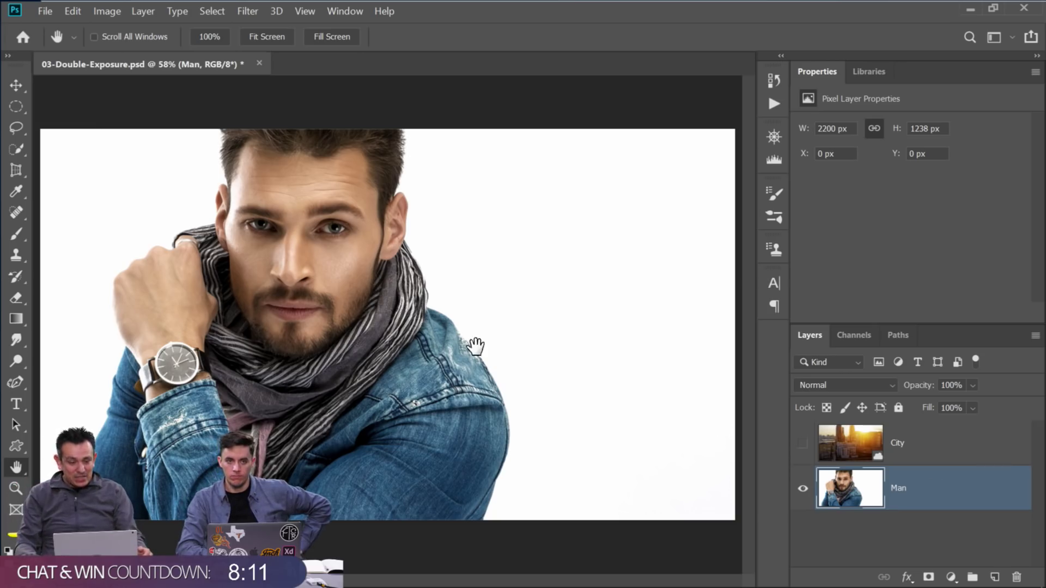
Open the photo of the young woman stretching outdoors in winter from the Tutorials library
click(868, 71)
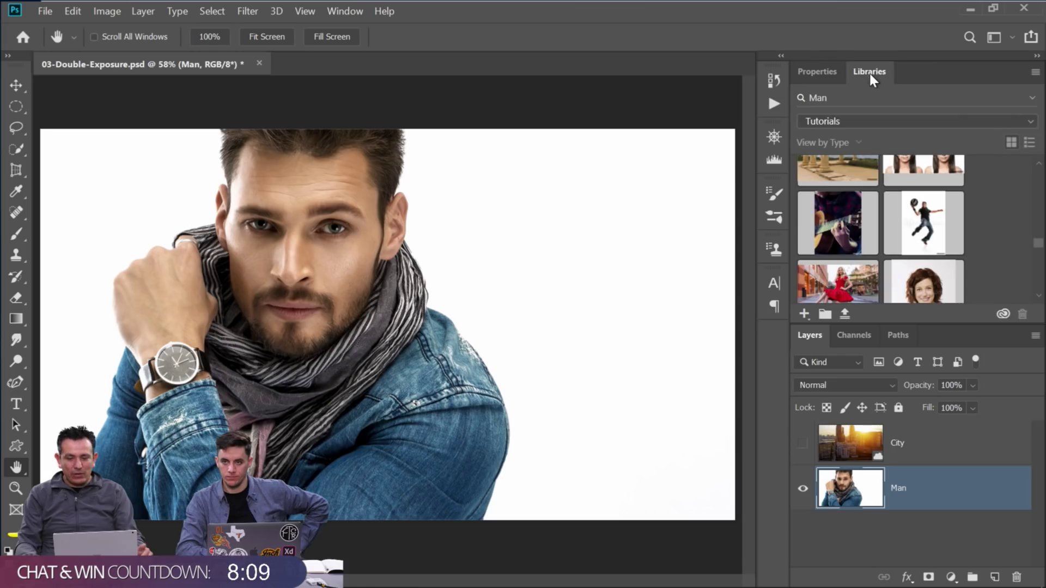
scroll(972, 247, down, 5)
scroll(973, 248, down, 6)
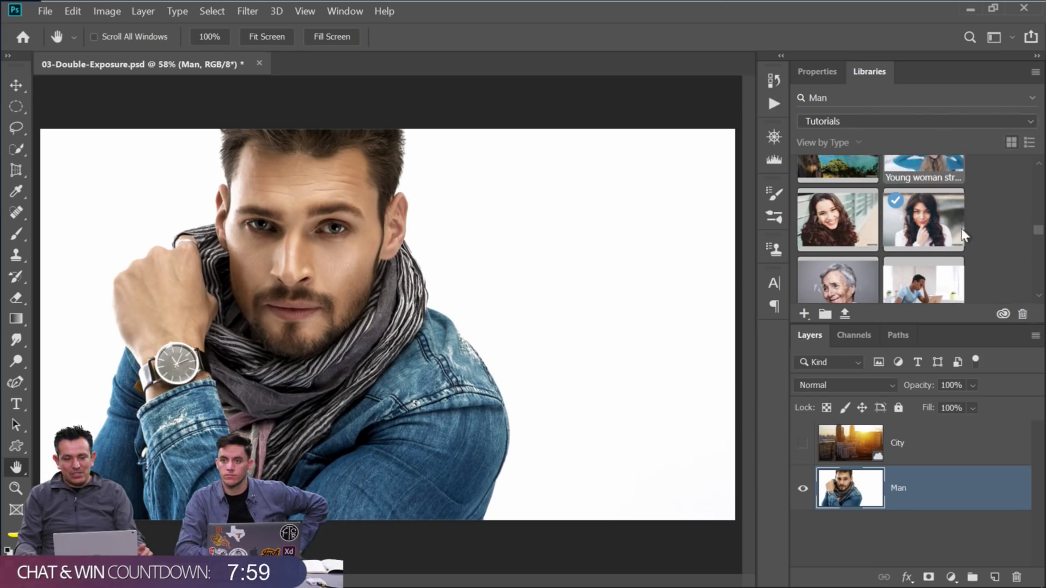
double_click(923, 172)
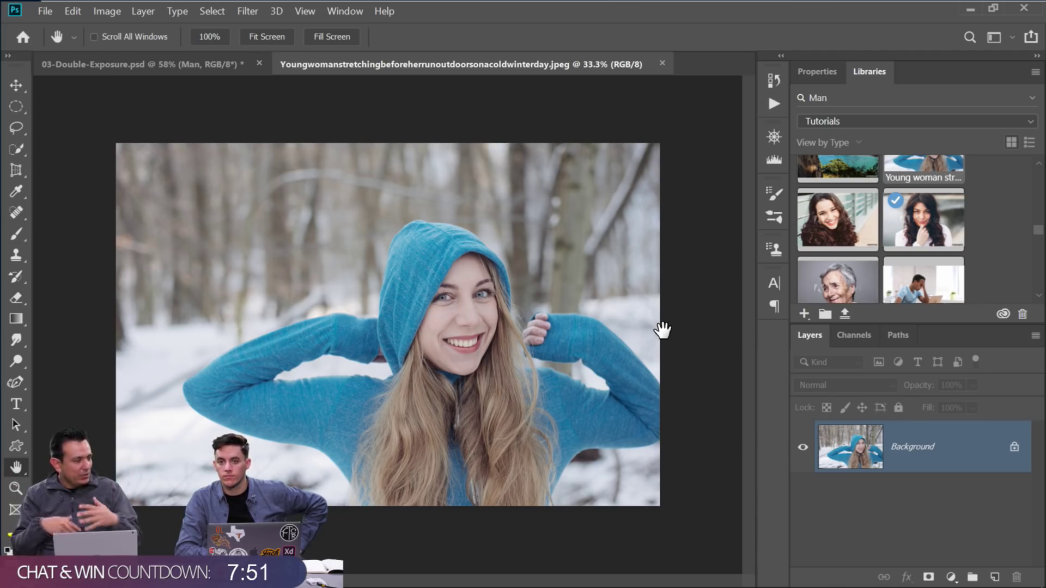
Brush over the woman's hood, face and hair with the Quick Selection Tool, and deselect
click(18, 152)
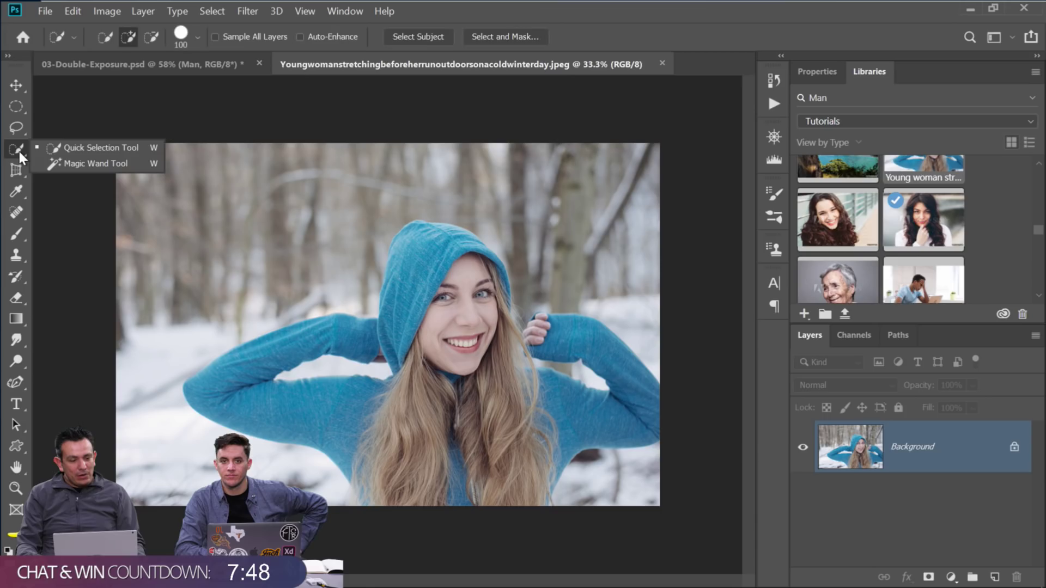
click(84, 149)
mouse_move(414, 283)
mouse_down()
mouse_move(452, 324)
mouse_move(473, 438)
mouse_up()
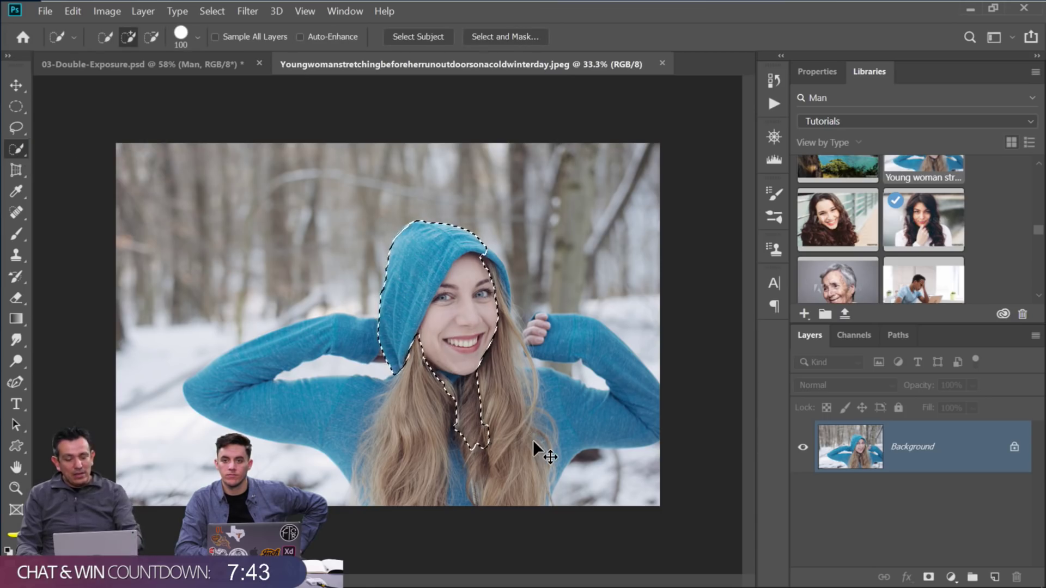
key(ctrl+d)
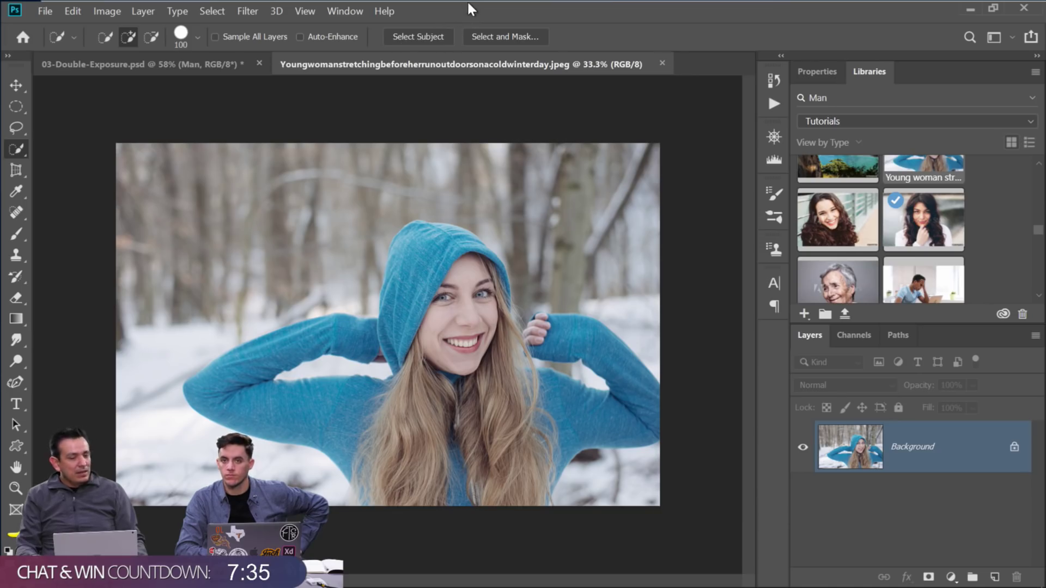
Select the woman with Select Subject, subtract the gaps between her arms and body, and add a layer mask from the selection
click(426, 34)
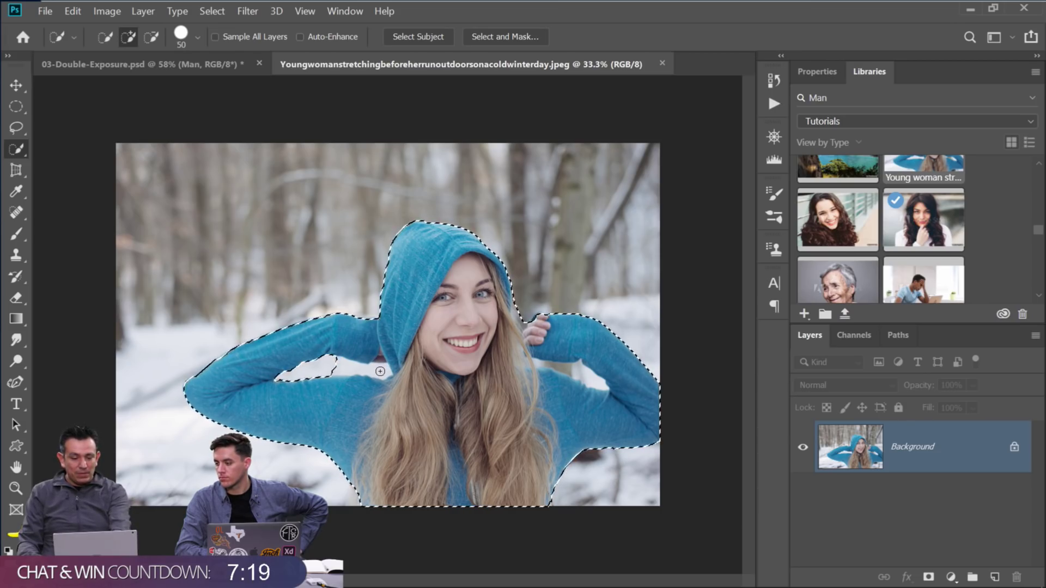
key(alt)
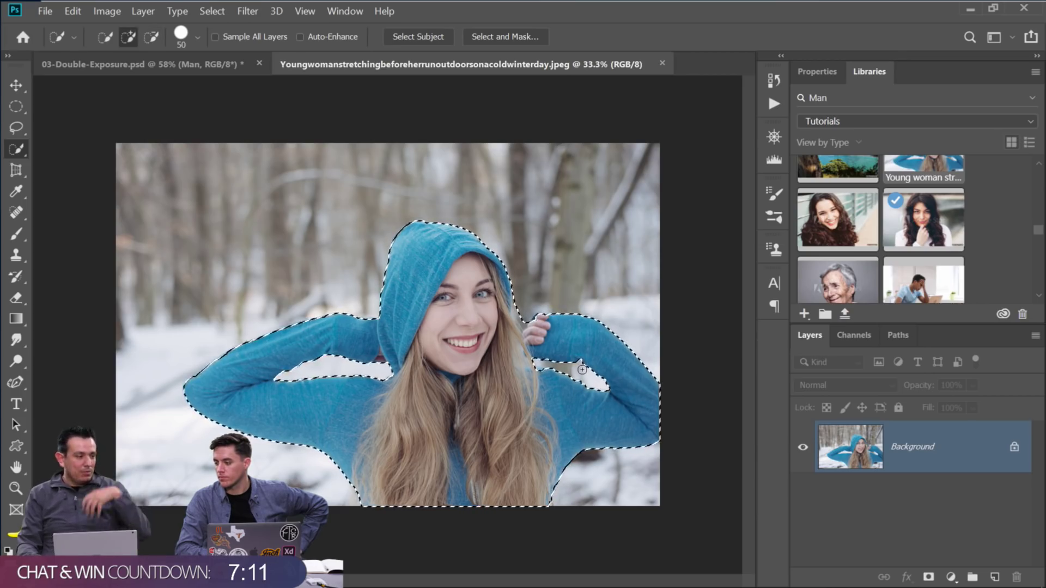
click(927, 577)
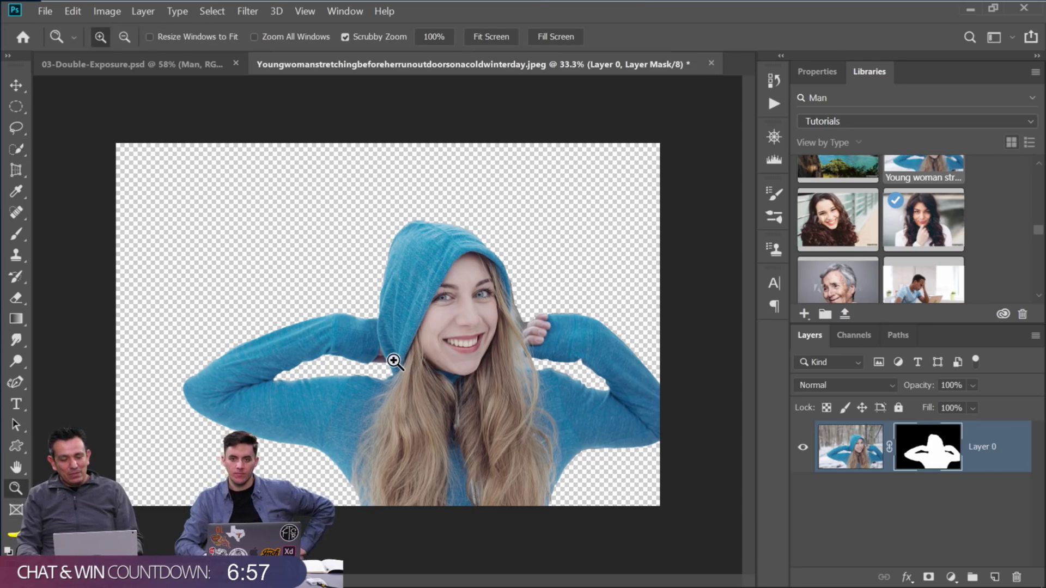
Inspect the mask edge near the hood and hair at 300%, and close the woman photo without saving
drag(392, 362, 278, 329)
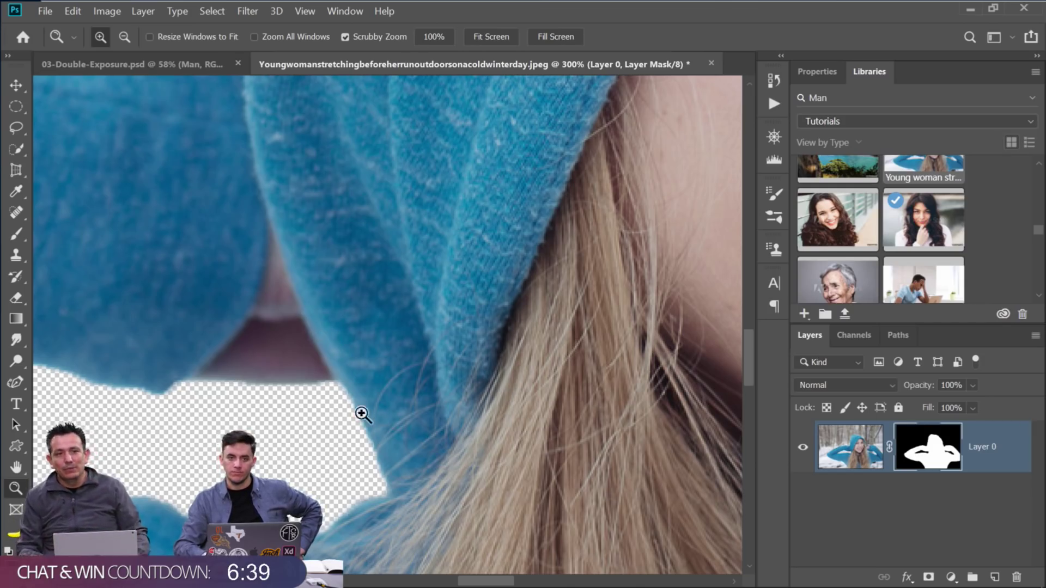
click(710, 64)
click(477, 229)
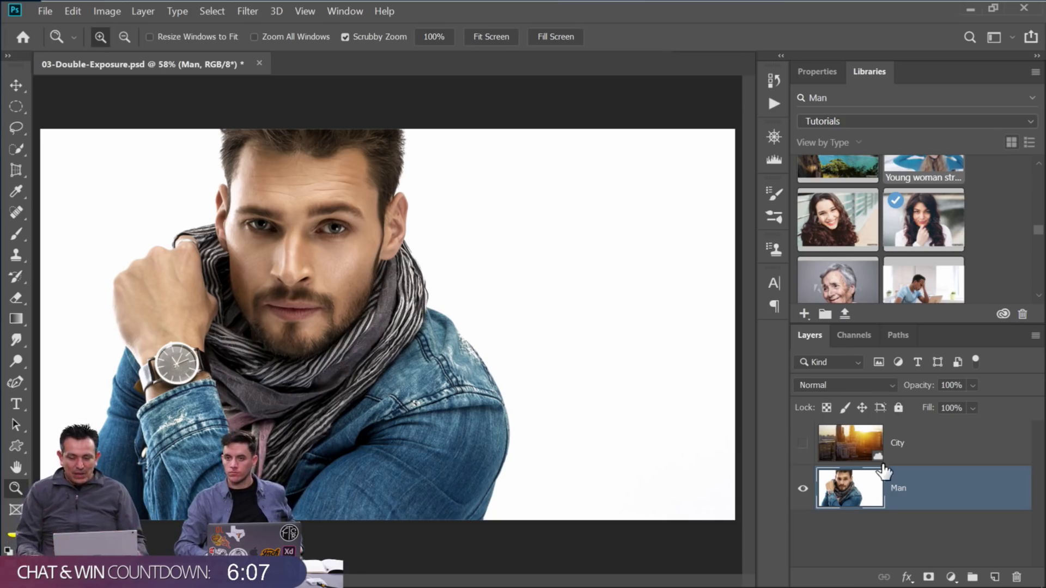
Create a layer group named Bottom Image and move the Man layer into it
click(972, 577)
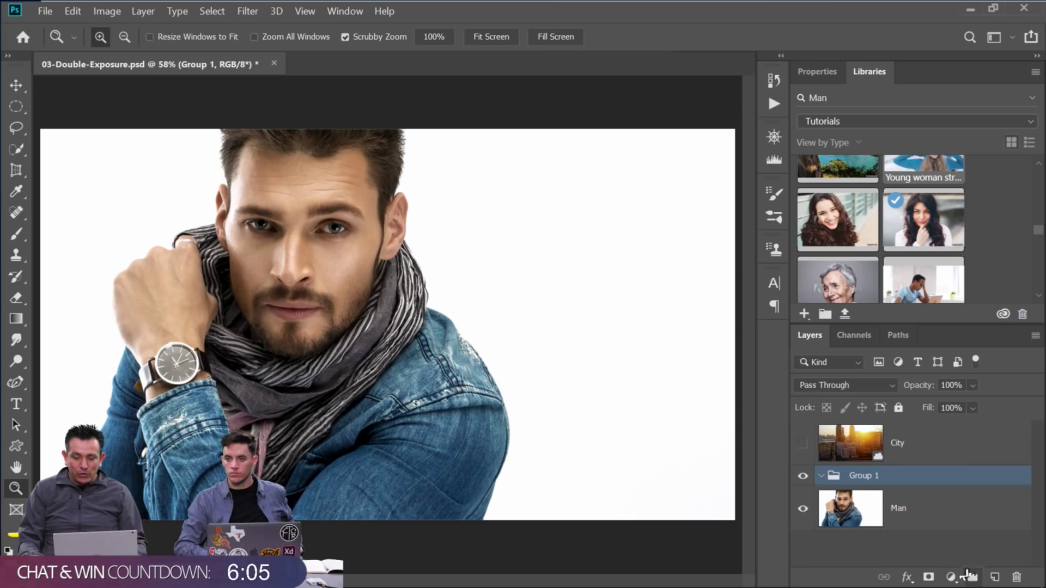
double_click(865, 476)
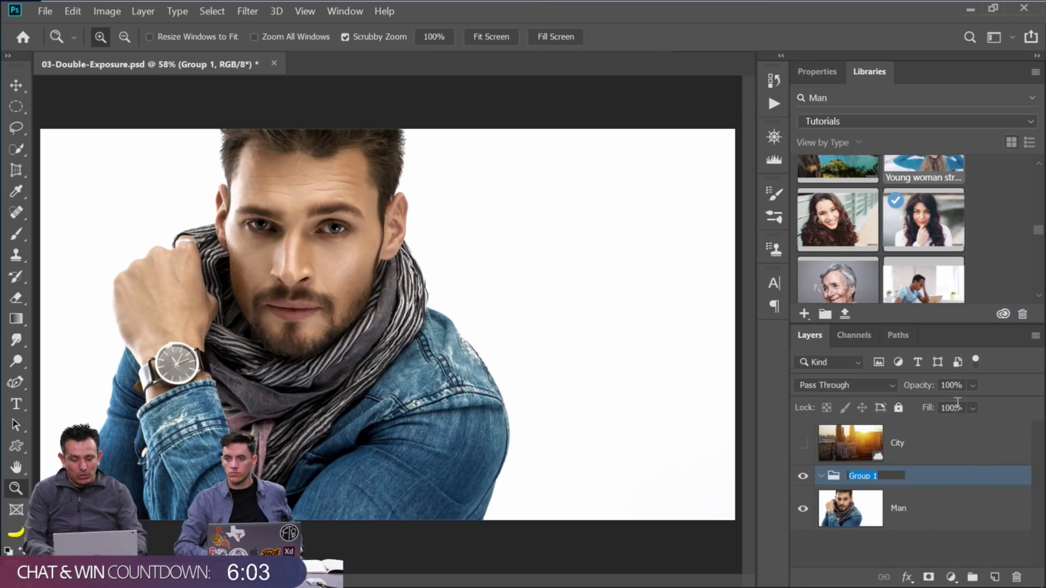
text(Bottom I)
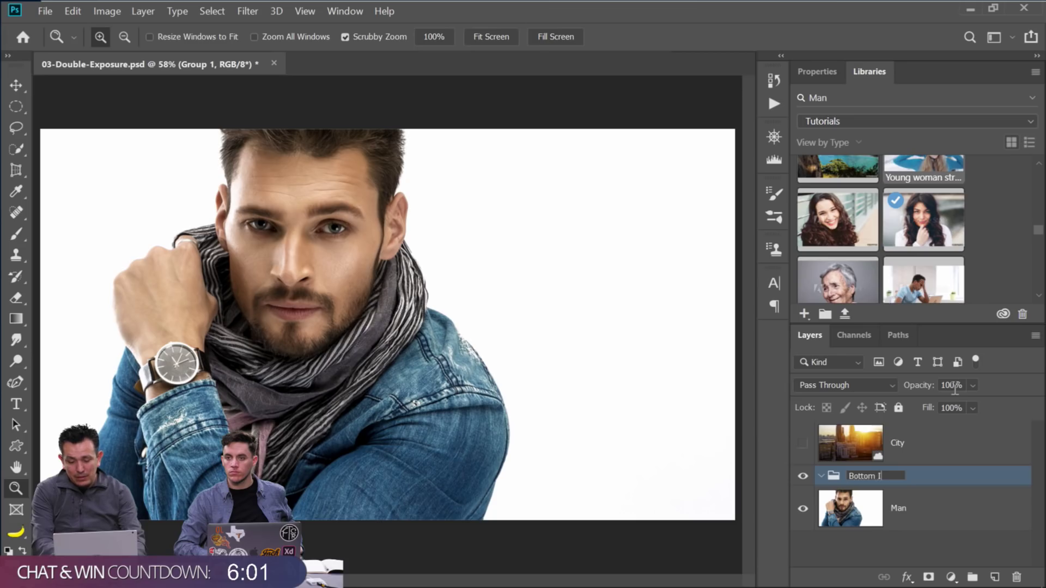
text(mage)
key(Return)
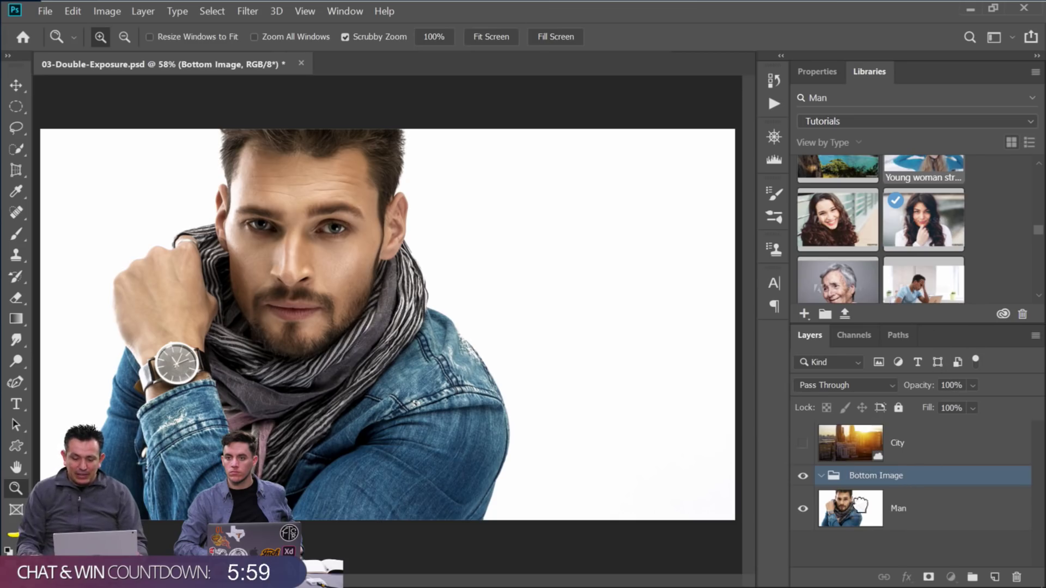
drag(859, 502, 871, 475)
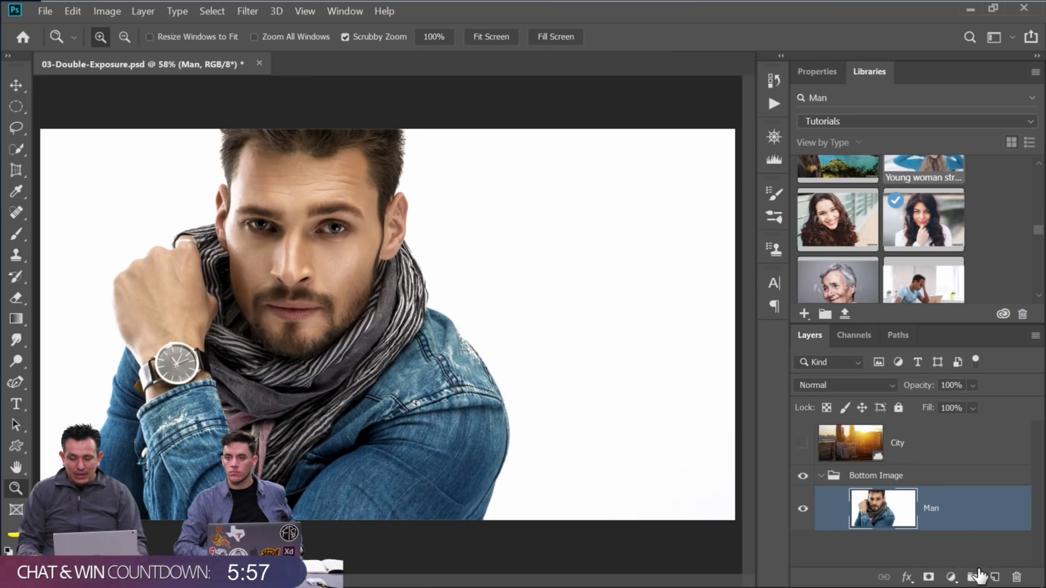
Create a second layer group named Top Image above the Bottom Image group
click(973, 576)
drag(890, 498, 890, 464)
double_click(868, 476)
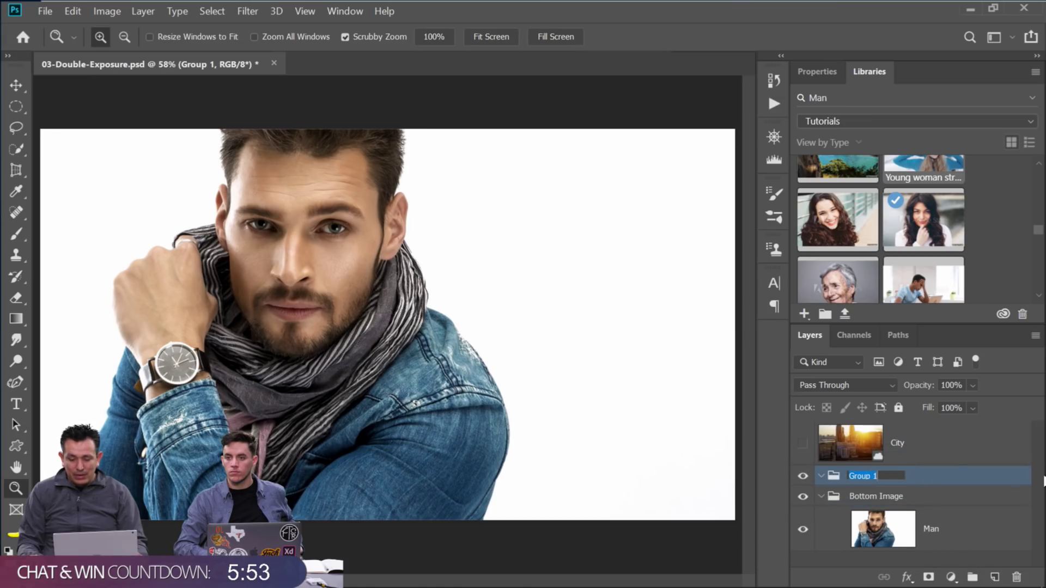
text(Top)
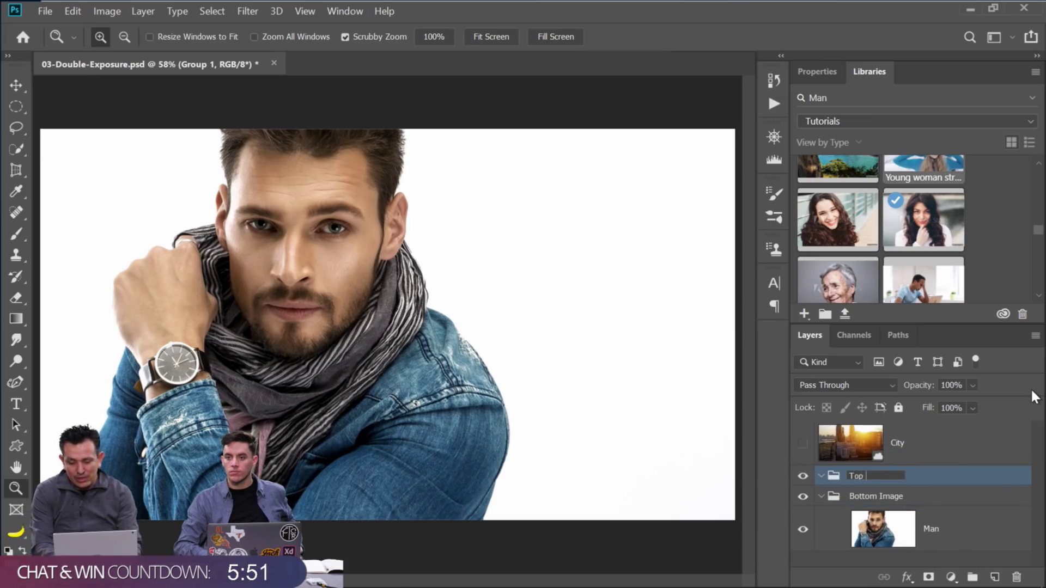
text( Image)
key(Return)
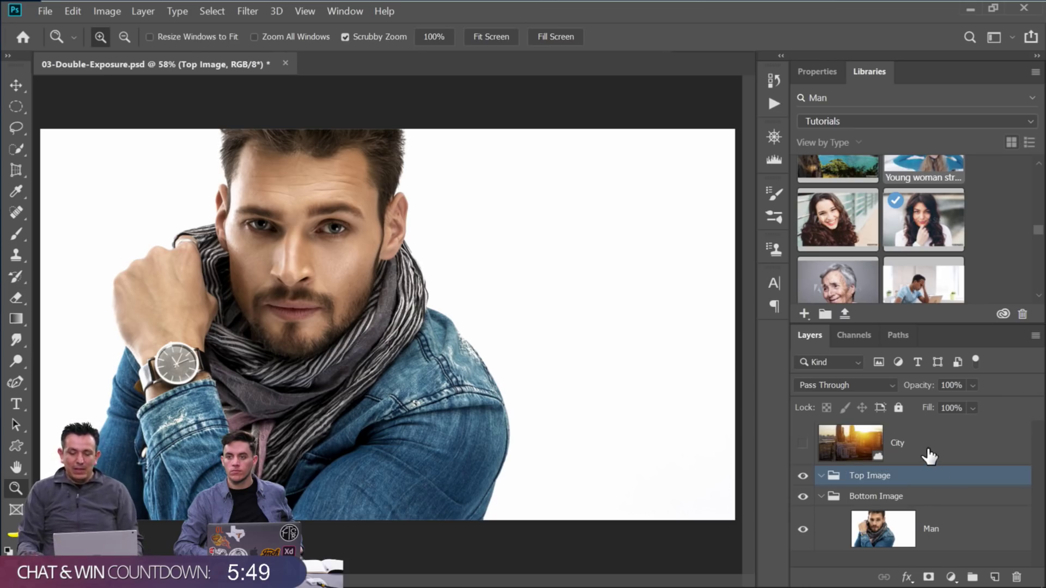
Show the City layer and move it into the Top Image group
click(898, 458)
click(803, 443)
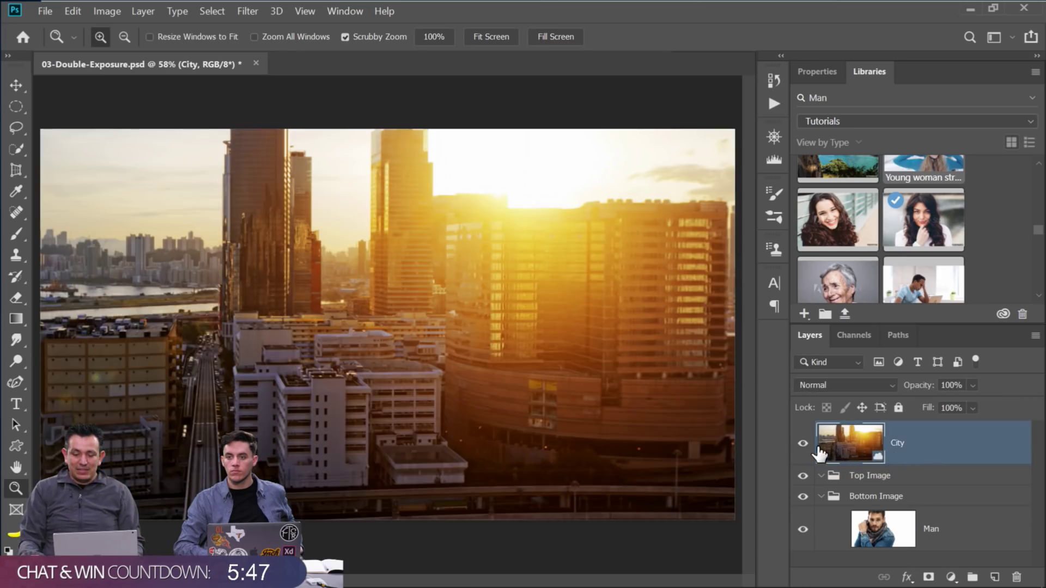
drag(820, 452, 852, 482)
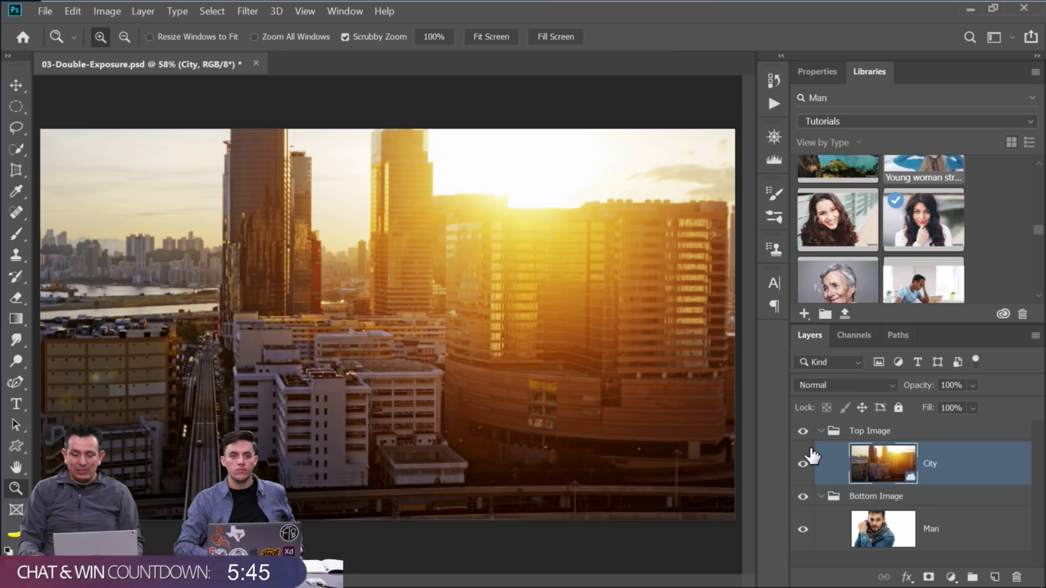
click(865, 433)
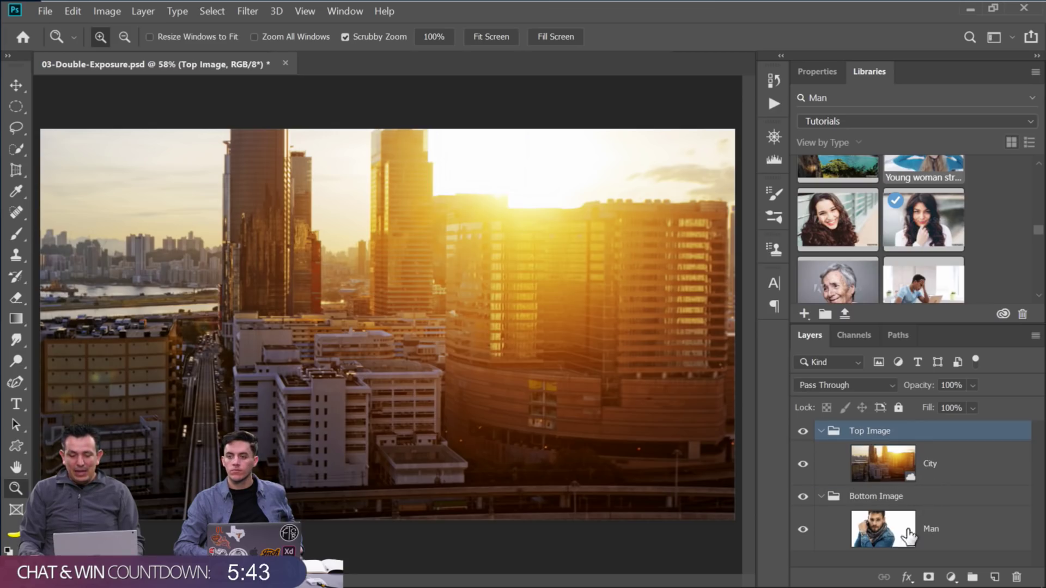
Collapse and hide the Top Image group, and add a Black & White adjustment layer above the Man layer
click(852, 512)
click(821, 430)
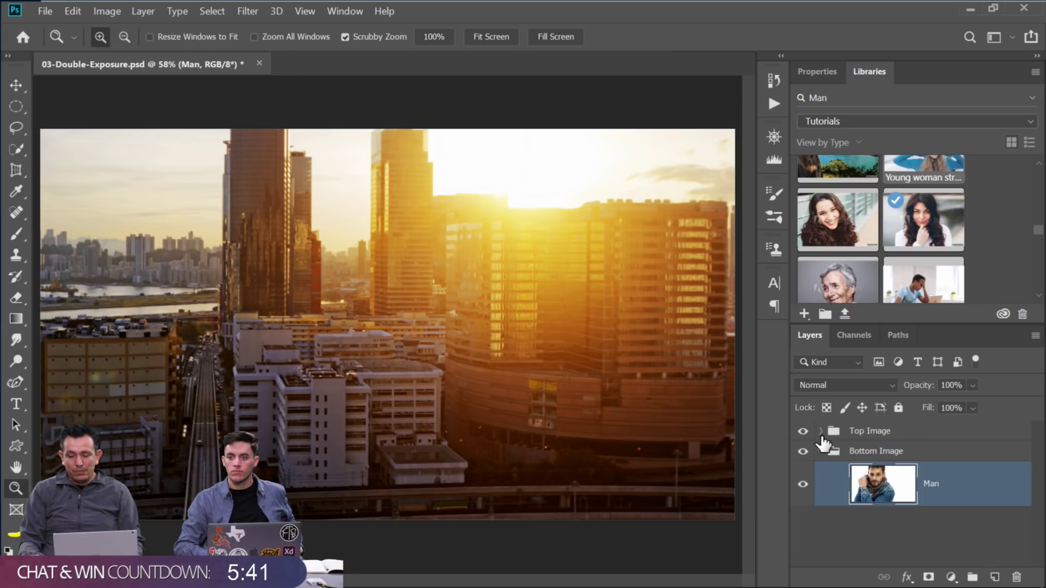
click(803, 432)
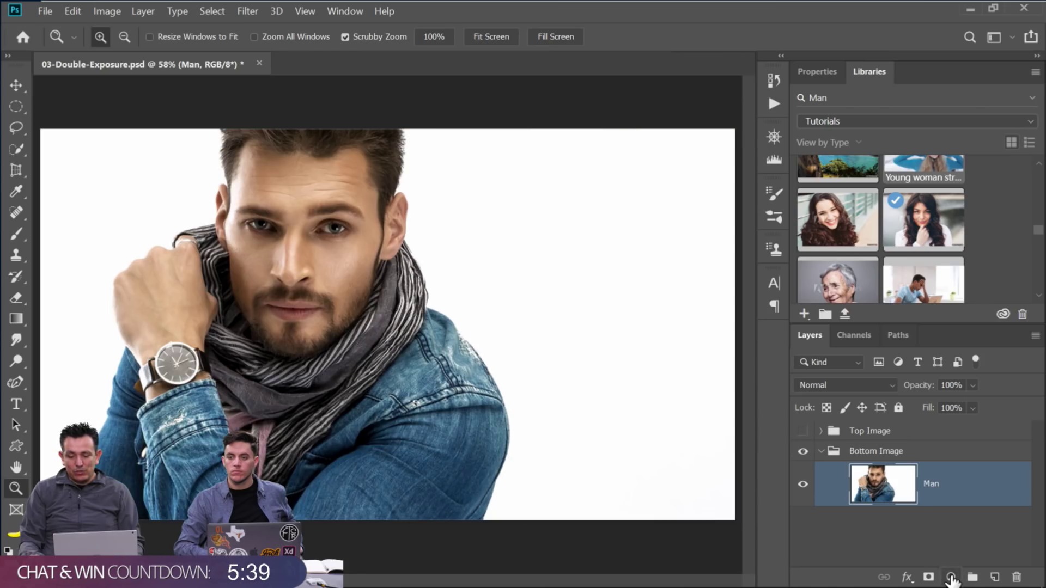
click(950, 577)
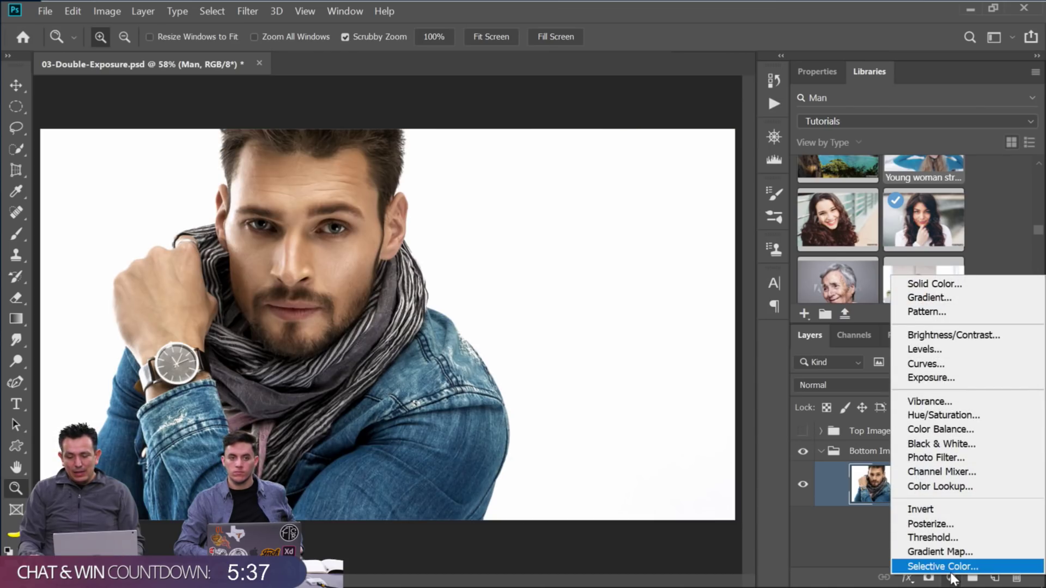
click(953, 444)
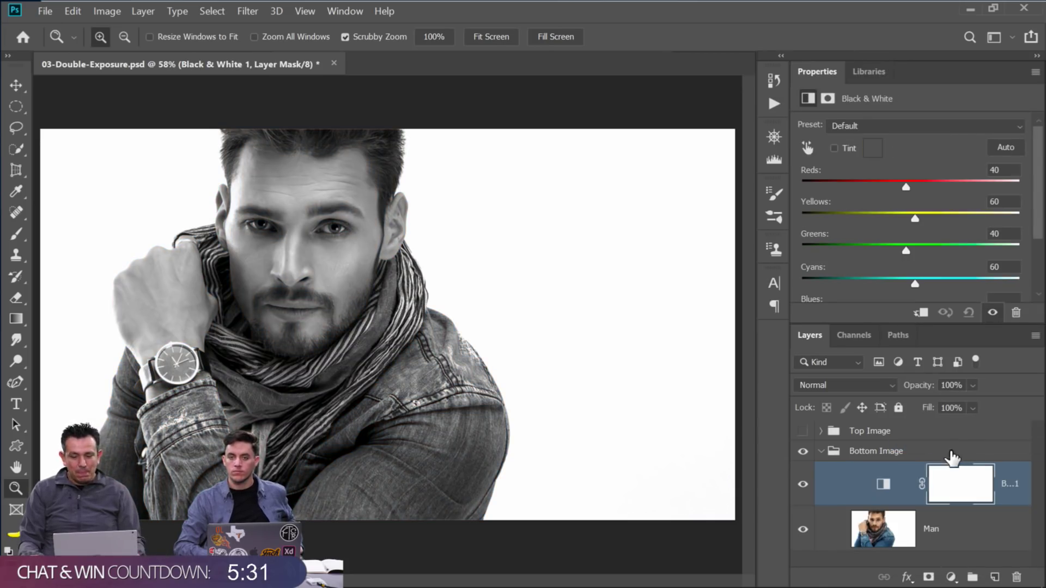
Add an Exposure adjustment layer above the Black & White one, try an exposure of +3.72 and reset the adjustment
click(951, 578)
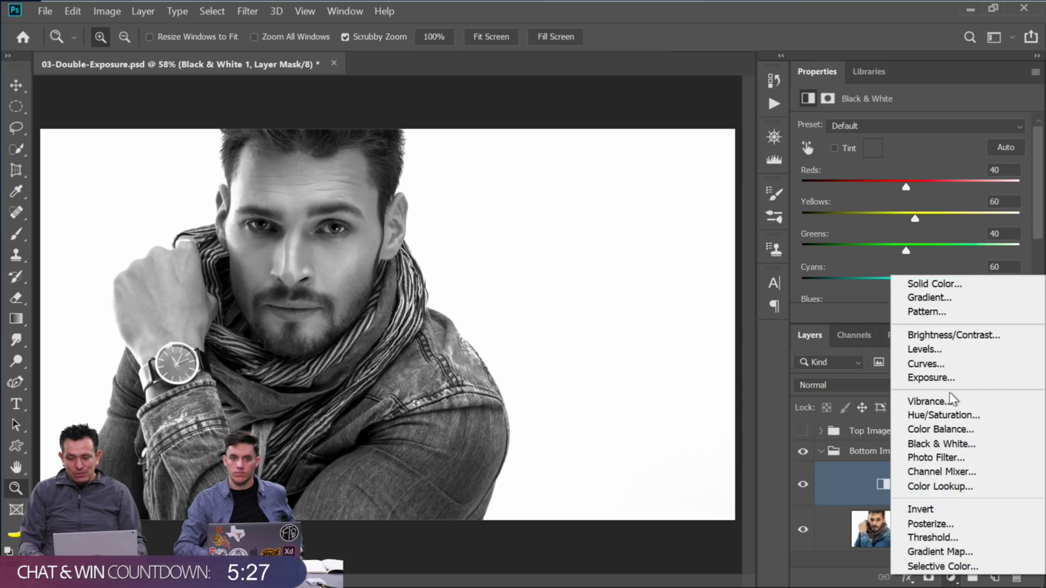
click(950, 378)
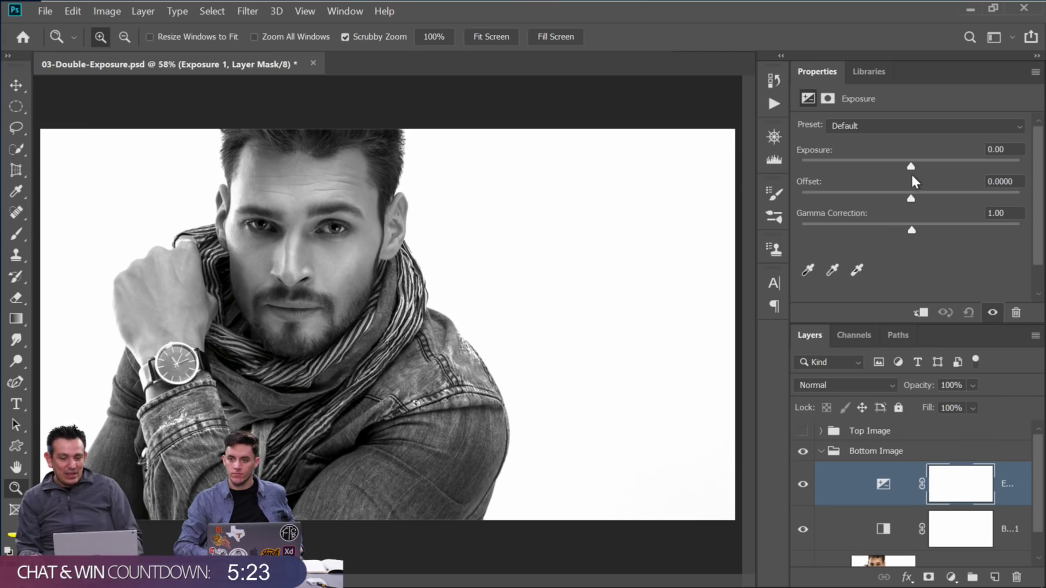
drag(908, 166, 971, 166)
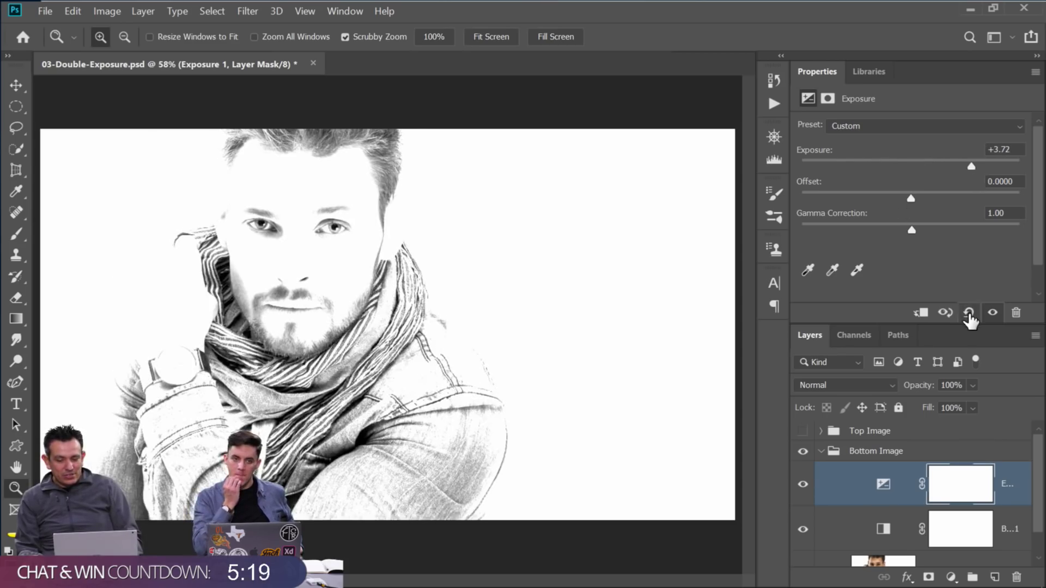
click(969, 313)
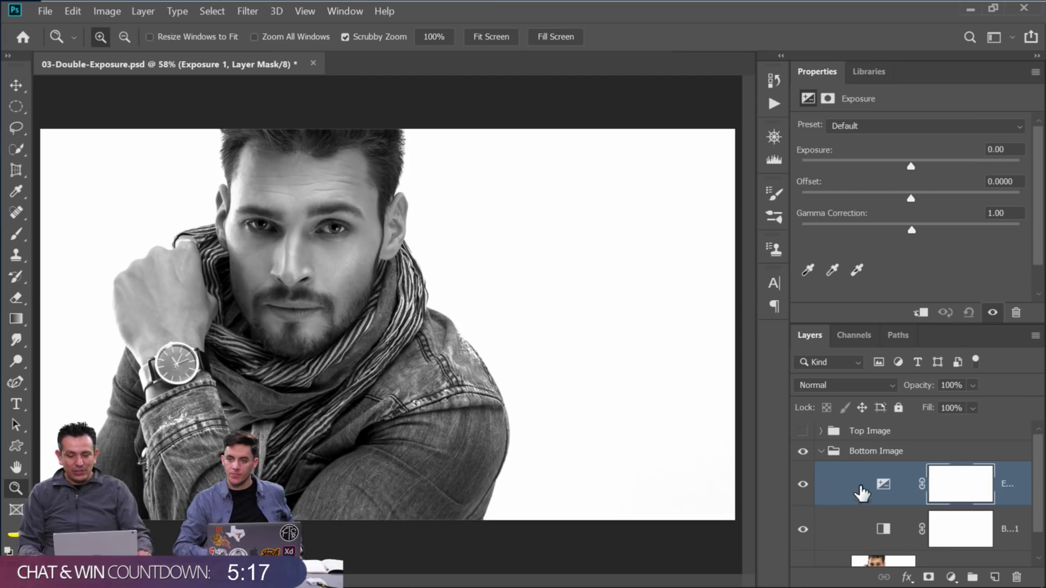
Collapse and hide the Bottom Image group, and make the Top Image group visible
click(820, 452)
click(802, 452)
click(802, 431)
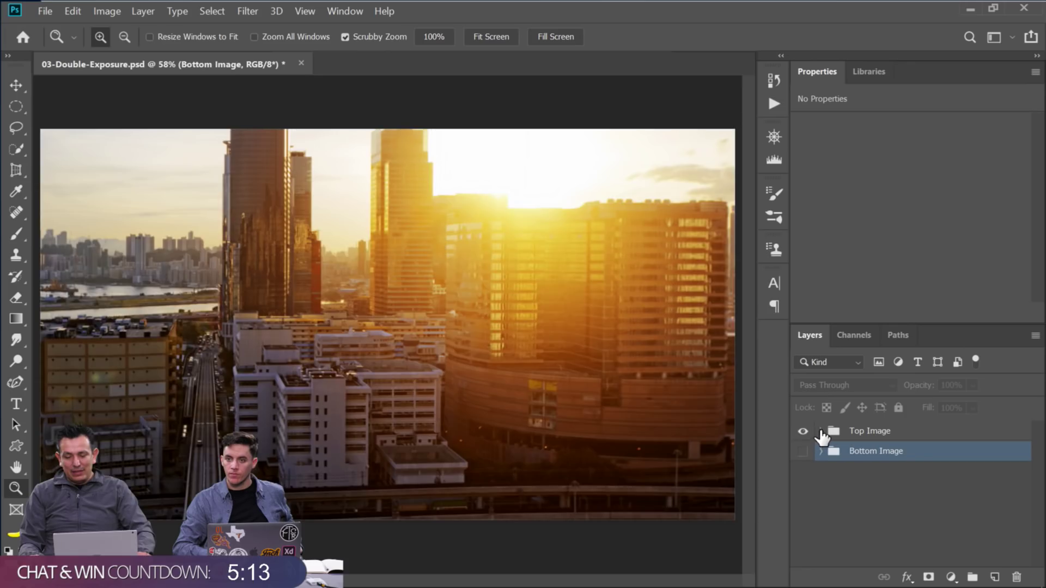
Add a Black & White adjustment layer and an Exposure adjustment layer above the City layer in the Top Image group
click(820, 431)
click(898, 475)
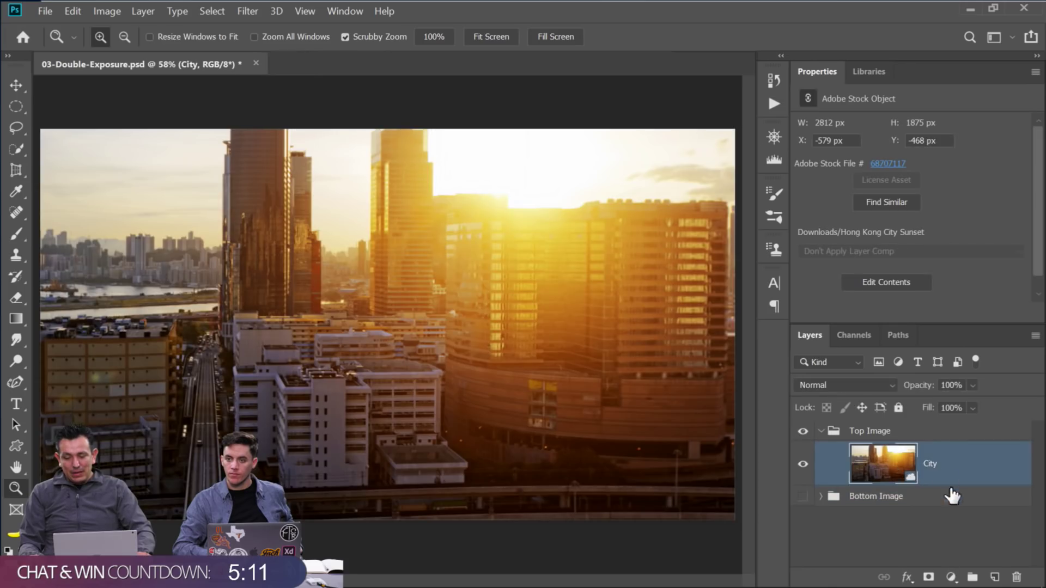
click(951, 578)
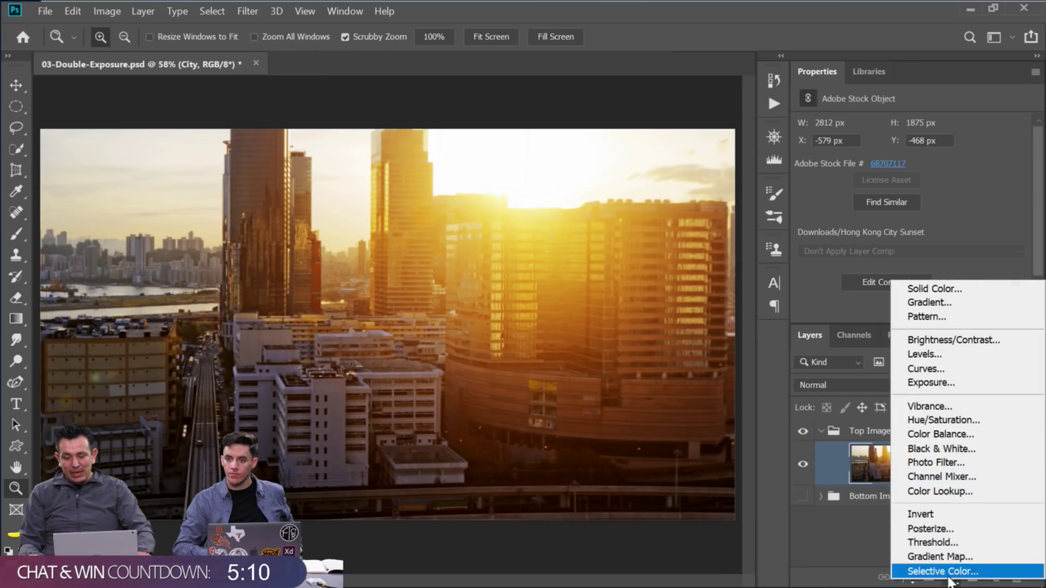
click(961, 457)
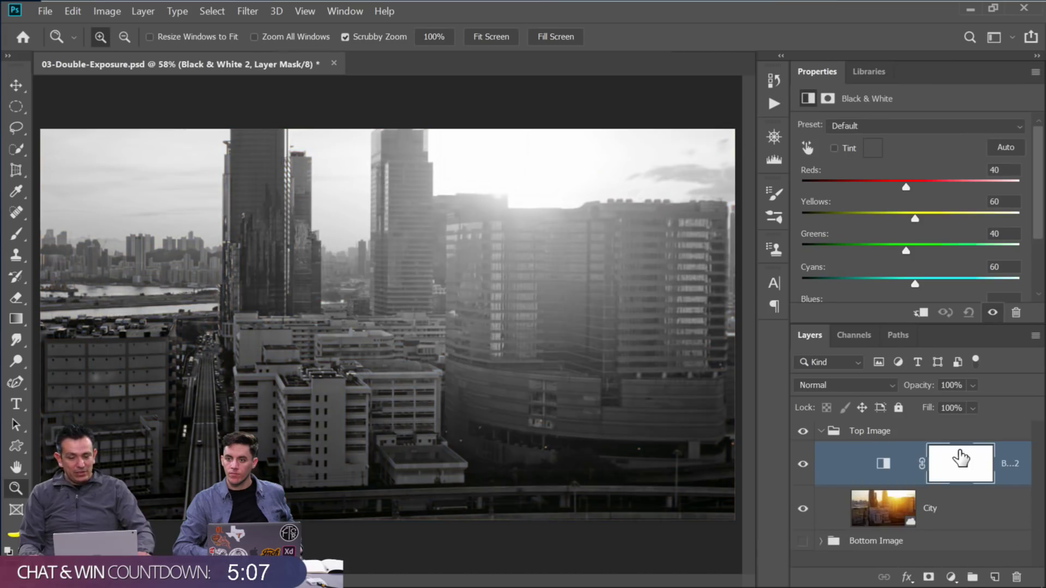
click(950, 578)
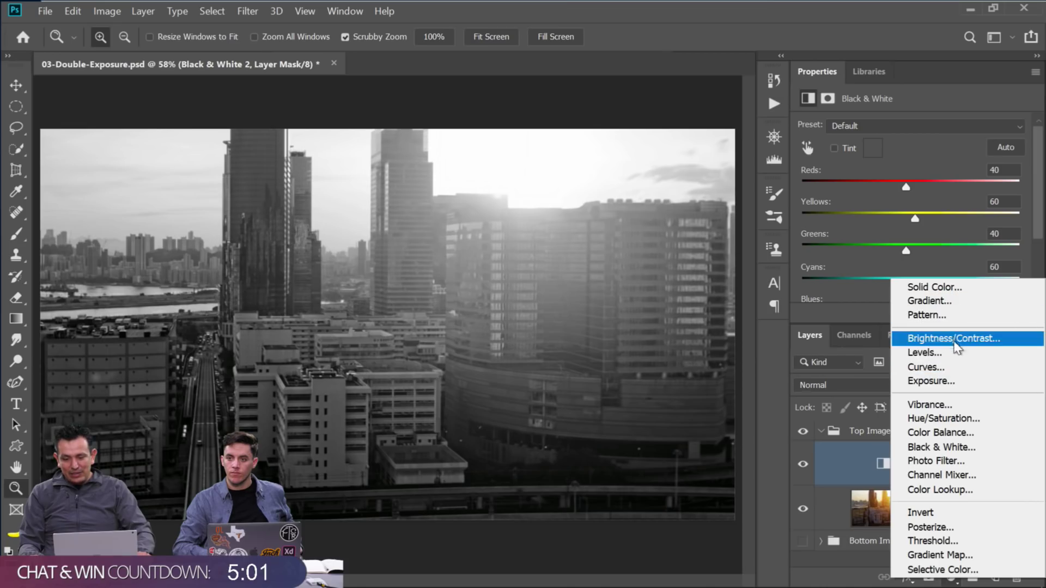
click(954, 381)
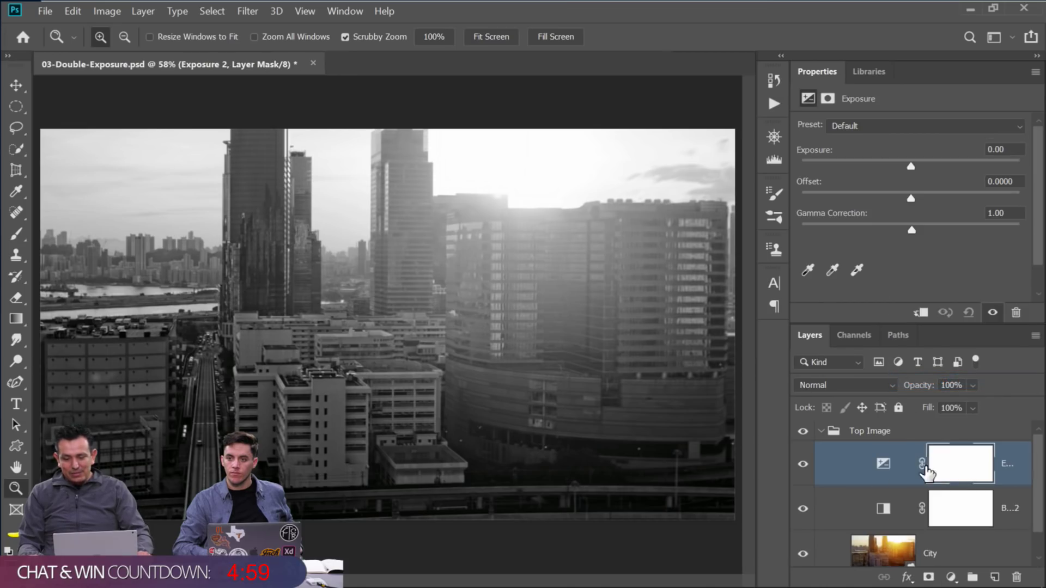
Collapse the Top Image group, show the Bottom Image group and give it an orange color label
click(821, 431)
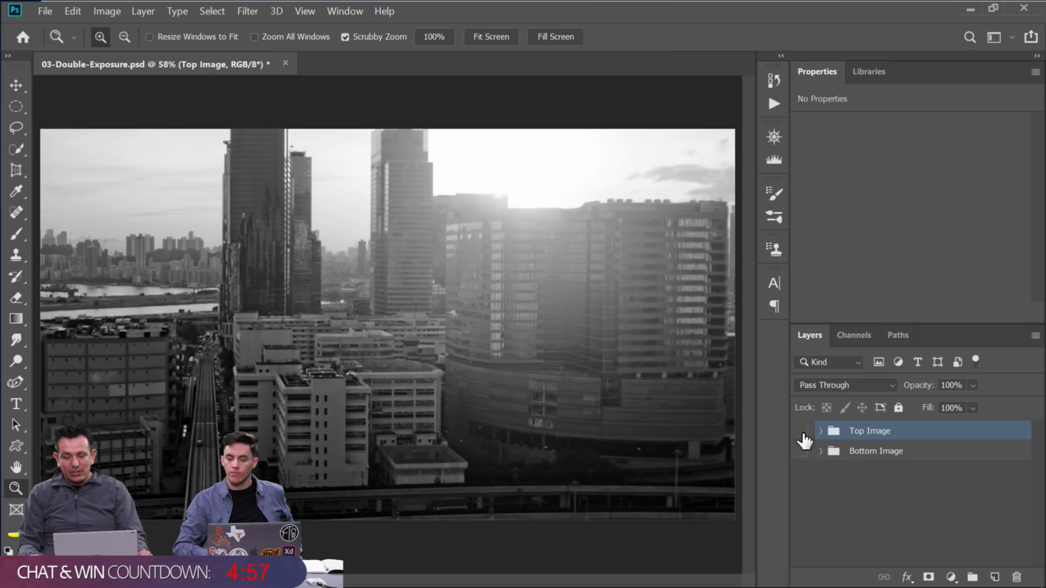
alt+click(803, 450)
click(933, 455)
right_click(935, 458)
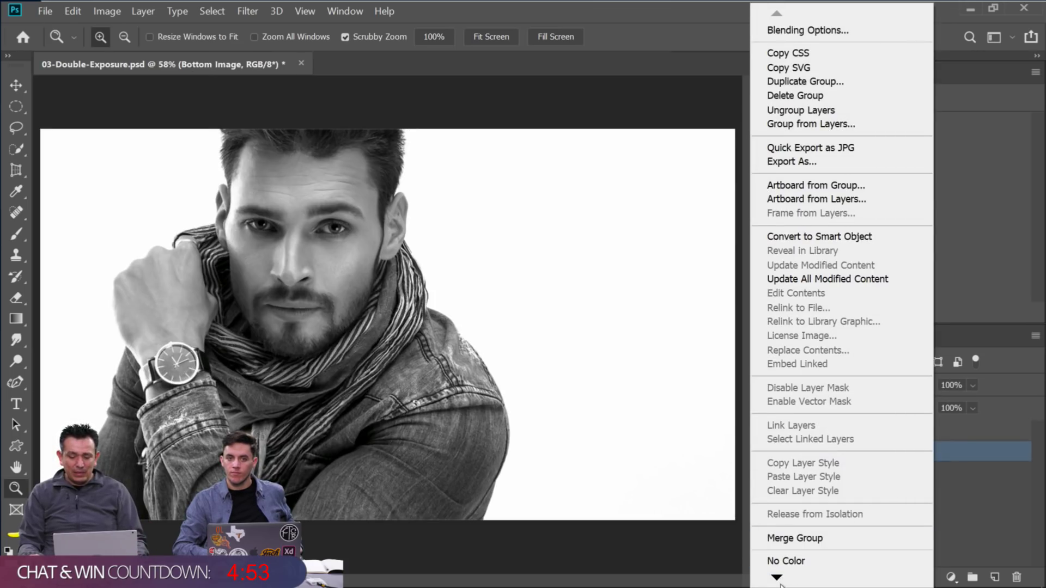
mouse_move(779, 581)
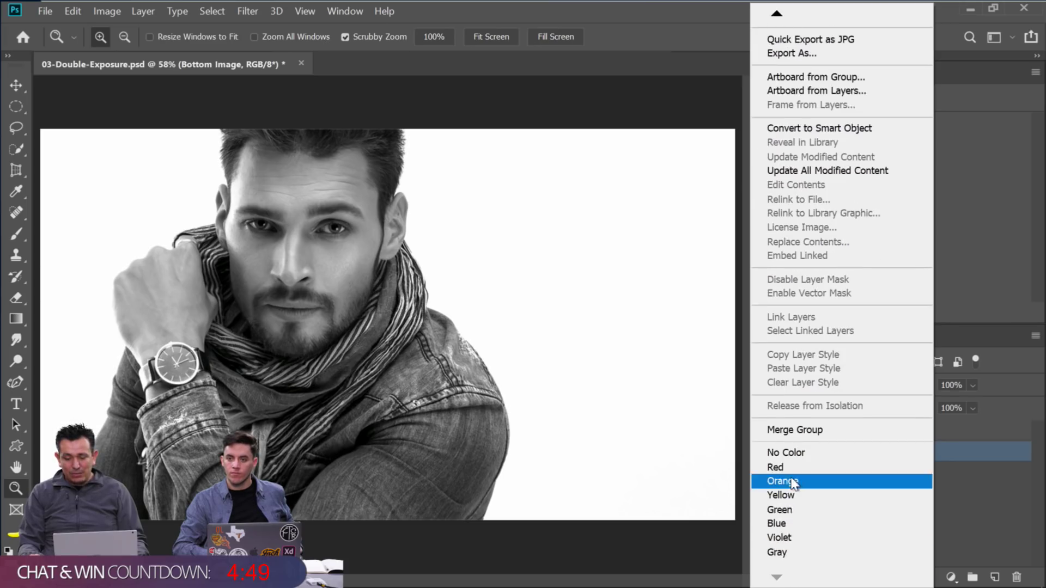
click(793, 479)
Give the Top Image group a blue color label and make it visible
click(922, 431)
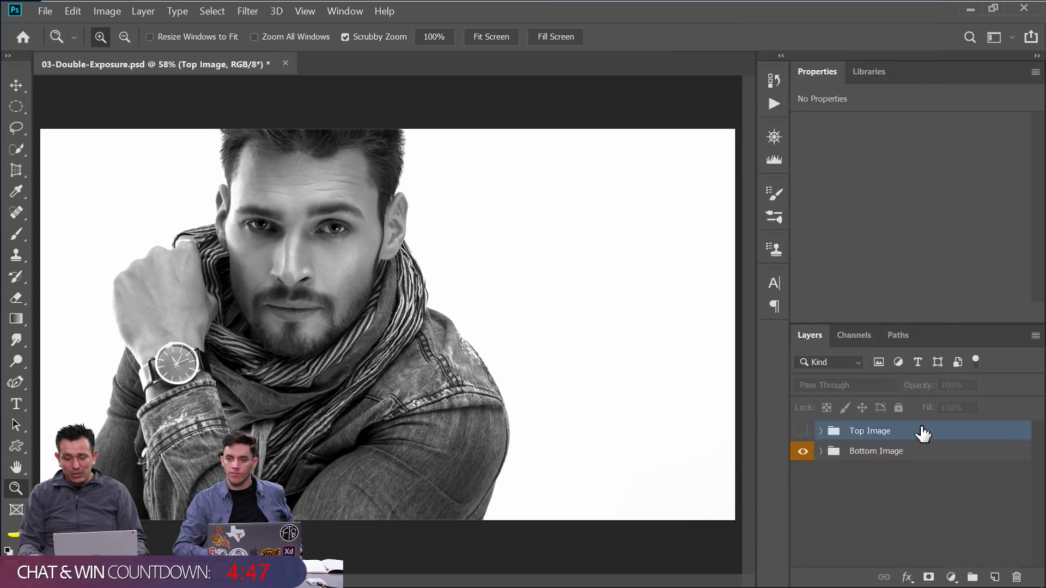
right_click(922, 432)
click(806, 524)
click(802, 430)
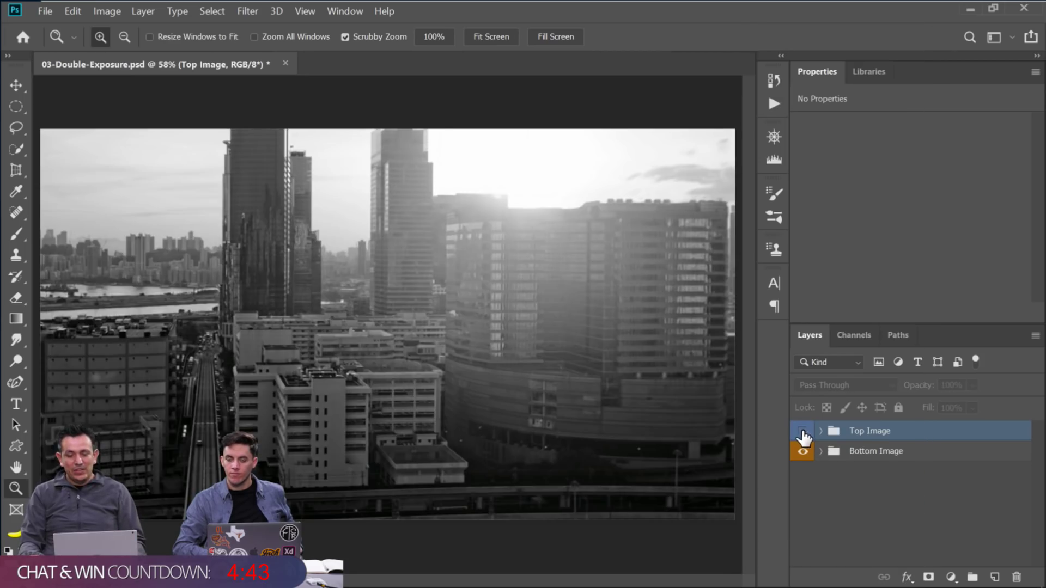
click(802, 430)
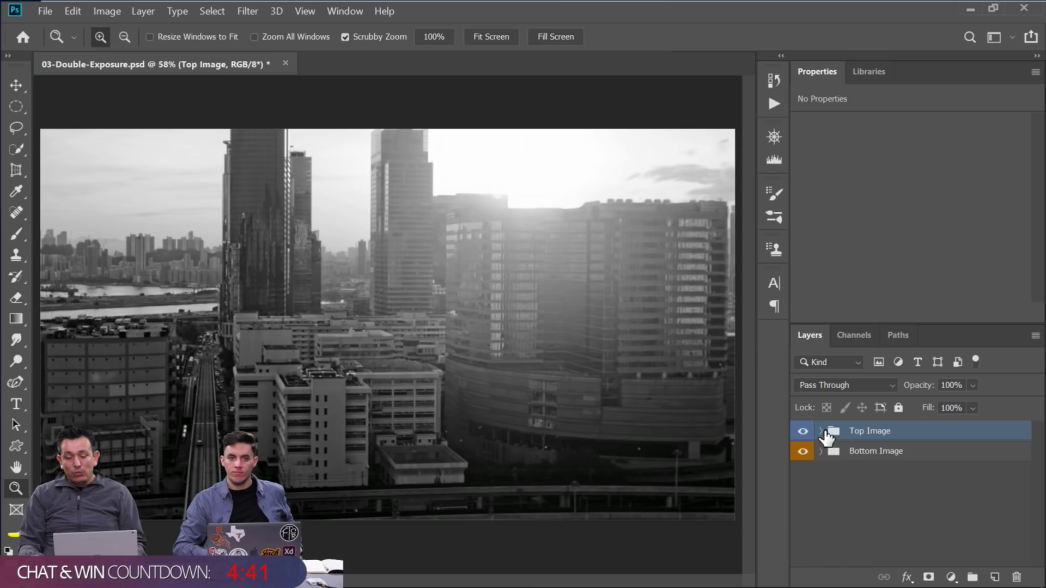
Expand the Top Image group and go through its Exposure, Black & White and City layers
click(821, 431)
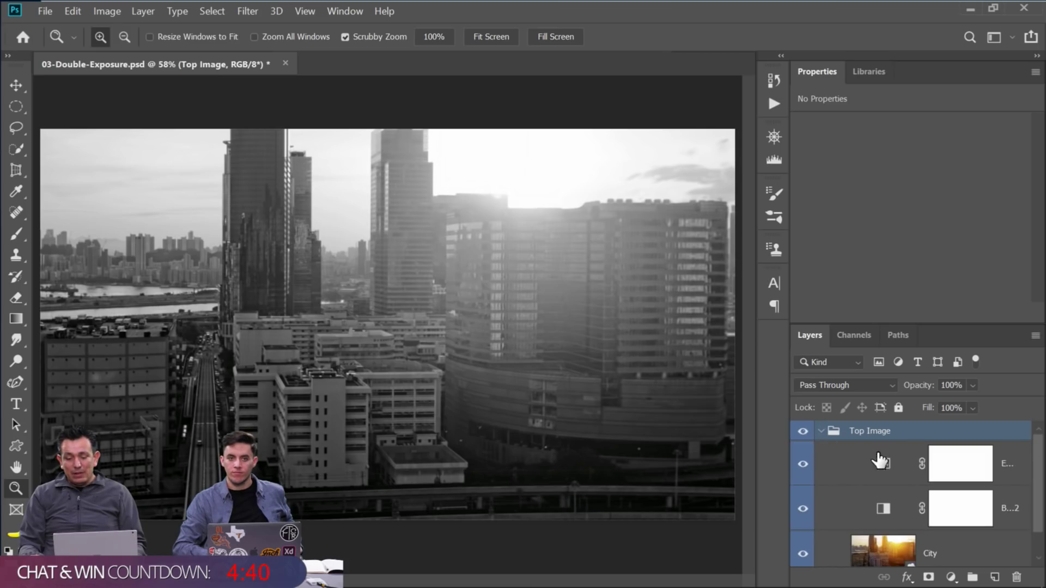
click(880, 482)
click(881, 510)
scroll(874, 521, down, 1)
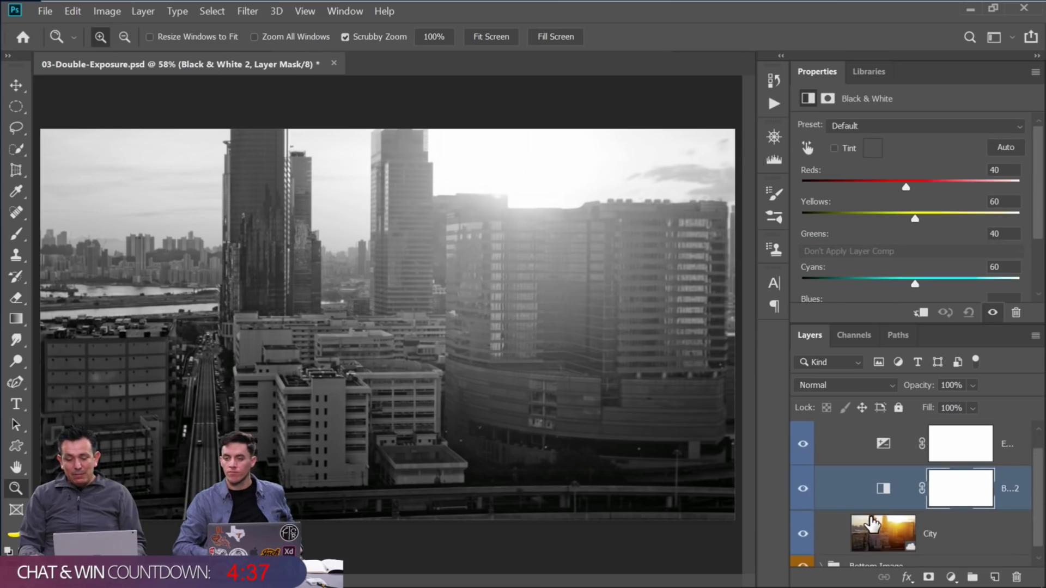
click(872, 529)
scroll(871, 529, up, 1)
click(871, 460)
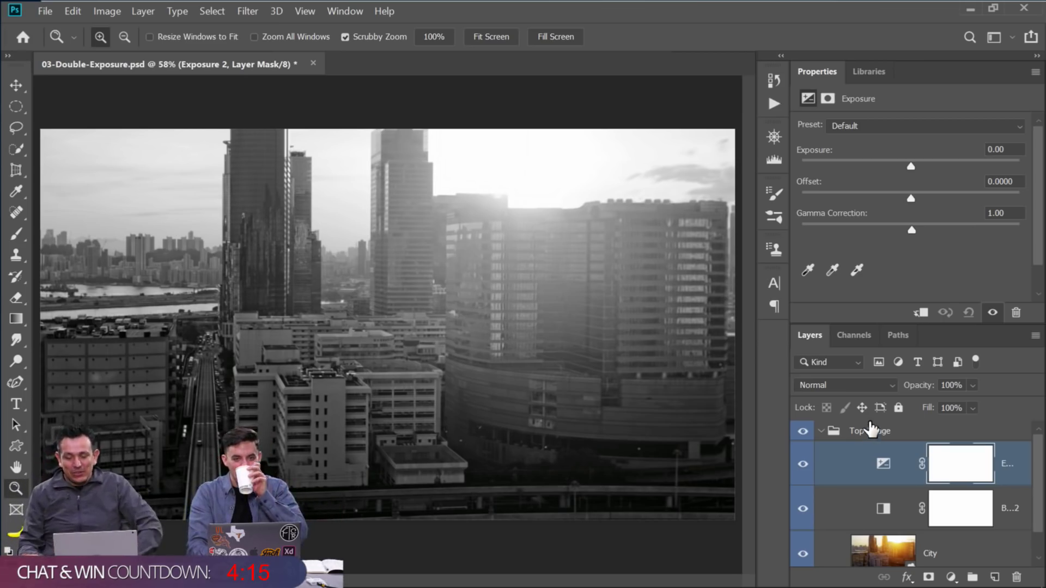
click(870, 433)
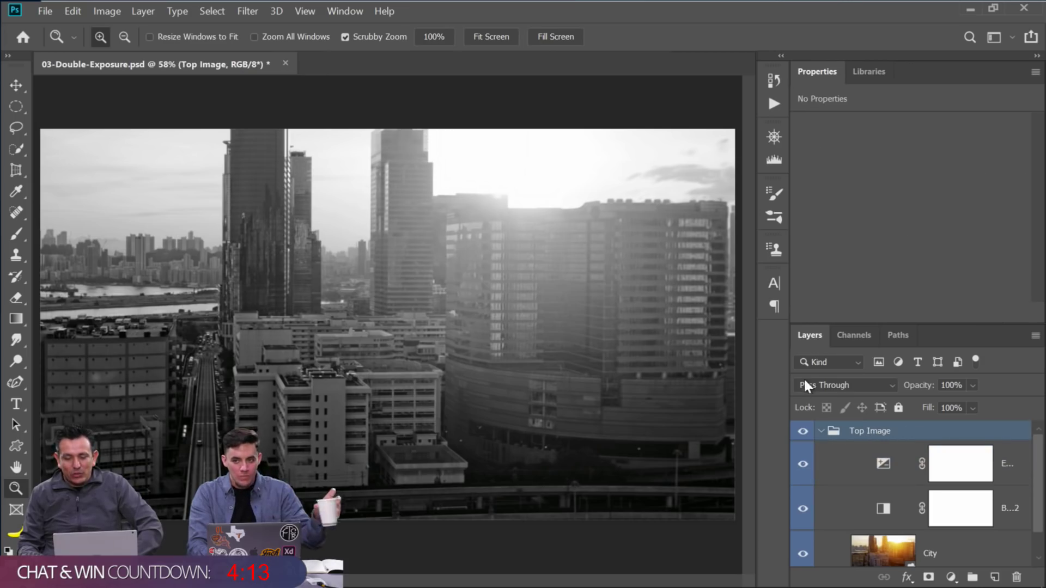
Review the blending modes available for the Top Image group, leaving it at Pass Through
click(852, 386)
click(854, 167)
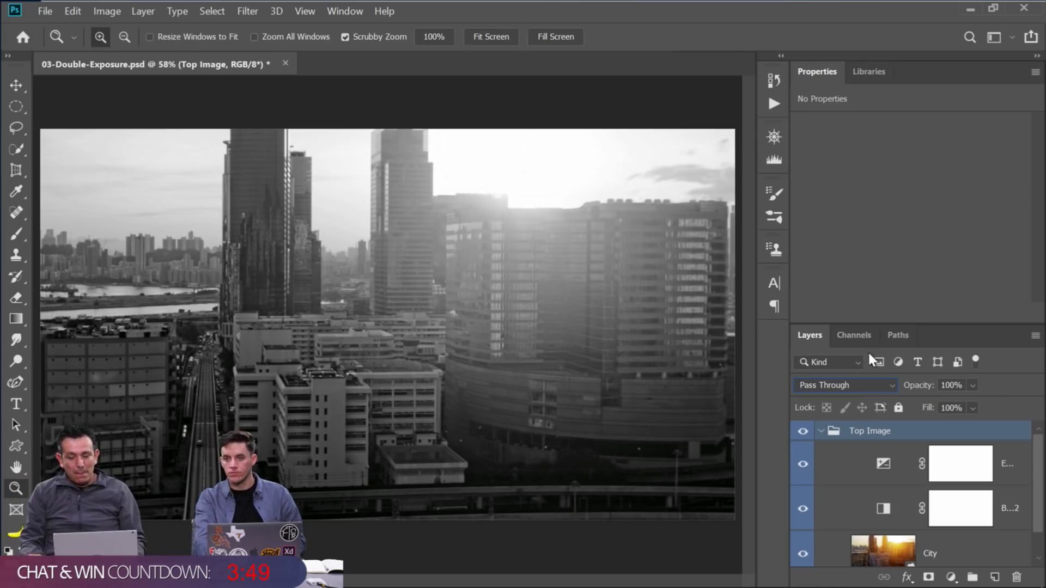
click(858, 383)
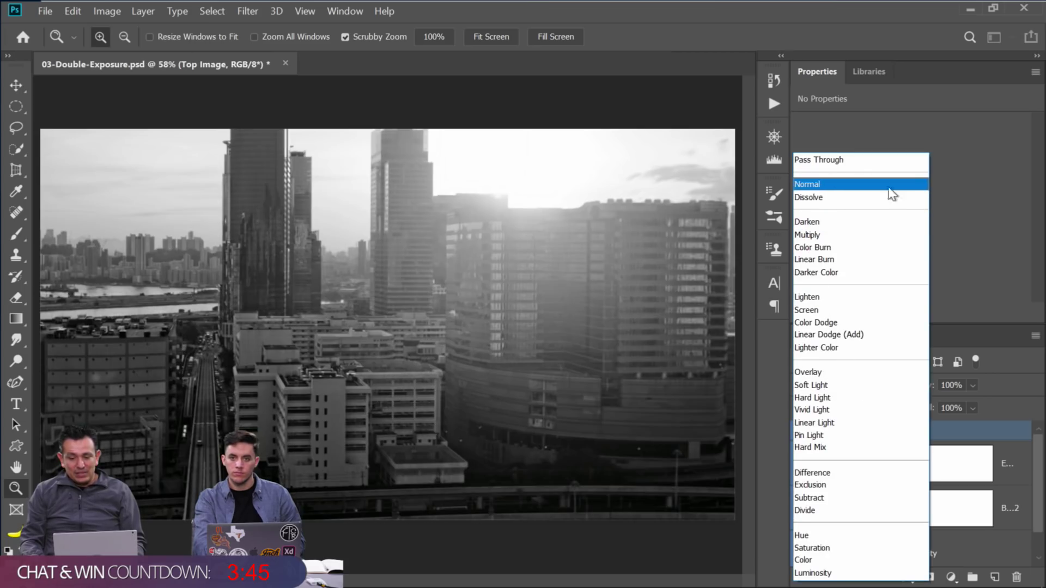
click(983, 262)
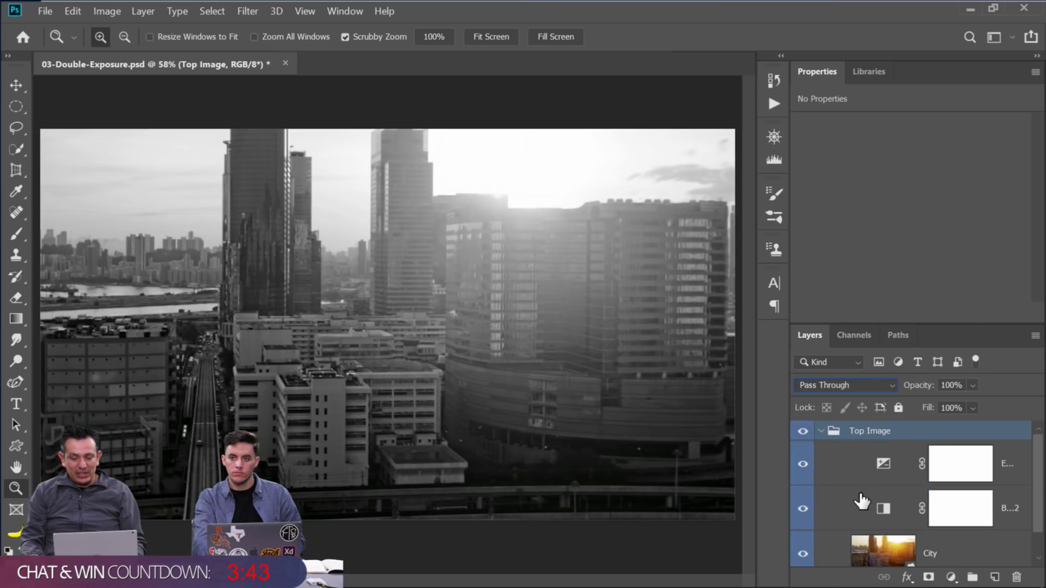
Expand the Bottom Image group and hide its Black & White and Exposure adjustment layers
scroll(854, 504, down, 1)
click(820, 556)
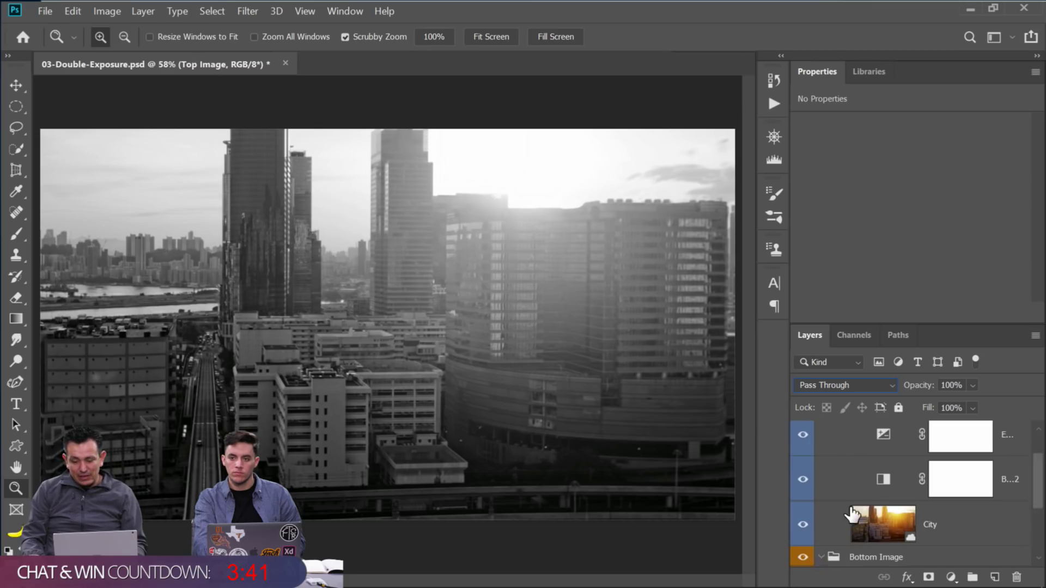
scroll(850, 518, down, 2)
scroll(843, 522, down, 1)
click(801, 499)
click(802, 462)
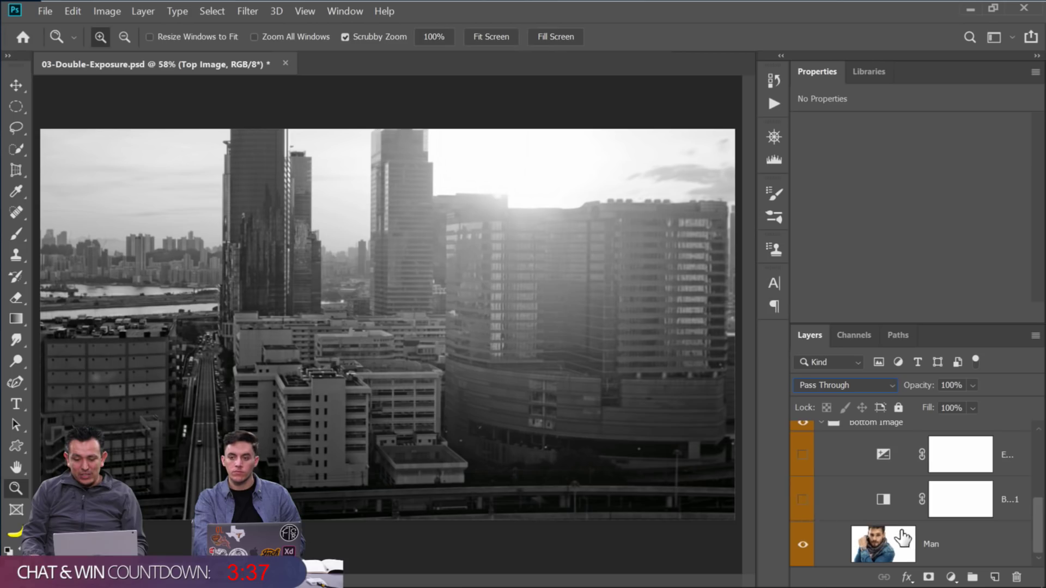
Hide the City layer and toggle the Top Image group's Black & White adjustment to compare its effect on the Man layer below
scroll(885, 545, up, 3)
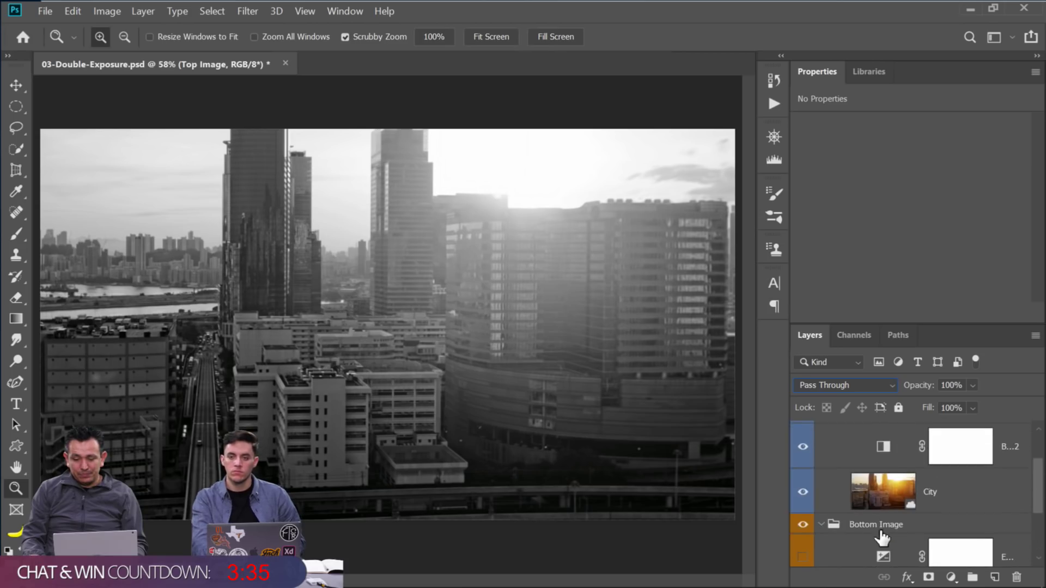
click(802, 493)
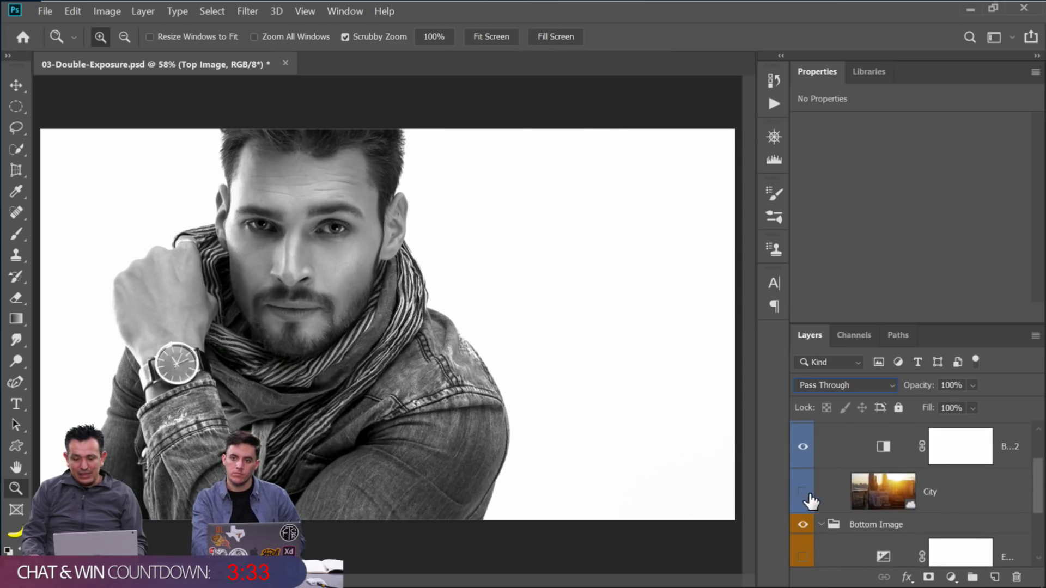
scroll(828, 496, up, 2)
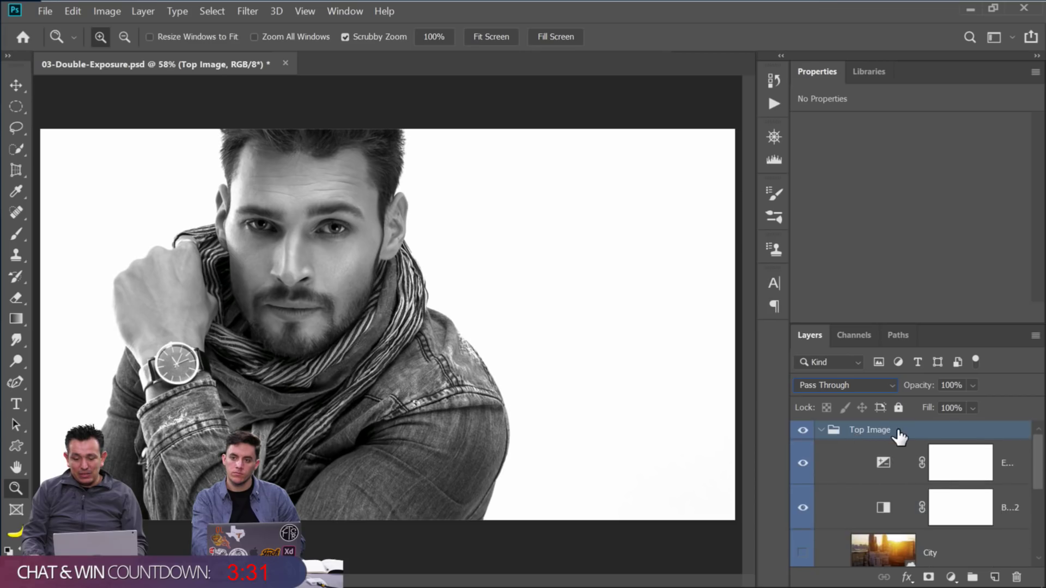
click(801, 509)
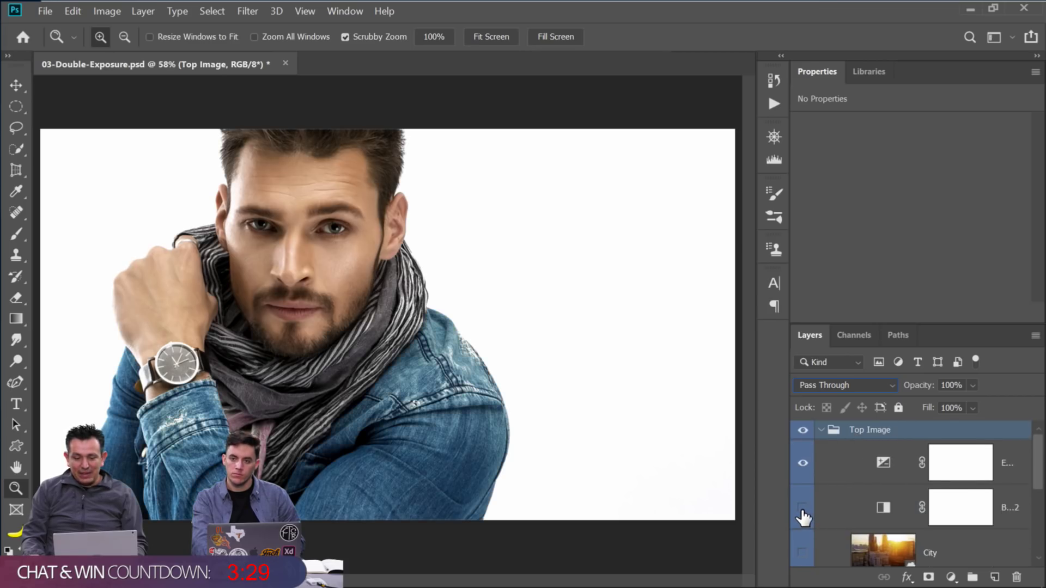
click(801, 508)
click(802, 508)
click(802, 508)
click(801, 508)
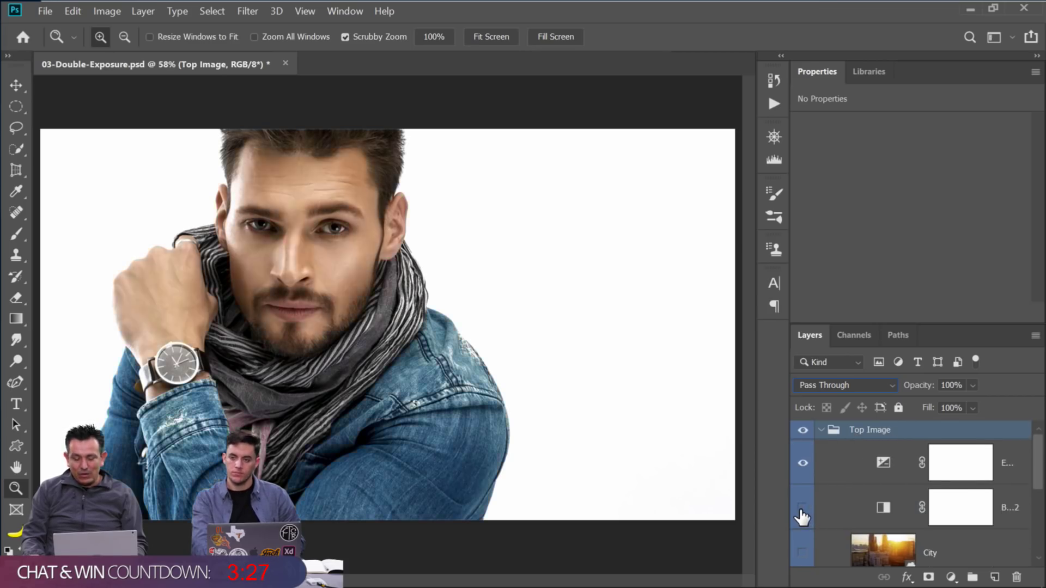
click(801, 508)
click(802, 508)
click(801, 508)
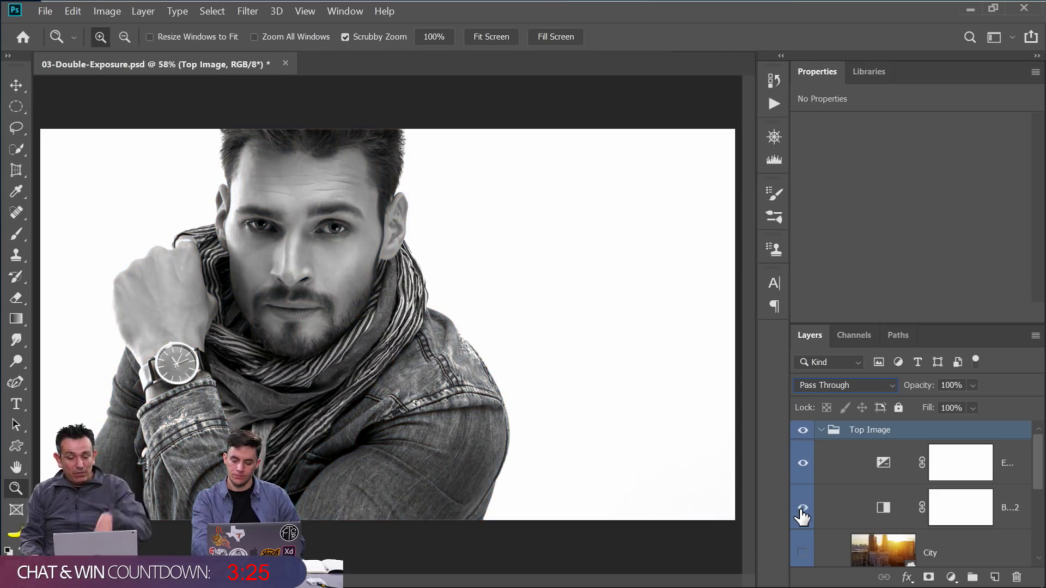
Set the Top Image group's blending mode to Normal and show the City layer again
scroll(833, 517, down, 3)
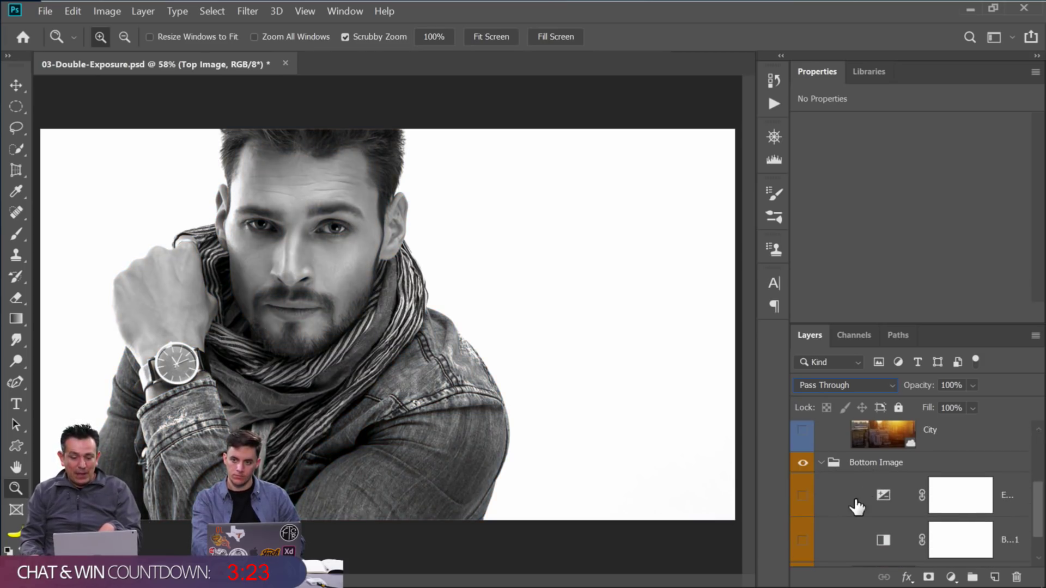
scroll(856, 512, up, 3)
click(849, 385)
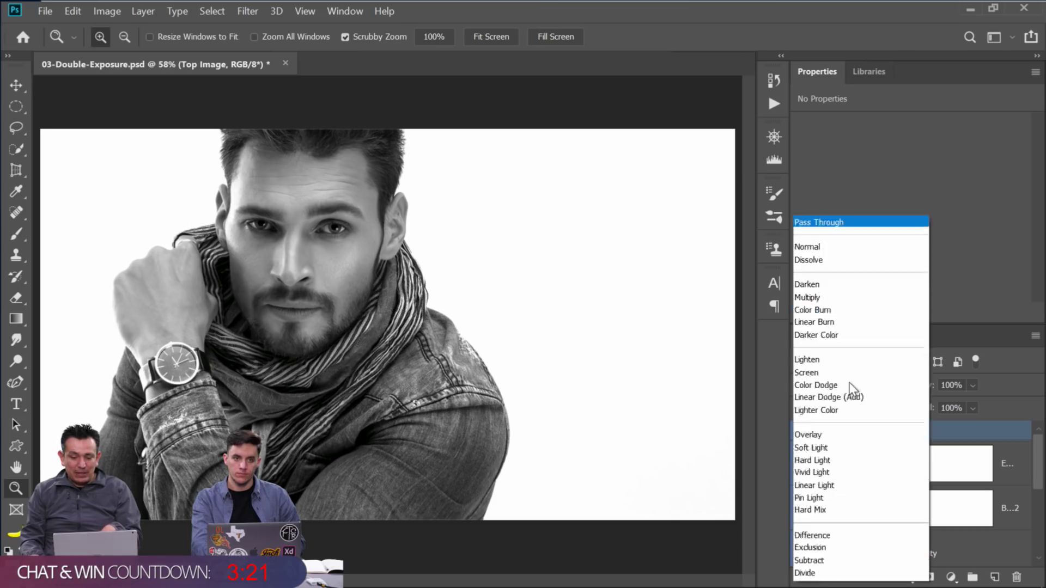
click(836, 185)
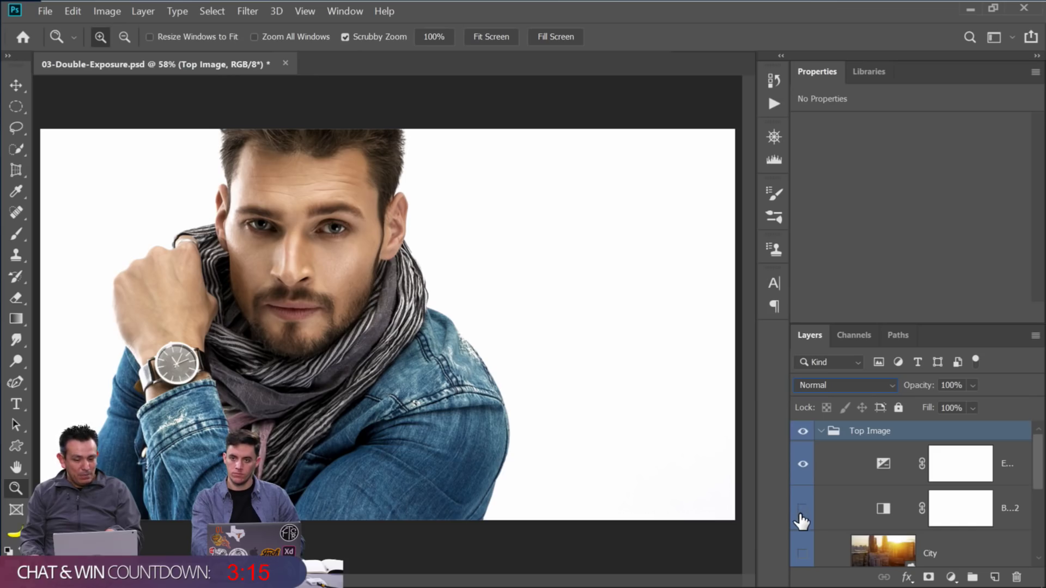
click(802, 554)
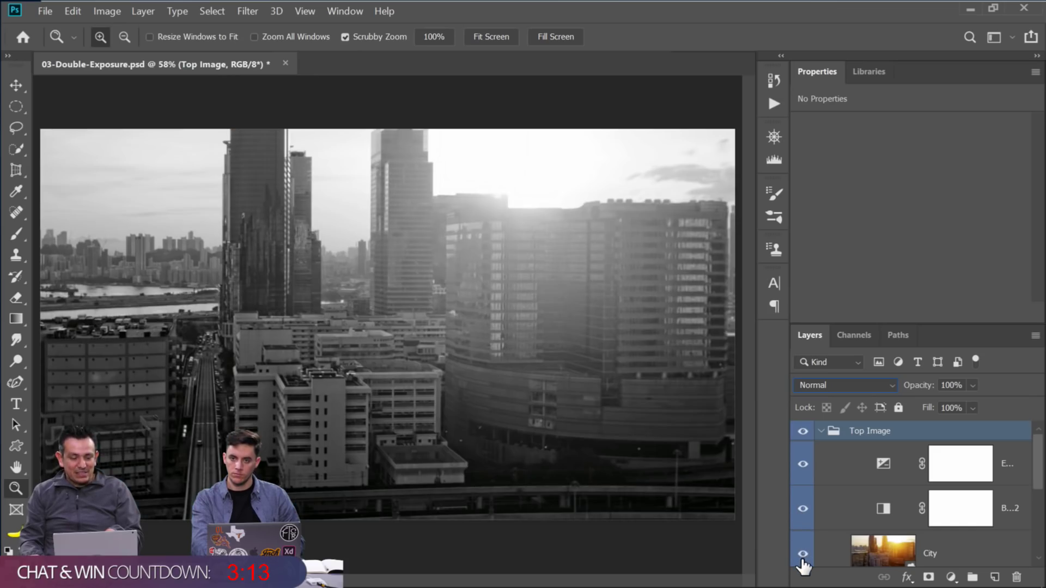
click(833, 385)
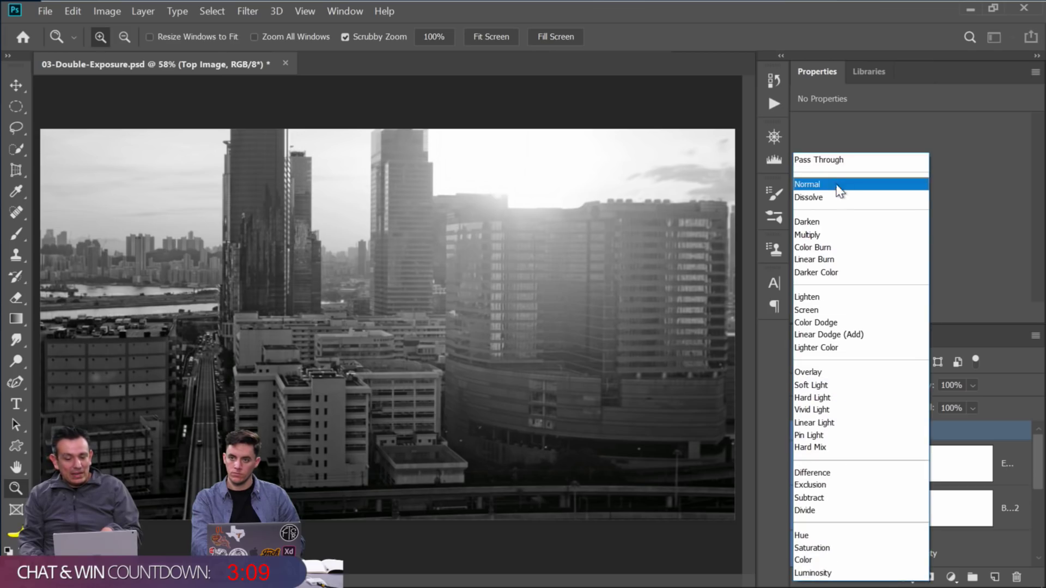
click(925, 187)
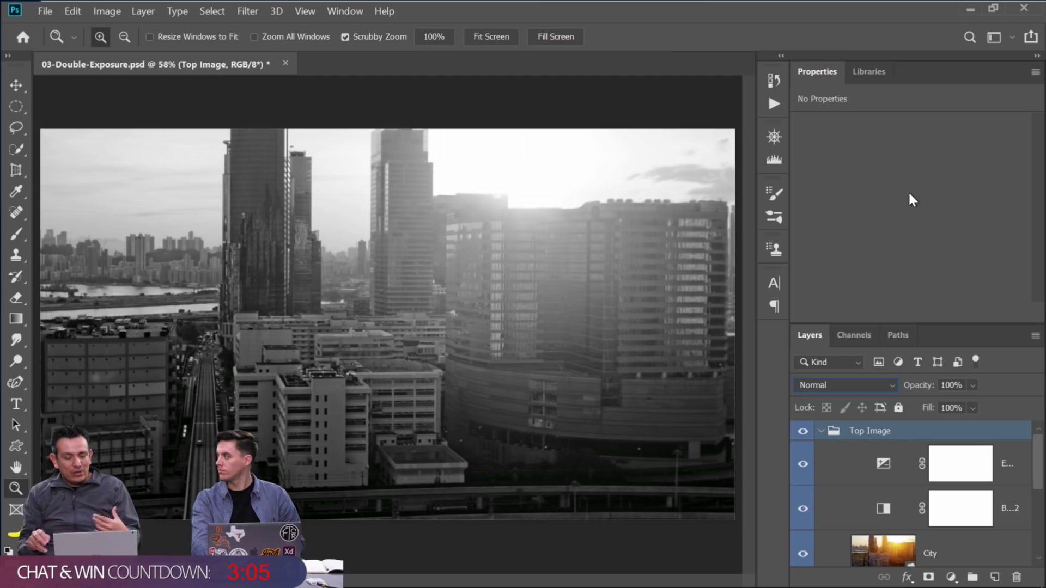
Try merging the Top Image group into a single layer and undo the merge
click(803, 430)
click(803, 431)
drag(861, 440, 860, 484)
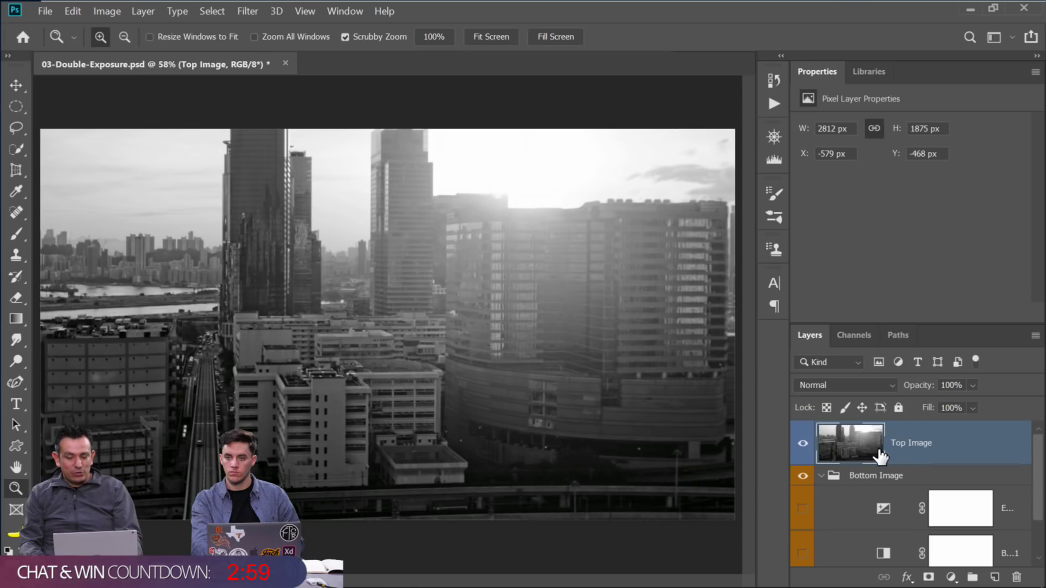
key(ctrl+z)
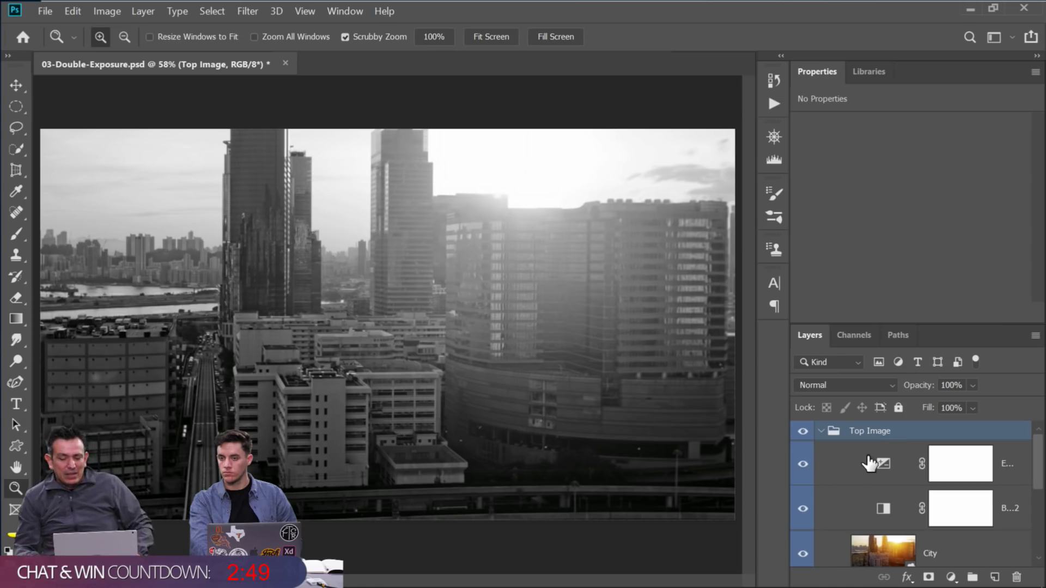
Set the Top Image group's blending mode to Lighten
click(870, 472)
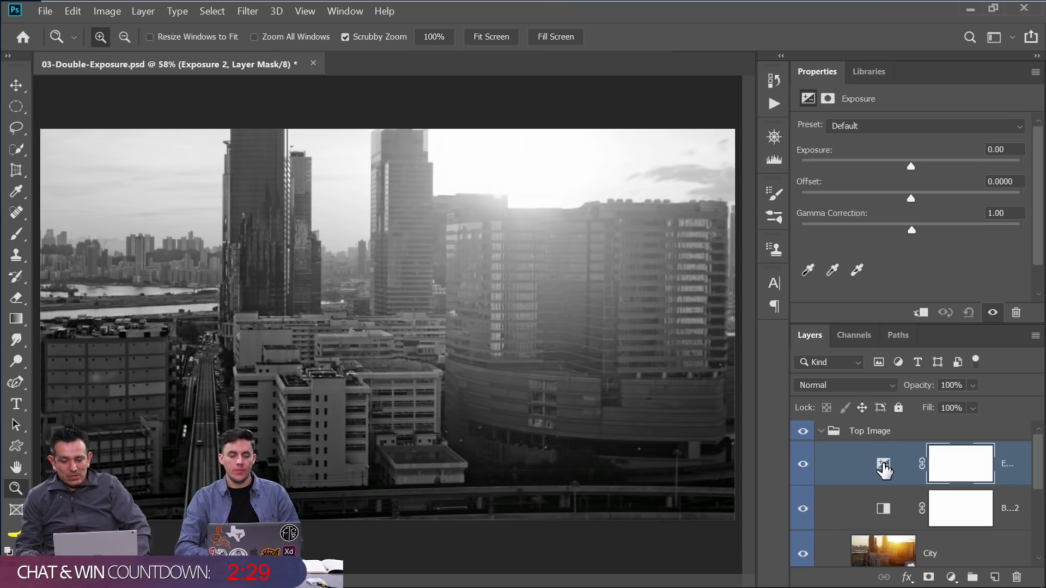
click(855, 435)
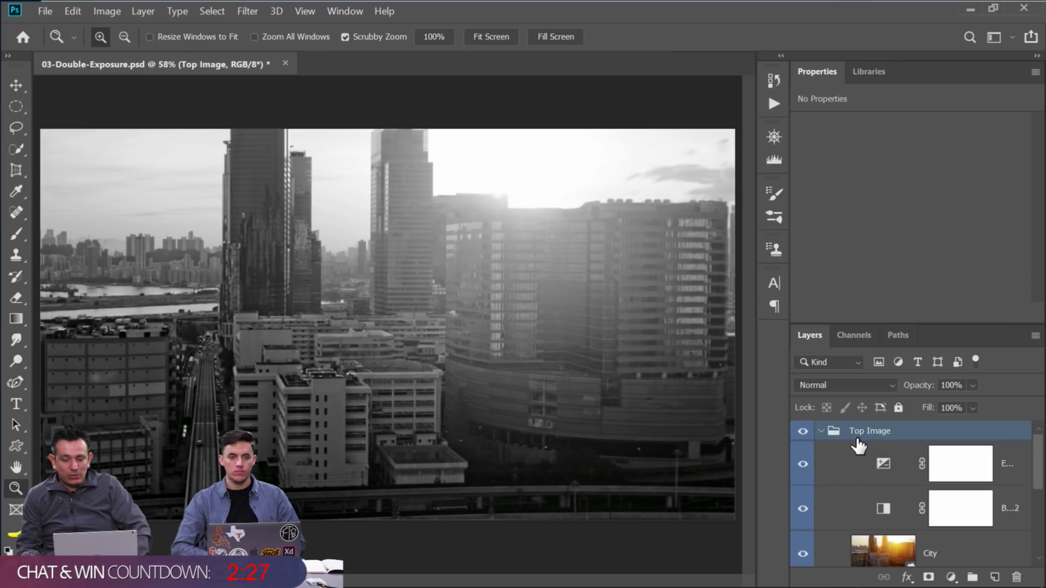
click(825, 384)
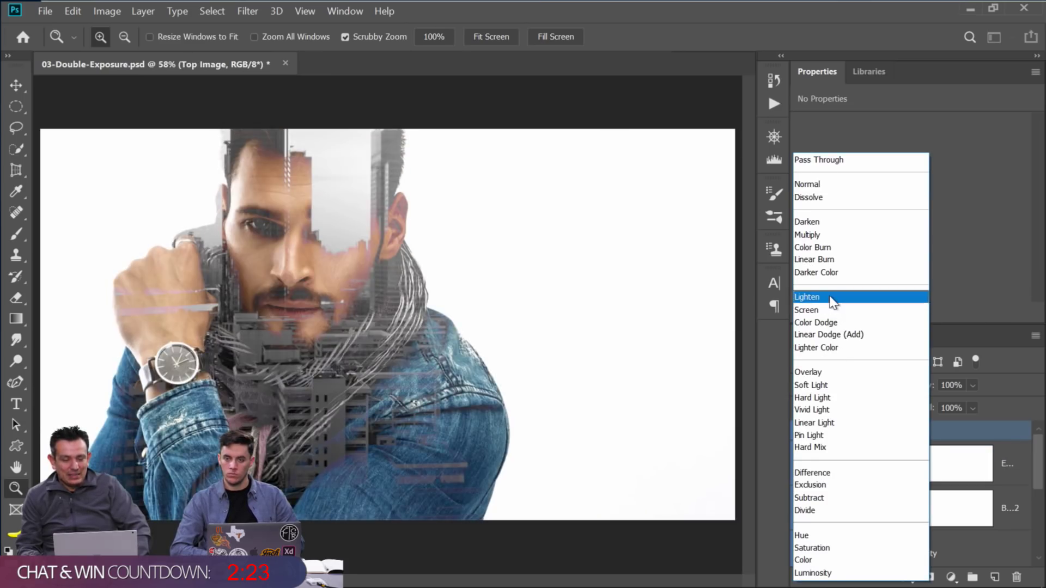
click(830, 298)
Show the Black & White and Exposure adjustment layers inside the Bottom Image group again
scroll(844, 528, down, 1)
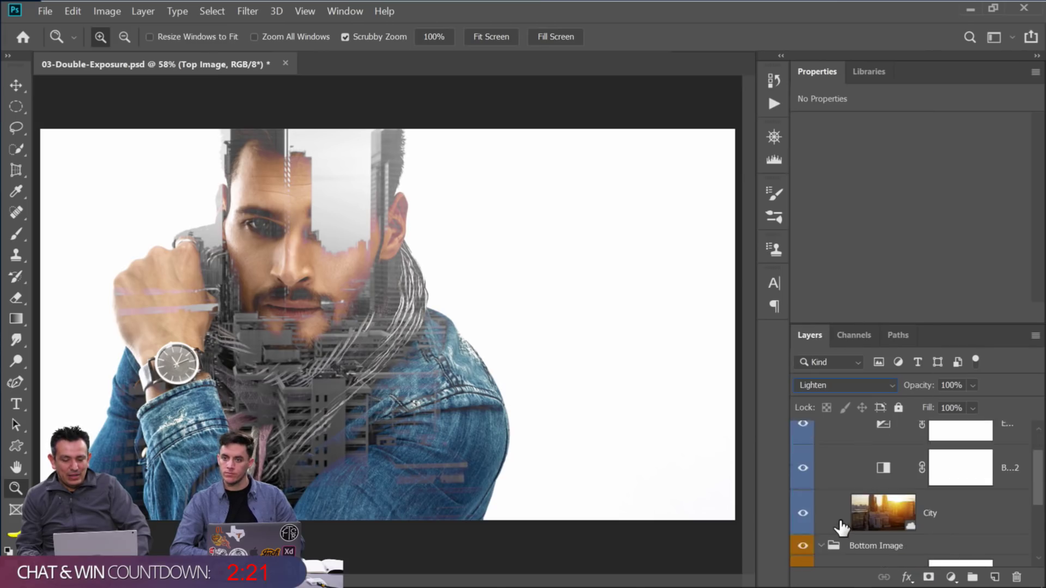
scroll(842, 527, down, 3)
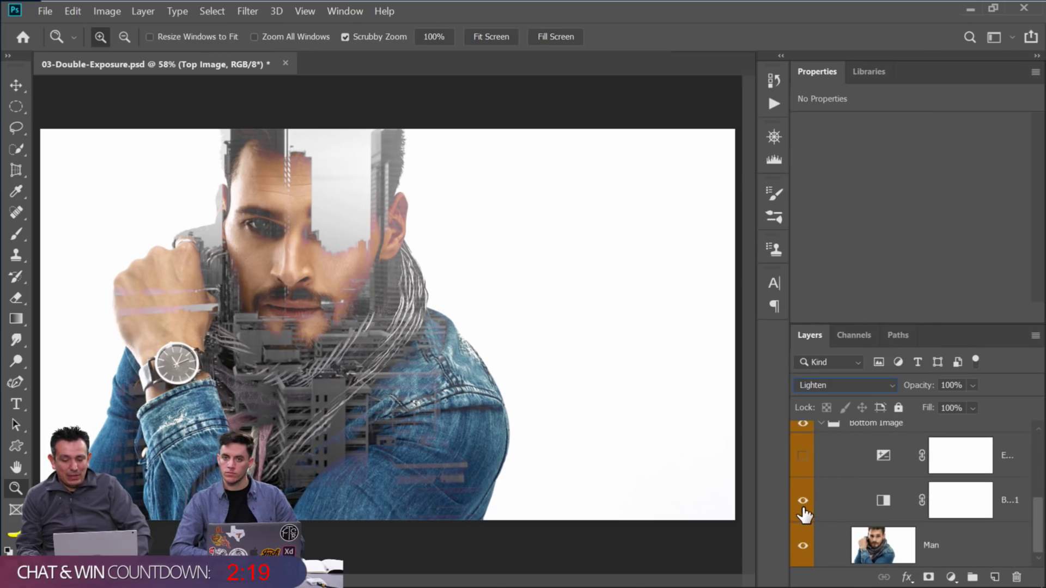
scroll(803, 509, up, 1)
click(803, 477)
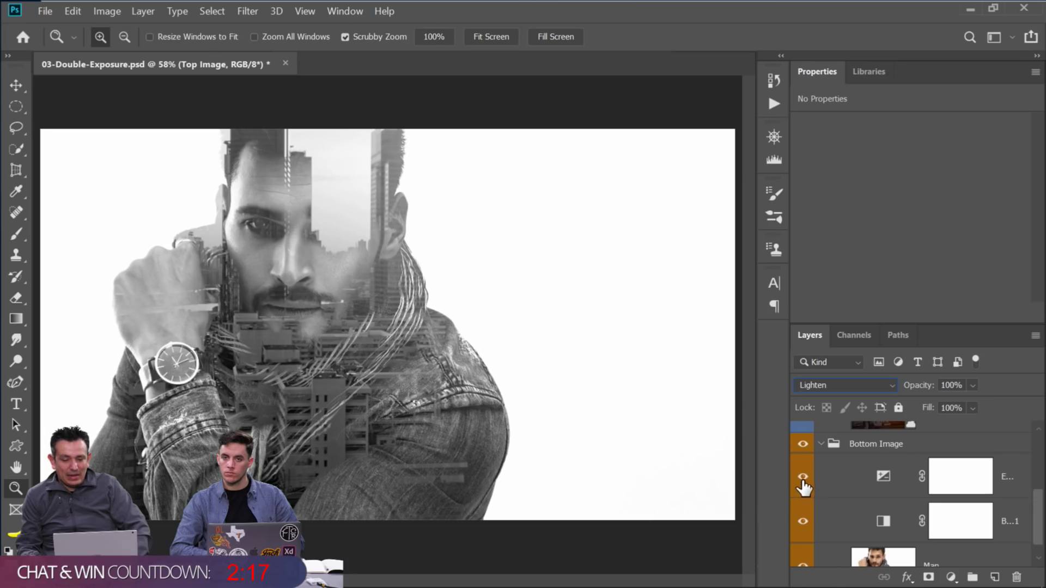
Select the Bottom Image group's Exposure adjustment and enlarge the layer list in height and width to fit more layers and full names
click(883, 478)
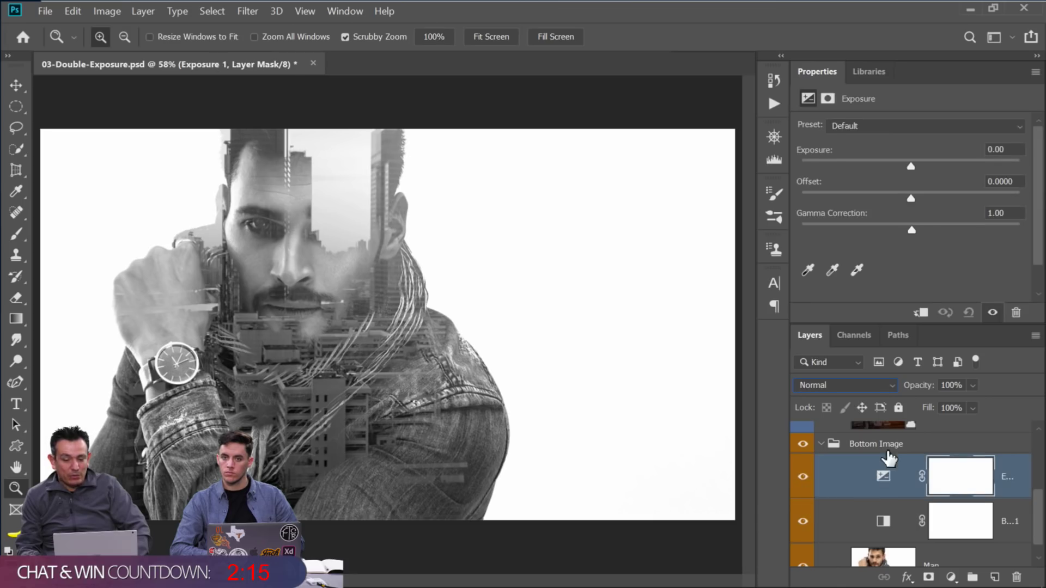
drag(928, 322, 937, 239)
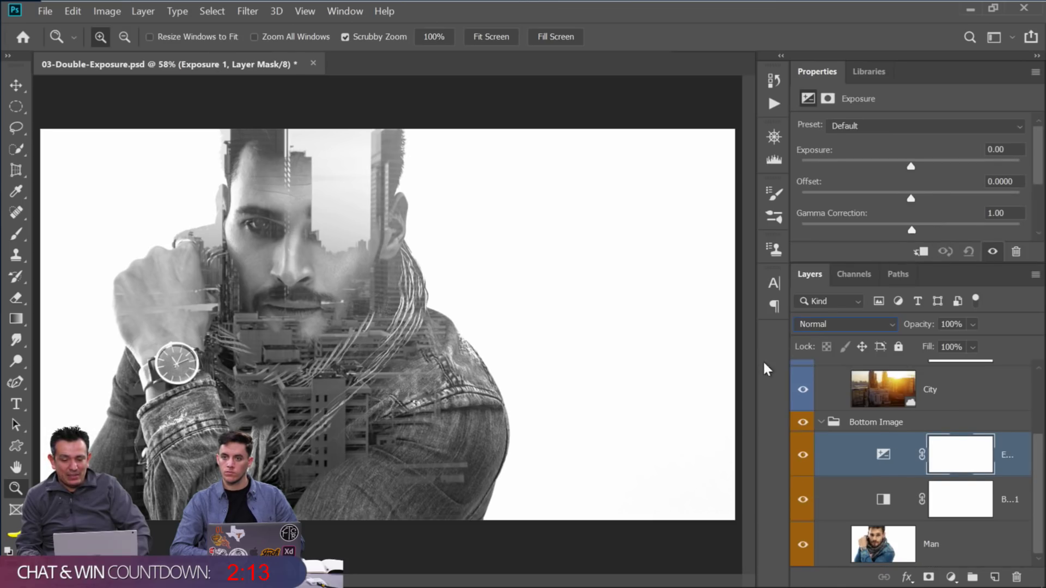
drag(786, 363, 707, 353)
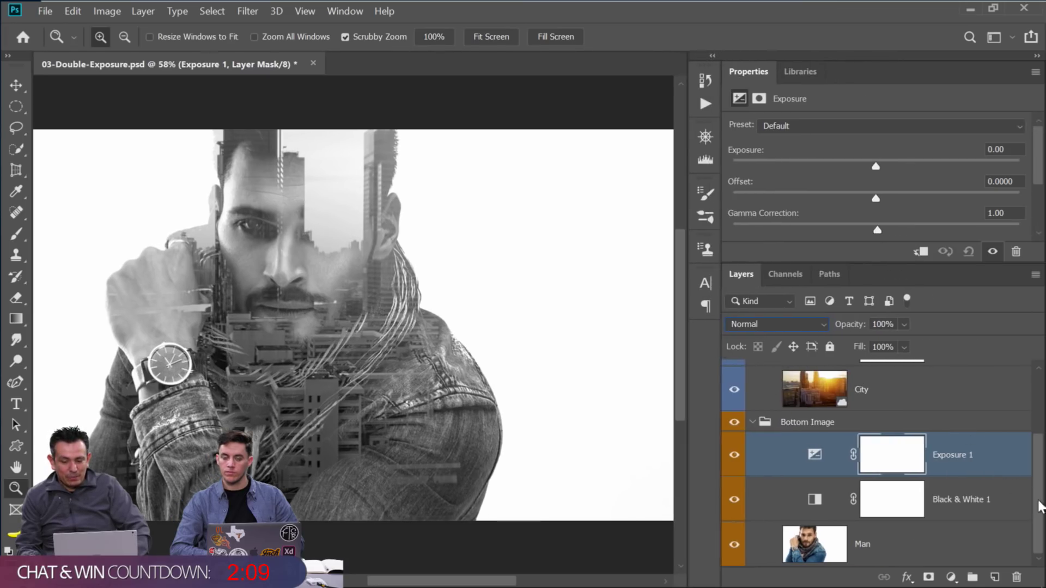
drag(1039, 507, 1038, 406)
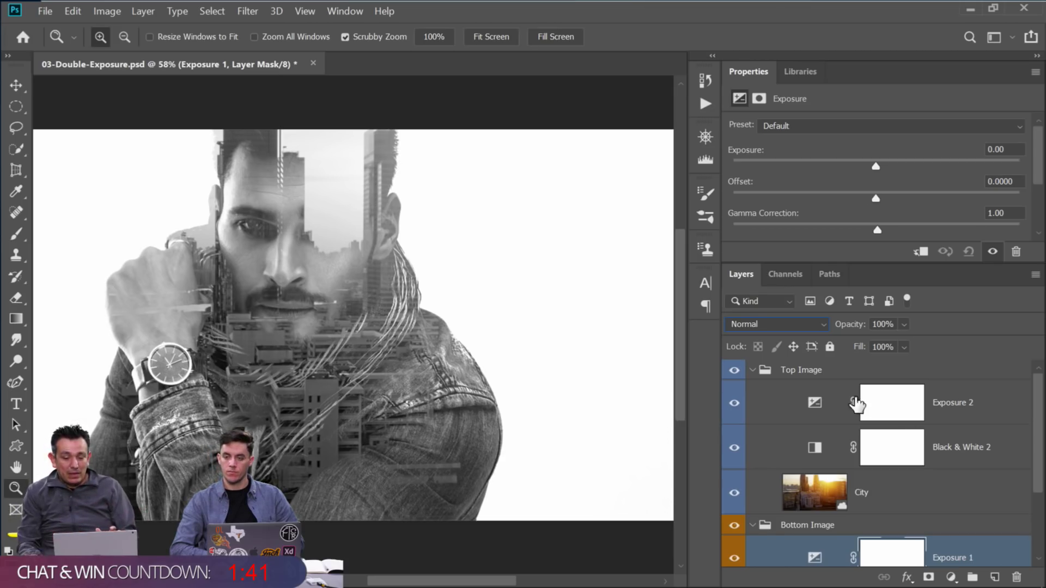
Set the exposure of the Top Image group's Exposure 2 adjustment to +0.40
click(806, 370)
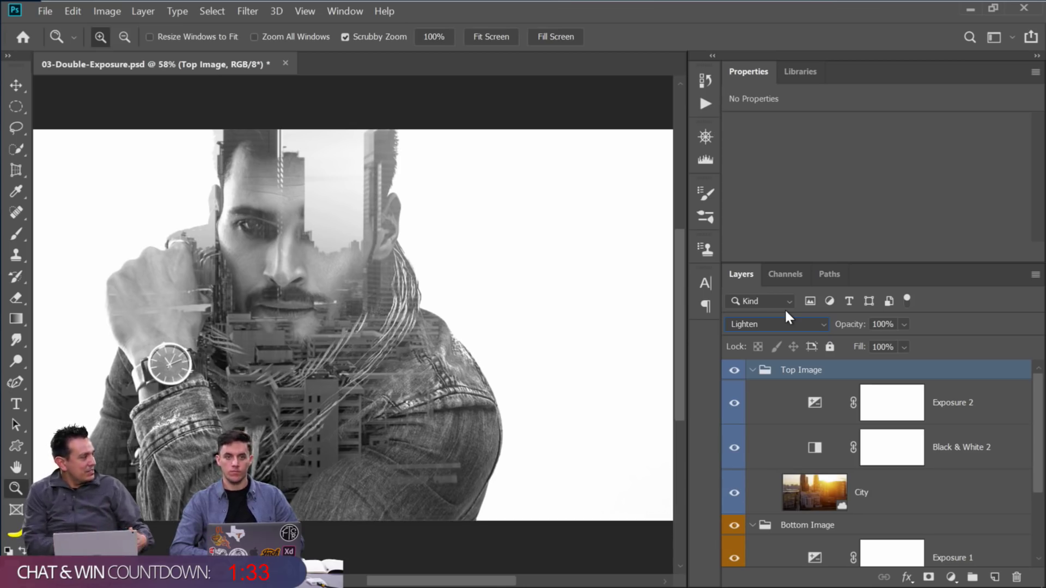
click(815, 402)
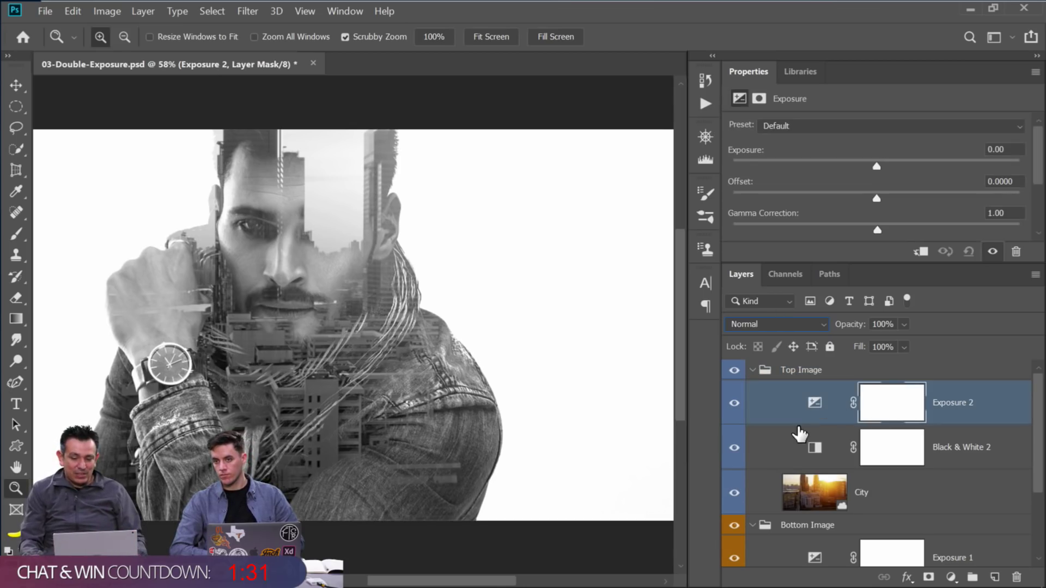
mouse_move(877, 166)
mouse_down()
mouse_move(930, 158)
mouse_move(749, 160)
mouse_move(917, 164)
mouse_move(860, 162)
mouse_move(900, 163)
mouse_move(885, 162)
mouse_up()
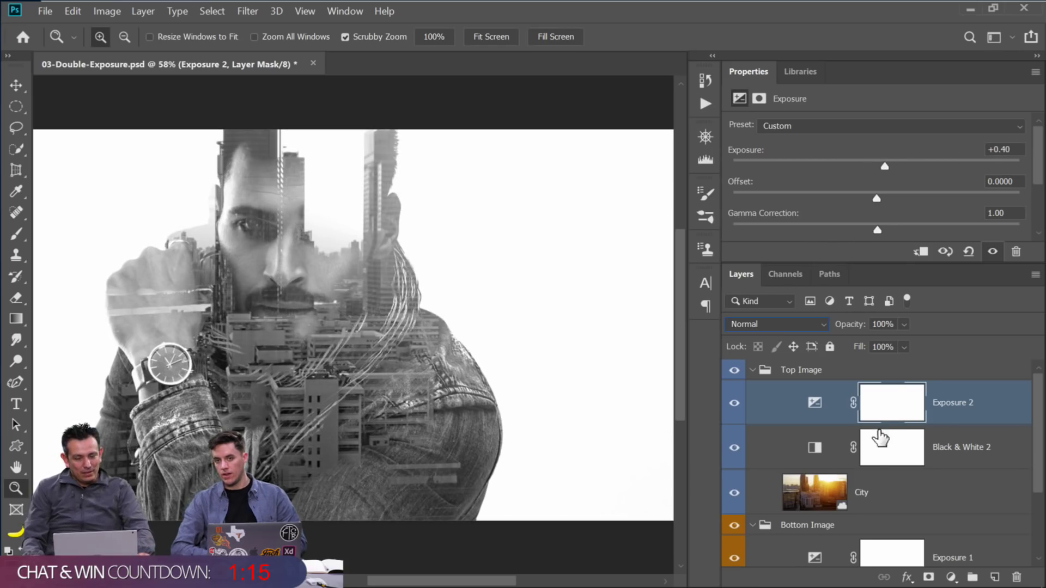
Try an exposure of +0.06 on the Bottom Image group's Exposure 1 adjustment and set it back to 0
scroll(871, 463, down, 1)
scroll(868, 479, down, 2)
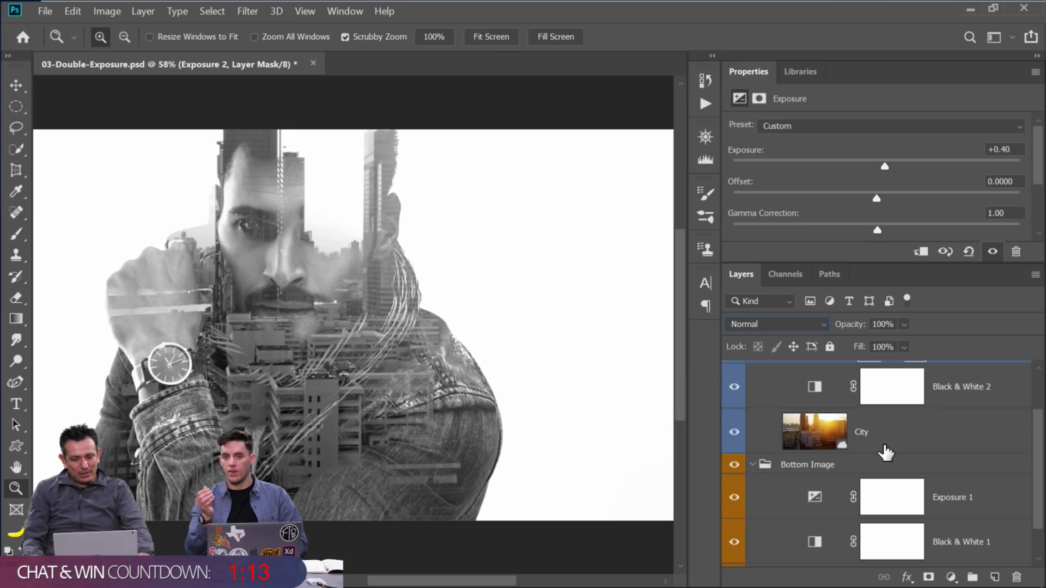
scroll(886, 452, down, 2)
scroll(885, 452, up, 5)
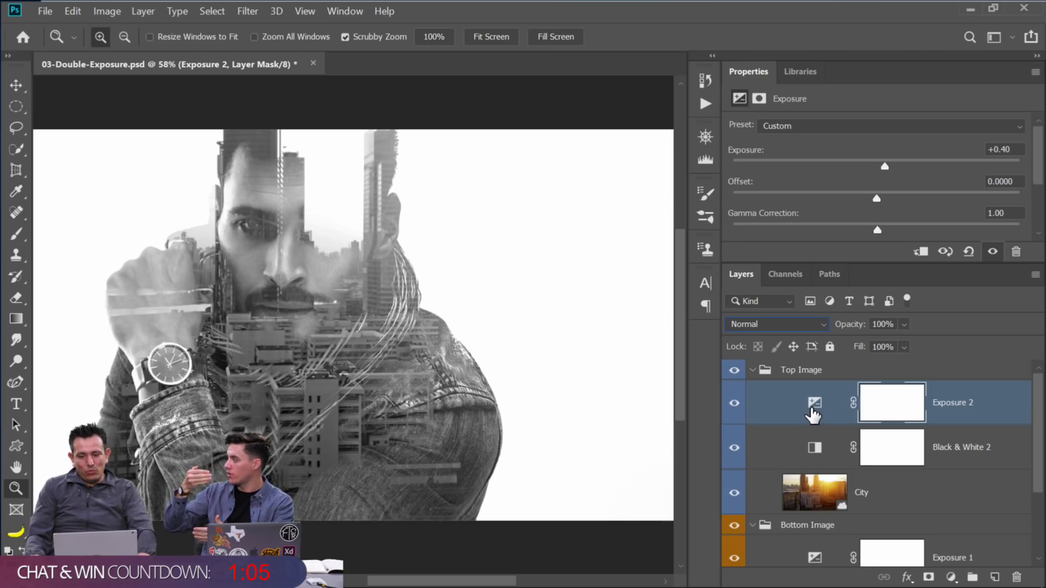
scroll(817, 518, down, 1)
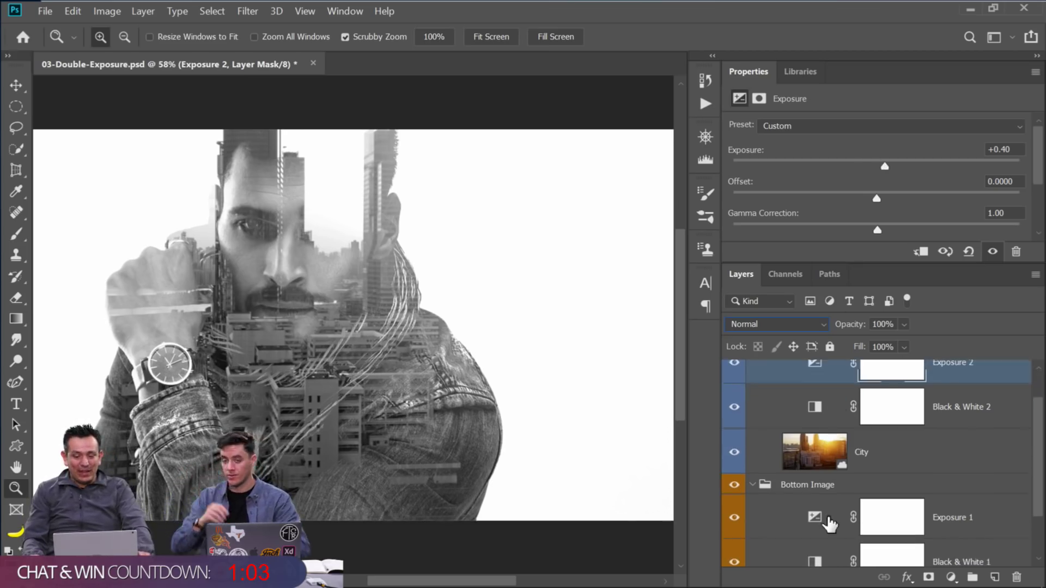
click(906, 517)
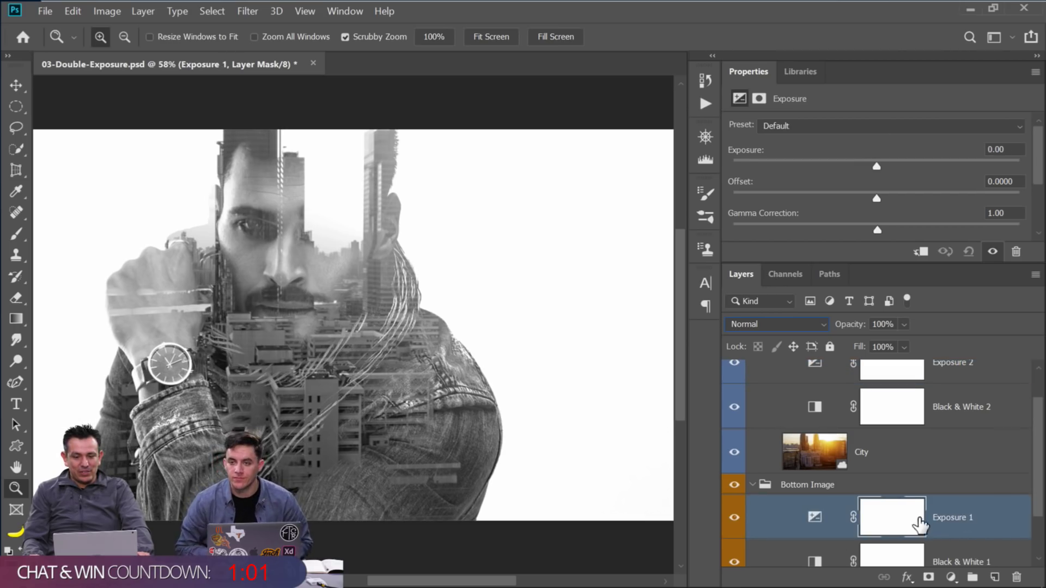
mouse_move(881, 164)
mouse_down()
mouse_move(947, 170)
mouse_move(809, 157)
mouse_move(877, 162)
mouse_up()
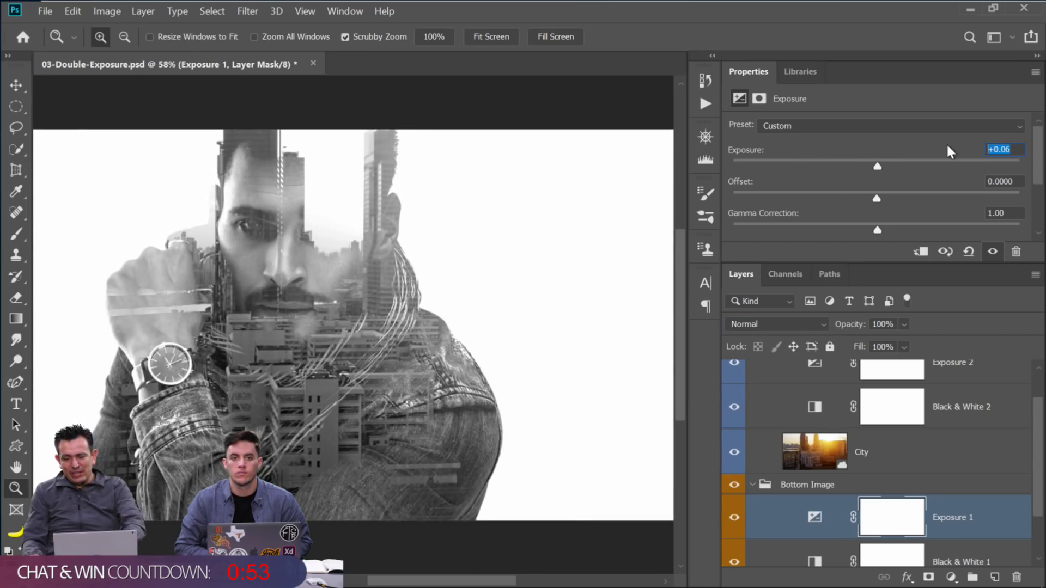
text(0)
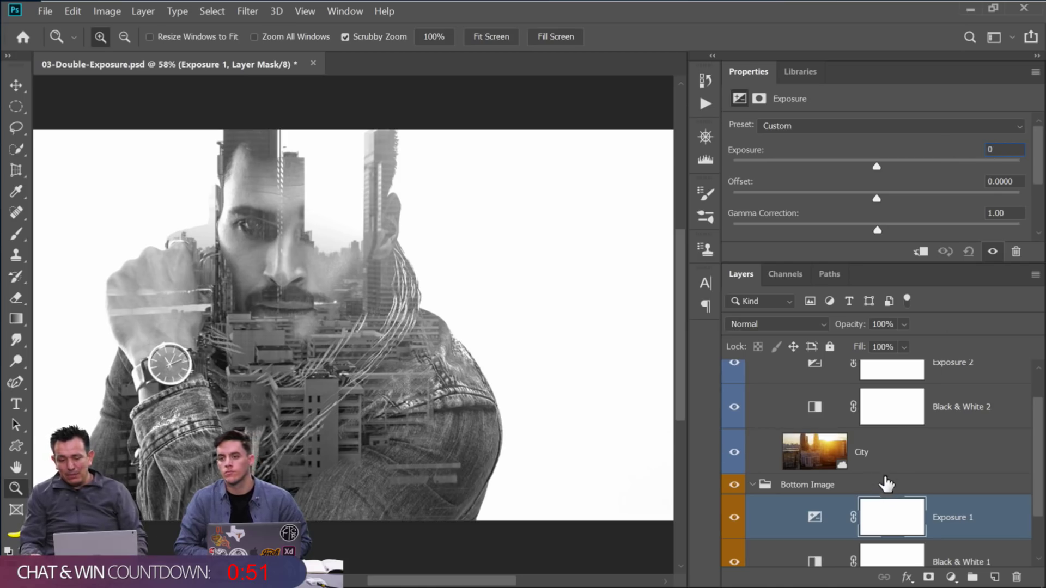
Raise the exposure of the Top Image group's Exposure 2 adjustment to +1.04
click(868, 485)
scroll(812, 479, up, 1)
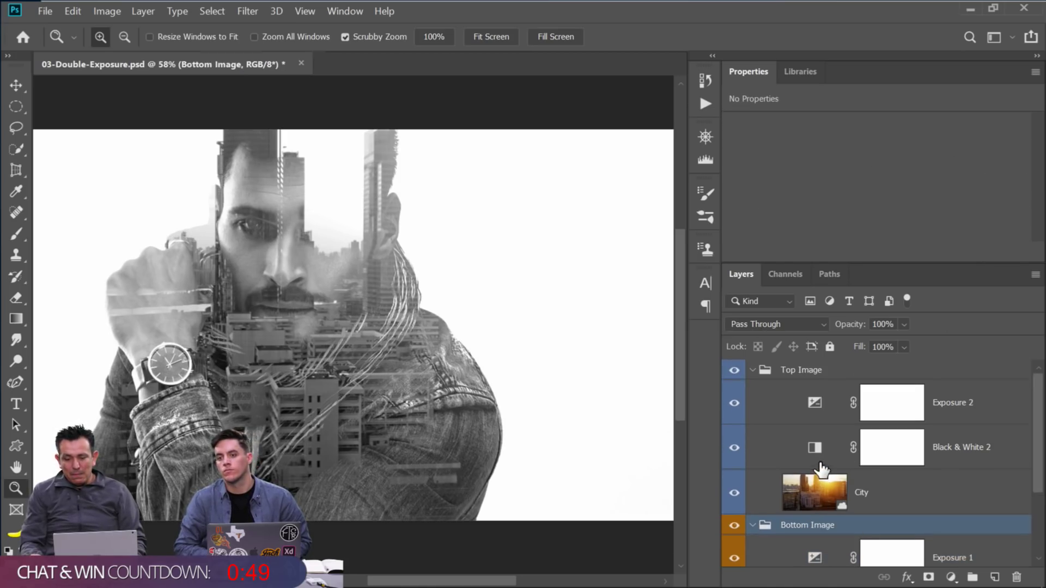
click(819, 371)
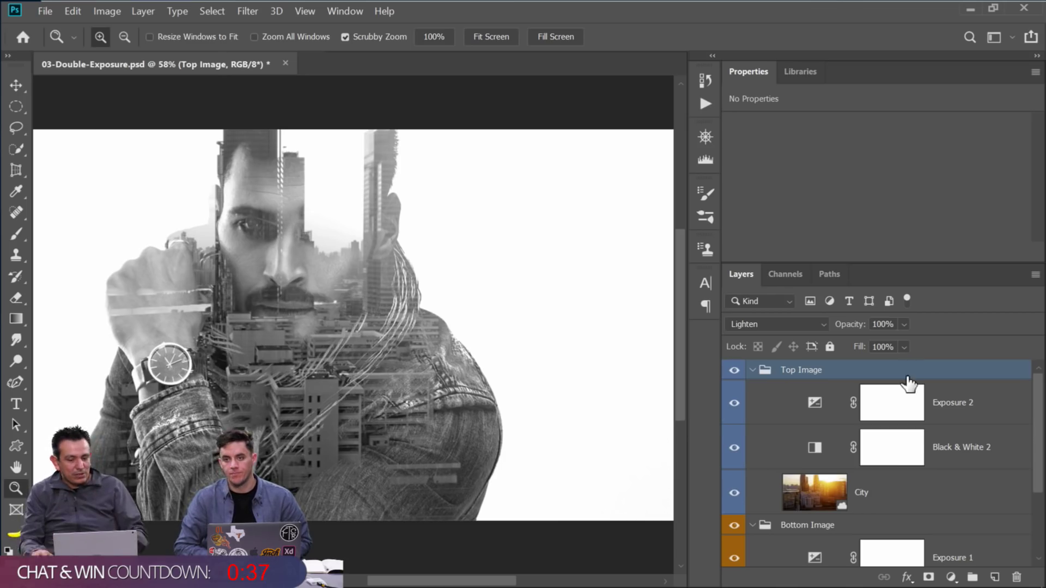
click(841, 402)
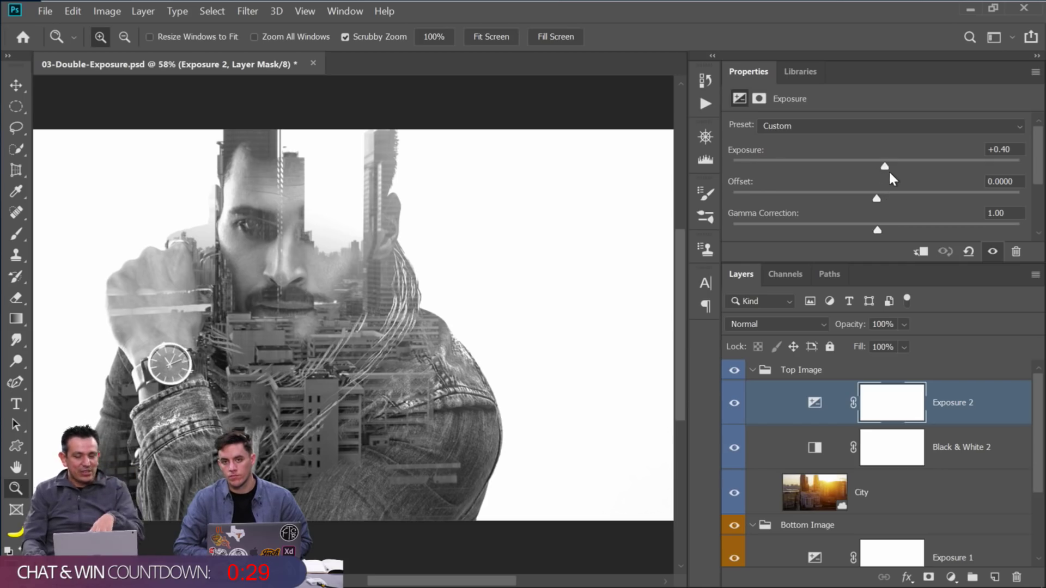
mouse_move(885, 169)
mouse_down()
mouse_move(904, 164)
mouse_move(848, 163)
mouse_move(911, 161)
mouse_move(898, 162)
mouse_up()
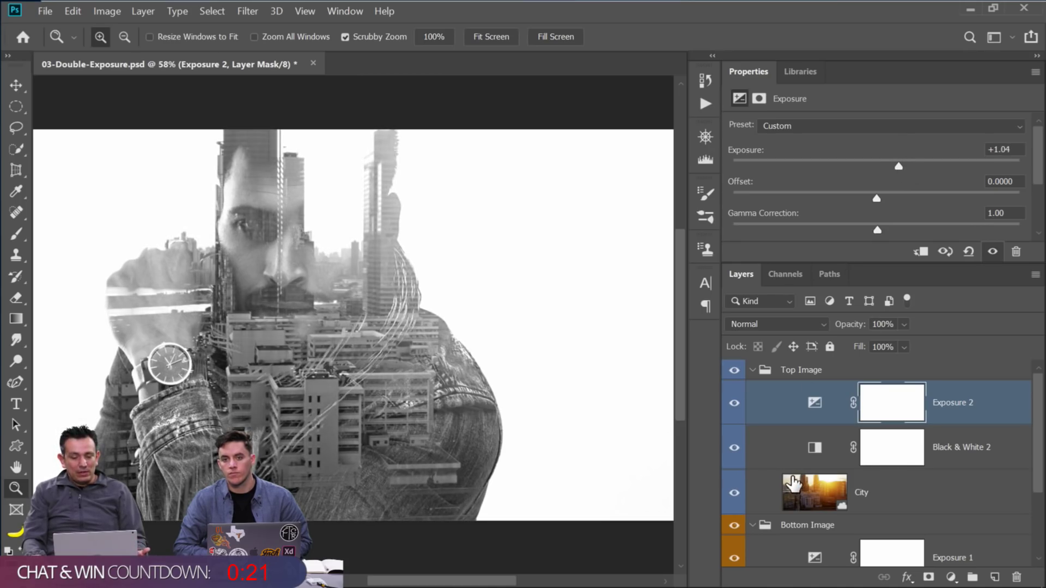
Toggle the Top Image group's Black & White 2 adjustment off and on to compare the colored city with the monochrome version
click(735, 450)
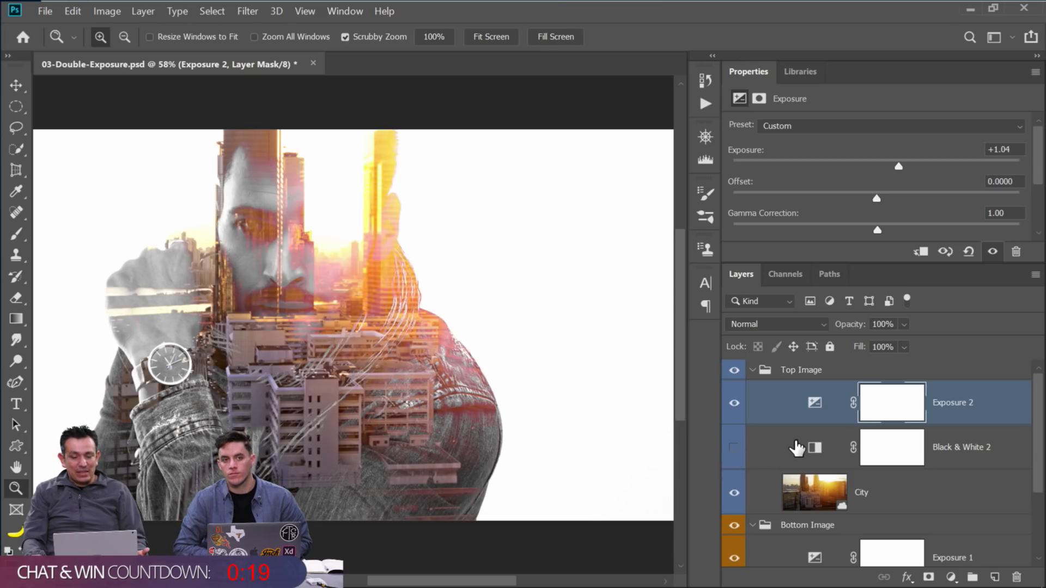
scroll(796, 447, down, 1)
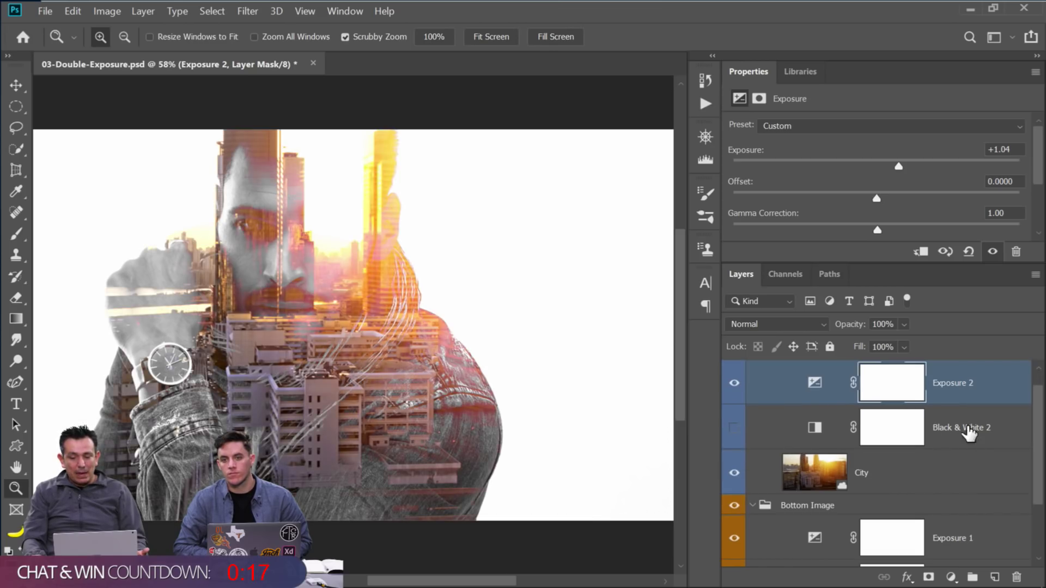
scroll(967, 436, down, 3)
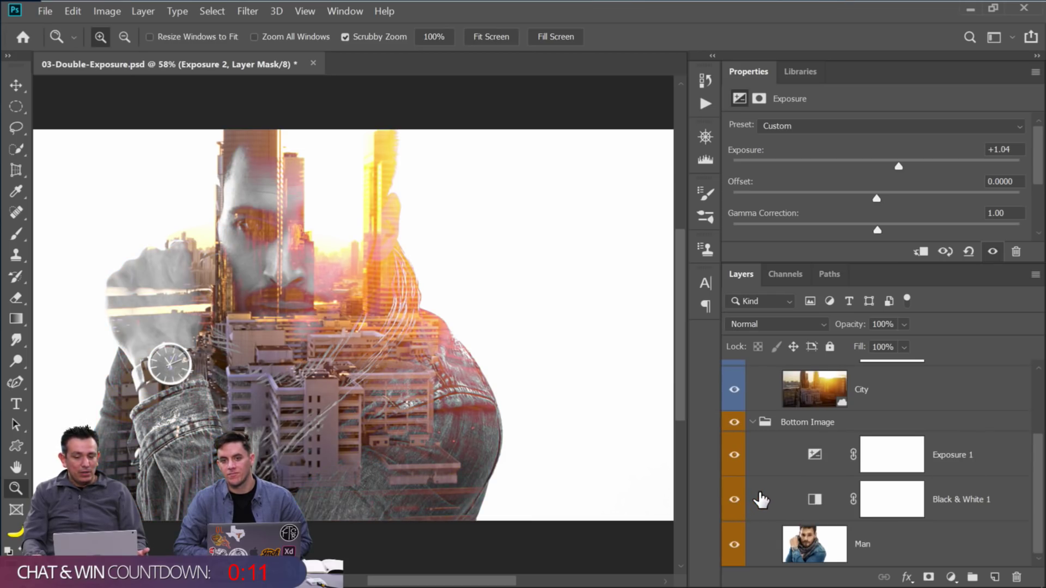
scroll(761, 499, up, 3)
click(734, 425)
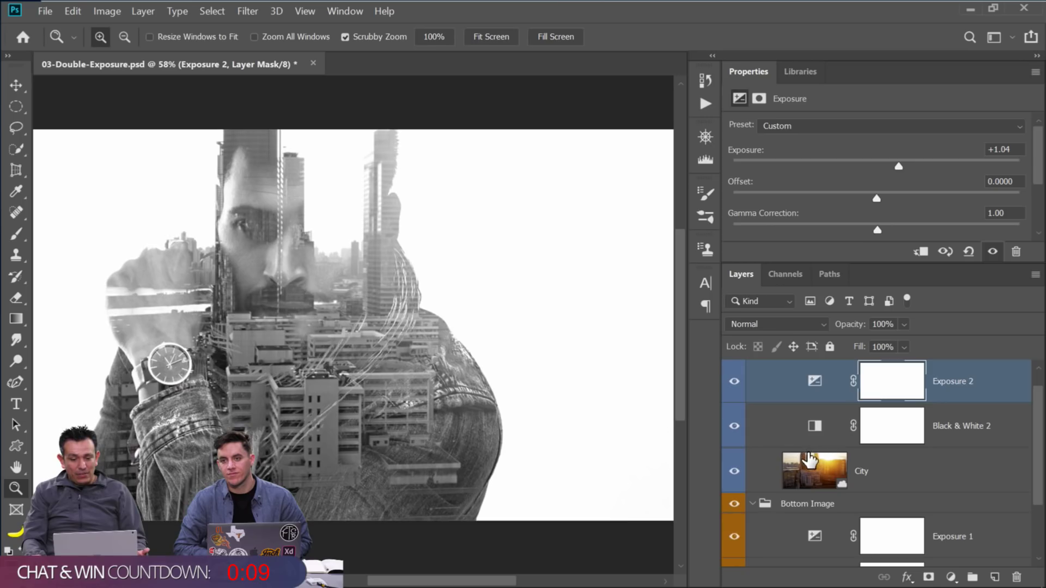
Duplicate the City layer above the Top Image group and set the copy's blending mode to Color
scroll(810, 461, down, 3)
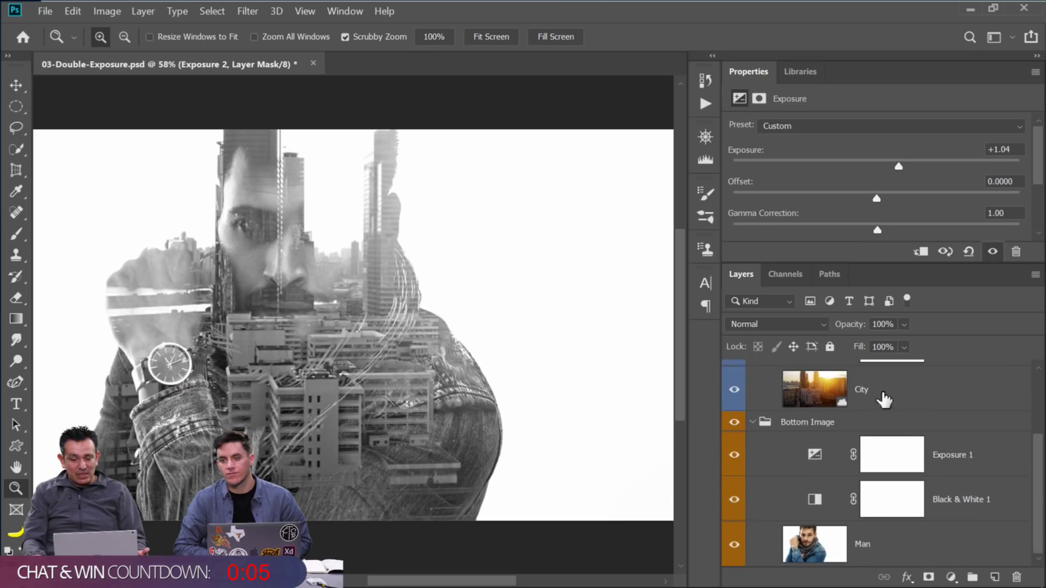
click(818, 404)
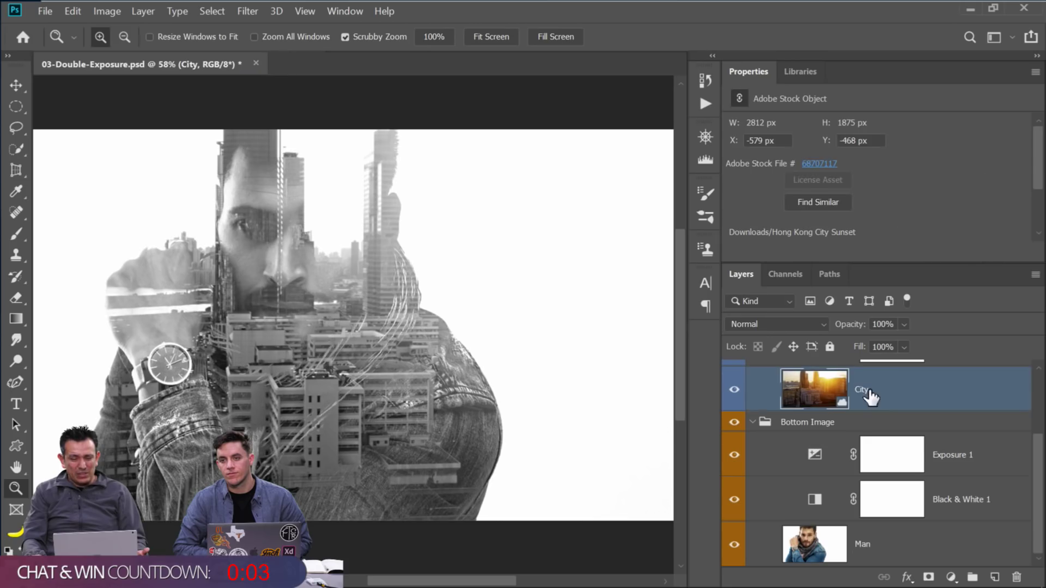
double_click(860, 390)
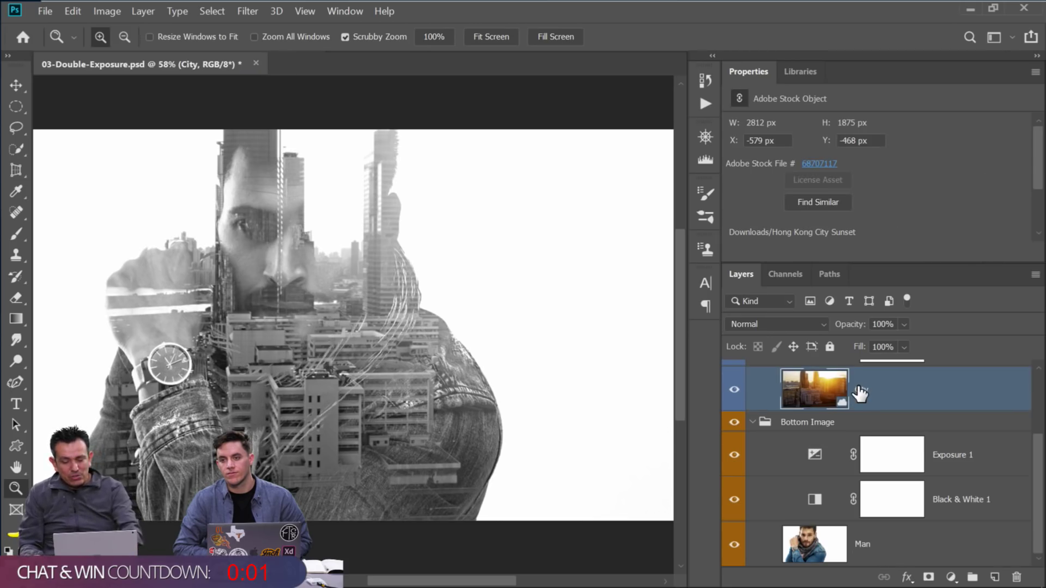
drag(860, 390, 847, 443)
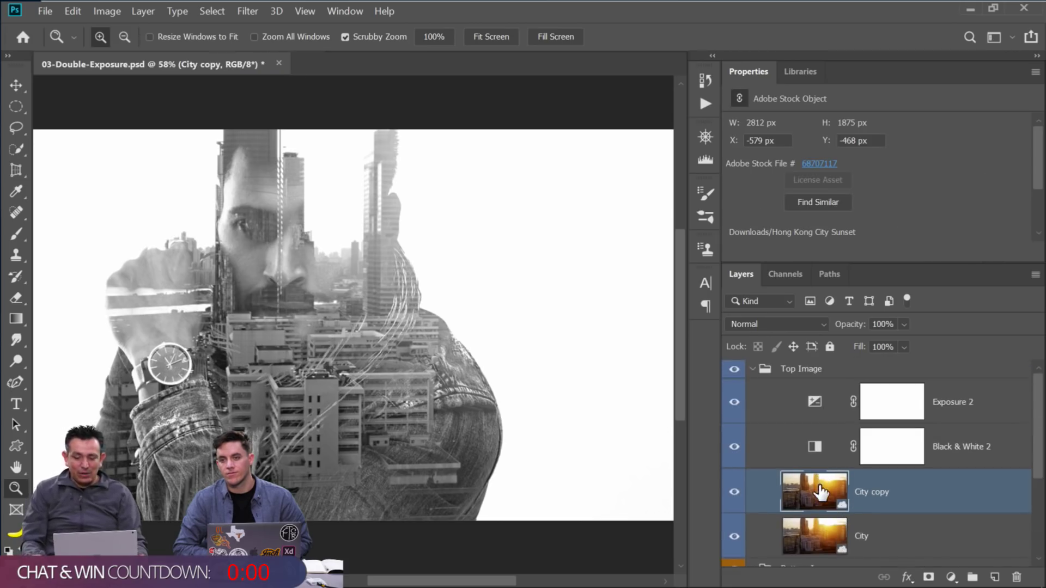
drag(820, 492, 816, 362)
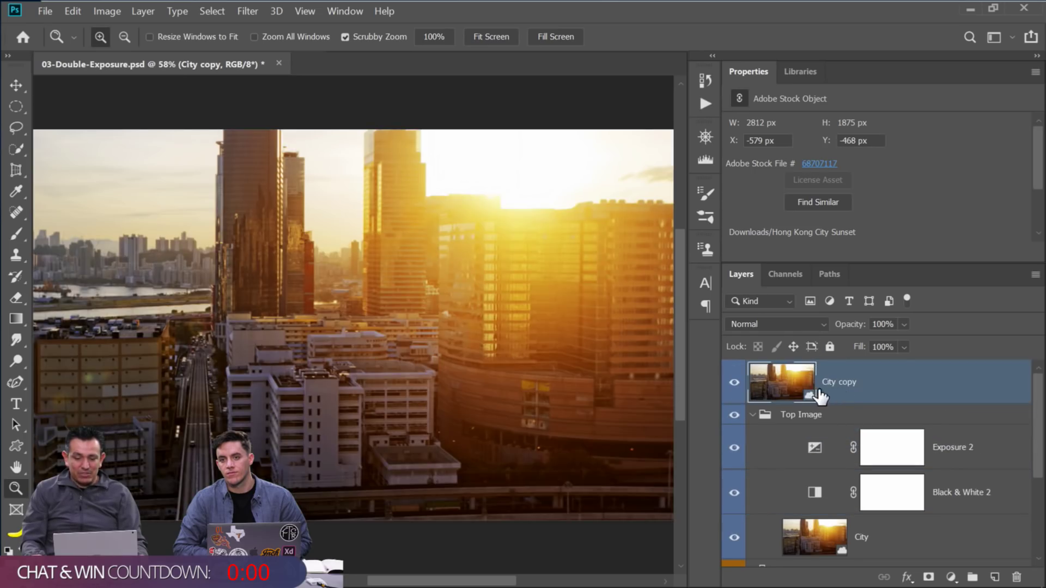
click(784, 319)
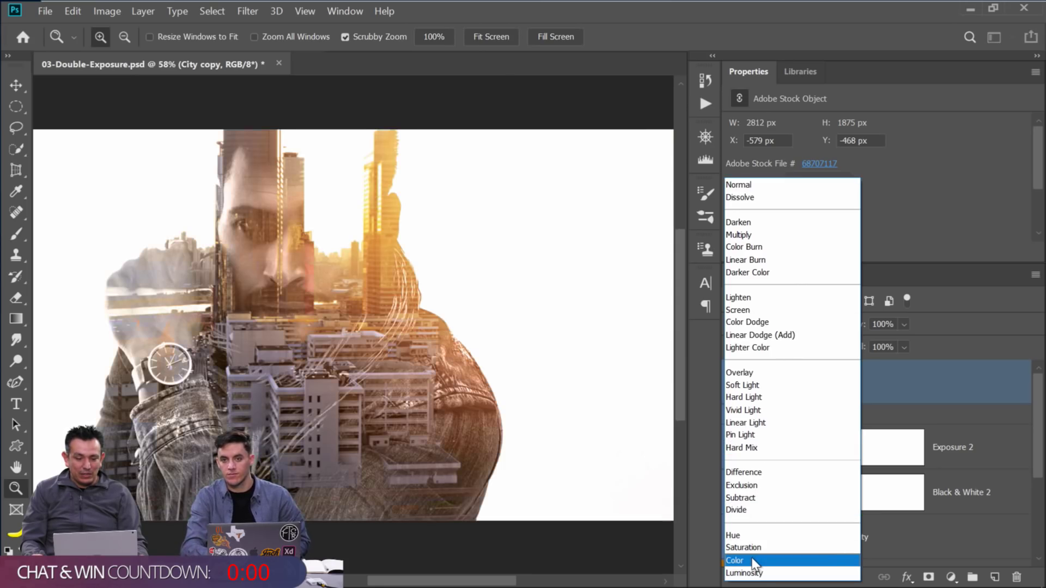
click(753, 561)
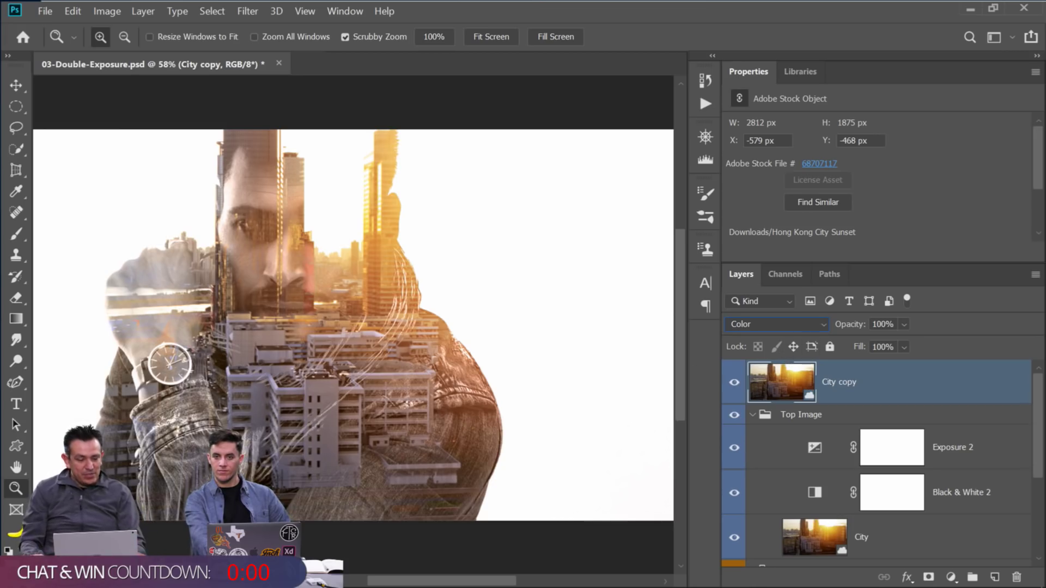
Try blue shades of varying saturation and brightness in the foreground Color Picker, and cancel without changing the color
key(n)
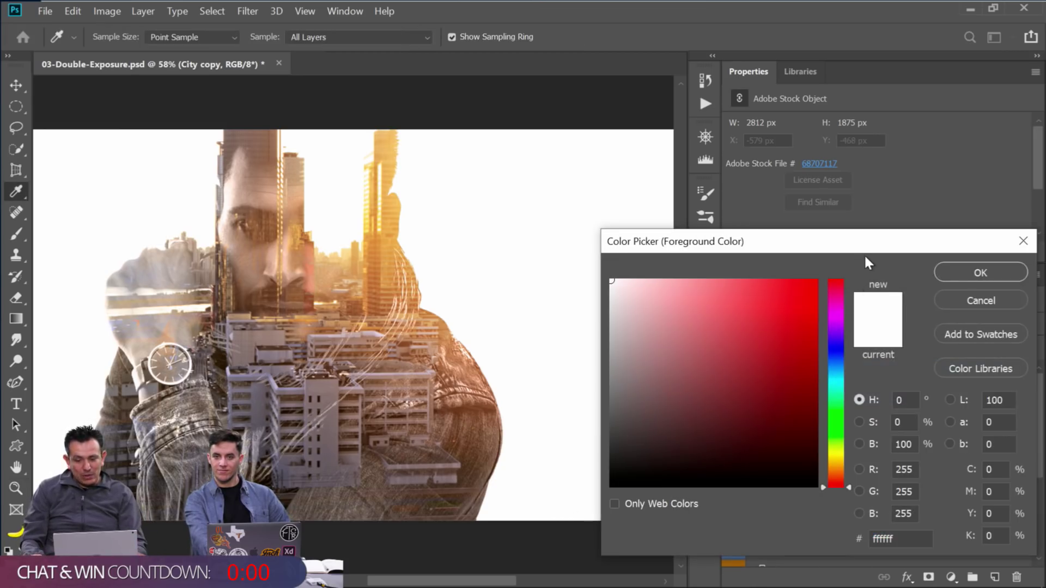
drag(860, 247, 778, 54)
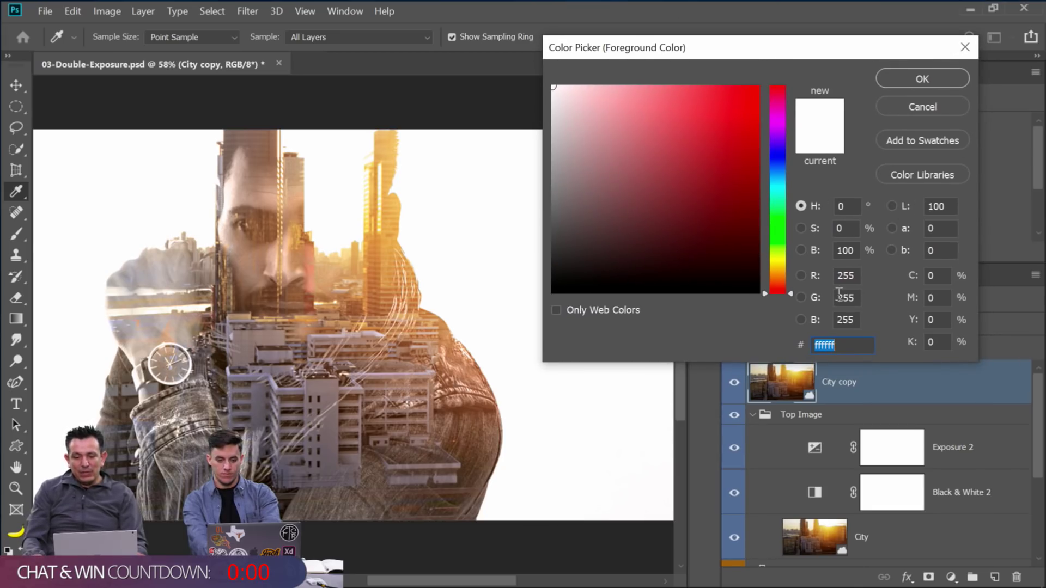
drag(782, 267, 781, 155)
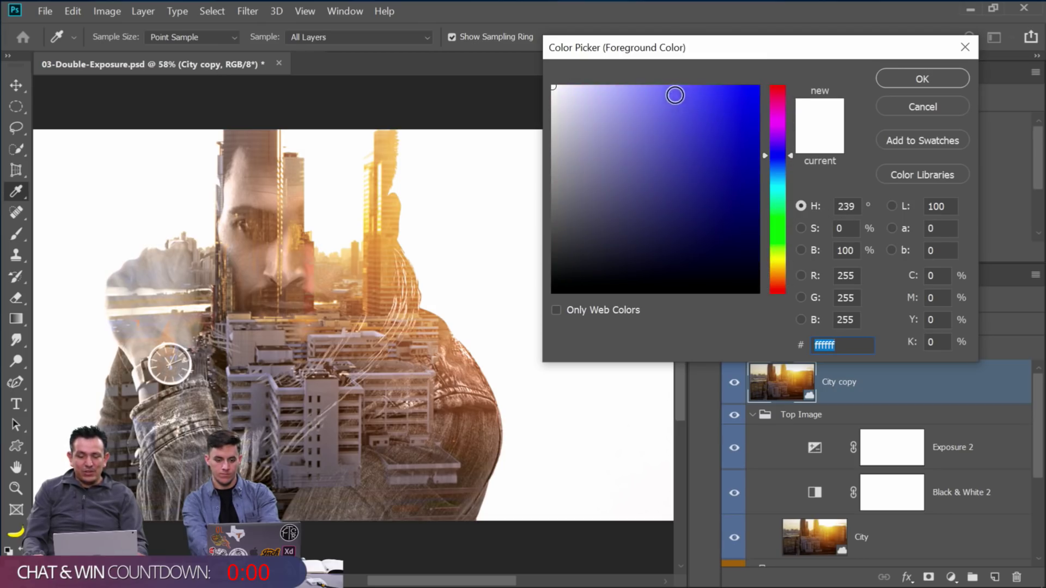
drag(672, 91, 547, 73)
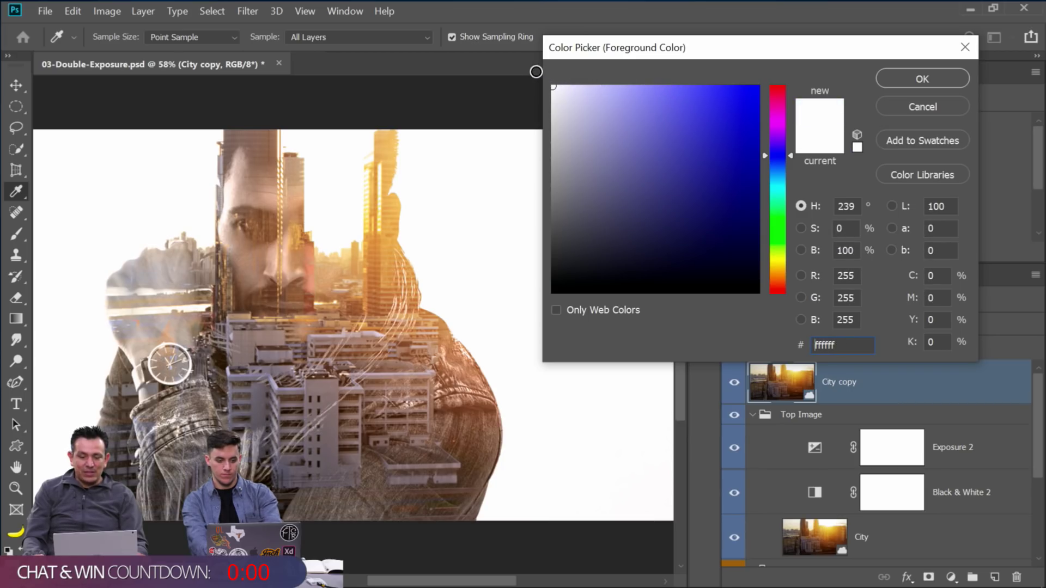
drag(536, 71, 750, 66)
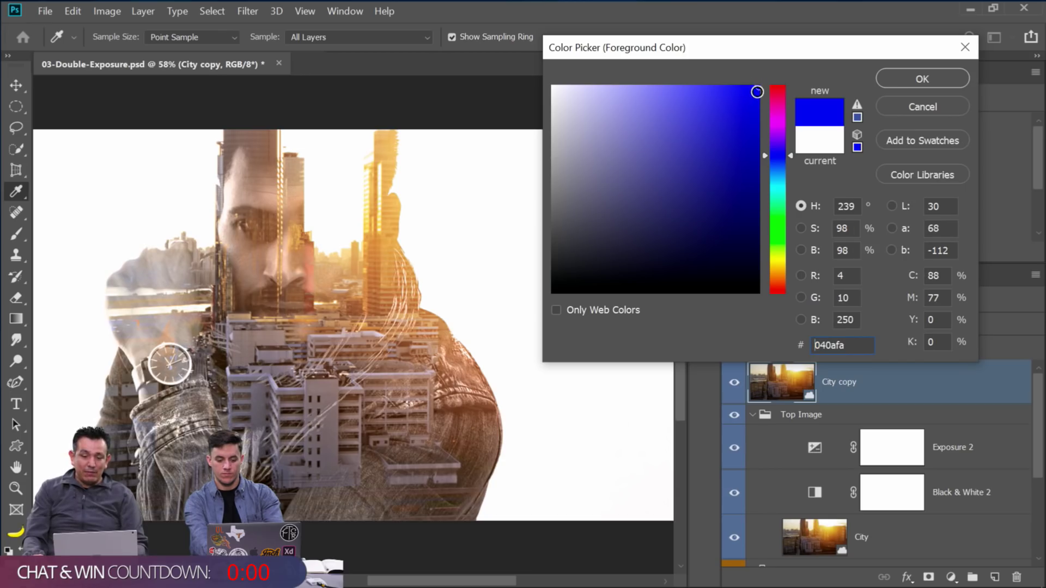
drag(751, 170, 747, 313)
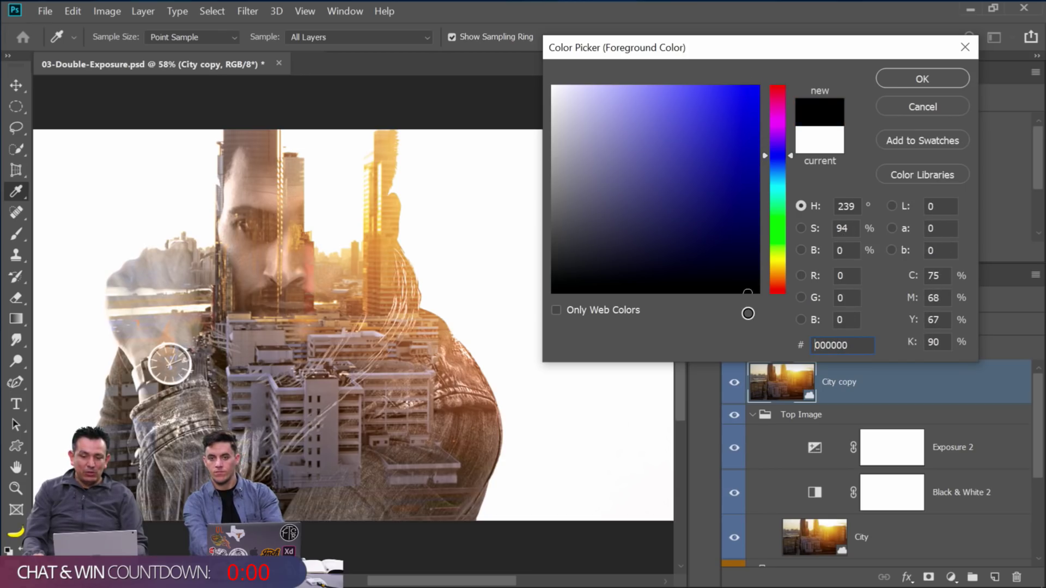
drag(751, 246, 766, 84)
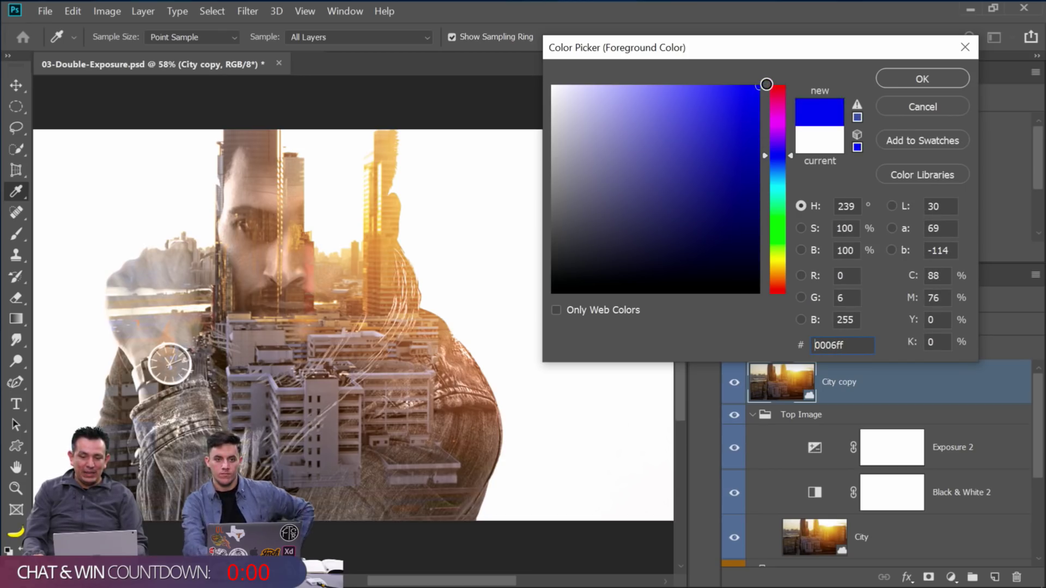
click(912, 107)
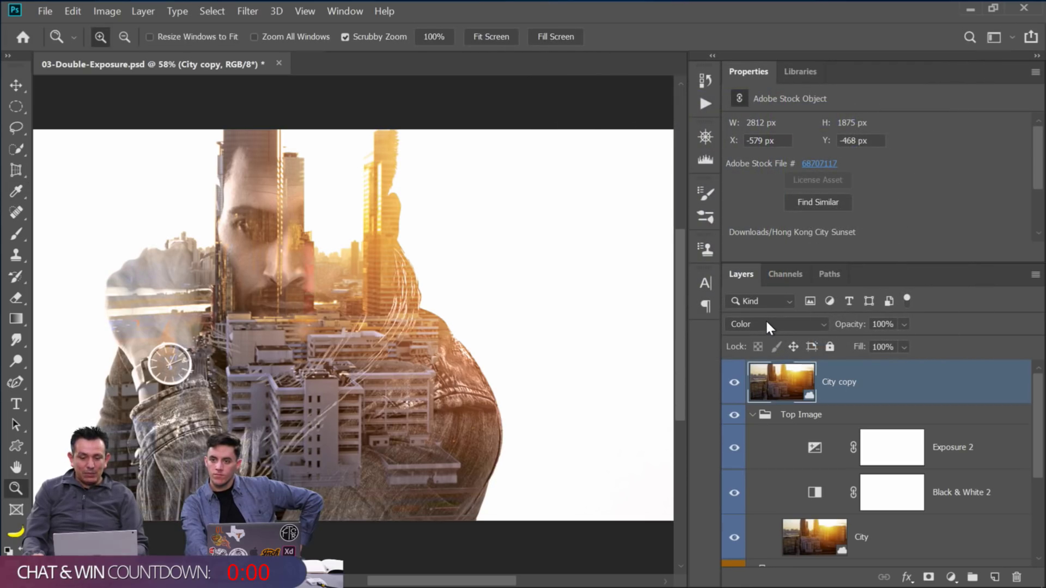
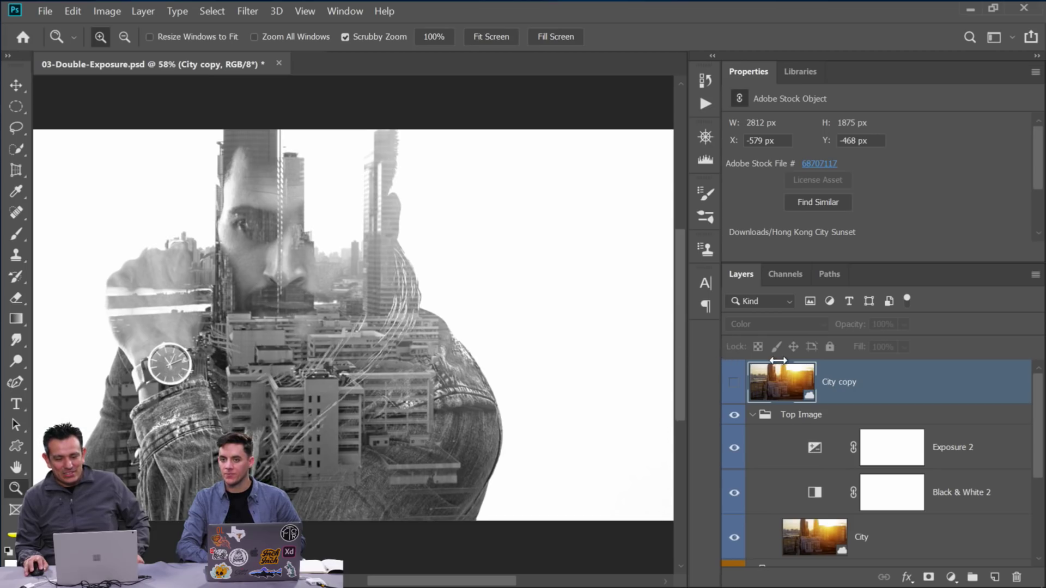
drag(778, 361, 775, 371)
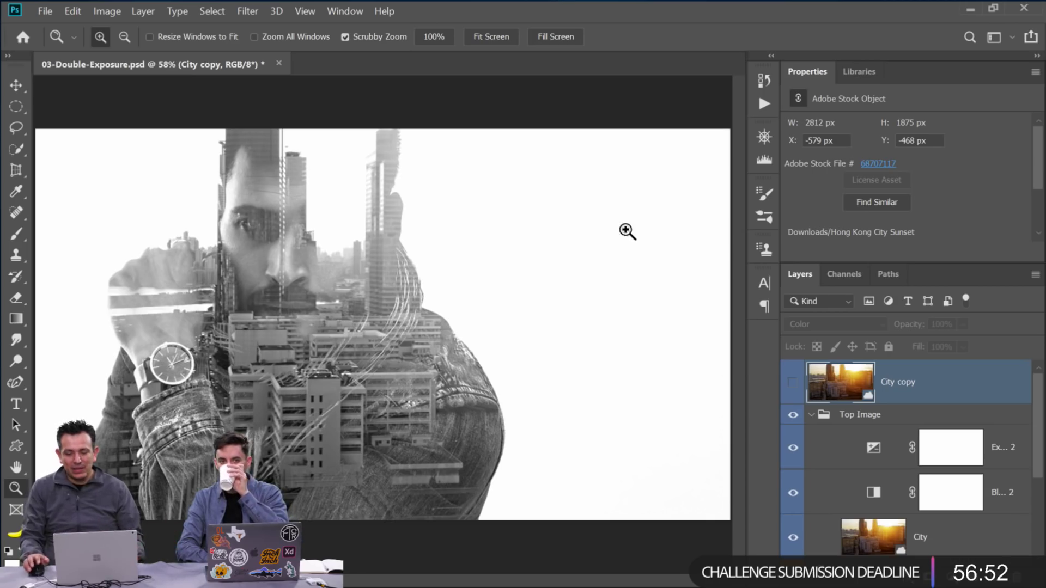
click(845, 419)
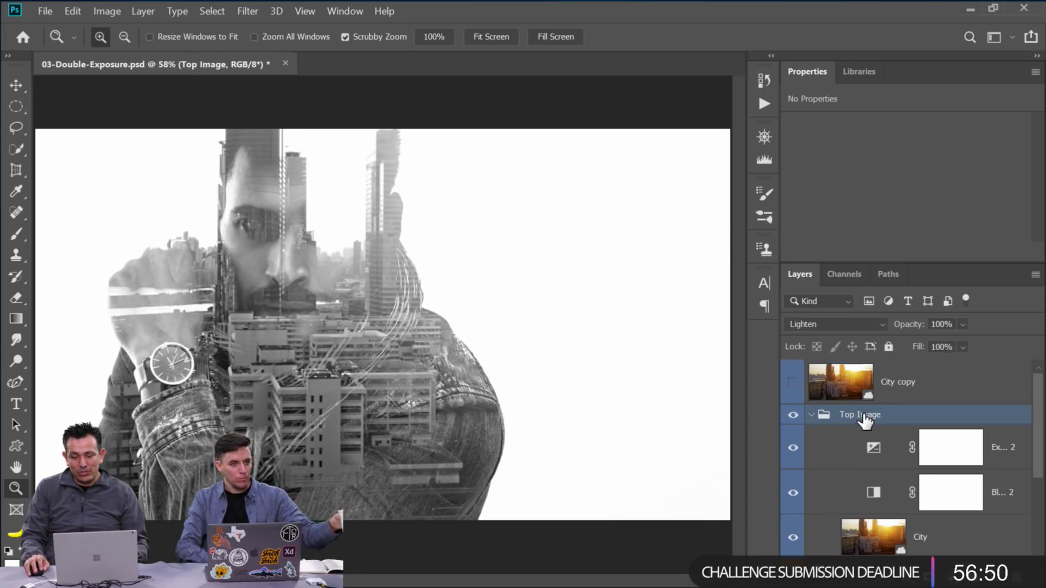
click(946, 578)
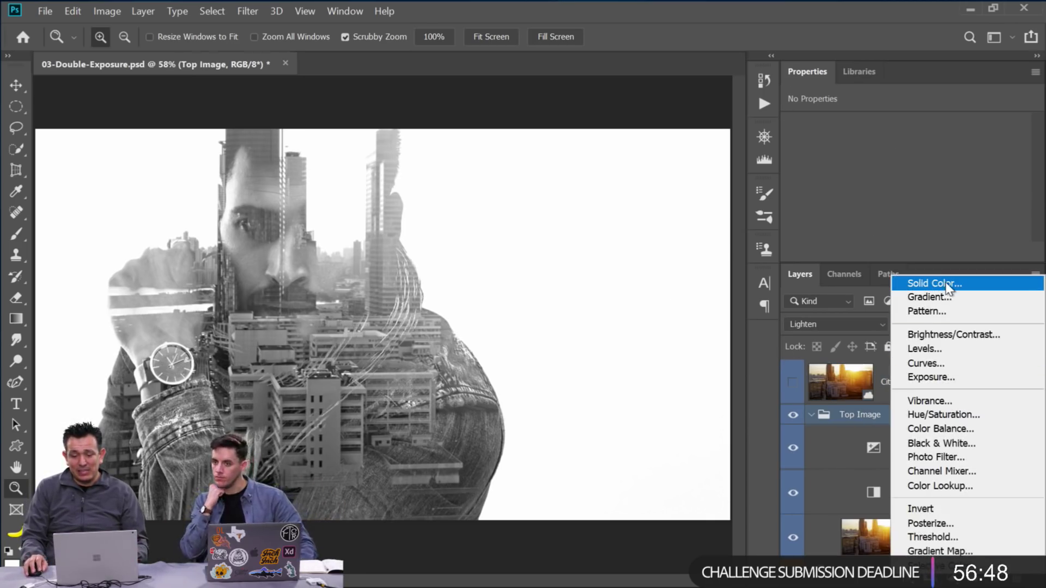
click(944, 280)
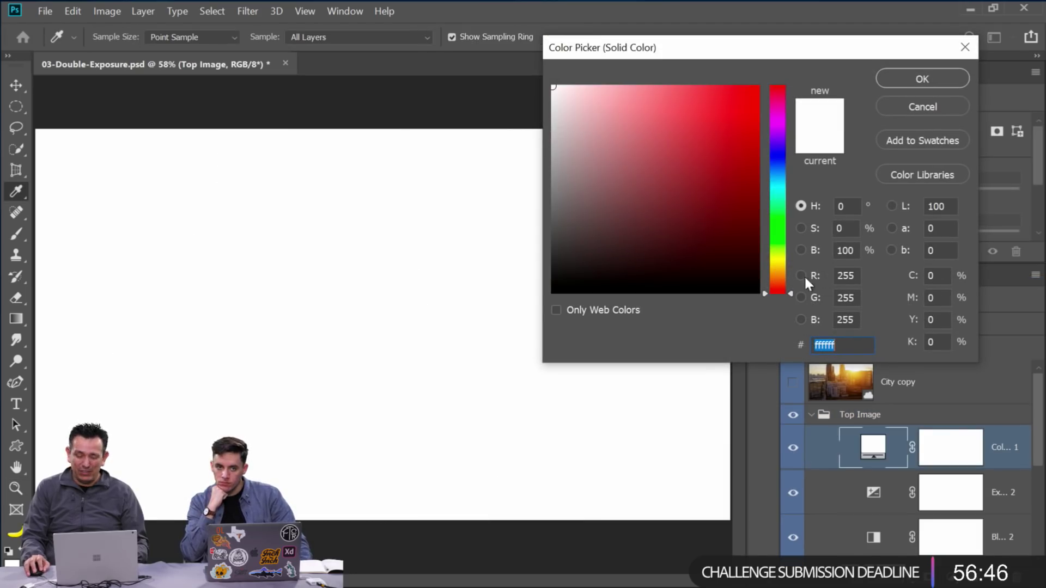
click(921, 109)
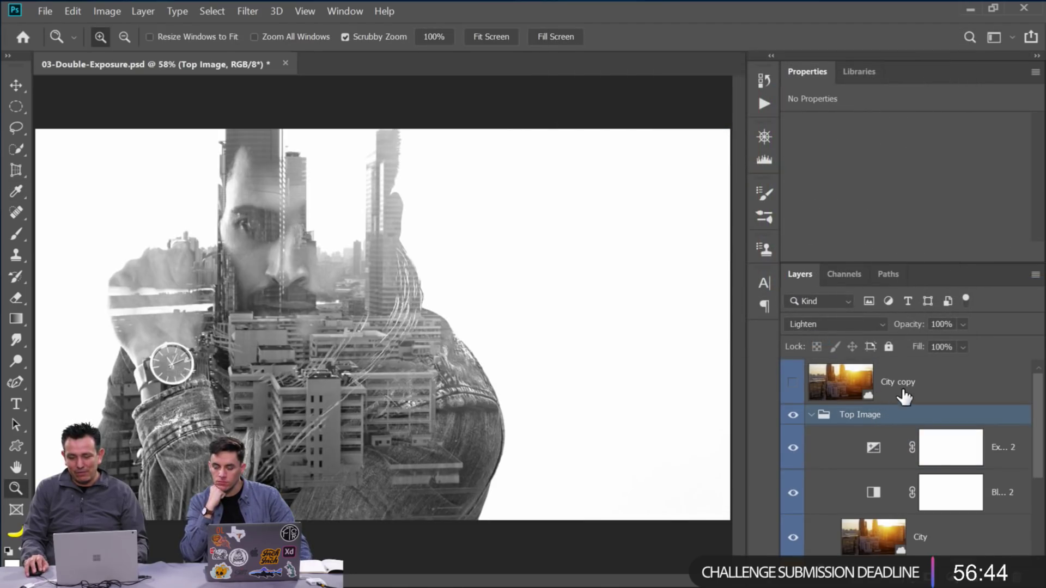
Add a Solid Color fill layer above City copy with the beige color #e7dbbf
click(899, 384)
click(946, 579)
click(942, 280)
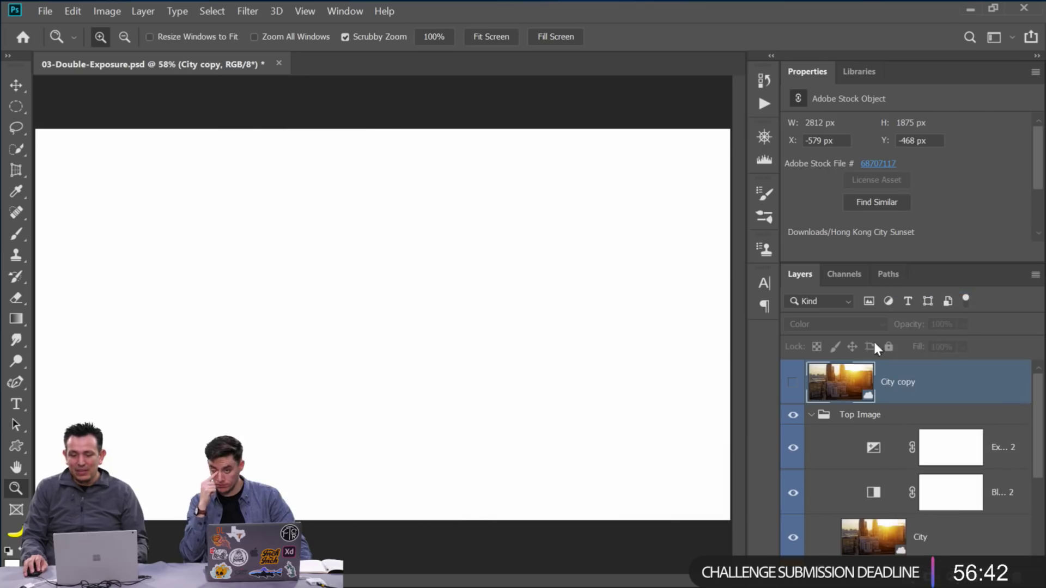
drag(691, 231, 588, 105)
click(777, 274)
click(778, 268)
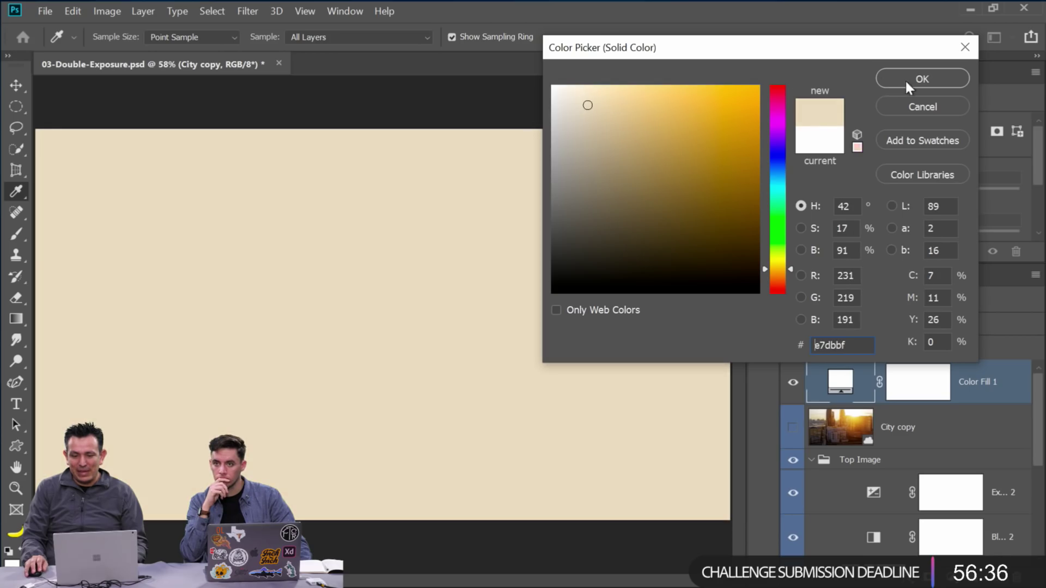
click(905, 83)
Set the beige fill layer's blending mode to Multiply and toggle its visibility to compare the tint
click(828, 321)
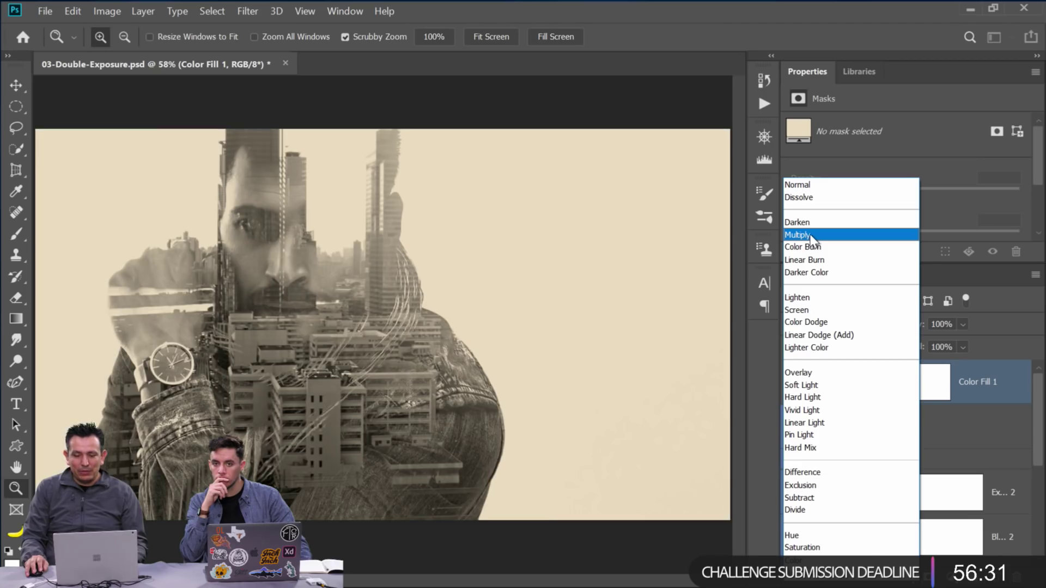
click(810, 235)
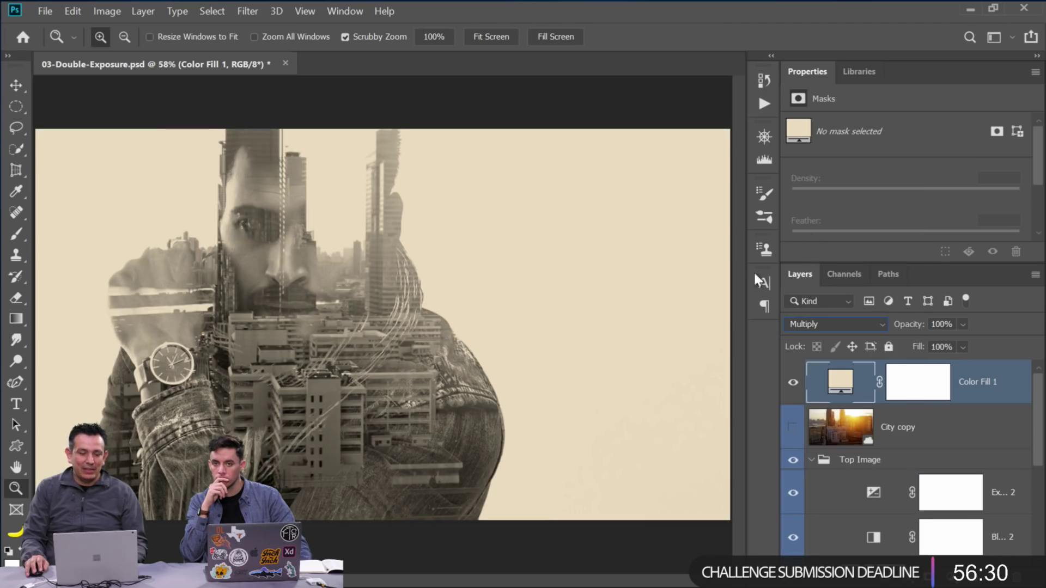
click(794, 383)
click(793, 384)
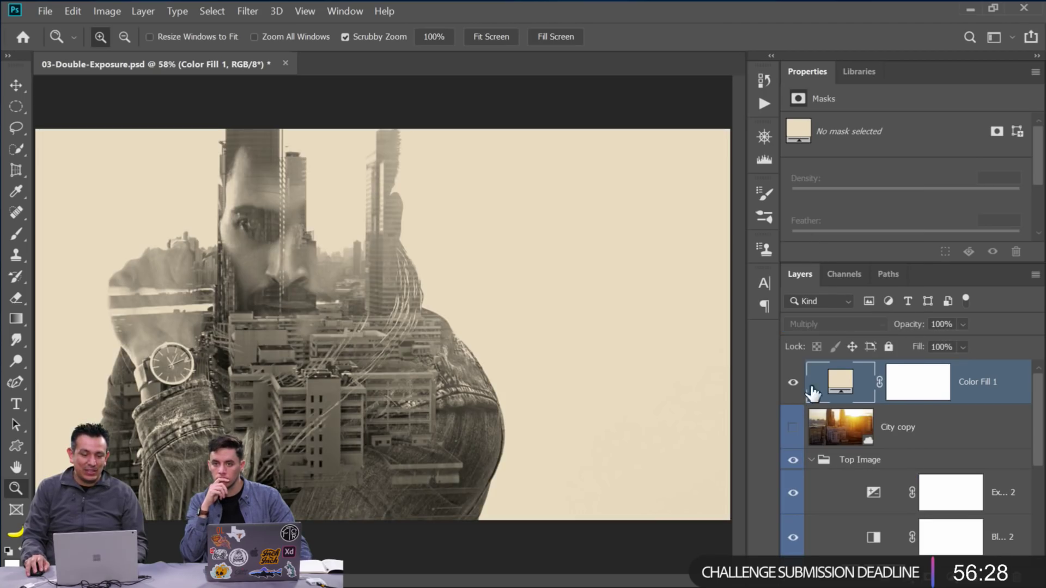
Change the Color Fill 1 layer's color to a paler, less saturated cream
key(i)
double_click(842, 385)
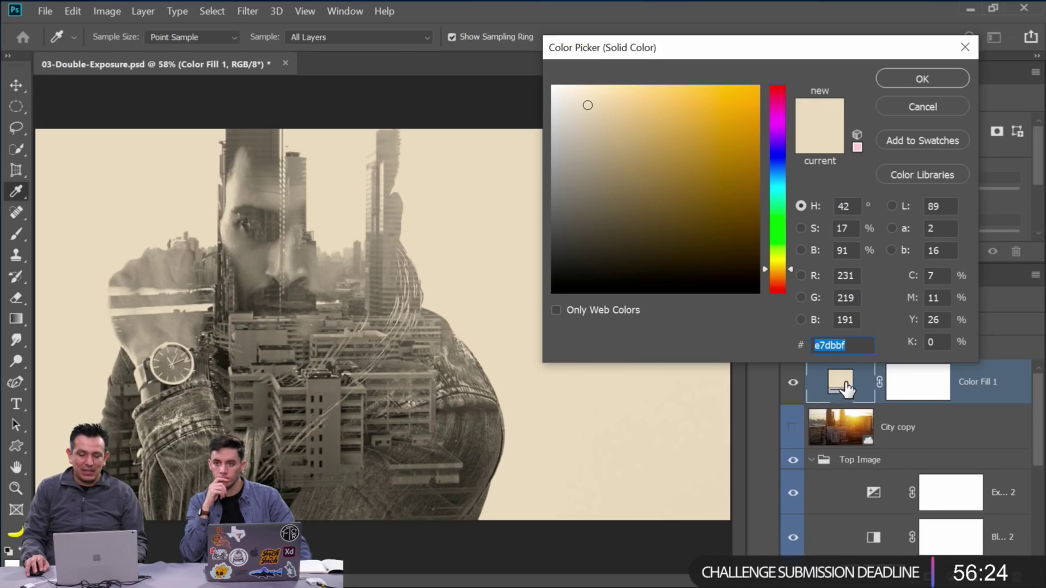
mouse_move(594, 125)
mouse_down()
mouse_move(562, 93)
mouse_move(572, 100)
mouse_up()
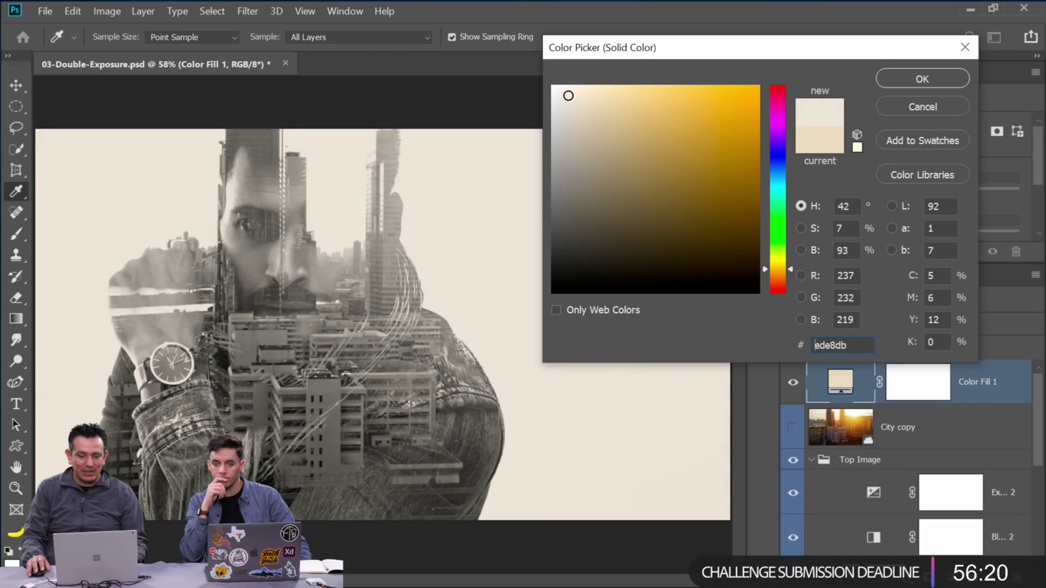
click(920, 90)
Show City copy above the Color Fill 1 layer and lower its opacity to 26%
drag(839, 430, 833, 370)
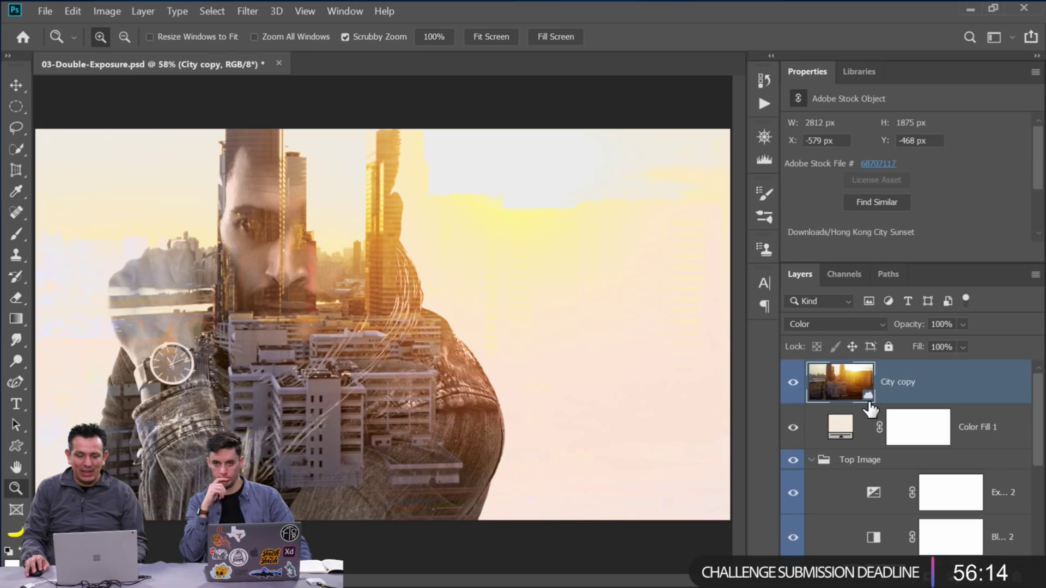
drag(912, 327, 814, 329)
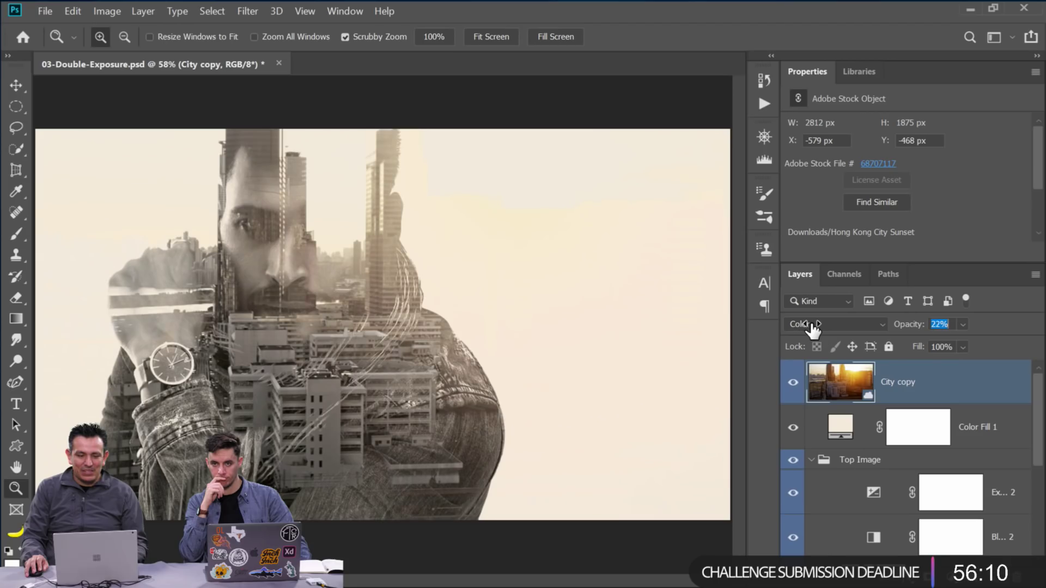
click(851, 393)
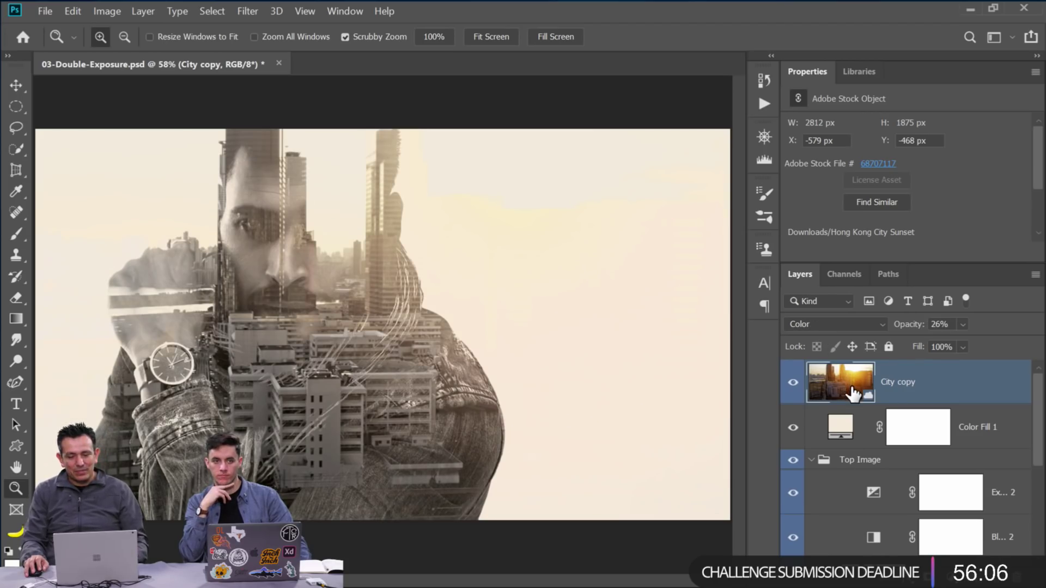
Hide the City copy layer and collapse the Top Image and Bottom Image groups
click(795, 388)
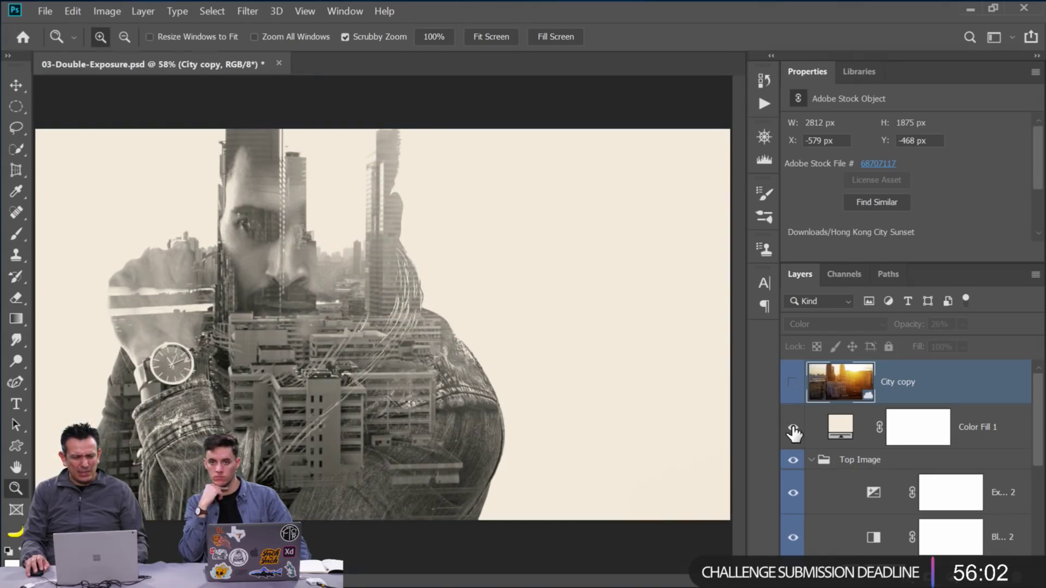
click(811, 460)
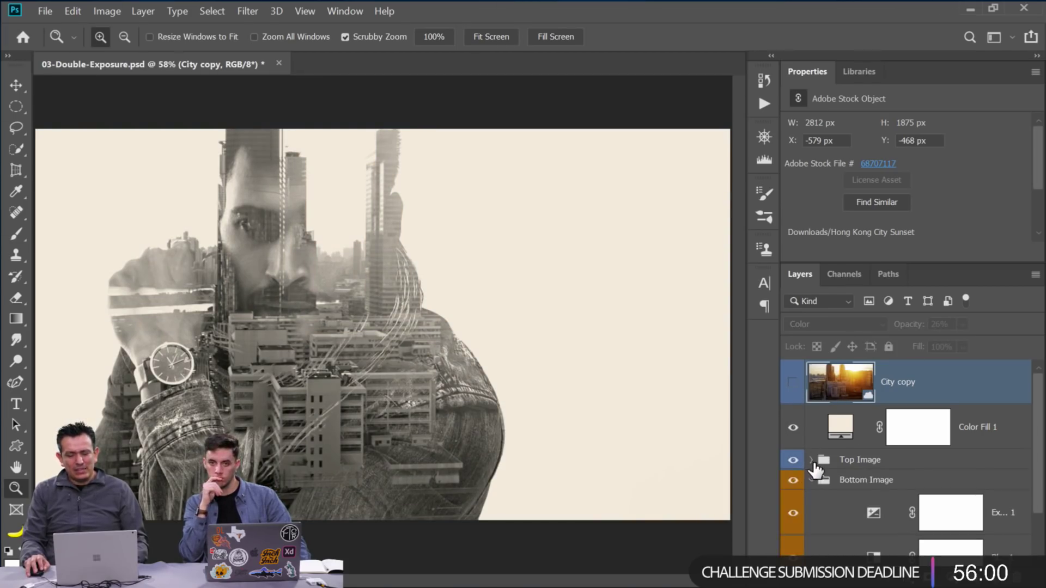
click(811, 480)
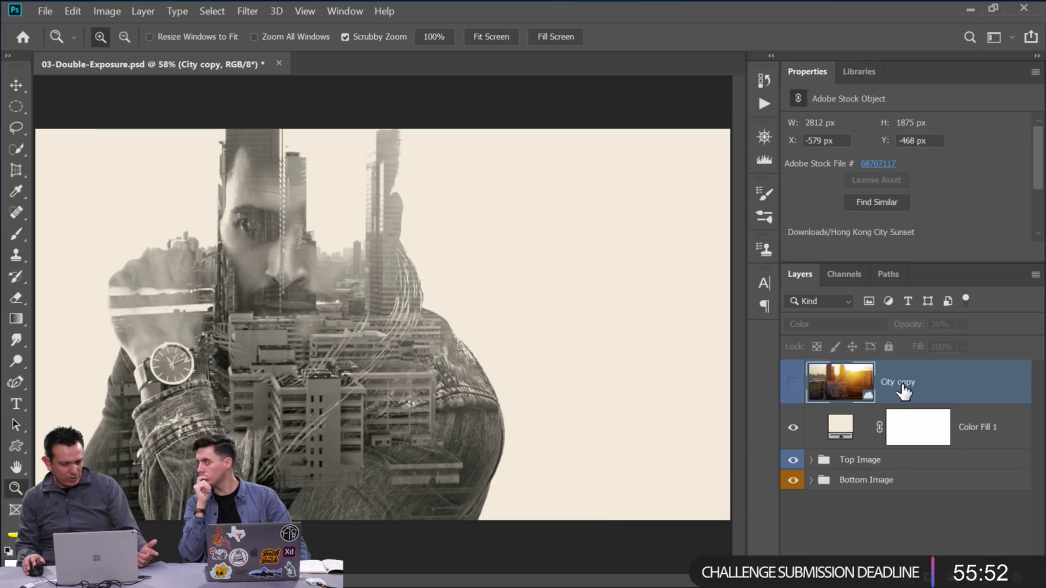
Convert Color Fill 1 and the Top Image and Bottom Image groups together into one Smart Object
click(860, 443)
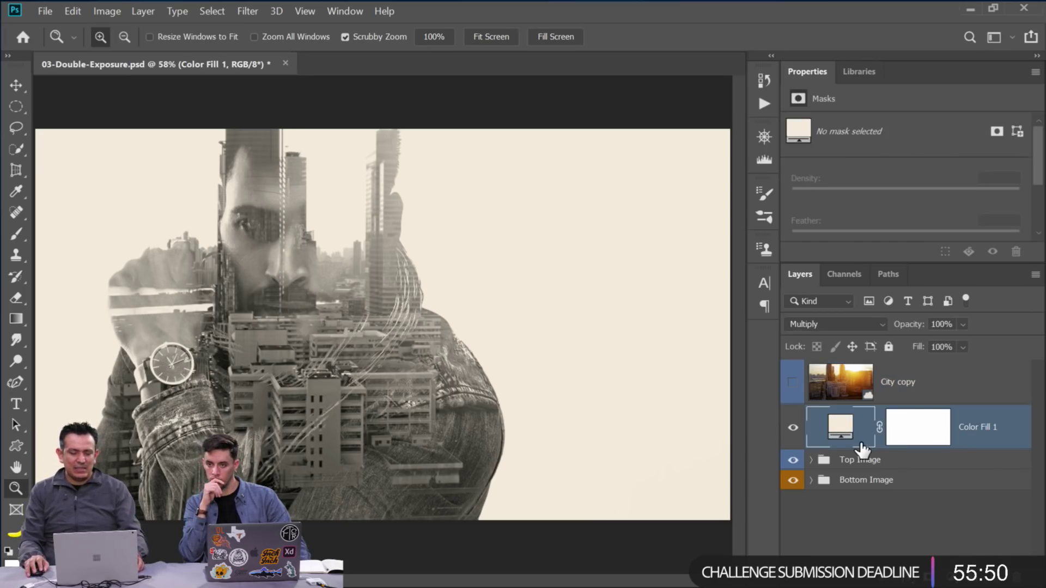
shift+click(873, 480)
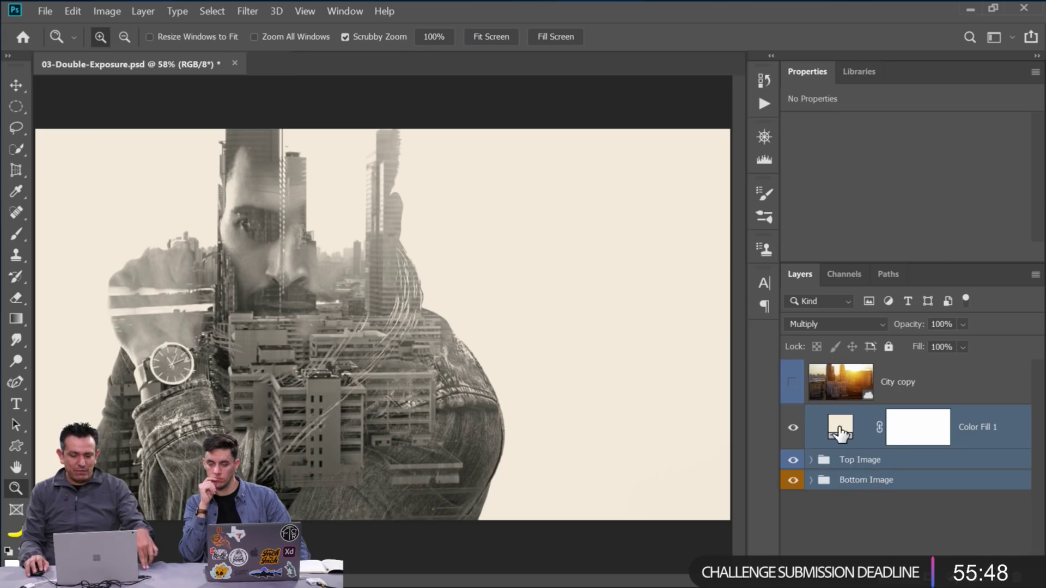
right_click(950, 483)
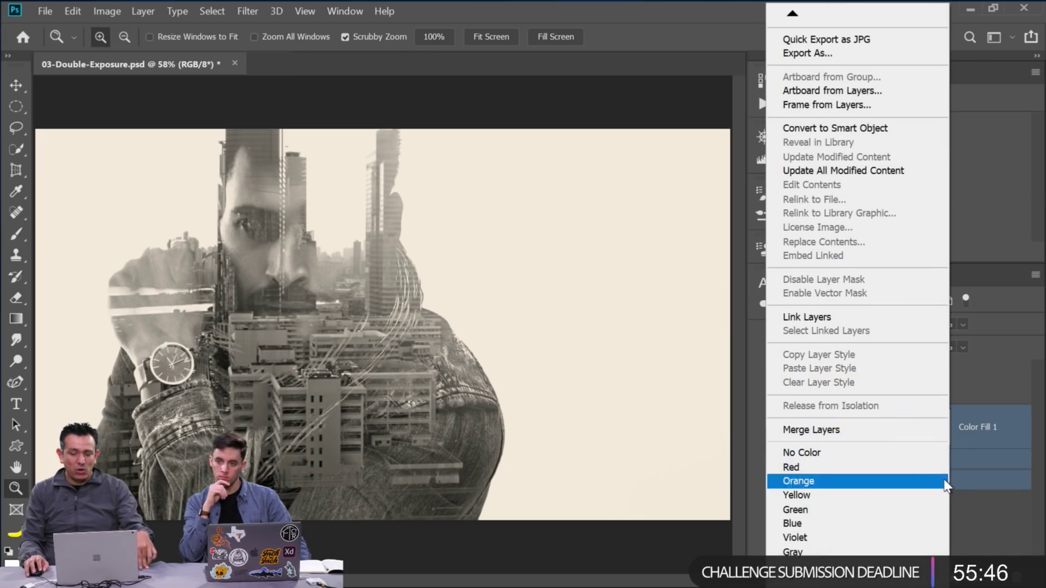
click(873, 129)
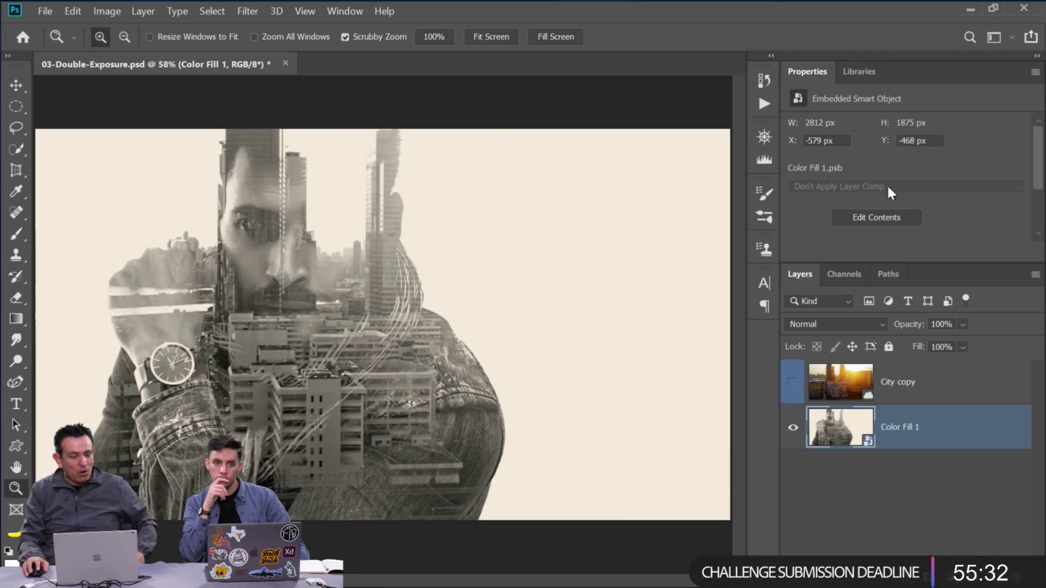
Preview the Smart Object in the Camera Raw Filter, cancel the filter, and undo the Smart Object conversion
click(247, 12)
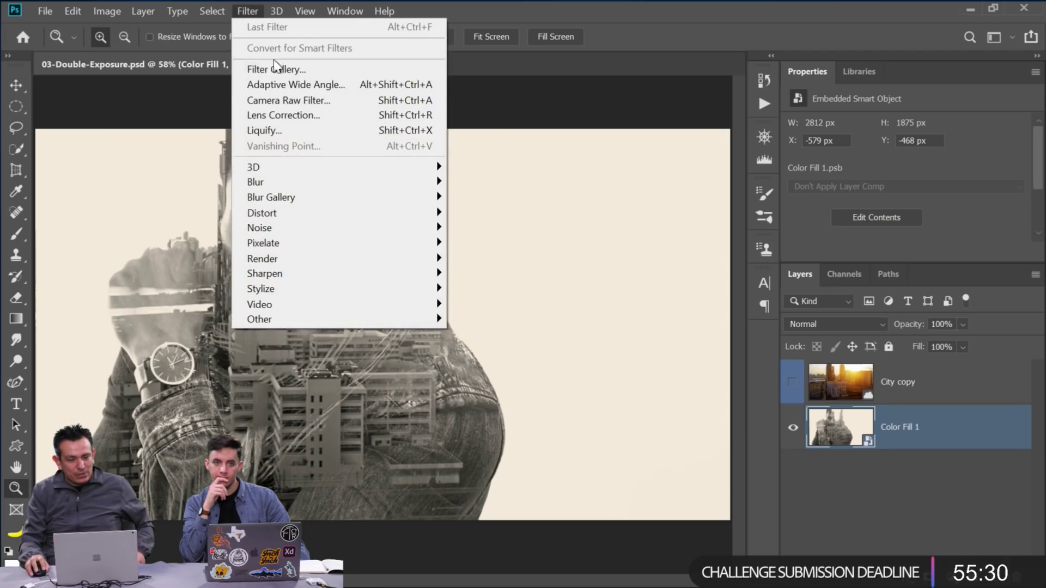
click(286, 99)
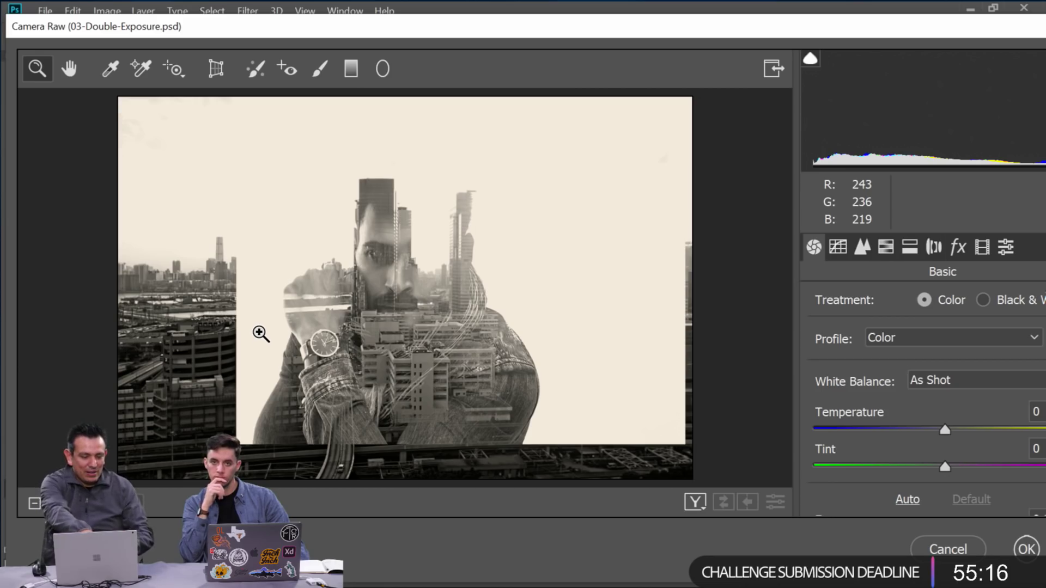
click(947, 550)
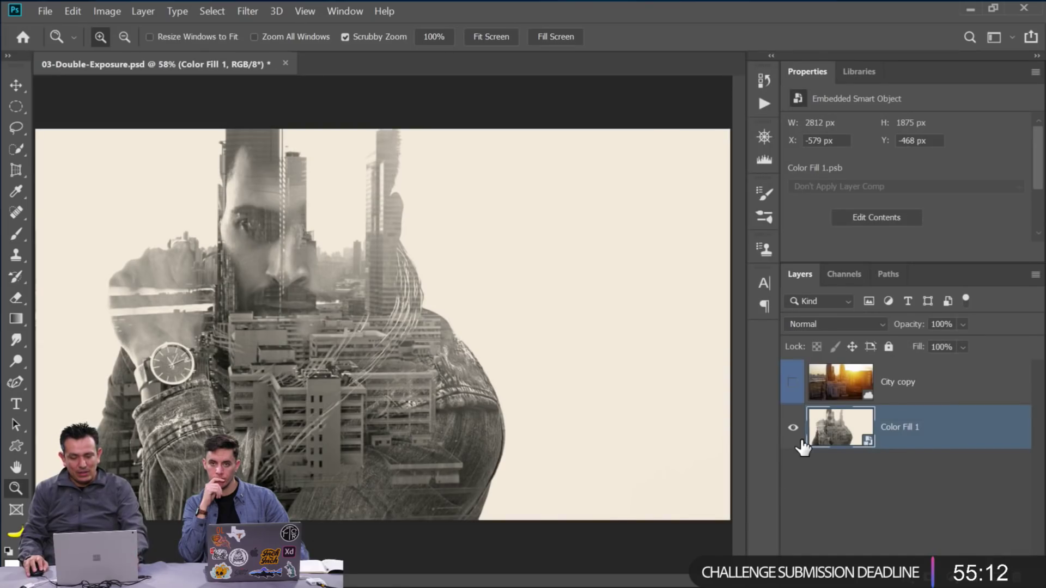
key(ctrl+z)
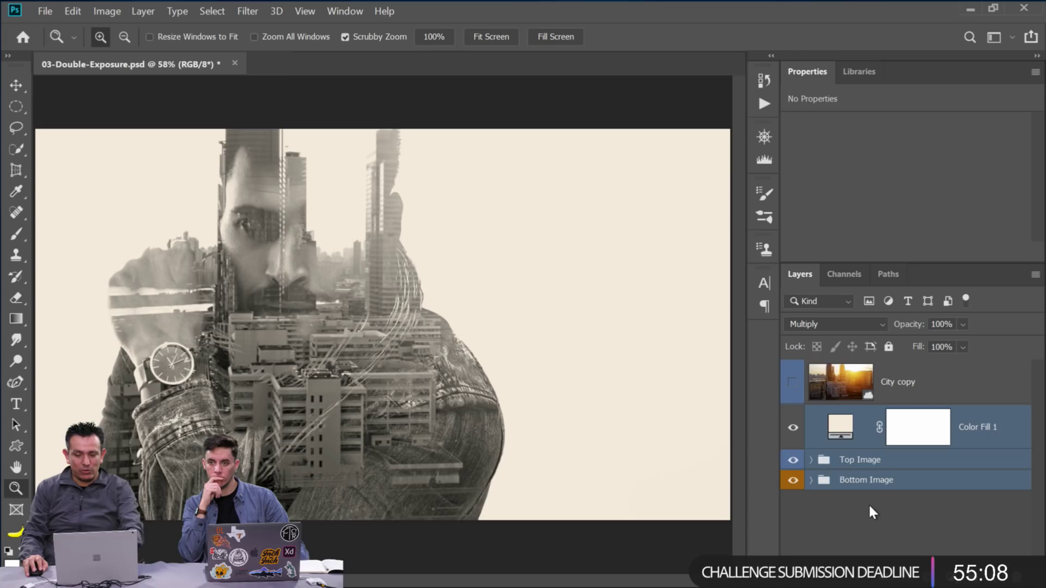
Group Color Fill 1, Top Image and Bottom Image together and give the new group a layer mask covering the full canvas
key(ctrl+g)
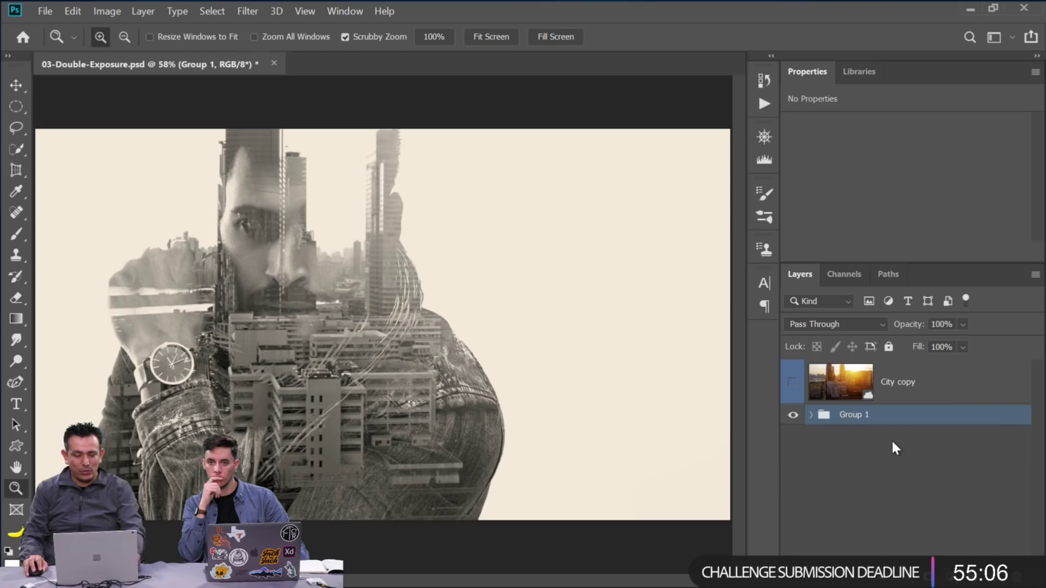
key(ctrl+a)
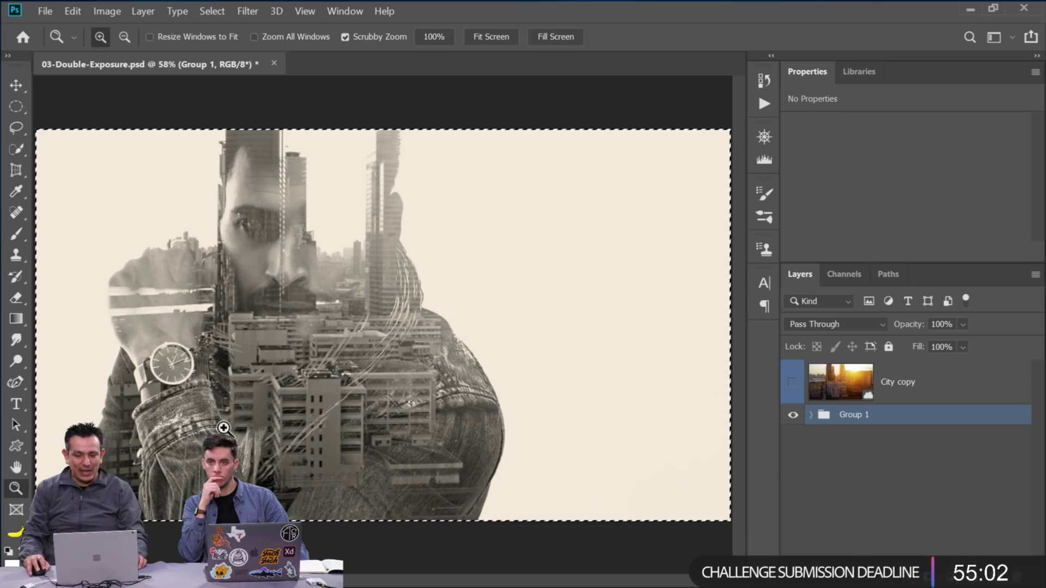
click(920, 572)
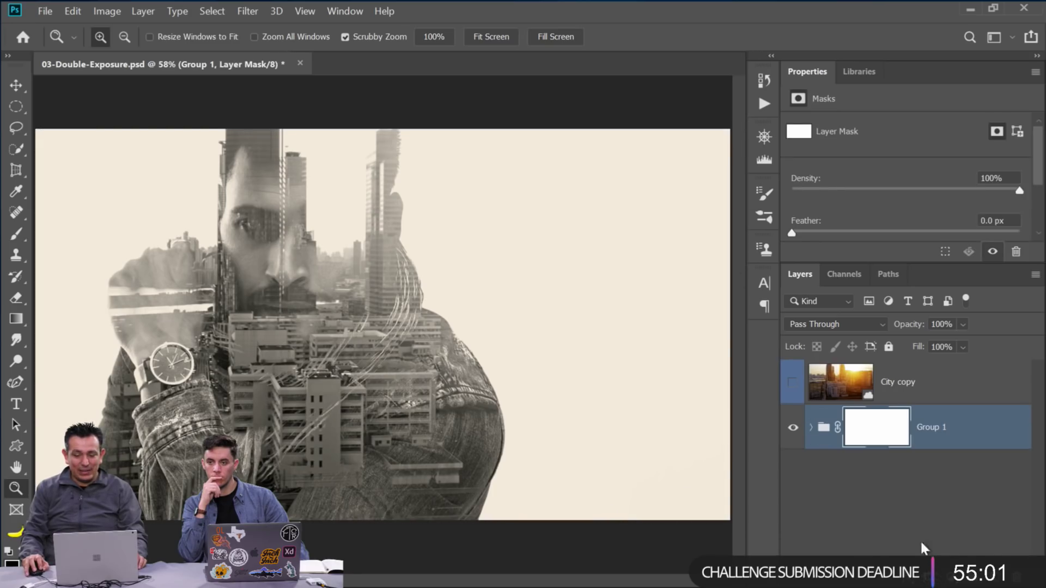
Convert the masked group to a Smart Object and open it in the Camera Raw Filter
right_click(999, 434)
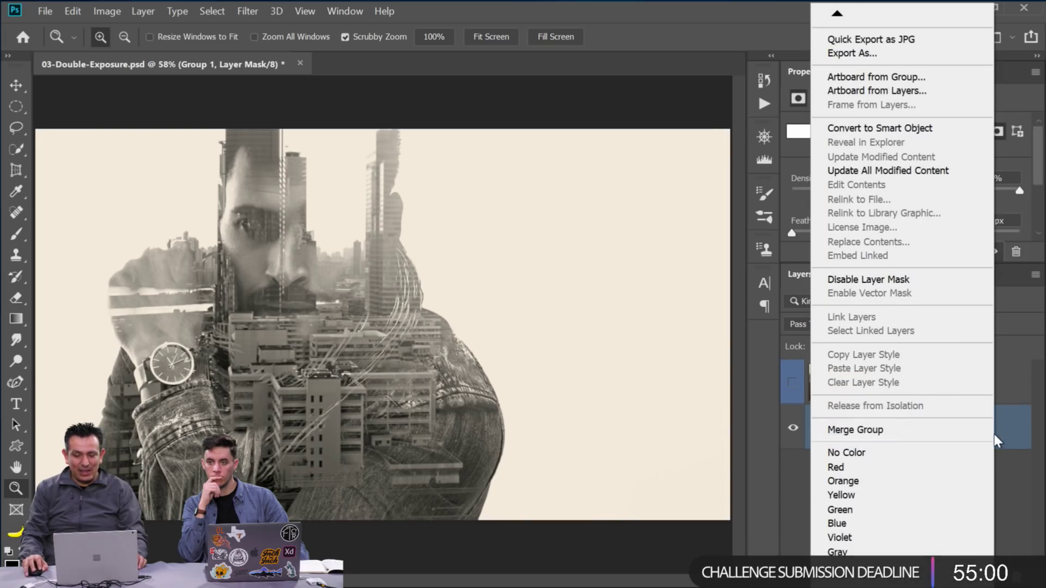
click(900, 129)
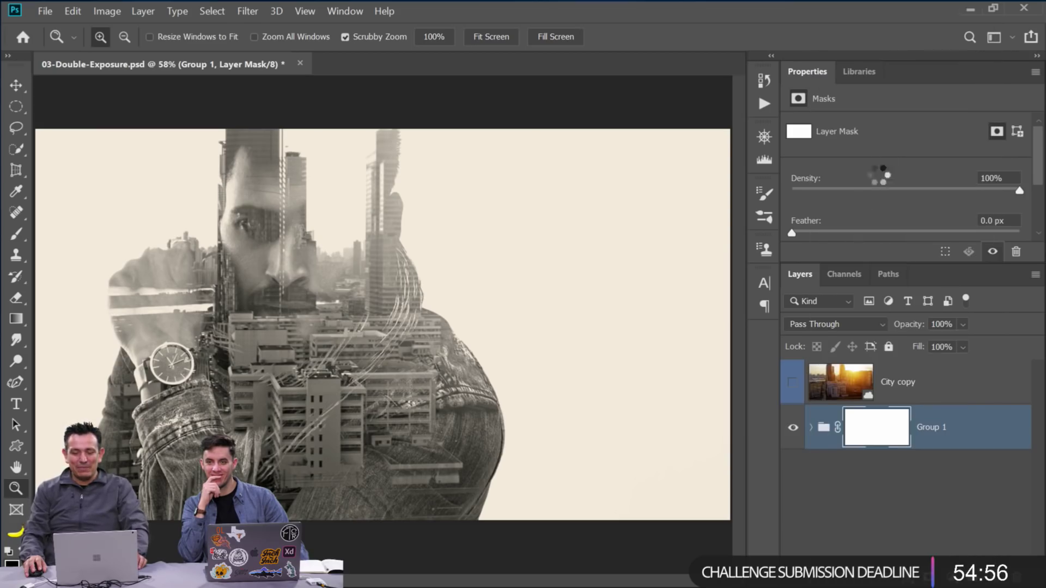
click(248, 11)
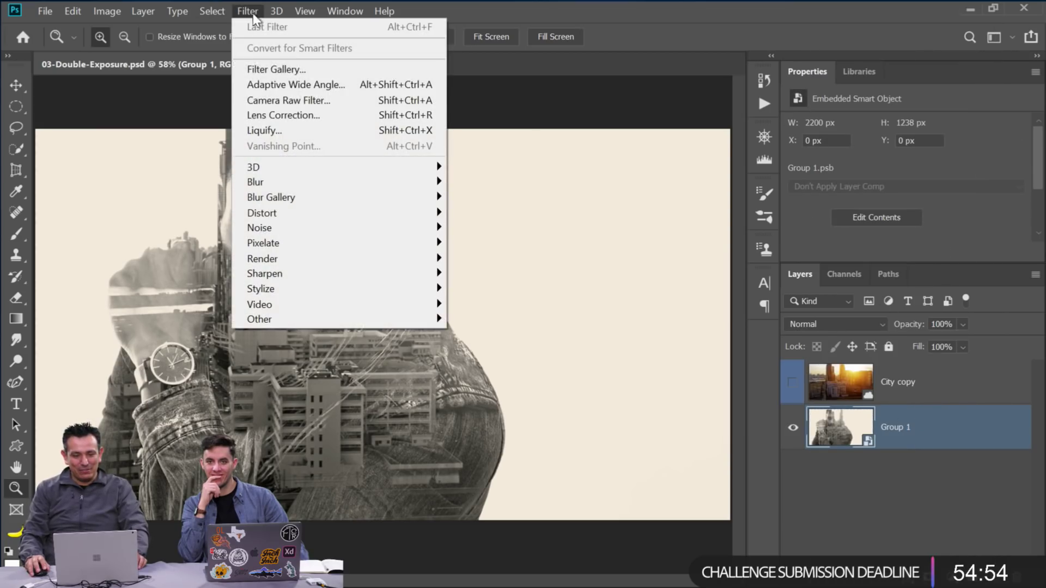
click(280, 99)
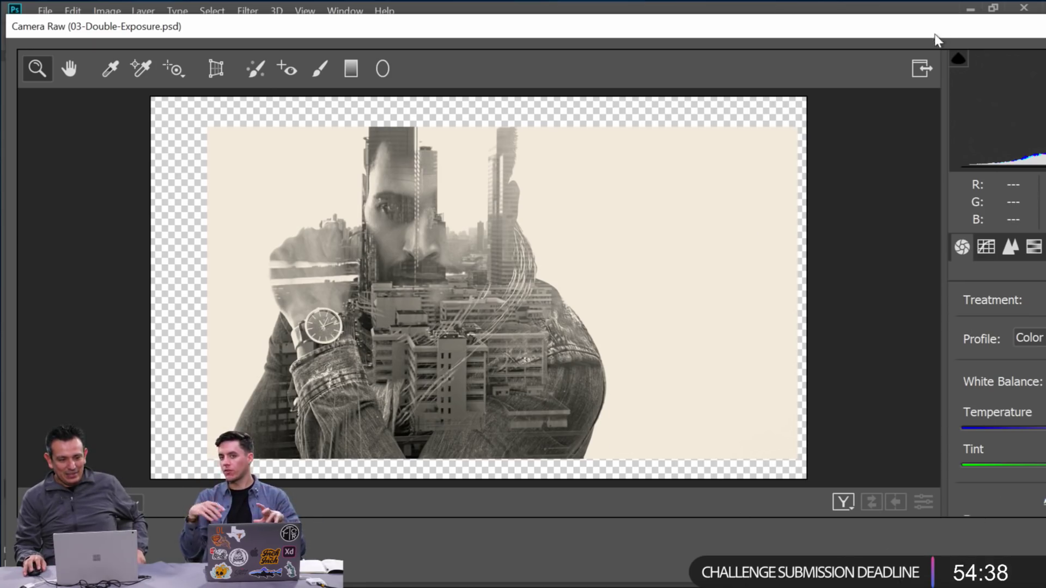
drag(6, 216, 84, 224)
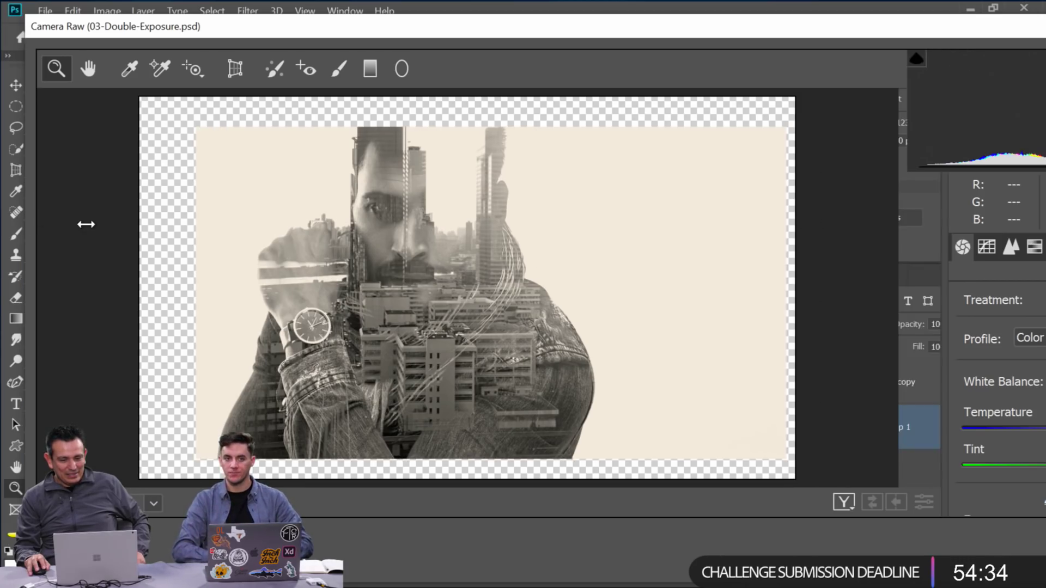
drag(857, 33, 586, 44)
drag(996, 38, 704, 50)
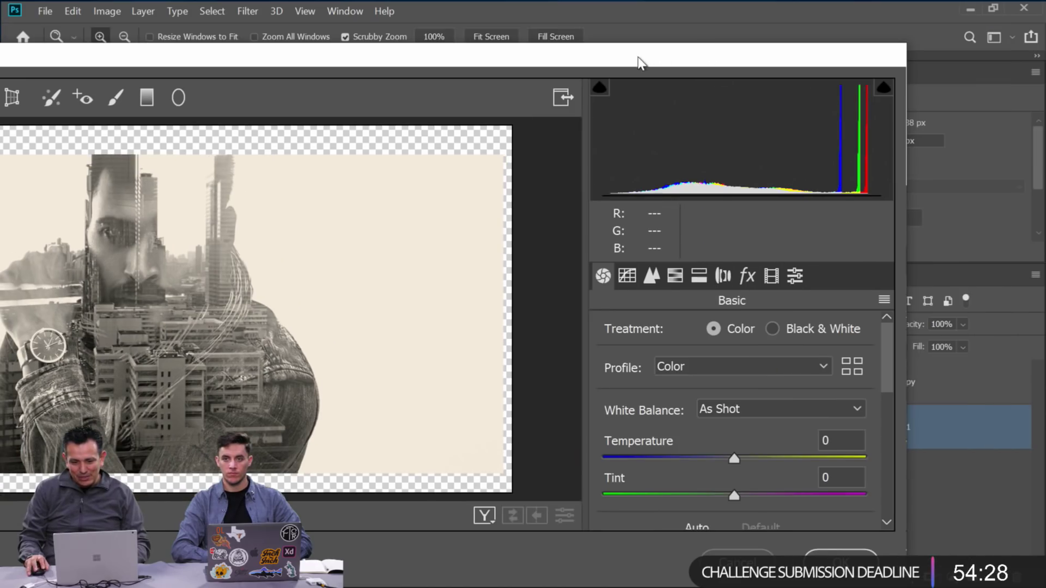
drag(639, 63, 777, 35)
In the basic adjustments, set Shadows to -41, lower Highlights slightly, and set Clarity to +12 and Vibrance to -2
drag(1007, 325, 997, 400)
drag(864, 413, 811, 417)
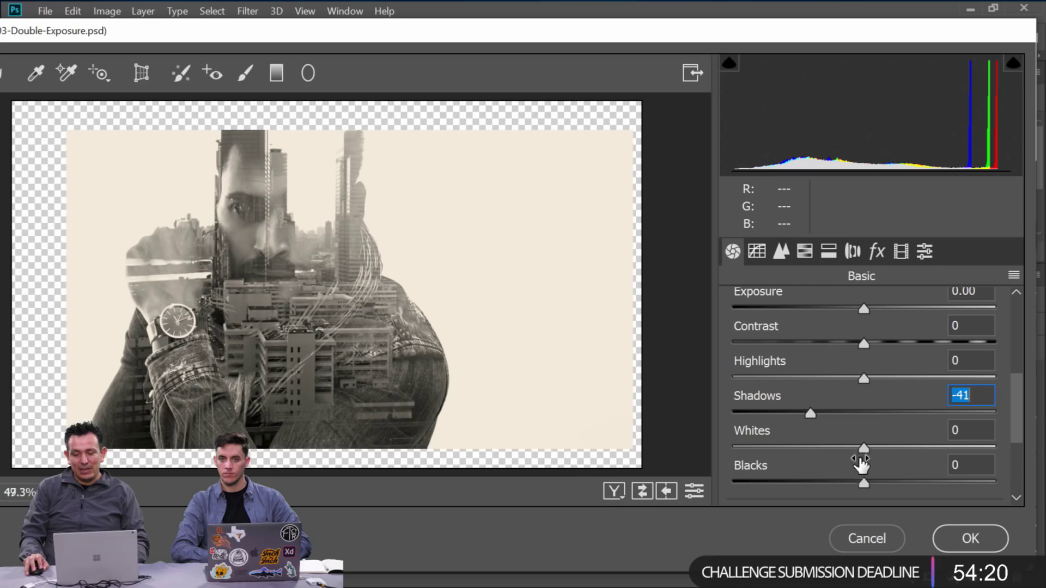
mouse_move(868, 376)
mouse_down()
mouse_move(929, 376)
mouse_move(857, 378)
mouse_up()
drag(1013, 417, 1011, 449)
drag(862, 377, 876, 385)
mouse_move(862, 446)
mouse_down()
mouse_move(910, 453)
mouse_move(859, 449)
mouse_up()
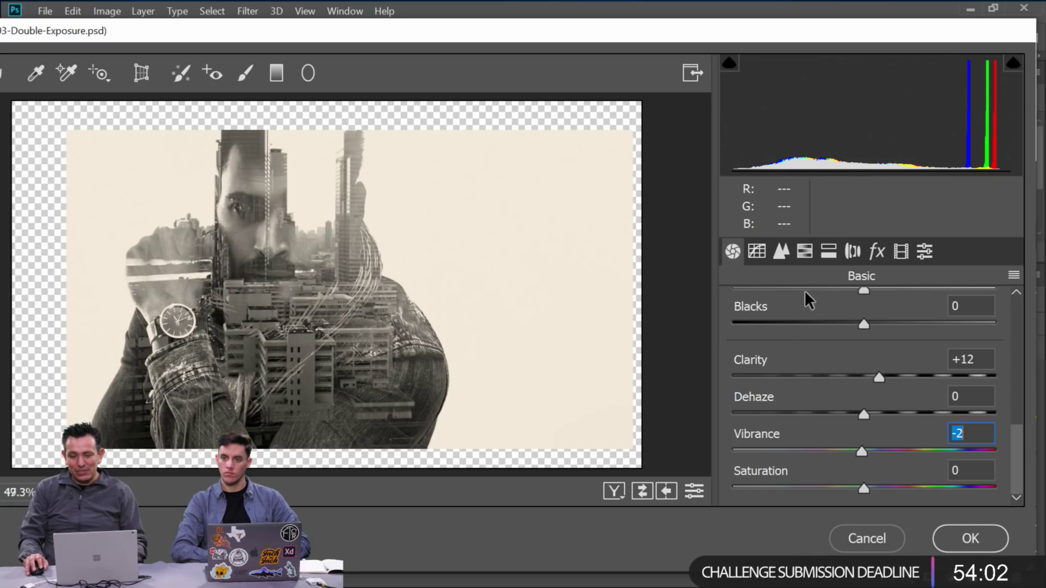
Sharpen the image with an Amount of 55 and Masking of 82, previewing the sharpening mask
click(780, 251)
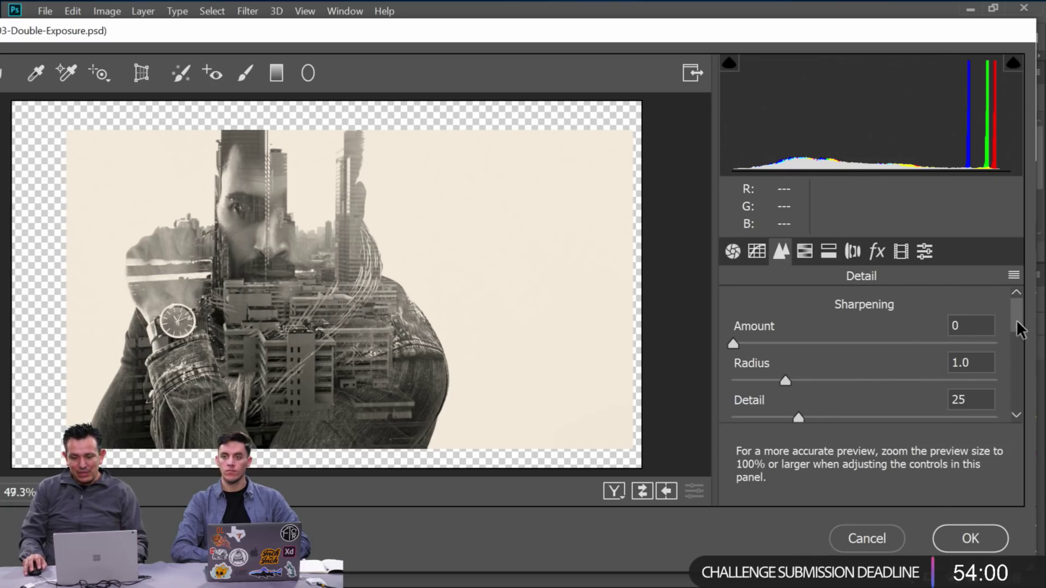
scroll(1017, 328, down, 1)
drag(732, 317, 826, 331)
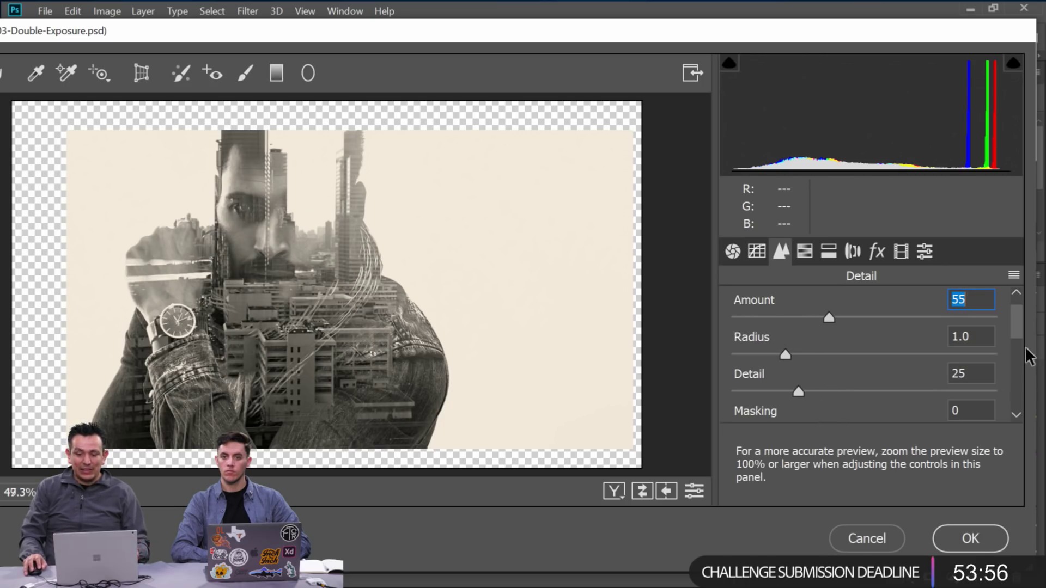
drag(1019, 323, 1016, 336)
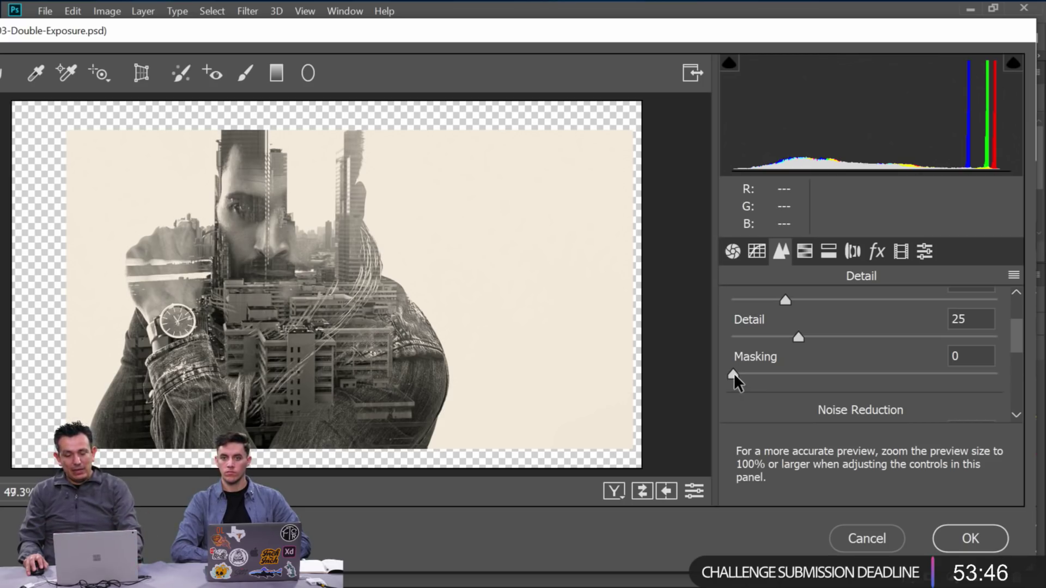
alt+click(733, 374)
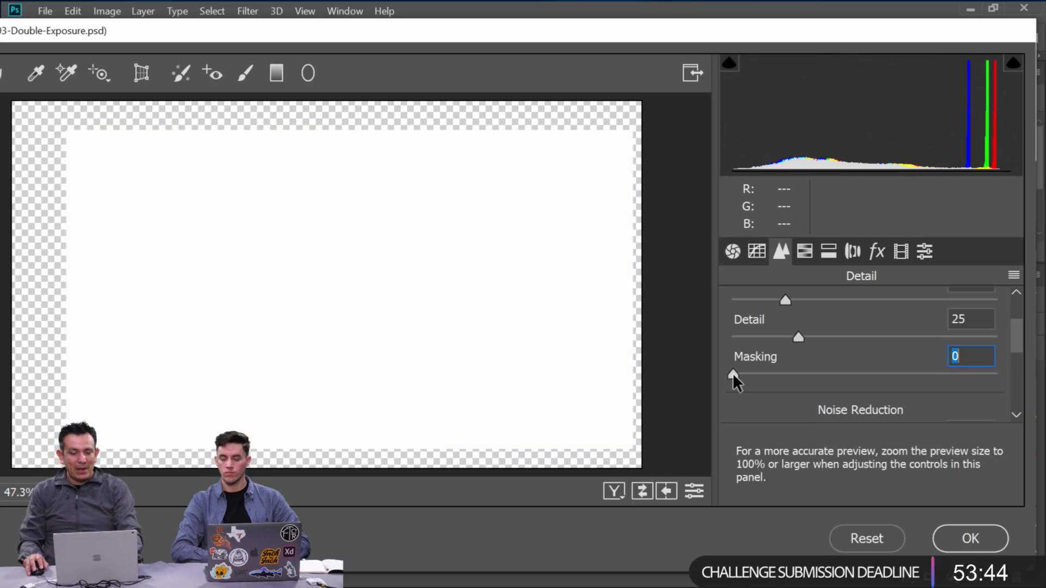
key(alt)
alt+click(733, 374)
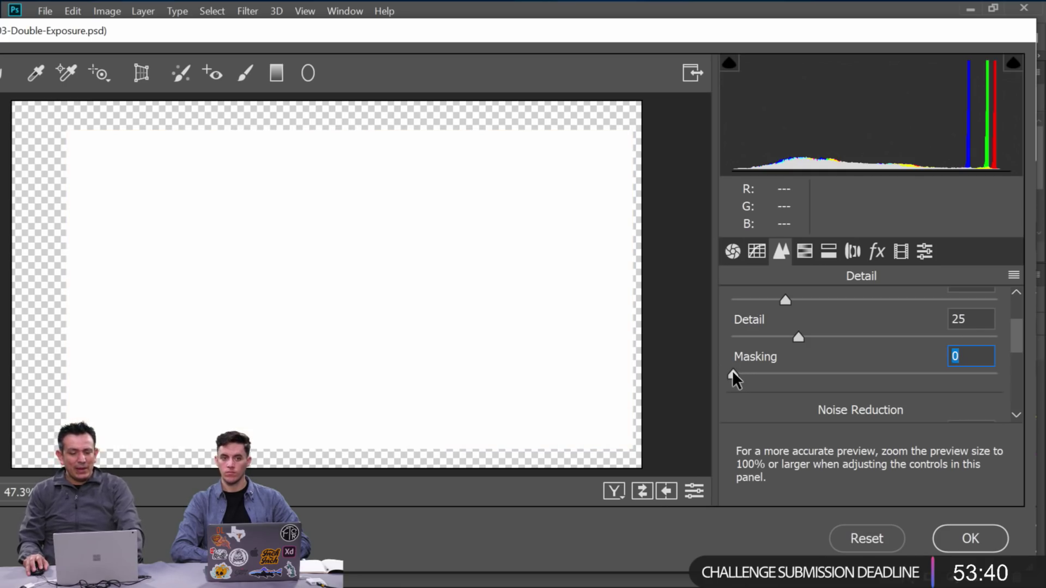
drag(733, 374, 946, 374)
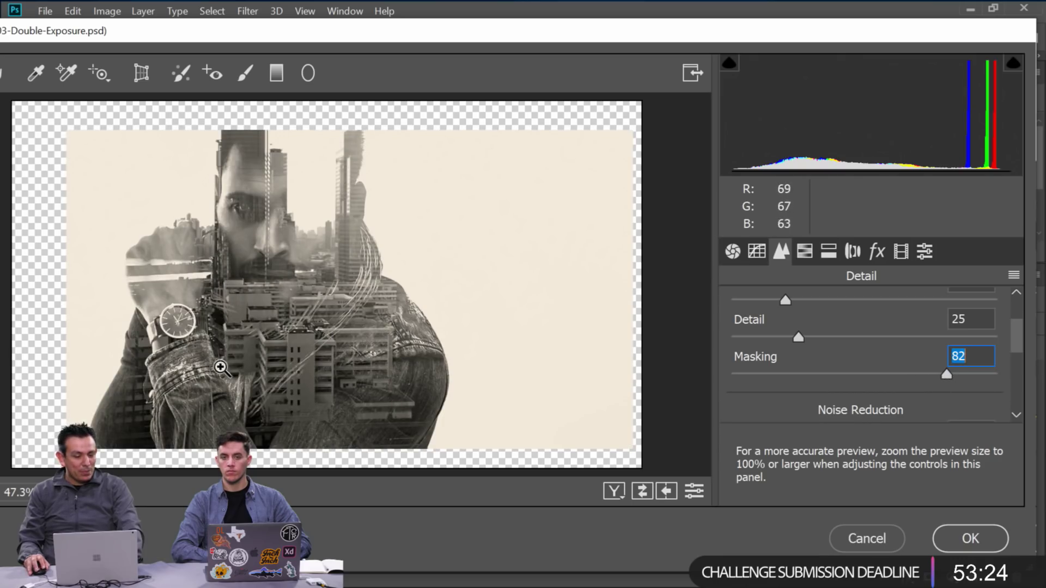
Add grain with an Amount of 61, checking its texture close up on the hood
click(873, 257)
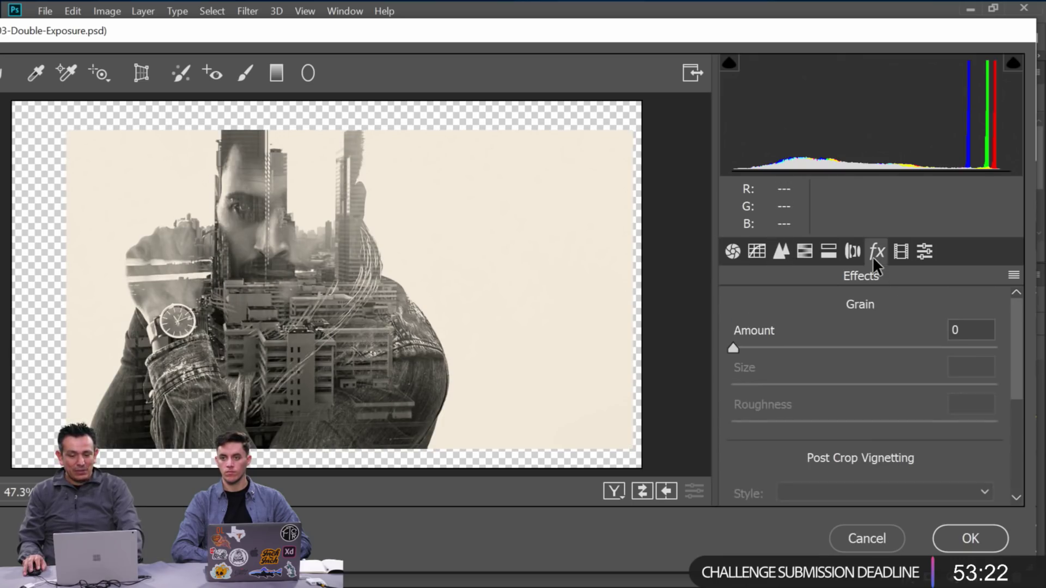
drag(761, 344, 835, 345)
click(381, 331)
click(357, 275)
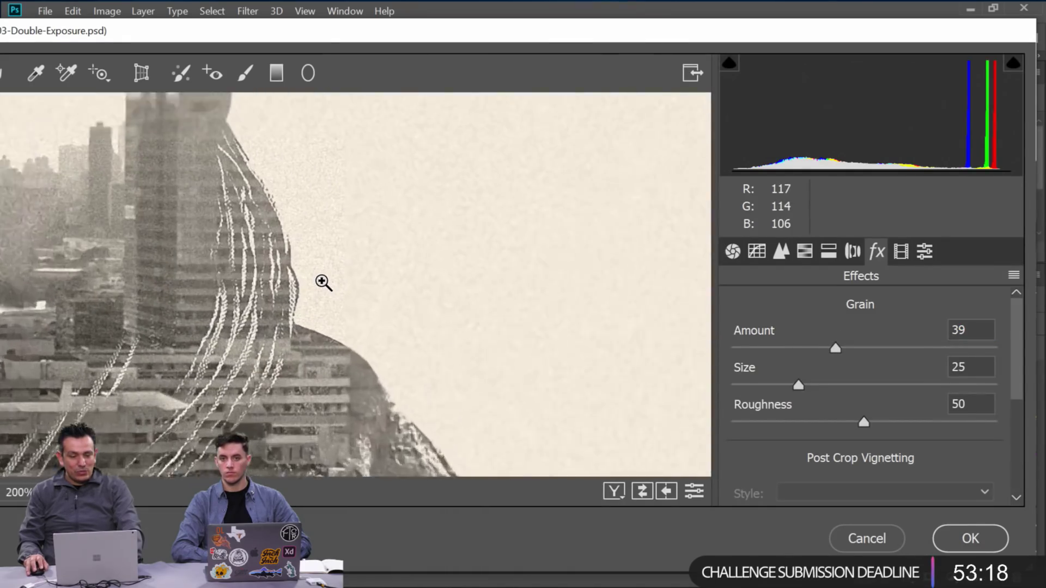
drag(932, 342, 892, 342)
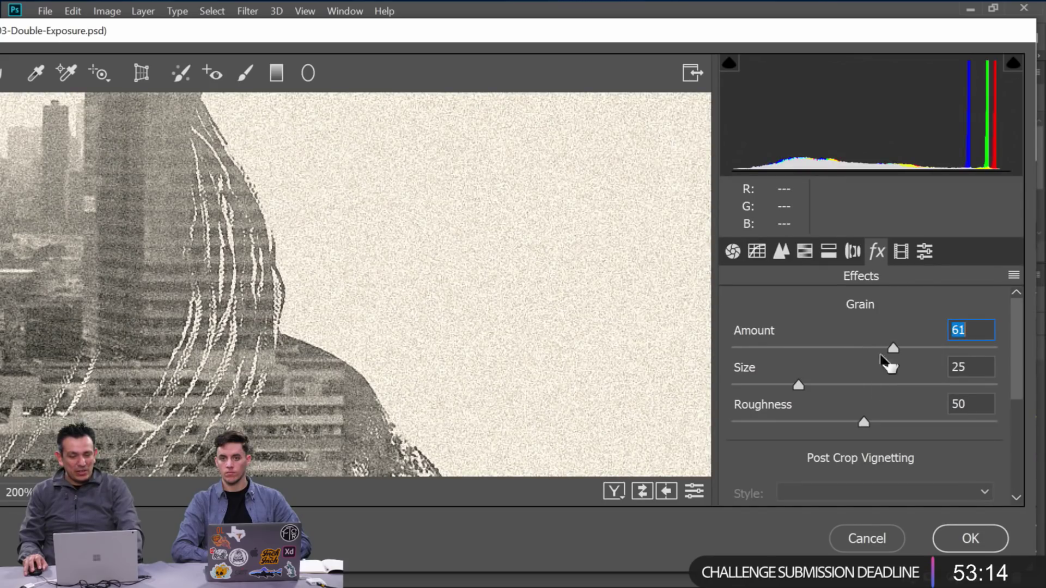
Darken the image edges with a negative Post Crop Vignetting amount and apply the Camera Raw Filter
drag(1013, 367, 1008, 428)
right_click(432, 336)
click(467, 316)
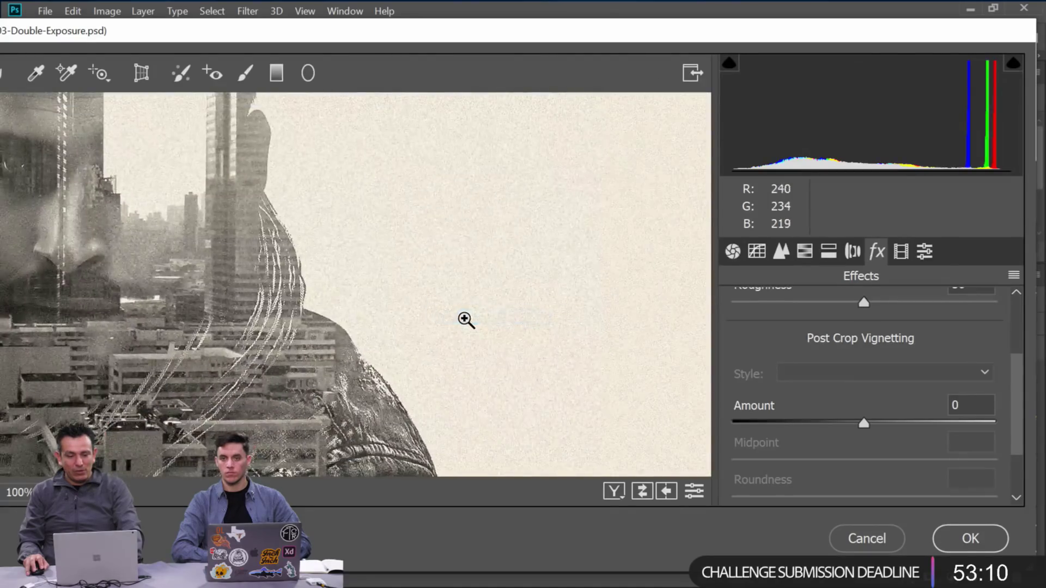
right_click(466, 318)
click(512, 408)
drag(863, 422, 813, 420)
click(970, 538)
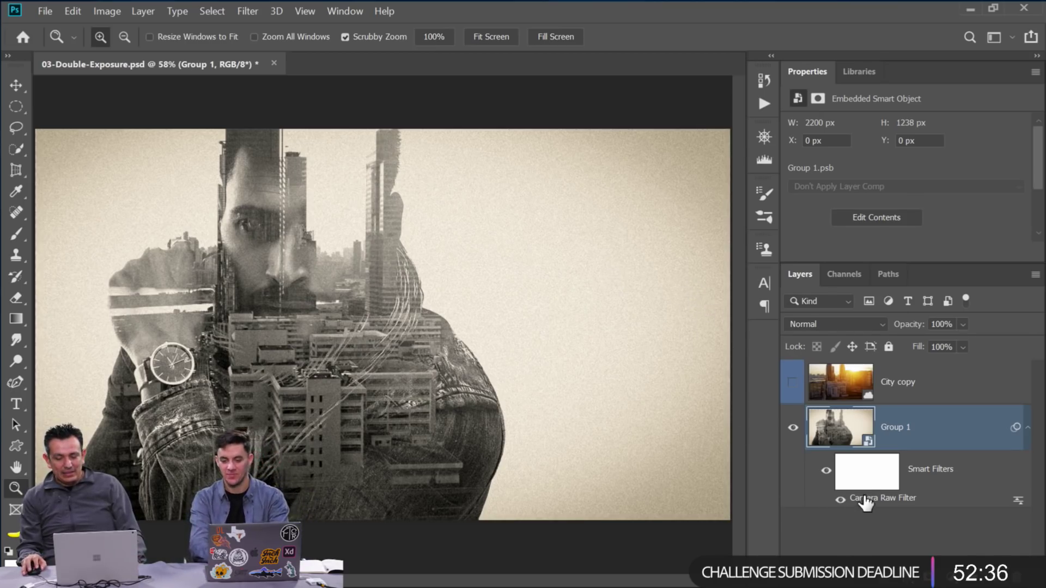
Review the Camera Raw smart filter's settings, and open the Smart Object's contents with Group 1 and Top Image expanded
double_click(893, 497)
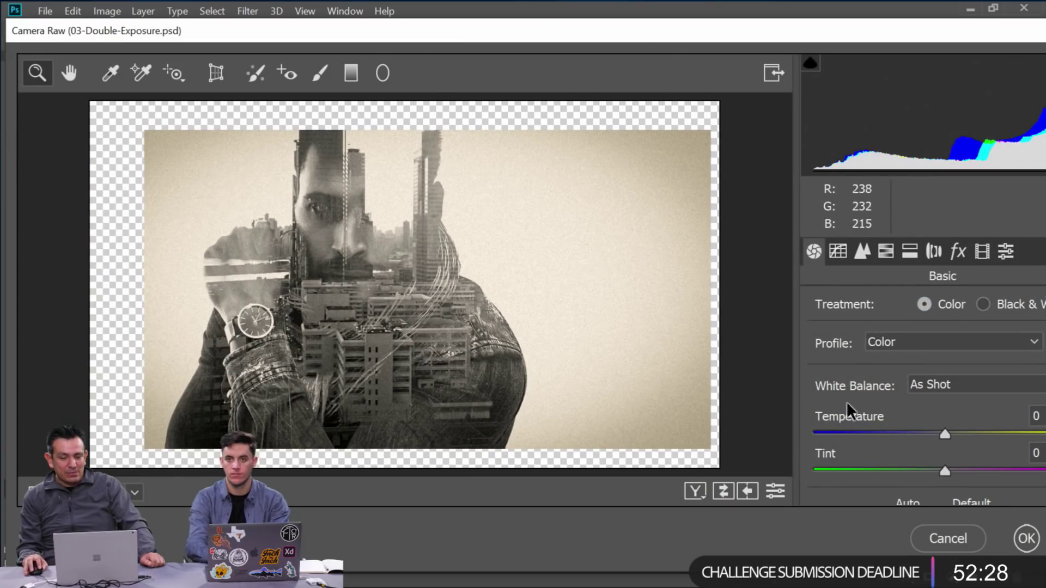
click(969, 538)
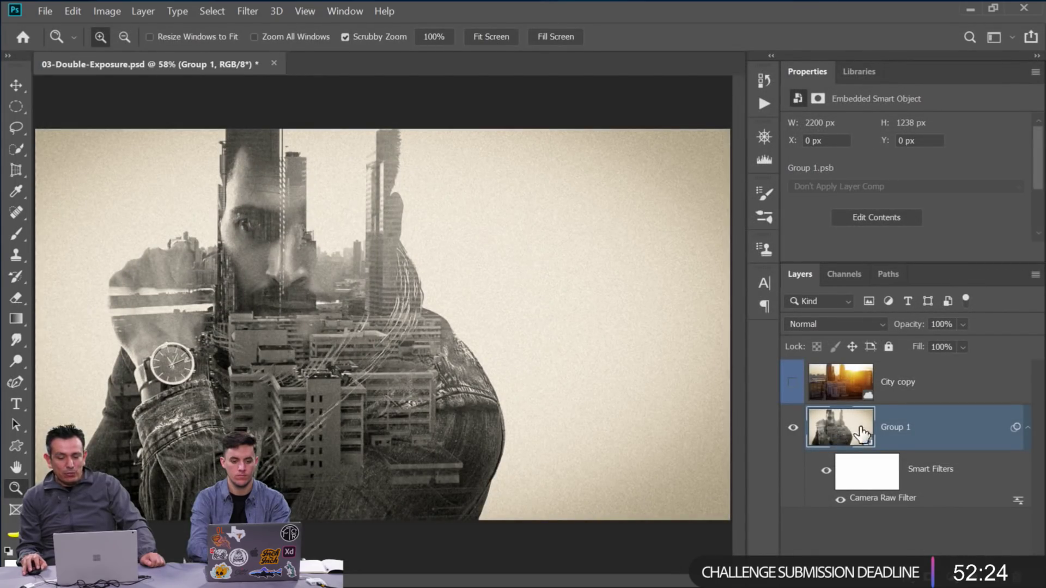
double_click(853, 429)
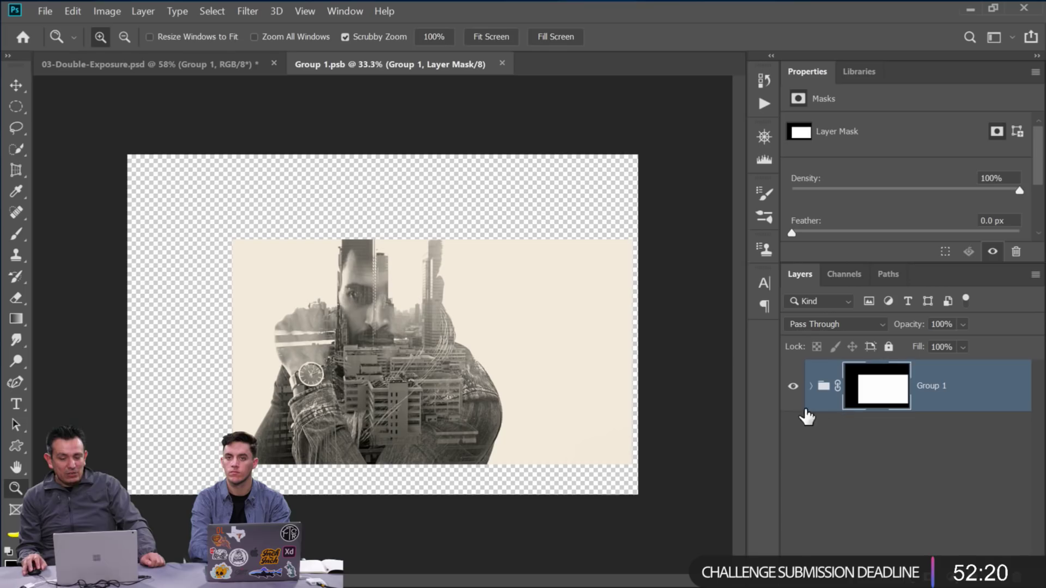
click(808, 387)
click(811, 386)
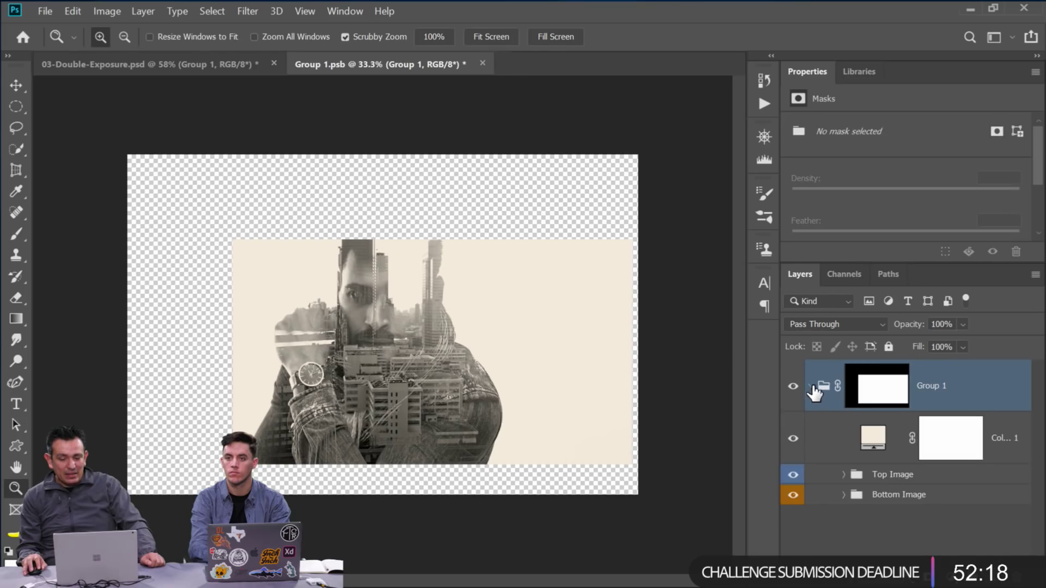
click(842, 475)
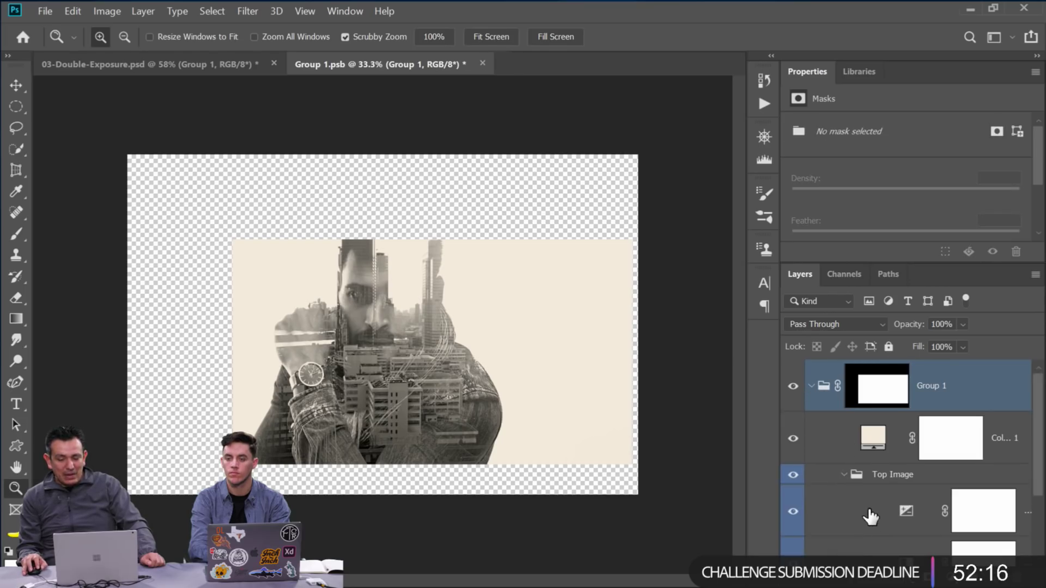
Try raising the Exposure adjustment in the Top Image group to +1.74
scroll(866, 506, down, 1)
click(907, 445)
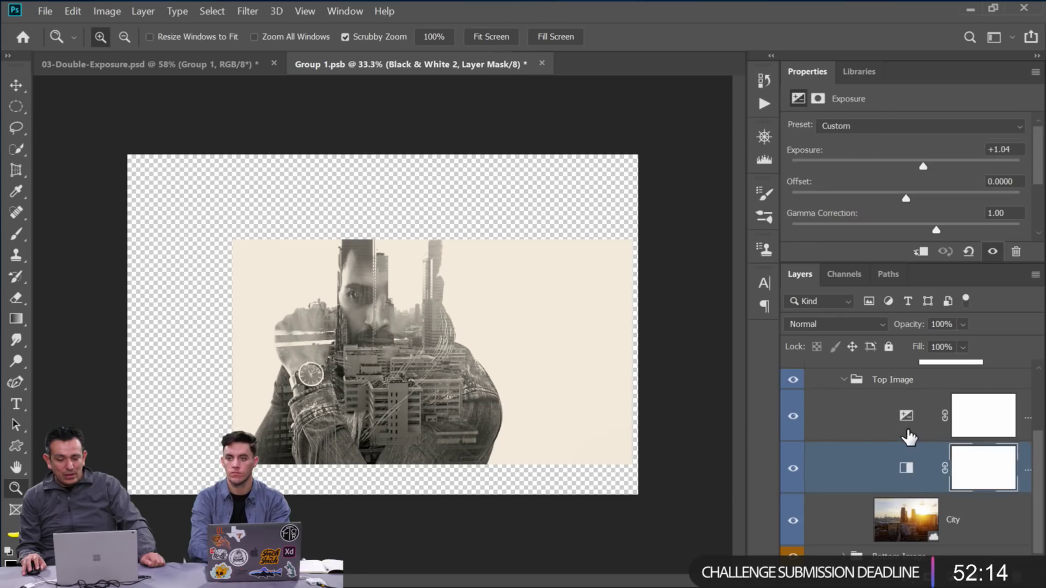
click(909, 433)
drag(922, 168, 935, 166)
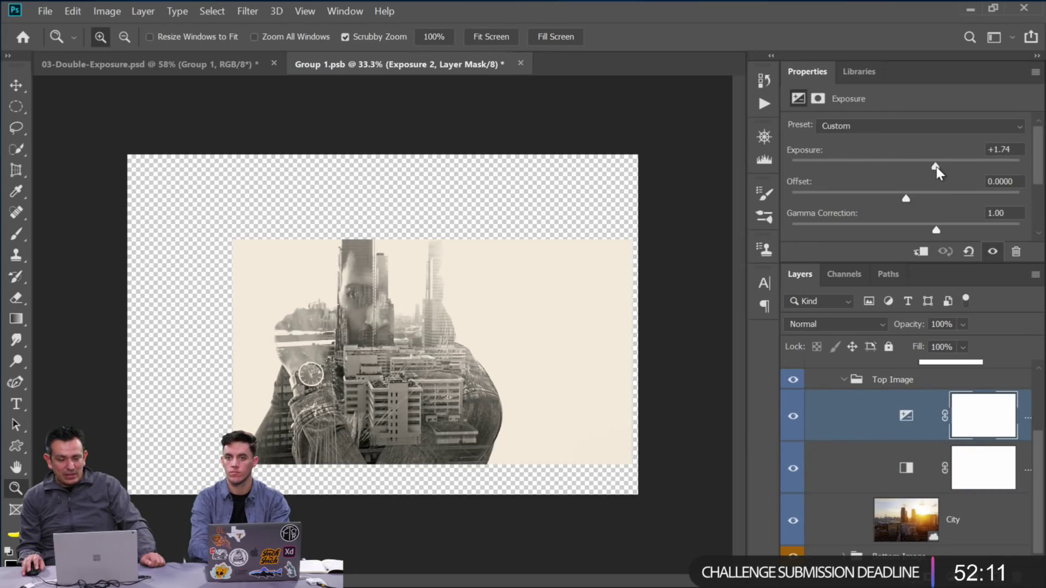
Try moving the City image left inside the Smart Object's contents, and close that document without saving
click(906, 518)
key(v)
drag(425, 380, 344, 386)
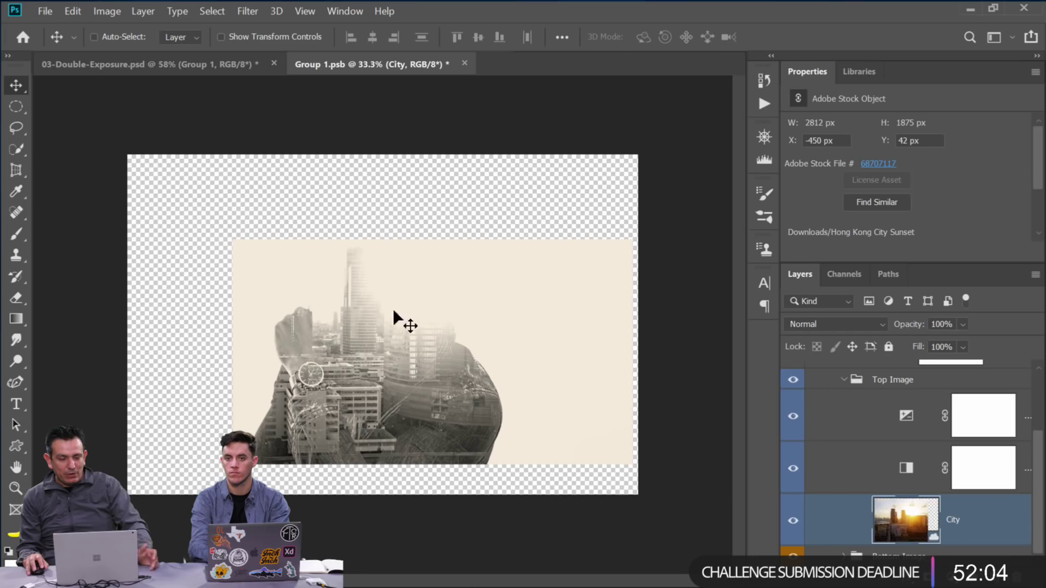
click(464, 63)
click(408, 228)
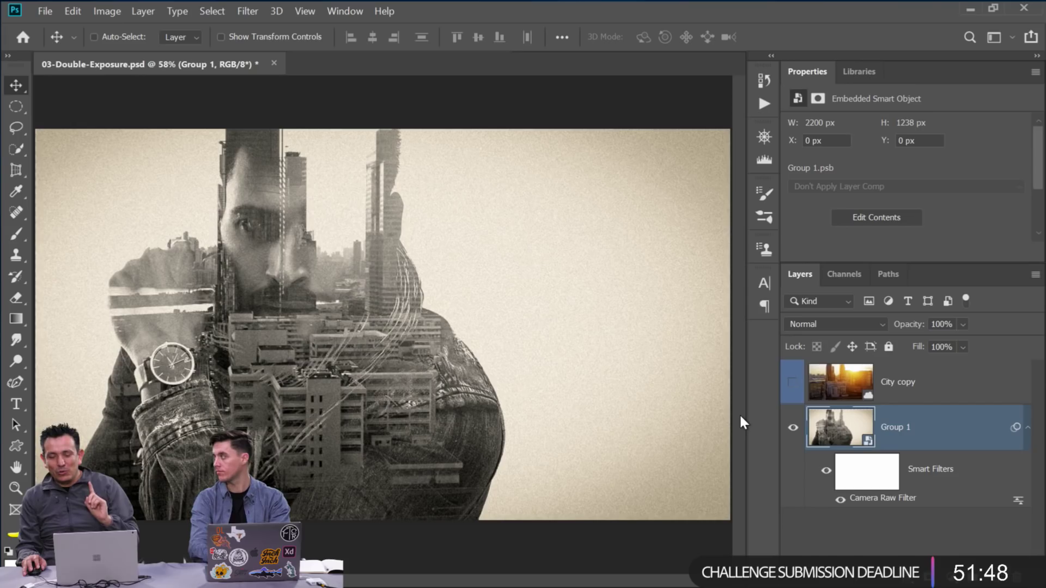
Show the City copy layer and set its blending mode to Normal with 100% opacity
click(791, 384)
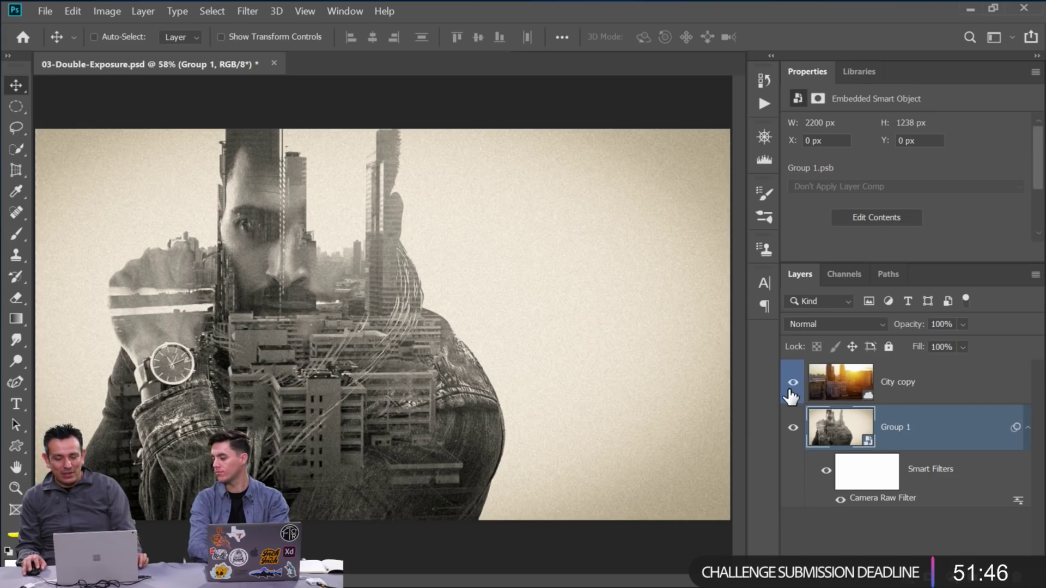
click(845, 395)
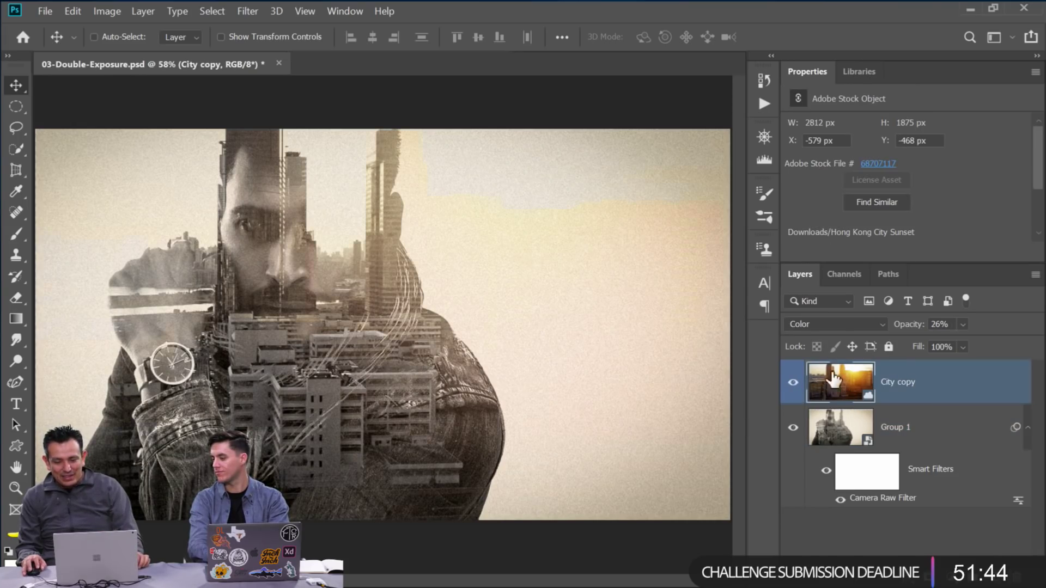
click(833, 323)
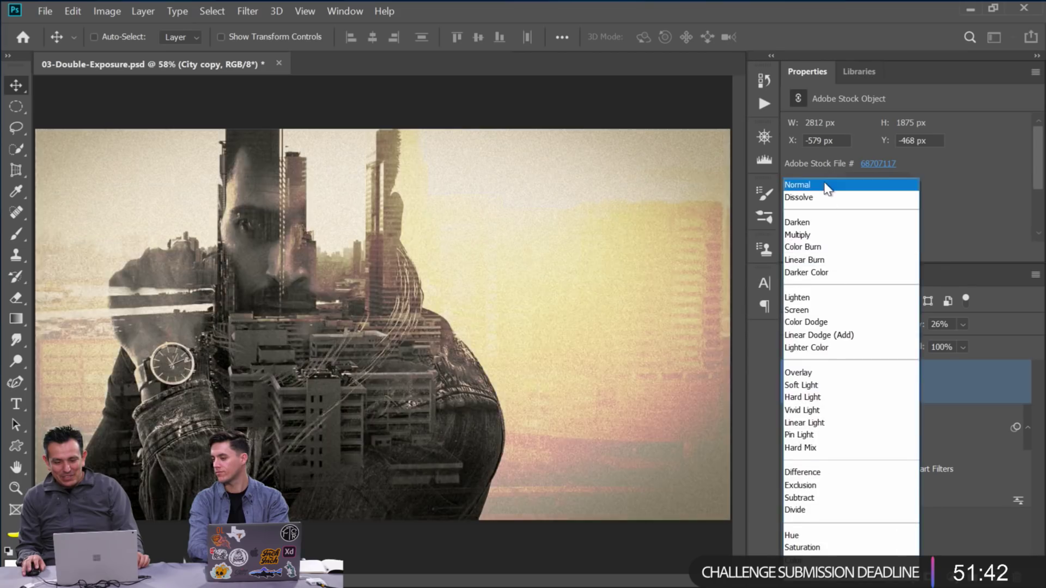
click(824, 183)
drag(903, 332, 1037, 336)
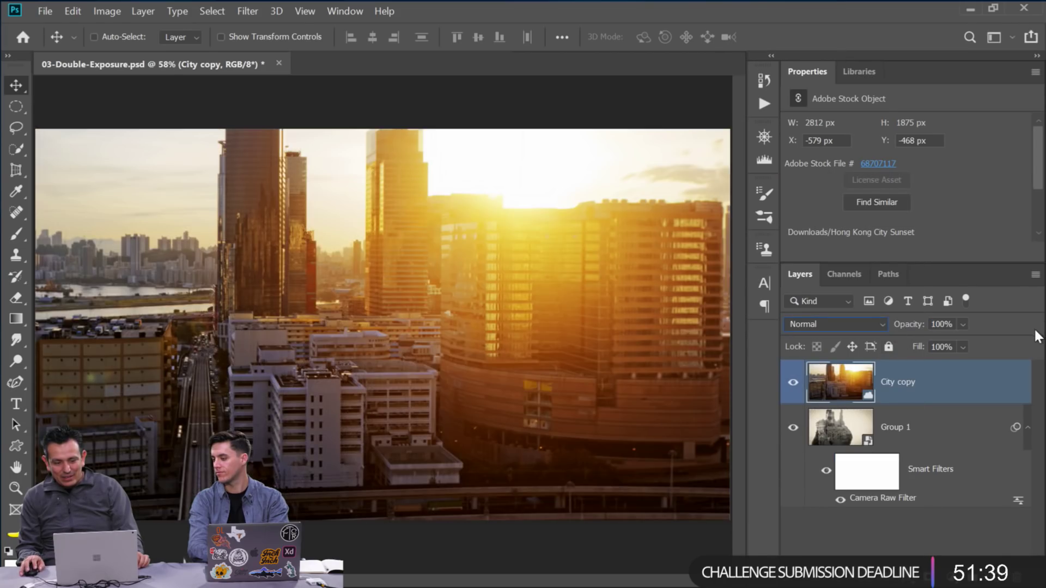
Find the mandala image among the Man search results in Libraries and switch the active library to Downloads
click(859, 71)
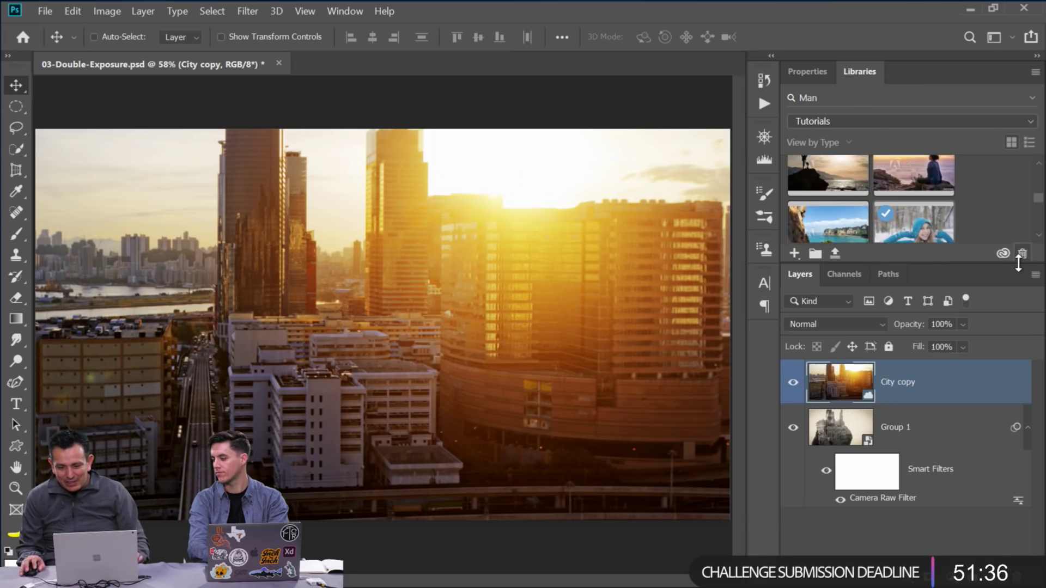
drag(1022, 266, 1019, 402)
scroll(1039, 266, down, 3)
drag(1040, 260, 1038, 188)
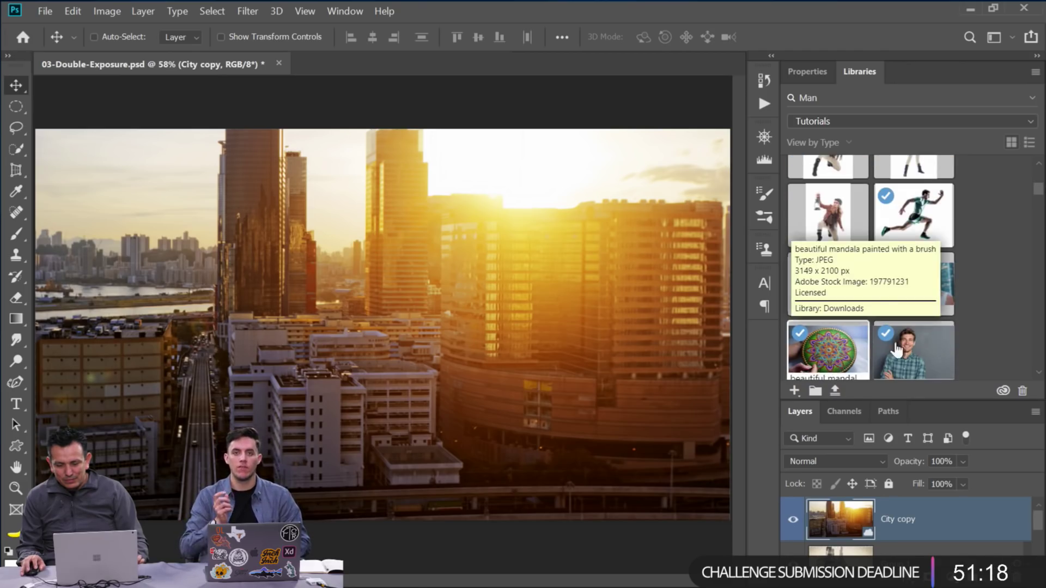
drag(1037, 188, 1041, 175)
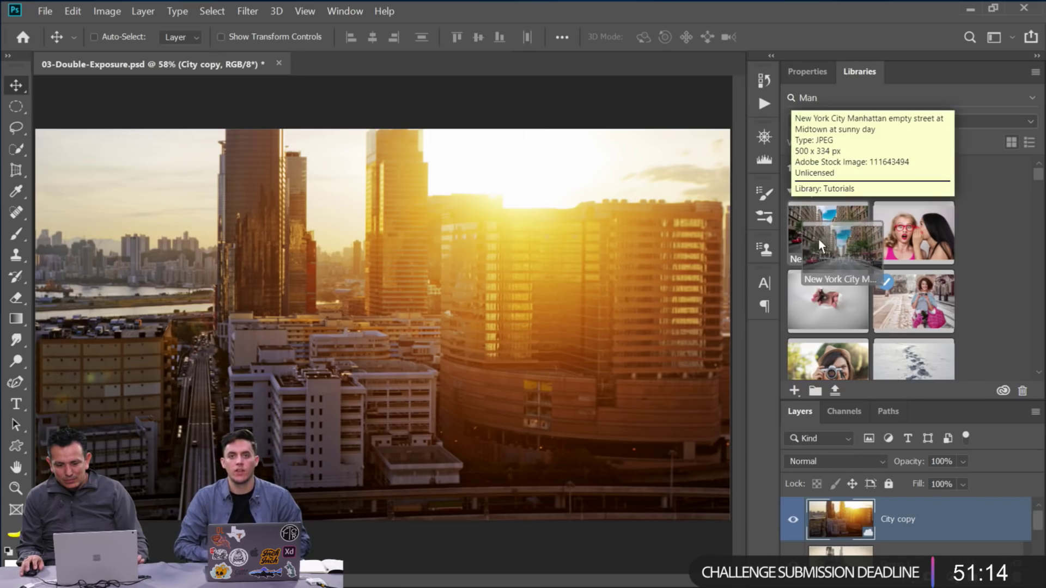
click(834, 127)
click(836, 154)
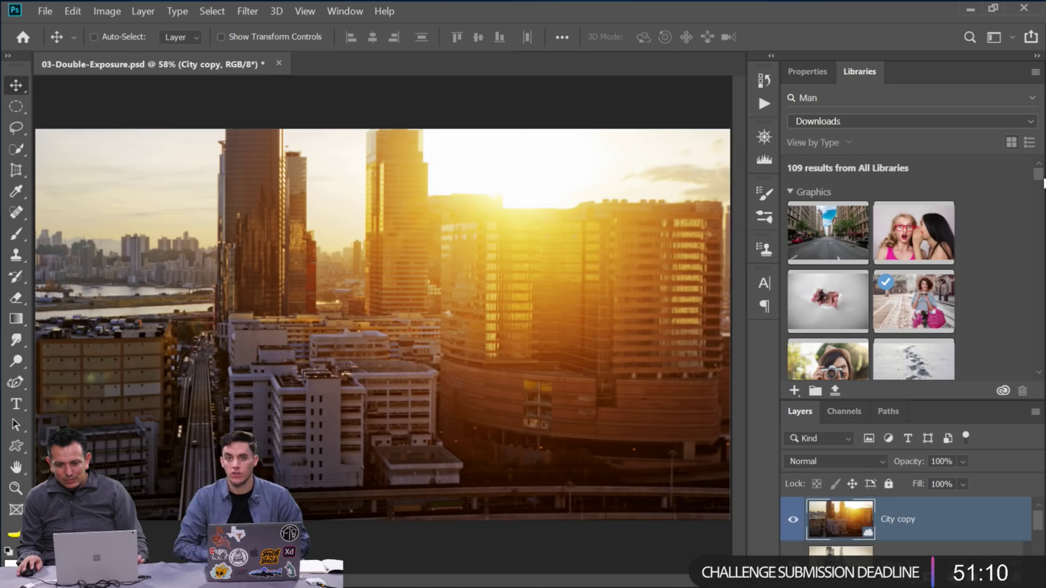
drag(1038, 185, 1040, 206)
Place the "beautiful mandala painted with a brush" image above City copy and scale it to cover the whole canvas
drag(822, 188, 353, 279)
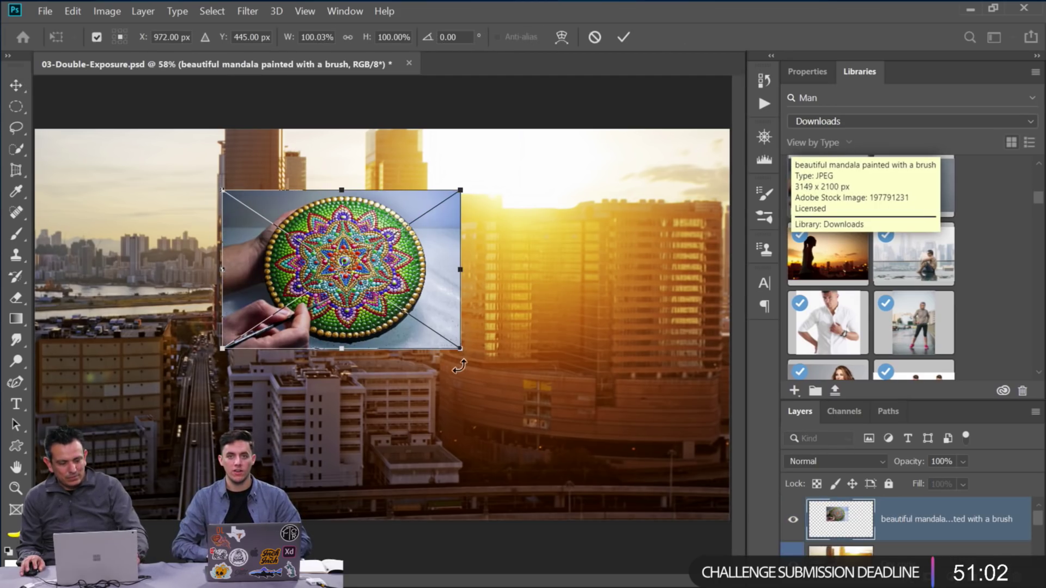
drag(460, 353, 732, 537)
drag(222, 190, 3, 101)
drag(496, 286, 494, 316)
key(Return)
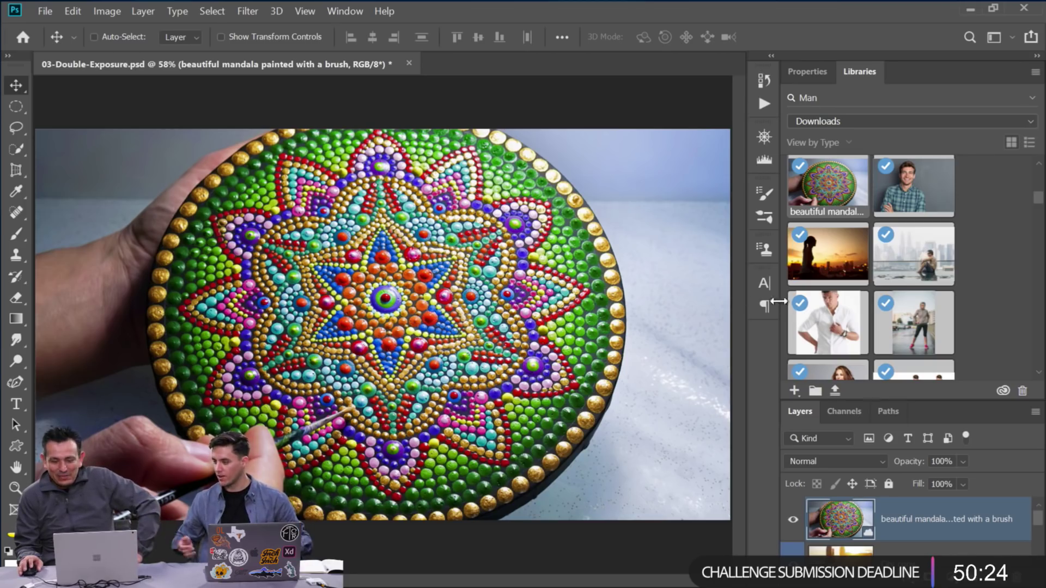
Add a Black & White adjustment layer above the mandala layer
drag(933, 402, 942, 250)
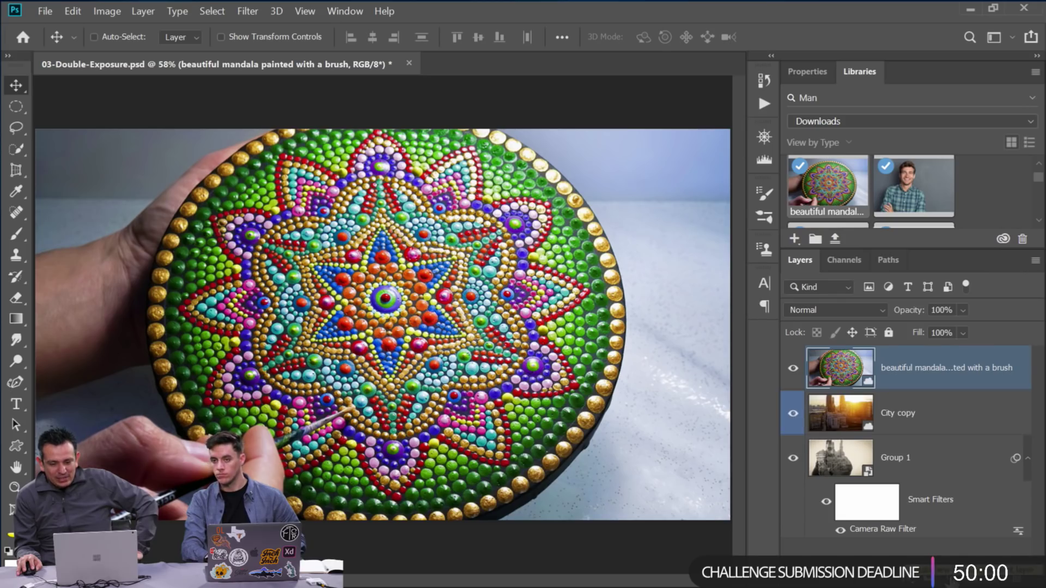
click(950, 581)
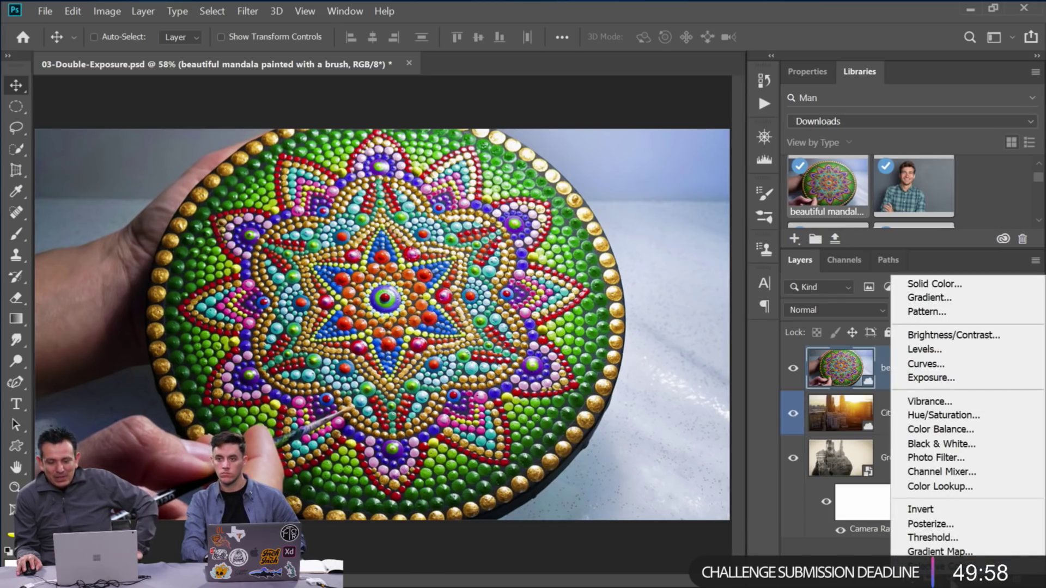
click(950, 580)
click(950, 581)
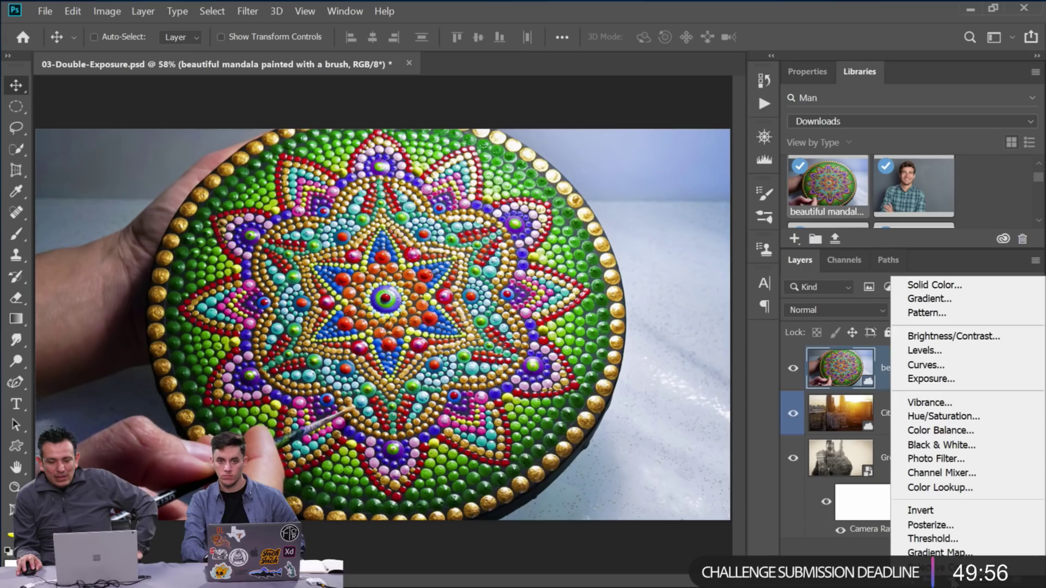
click(978, 445)
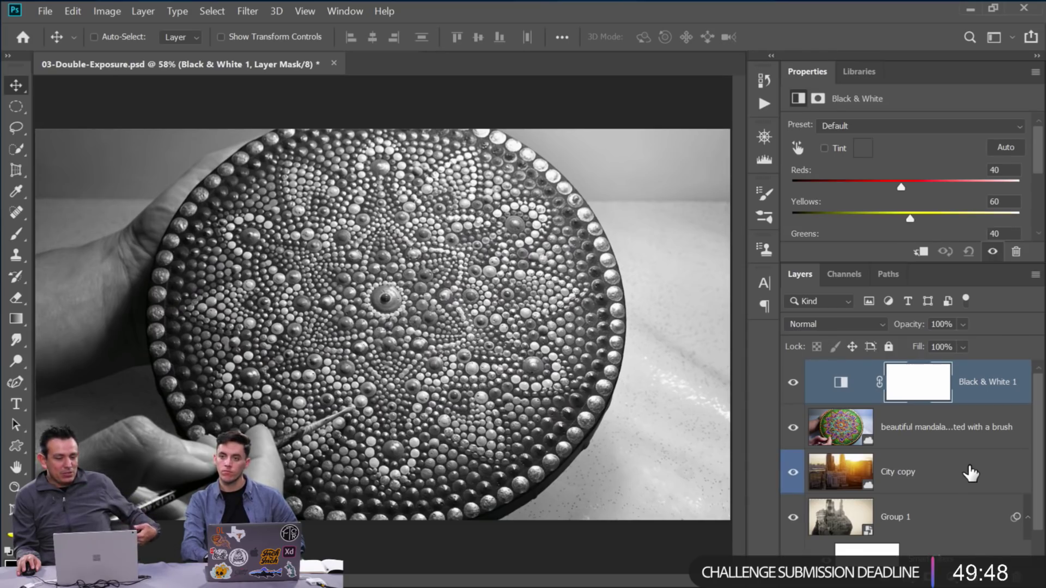
Try setting the Black & White adjustment's Greens to -94, Yellows to 90 and Reds to 146
drag(976, 263, 952, 415)
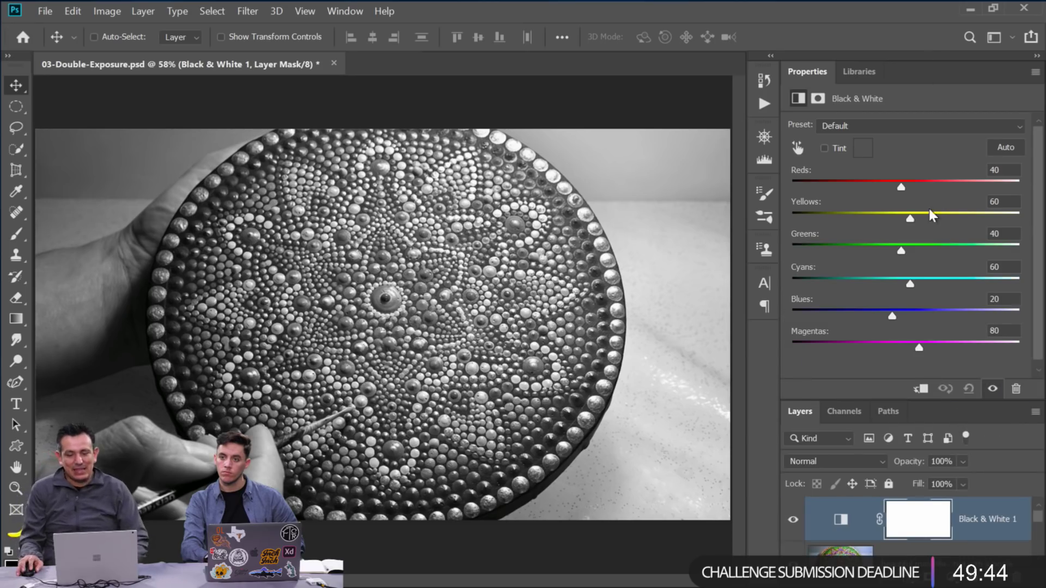
drag(902, 248, 803, 244)
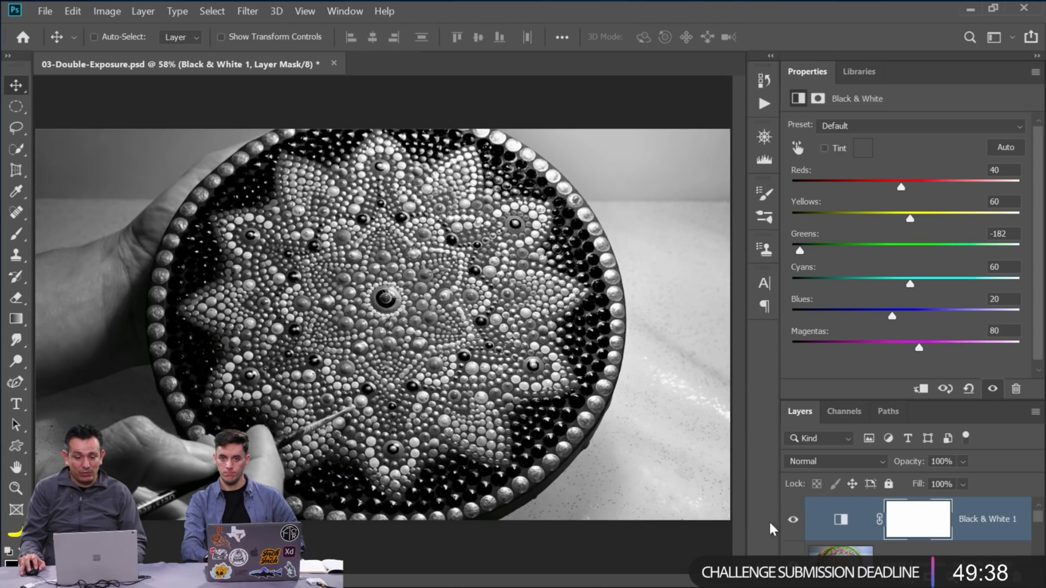
click(792, 519)
drag(810, 252, 873, 257)
mouse_move(906, 221)
mouse_down()
mouse_move(965, 222)
mouse_move(910, 218)
mouse_move(954, 221)
mouse_move(924, 221)
mouse_up()
drag(900, 187, 949, 187)
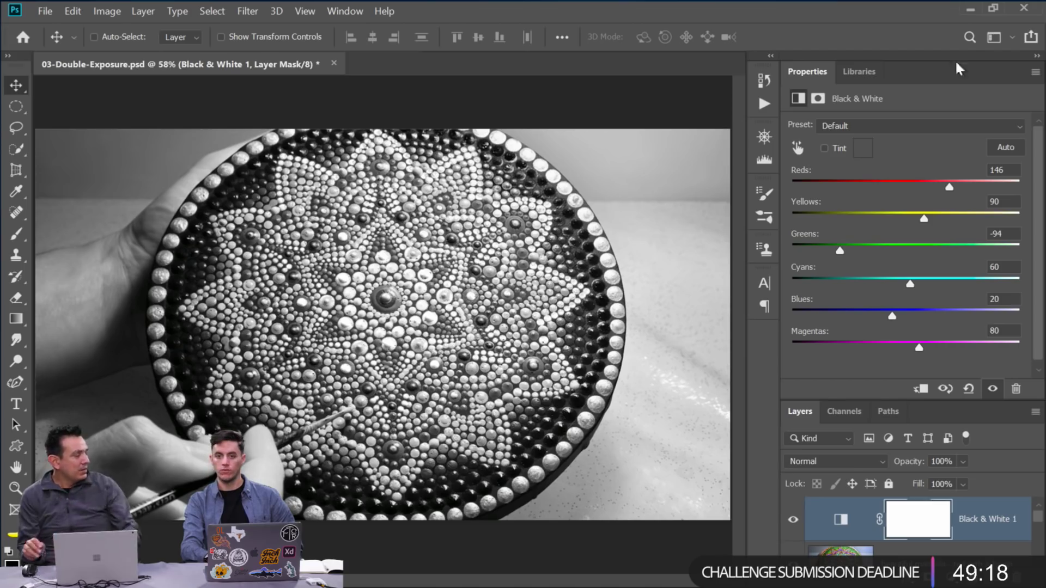
click(811, 461)
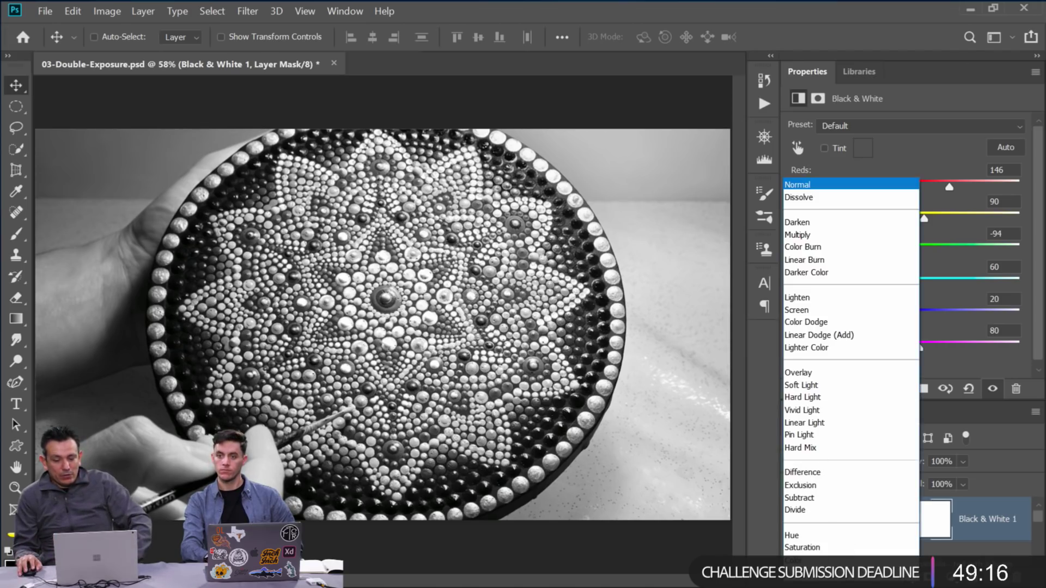
key(Escape)
key(n)
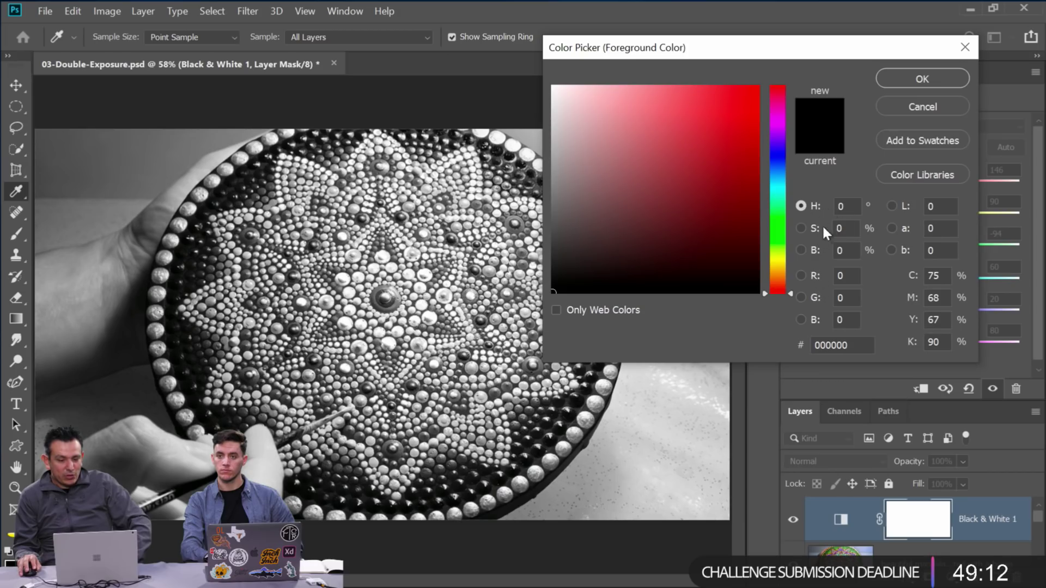
click(914, 109)
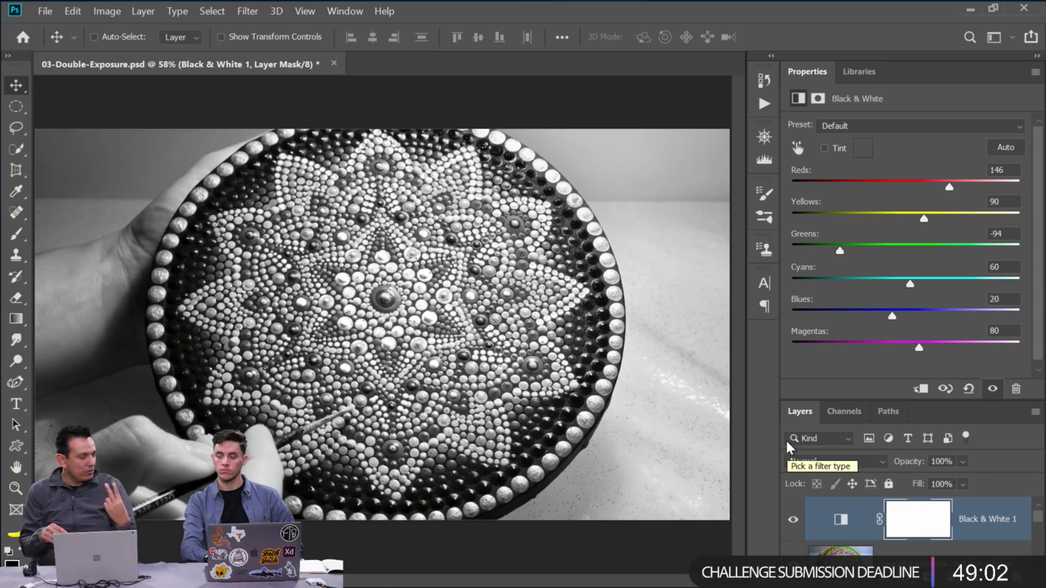
Set the Black & White 1 layer's blending mode to Luminosity and compare the image with the layer hidden and shown
click(807, 466)
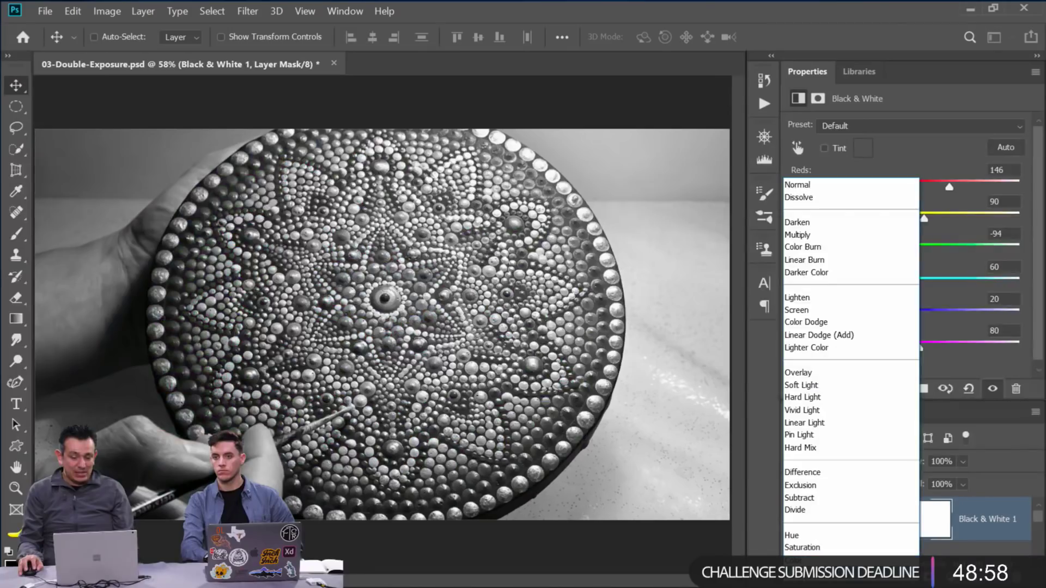
click(806, 573)
click(793, 520)
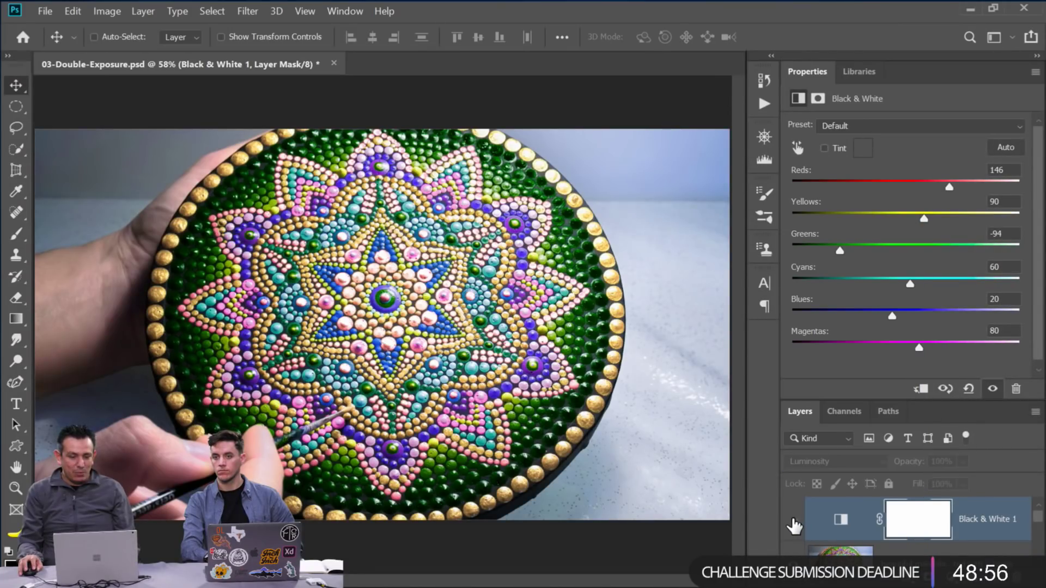
click(793, 520)
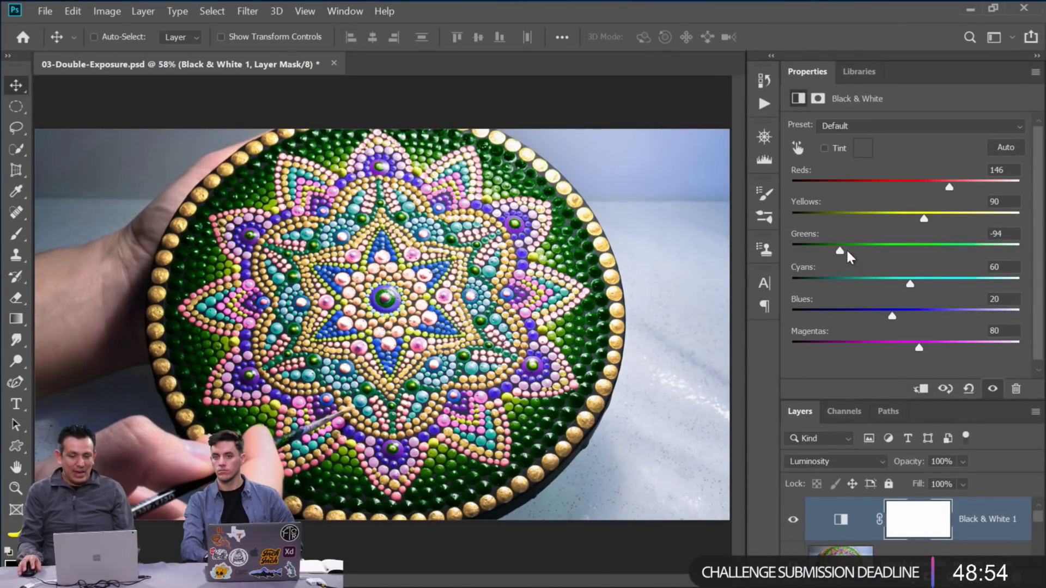
Try the Black & White adjustment with Reds at 83 and Greens at 300
mouse_move(856, 252)
mouse_down()
mouse_move(948, 258)
mouse_move(837, 257)
mouse_move(916, 260)
mouse_move(868, 252)
mouse_up()
drag(948, 187, 921, 186)
drag(866, 251, 1022, 262)
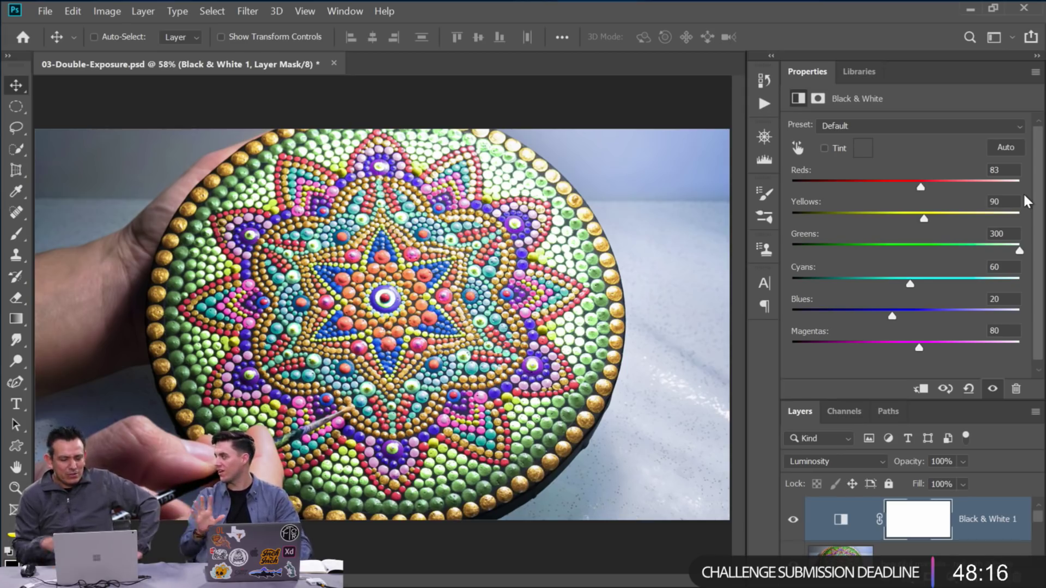
Delete the Black & White 1 adjustment layer and select the mandala layer
drag(840, 526, 975, 548)
click(937, 520)
drag(937, 399, 940, 337)
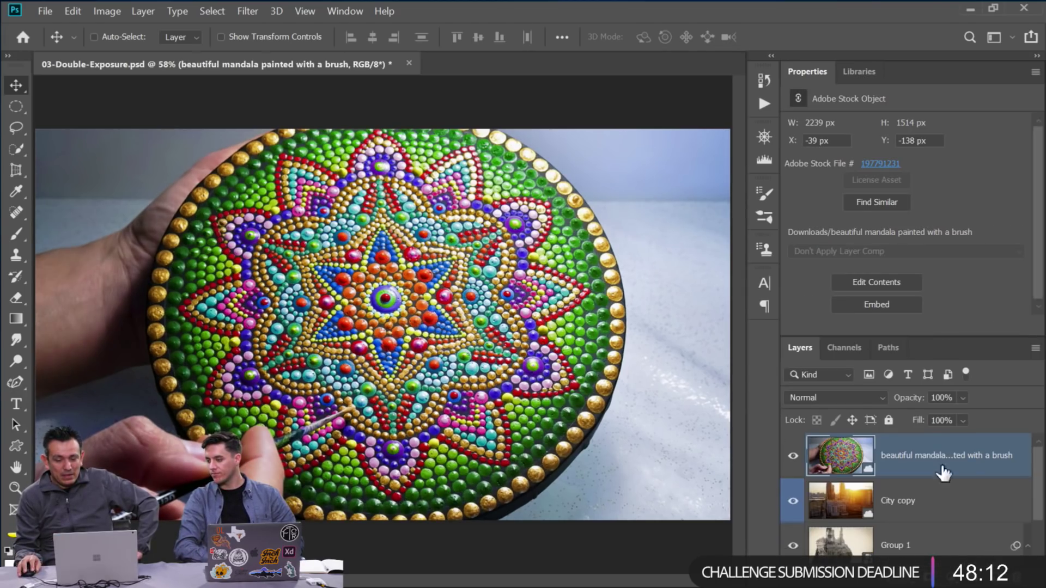
Open the Camera Raw Filter for the mandala layer and show its HSL luminance adjustments
click(255, 9)
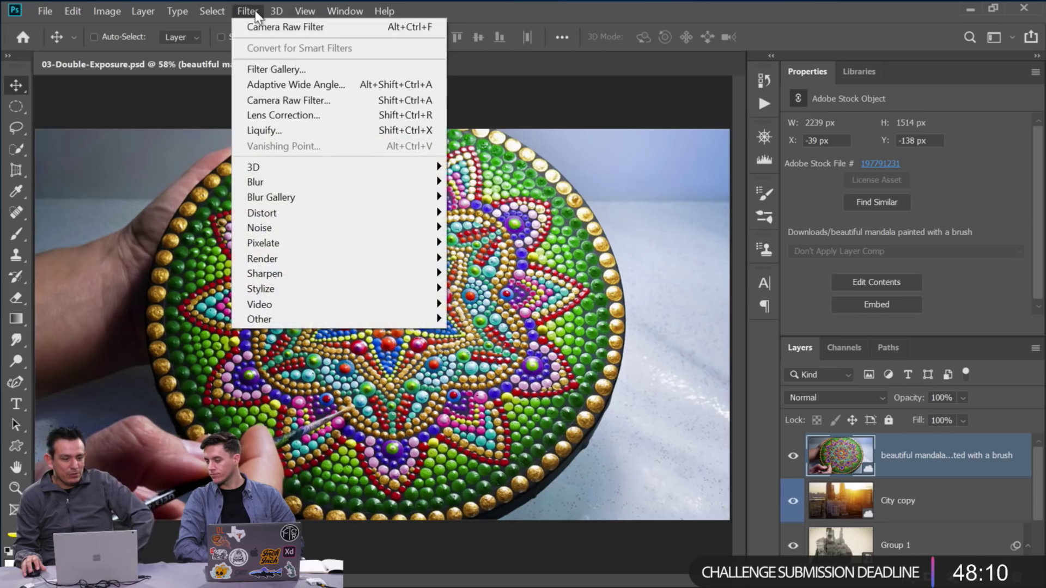
click(283, 99)
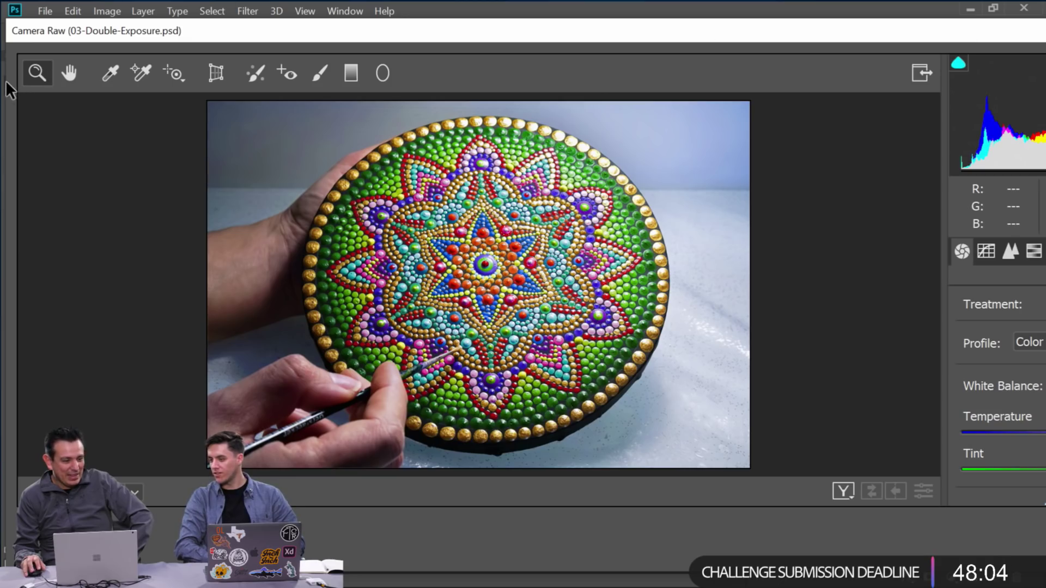
drag(7, 20, 399, 42)
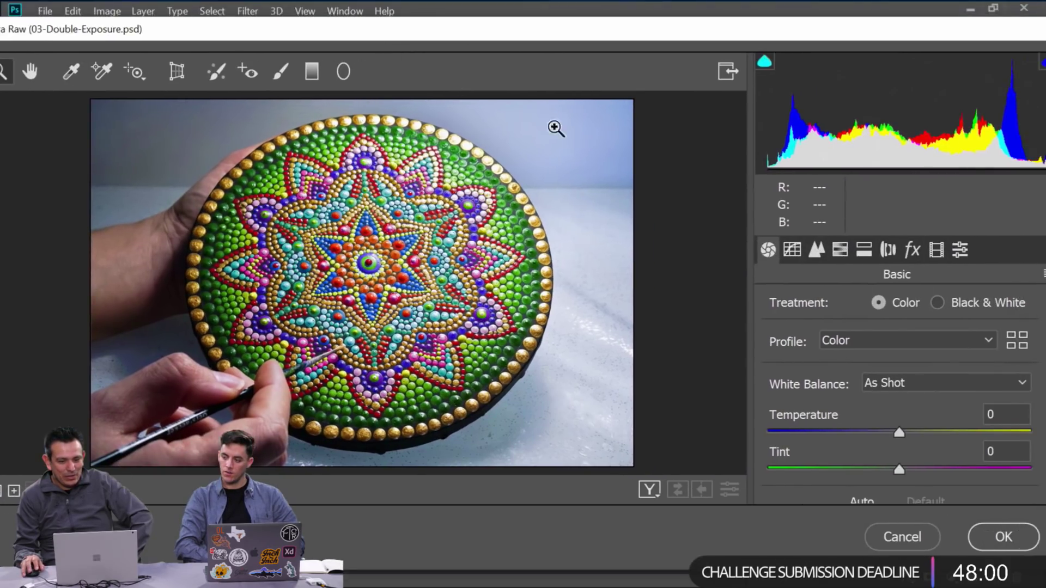
click(838, 249)
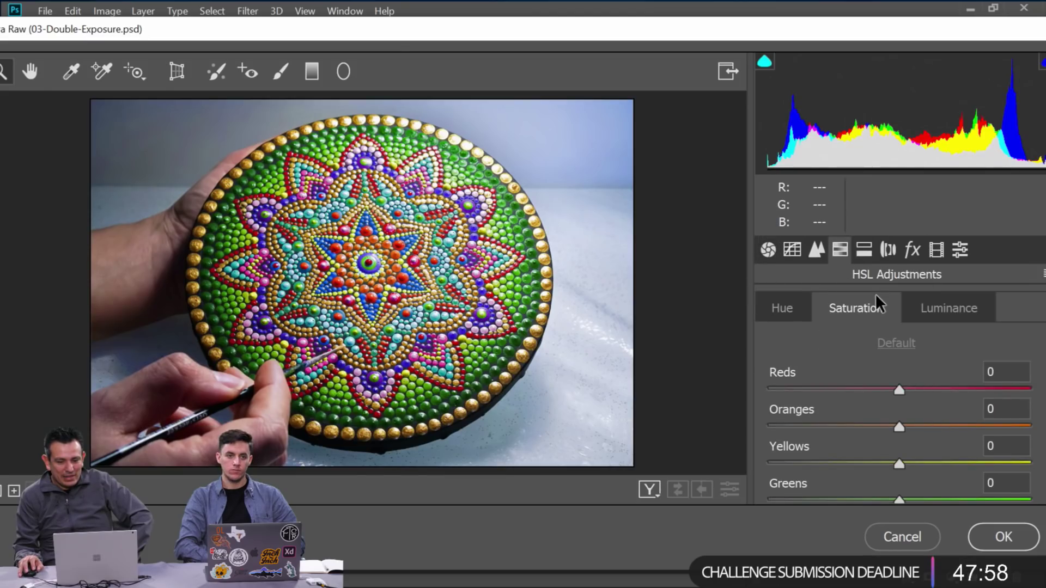
click(955, 315)
scroll(1009, 387, down, 3)
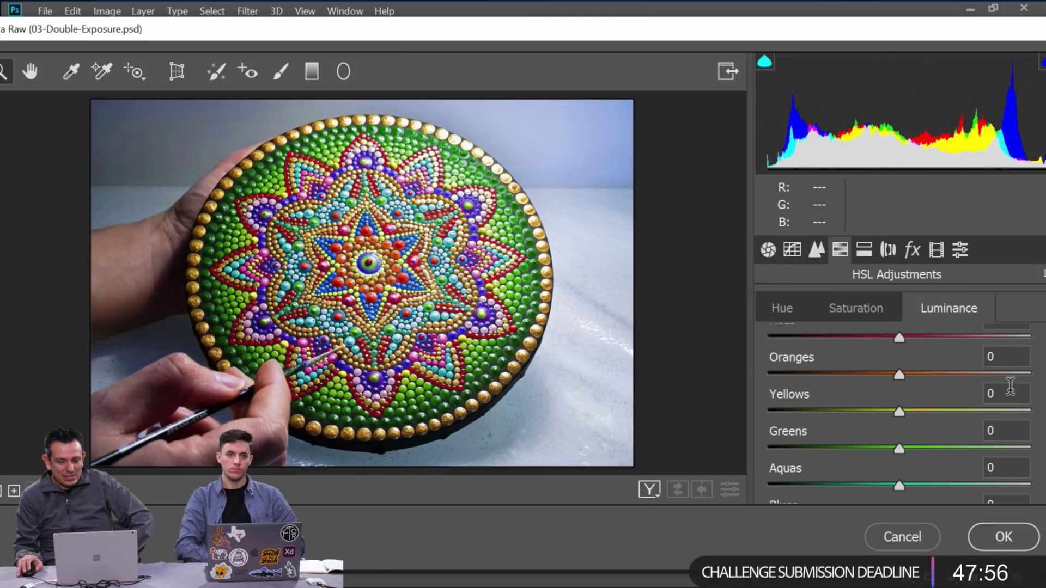
scroll(980, 391, down, 3)
scroll(975, 411, up, 8)
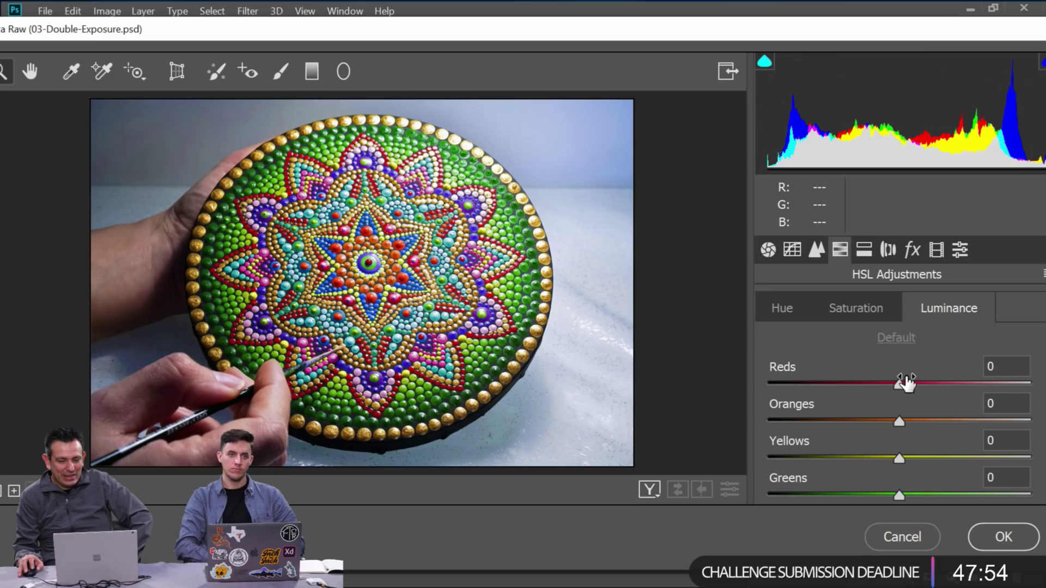
Try changing the luminance of the Reds and Greens in Camera Raw, and cancel the filter
drag(797, 383, 995, 383)
drag(916, 493, 808, 496)
click(920, 541)
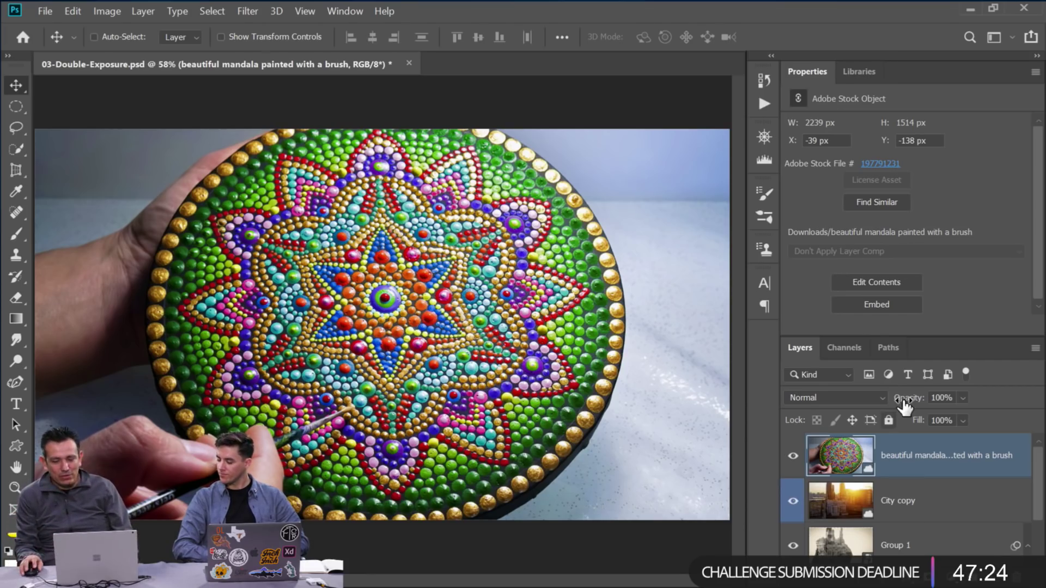
Add a Black & White adjustment layer above the mandala with Greens at -91 and the Luminosity blending mode
drag(909, 400, 988, 406)
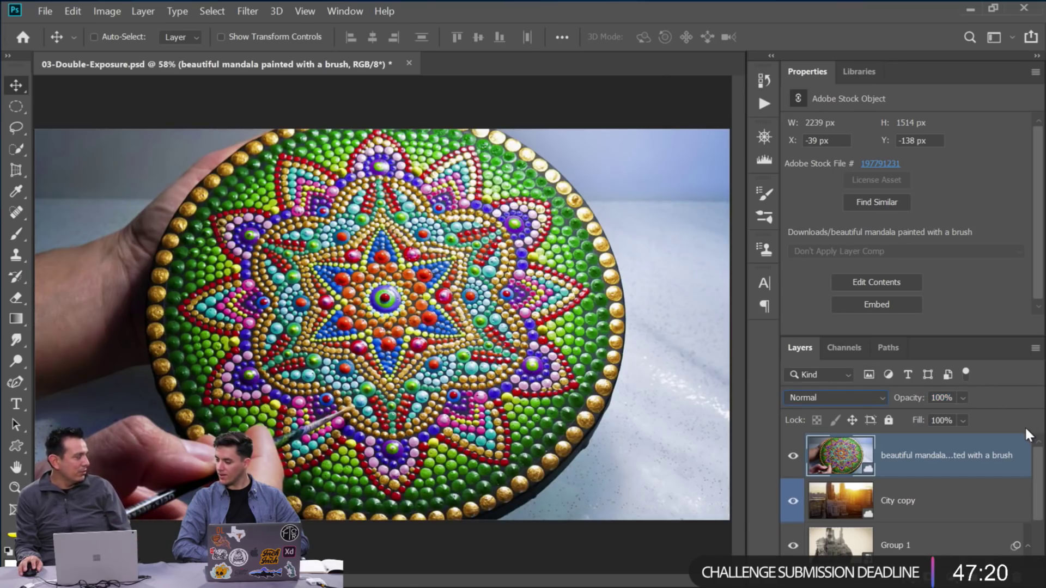
click(951, 580)
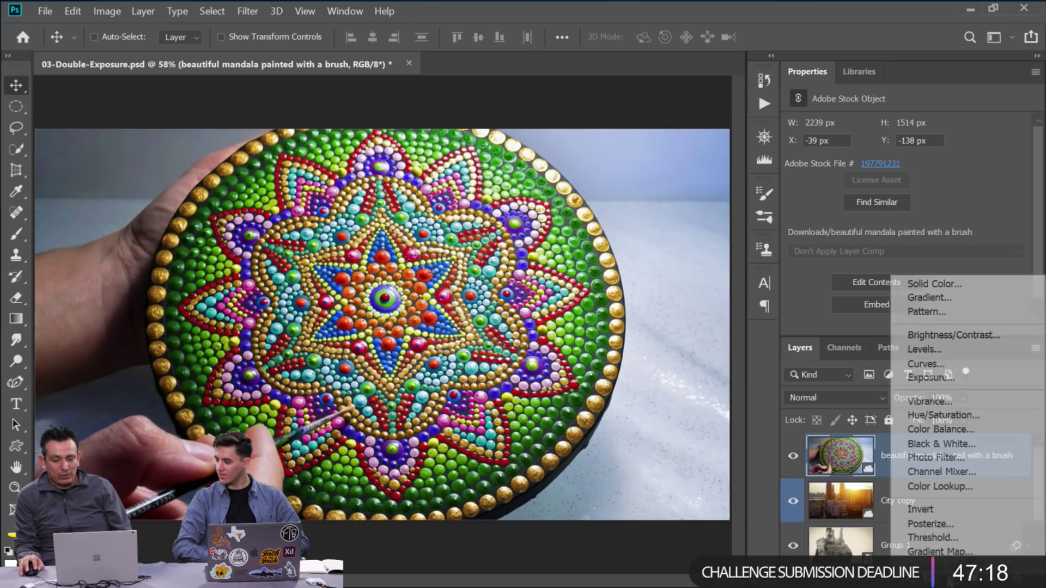
click(957, 445)
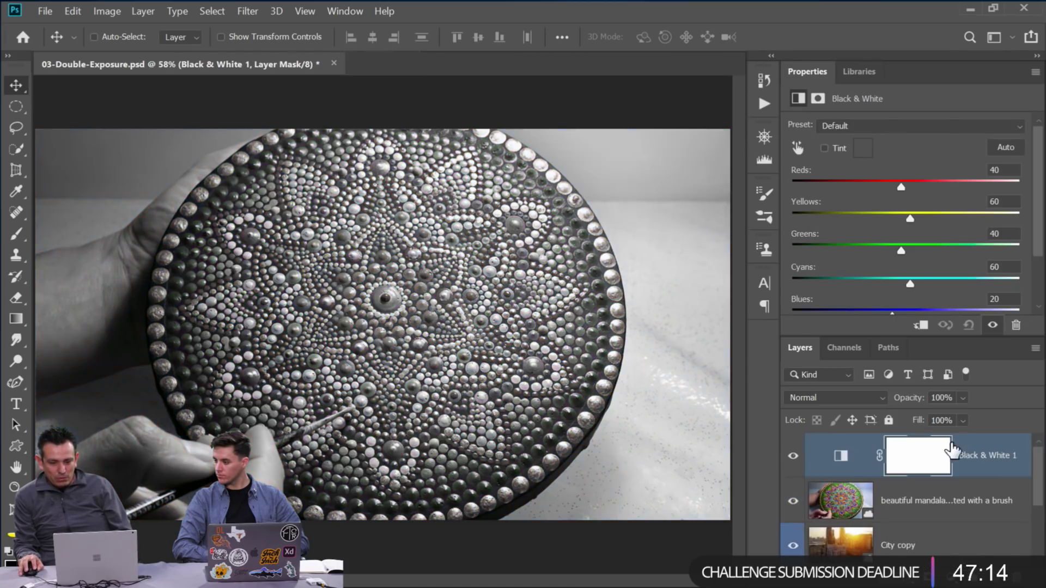
drag(901, 251, 841, 250)
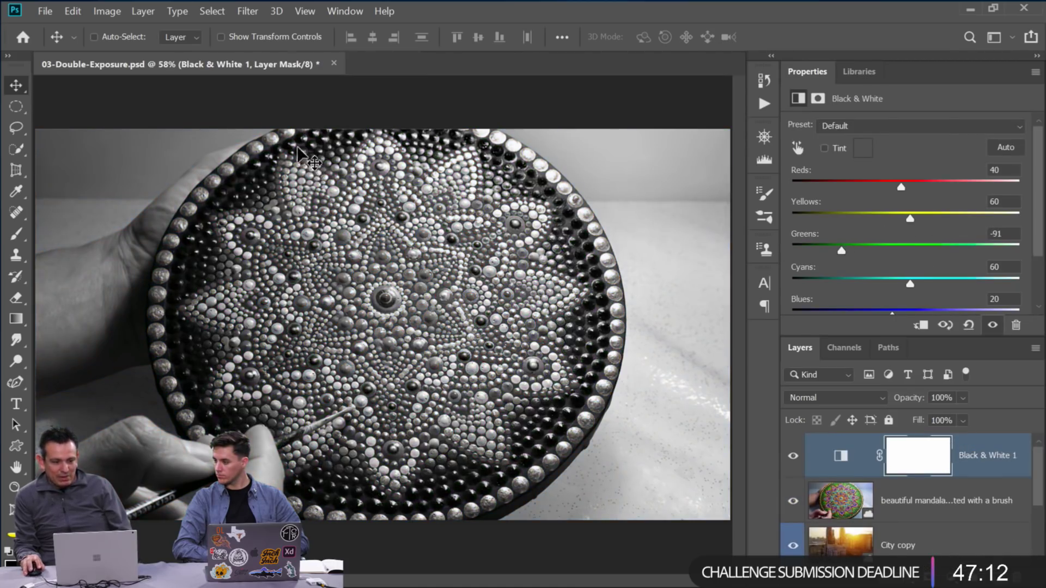
click(15, 107)
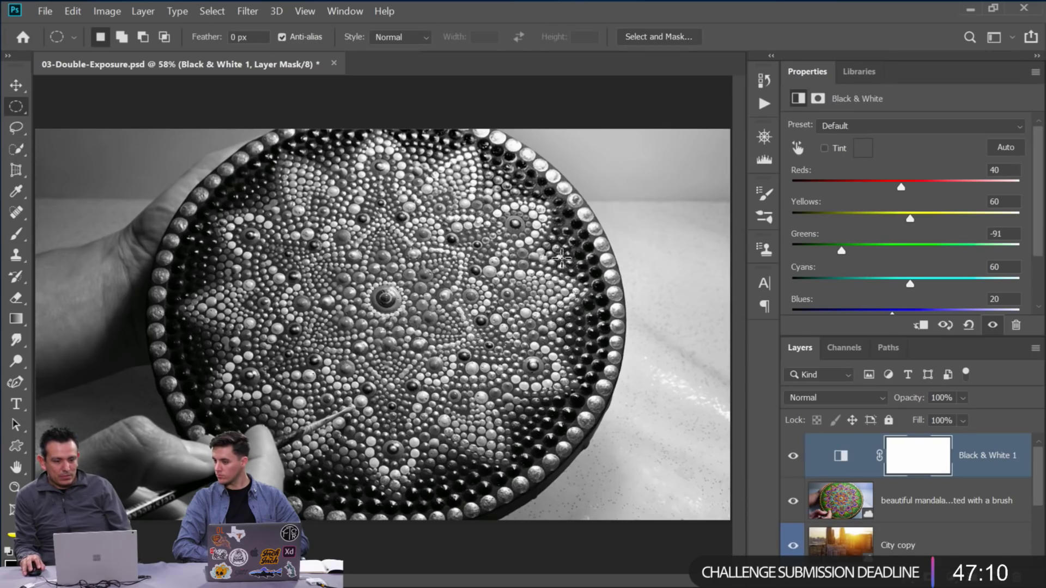
click(836, 397)
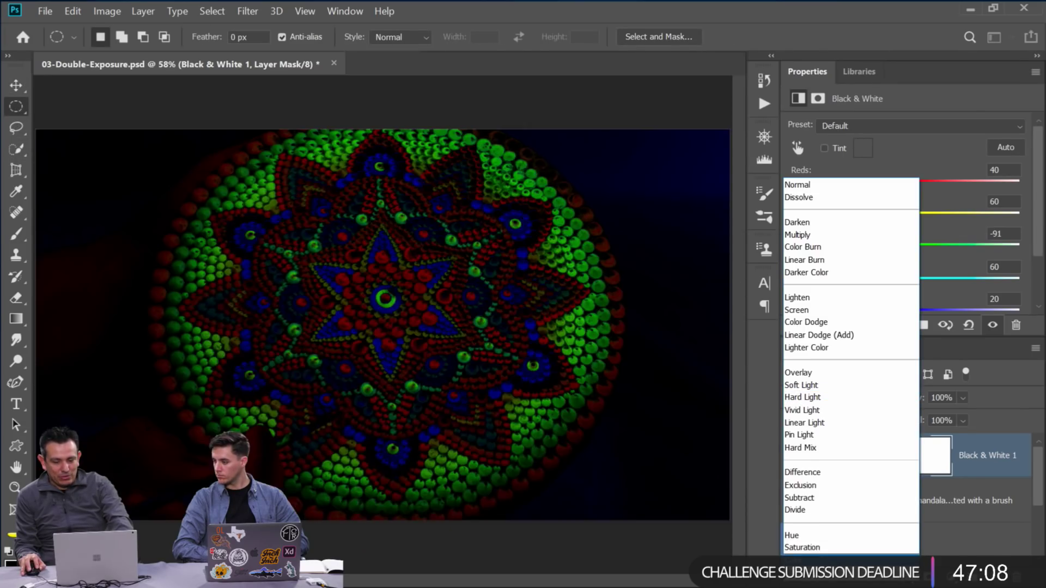
click(812, 560)
Mask the Black & White 1 layer with an elliptical selection around the mandala plate and set its Reds to 151
drag(195, 149, 627, 533)
right_click(880, 467)
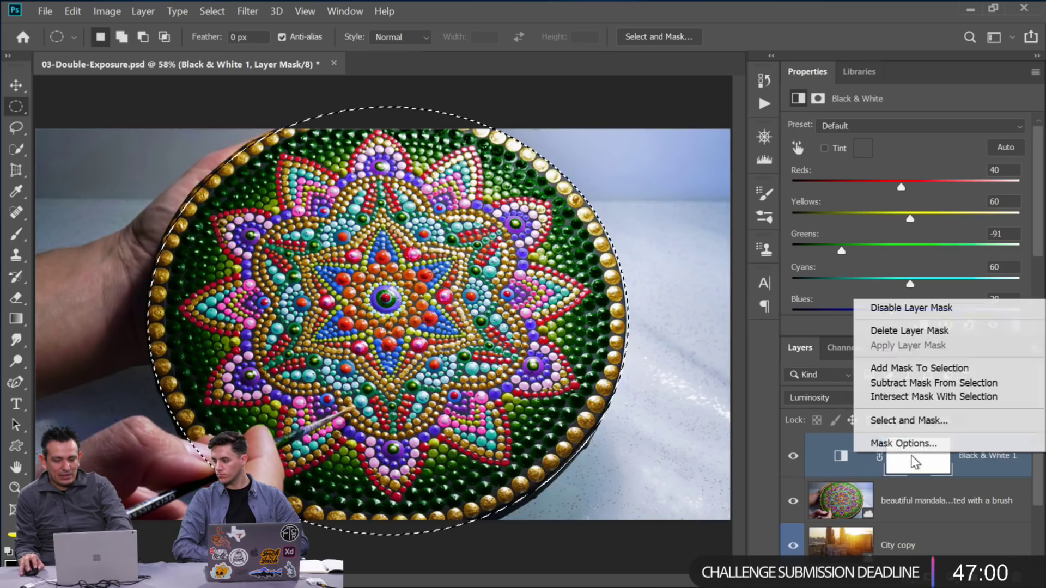
click(921, 331)
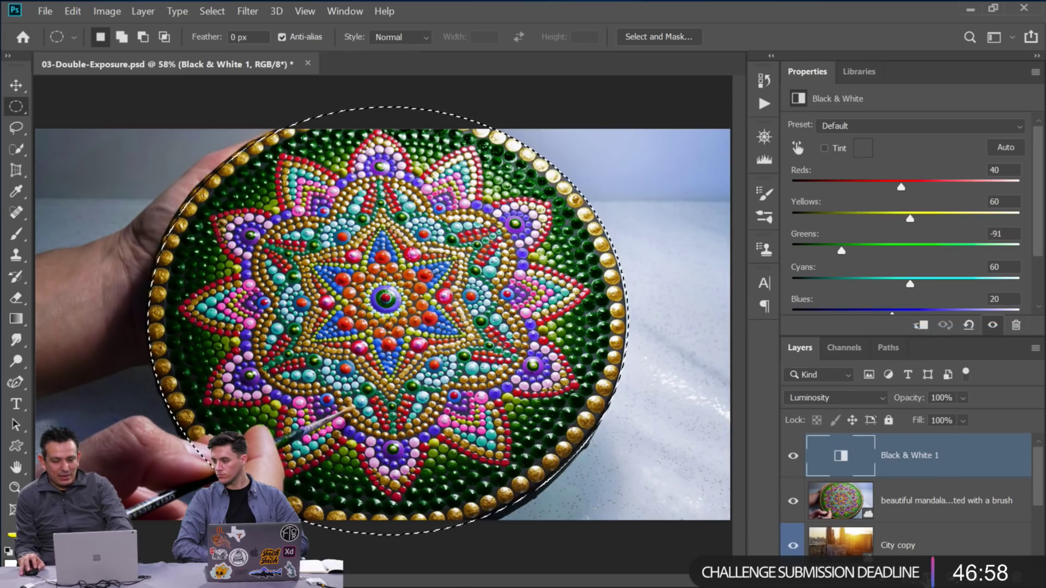
key(ctrl+d)
key(ctrl+z)
click(792, 457)
click(792, 456)
click(840, 456)
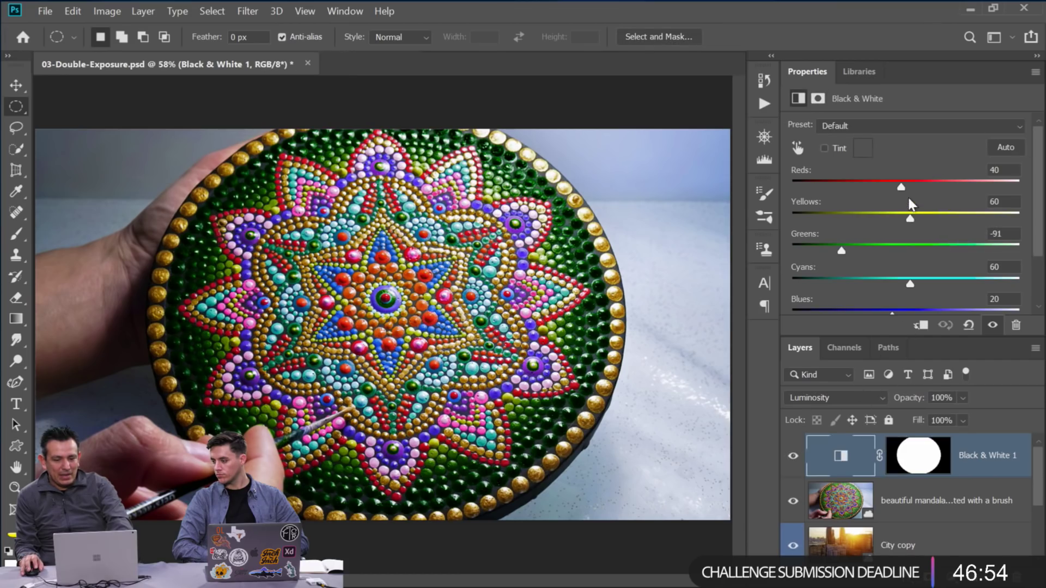
drag(904, 186, 951, 187)
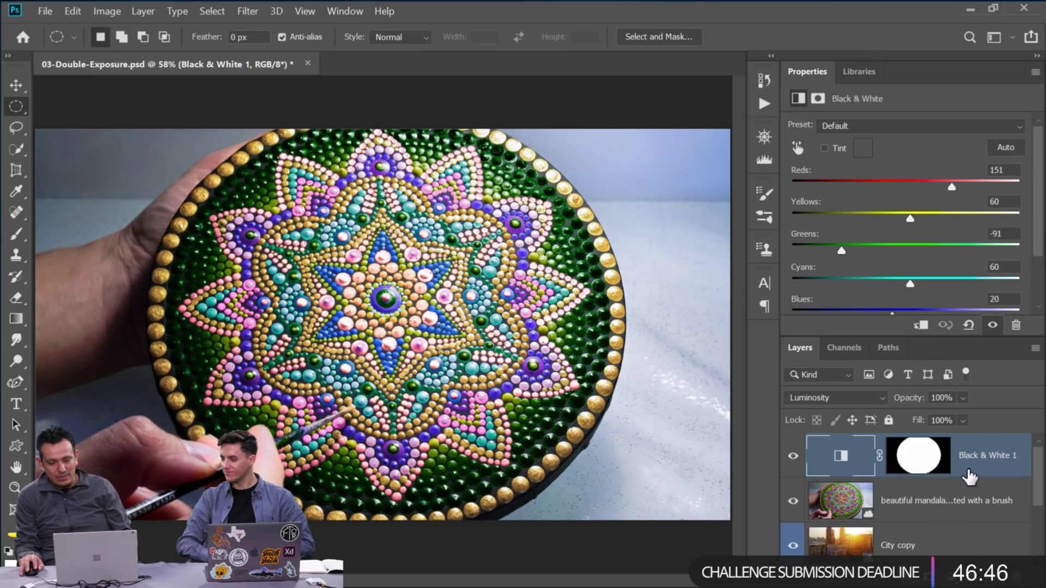
Delete the Black & White 1 adjustment layer and the mandala photo layer
drag(977, 477, 989, 553)
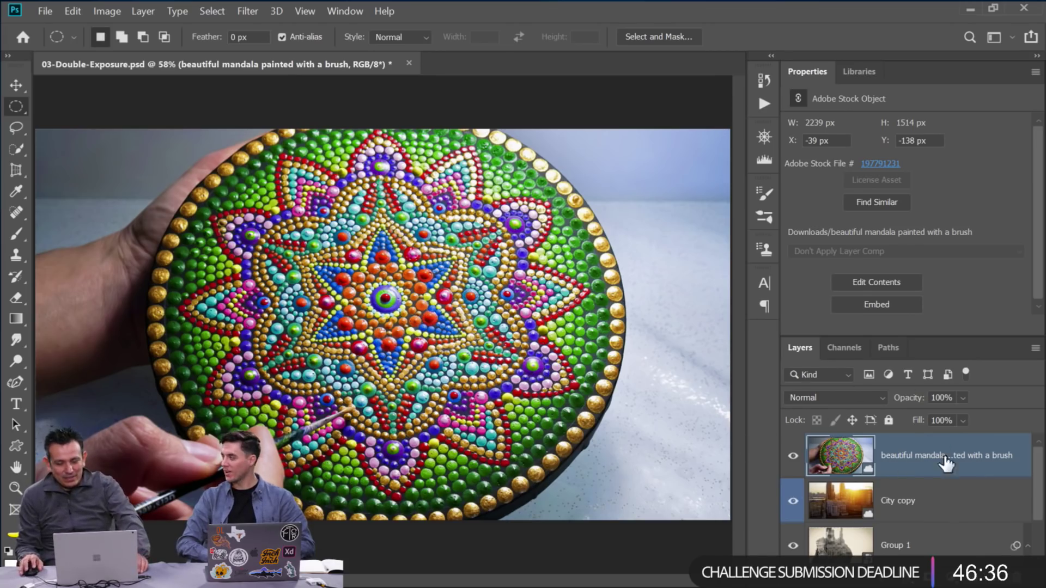
scroll(949, 553, down, 1)
scroll(949, 551, up, 1)
scroll(1023, 534, down, 1)
scroll(1030, 512, up, 1)
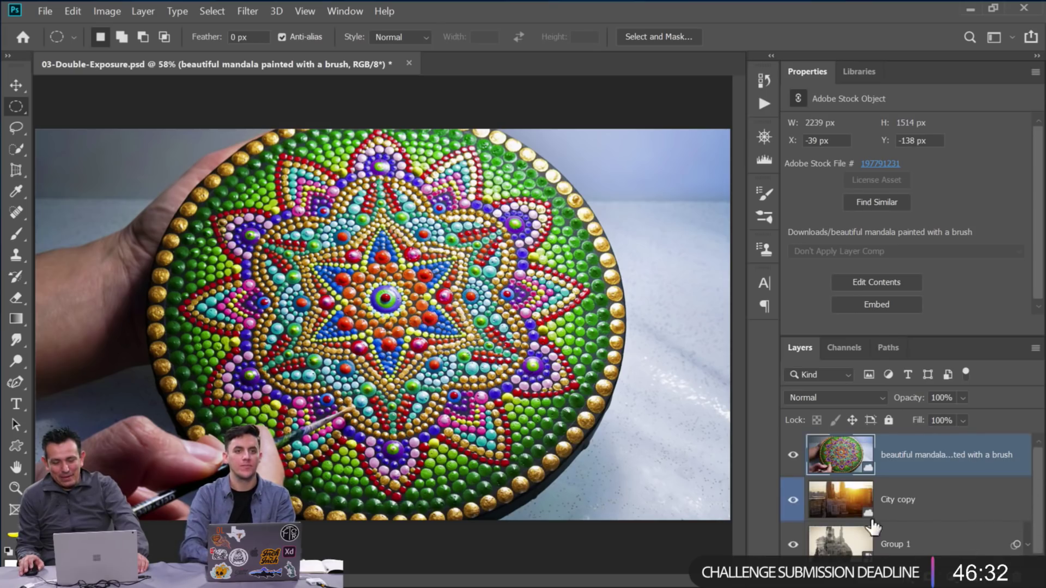
key(Delete)
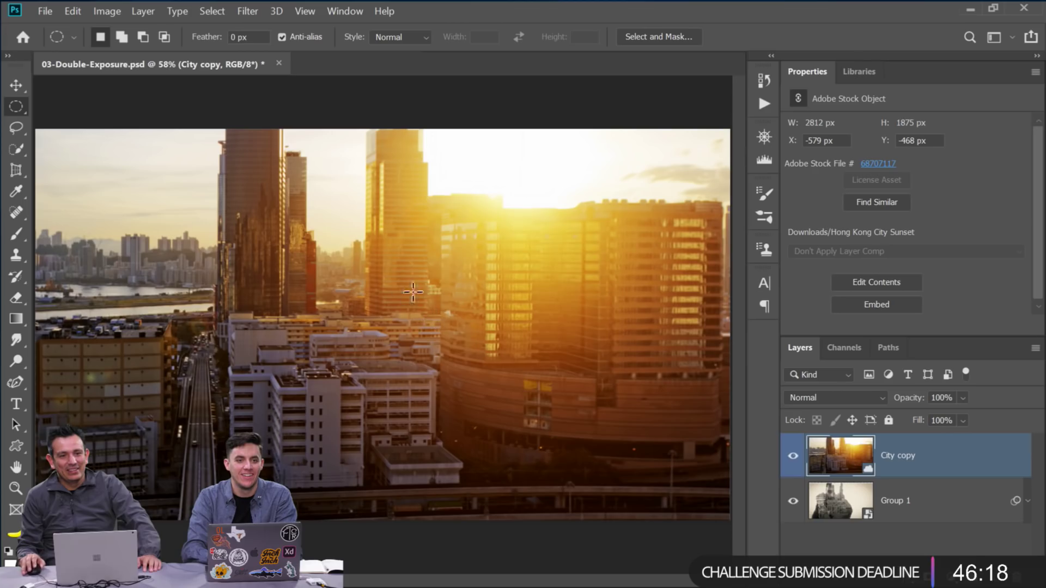
Close 03-Double-Exposure.psd without saving its changes and open 04-window-reflection-starter.psd
click(279, 63)
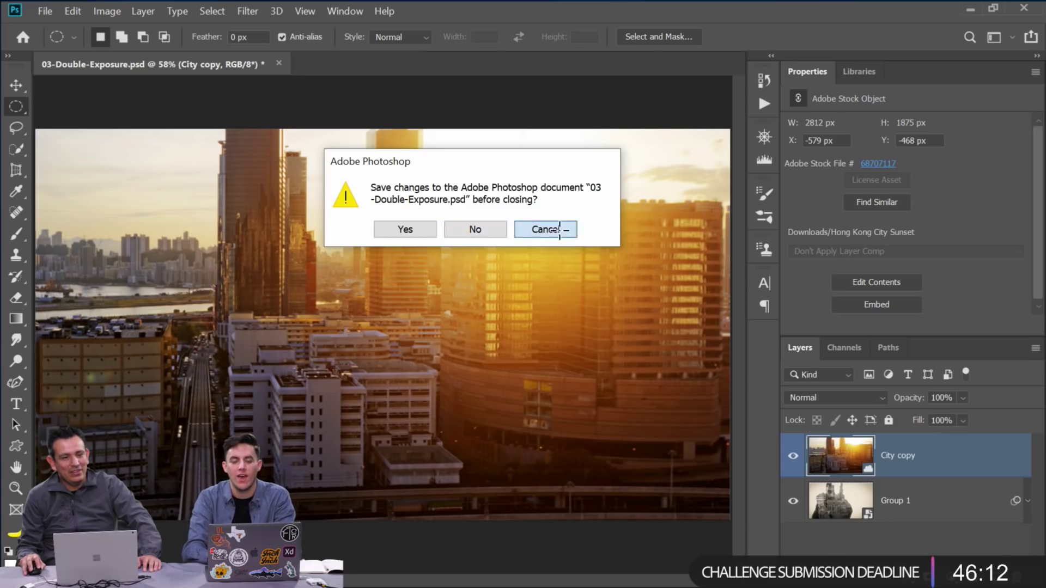
click(558, 231)
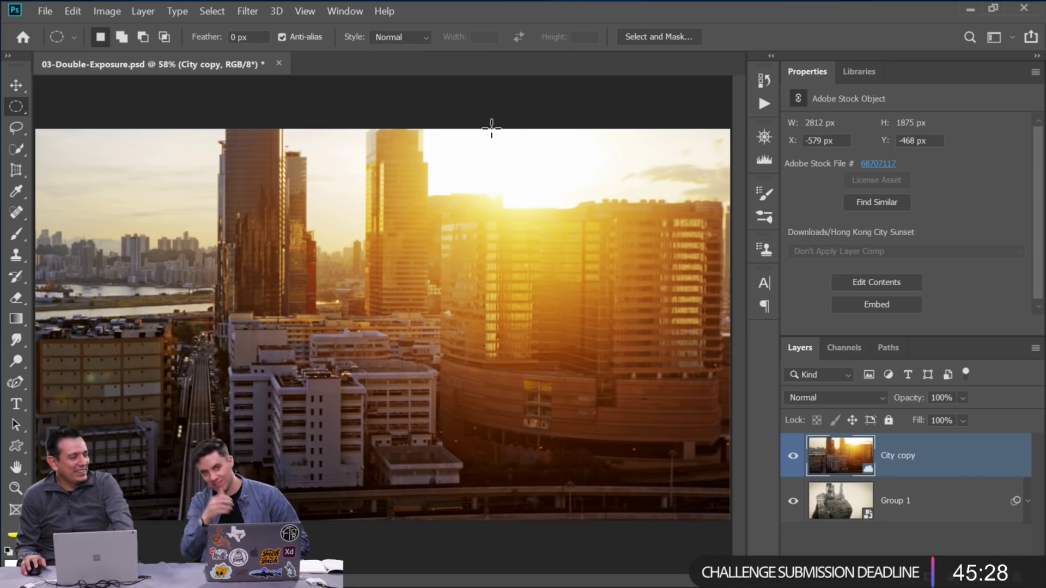
click(279, 63)
click(474, 230)
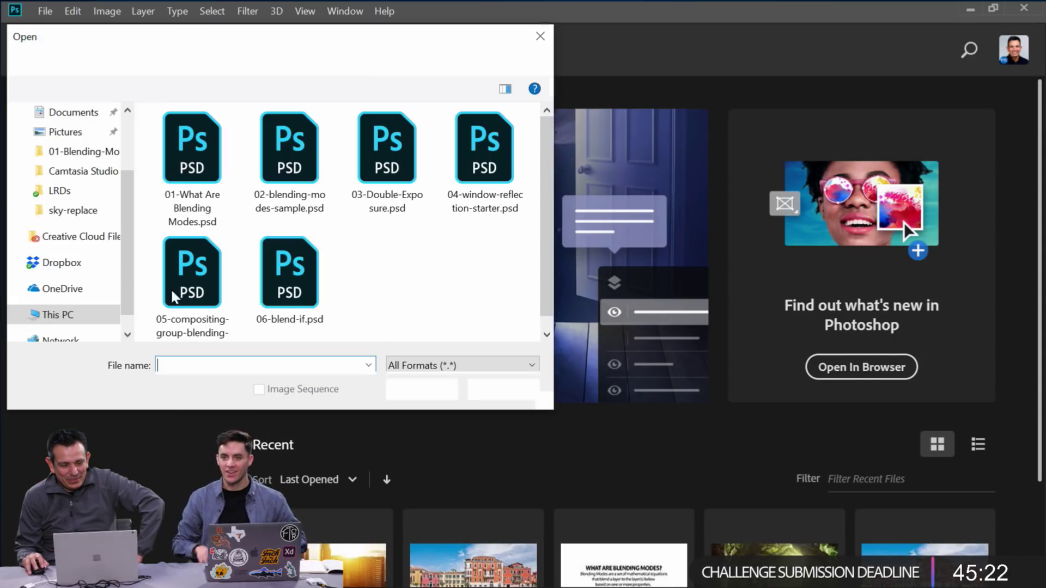
double_click(485, 163)
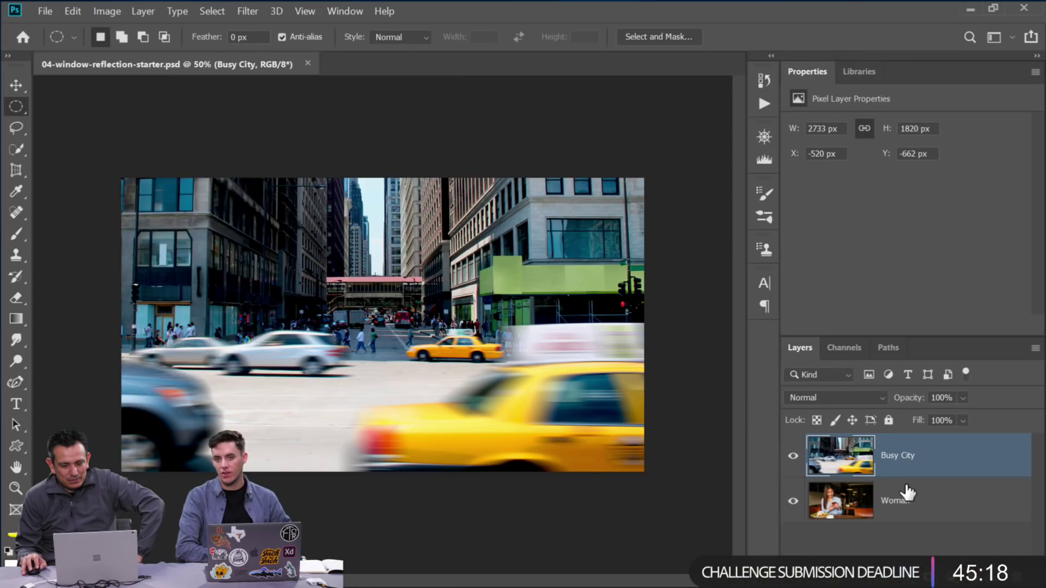
Fit the image to the window and switch the Busy City layer's visibility off and on to compare it with the Woman layer
click(793, 456)
click(793, 457)
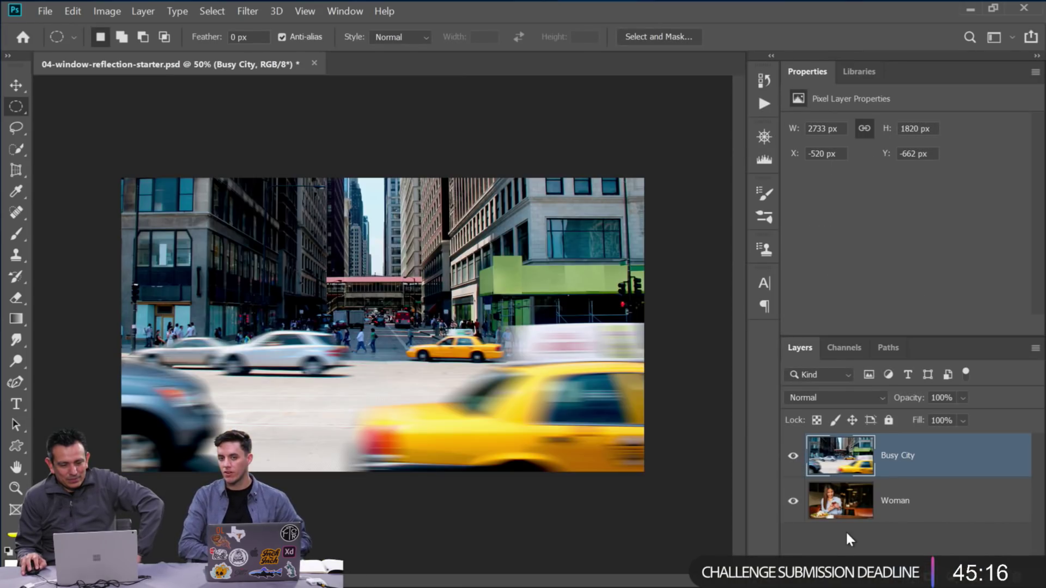
double_click(18, 469)
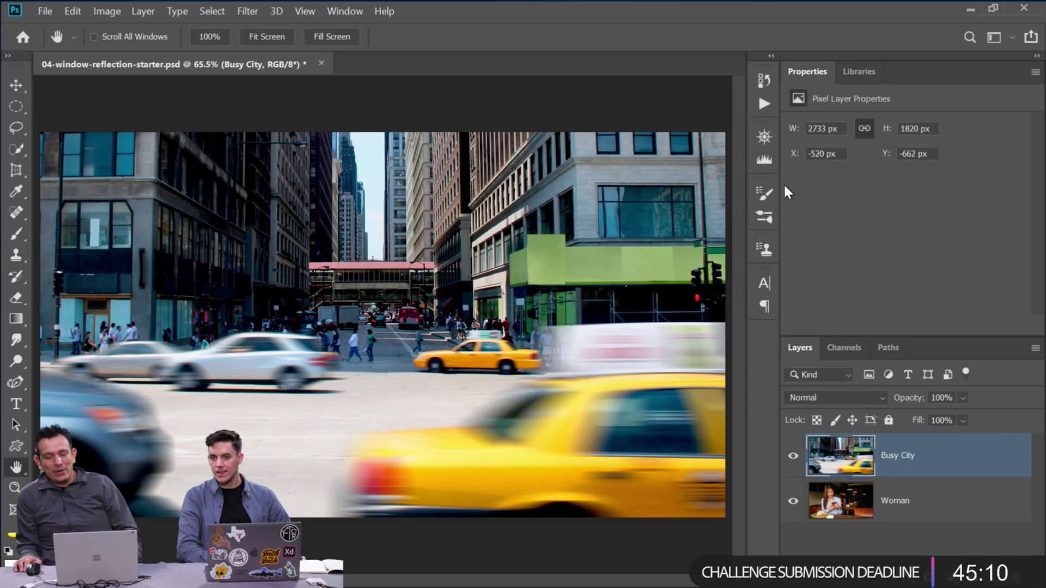
click(793, 456)
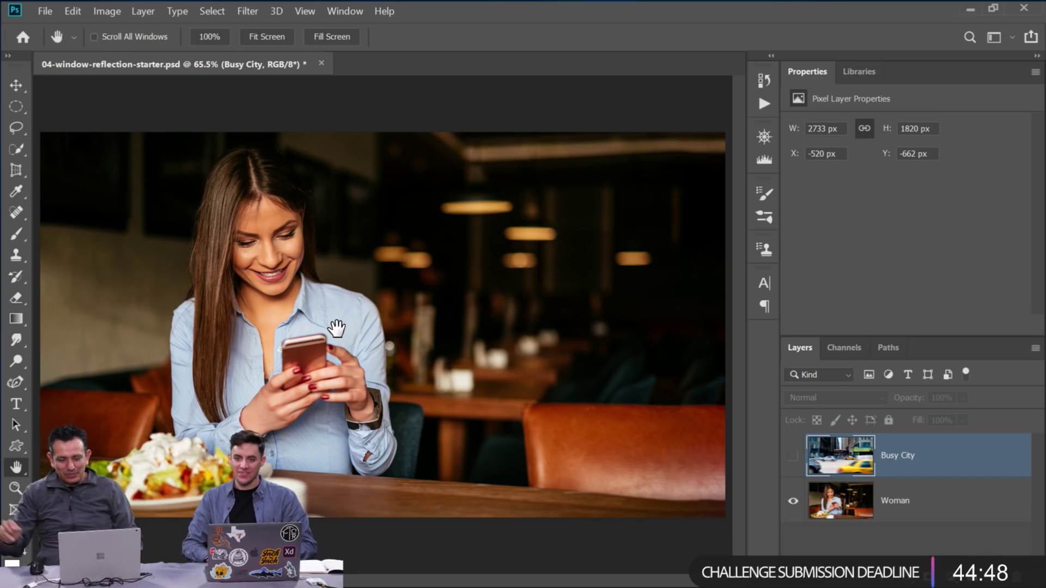
click(793, 455)
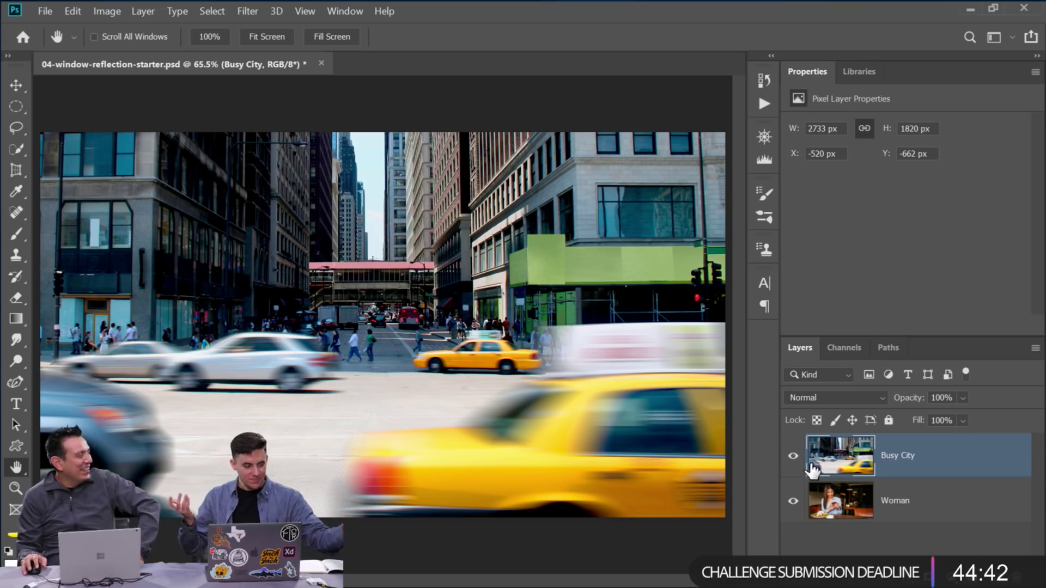
click(822, 397)
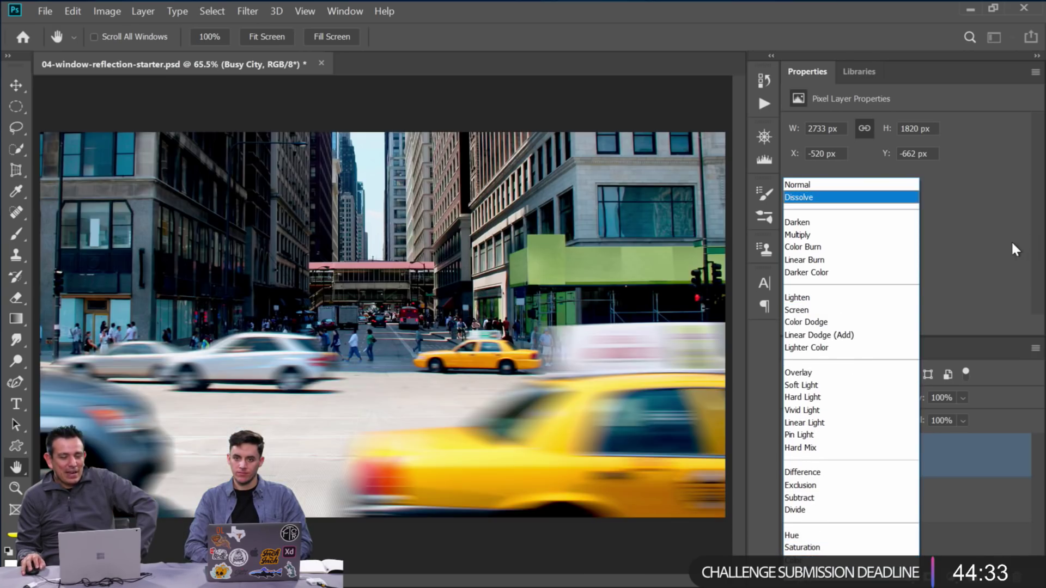
click(1005, 240)
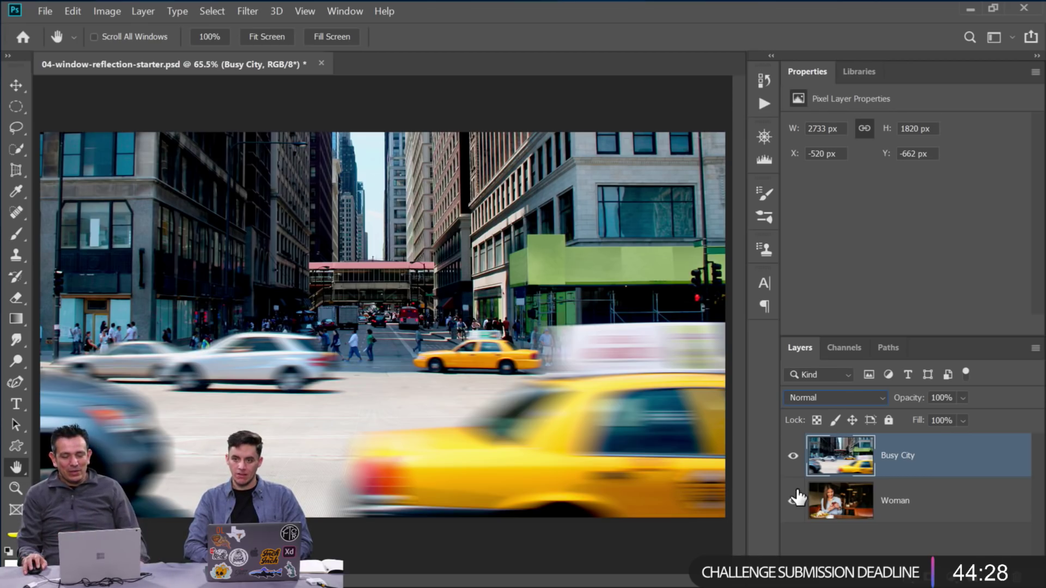
click(793, 458)
click(793, 457)
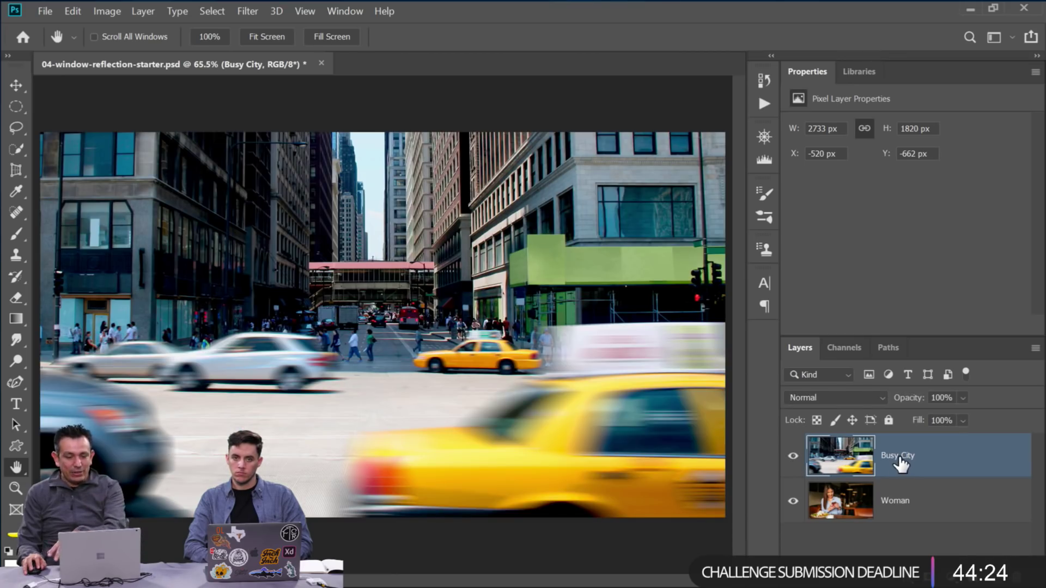
Try the Screen blending mode on the Busy City layer, and set it back to Normal
click(829, 394)
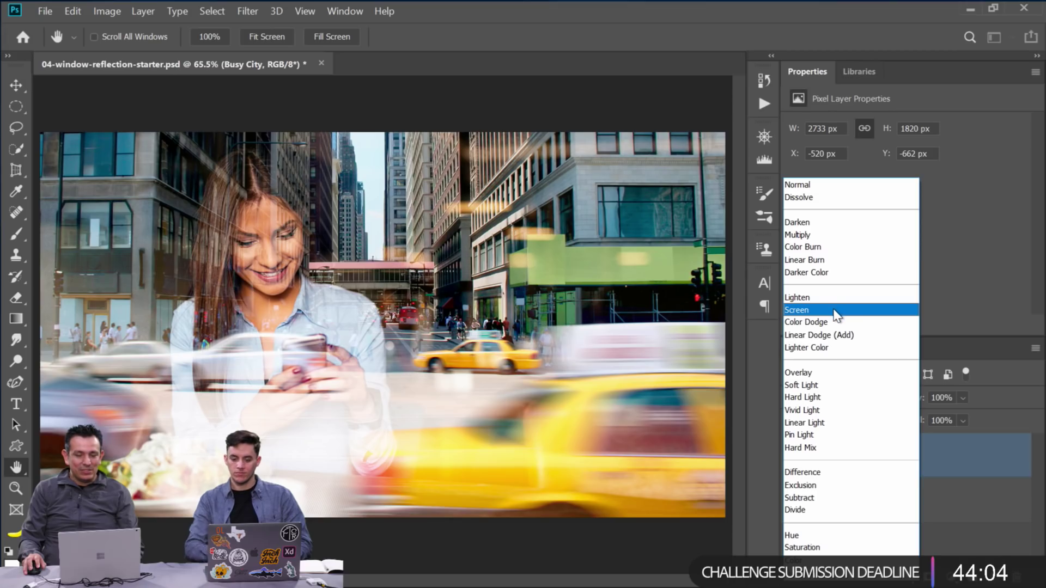
click(836, 314)
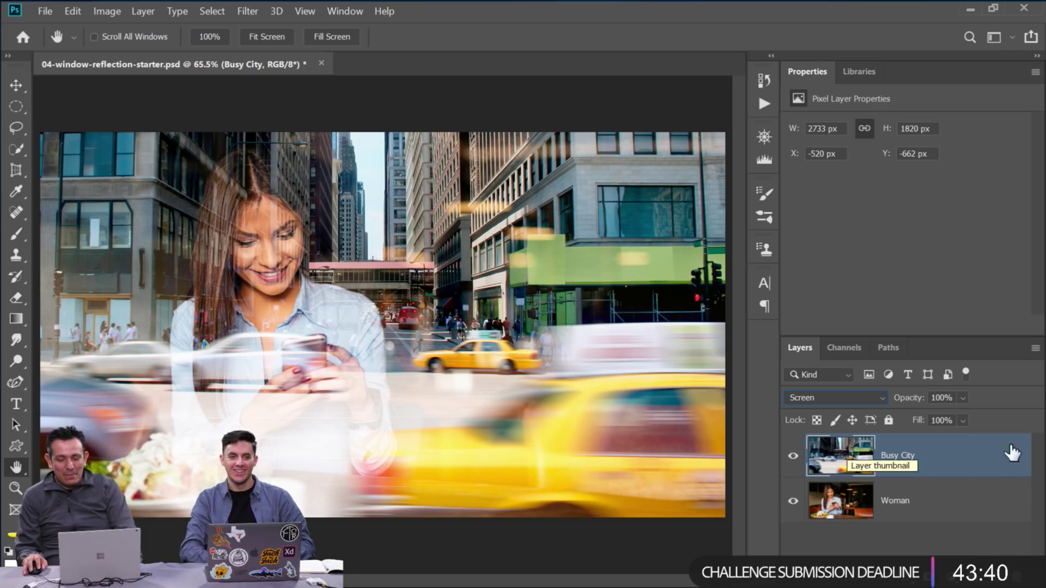
click(840, 400)
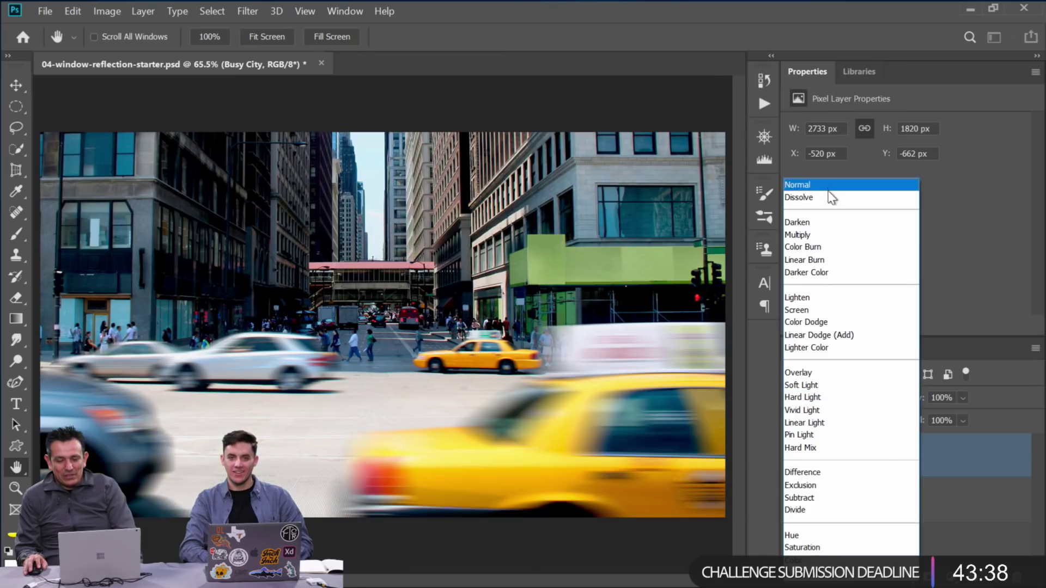
click(822, 187)
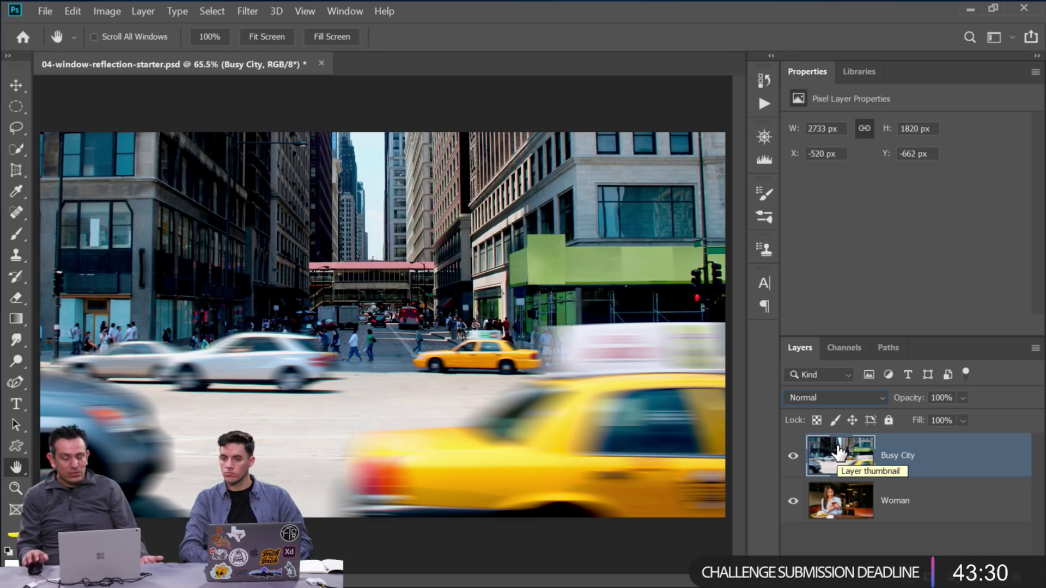
Hide the Busy City layer and display the rulers around the Woman photo
click(793, 456)
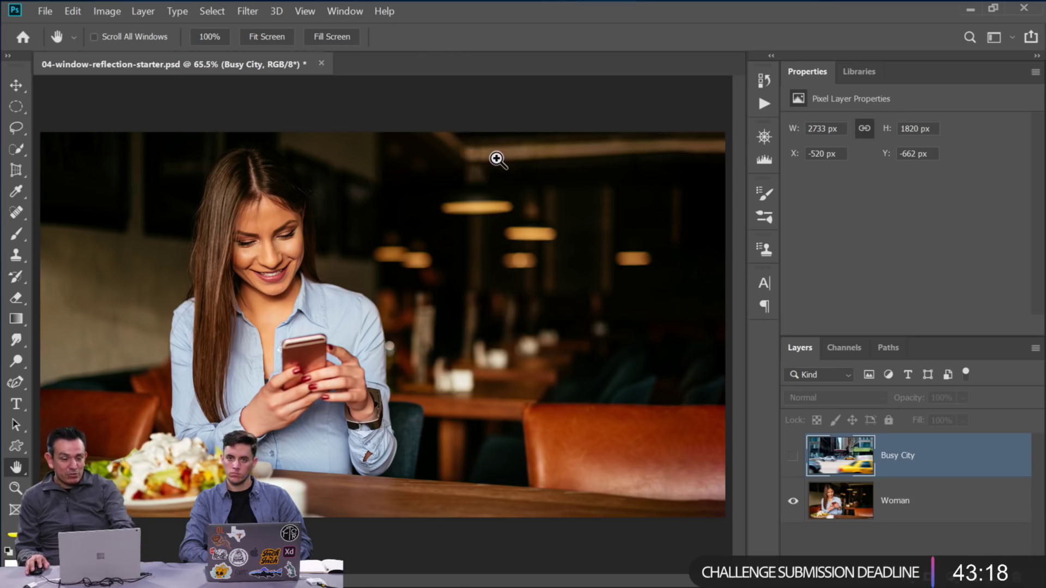
key(ctrl+r)
drag(39, 113, 32, 305)
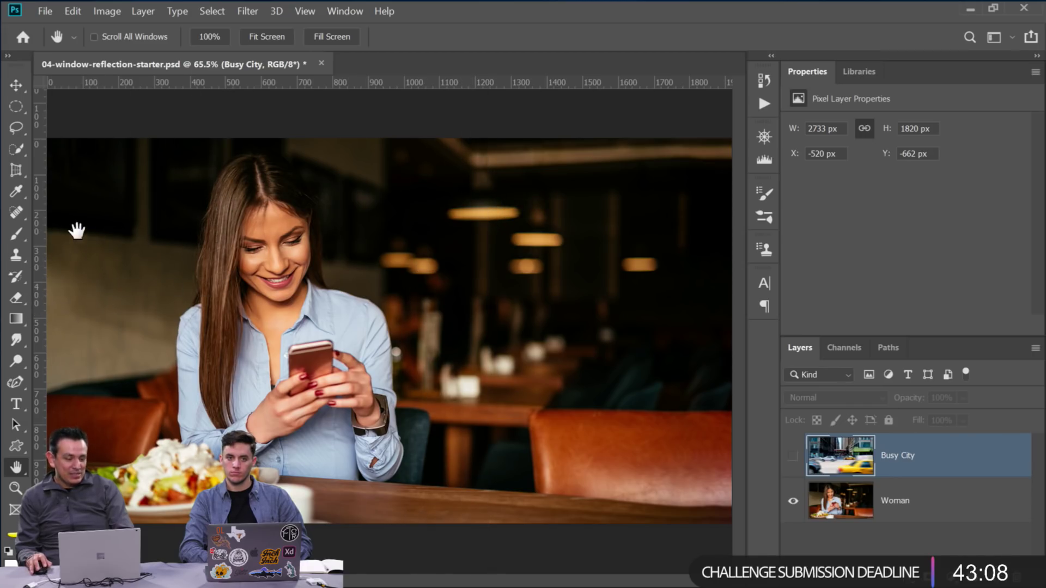
drag(40, 194, 377, 292)
key(alt)
key(alt)
key(alt)
key(alt)
key(alt)
key(alt)
key(alt)
key(alt)
key(ctrl+z)
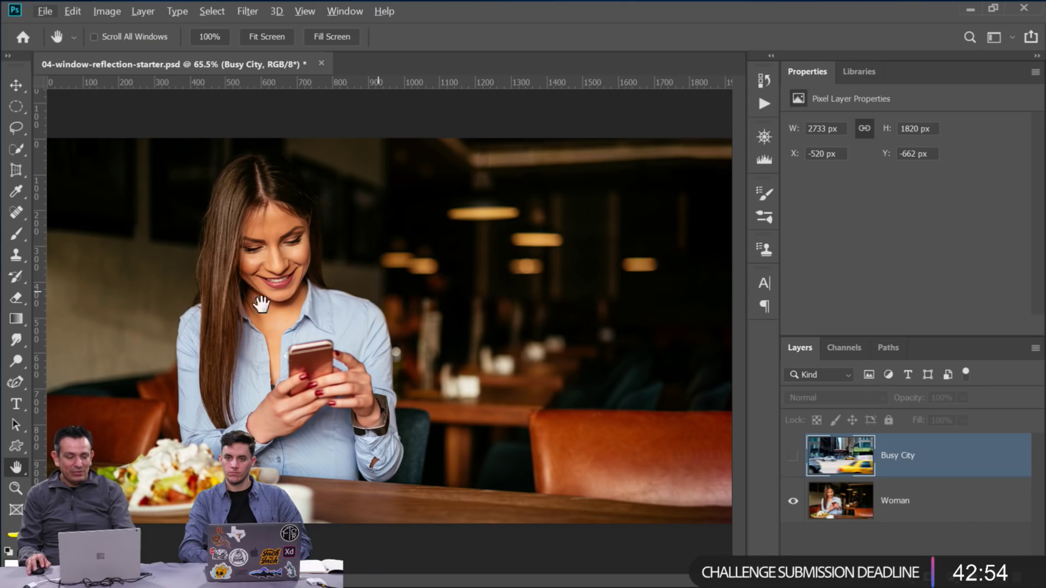
Place a horizontal guide across the Woman photo at the woman's chin to mark the horizon
drag(264, 82, 296, 298)
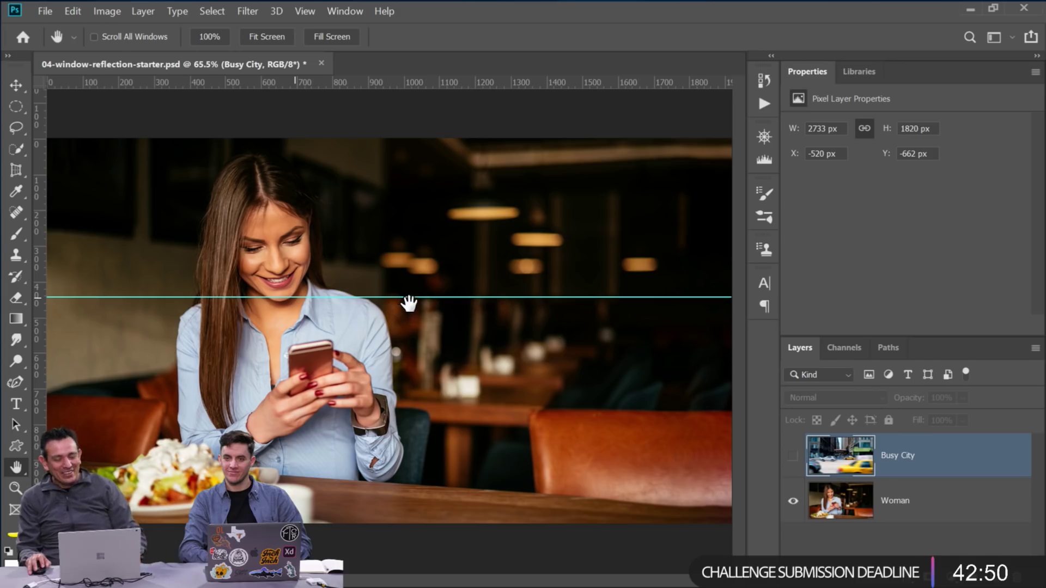
click(13, 84)
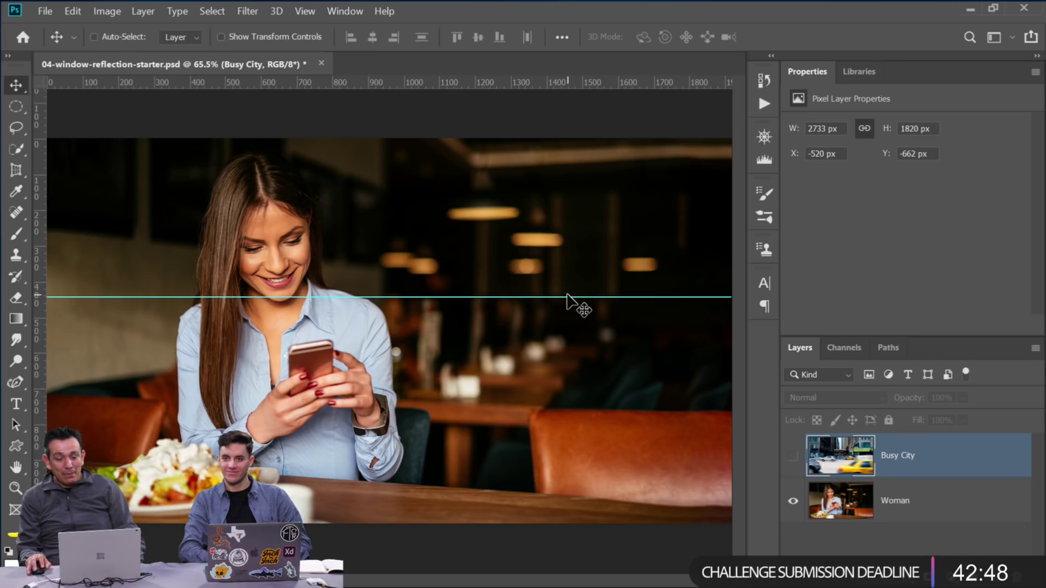
mouse_move(566, 297)
mouse_down()
mouse_move(567, 315)
mouse_move(567, 295)
mouse_up()
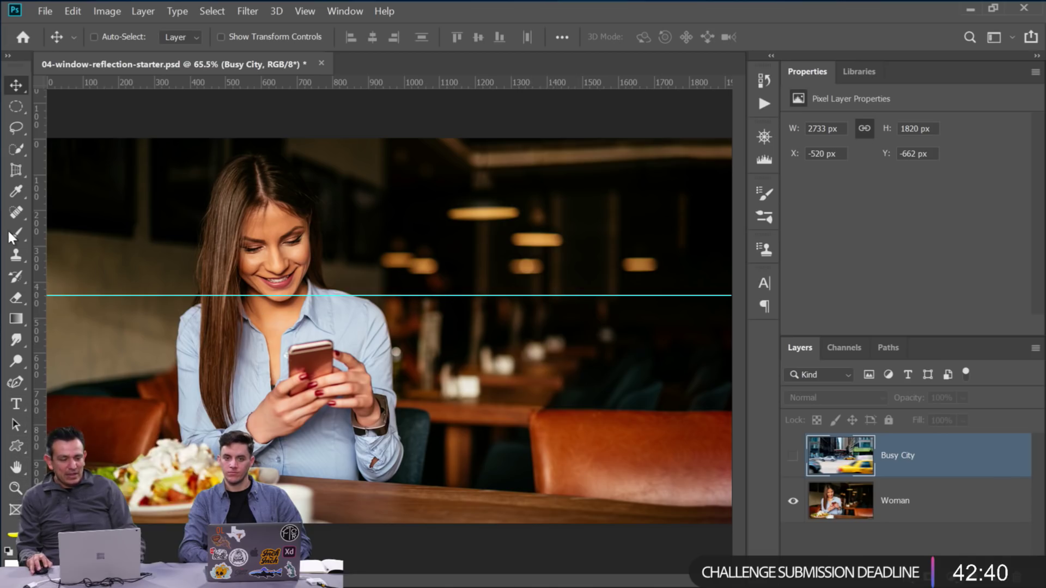
Try tracing perspective with the Line tool along the restaurant's receding edges toward the guide, and delete the line shape layers
click(16, 445)
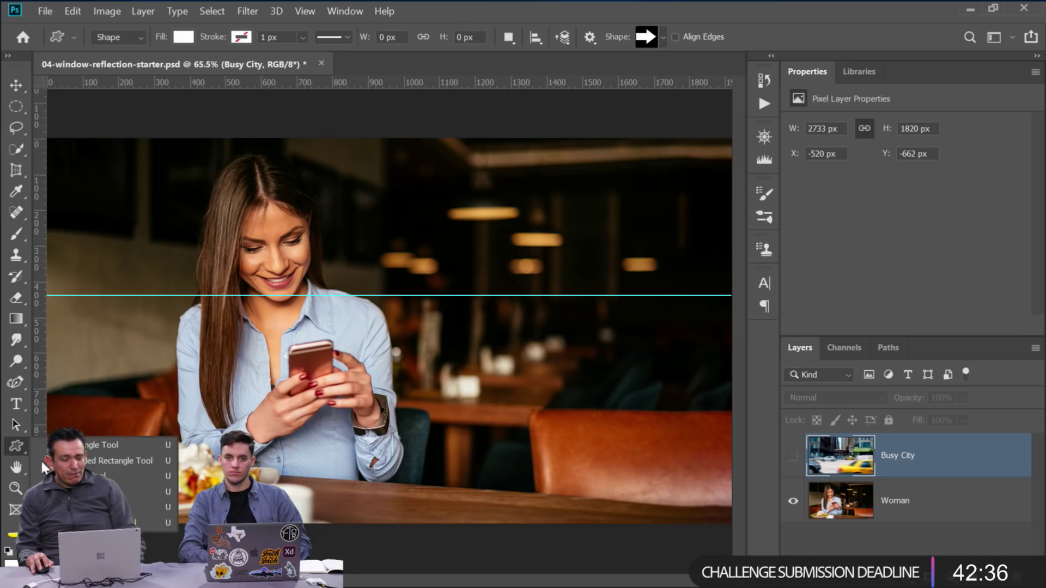
click(109, 506)
drag(530, 419, 700, 226)
drag(346, 373, 757, 255)
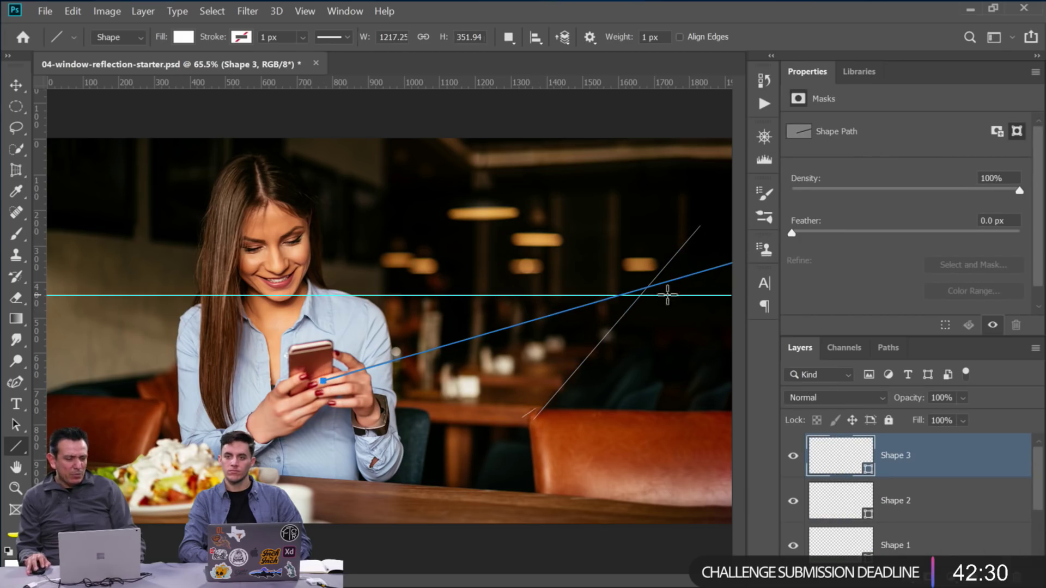
click(819, 545)
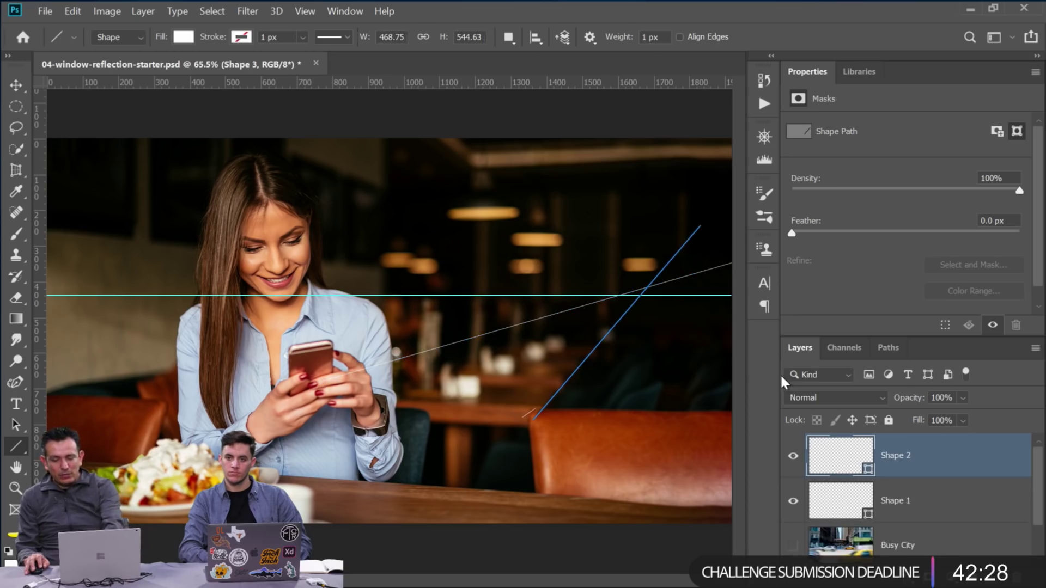
scroll(820, 450, down, 2)
click(820, 449)
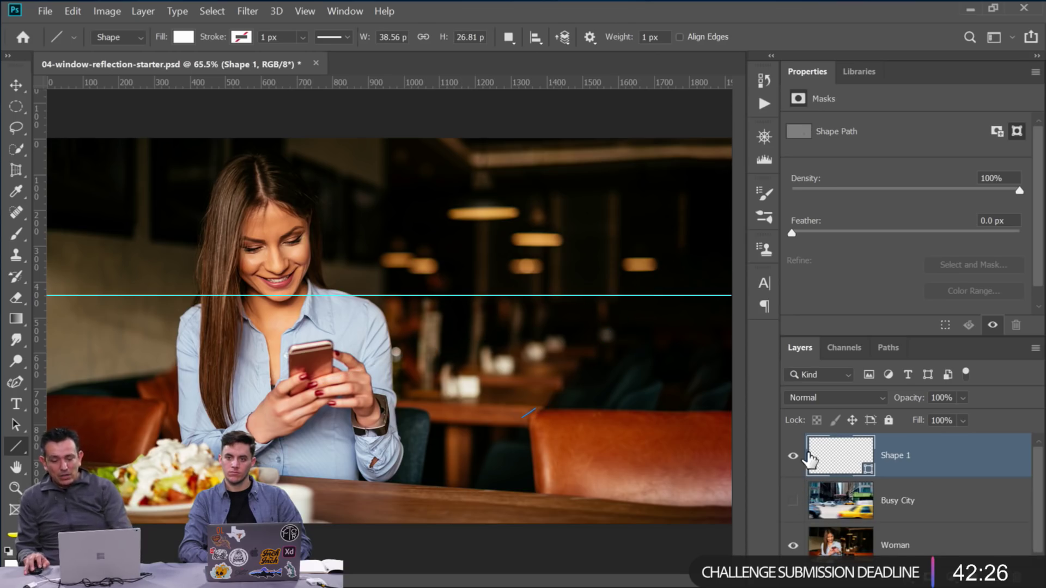
scroll(814, 471, down, 1)
click(812, 468)
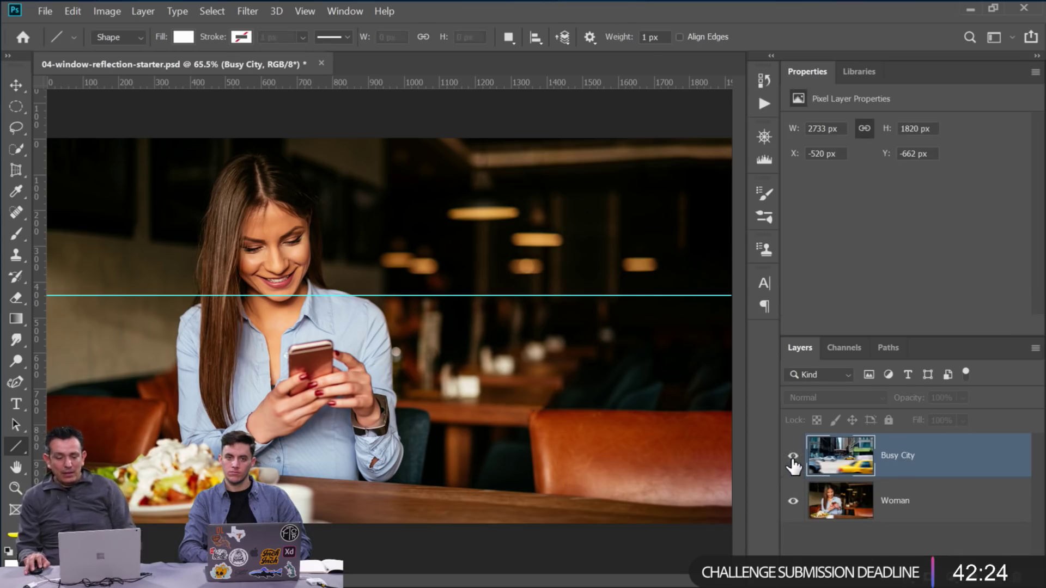
Show the Busy City layer and move it vertically to Y -679 px to align its horizon with the guide
click(793, 463)
click(14, 83)
drag(427, 400, 427, 386)
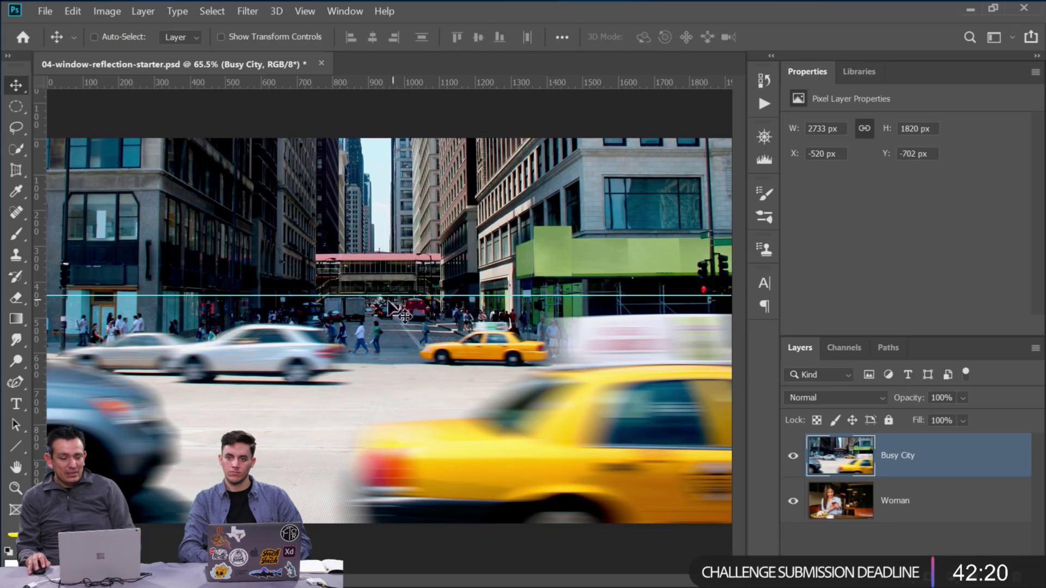
drag(403, 332, 404, 342)
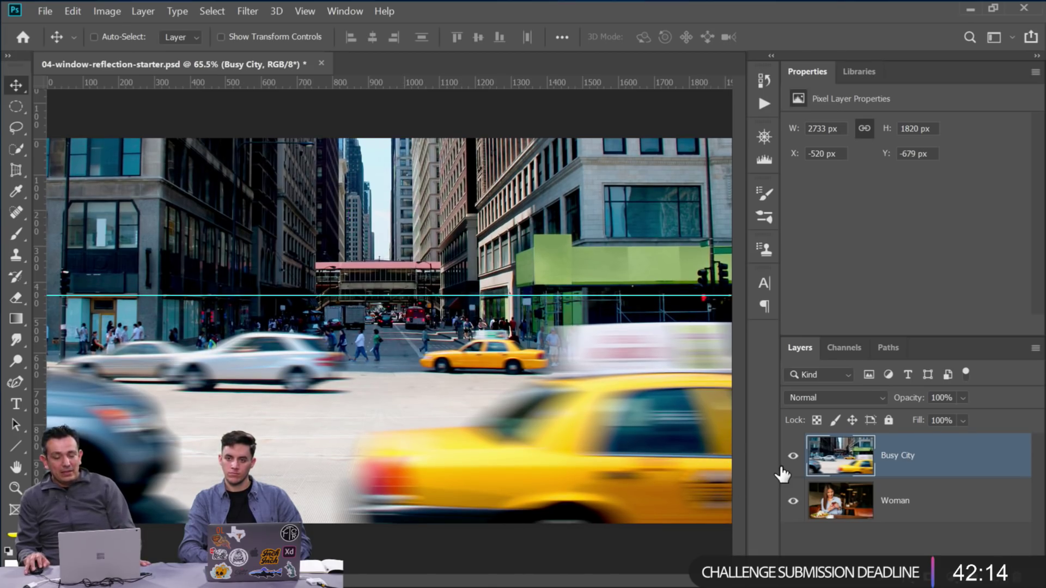
Hide and reshow the Busy City layer to compare it with the Woman photo, and convert it to a Smart Object
click(793, 455)
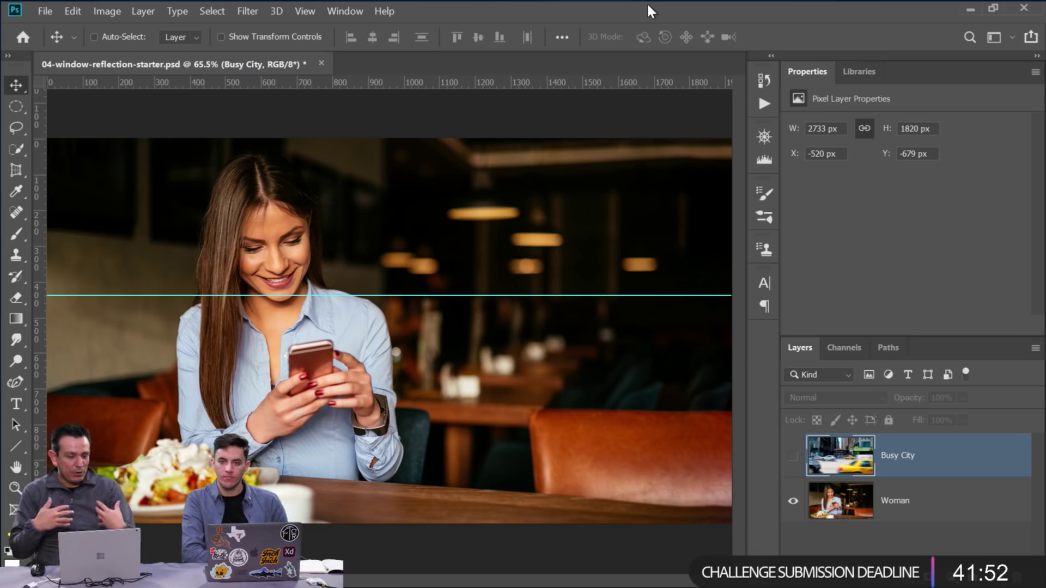
click(793, 457)
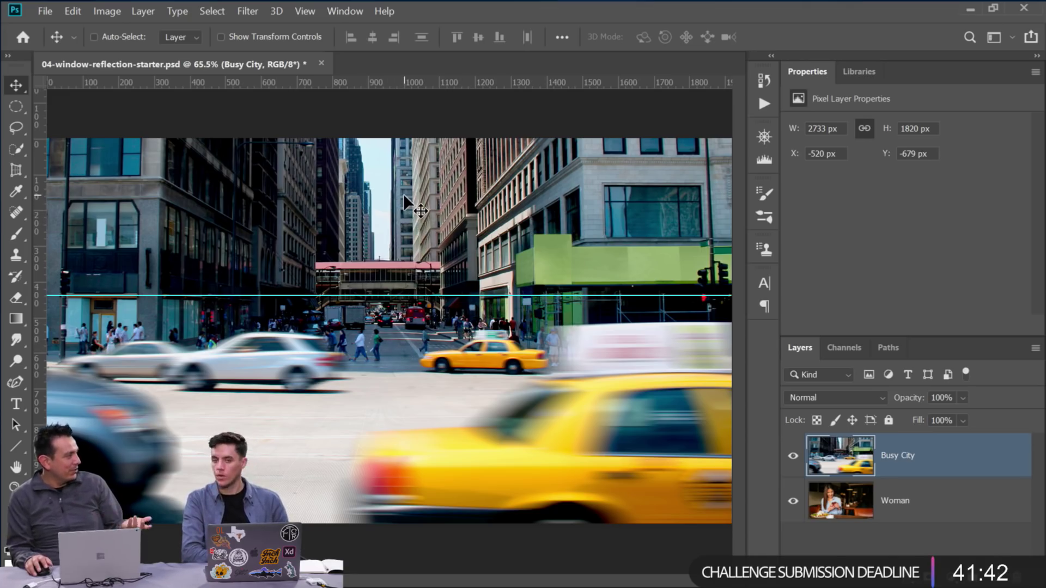
right_click(930, 454)
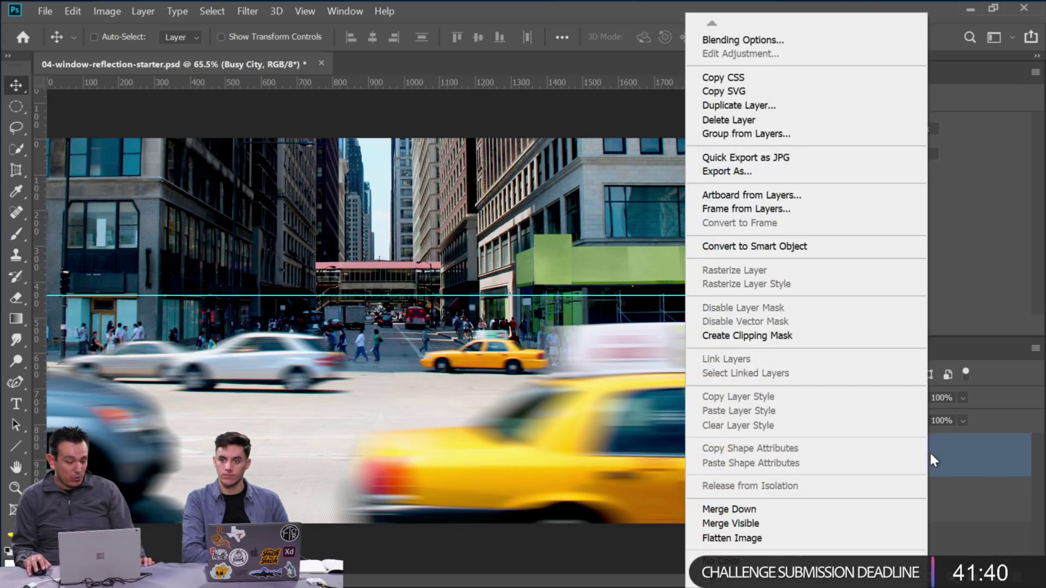
click(754, 249)
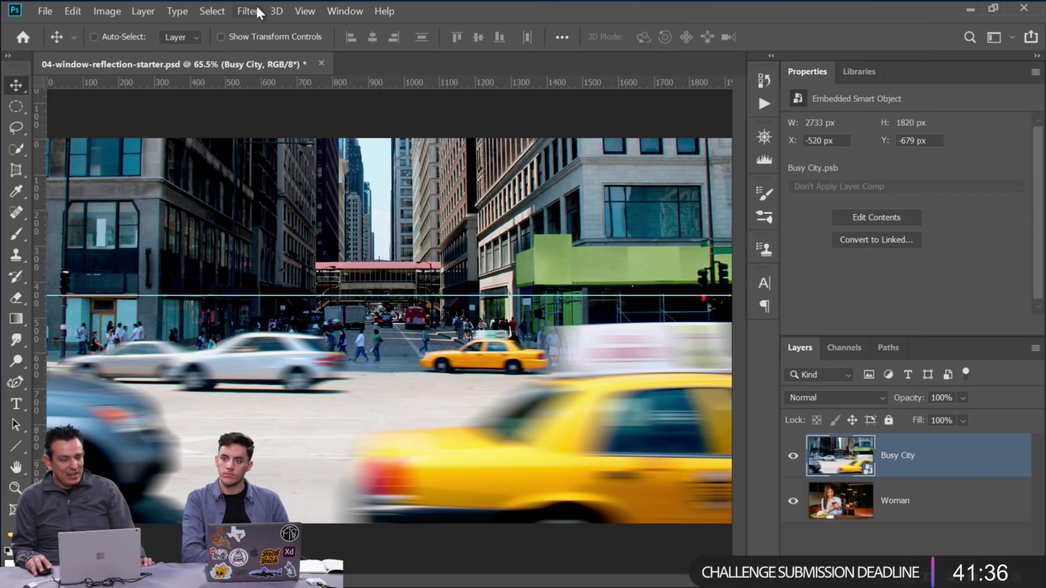
Blur the Busy City Smart Object using a Gaussian Blur filter with a radius of 4.6 pixels
click(247, 11)
mouse_move(288, 182)
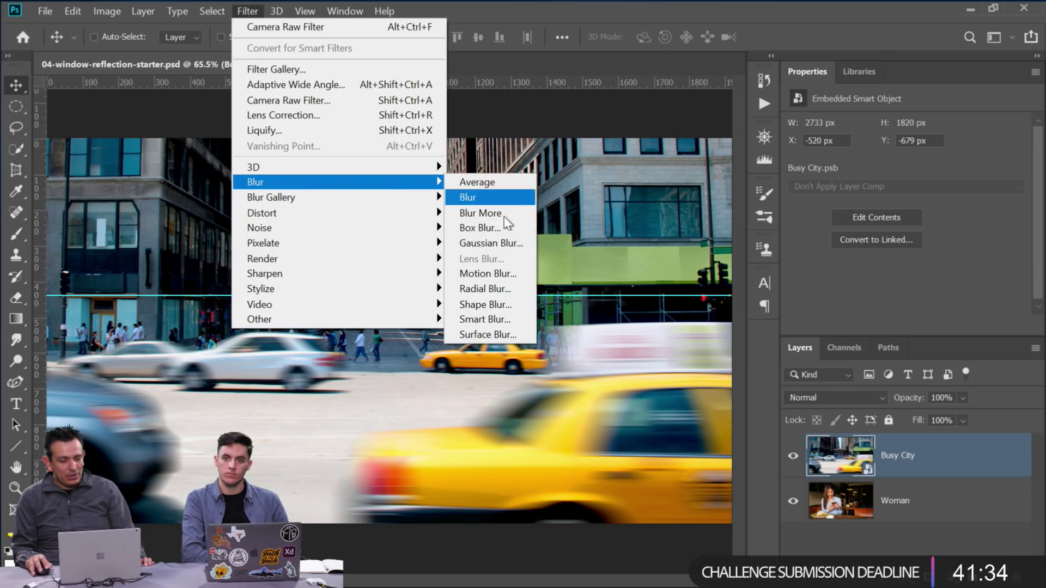
click(490, 243)
drag(415, 125, 666, 109)
mouse_move(624, 350)
mouse_down()
mouse_move(592, 350)
mouse_move(629, 348)
mouse_up()
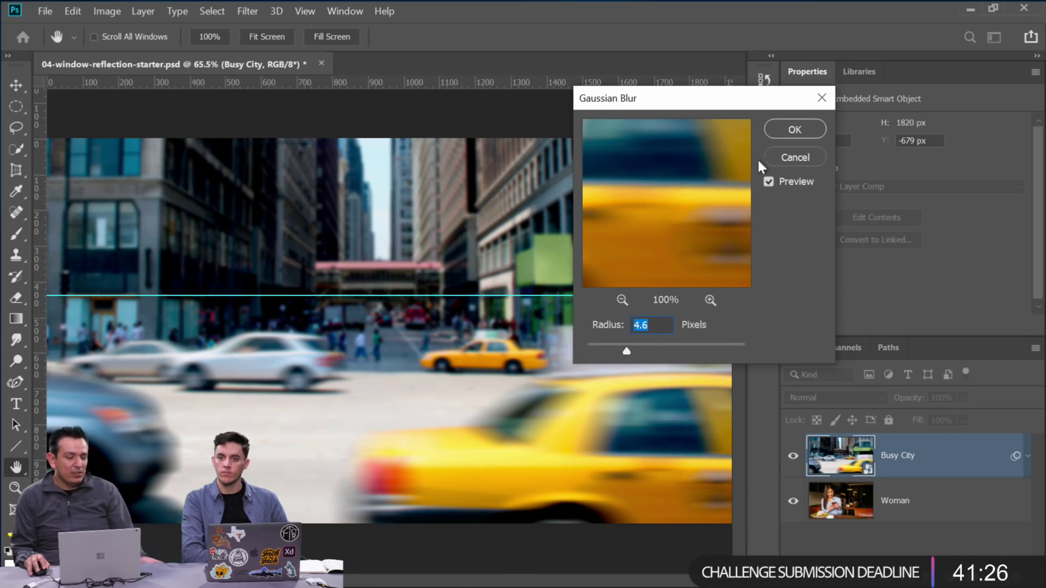
Apply Gaussian Blur with a 4.6-pixel radius to the Busy City layer and set its blend mode to Screen
click(795, 131)
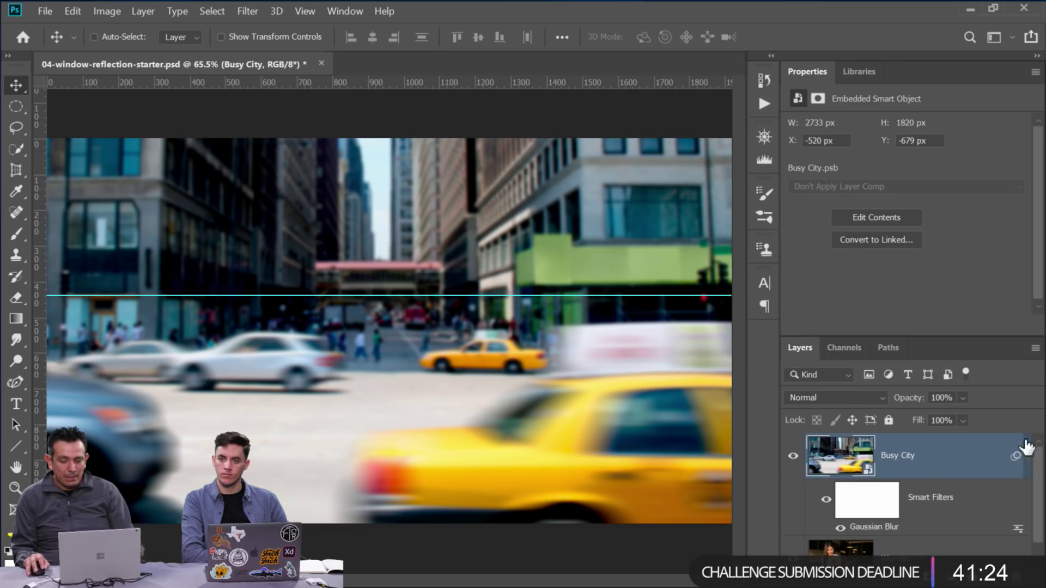
click(1027, 456)
click(830, 396)
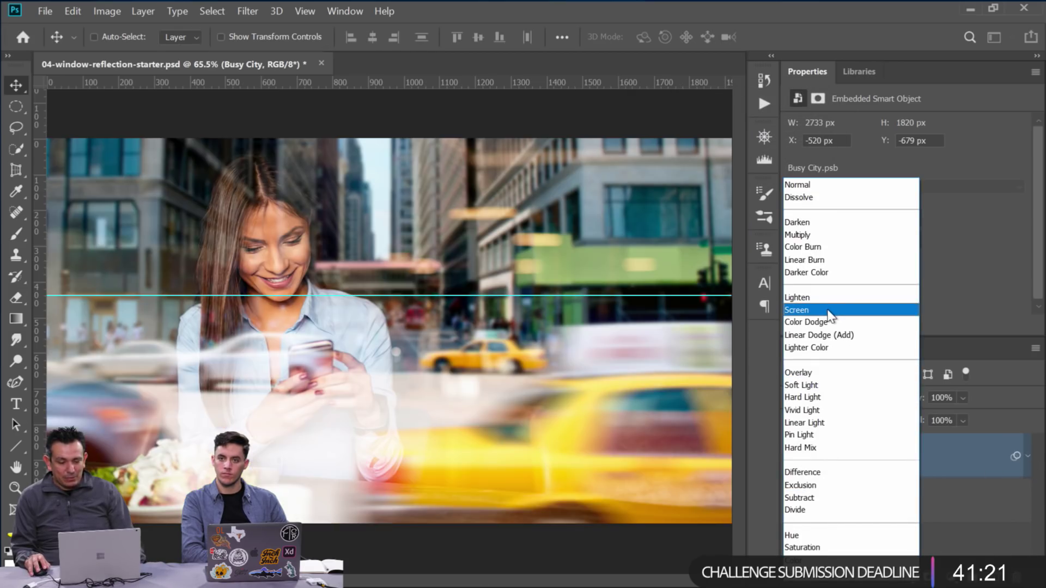
click(829, 312)
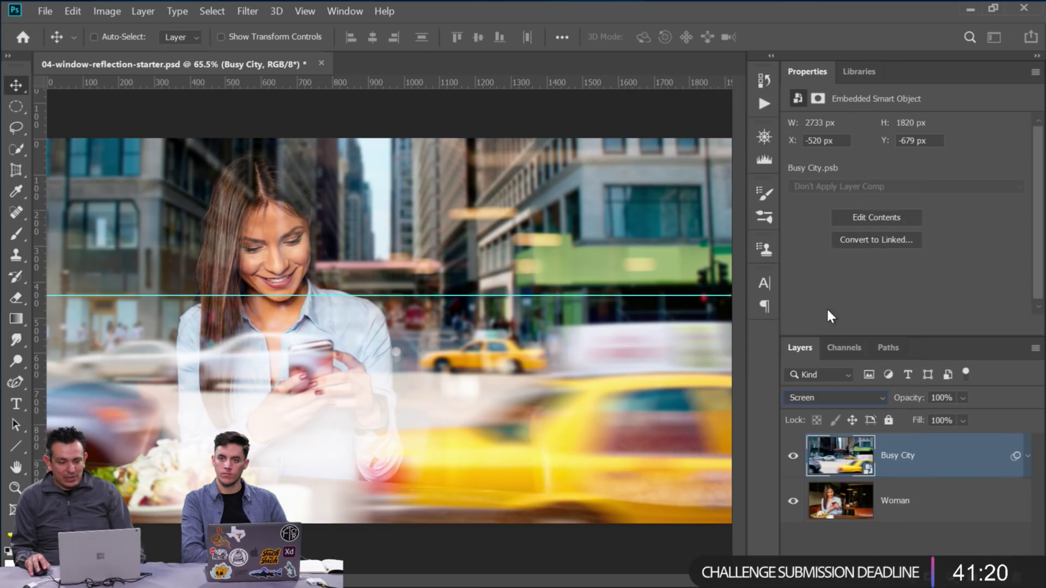
Compare the composite with and without the Busy City layer and dismiss the Windows build expiry notice
click(793, 456)
click(792, 456)
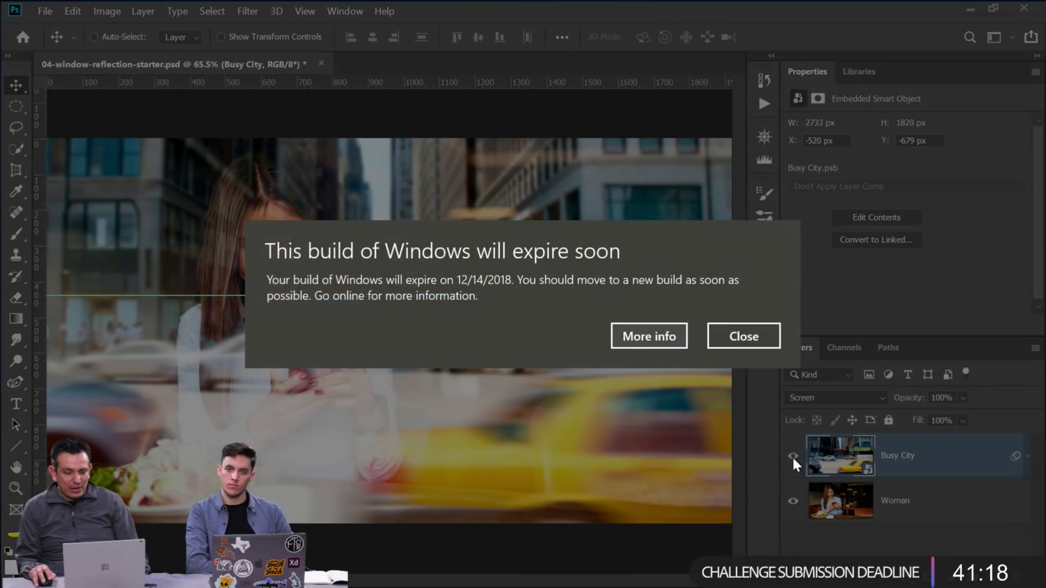
click(771, 346)
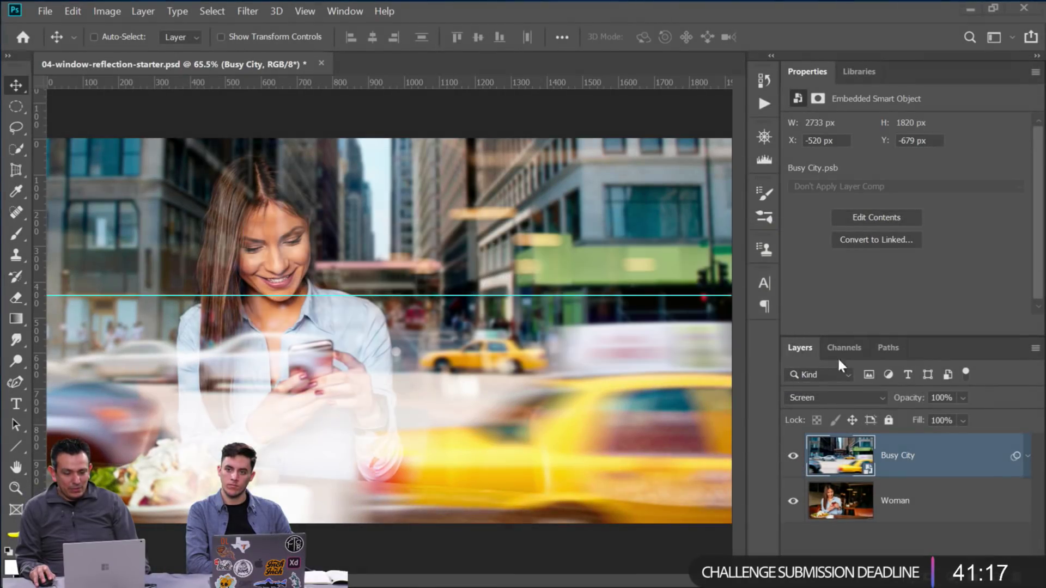
Toggle the Busy City layer's smart filters off and on to compare the reflection with and without blur
click(1028, 457)
click(824, 504)
click(824, 504)
click(824, 504)
click(825, 504)
click(825, 504)
click(824, 504)
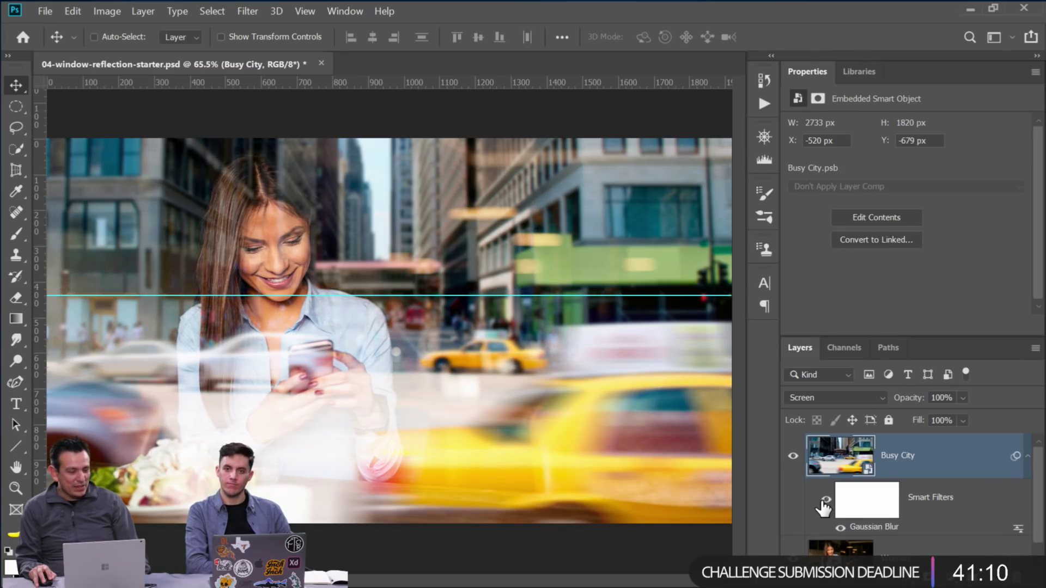
Collapse the Busy City layer's smart filters and set the layer's opacity to 51%
click(1026, 457)
drag(910, 404, 872, 399)
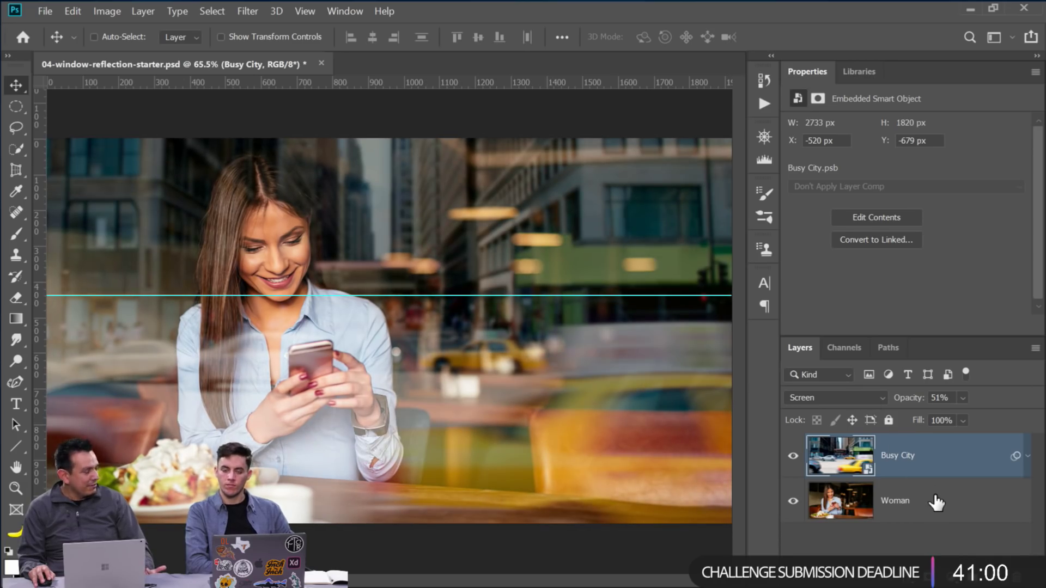
Add a dark green Solid Color fill layer above the Busy City layer
click(893, 575)
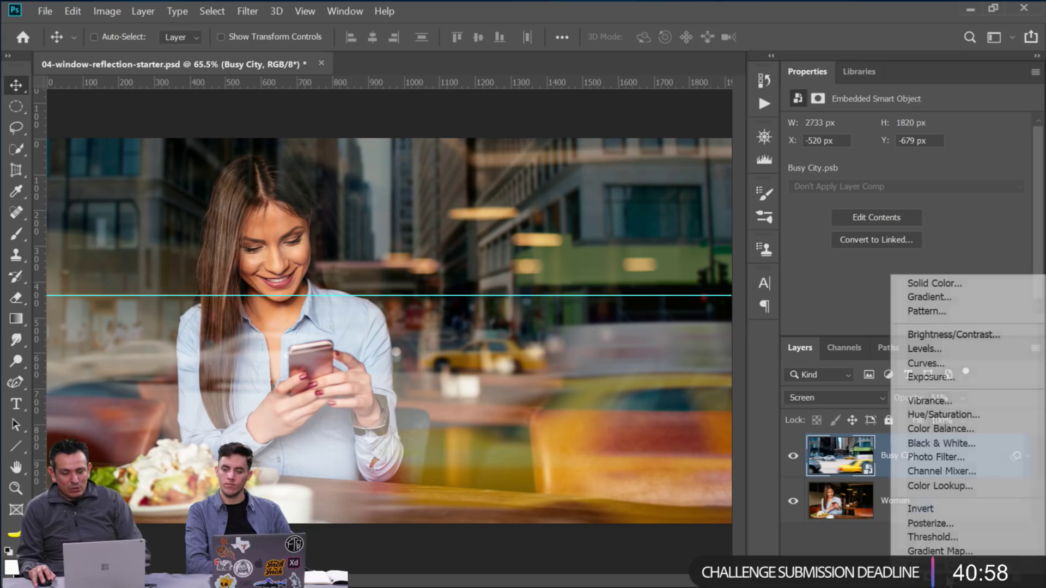
click(933, 288)
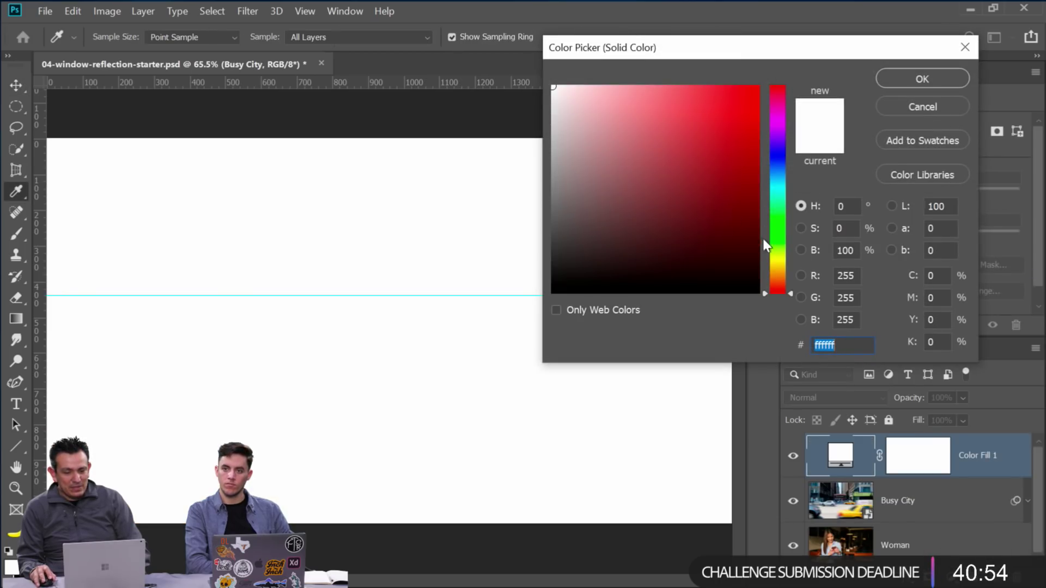
click(765, 244)
drag(735, 257, 715, 187)
click(913, 80)
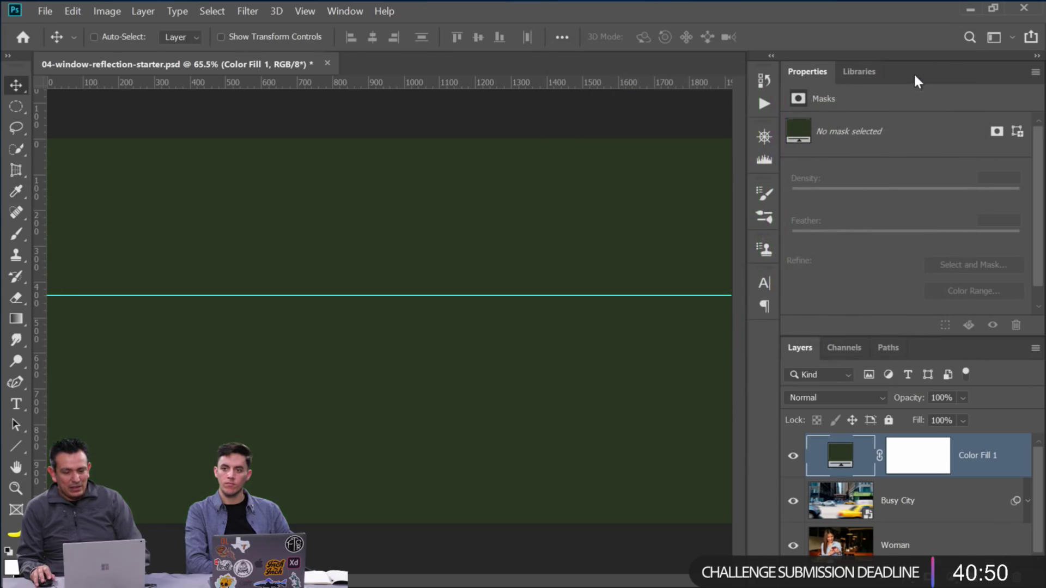
Set the green color fill layer's blend mode to Color and its opacity to 42%
click(841, 396)
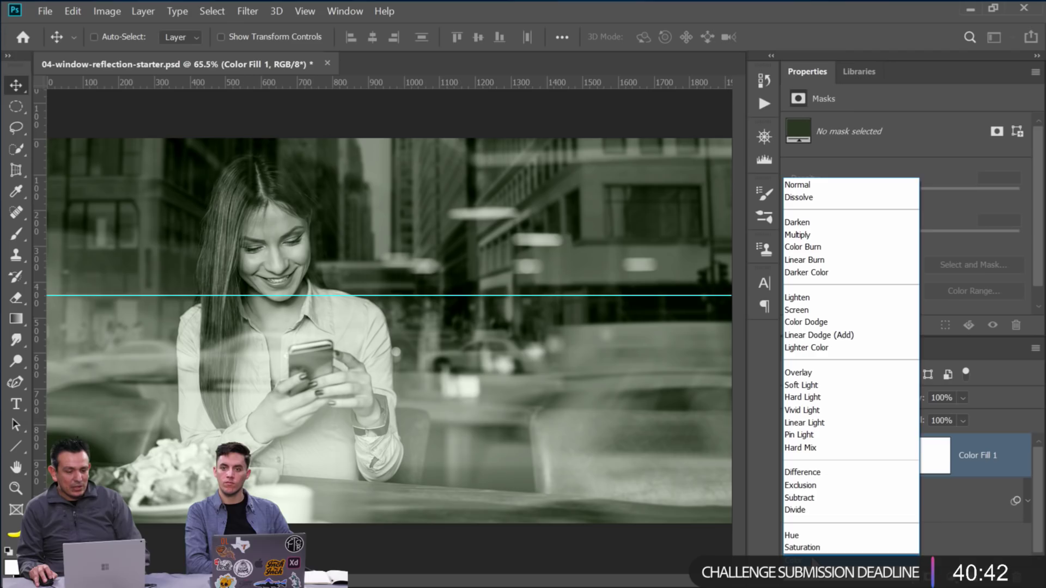
click(795, 560)
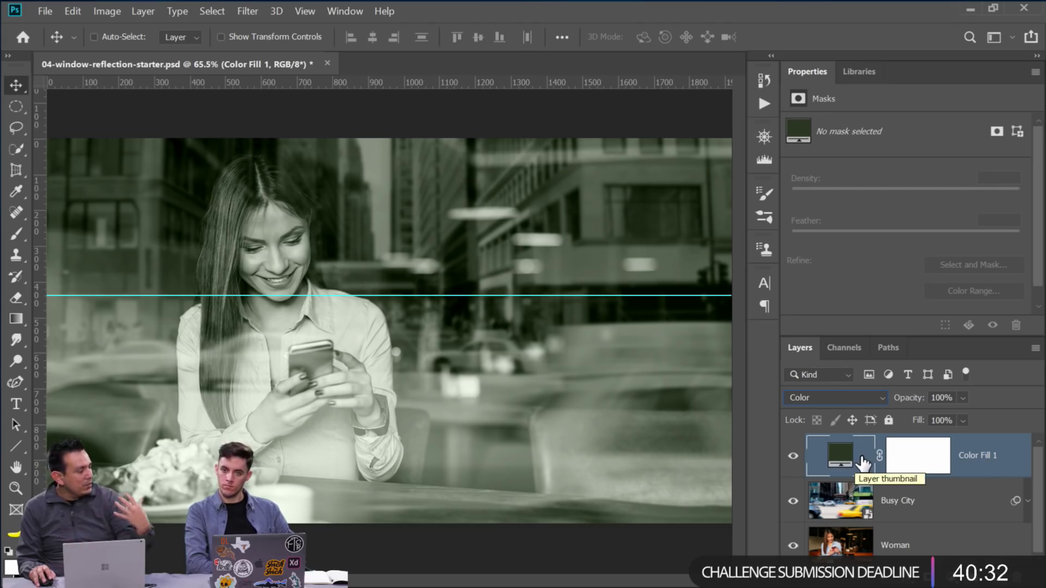
drag(912, 398, 861, 406)
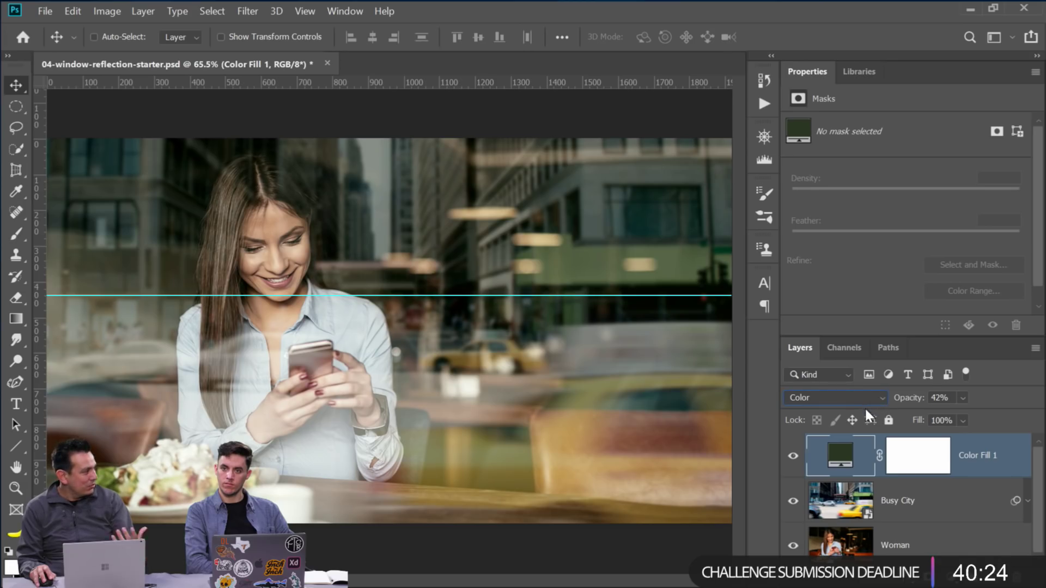
Remove the horizontal guide from the canvas
click(821, 461)
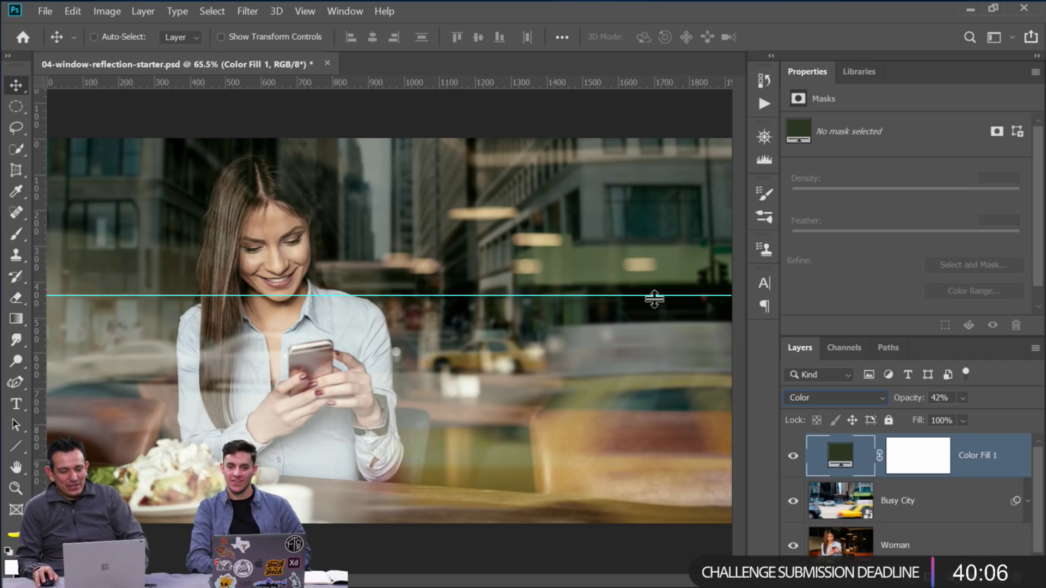
drag(655, 297, 669, 76)
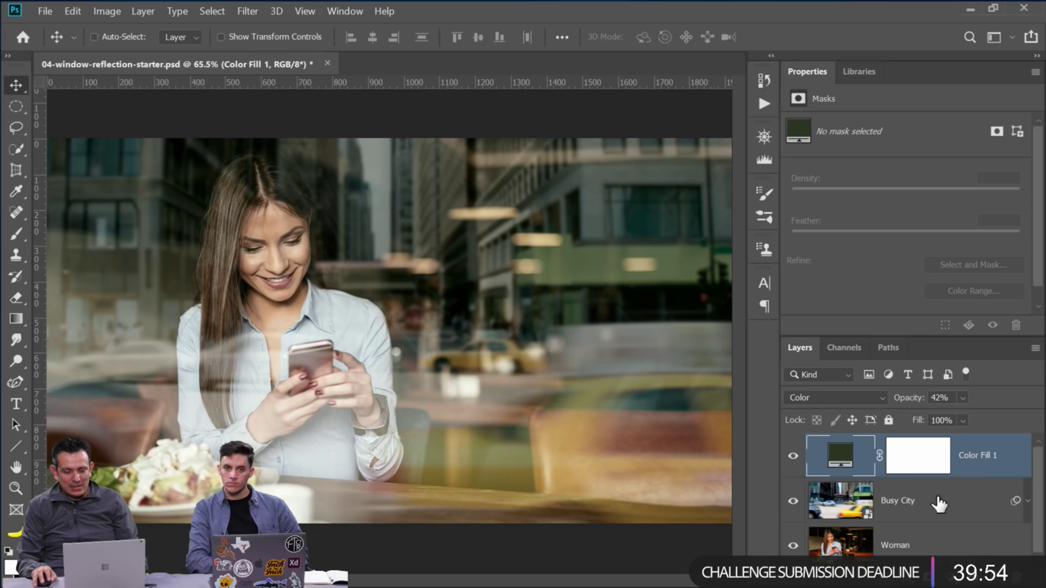
Paint a soft white spot beside the woman on a new layer with a 250-pixel brush, and set the layer's blend mode to Color Dodge
key(ctrl+shift+alt+n)
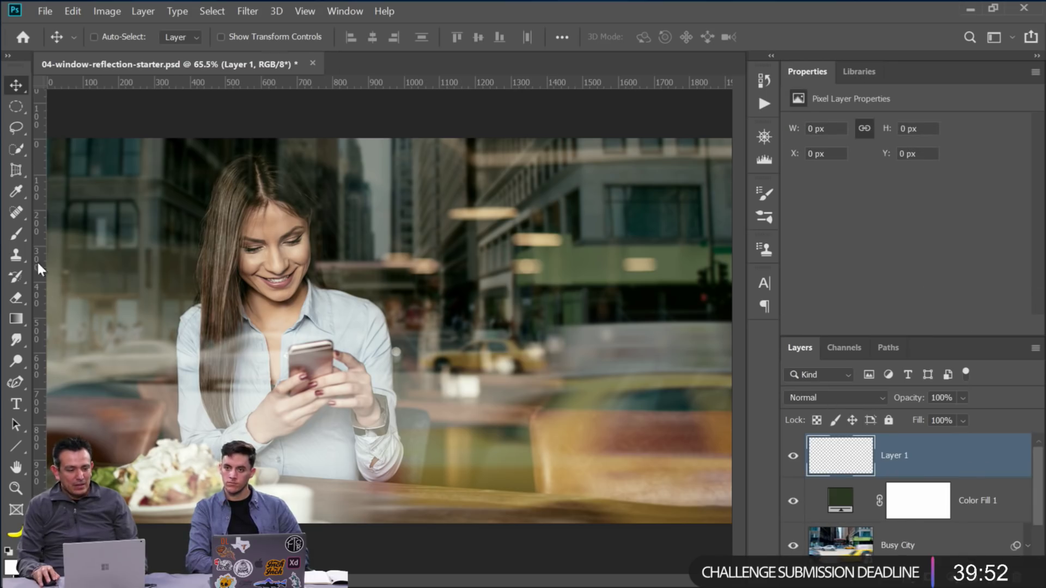
click(15, 235)
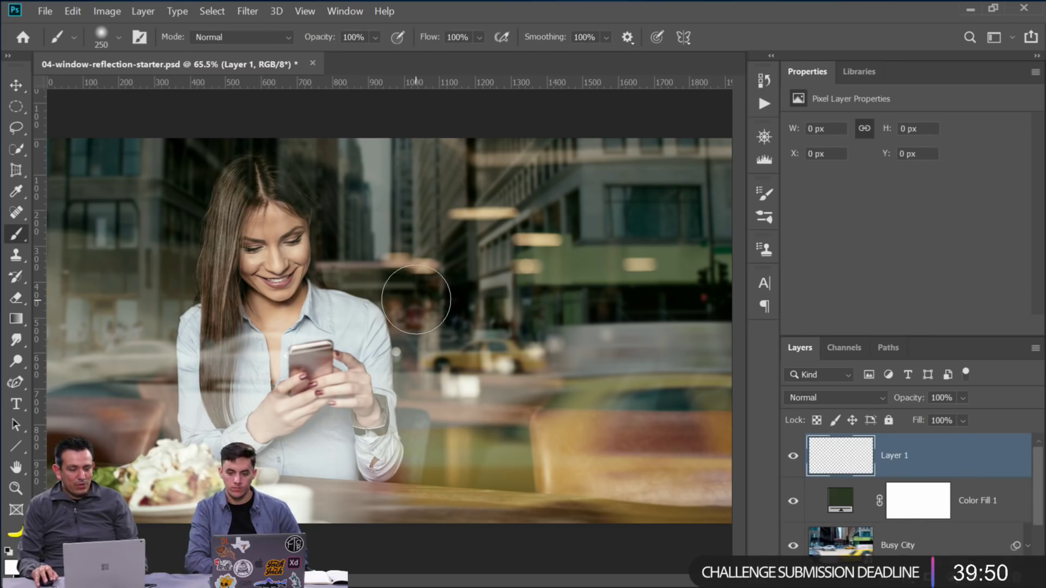
click(416, 301)
click(416, 303)
click(420, 290)
click(403, 292)
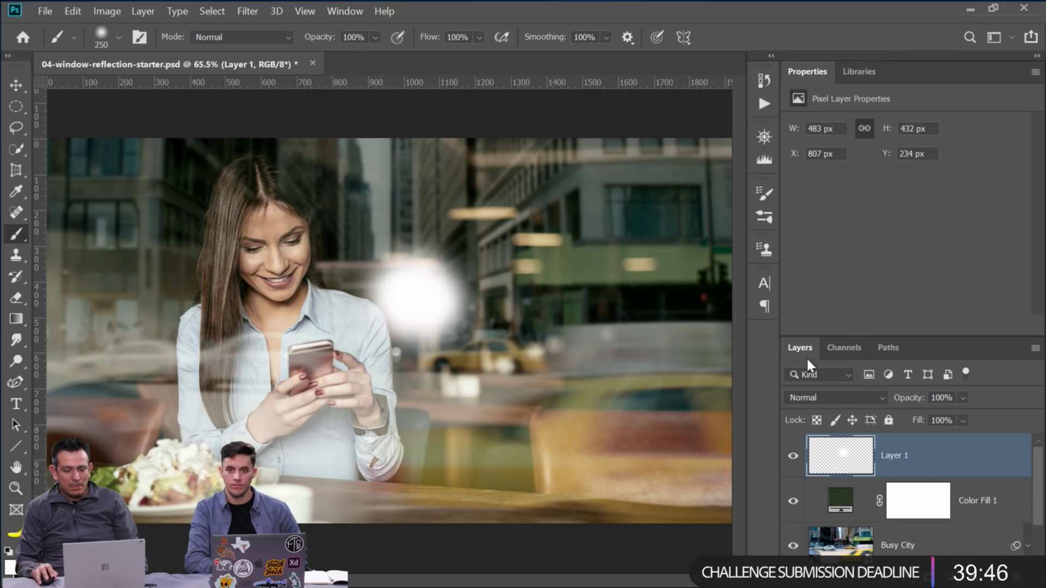
click(877, 401)
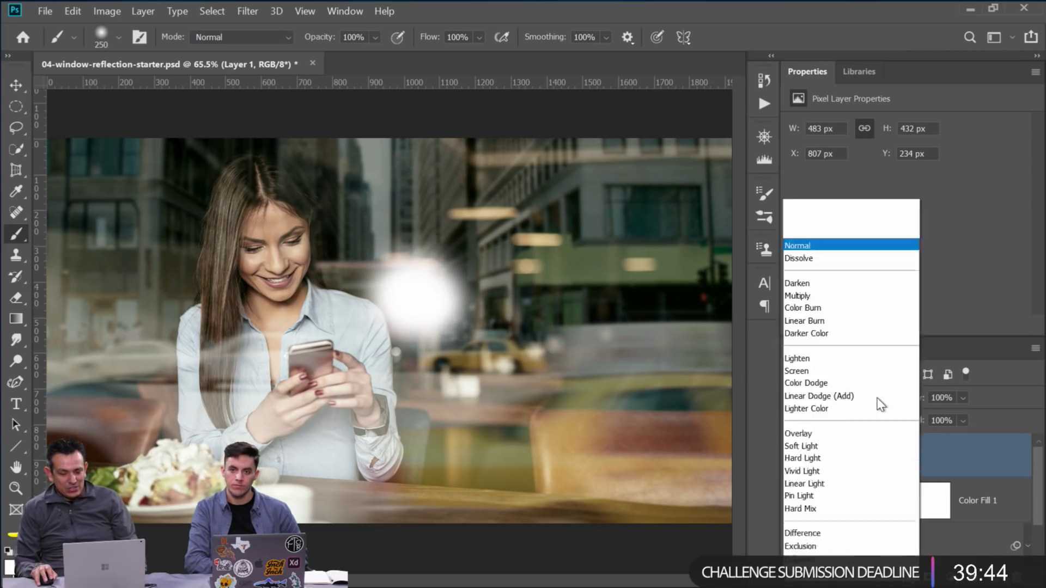
click(857, 324)
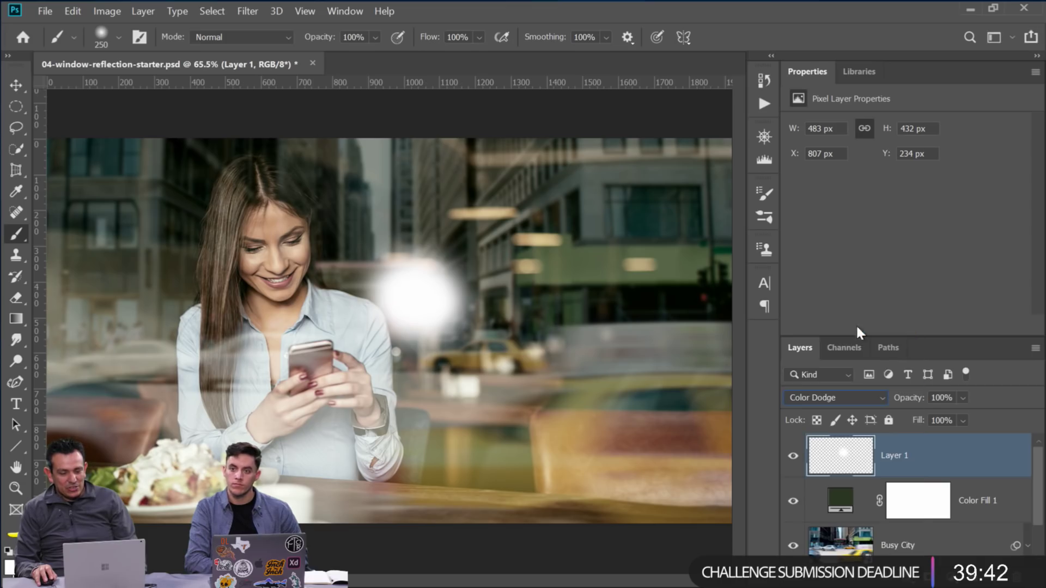
Try different opacity and fill levels on the white spot layer, and restore both to 100%
drag(907, 399, 869, 402)
click(941, 399)
text(100)
key(Return)
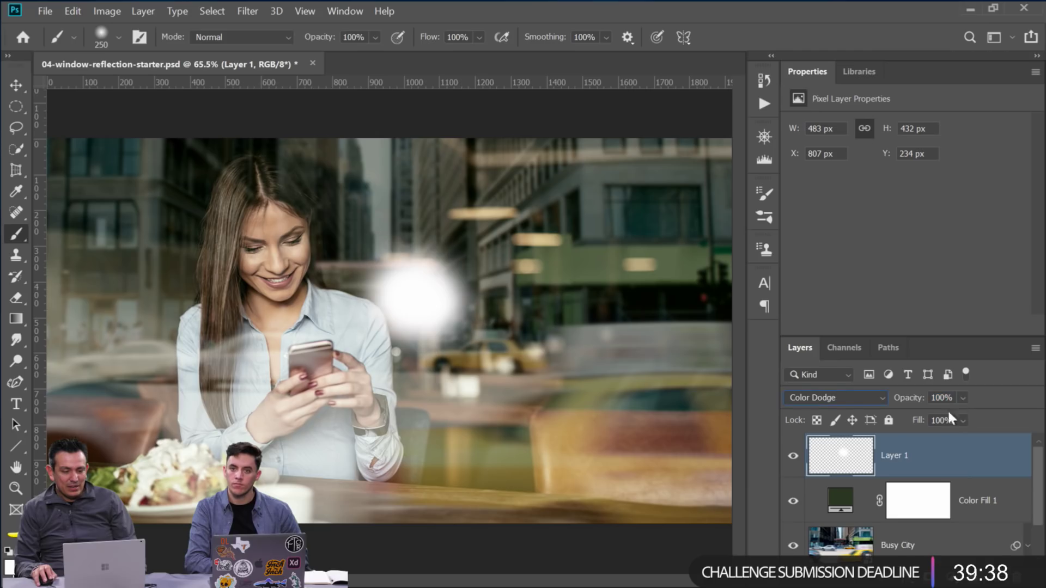
drag(919, 425, 996, 437)
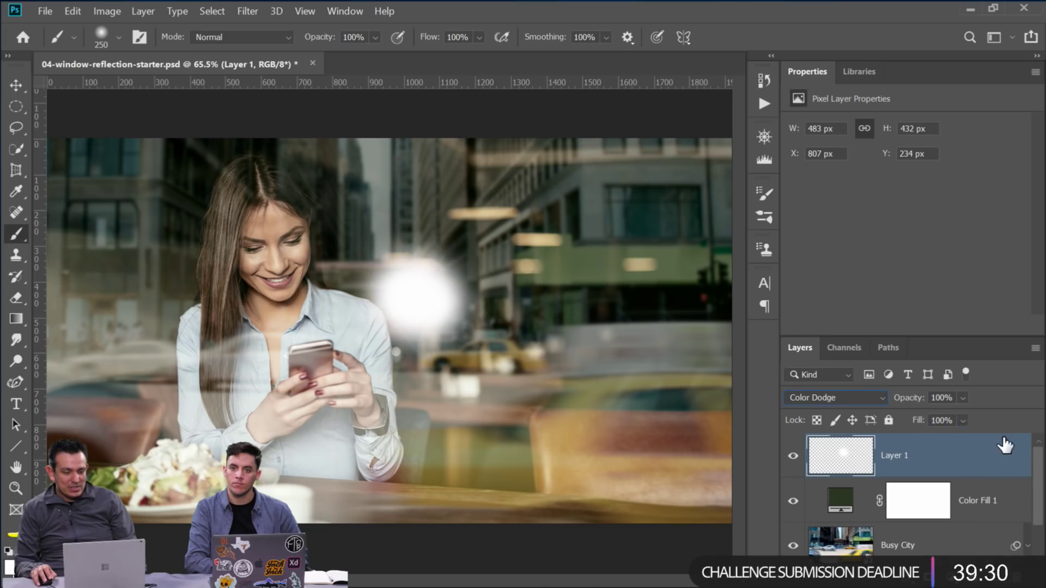
Turn off Transparency Shapes Layer in the white spot layer's blending options and set its fill to 77%
double_click(972, 463)
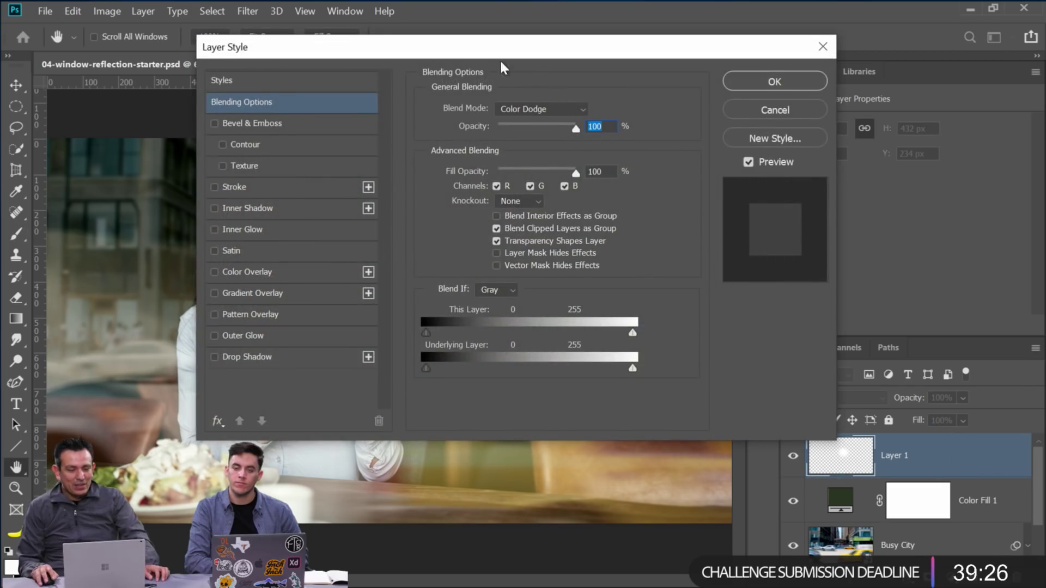
drag(553, 52, 925, 52)
click(867, 242)
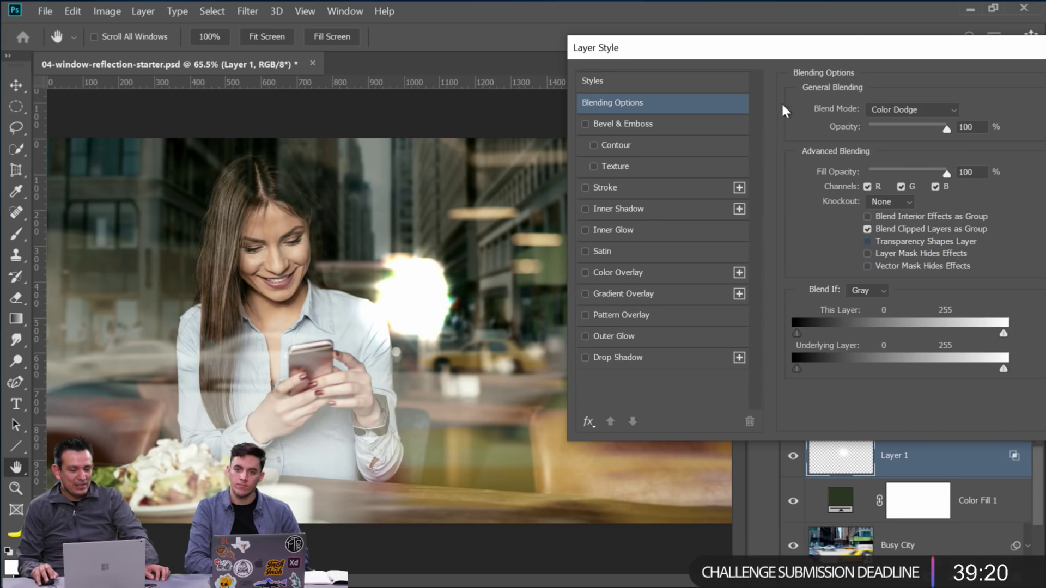
drag(865, 58, 626, 95)
click(907, 118)
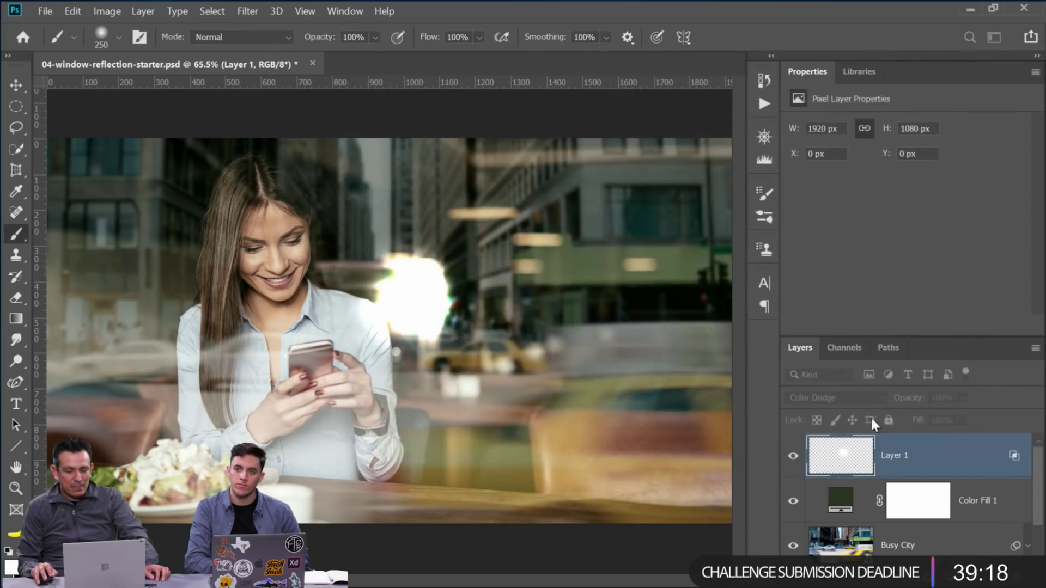
drag(924, 429, 901, 426)
Enlarge the light glow to about 185% and move it to the image's upper-right corner
key(v)
drag(295, 311, 559, 278)
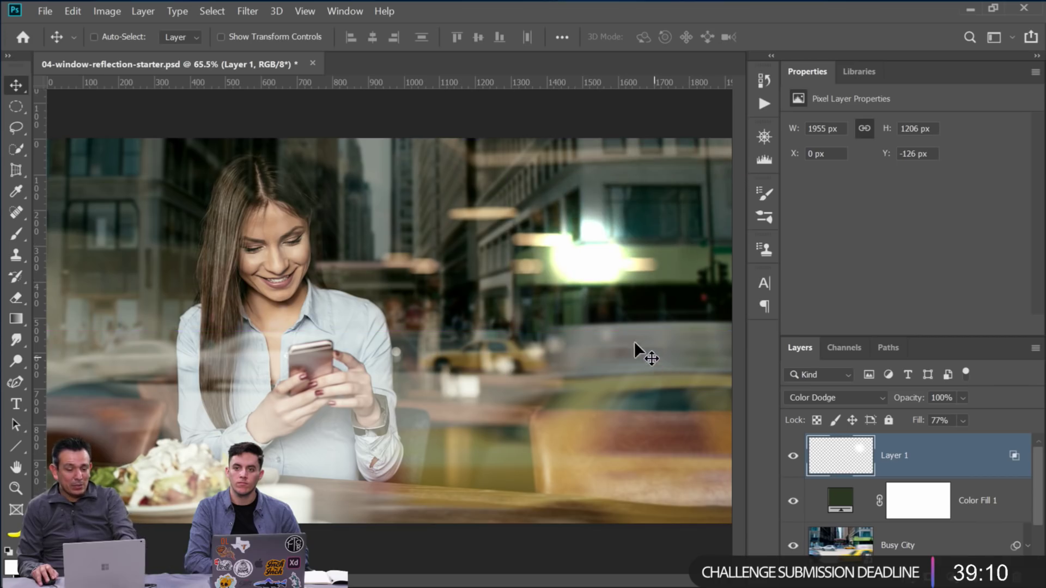
key(ctrl+t)
drag(499, 337, 724, 197)
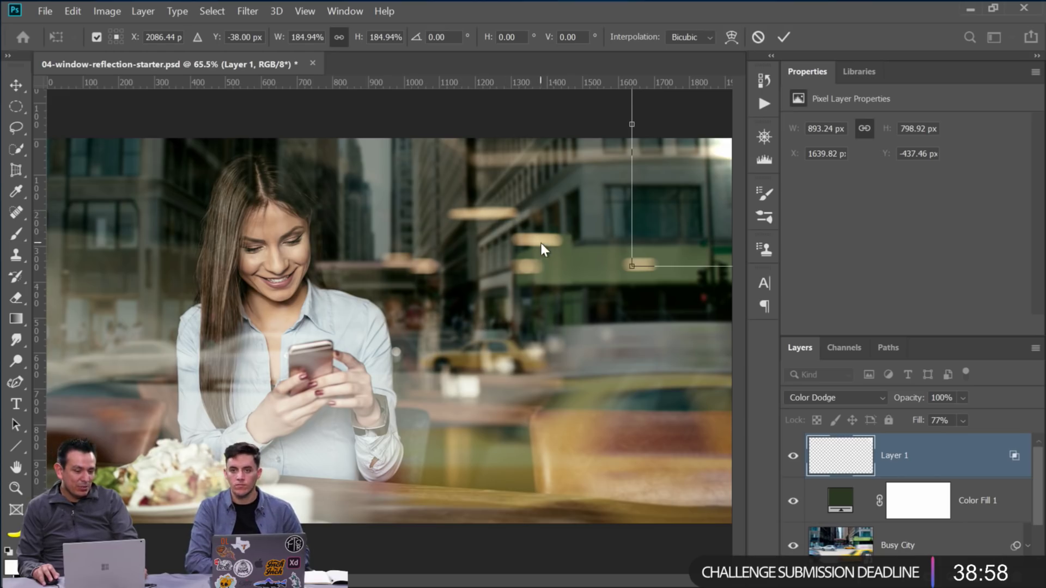
key(Return)
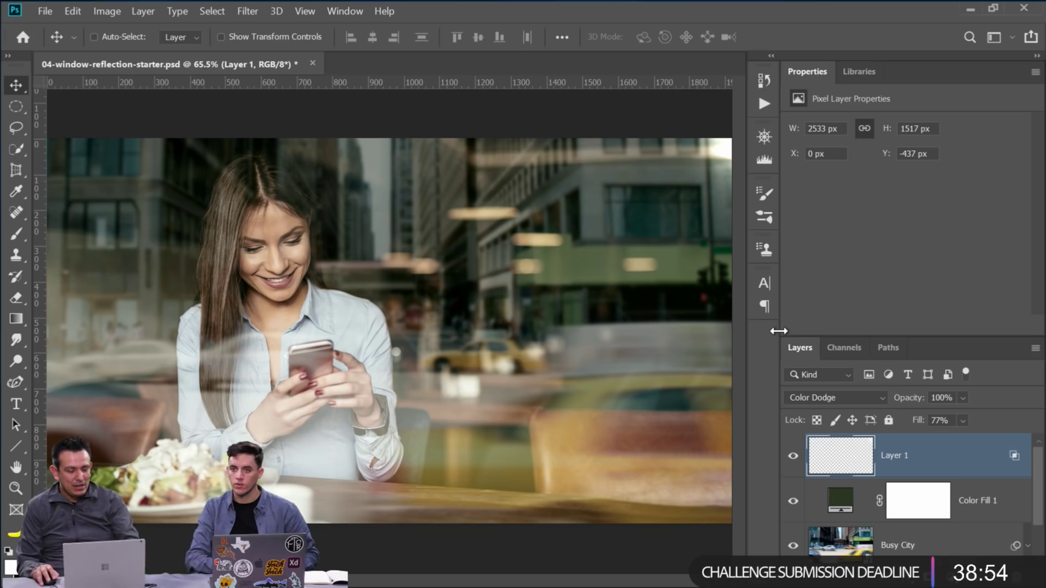
Flatten the light glow to about 12% of its height and place it over the ceiling light near the image's upper-right corner
key(ctrl+t)
drag(711, 177, 552, 330)
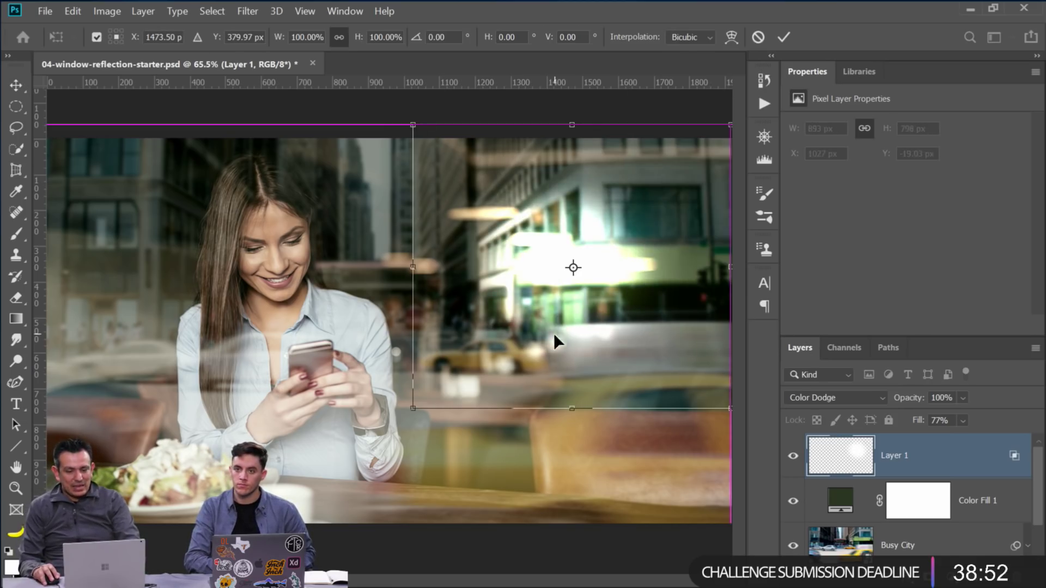
drag(574, 391, 780, 155)
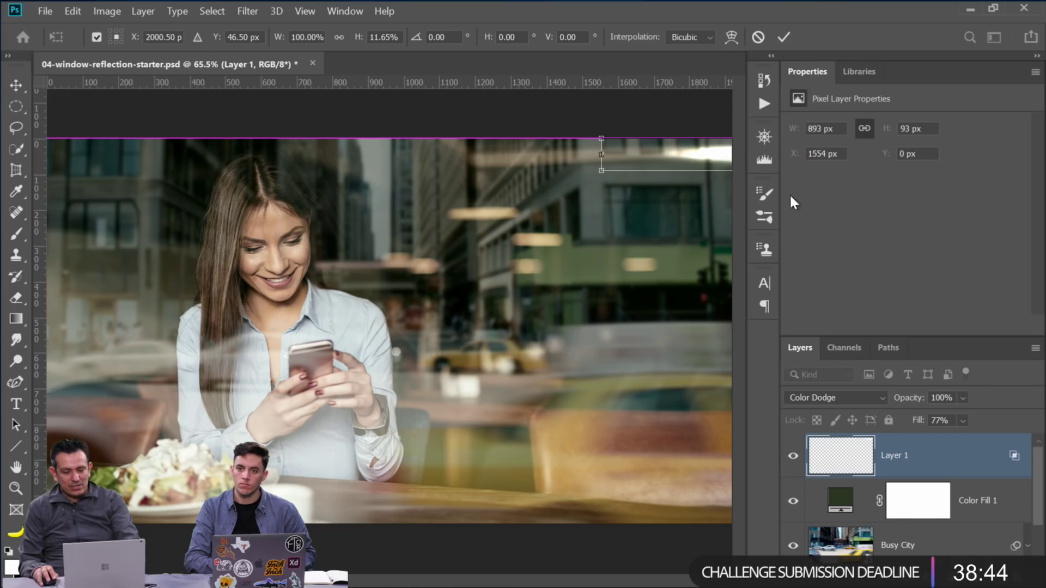
key(Return)
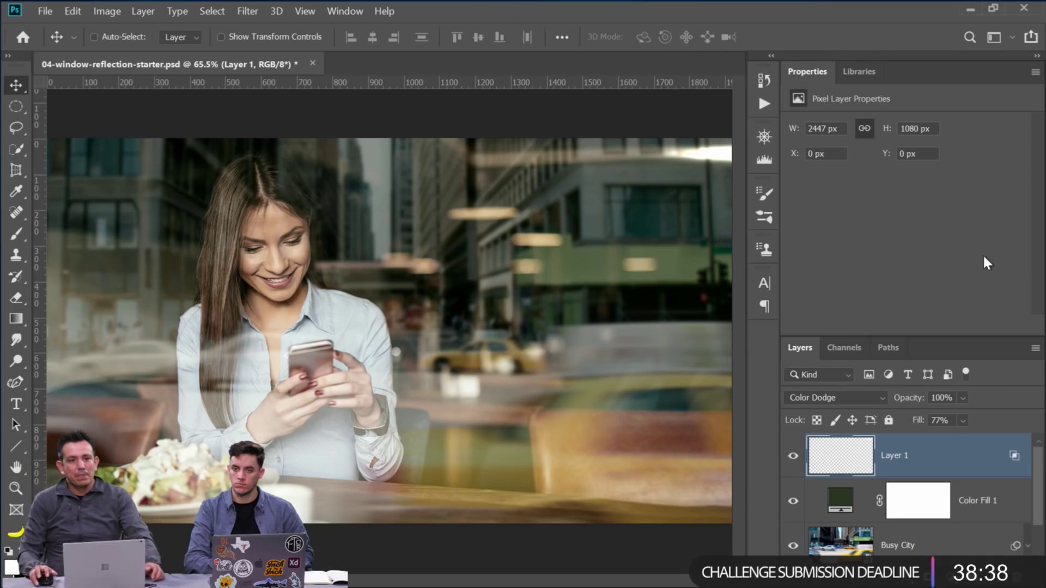
Clear the "Man" search in Libraries and limit the search scope to the current library
click(870, 69)
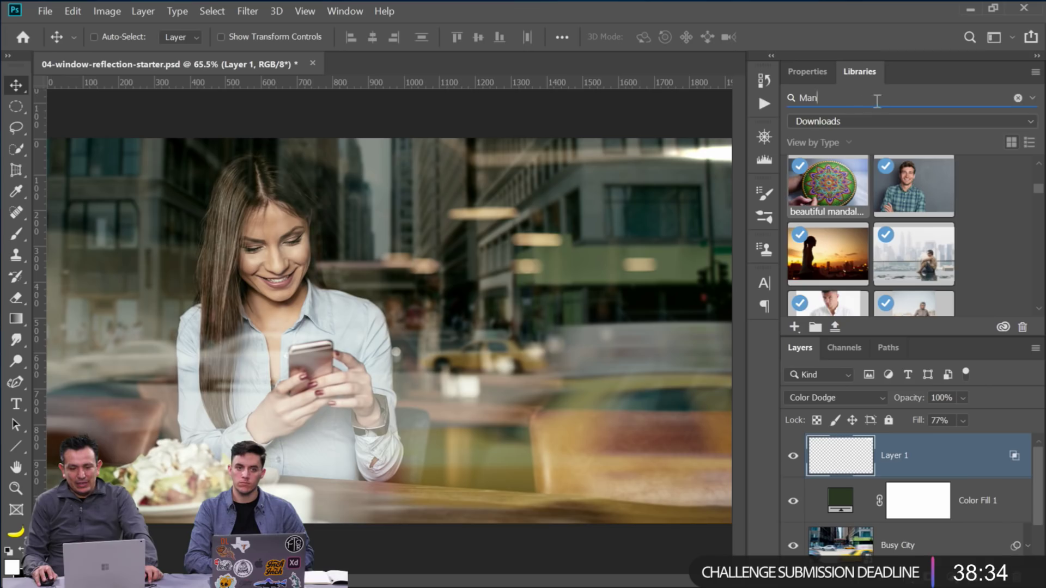
click(1017, 98)
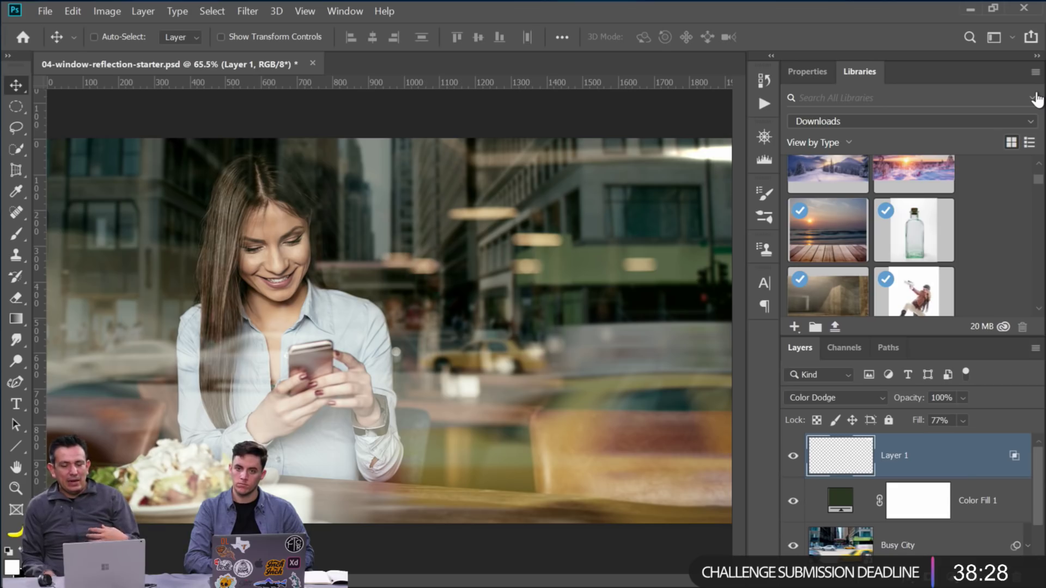
click(1031, 101)
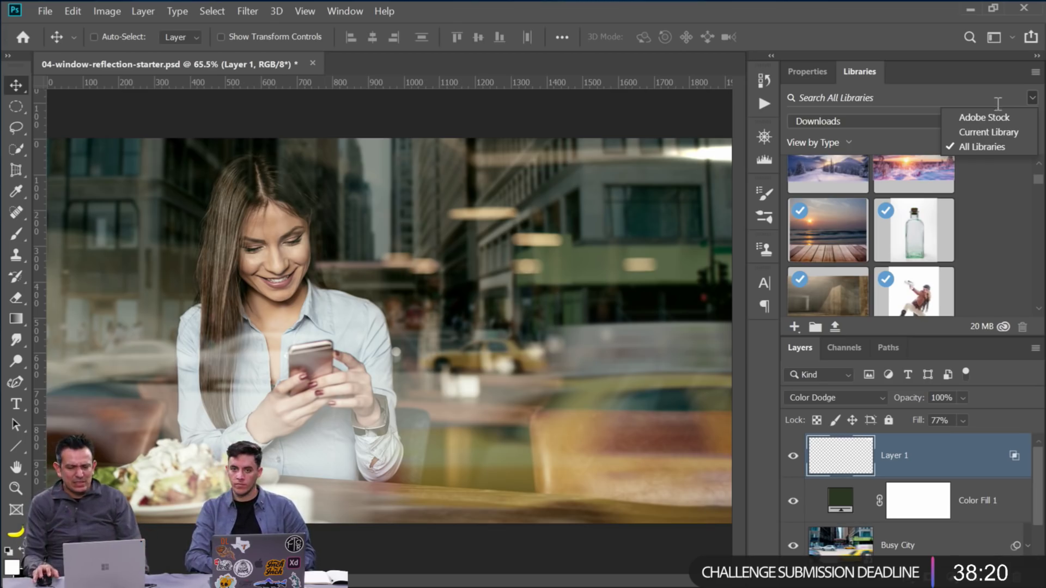
click(994, 133)
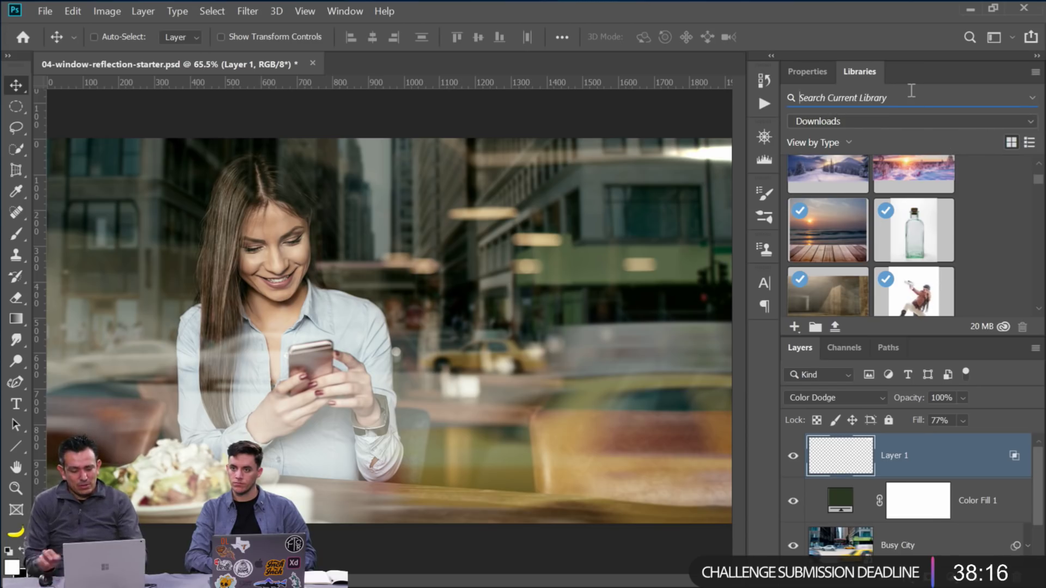
Search the Downloads library for "grunge"
text(grunge)
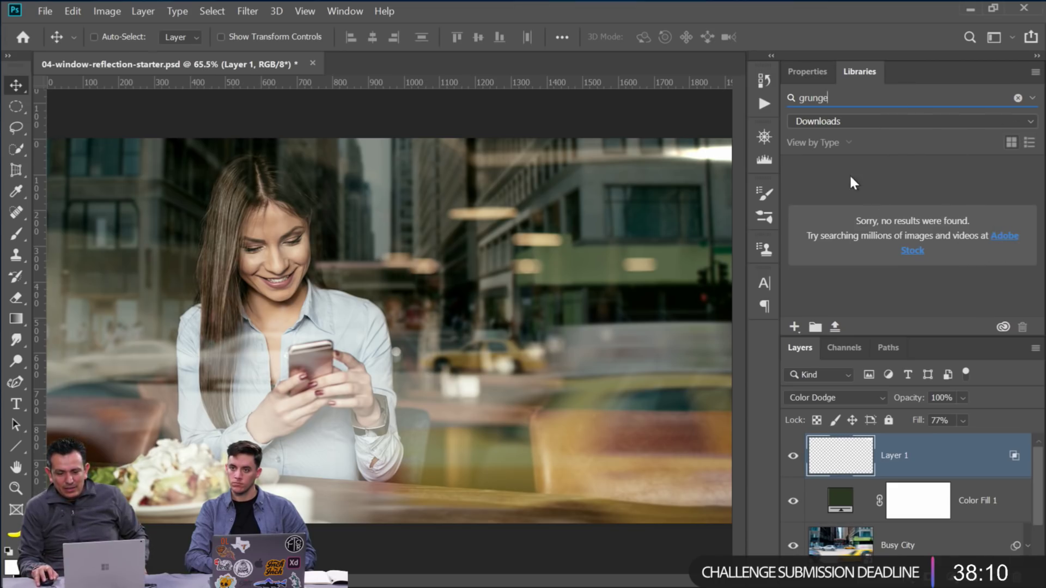
click(1031, 122)
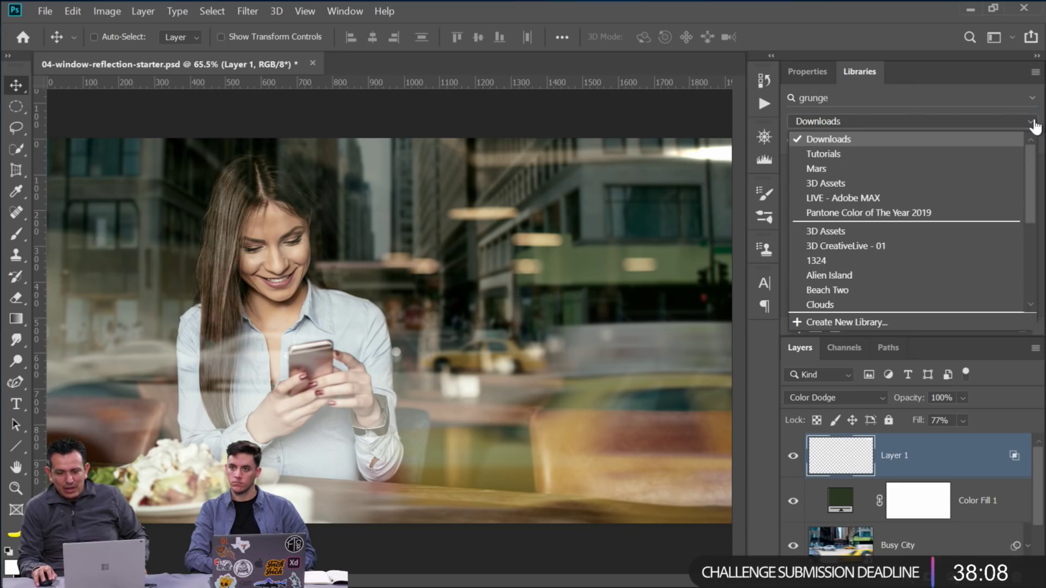
click(1007, 140)
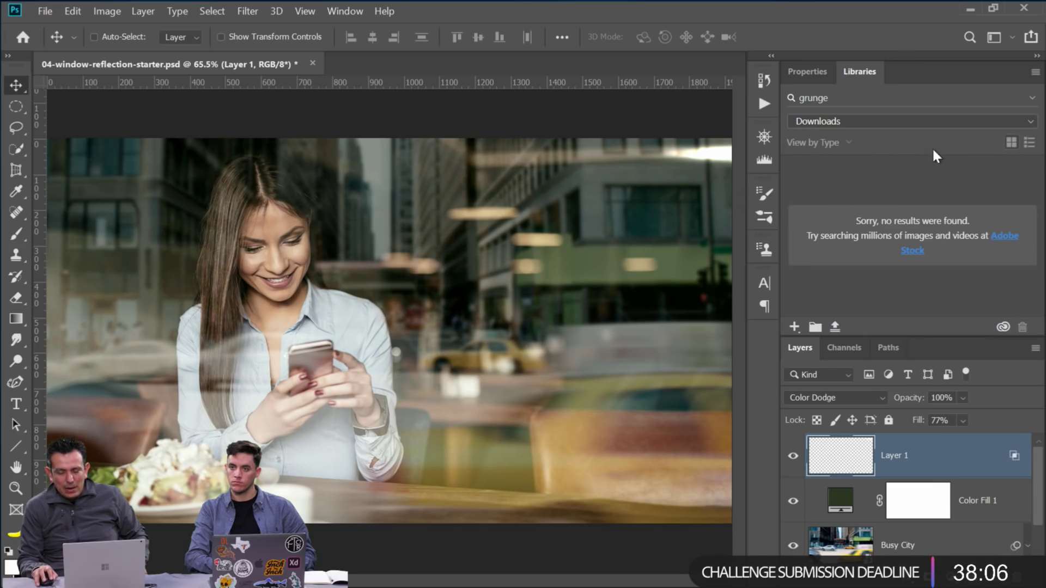
click(45, 12)
click(60, 40)
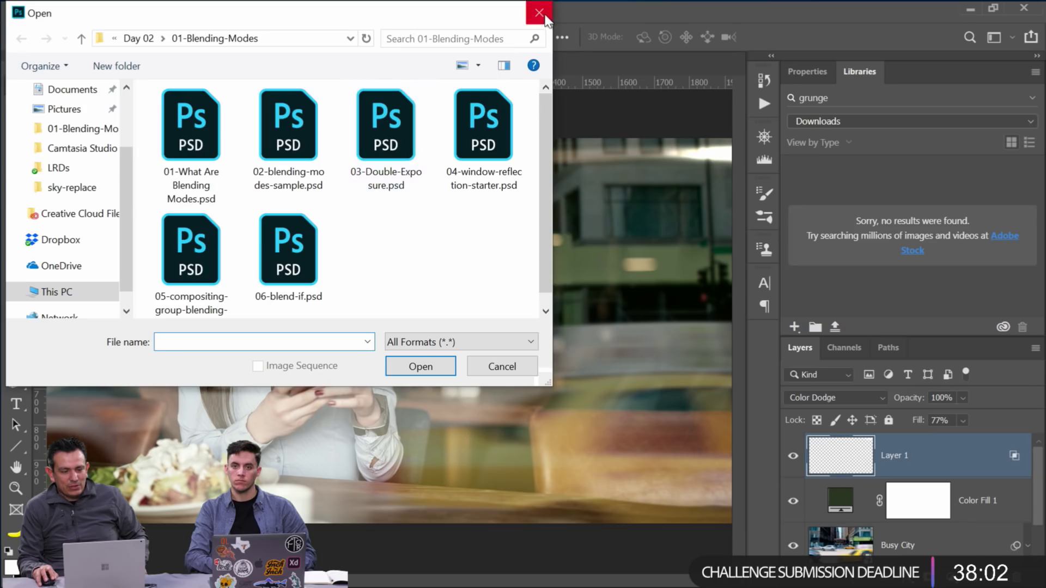
click(539, 12)
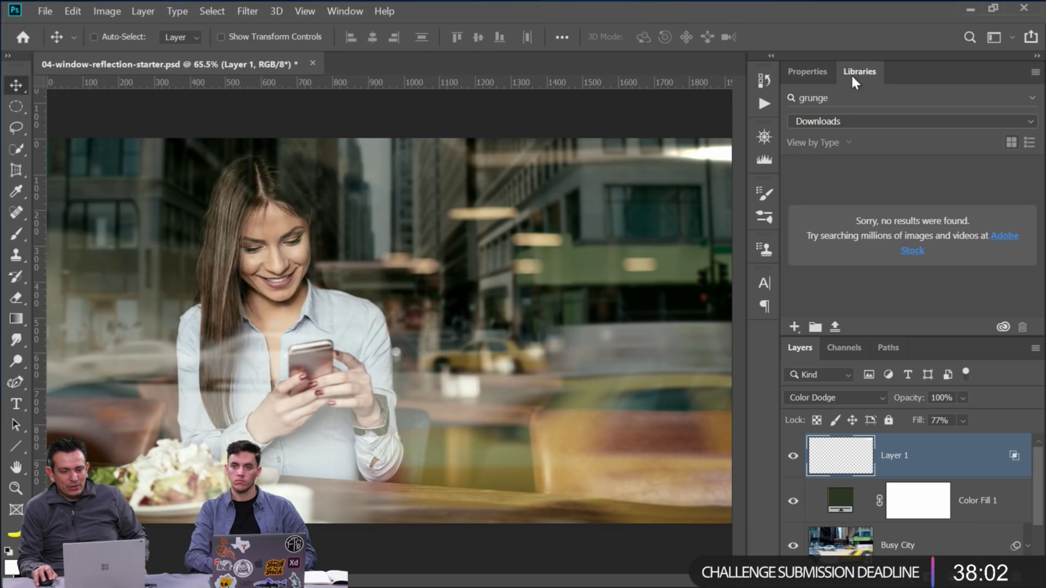
Clear the library search, switch its scope to Adobe Stock and search for "grunge texture"
click(992, 100)
click(1018, 99)
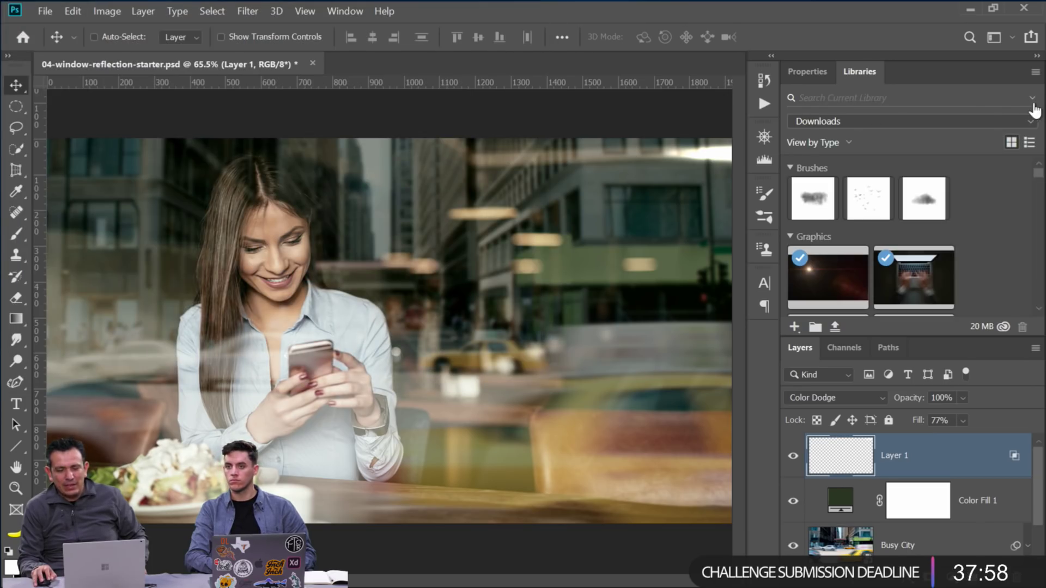
click(1030, 101)
click(1002, 117)
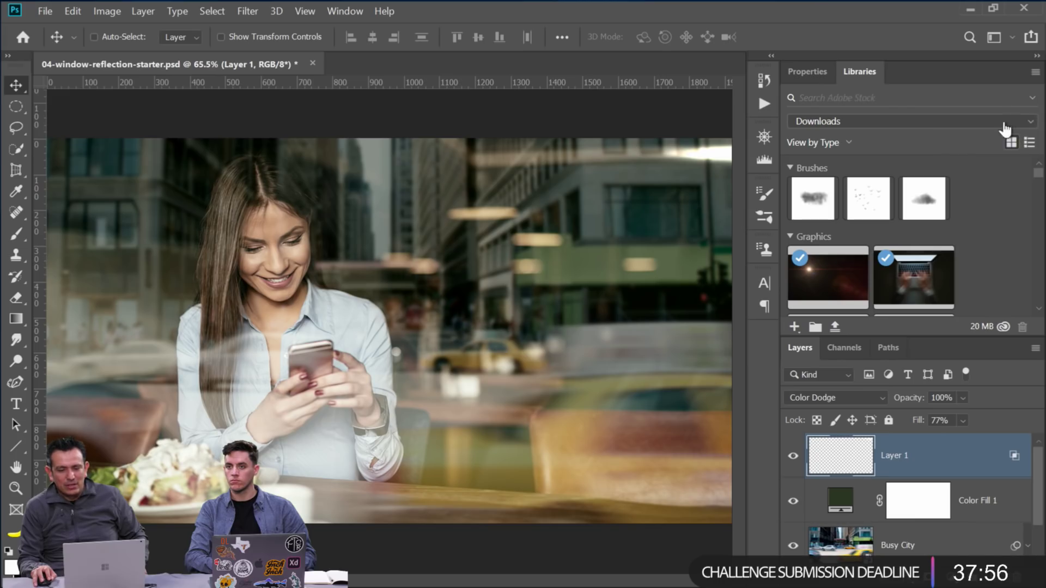
click(933, 97)
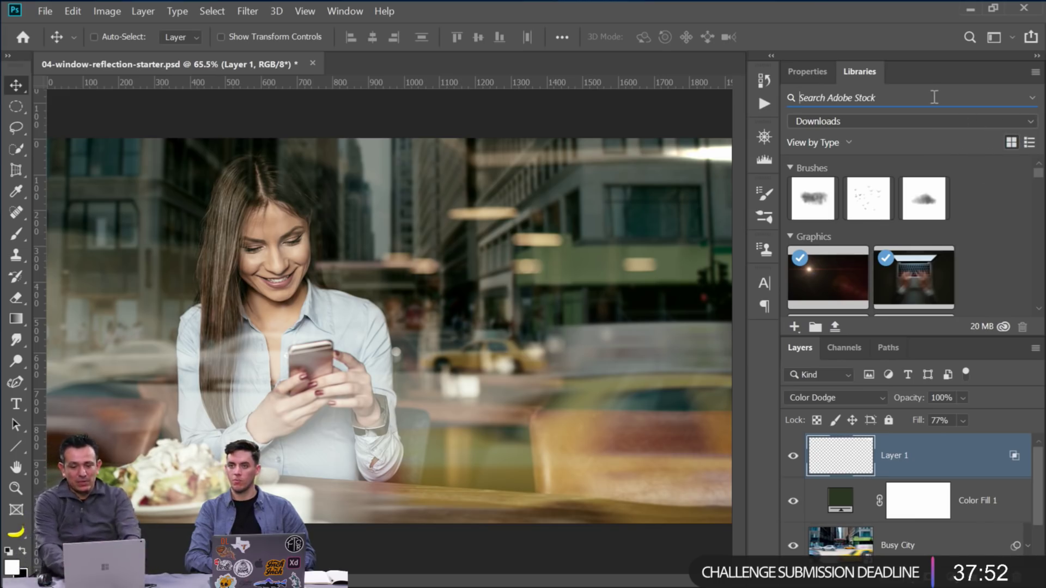
text(grunge)
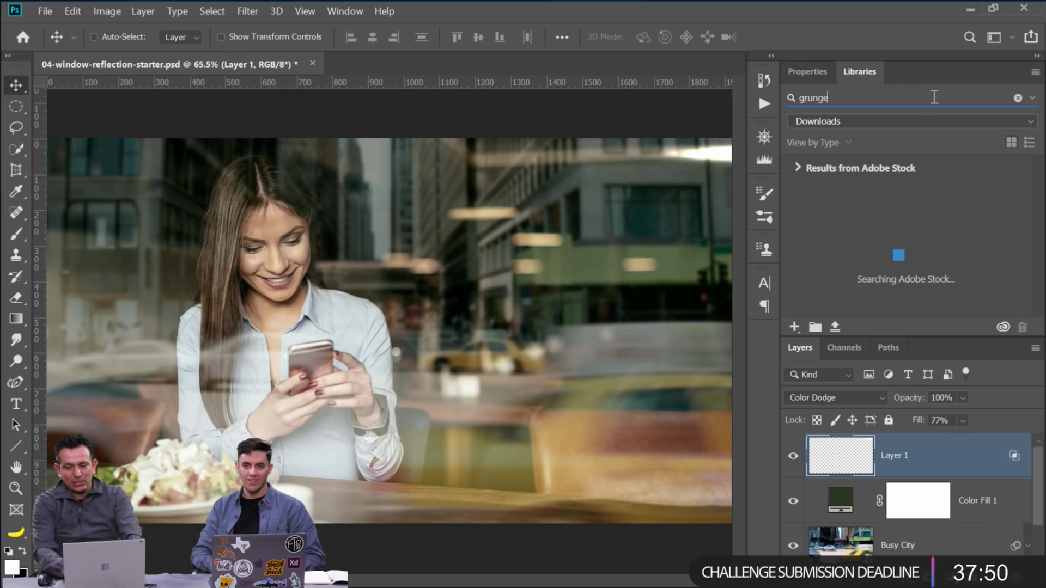
text( texture)
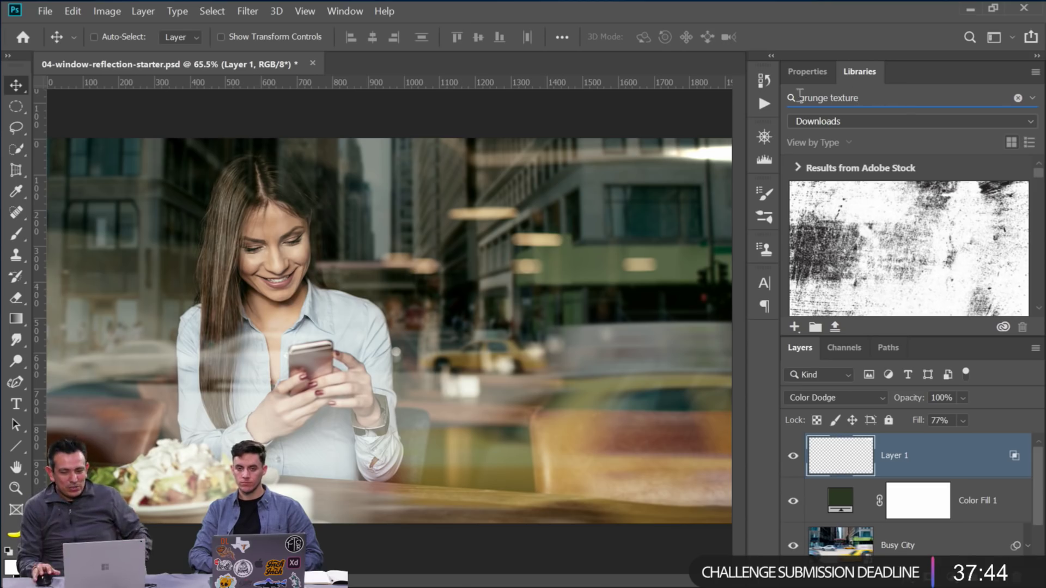
Place the abstract dust particle and dust grain texture from the stock results, aligned to the image's upper-left corner
scroll(1008, 206, down, 3)
scroll(1008, 206, down, 4)
scroll(1000, 202, down, 5)
scroll(1000, 206, down, 5)
scroll(958, 202, down, 3)
drag(524, 293, 525, 293)
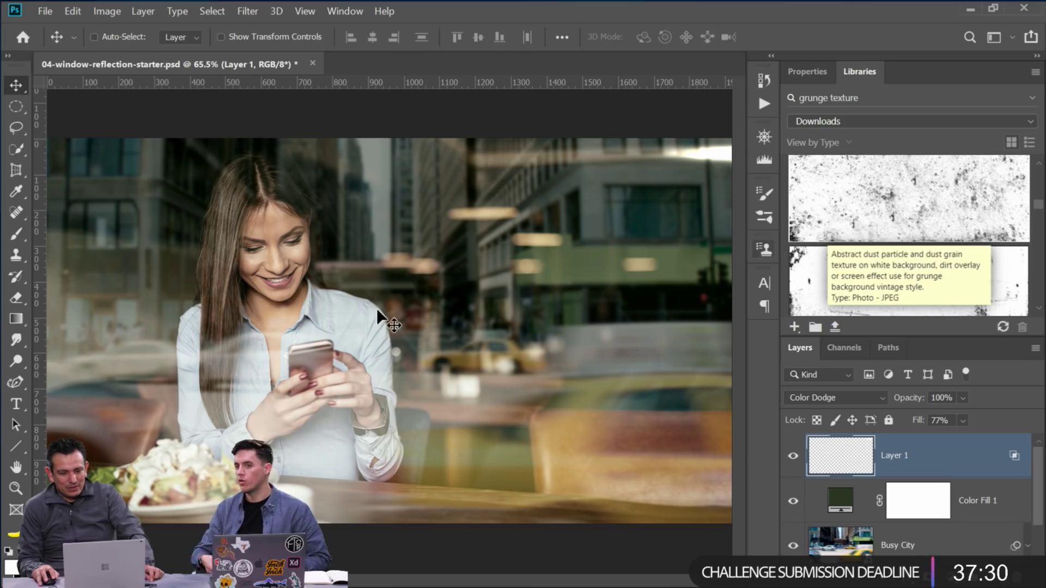
right_click(931, 209)
mouse_move(932, 238)
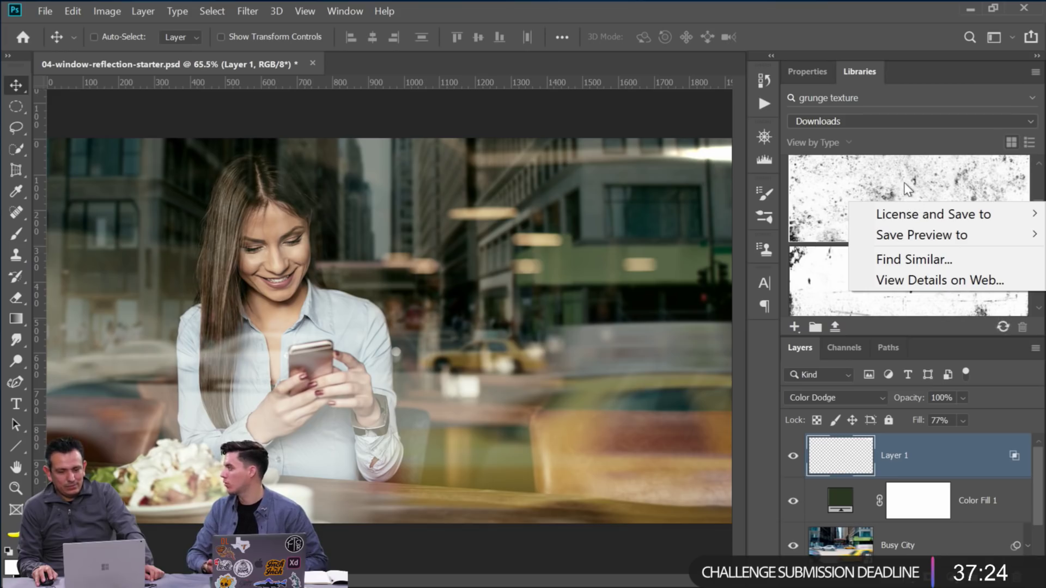
drag(941, 190, 879, 197)
drag(498, 319, 504, 326)
drag(462, 298, 85, 158)
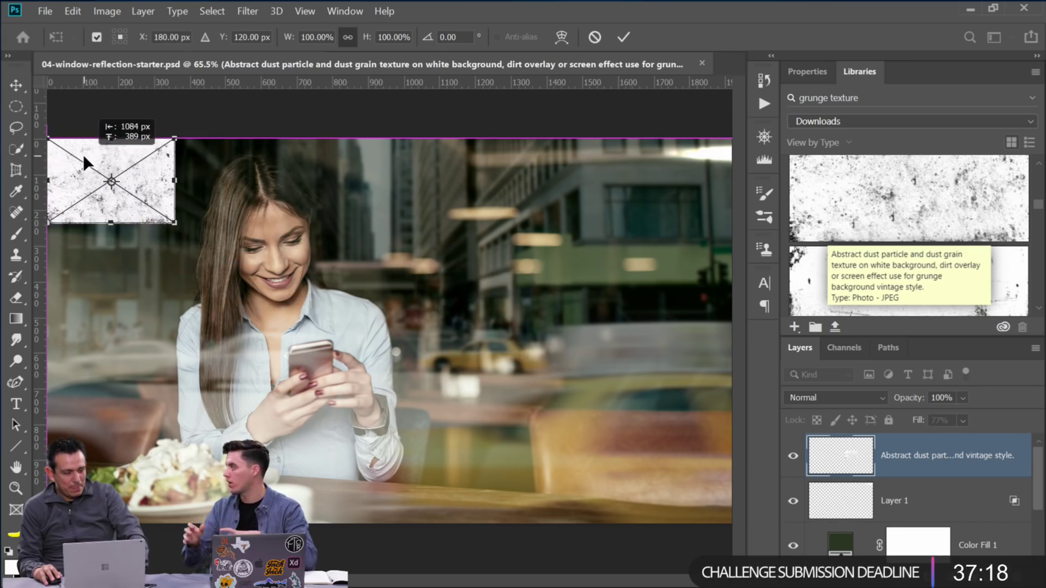
Stretch the dust texture to 533.33% width and 450% height so it covers the whole canvas
drag(174, 222, 587, 415)
drag(737, 507, 733, 523)
key(Return)
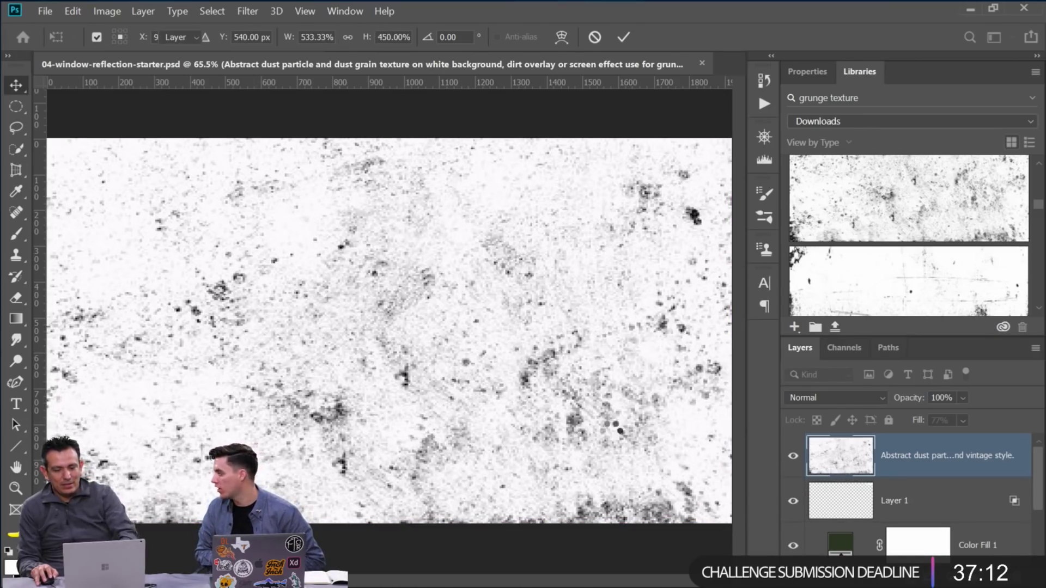
Inspect the dust texture up close and set its layer's blend mode to Multiply
click(15, 488)
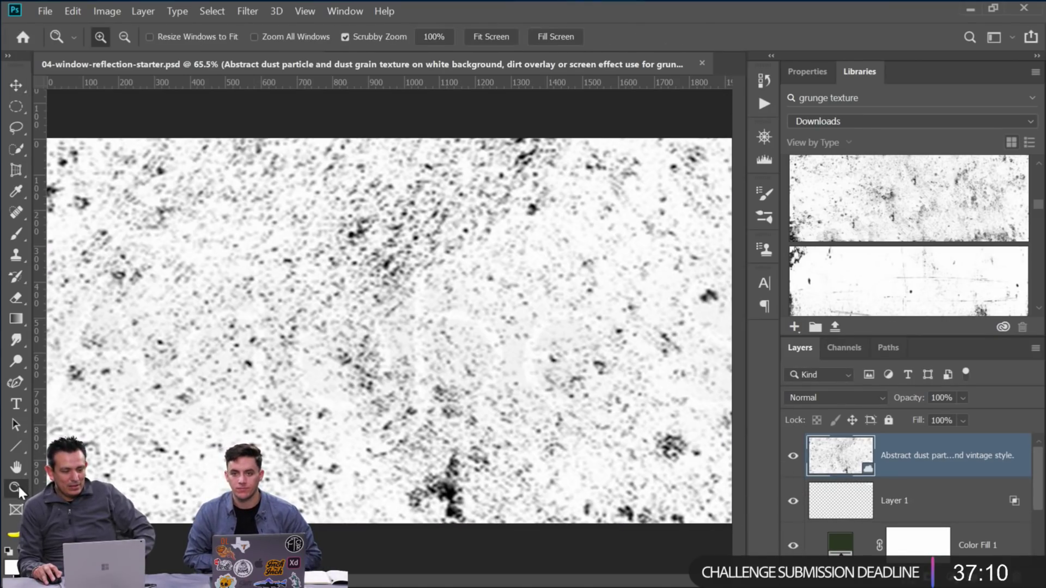
drag(417, 372, 432, 224)
right_click(441, 256)
click(460, 264)
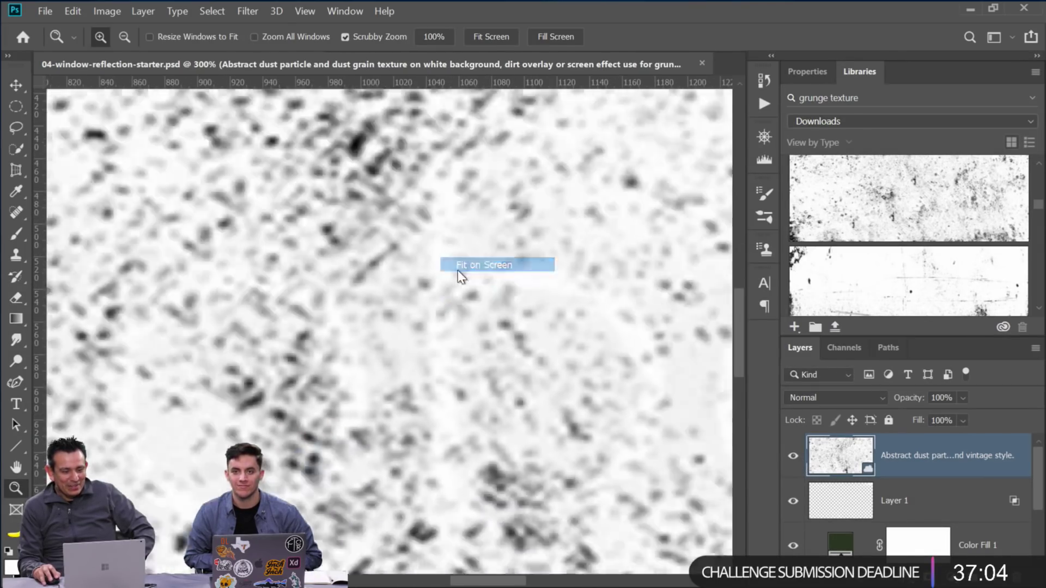
click(792, 457)
click(793, 457)
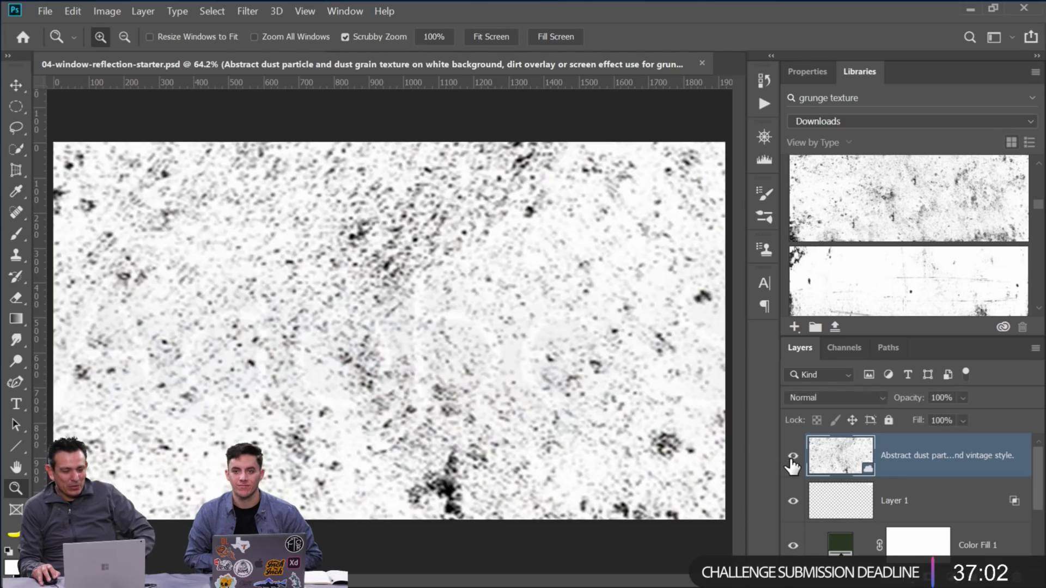
click(818, 396)
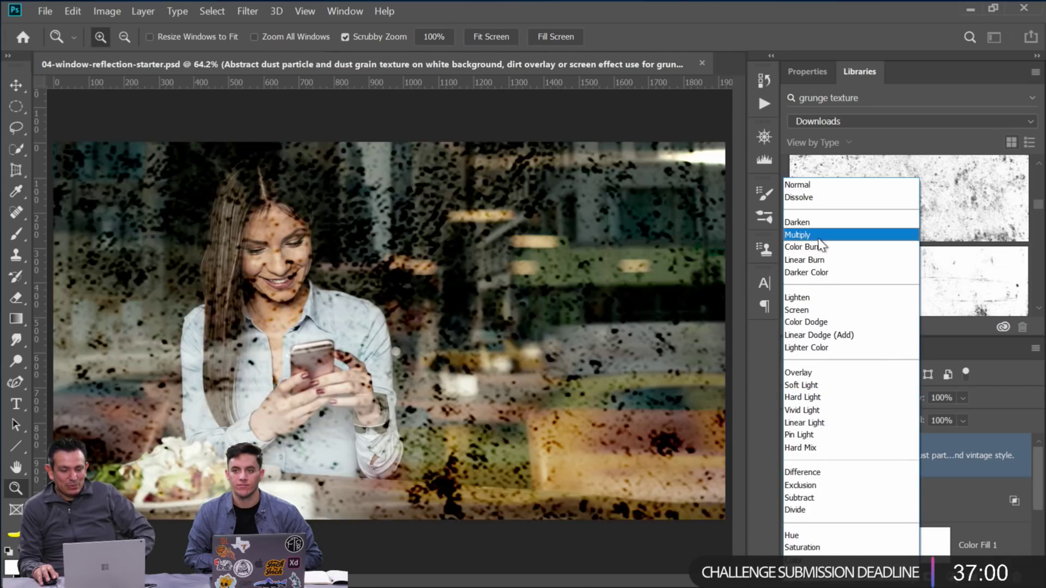
click(817, 236)
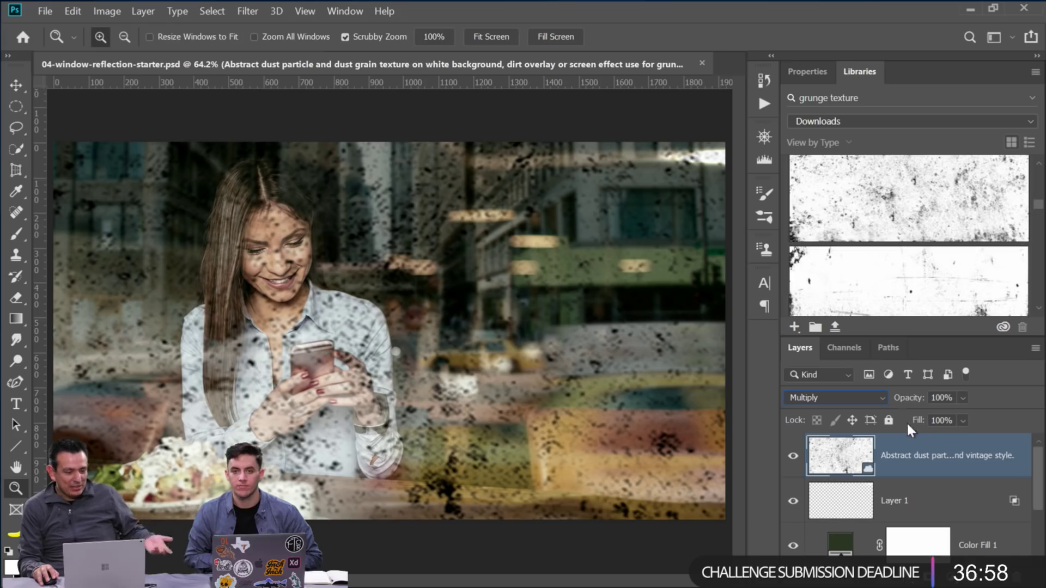
Reduce the dust texture layer's opacity to 11%, judging the effect close up and on the full image
drag(902, 404, 830, 398)
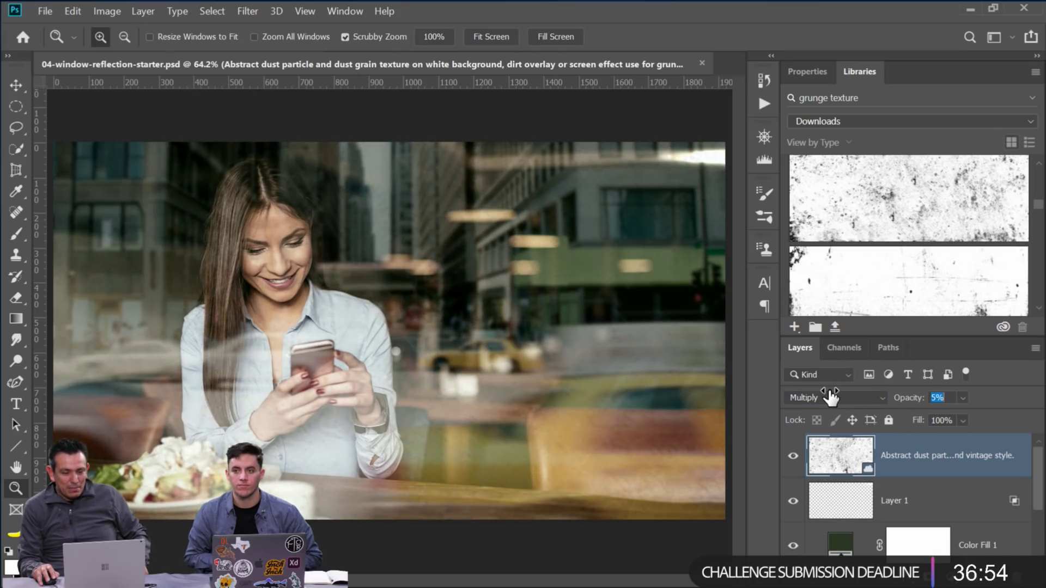
drag(675, 380, 674, 376)
drag(902, 403, 906, 404)
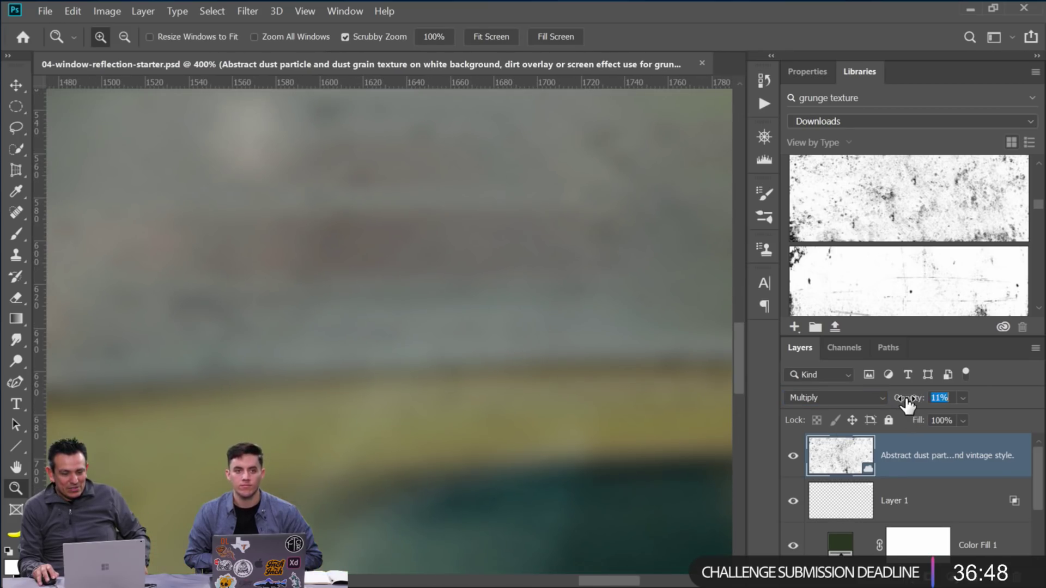
right_click(394, 296)
click(404, 303)
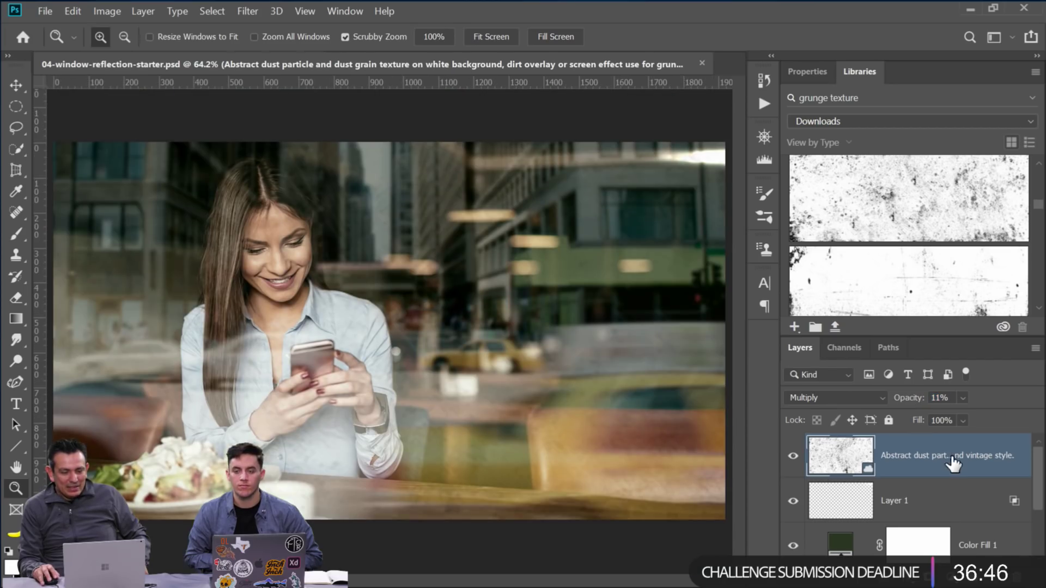
License the dust texture's Adobe Stock image from its layer and confirm using one license
right_click(968, 472)
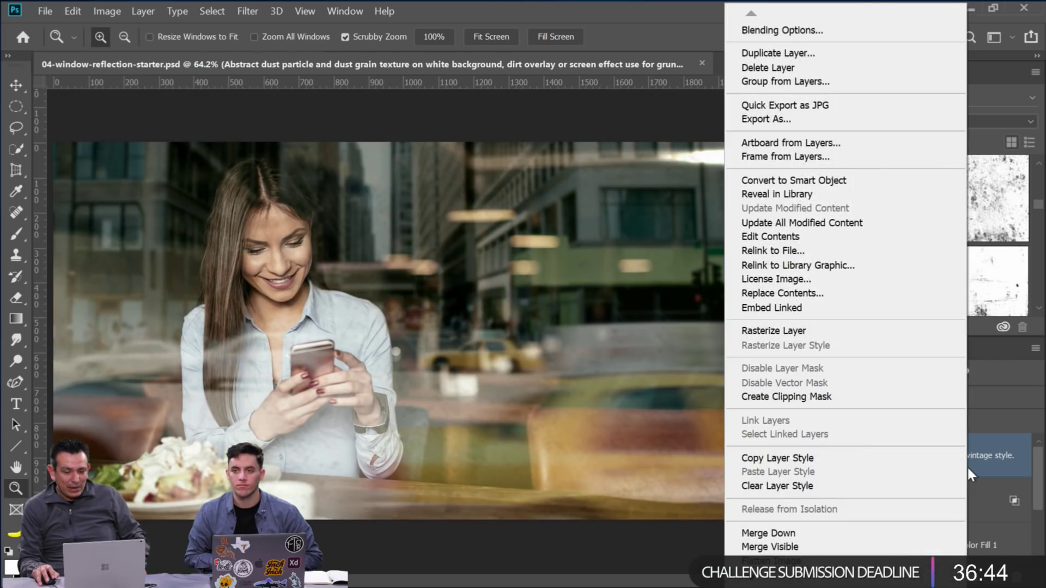
click(822, 280)
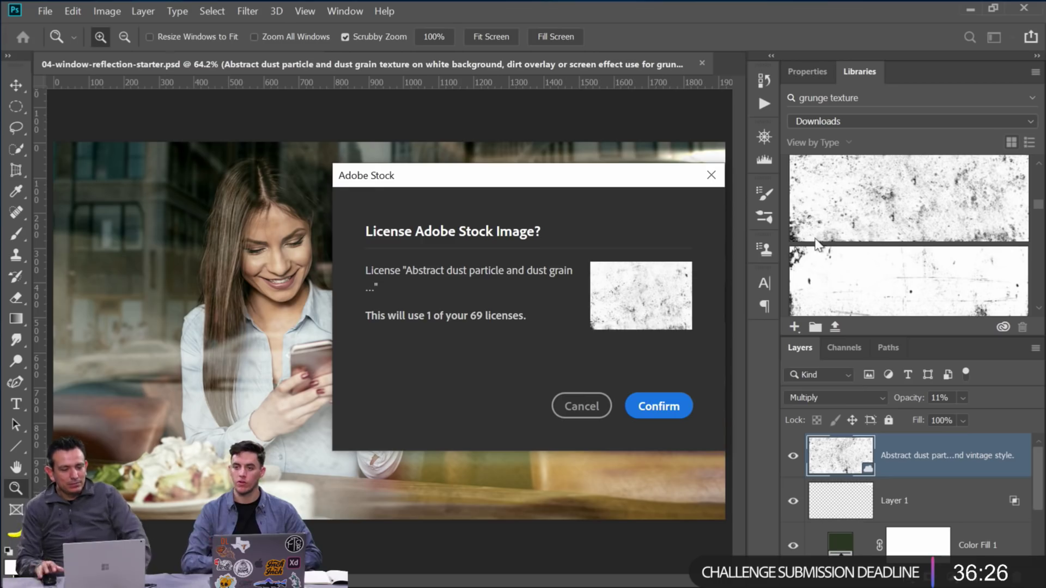
click(658, 406)
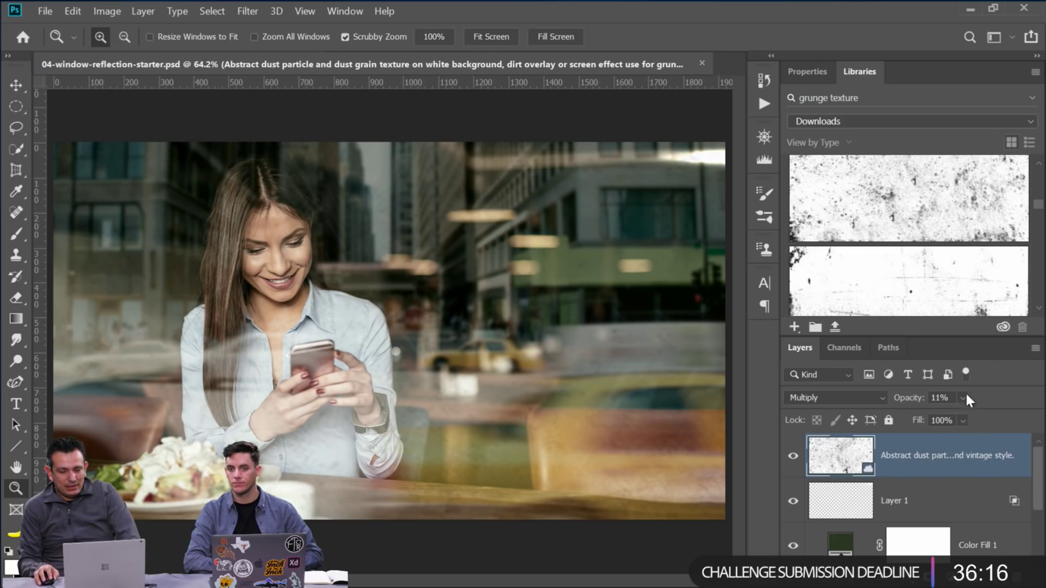
Show the "grunge texture" results from the Downloads library
click(816, 68)
click(858, 68)
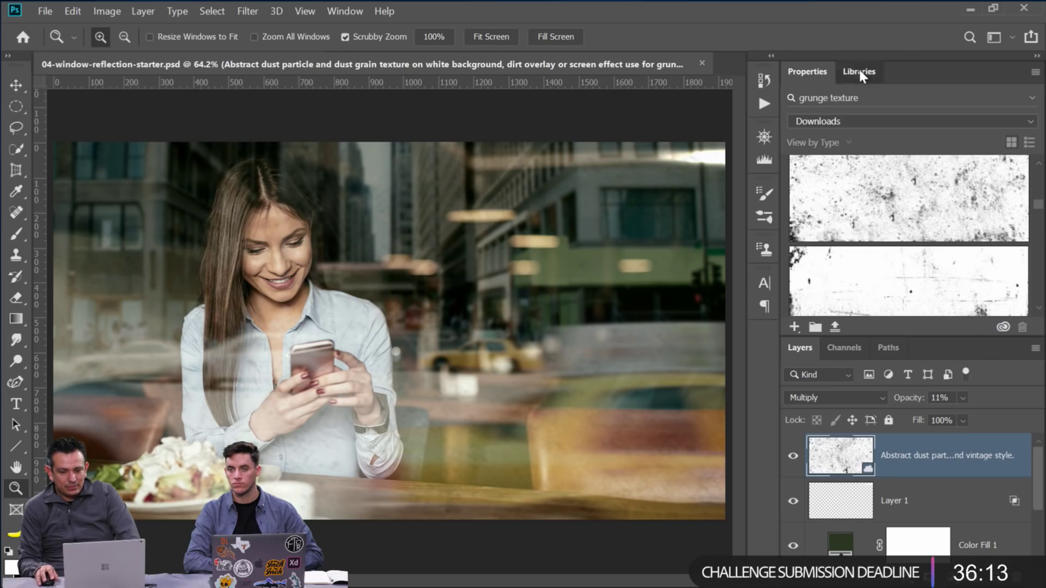
click(1028, 121)
click(1000, 129)
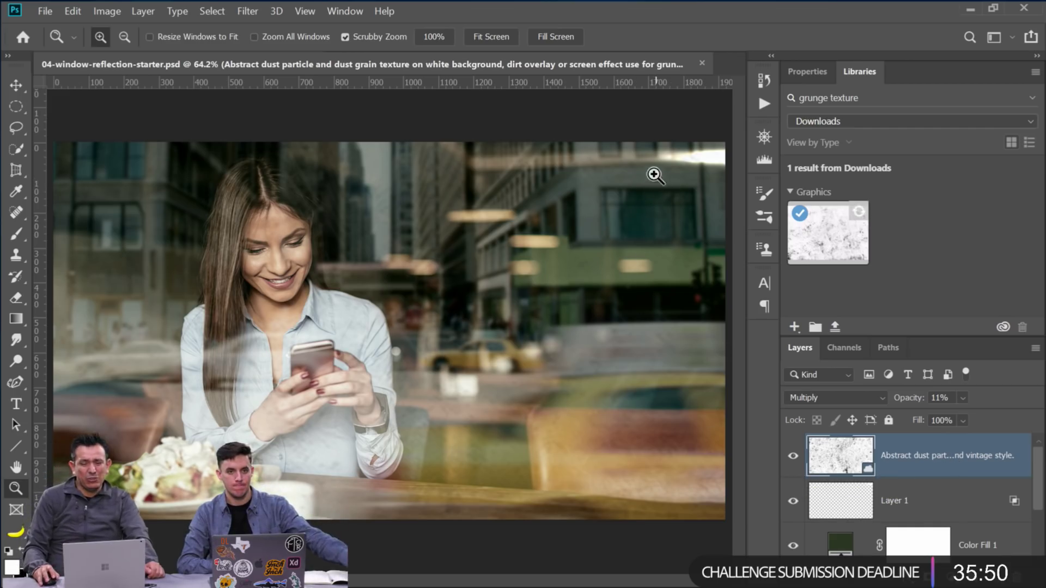
Move the light glow layer, Layer 1, above the dust texture layer
drag(705, 165, 523, 353)
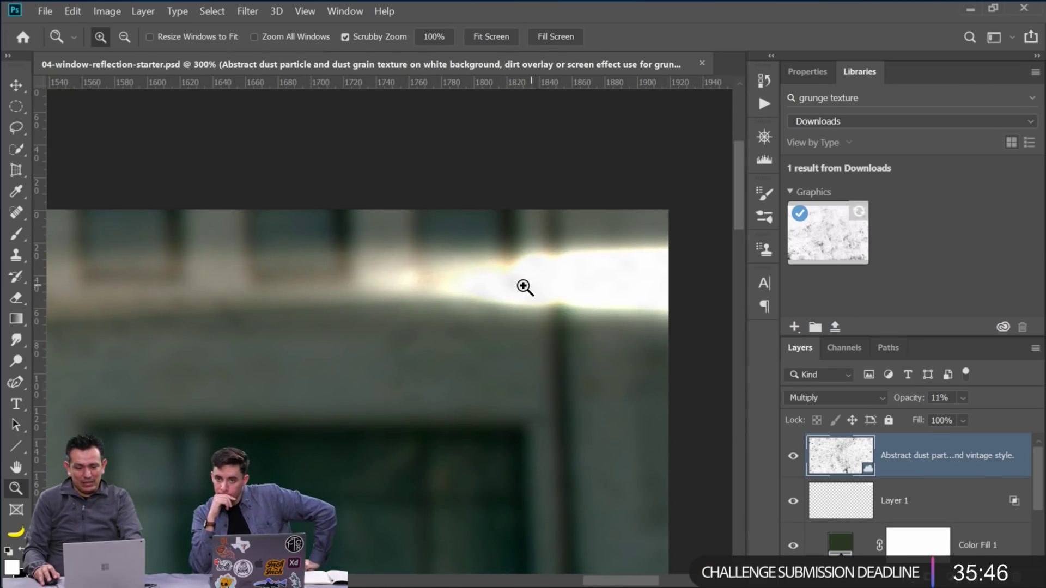
drag(854, 509, 853, 460)
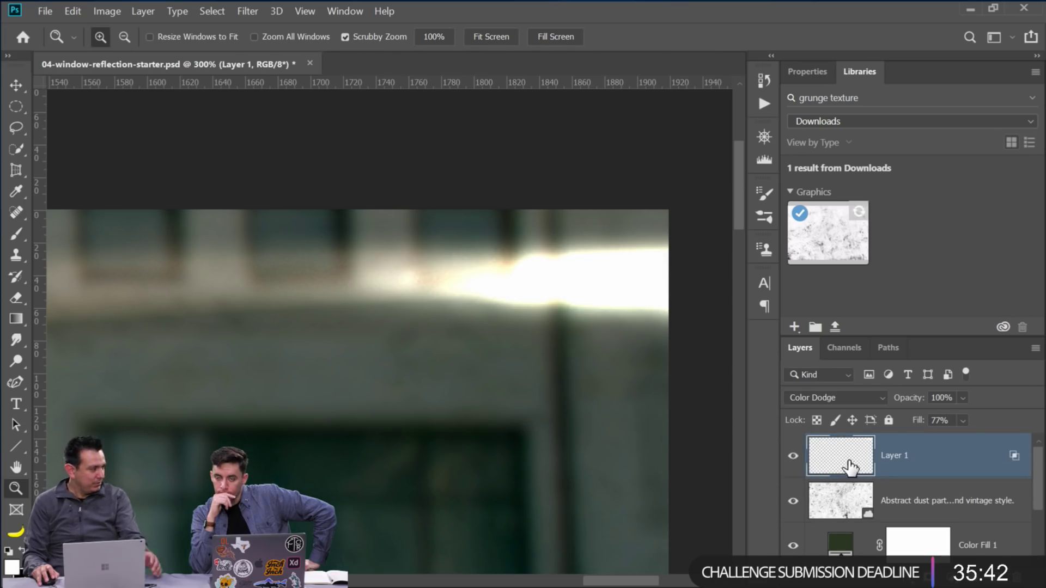
right_click(524, 265)
click(548, 269)
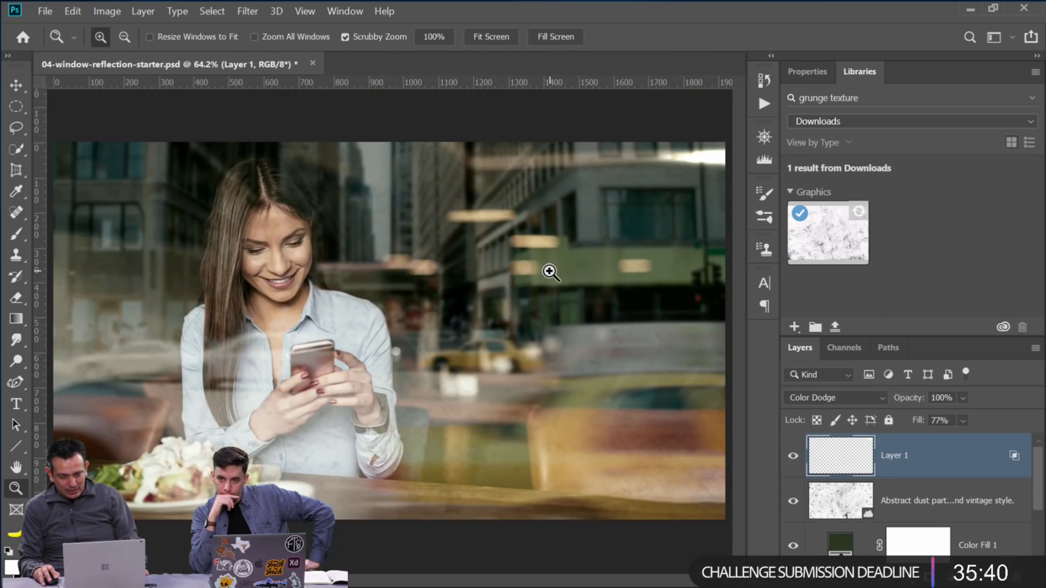
Group all layers from Layer 1 down to Busy City, and compare the image with and without the group
scroll(853, 482, down, 1)
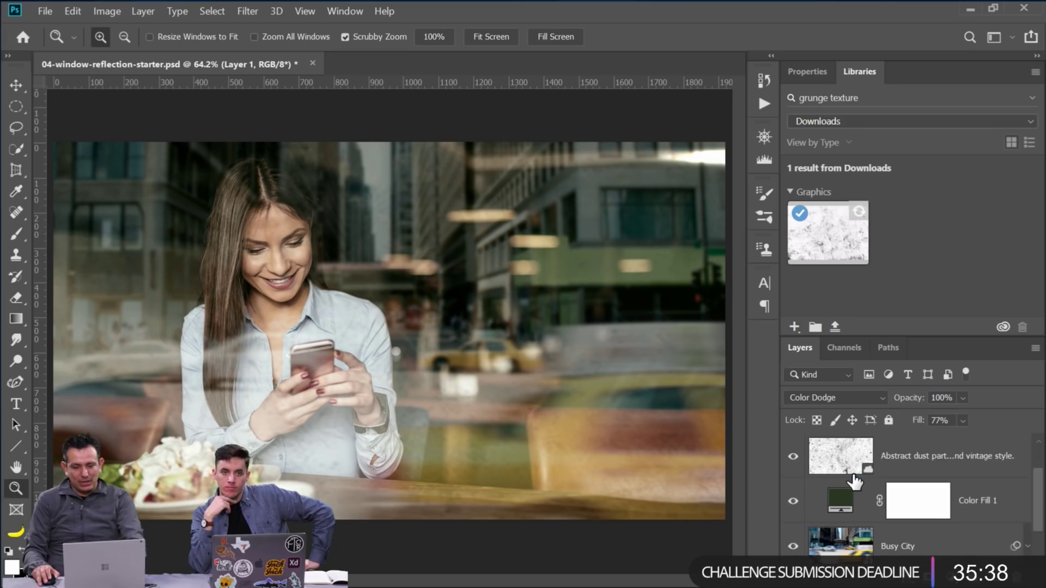
scroll(867, 487, up, 1)
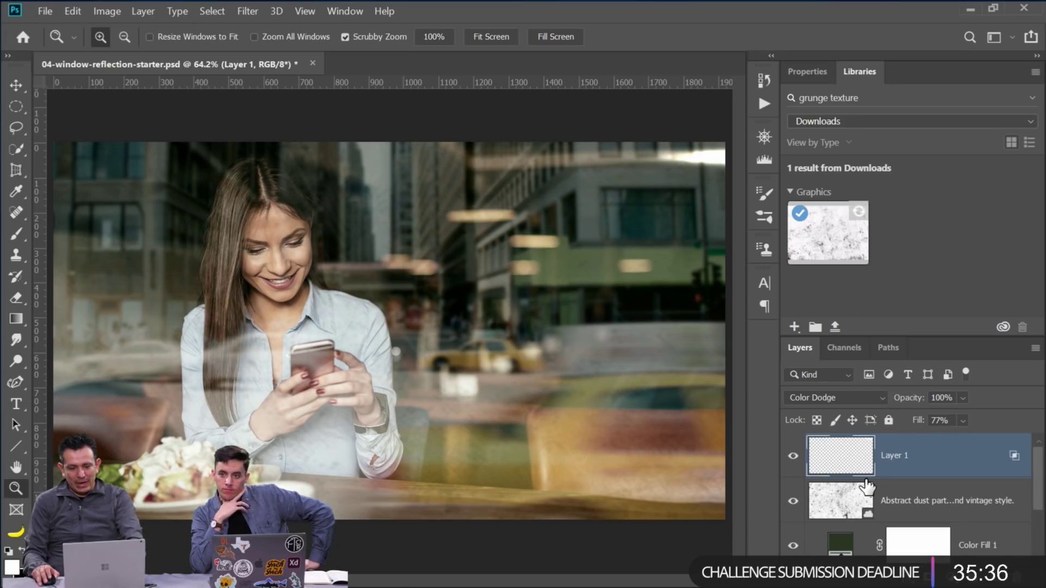
scroll(866, 486, down, 2)
scroll(866, 486, up, 2)
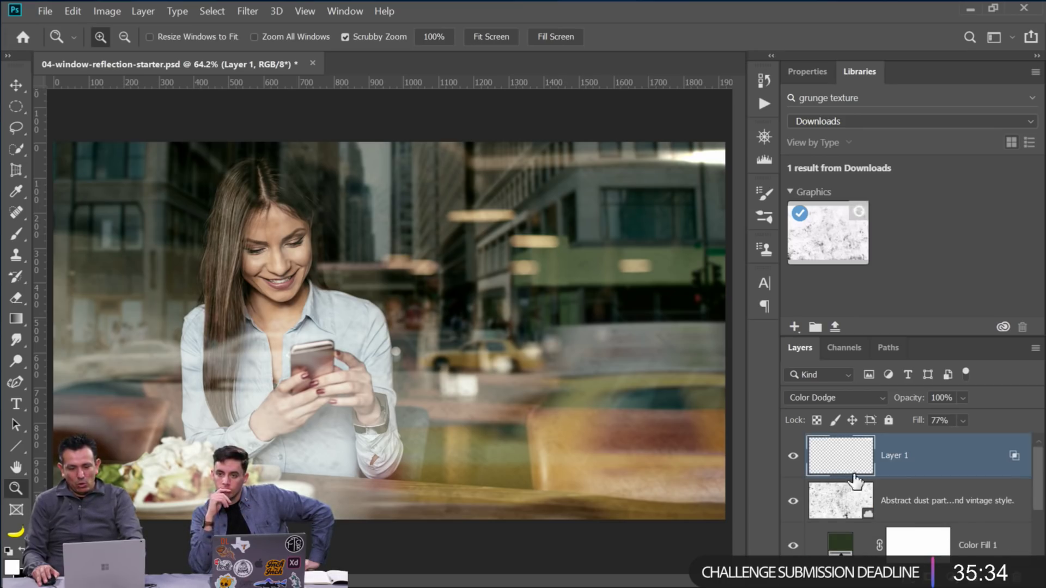
scroll(893, 469, down, 2)
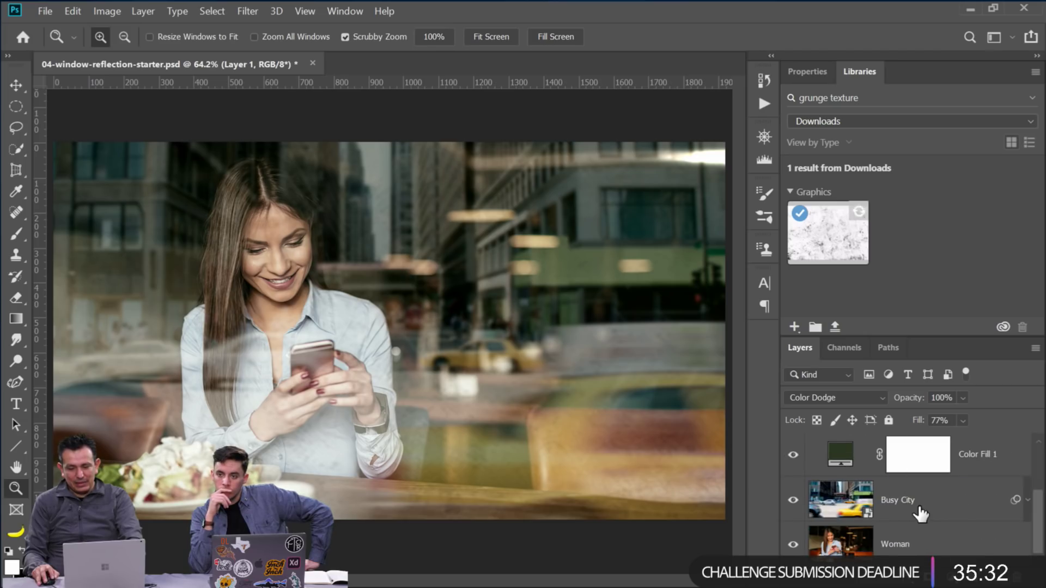
shift+click(915, 508)
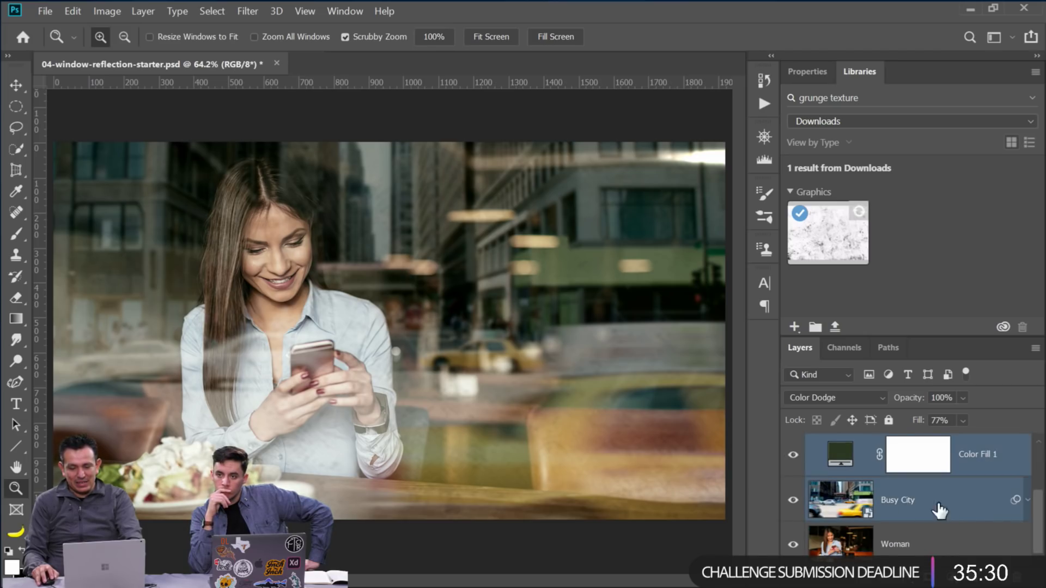
key(ctrl+g)
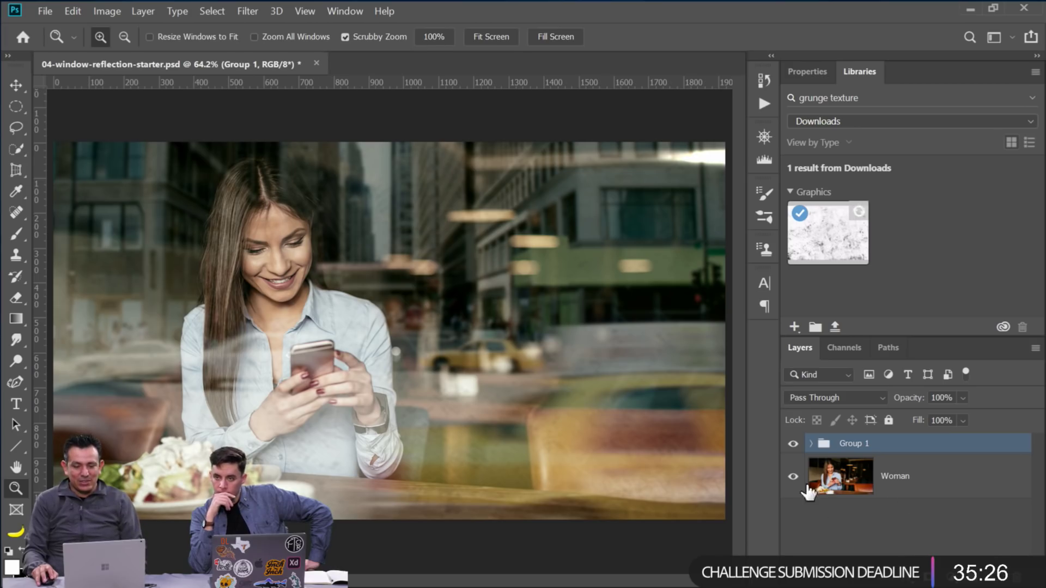
click(793, 445)
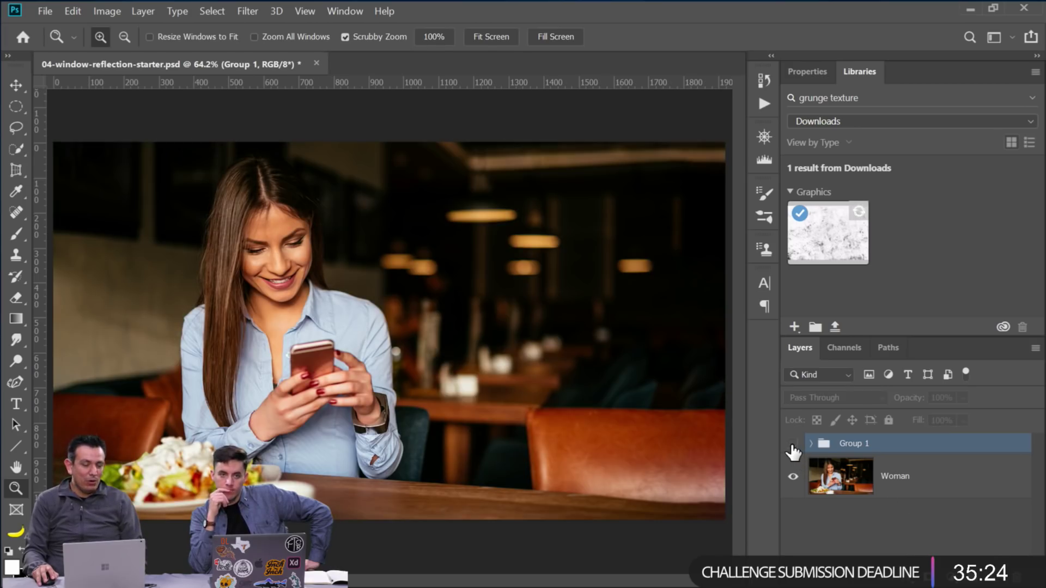
click(793, 445)
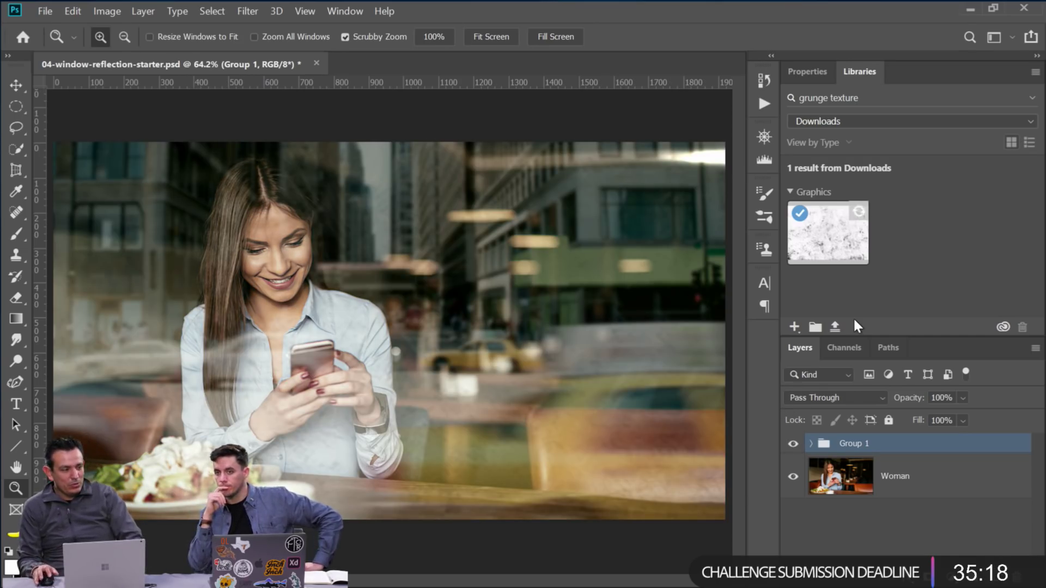
Convert Group 1 and the Woman layer together into one smart object
shift+click(908, 475)
right_click(956, 485)
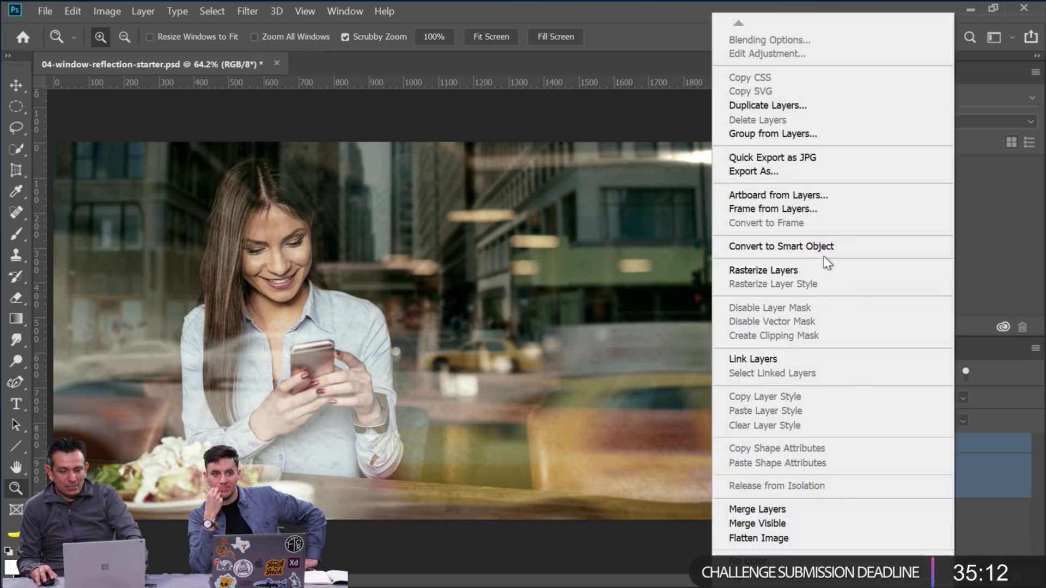
click(763, 250)
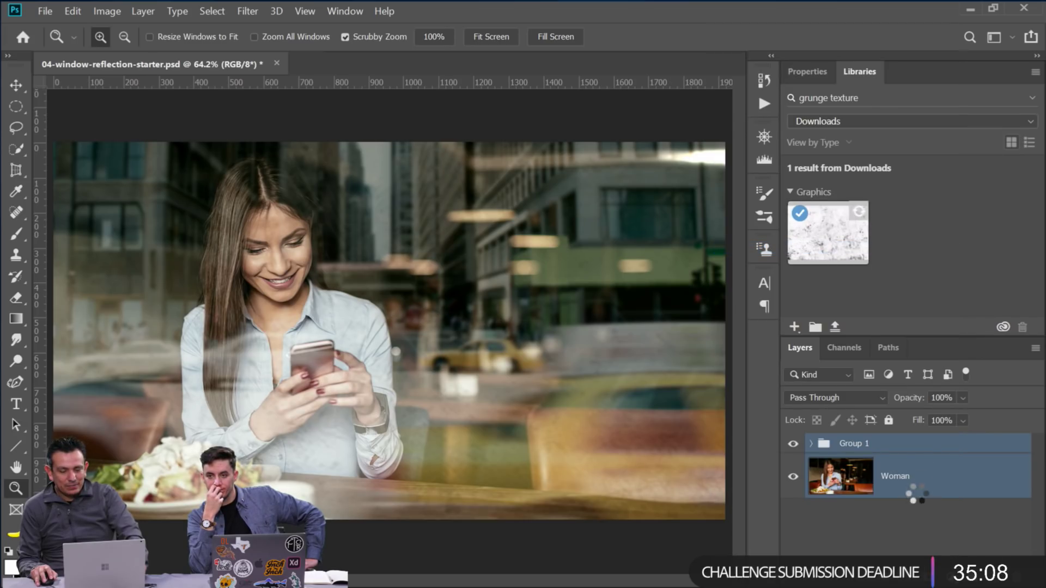
Open the Camera Raw Filter on the smart object and split-tone the shadows with hue 182 and saturation 22
click(245, 12)
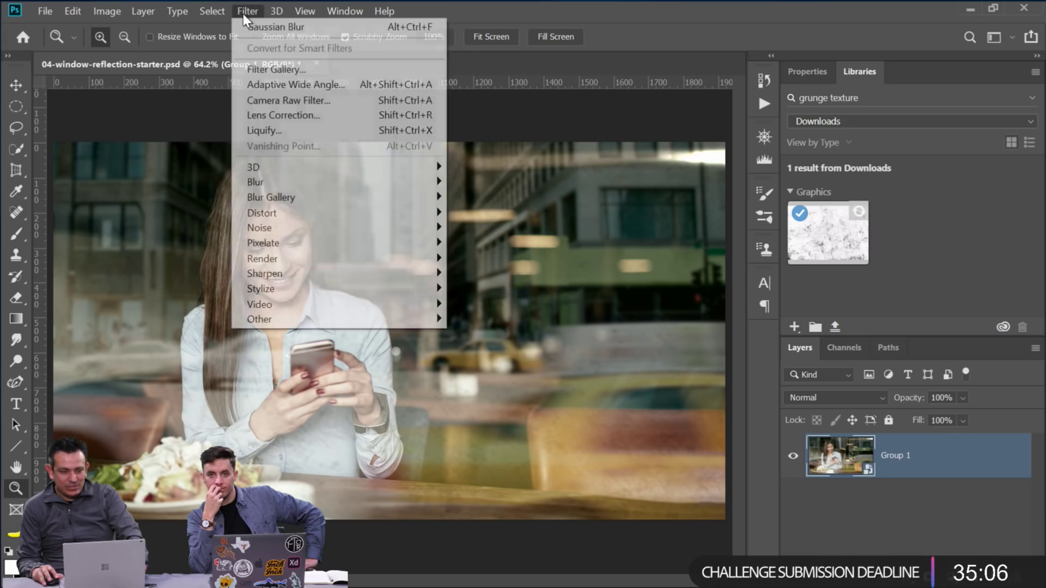
click(272, 101)
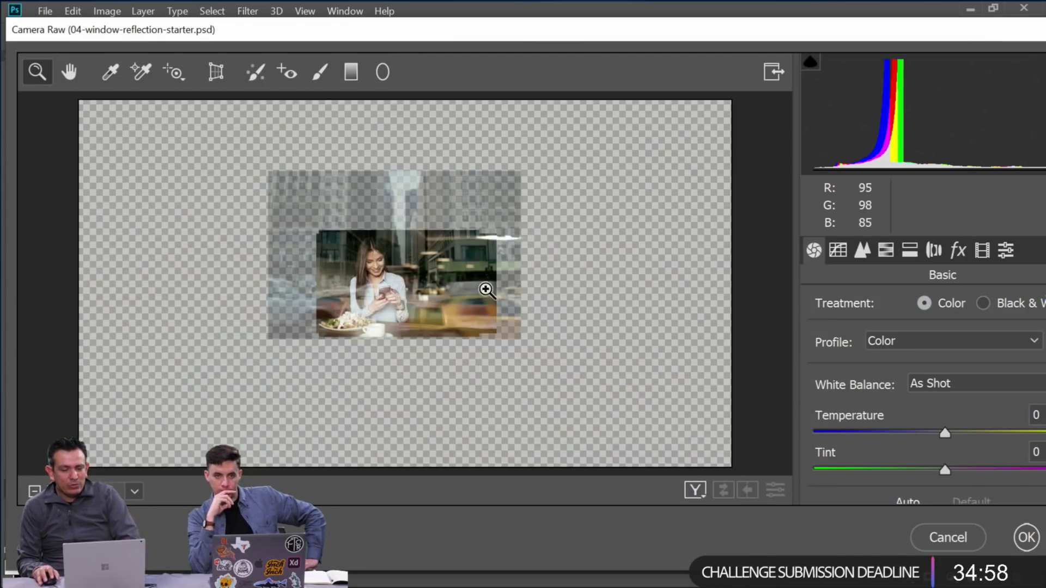
click(487, 291)
click(485, 273)
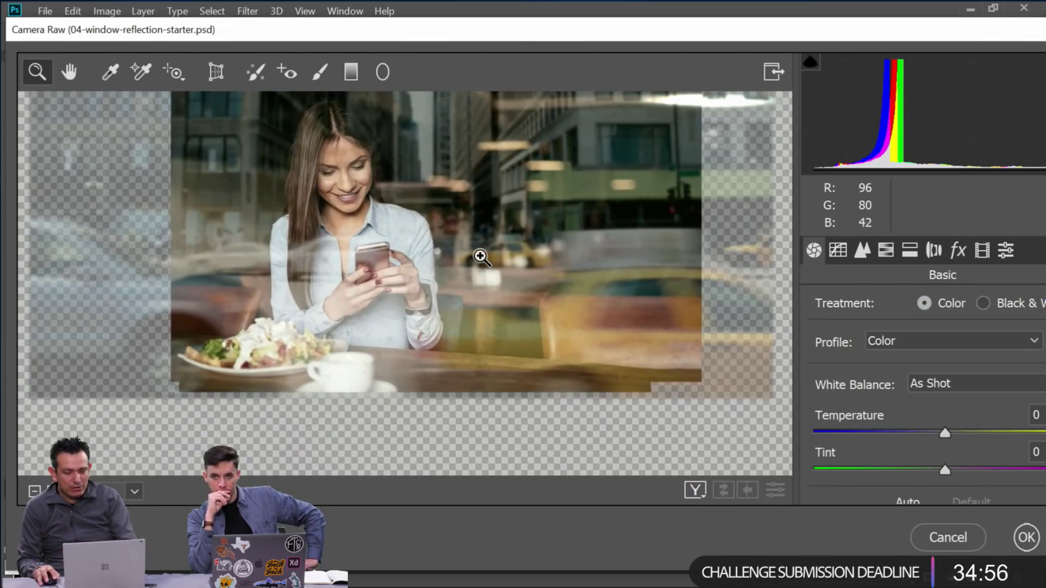
click(481, 258)
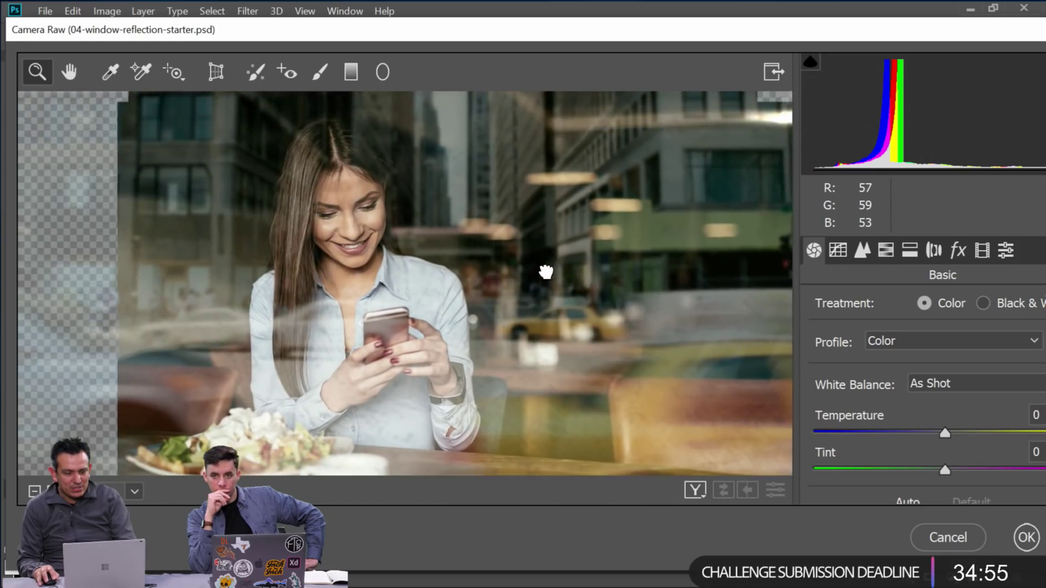
click(515, 277)
drag(515, 278, 621, 245)
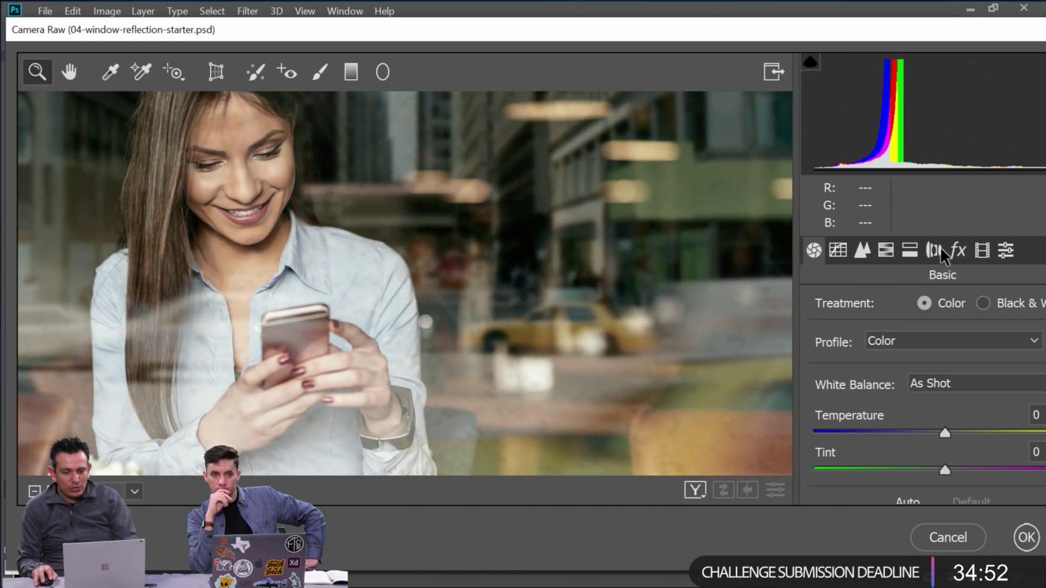
click(910, 248)
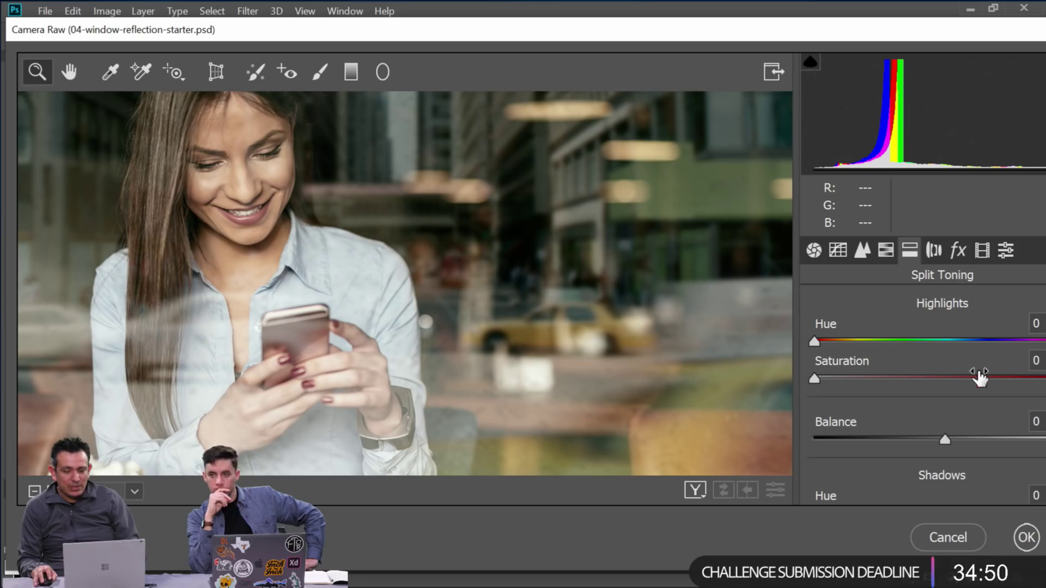
scroll(919, 401, down, 2)
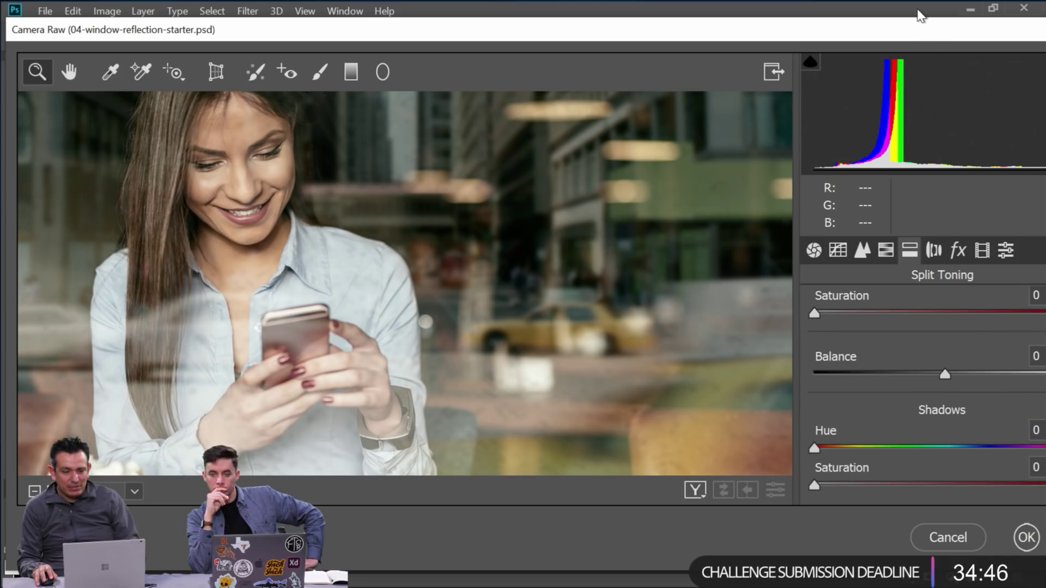
drag(873, 22, 758, 18)
drag(701, 442, 828, 449)
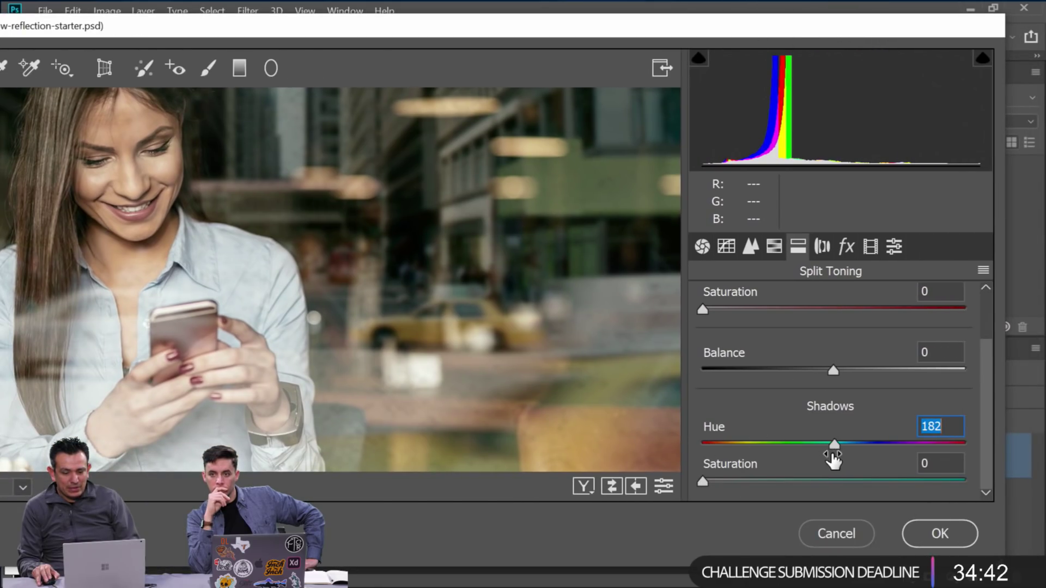
drag(709, 479, 764, 476)
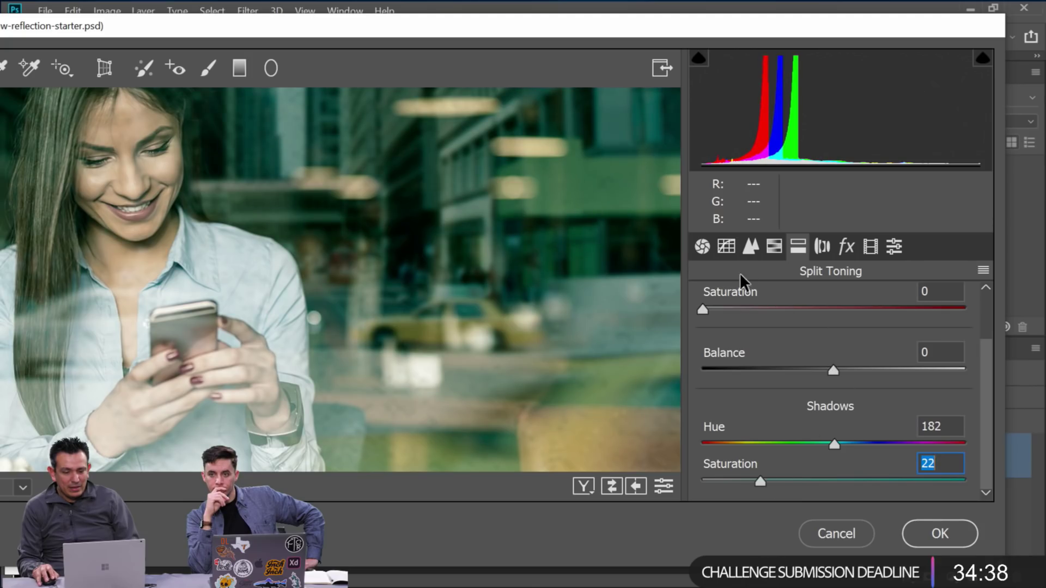
Set the Camera Raw contrast to +27 and raise the vibrance moderately
click(702, 246)
scroll(841, 421, down, 4)
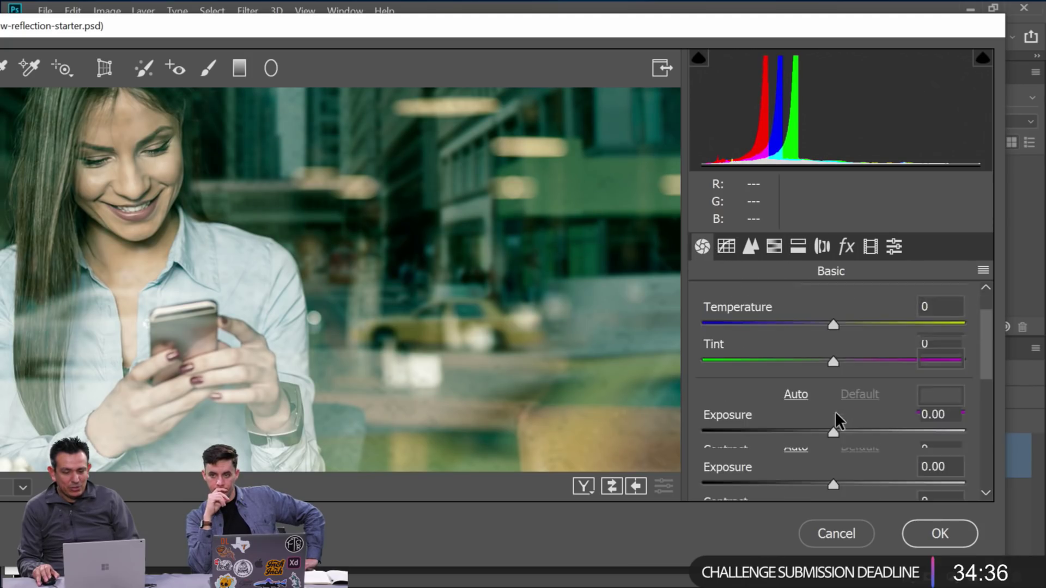
drag(833, 412, 867, 416)
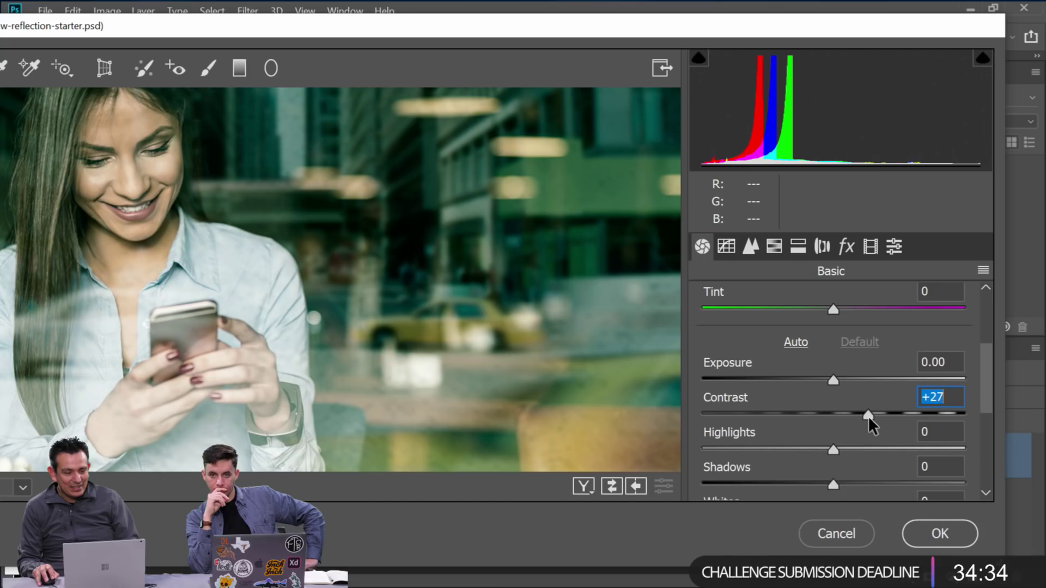
scroll(862, 410, down, 4)
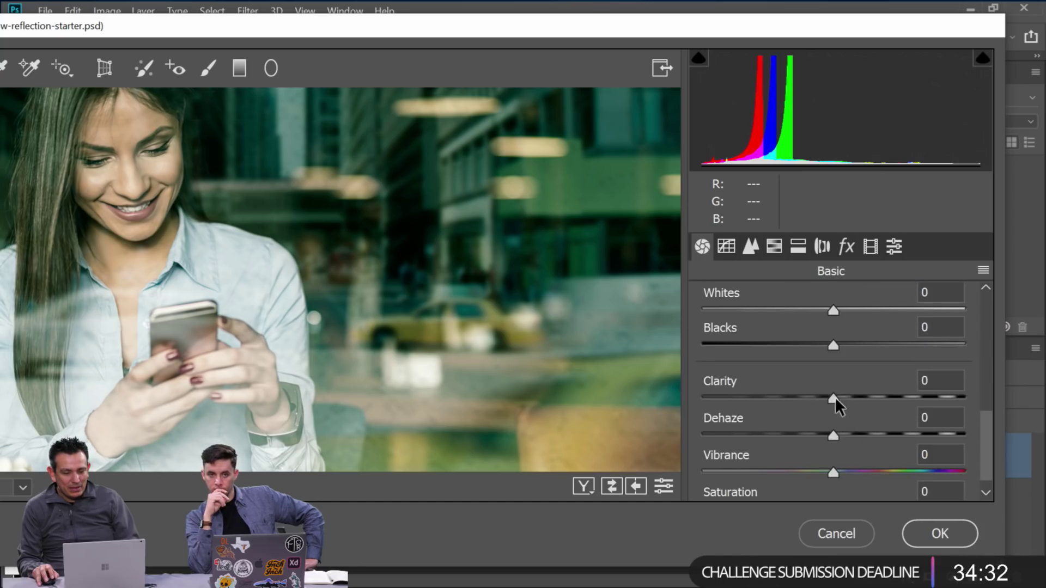
drag(834, 470, 891, 469)
Add film grain with an amount of 10 and apply the Camera Raw Filter
click(805, 250)
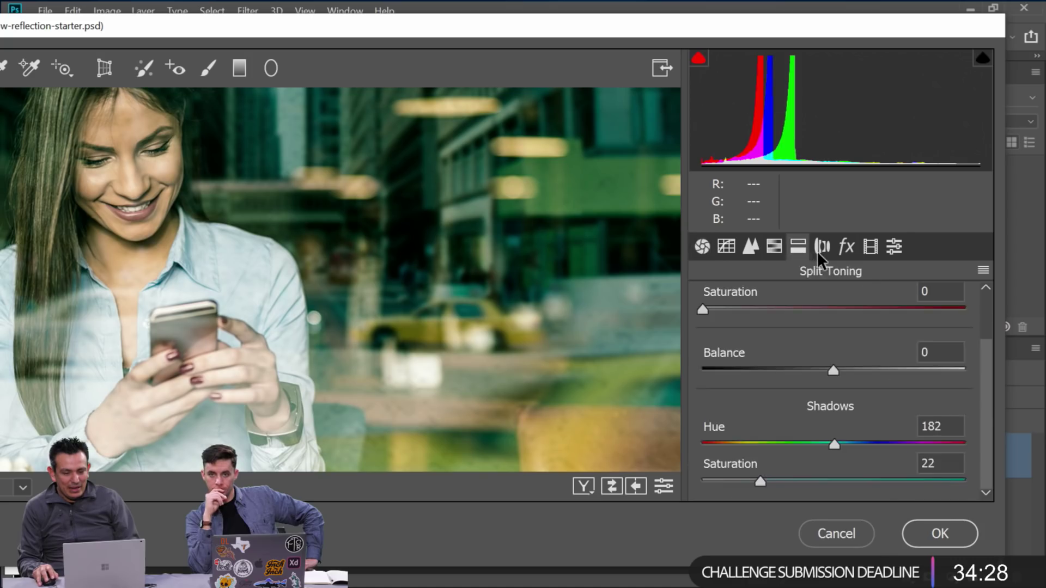
click(820, 249)
click(846, 246)
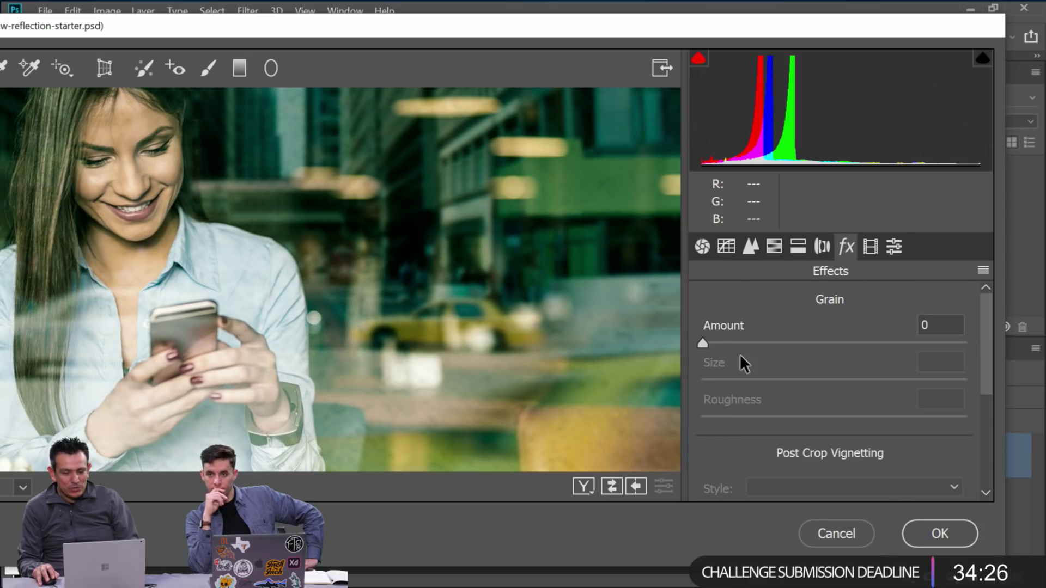
drag(710, 345, 715, 344)
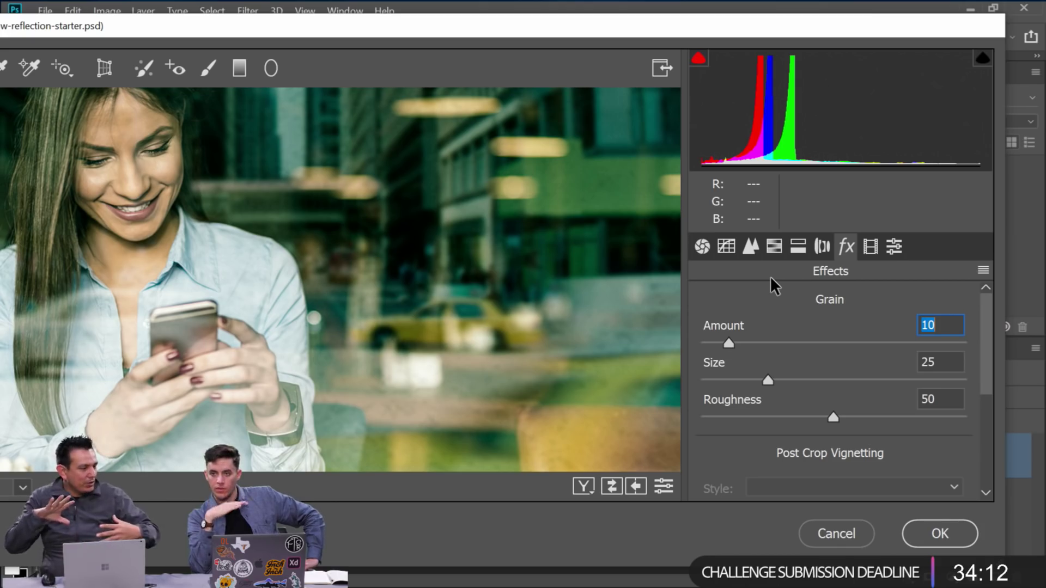
click(925, 529)
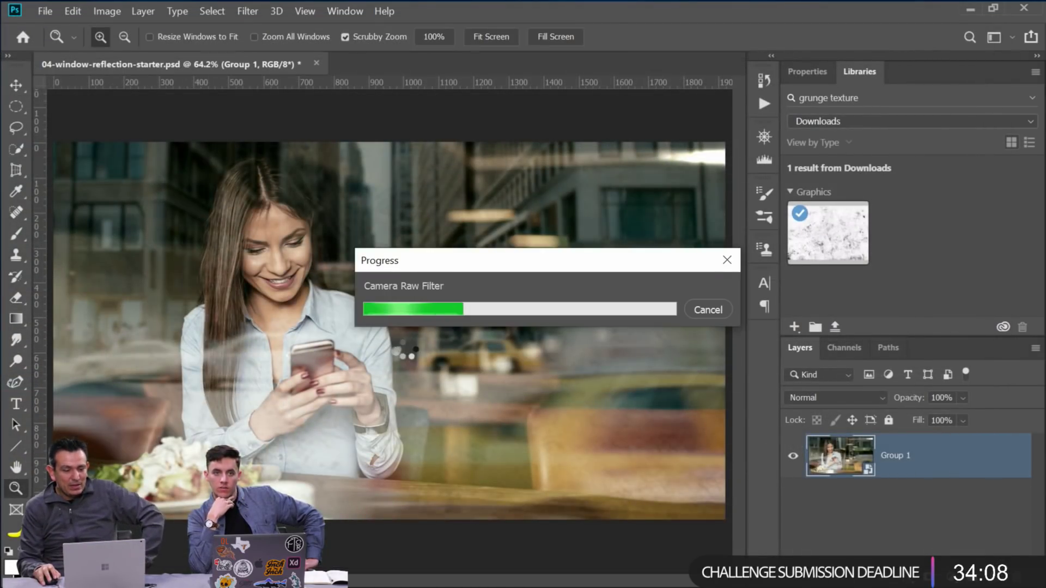
Compare the image with and without the Camera Raw smart filter
click(794, 457)
click(794, 457)
click(826, 502)
click(825, 502)
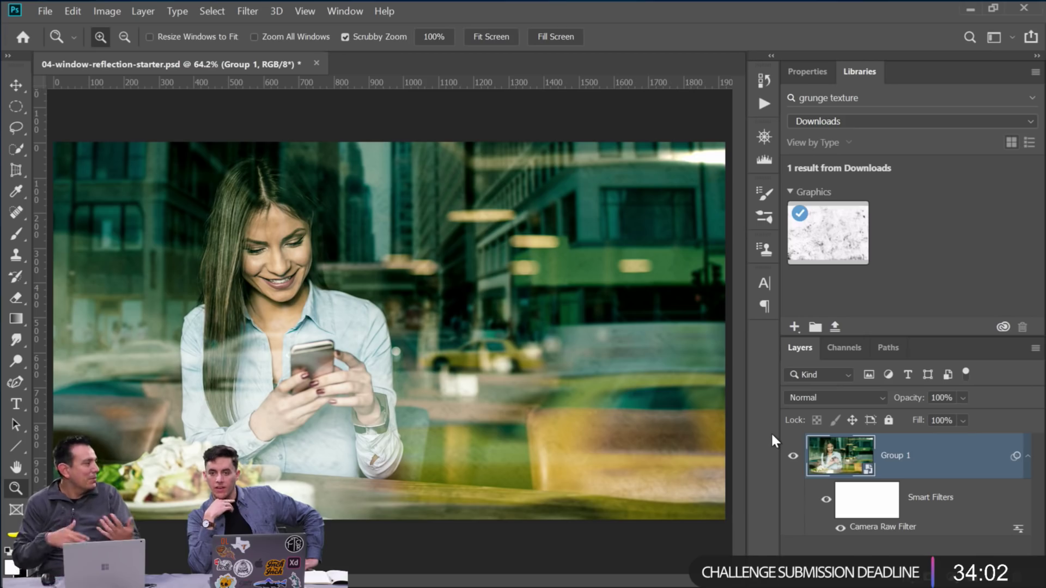
Inspect the added grain close up around the woman's shoulder and the building windows, and return to the full image
drag(382, 294, 382, 292)
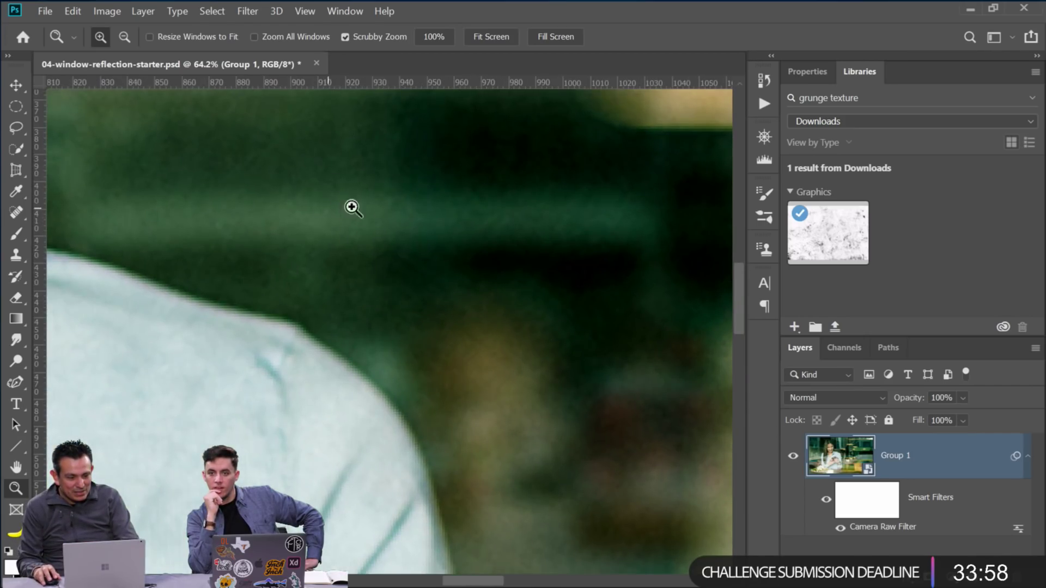
drag(320, 320, 385, 338)
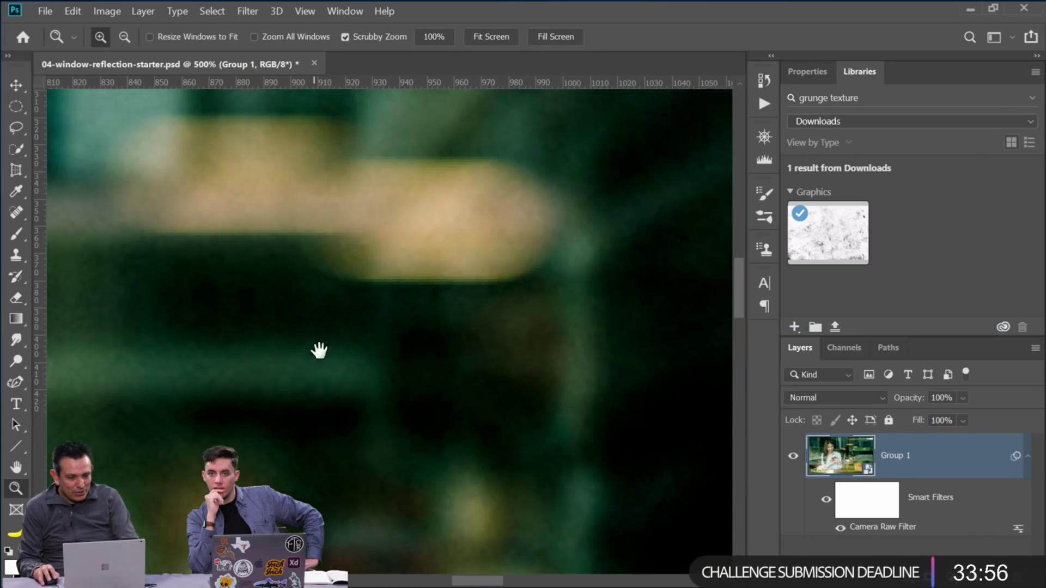
drag(391, 373, 447, 382)
scroll(348, 403, right, 15)
scroll(349, 403, up, 5)
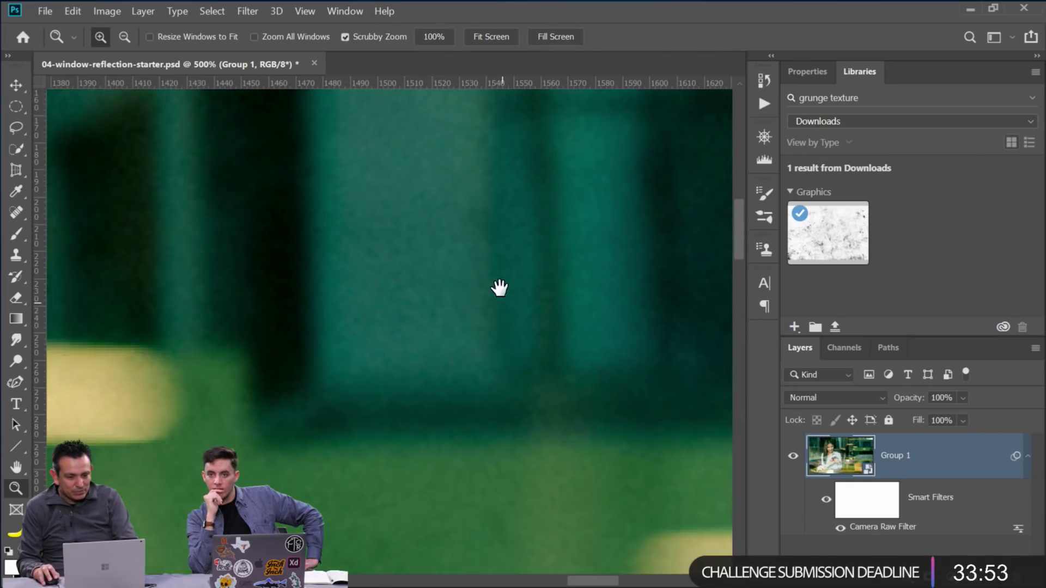
right_click(481, 288)
click(523, 294)
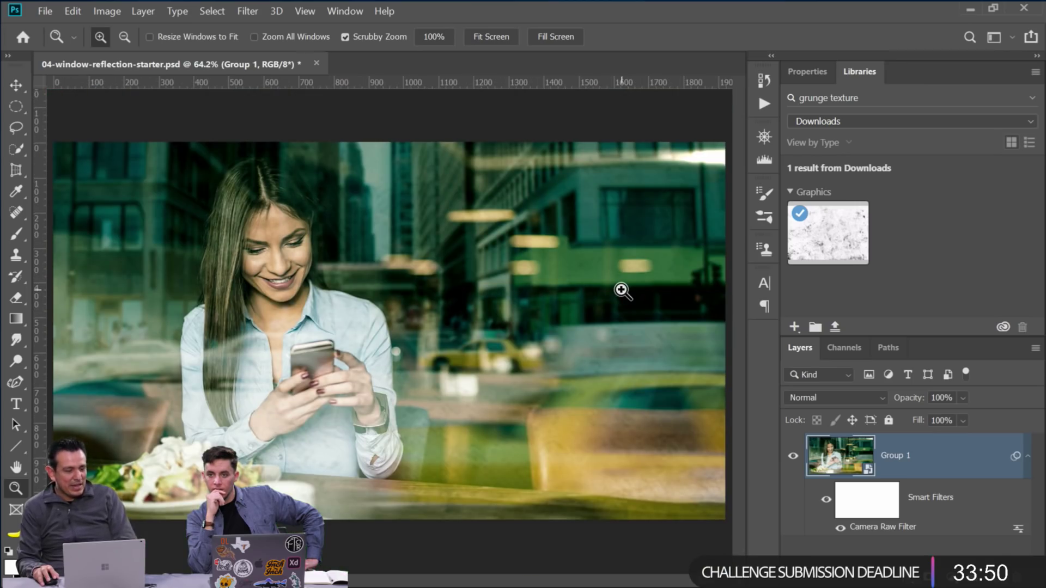
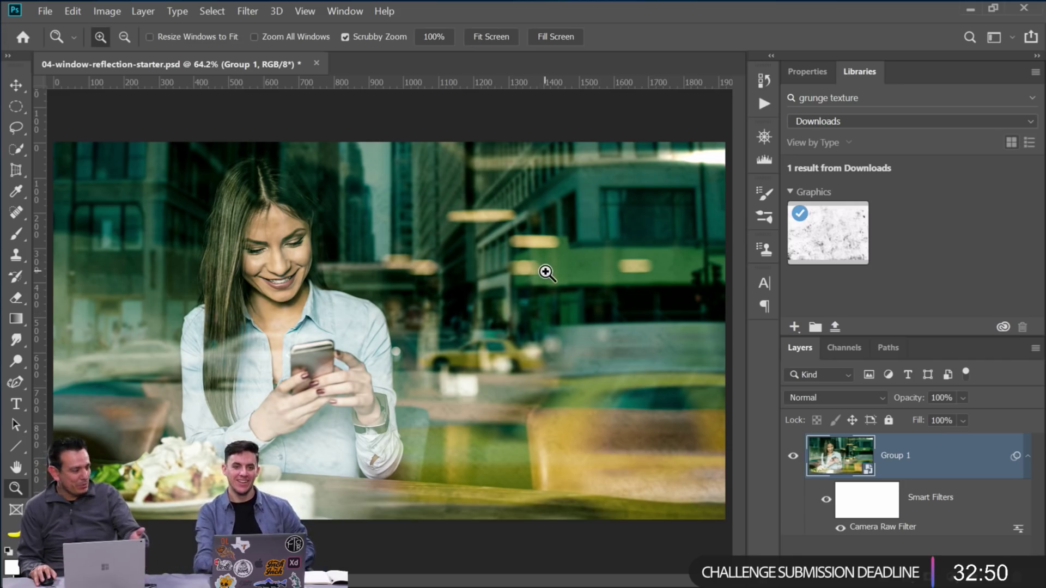
Close the window reflection document and open 05-compositing-group-blending-modes.psd from the 01-Blending-Modes folder
click(316, 64)
click(472, 233)
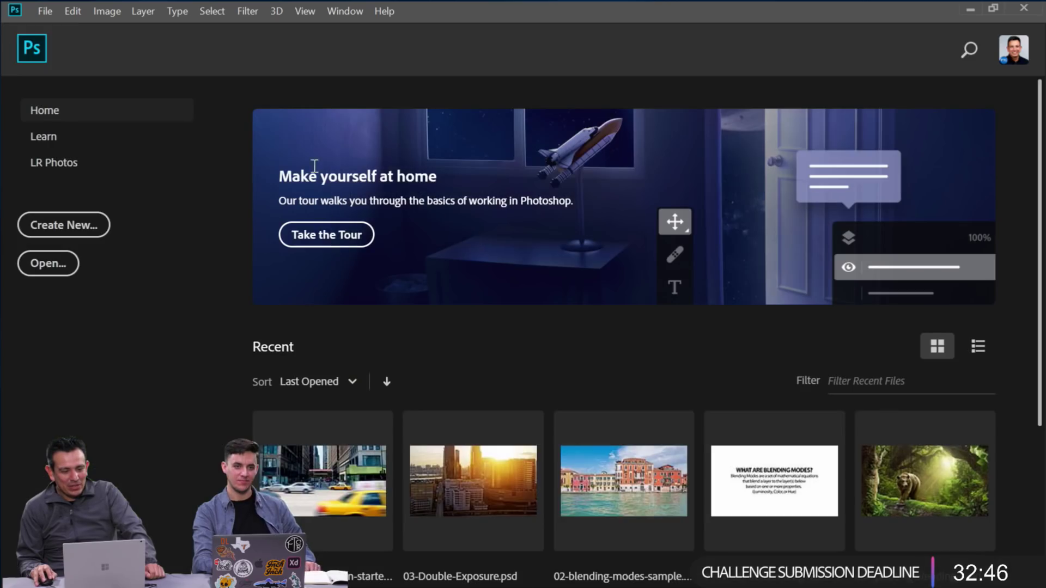
click(53, 256)
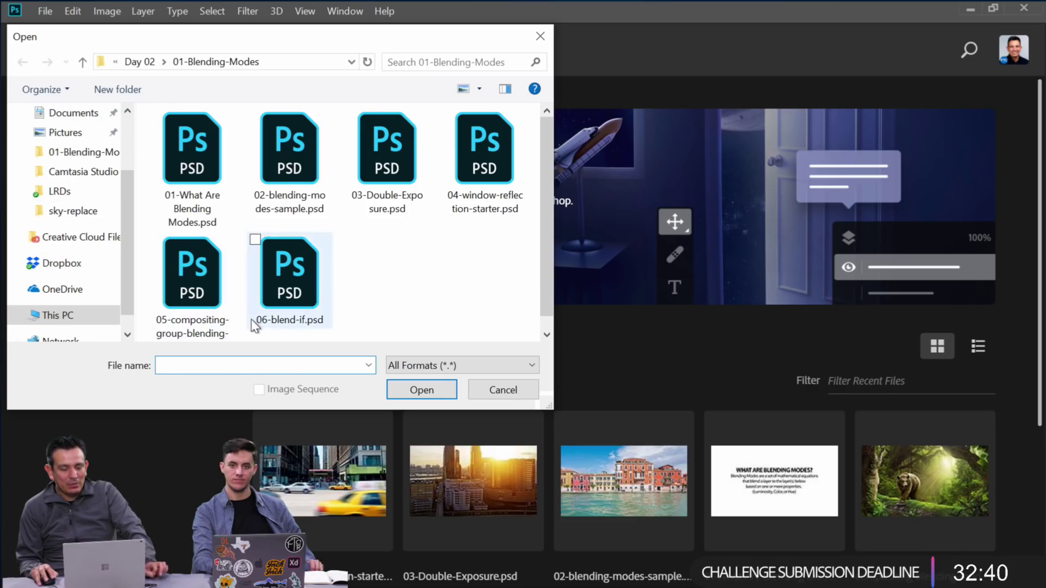
click(205, 275)
click(413, 388)
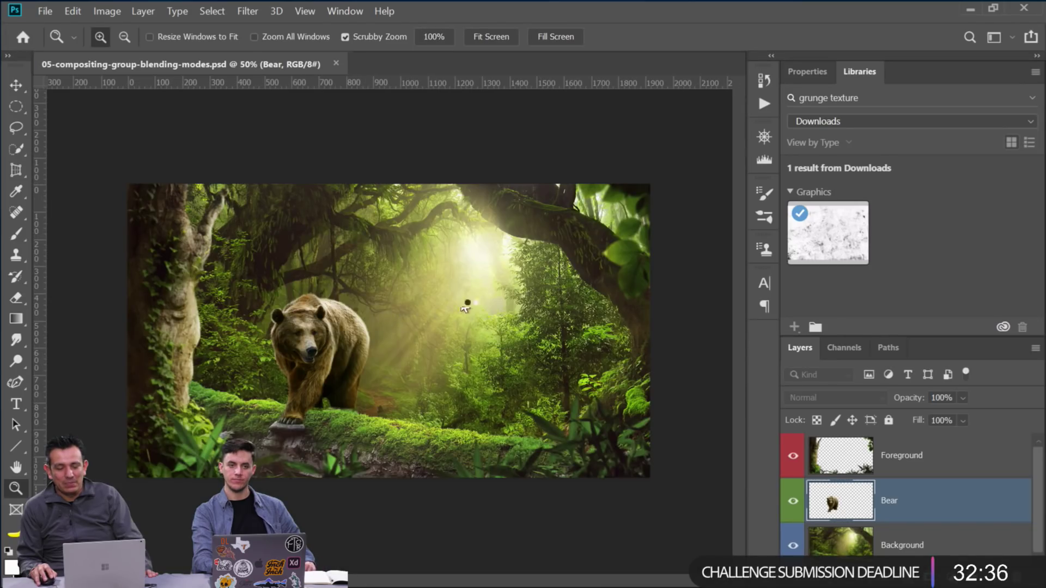
Enlarge the forest composite around the bear and check what the Foreground layer contributes to it
click(417, 383)
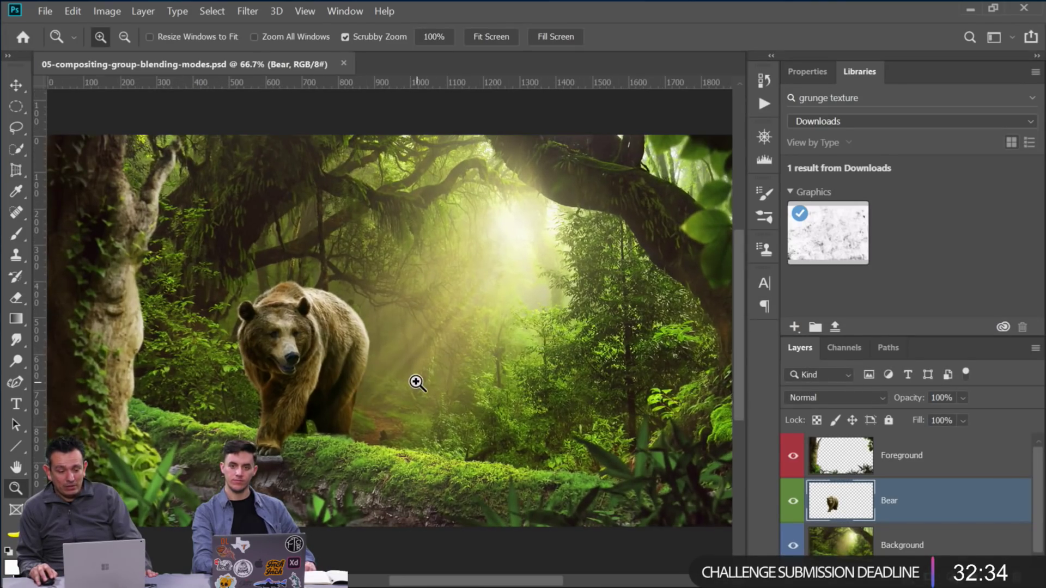
mouse_move(793, 456)
mouse_down()
mouse_move(780, 497)
mouse_move(790, 514)
mouse_move(792, 455)
mouse_up()
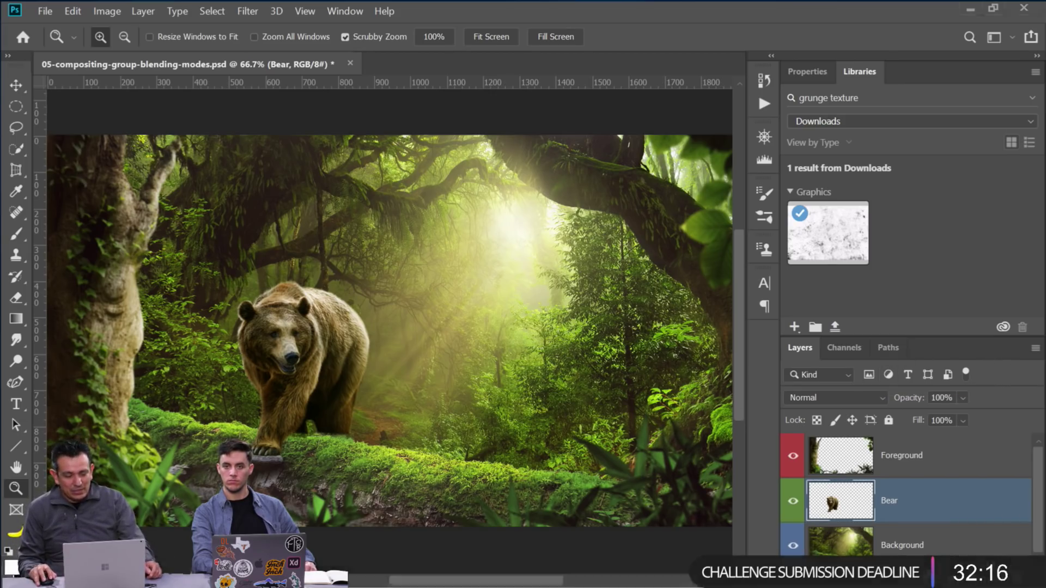
Switch to the web browser and open the Walking Through The Jungle project from the Behance profile
click(180, 572)
key(ctrl+3)
click(340, 19)
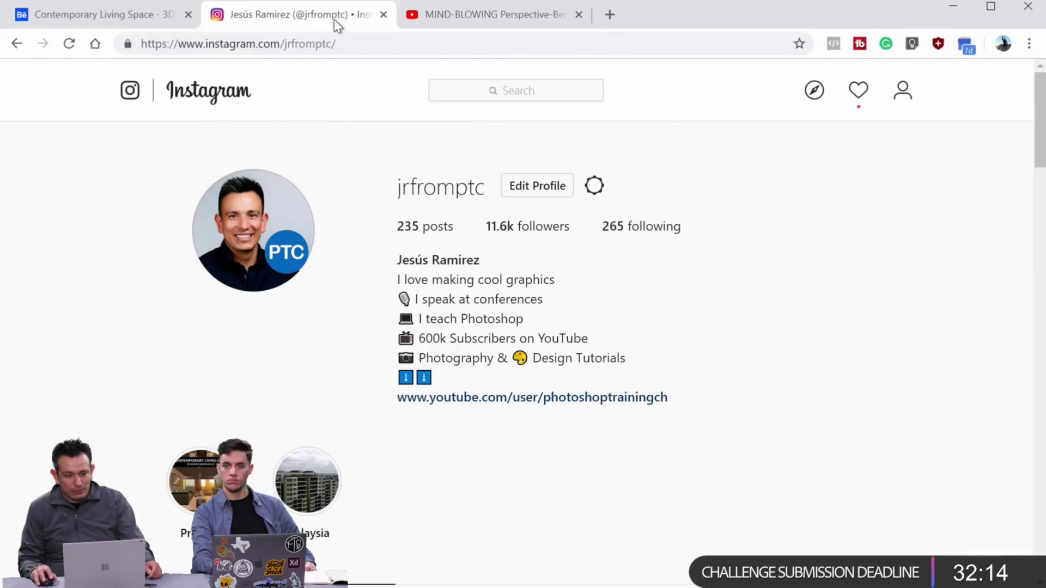
click(128, 11)
scroll(6, 61, down, 4)
click(16, 43)
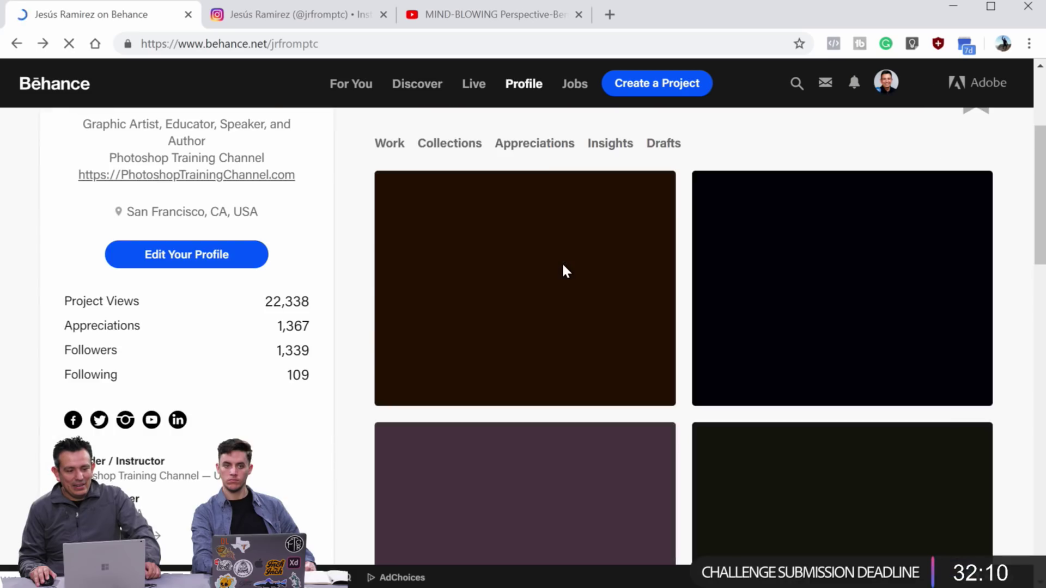
scroll(832, 271, down, 9)
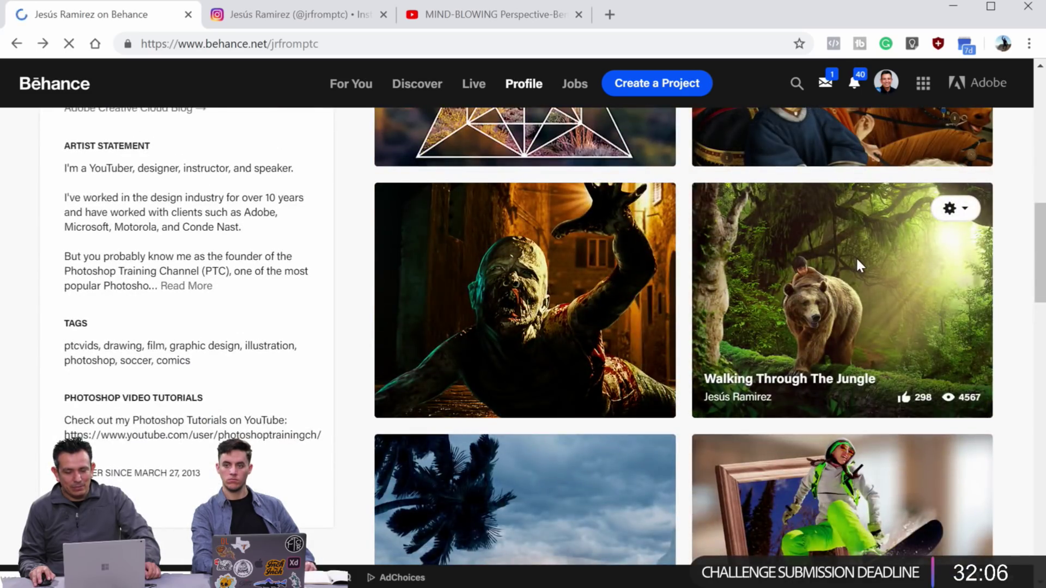
click(857, 259)
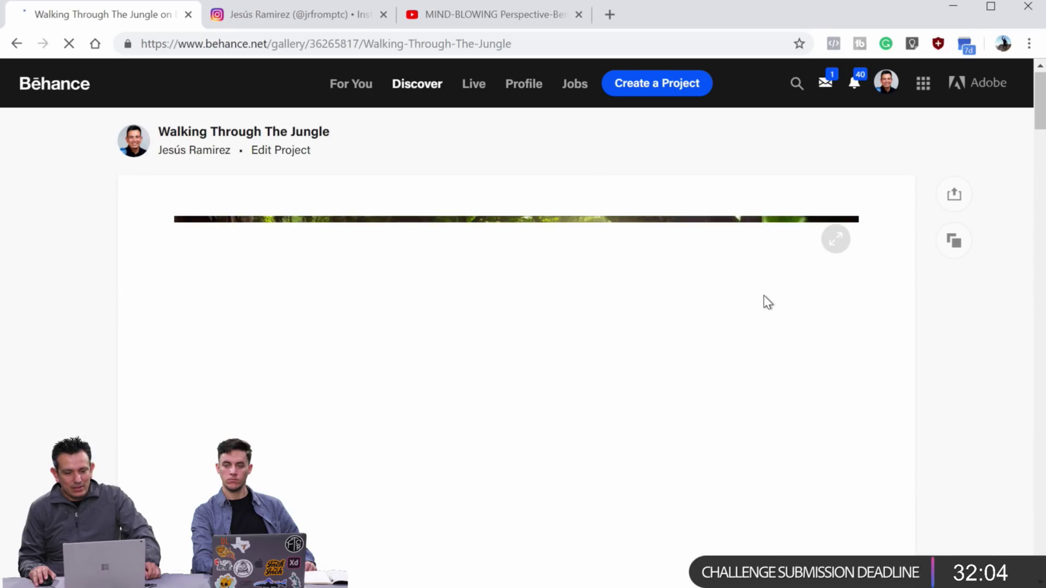
Review the finished artwork, stock source images and magazine cover in the Behance project, and return to Photoshop
scroll(1042, 117, down, 1)
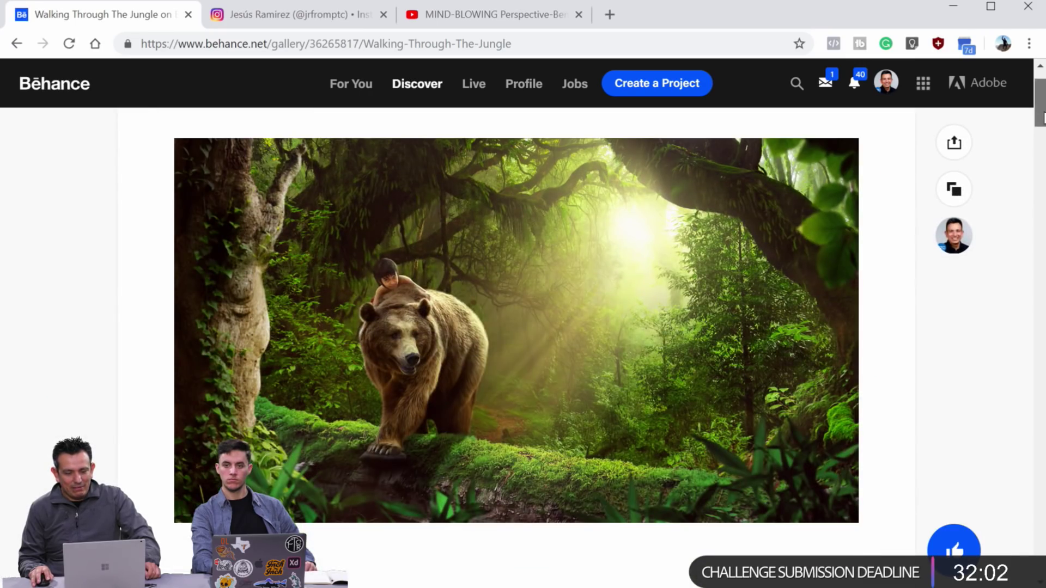
scroll(621, 322, down, 10)
scroll(318, 274, up, 2)
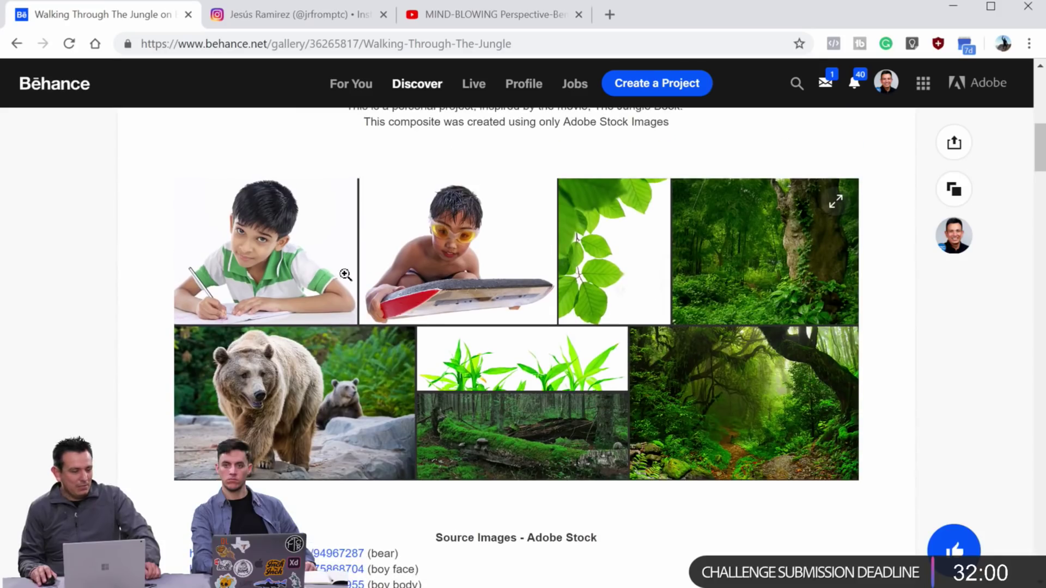
scroll(801, 366, down, 12)
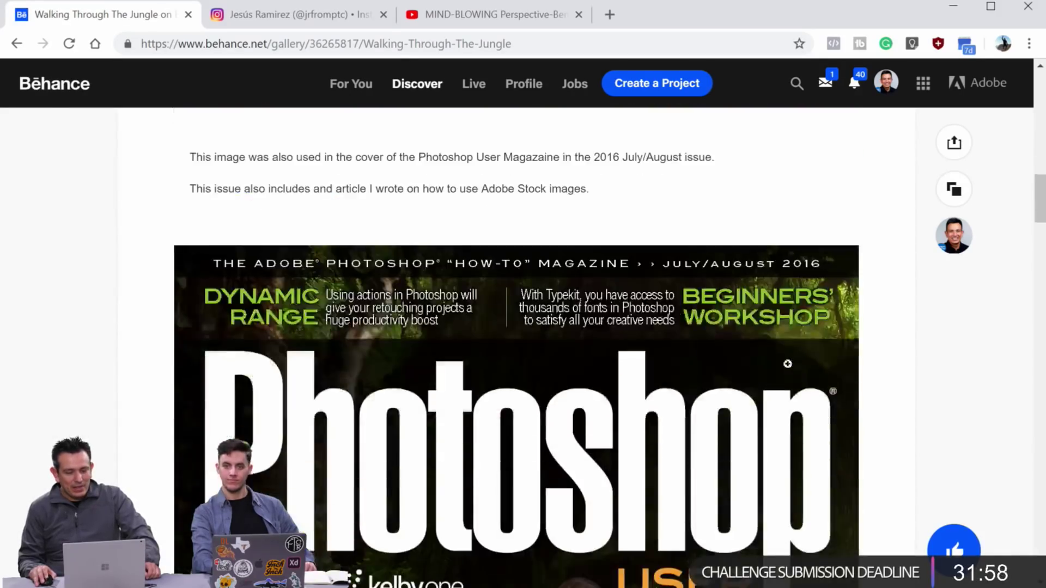
scroll(788, 367, down, 15)
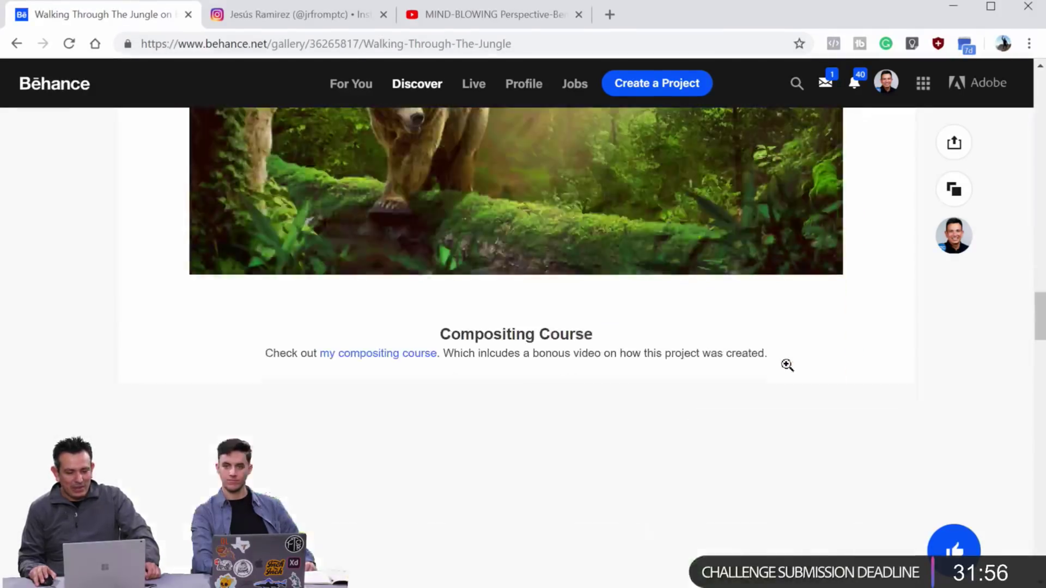
scroll(786, 364, up, 6)
scroll(785, 362, down, 2)
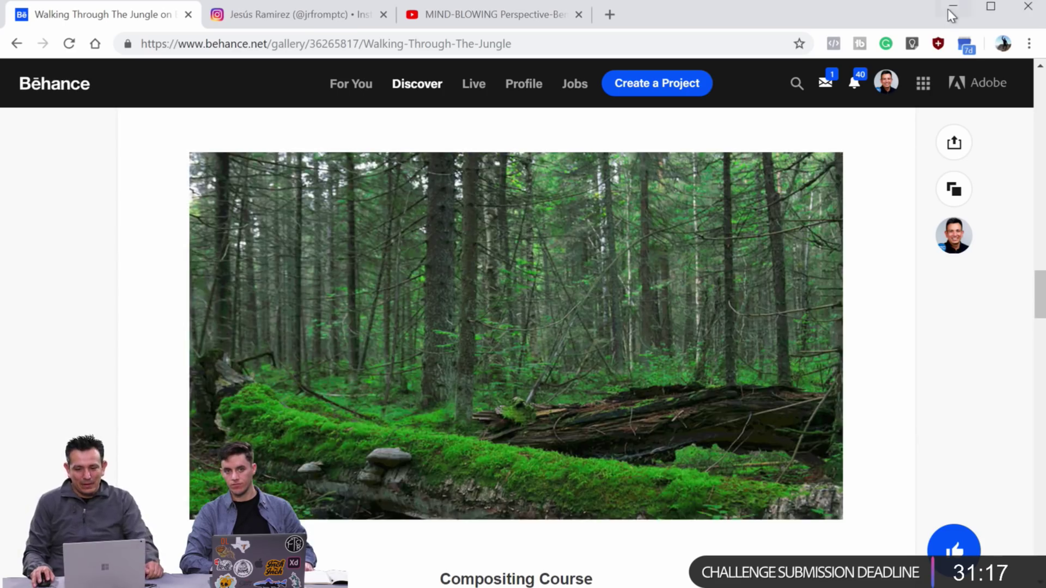
click(953, 5)
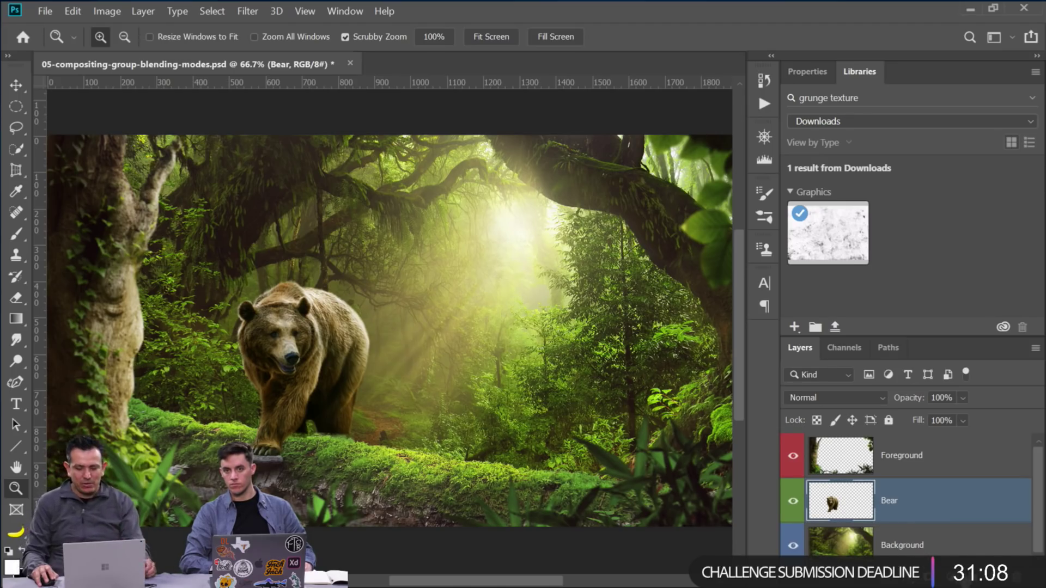
Compare the composite with and without the Bear layer
click(793, 501)
click(792, 501)
click(792, 501)
click(792, 503)
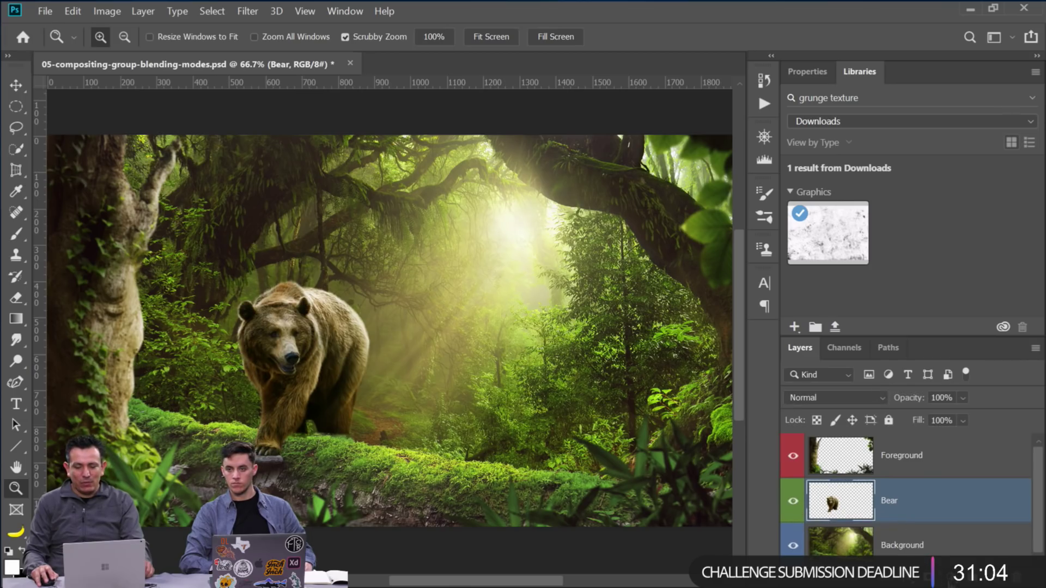
Add a Curves adjustment clipped to the Bear layer and pull the curve down to darken the bear heavily
click(949, 578)
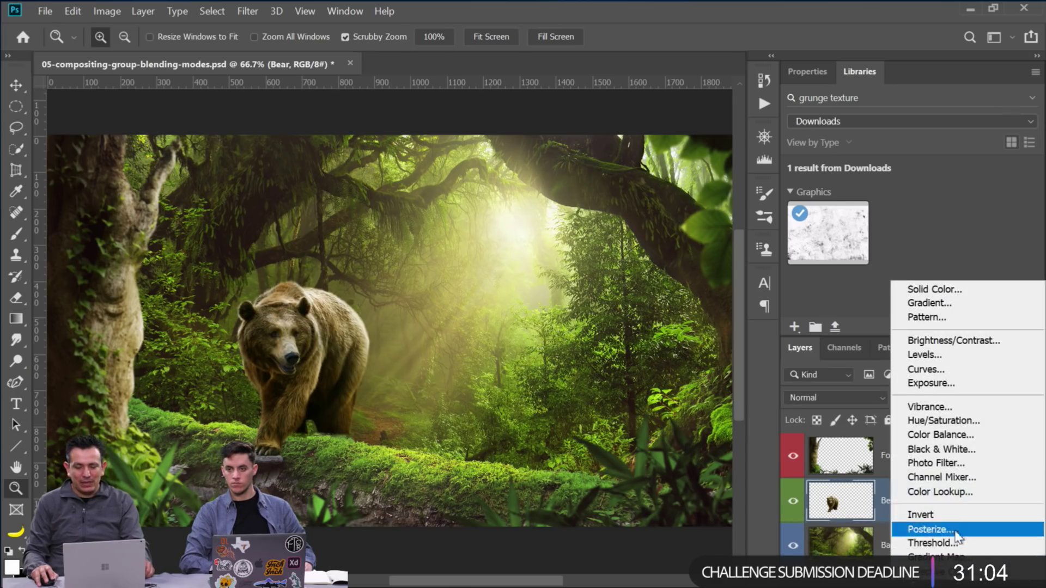
click(946, 369)
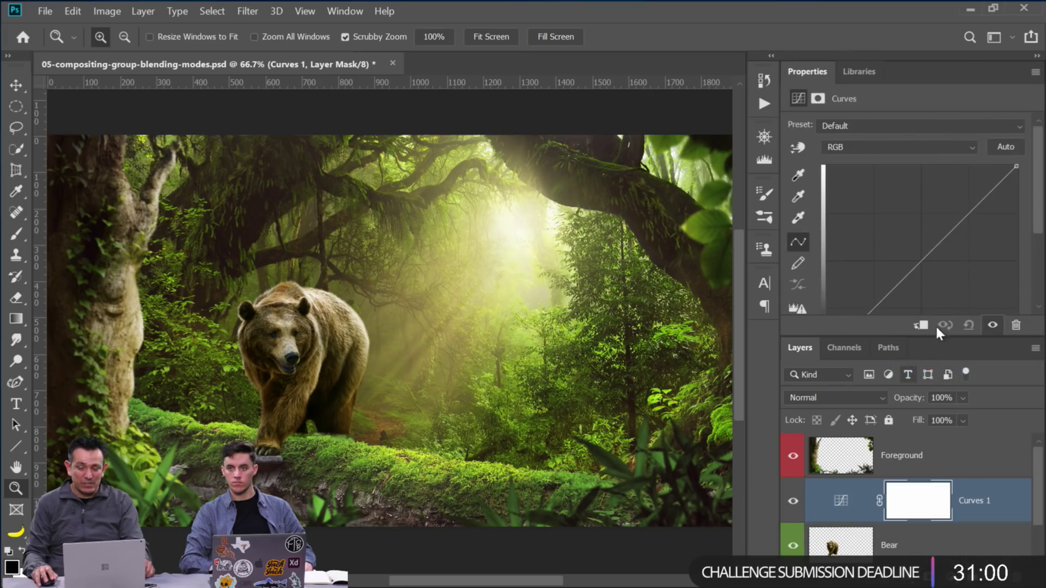
scroll(941, 310, down, 2)
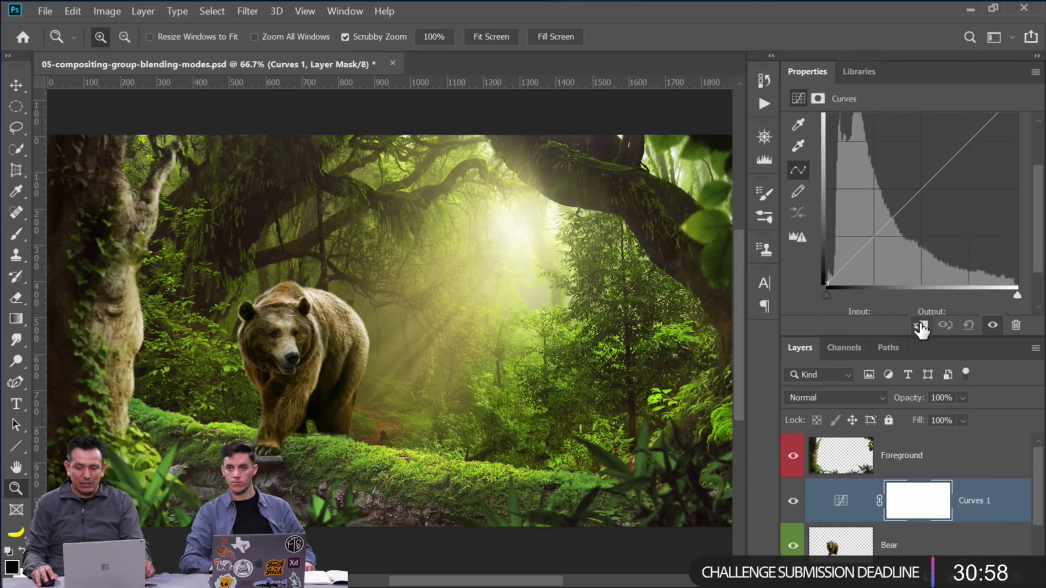
click(921, 325)
drag(894, 218, 917, 262)
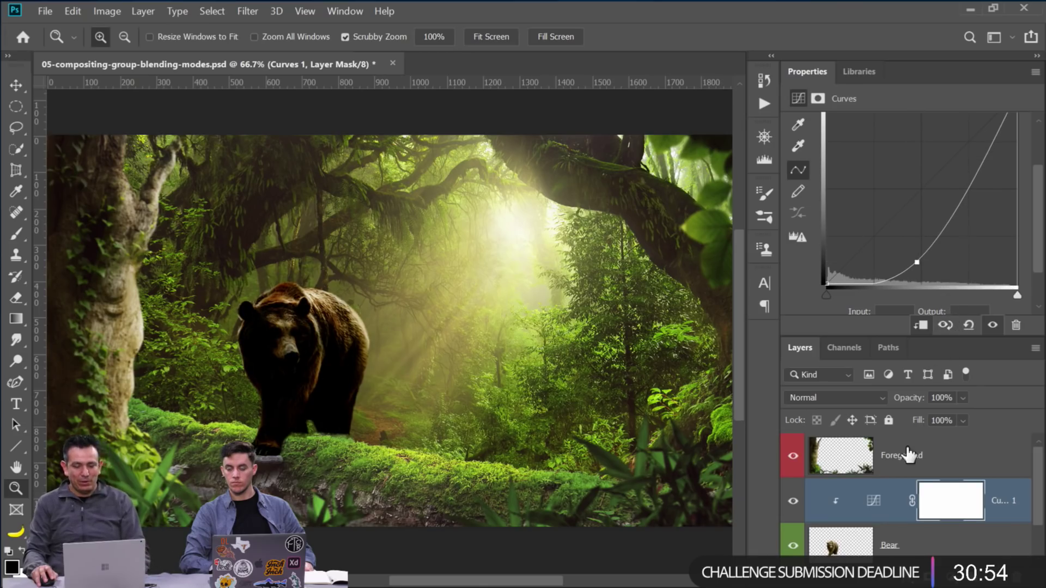
Duplicate the Bear layer and move the original bear right along the log to X 1092 px, Y 486 px
click(859, 546)
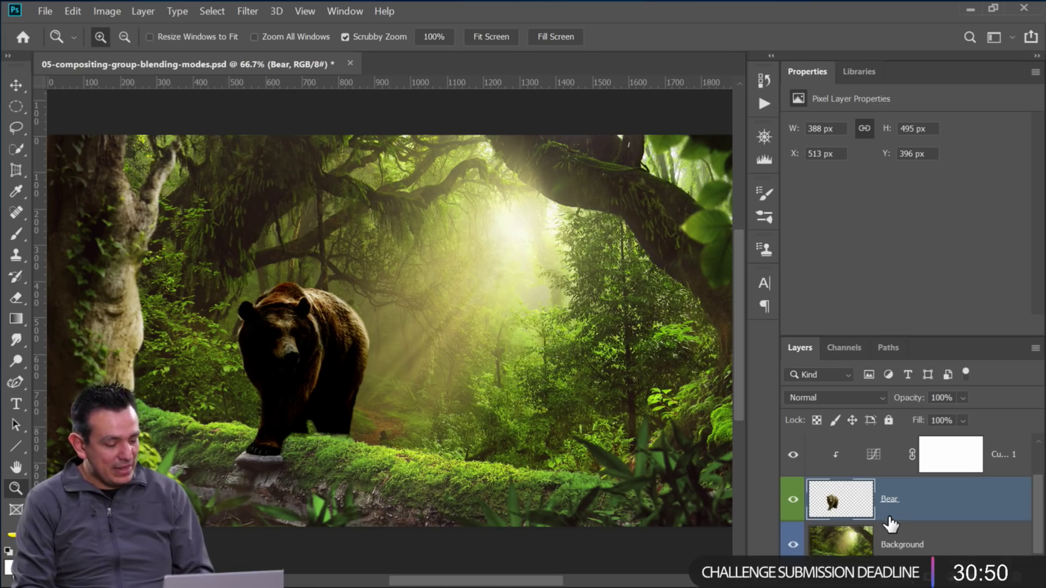
key(ctrl+j)
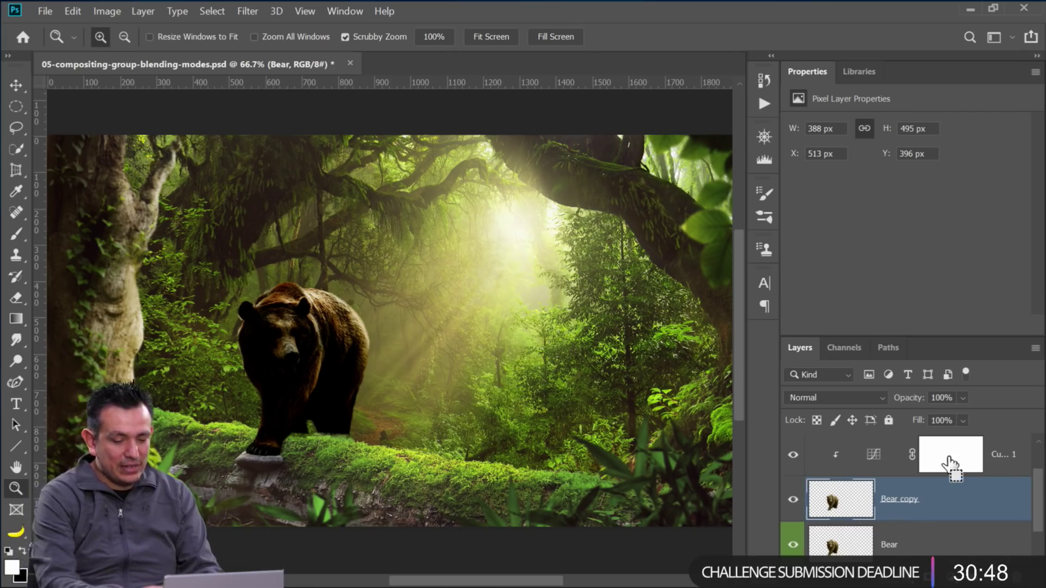
click(871, 542)
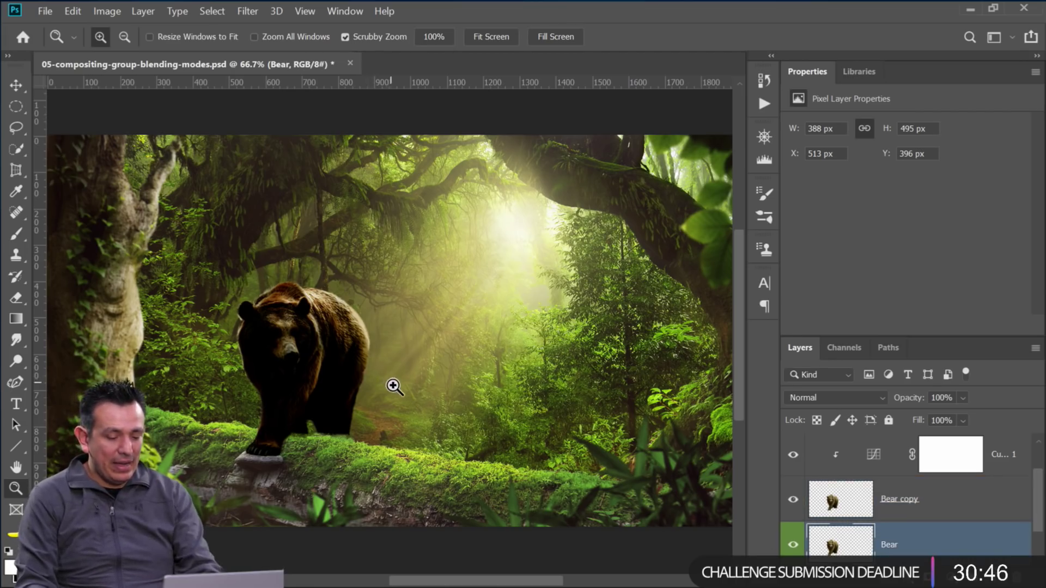
key(v)
drag(338, 376, 548, 409)
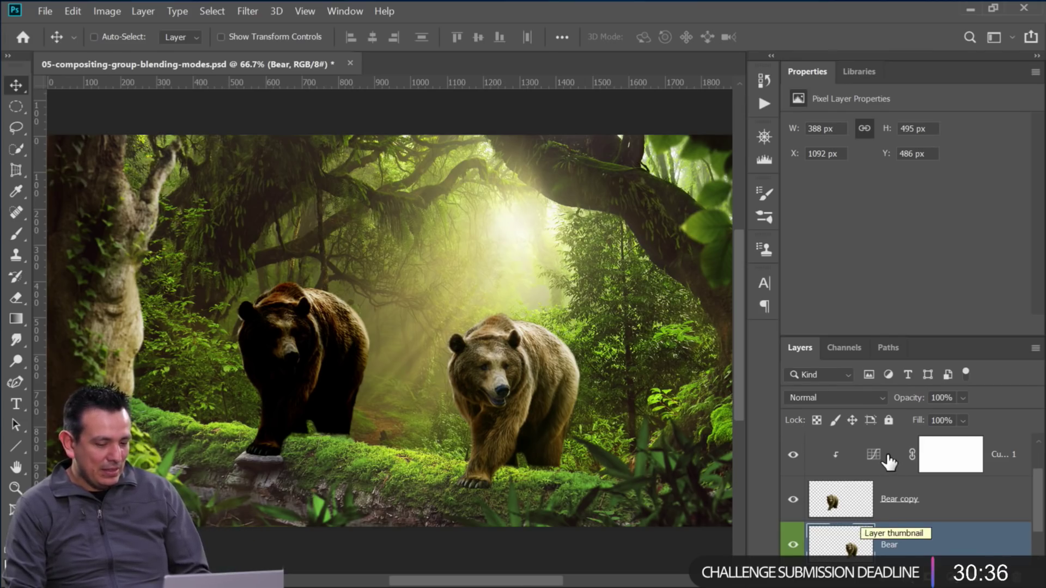
Copy the Curves adjustment above the Bear layer, clip it to that bear, and steepen its curve for extreme contrast
click(881, 467)
drag(882, 469, 874, 525)
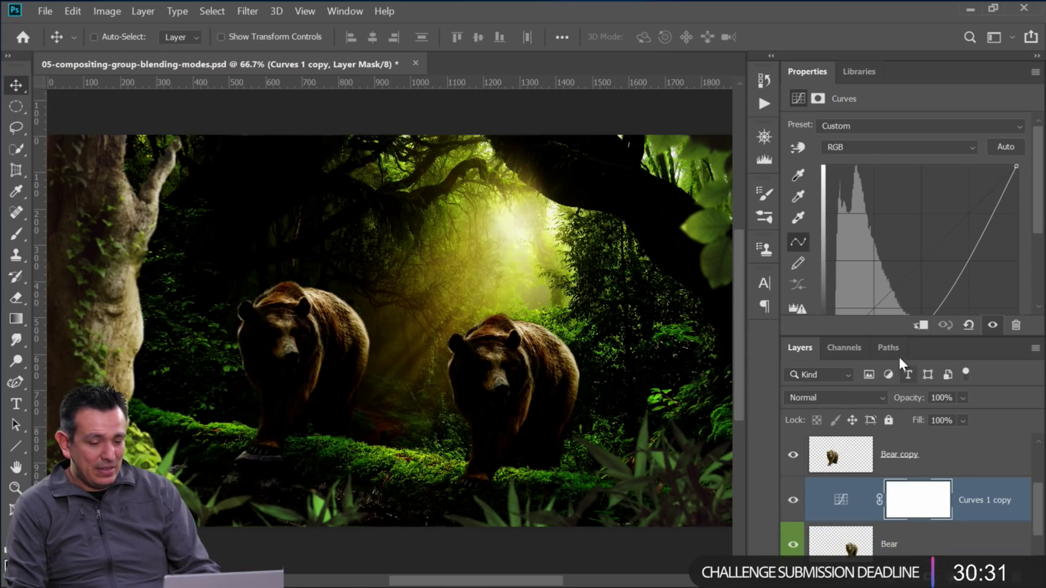
click(920, 325)
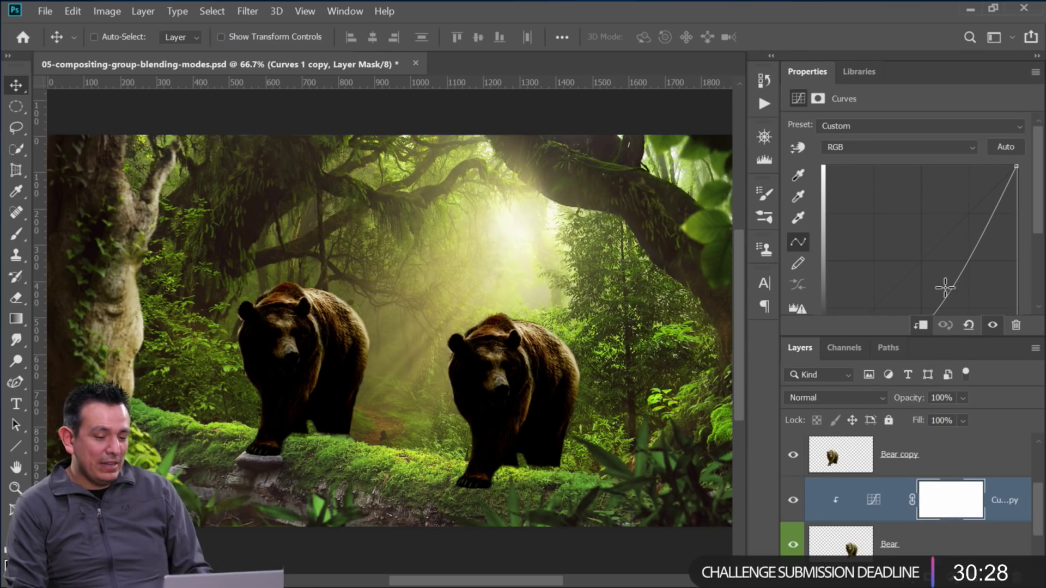
drag(943, 287, 924, 251)
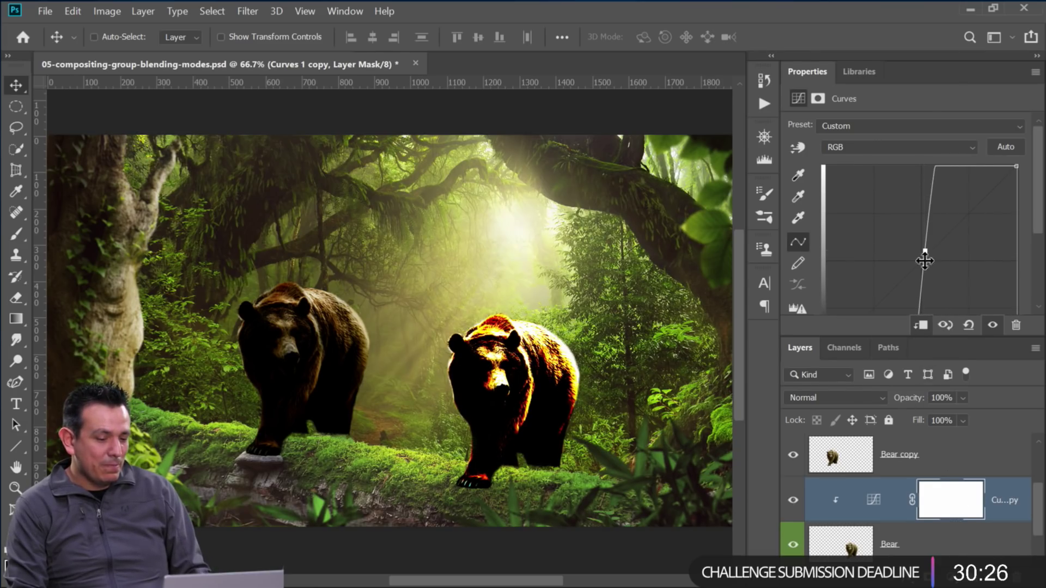
Delete the clipped Curves adjustments from both the Bear copy and Bear layers
scroll(933, 497, up, 1)
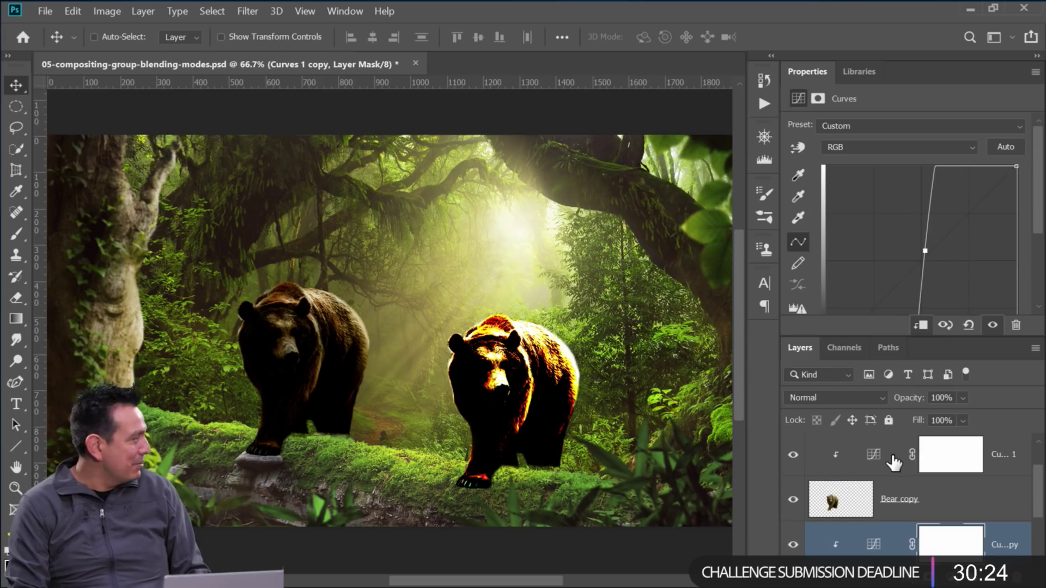
click(874, 463)
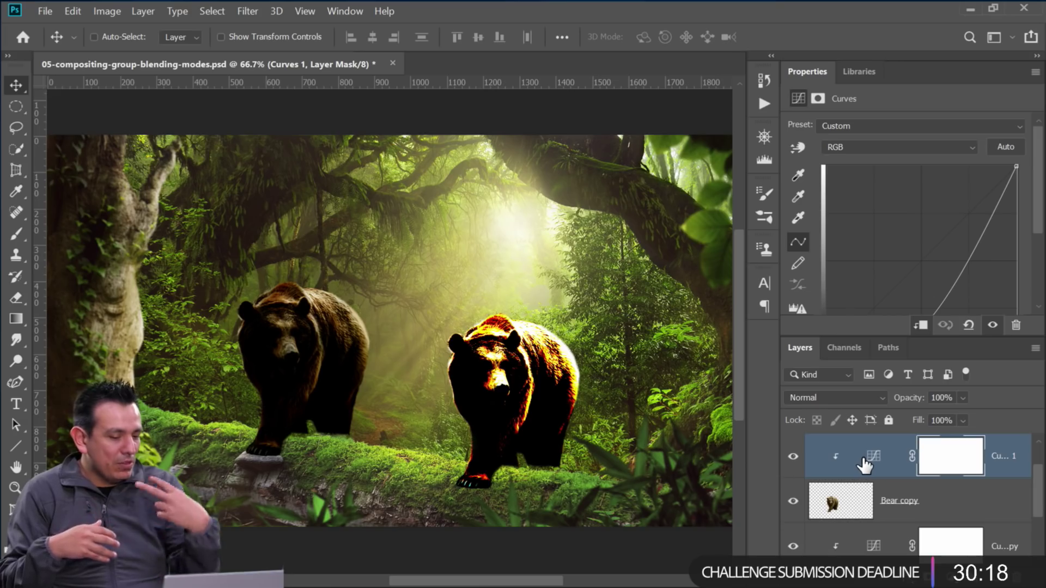
key(Delete)
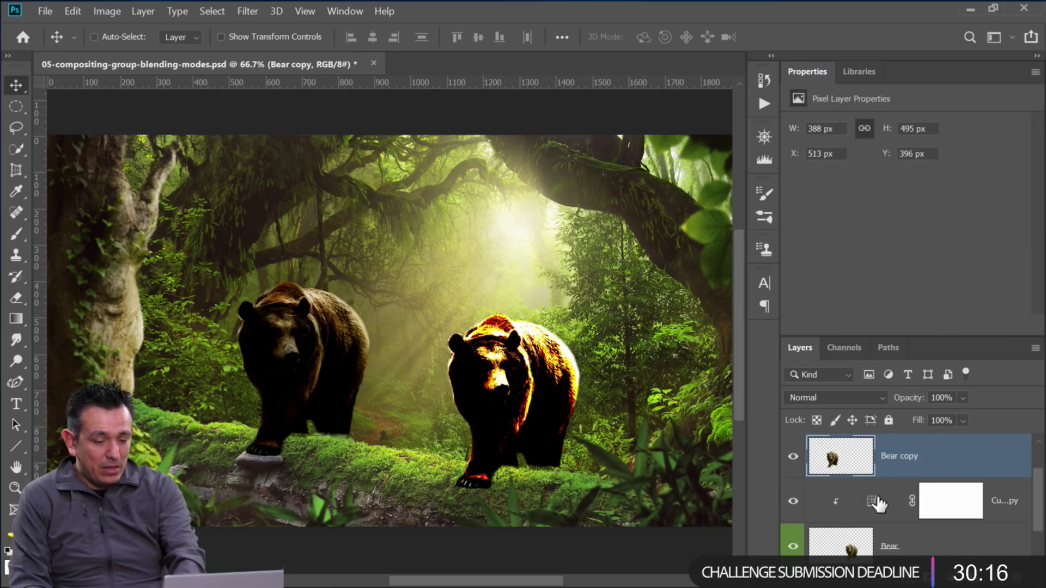
click(875, 500)
key(Delete)
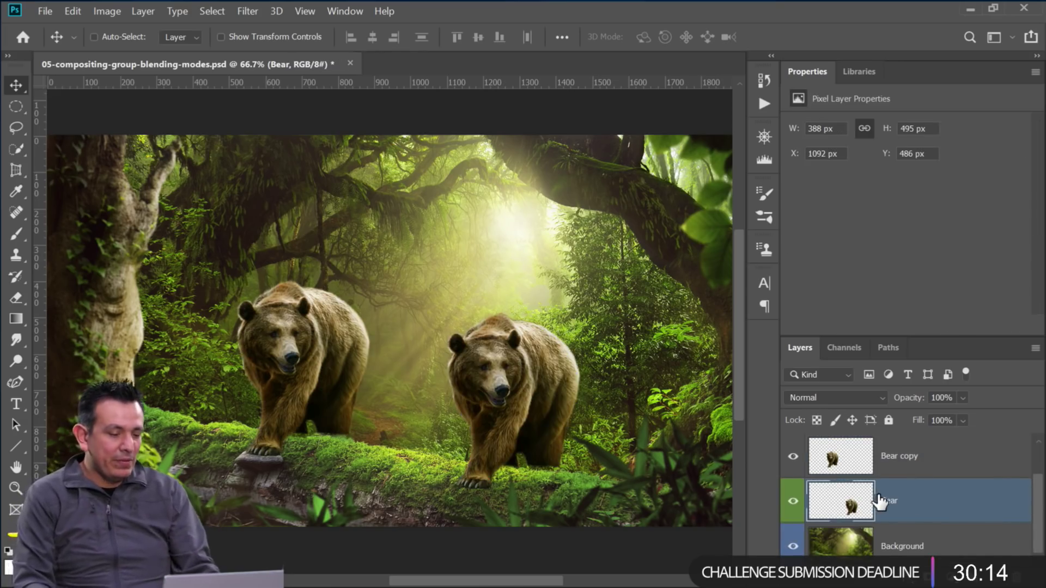
Load both bears' outlines as one selection and add a darkening Curves adjustment masked to it above Bear copy
ctrl+click(853, 504)
ctrl+click(847, 469)
ctrl+shift+click(845, 495)
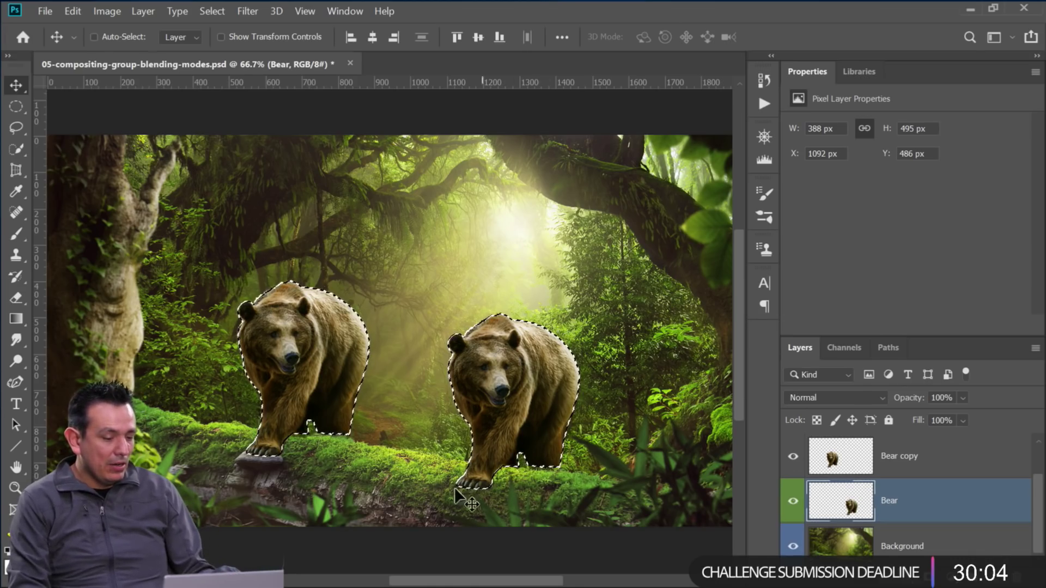
click(925, 464)
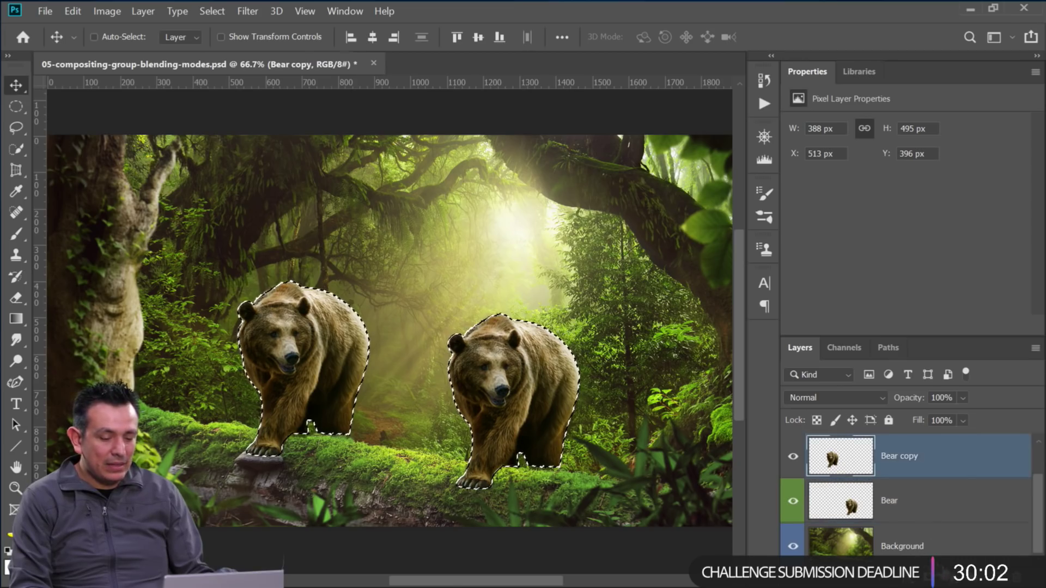
click(893, 576)
click(926, 364)
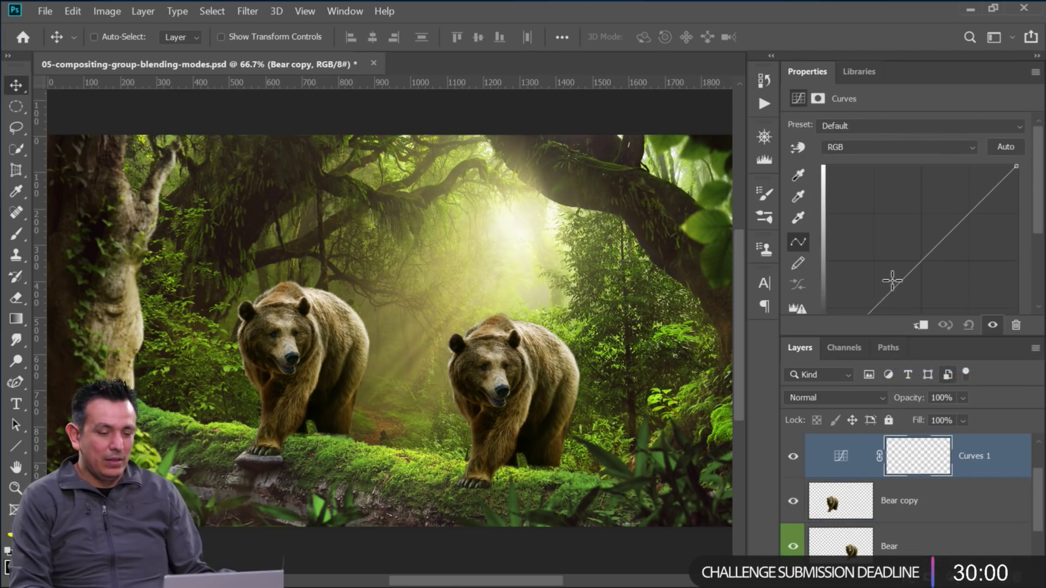
drag(894, 292, 922, 308)
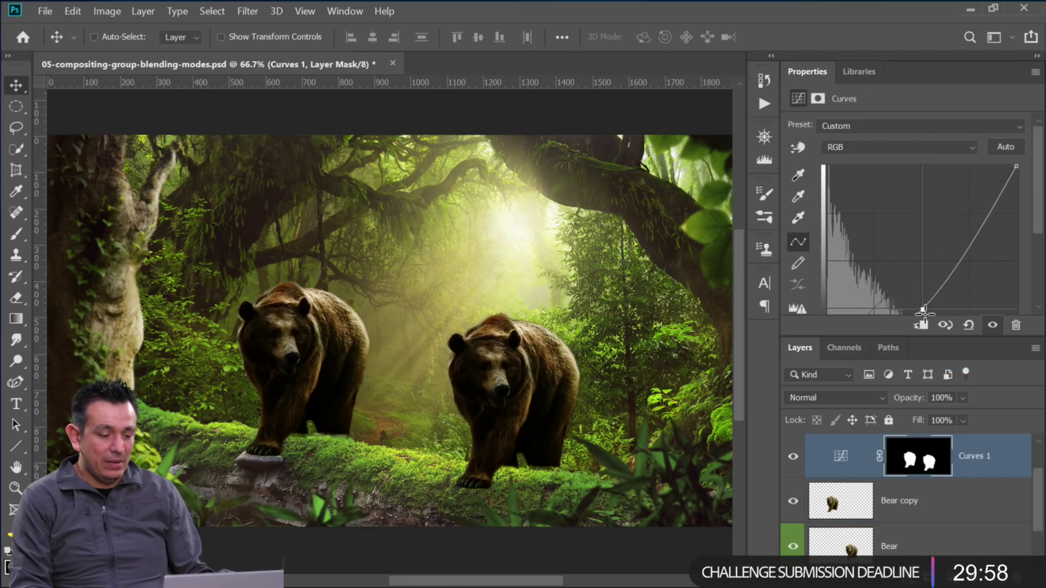
Move the Bear copy beside the other bear to X 849 px, Y 441 px, and delete the masked Curves adjustment
click(847, 512)
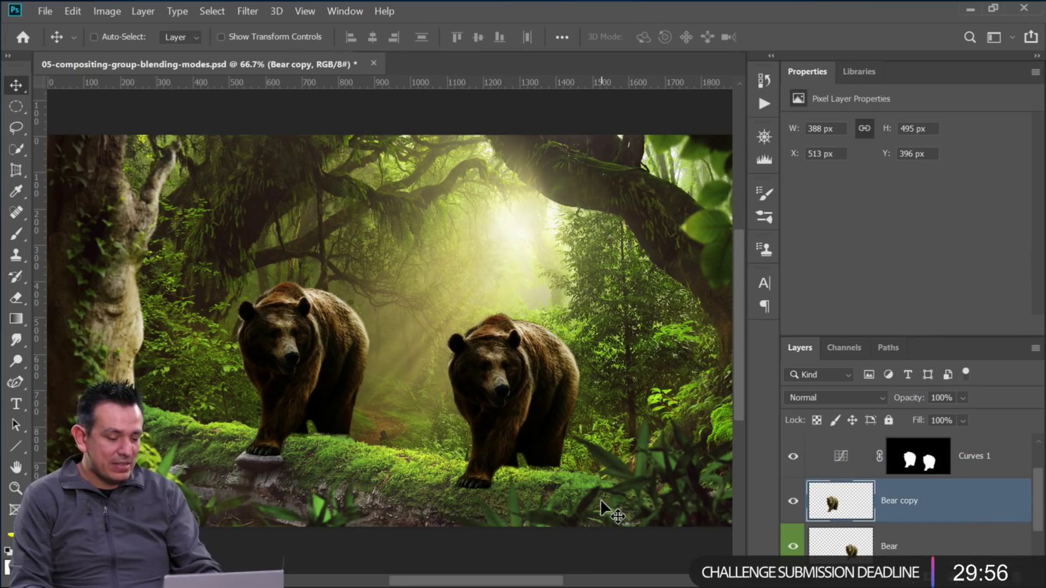
drag(504, 430, 626, 446)
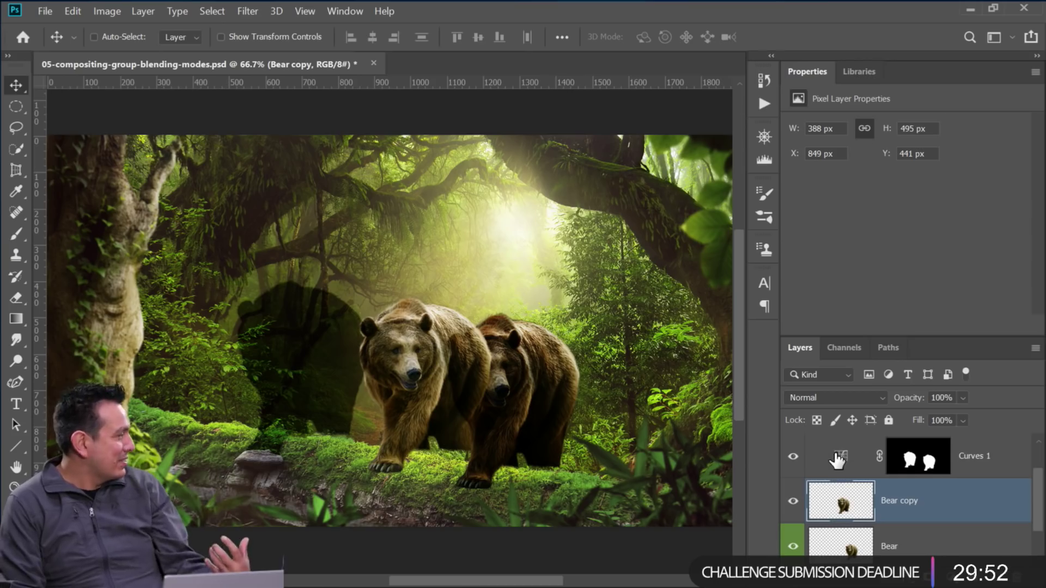
drag(992, 456, 1015, 477)
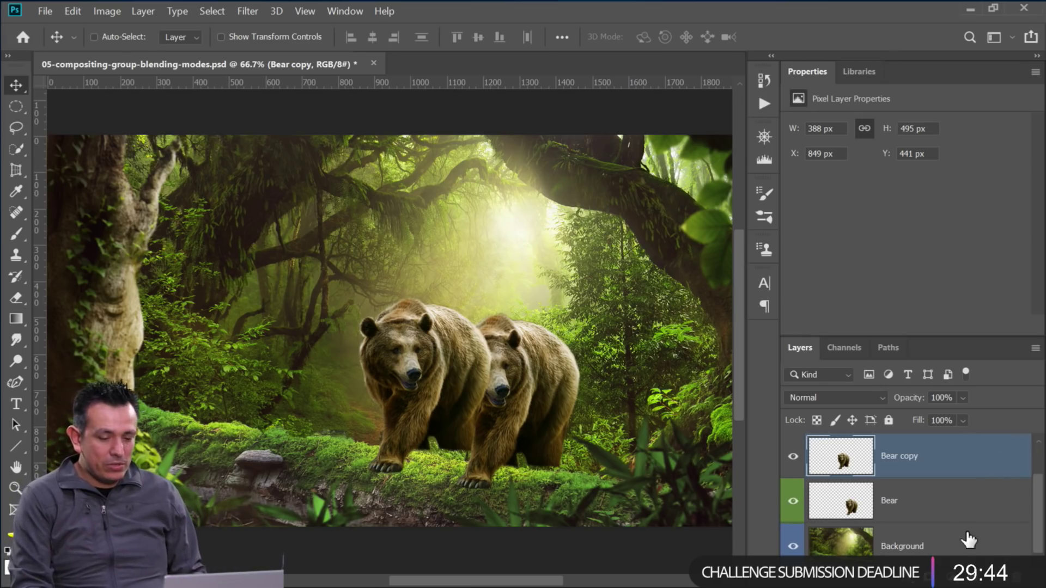
Group the two bear layers and add a Curves adjustment inside the group that drastically darkens the shadows
key(ctrl+g)
drag(841, 489, 857, 460)
click(949, 581)
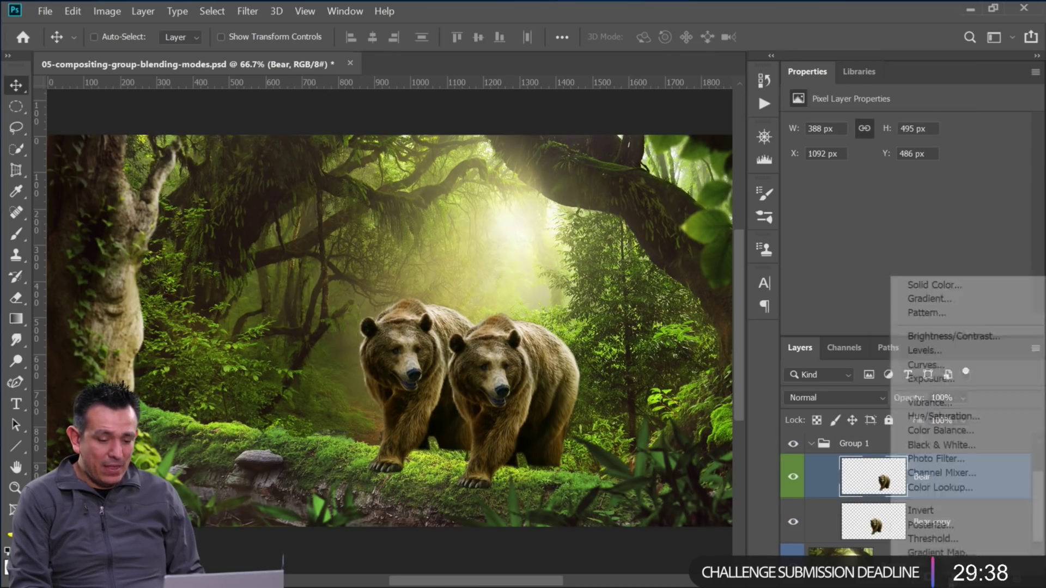
click(956, 364)
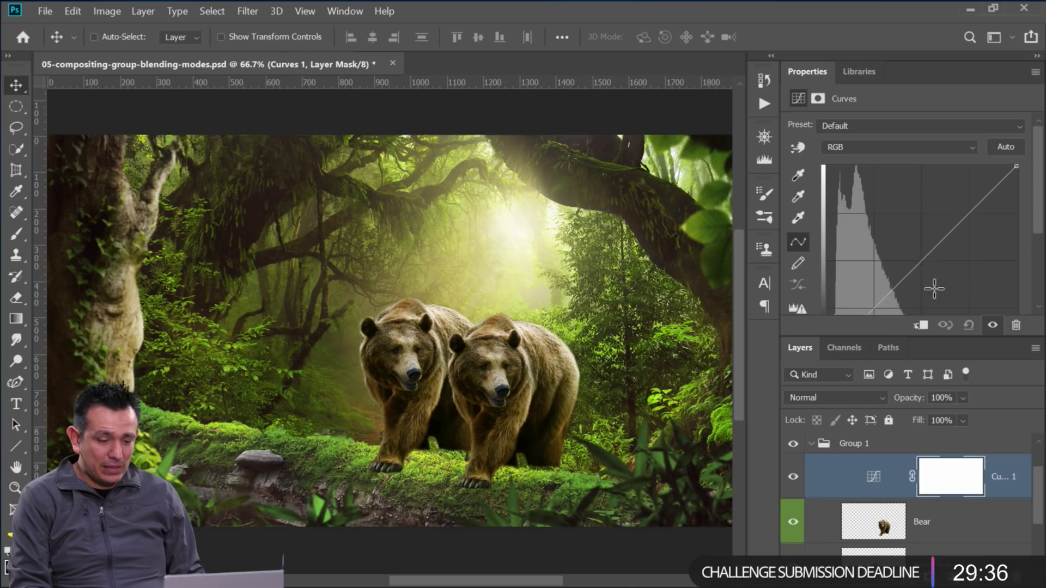
drag(926, 273, 968, 315)
Set the blending mode of the bear group to Normal
click(854, 447)
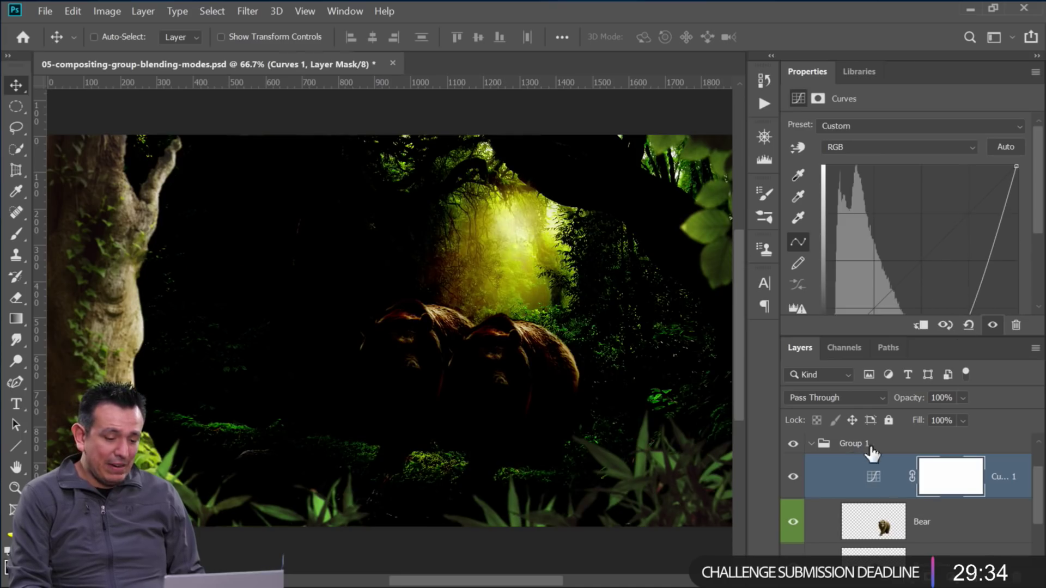
click(841, 398)
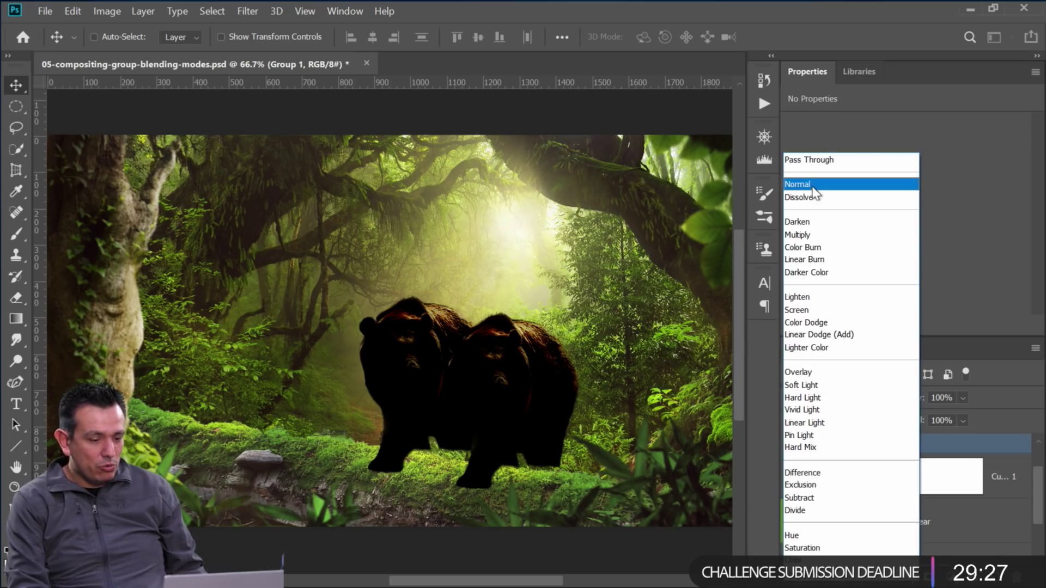
click(811, 185)
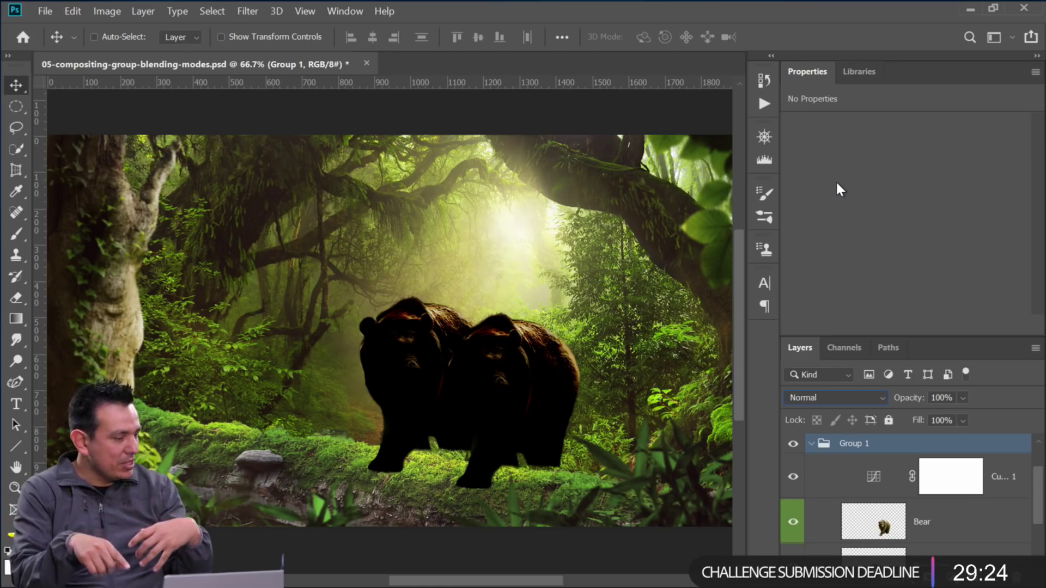
Add a Hue/Saturation adjustment above the group's Curves layer with hue -78 and saturation +51
click(873, 477)
click(893, 577)
click(937, 411)
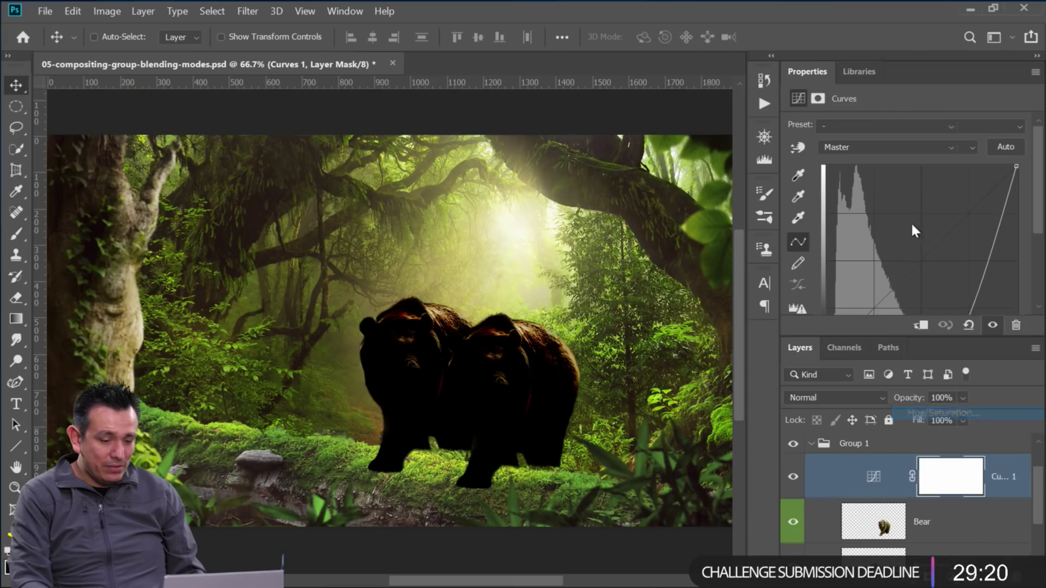
drag(905, 221, 963, 220)
drag(906, 188, 838, 188)
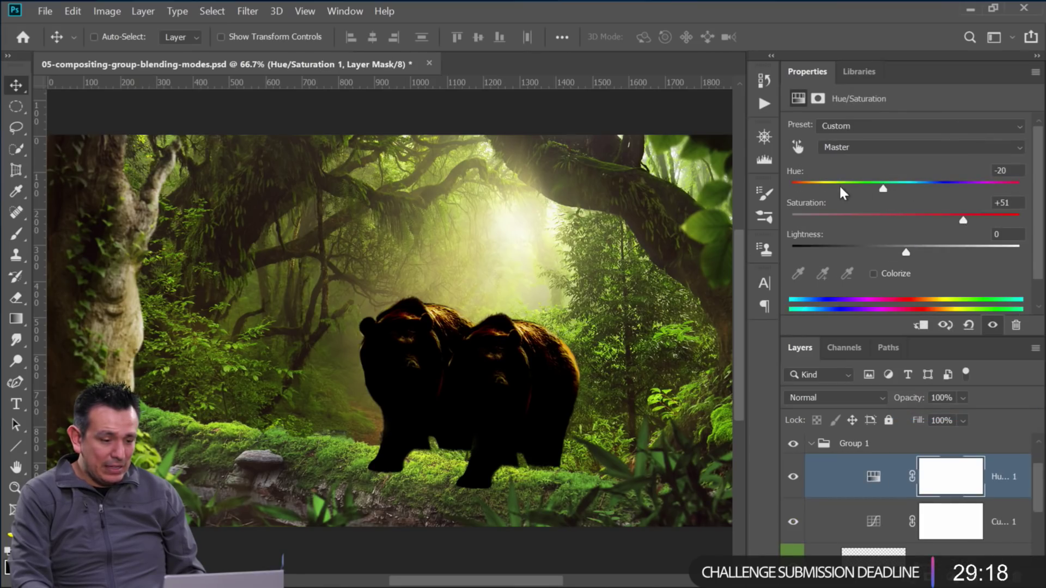
click(873, 274)
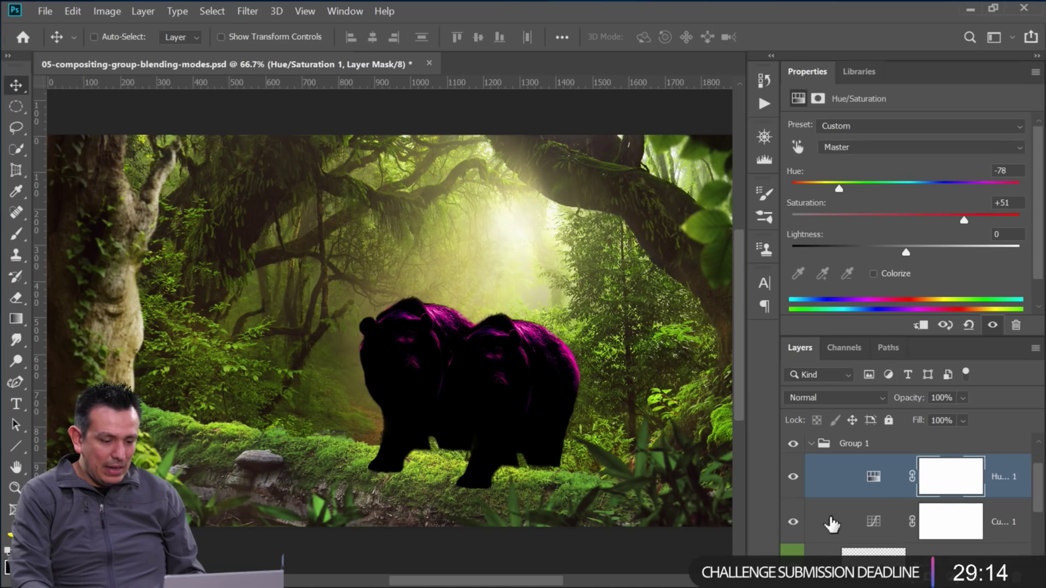
Duplicate the bear inside the group three times and spread the copies over the scene, the last at X 236 px, Y -21 px
scroll(875, 520, down, 1)
click(877, 527)
drag(555, 408, 217, 238)
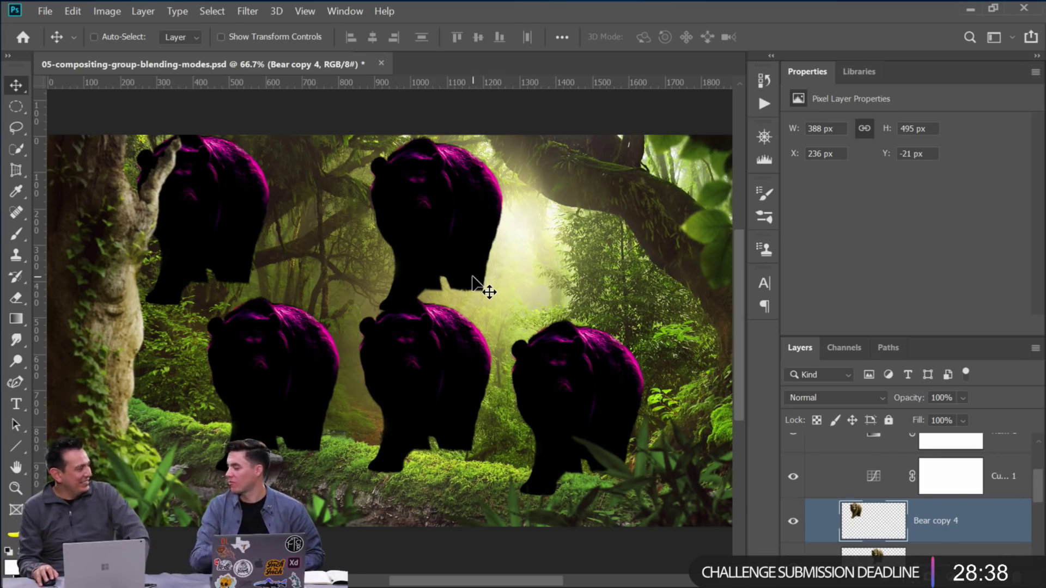
Close the bear composite without saving and open 06-blend-if.psd from the 01-Blending-Modes folder
click(380, 64)
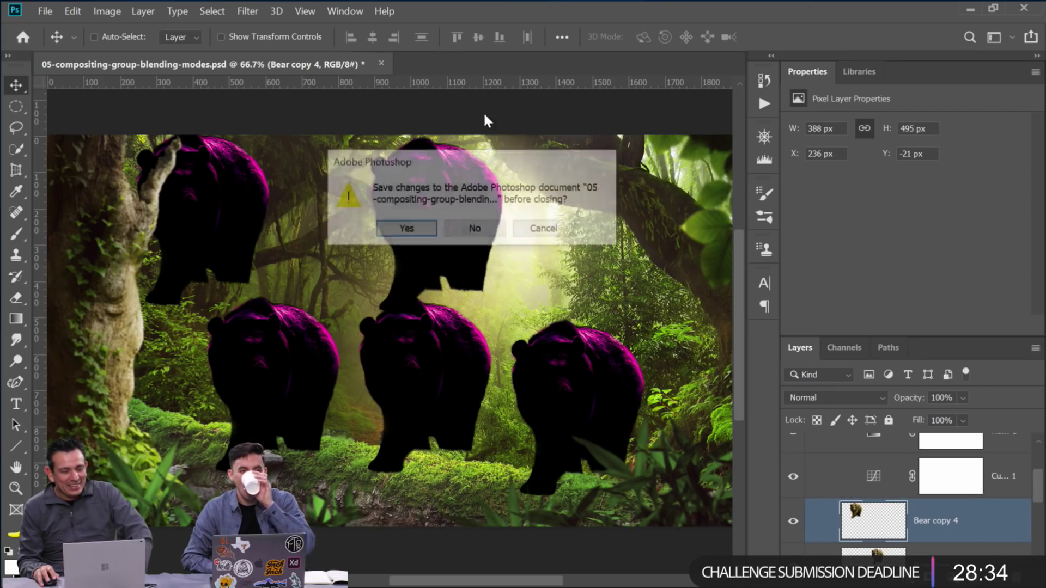
click(492, 233)
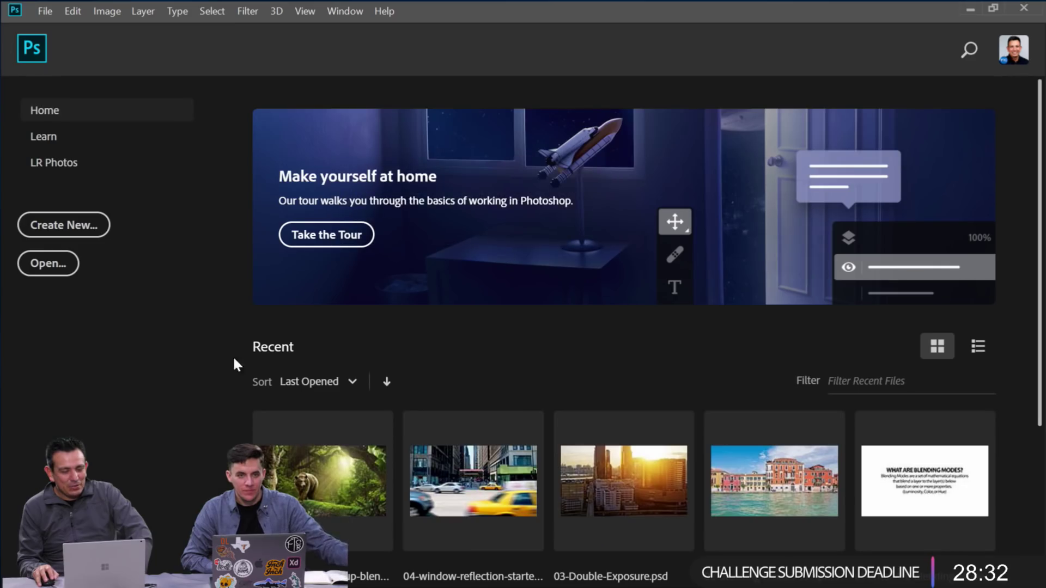
click(25, 273)
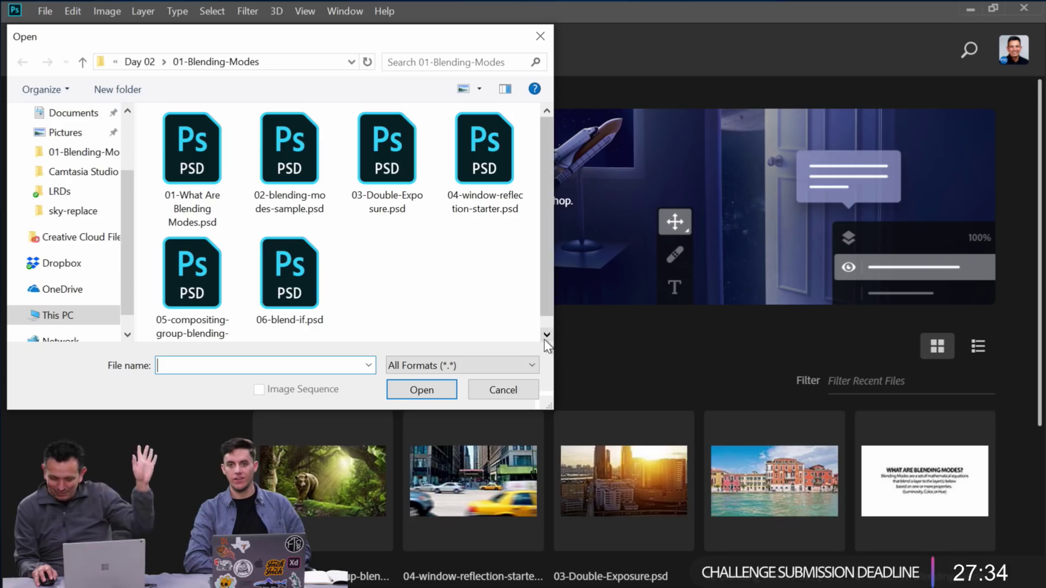
scroll(547, 285, down, 1)
scroll(551, 286, up, 1)
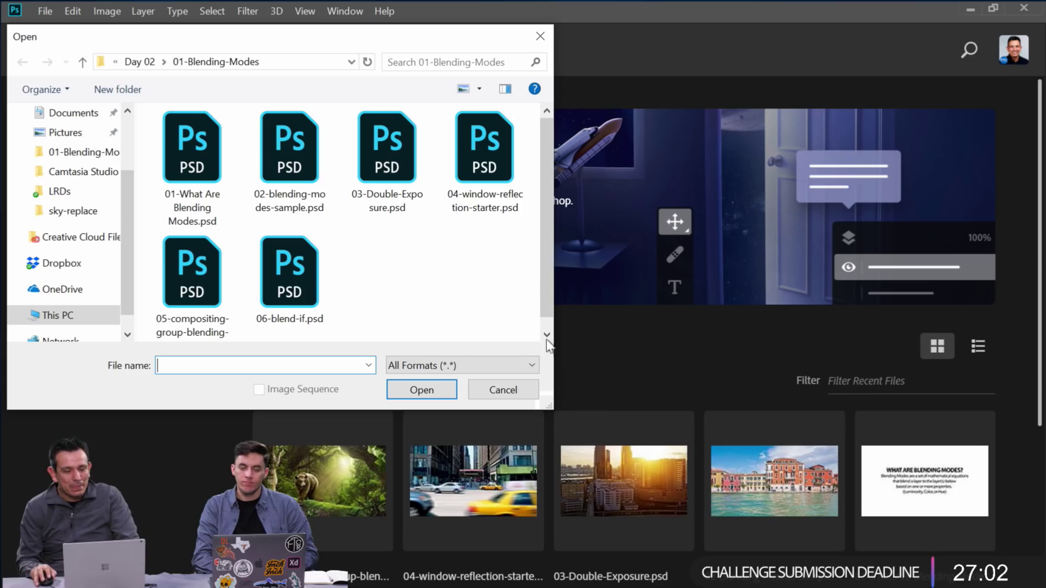
double_click(291, 282)
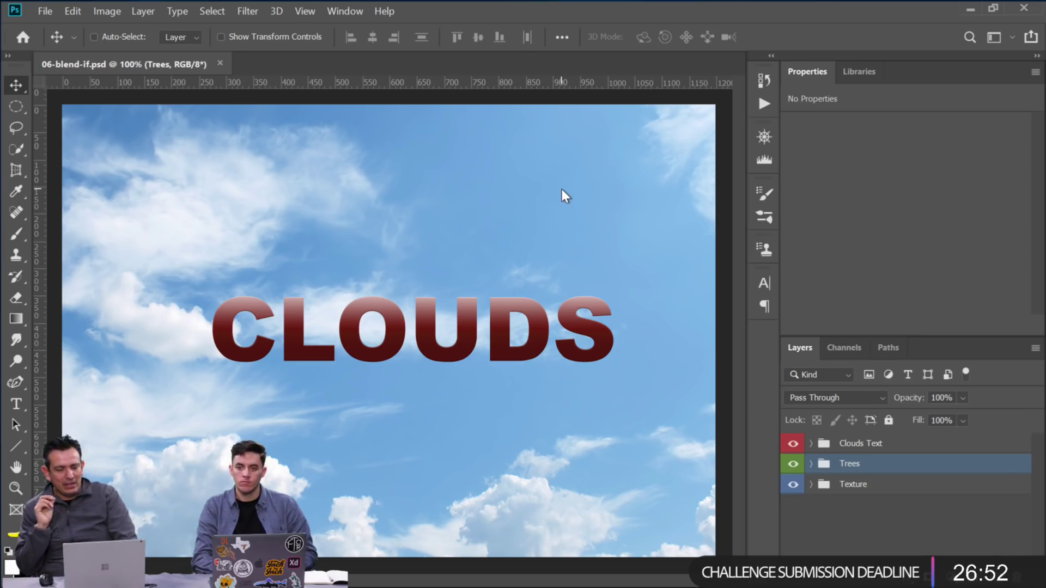
Show the Blend If group inside Clouds Text and select its Black White layer
alt+click(792, 443)
alt+click(793, 443)
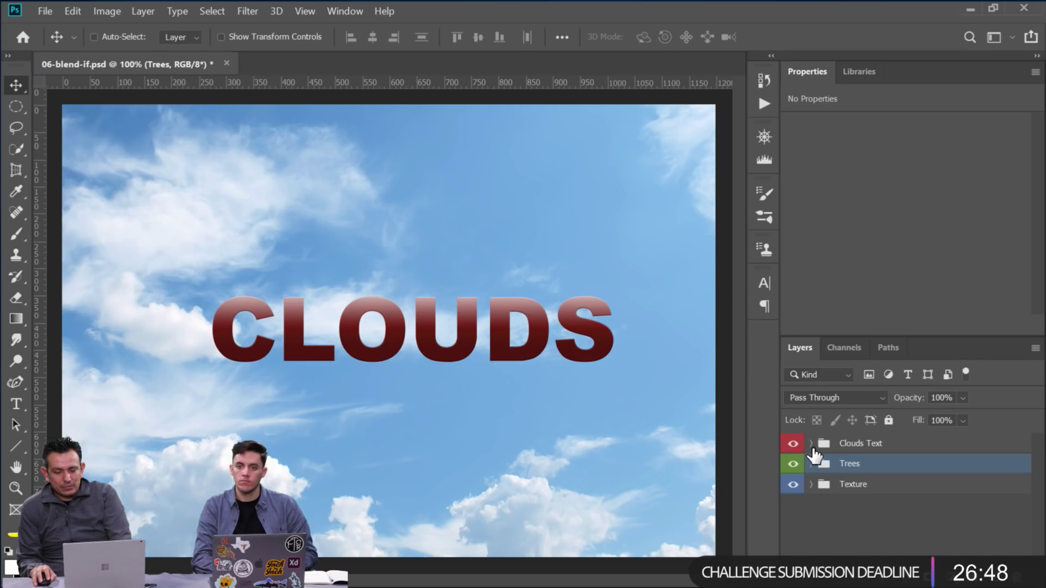
click(811, 445)
scroll(814, 457, down, 3)
scroll(815, 467, up, 3)
scroll(812, 467, up, 1)
click(792, 464)
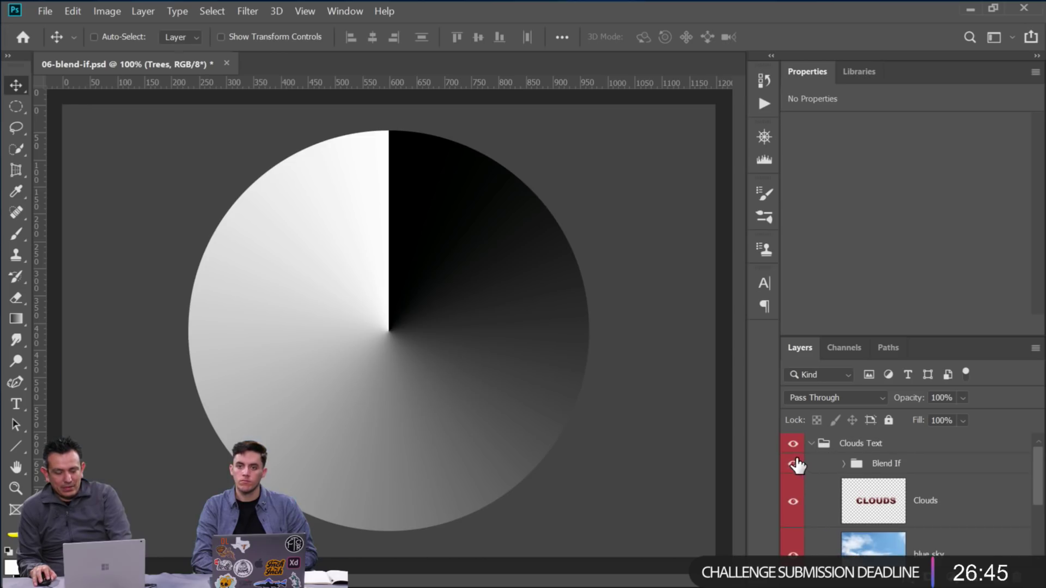
click(844, 465)
scroll(833, 463, down, 2)
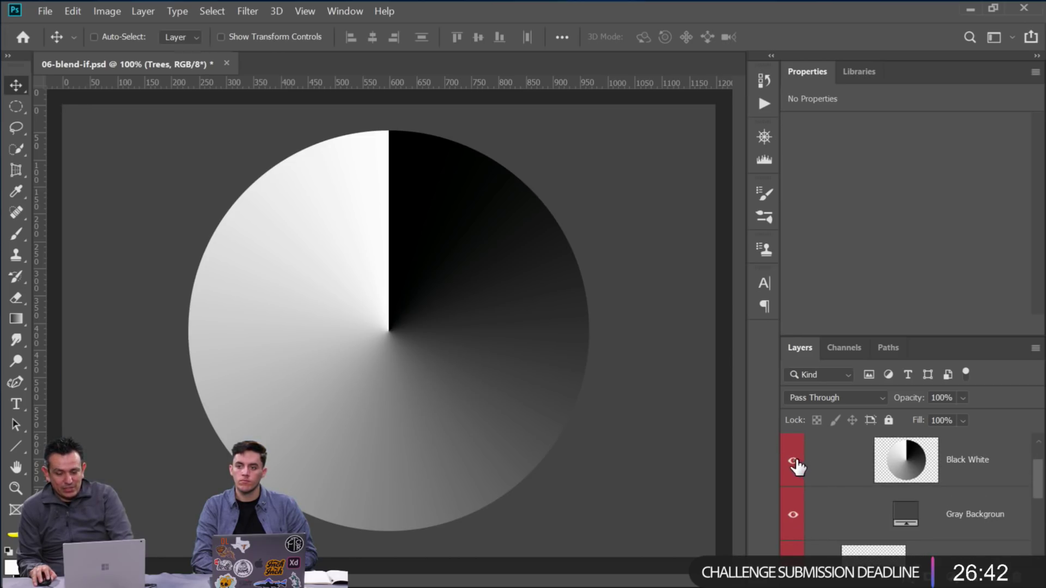
click(935, 461)
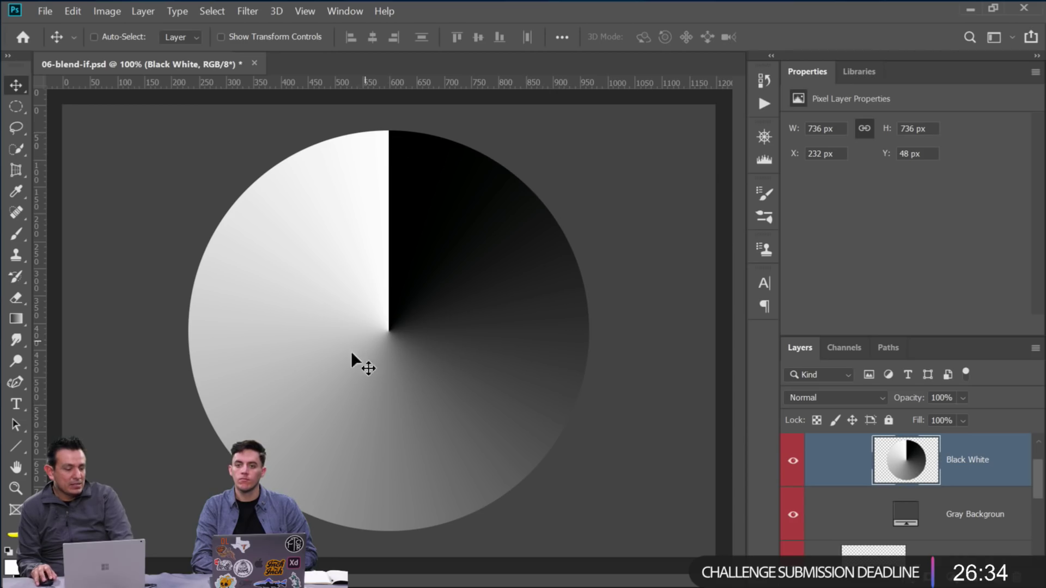
click(13, 540)
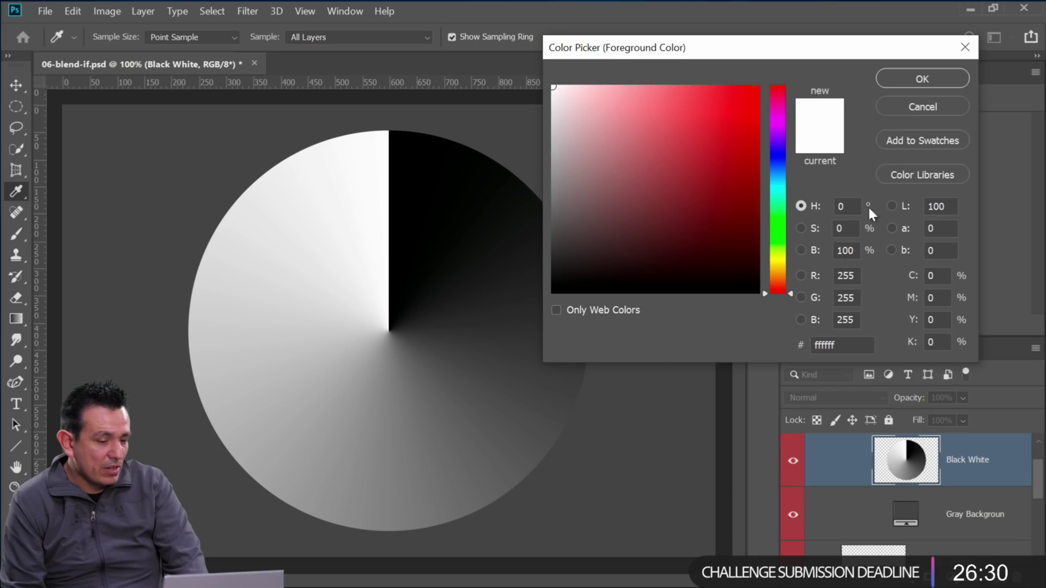
click(911, 108)
key(v)
Examine the Red, Green and Blue channels one by one, return to the RGB composite and go back to the layers
click(844, 346)
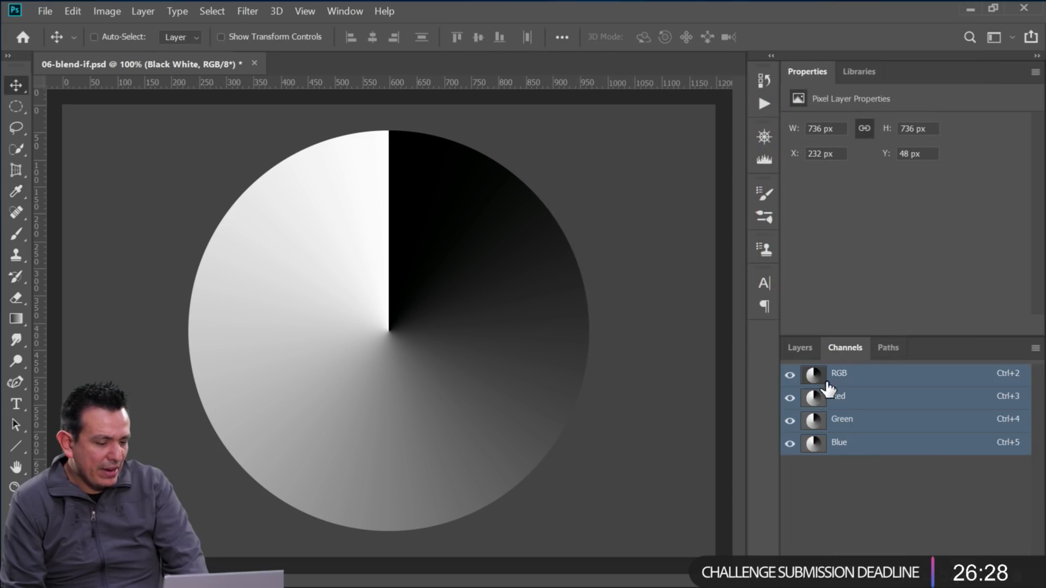
click(823, 399)
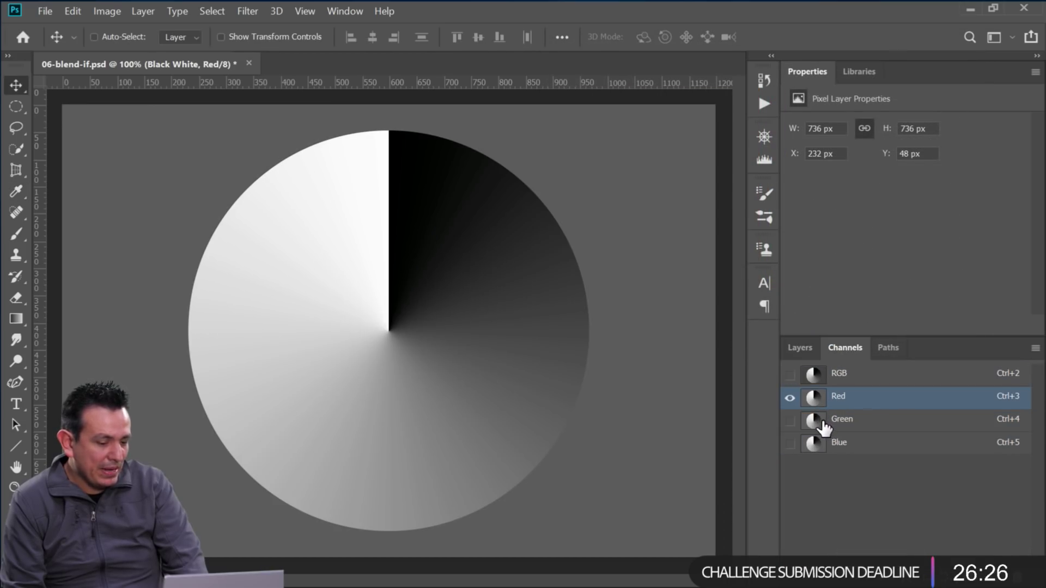
click(820, 423)
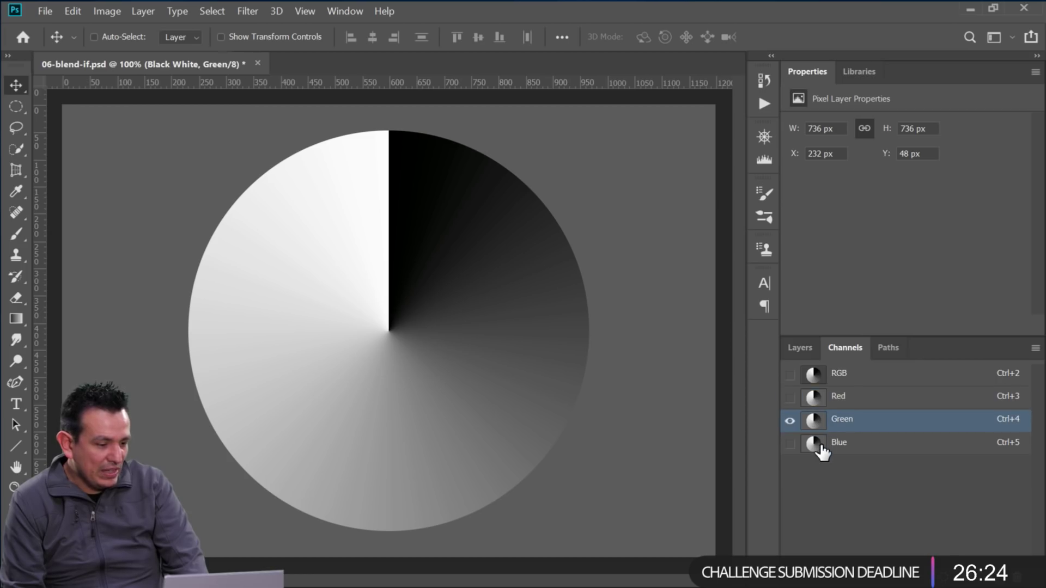
click(820, 446)
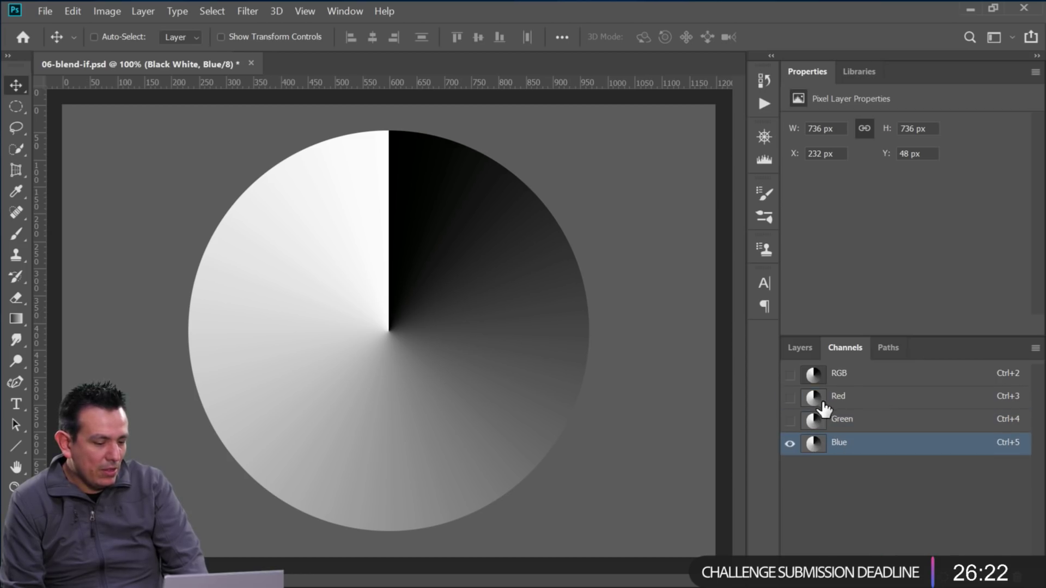
click(834, 376)
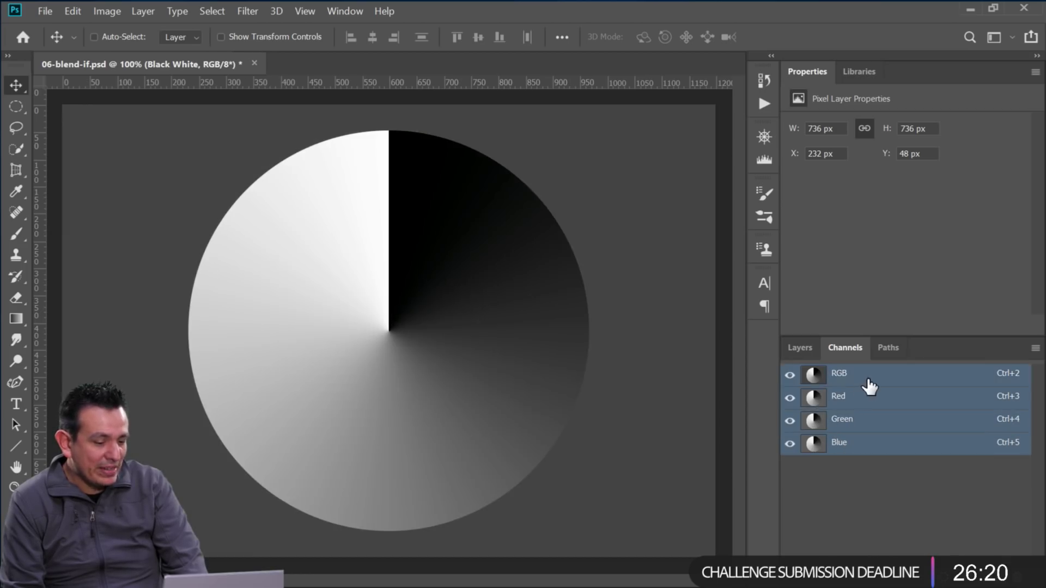
click(808, 348)
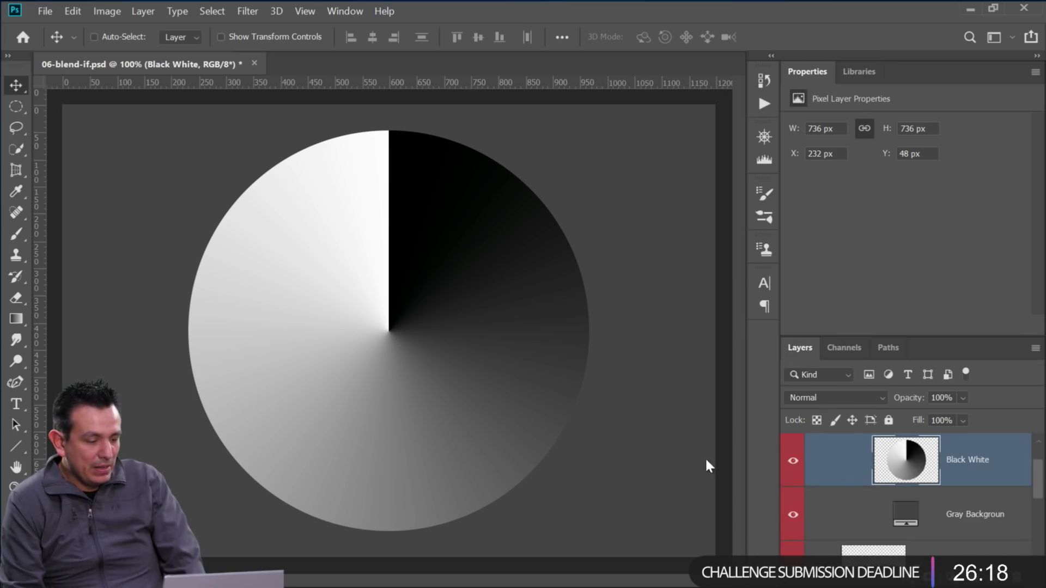
Compare the colour values of pure black and pure white in the foreground Color Picker, leaving the foreground colour unapplied
click(14, 520)
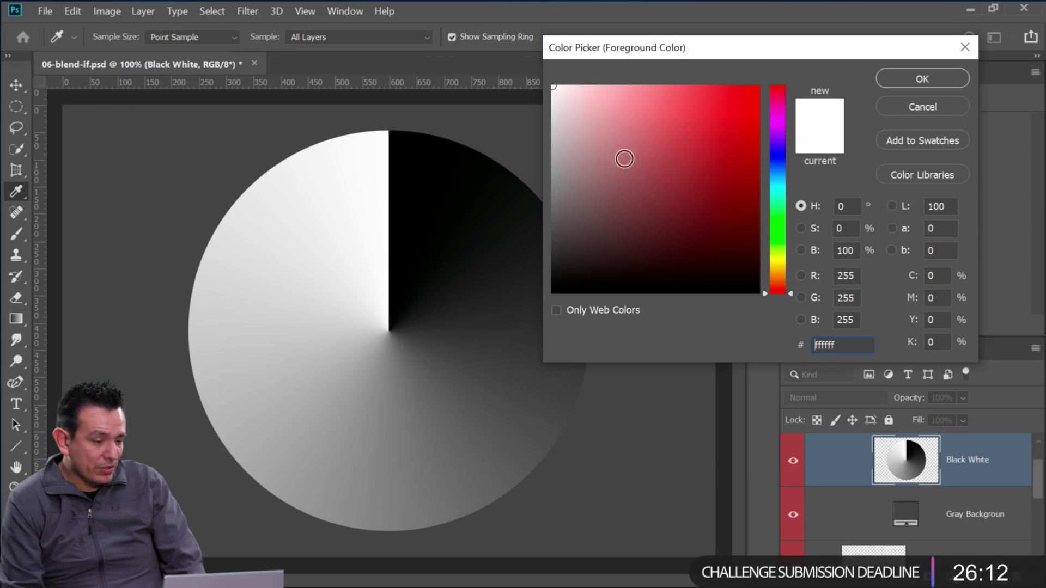
drag(563, 94, 520, 327)
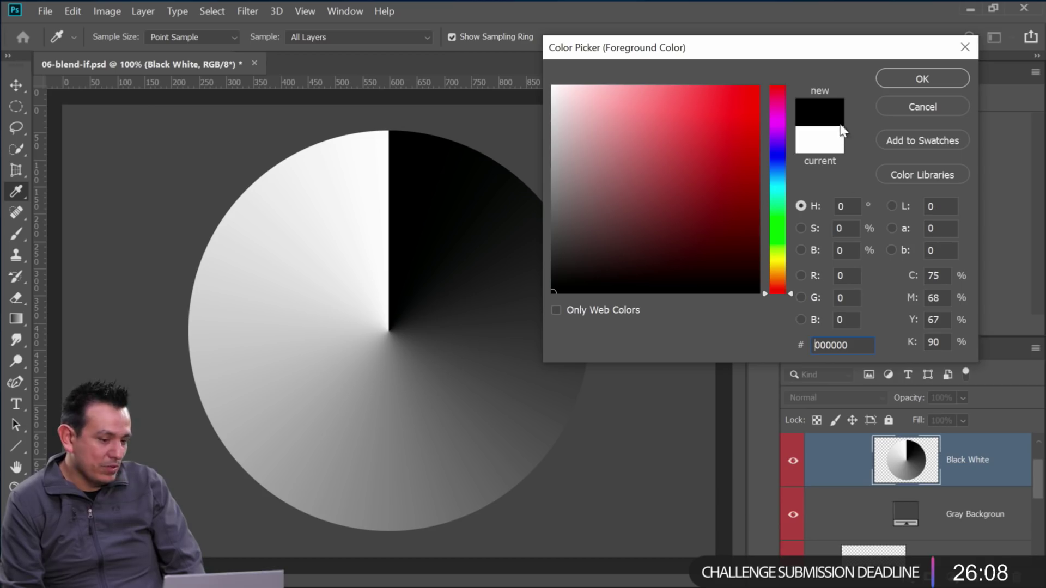
drag(551, 289, 533, 59)
click(910, 105)
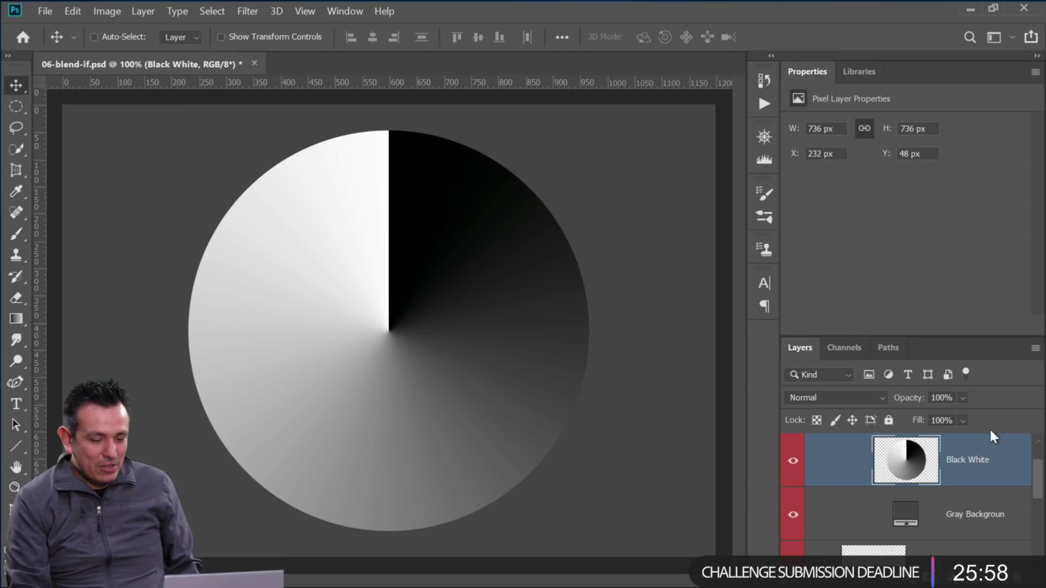
Check the Black White layer by toggling its visibility, and open its Blending Options beside the gradient circle
click(793, 460)
click(793, 461)
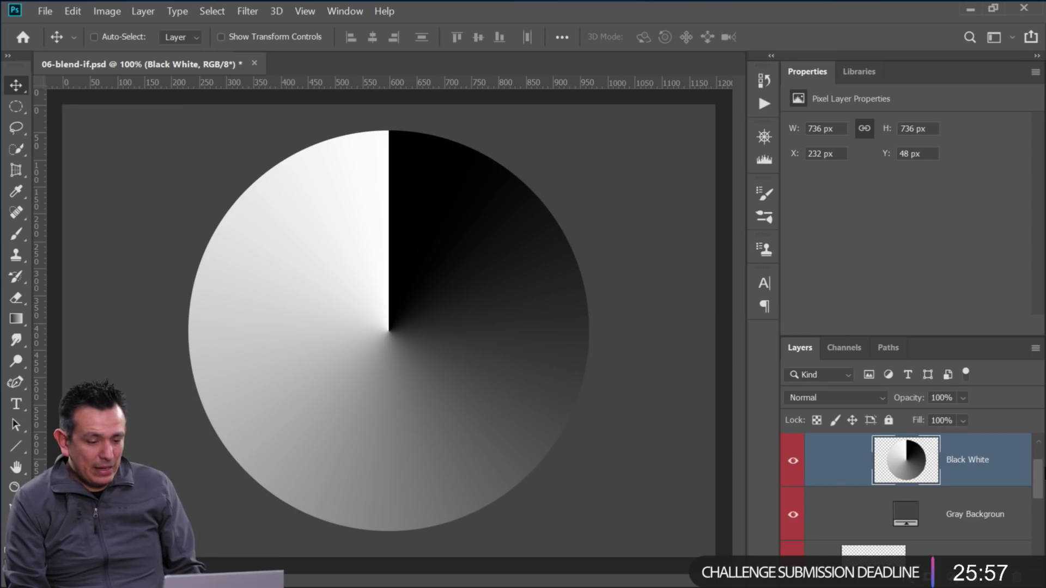
double_click(1006, 470)
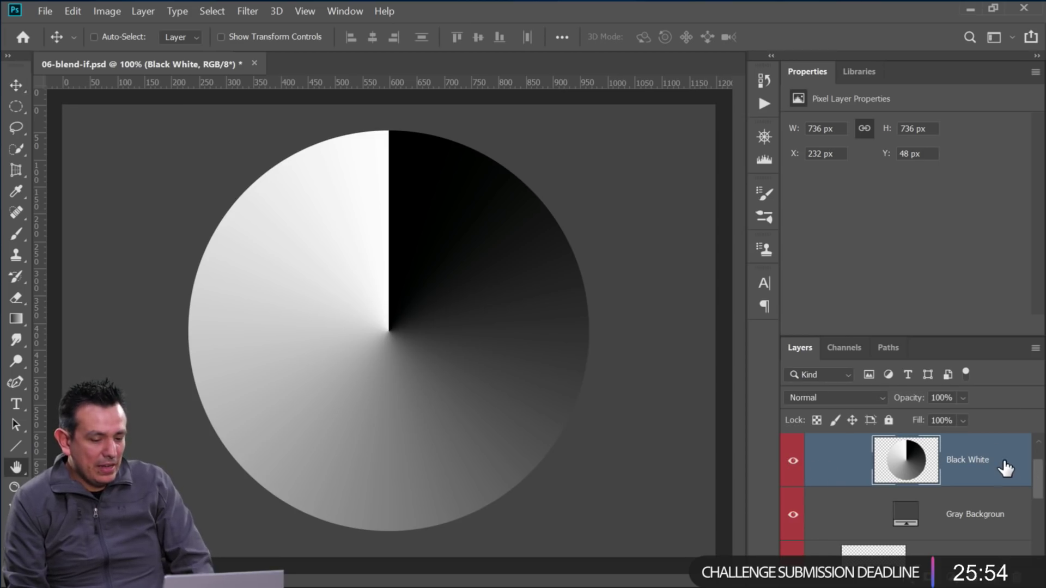
drag(518, 83, 782, 22)
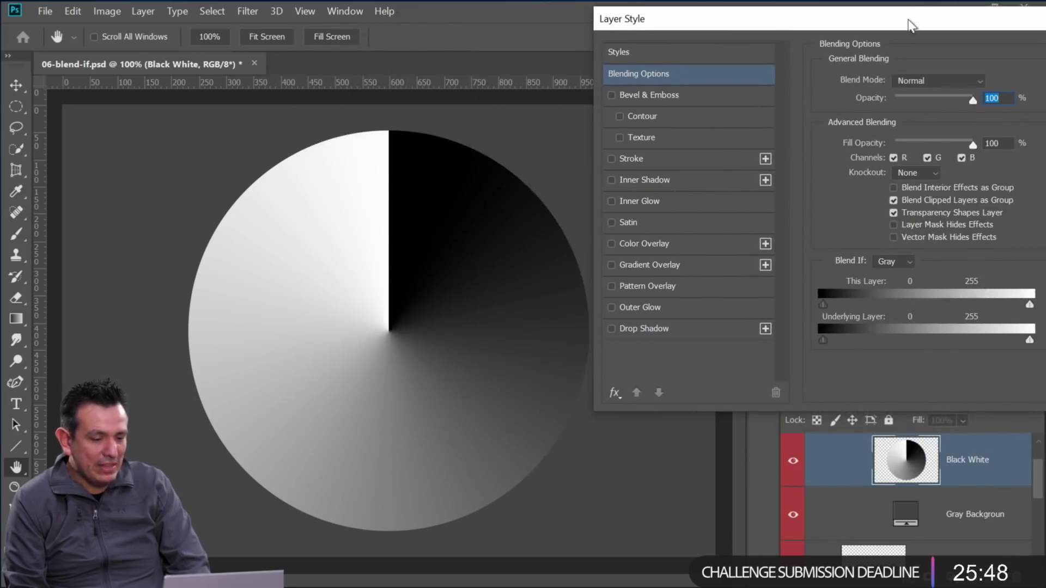
drag(911, 24, 825, 22)
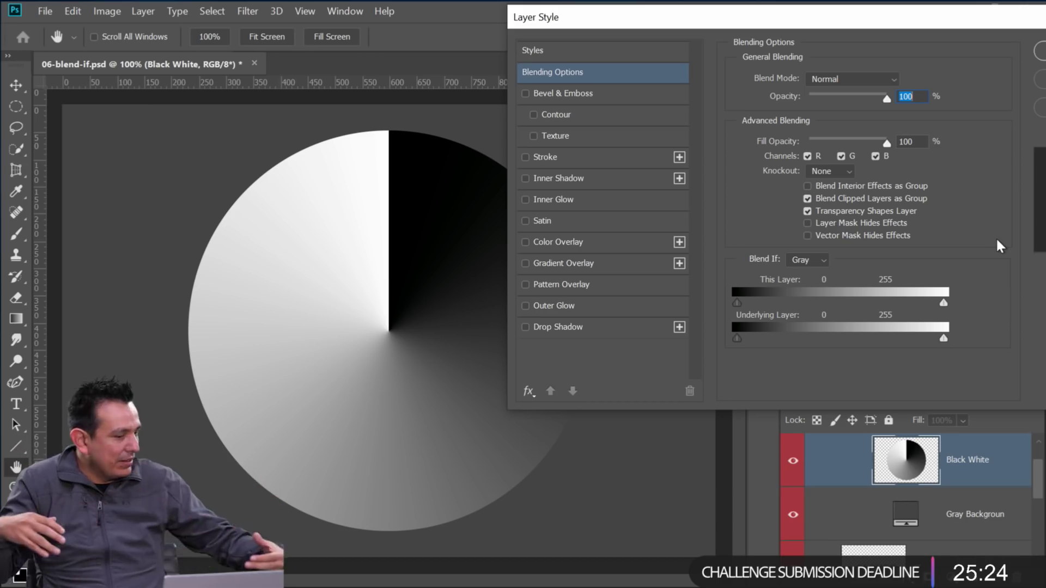
Test the Blend If This Layer black point at 103, reset it to 0, and set the white point to 147
drag(736, 303, 819, 302)
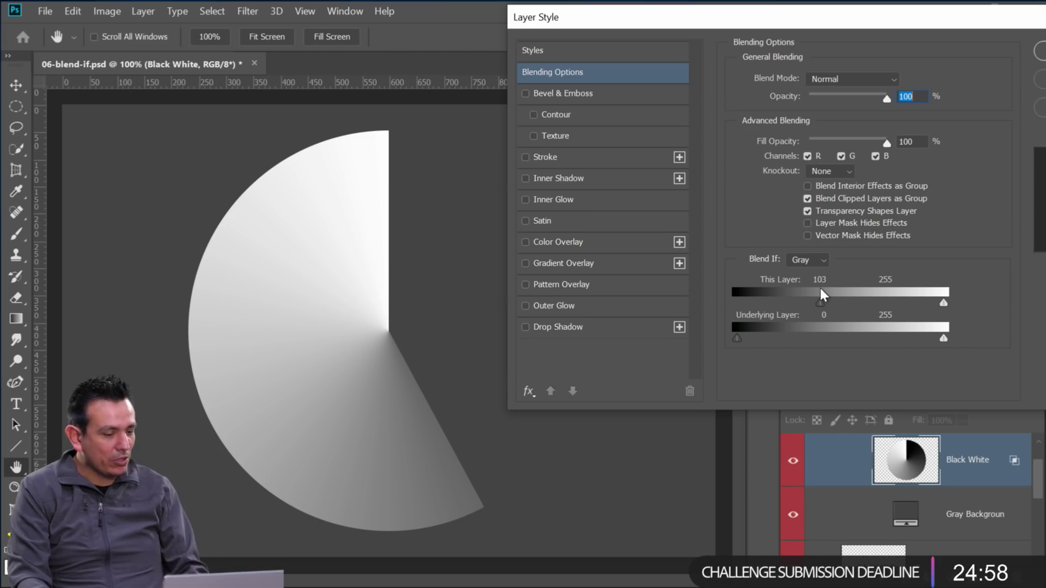
drag(821, 304, 736, 303)
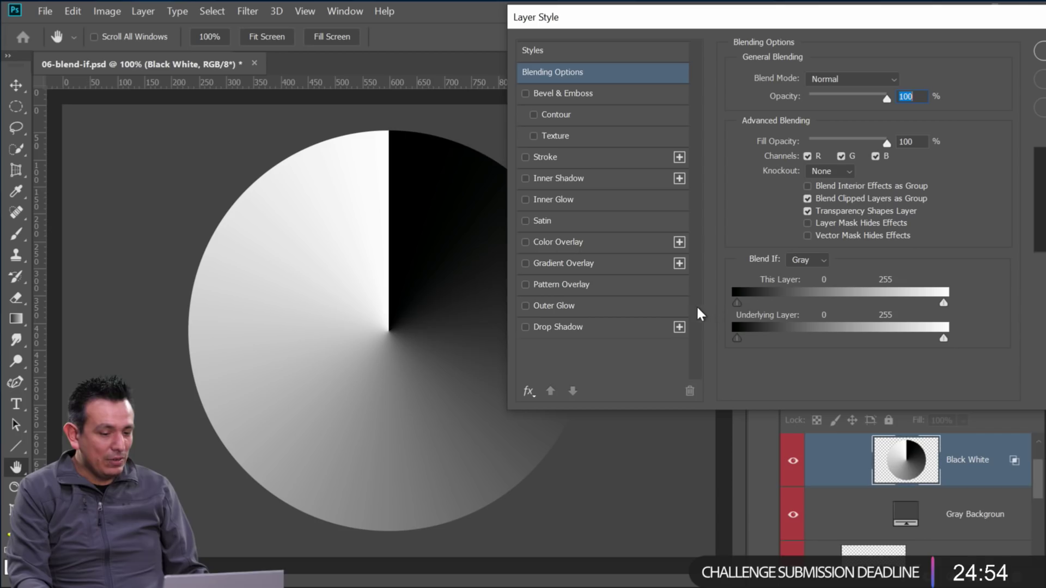
drag(944, 304, 858, 310)
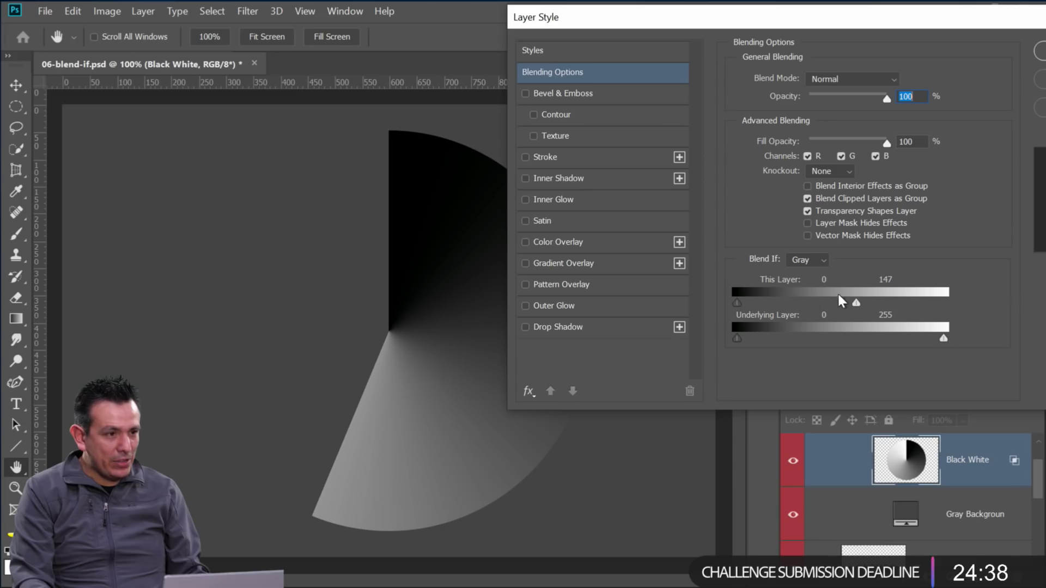
Try splitting the This Layer white point to 97 / 148 for a soft fade, restore it to 255 and cancel the blending options
alt+click(857, 304)
drag(855, 303, 815, 303)
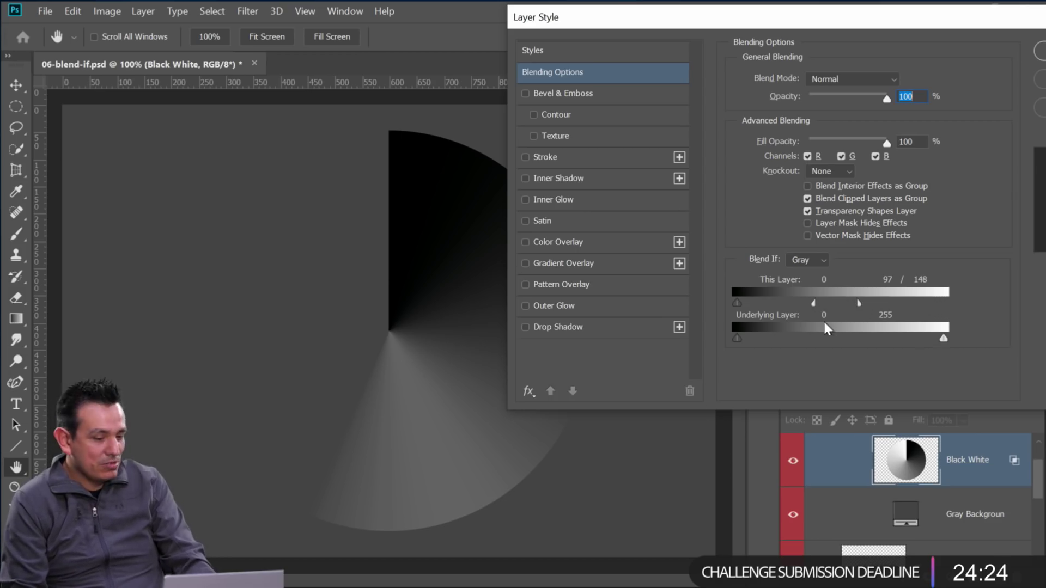
drag(814, 304, 945, 301)
drag(916, 16, 787, 34)
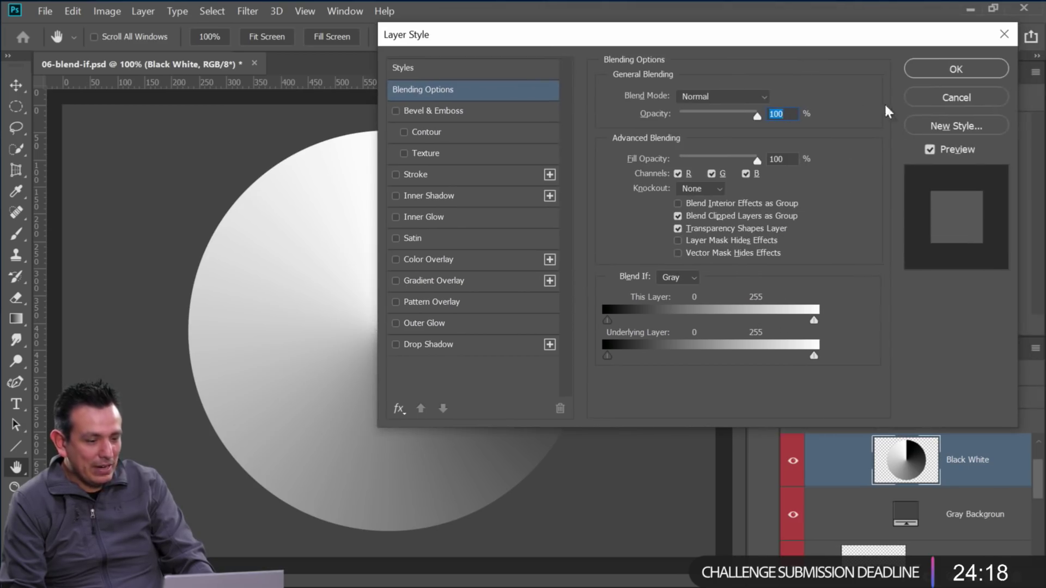
click(924, 99)
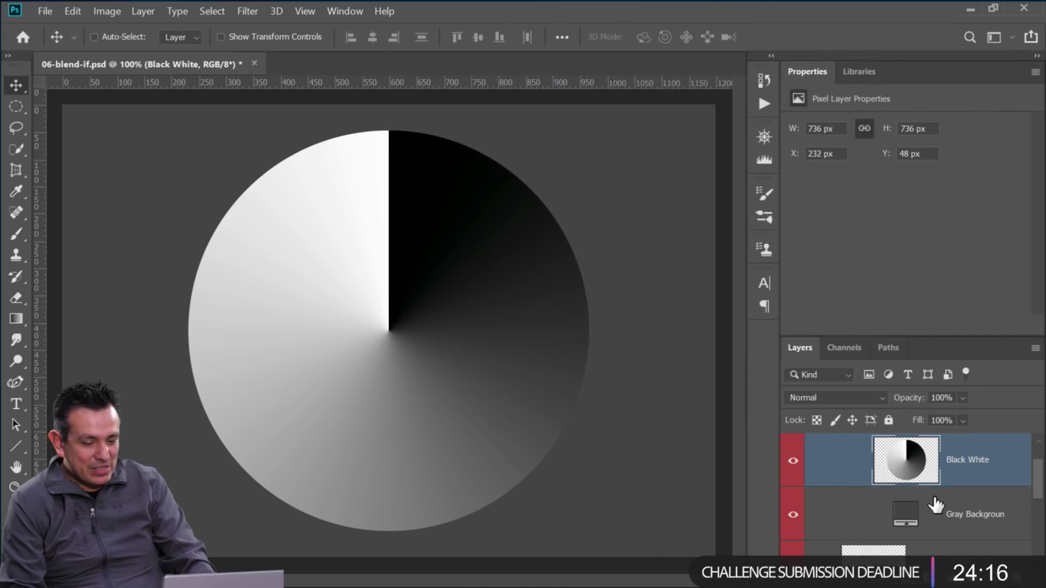
Collapse and hide the Blend If group, select the Clouds layer and move its text to about X 191 px, Y 342 px
scroll(920, 506, up, 2)
click(843, 464)
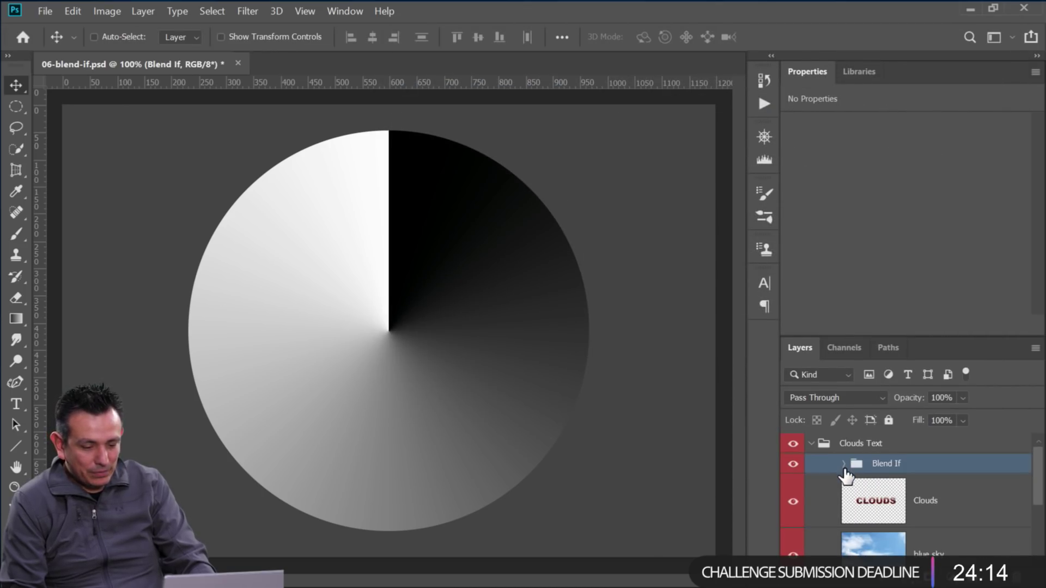
click(872, 507)
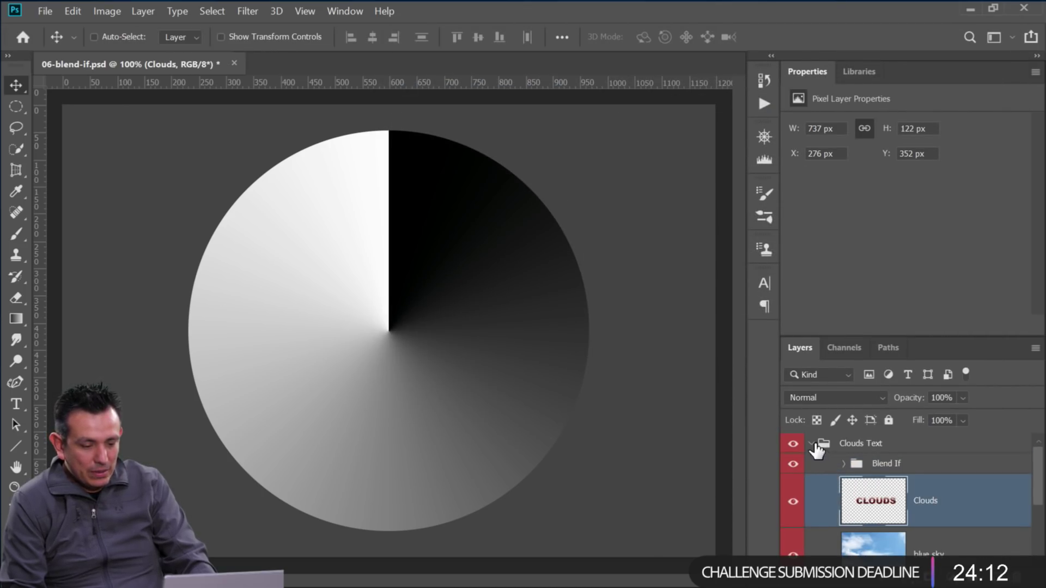
click(794, 464)
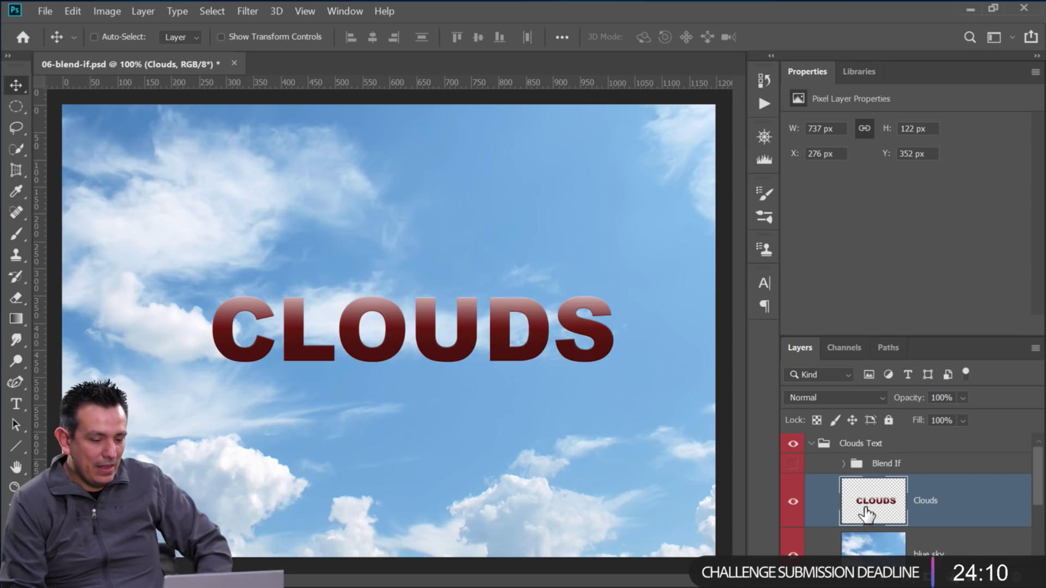
drag(479, 330, 438, 336)
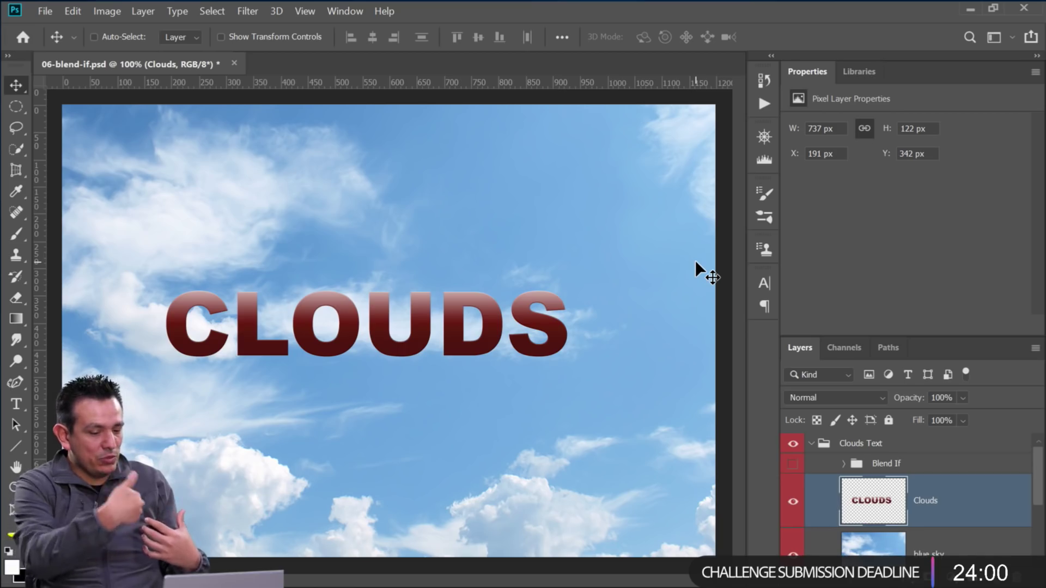
Open the Clouds layer's Blending Options and test the Underlying Layer black point at 136 before resetting it to 0
double_click(991, 510)
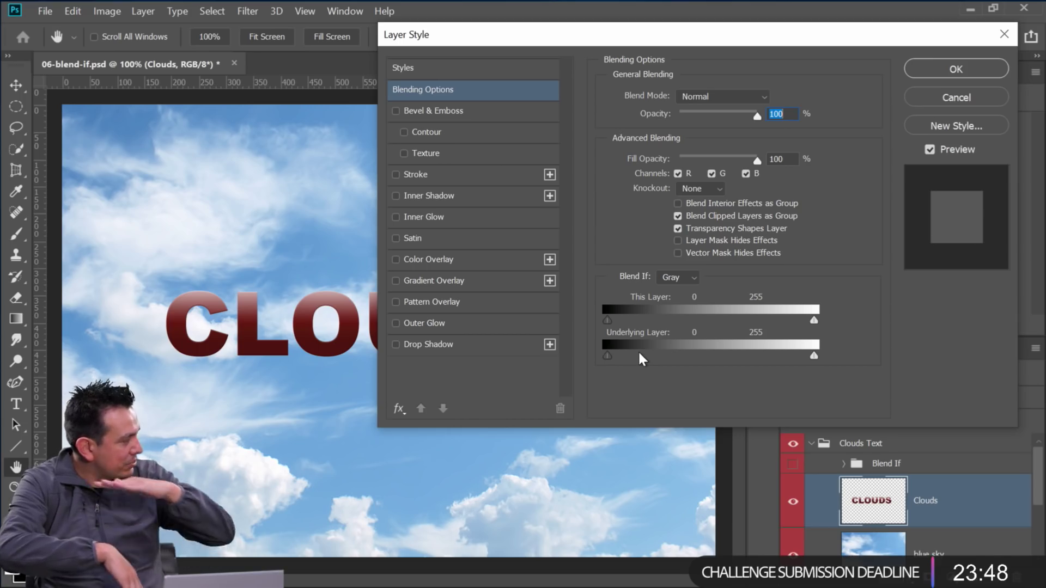
drag(608, 355, 650, 355)
drag(731, 357, 586, 350)
drag(563, 39, 765, 23)
drag(807, 339, 877, 340)
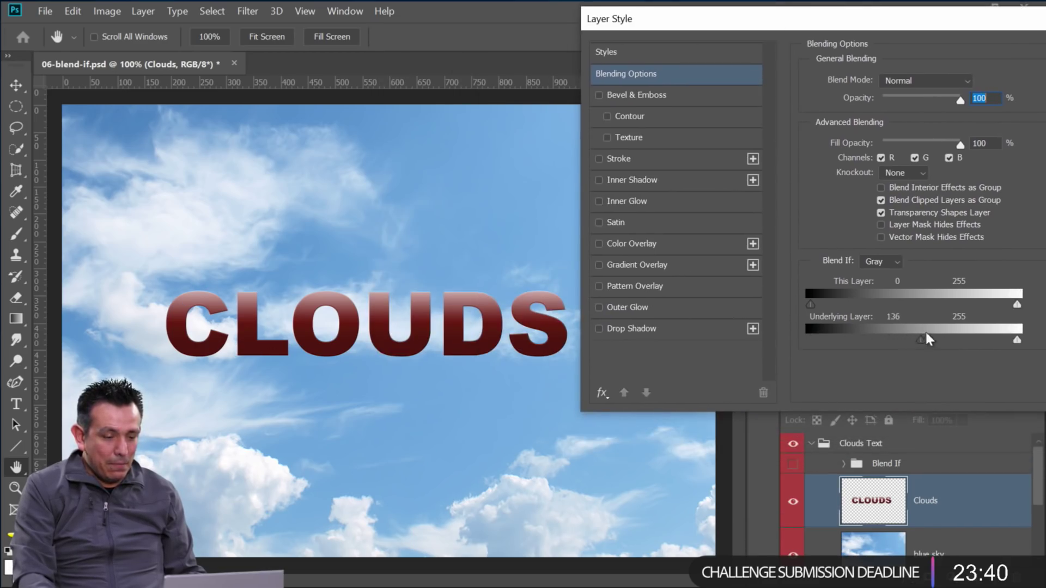
drag(951, 328, 798, 335)
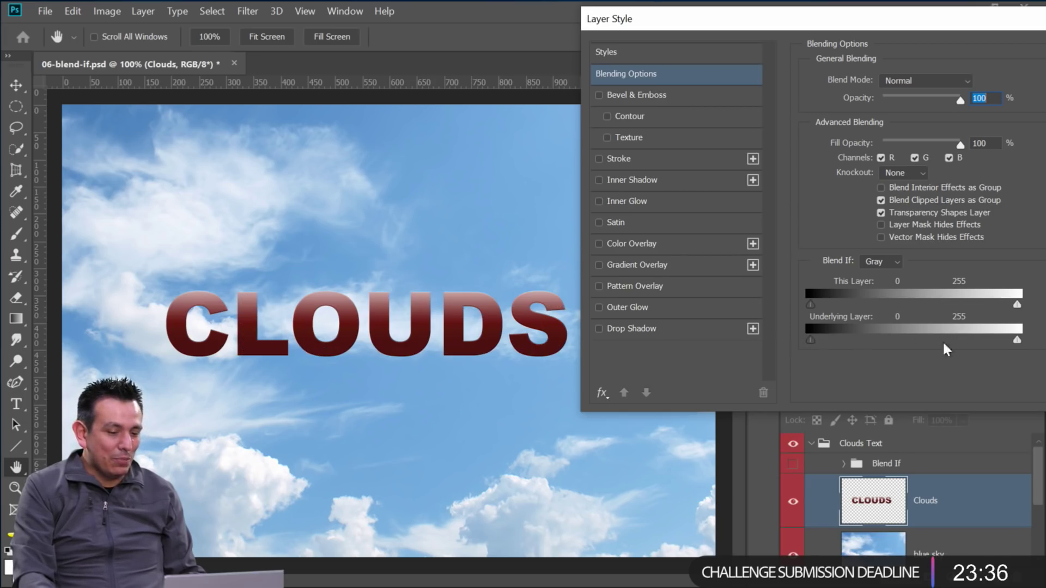
Split the Underlying Layer white point to 144 / 212, apply it, and move the CLOUDS text to about X 271 px, Y 163 px
drag(1015, 339, 981, 332)
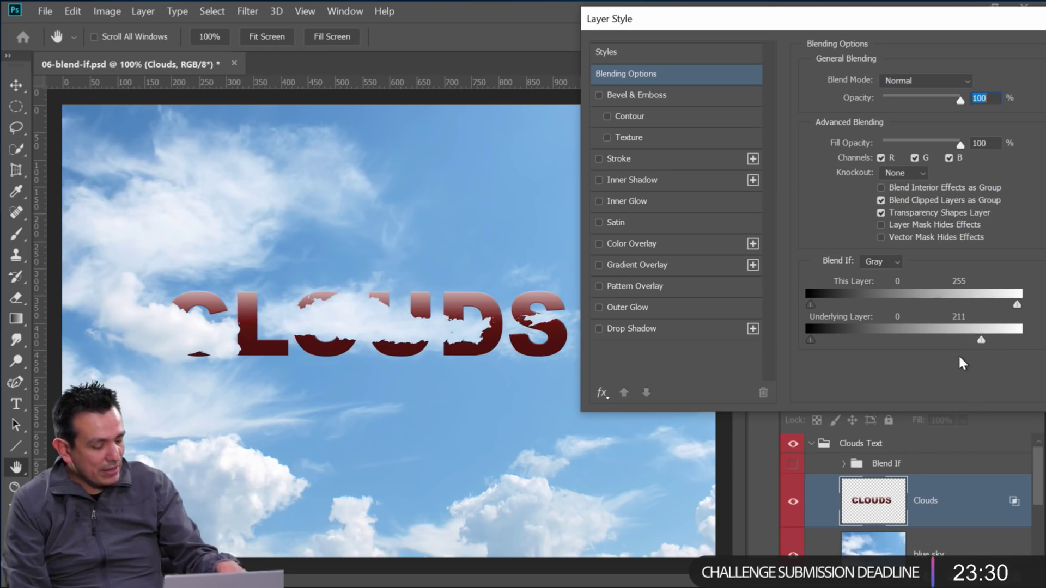
drag(979, 340, 933, 332)
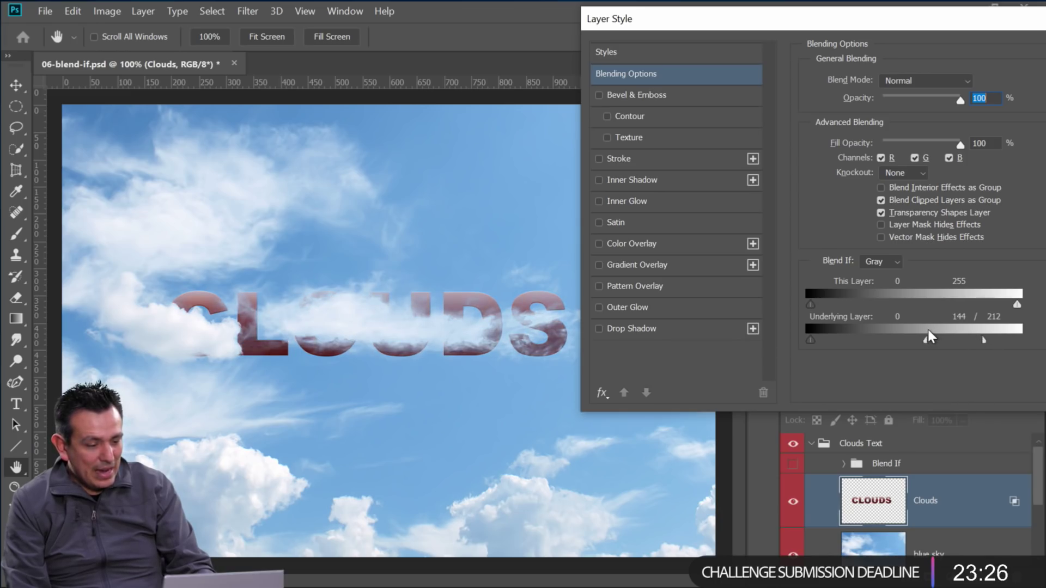
drag(960, 32, 747, 89)
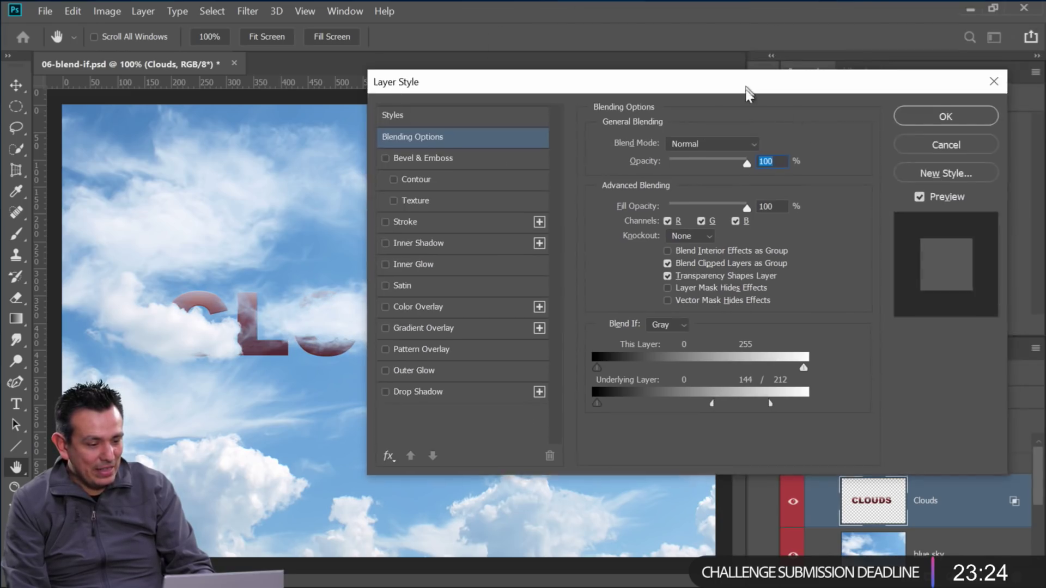
click(933, 119)
drag(350, 316, 423, 285)
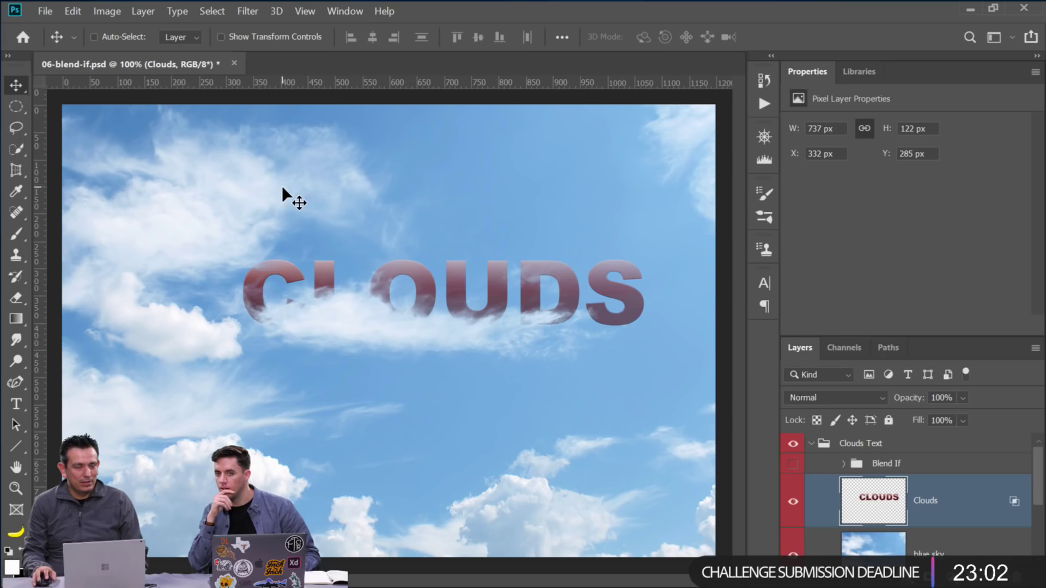
drag(347, 304, 345, 224)
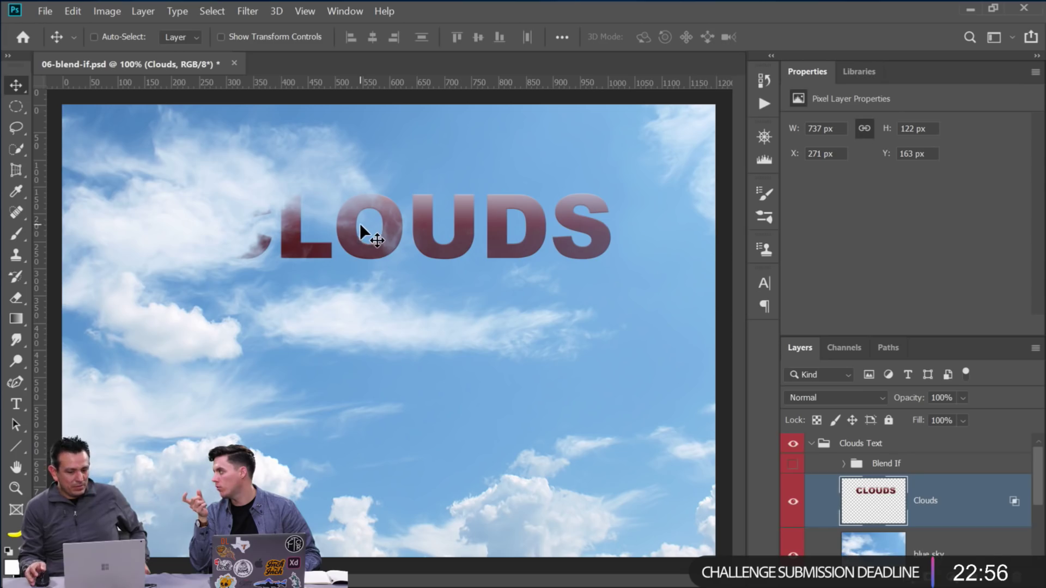
Review the Blend If channel choices in the Clouds layer's Blending Options and close them without changes
double_click(1007, 505)
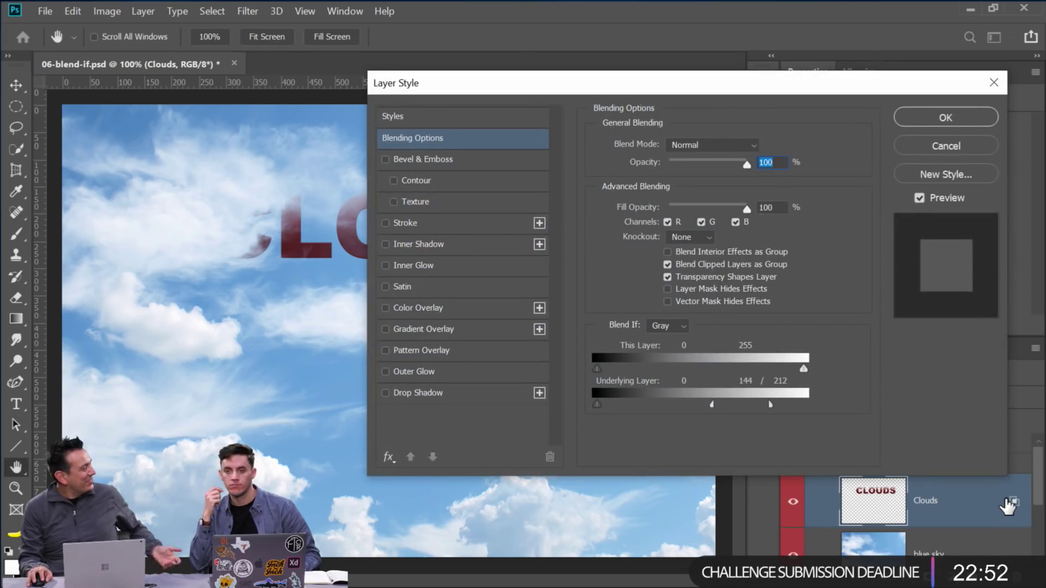
click(681, 326)
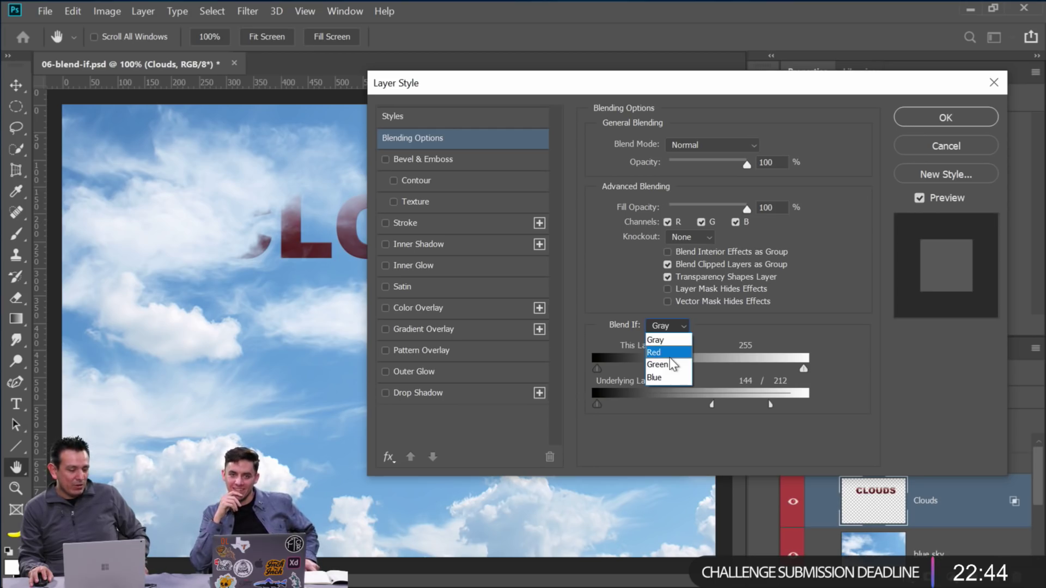
click(946, 147)
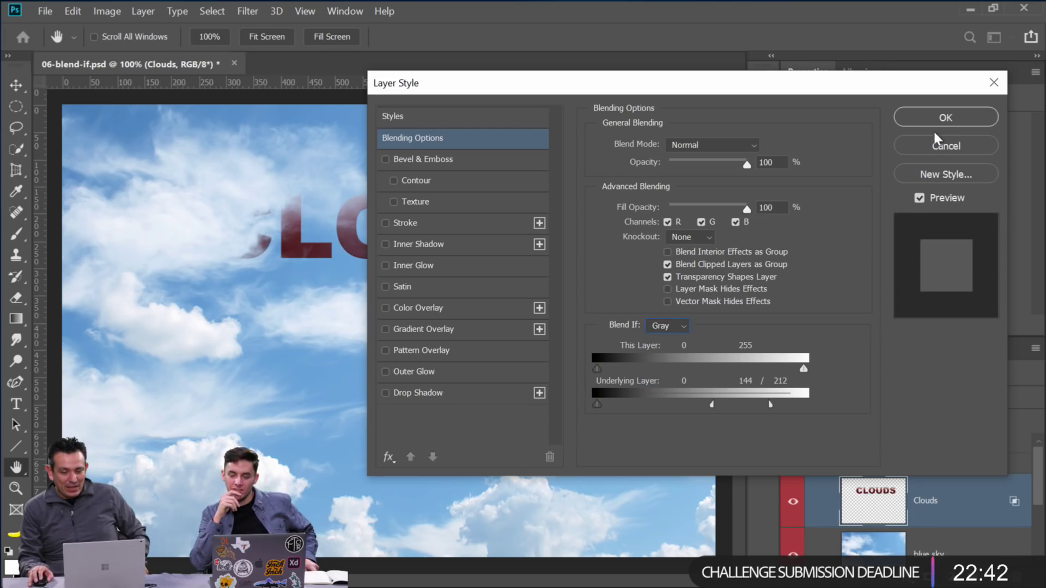
click(946, 147)
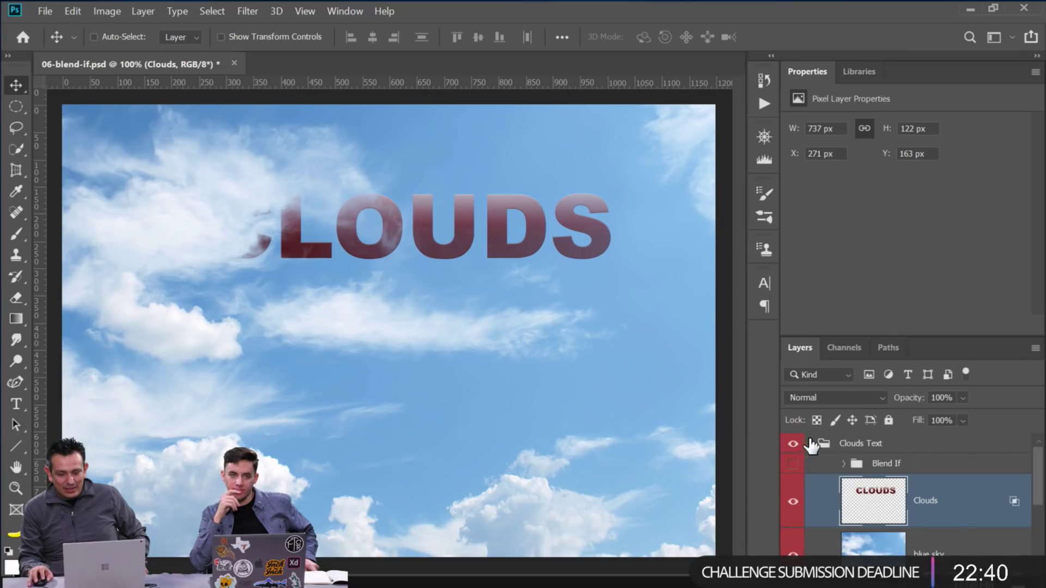
Collapse and hide the Clouds Text group, expand Trees and Color Blend If, and select the Color Wheel layer
click(809, 444)
click(794, 444)
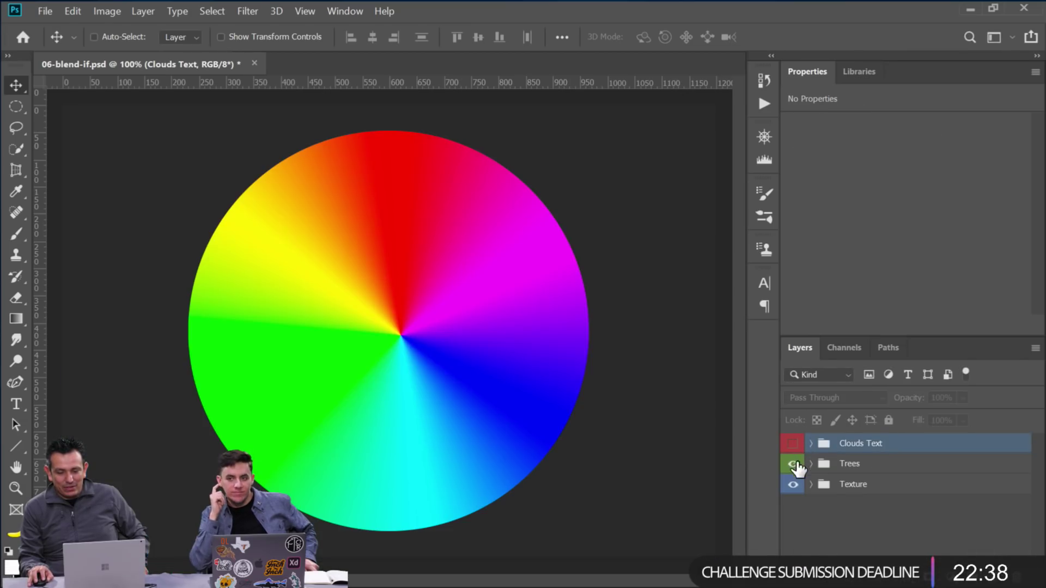
click(811, 464)
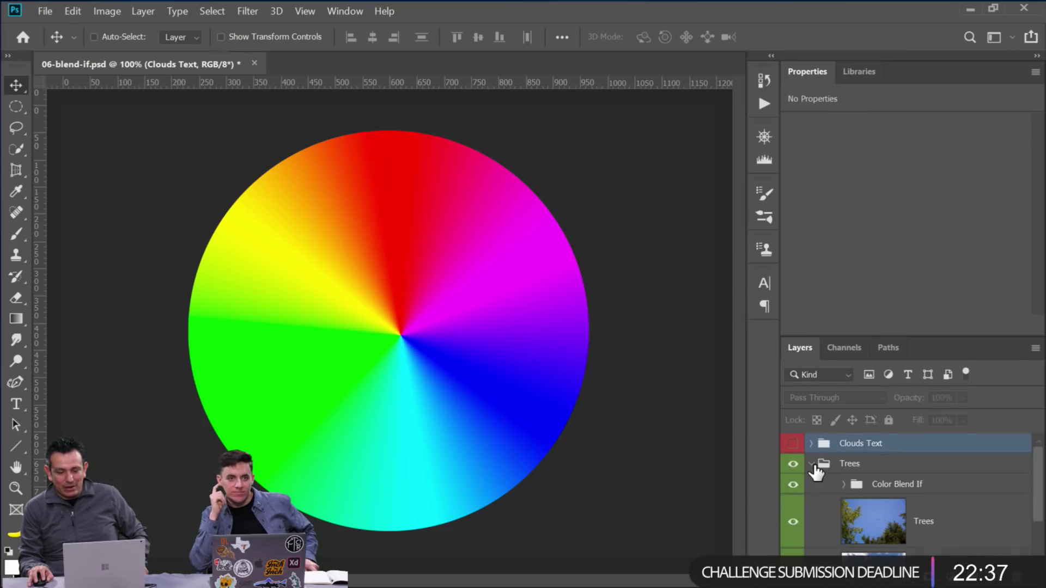
click(843, 484)
scroll(898, 479, down, 2)
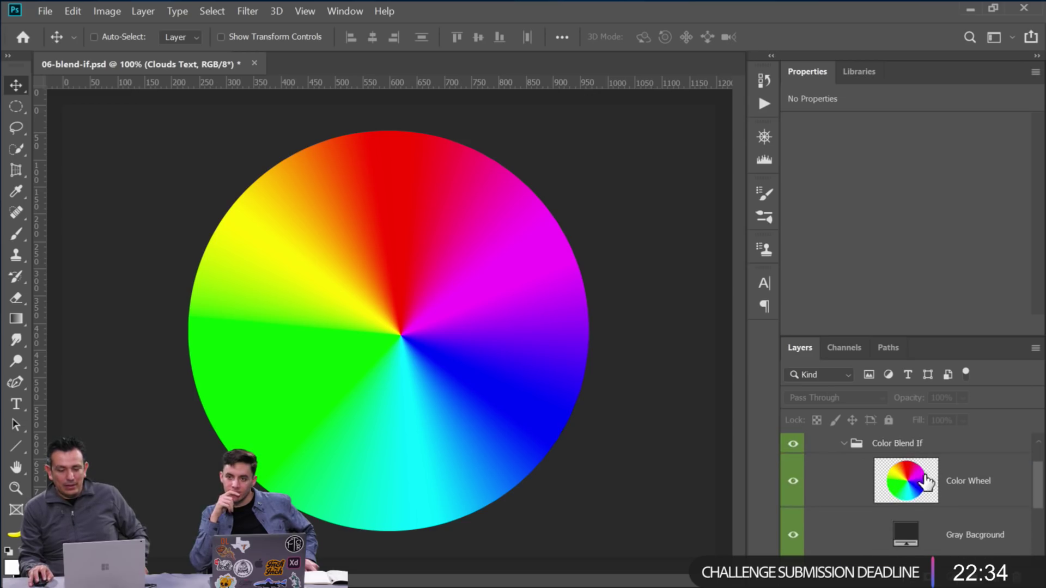
click(990, 484)
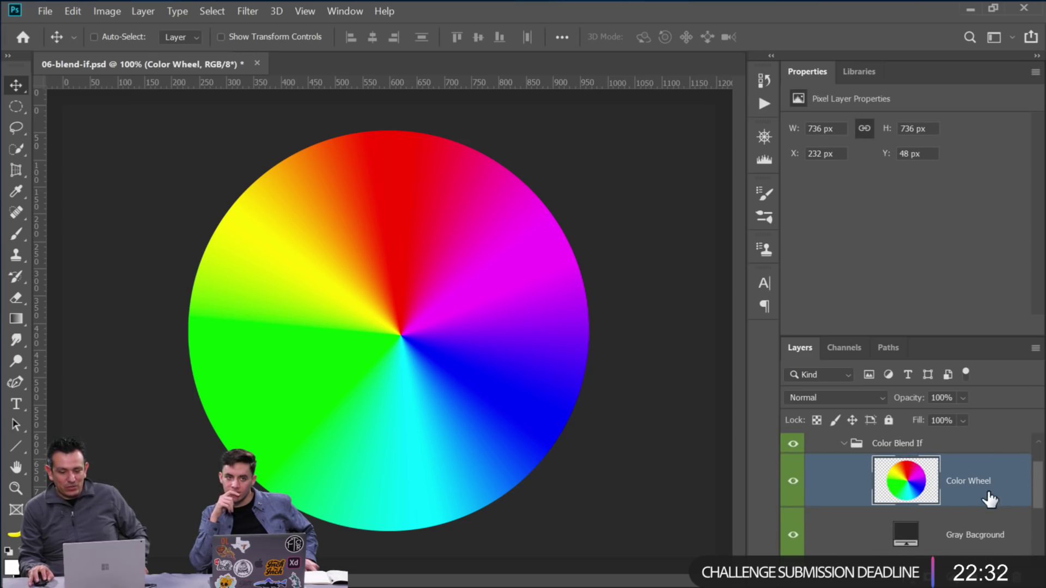
Open the Color Wheel's Blending Options and test Blend If Red with the This Layer white point at 0, raising it back to 253
double_click(1004, 484)
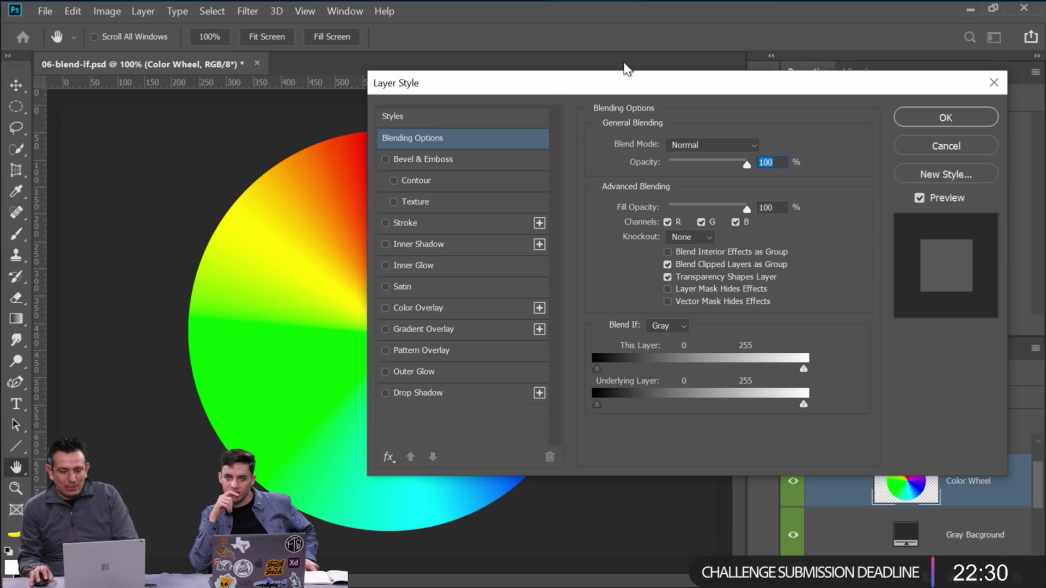
drag(618, 83, 841, 13)
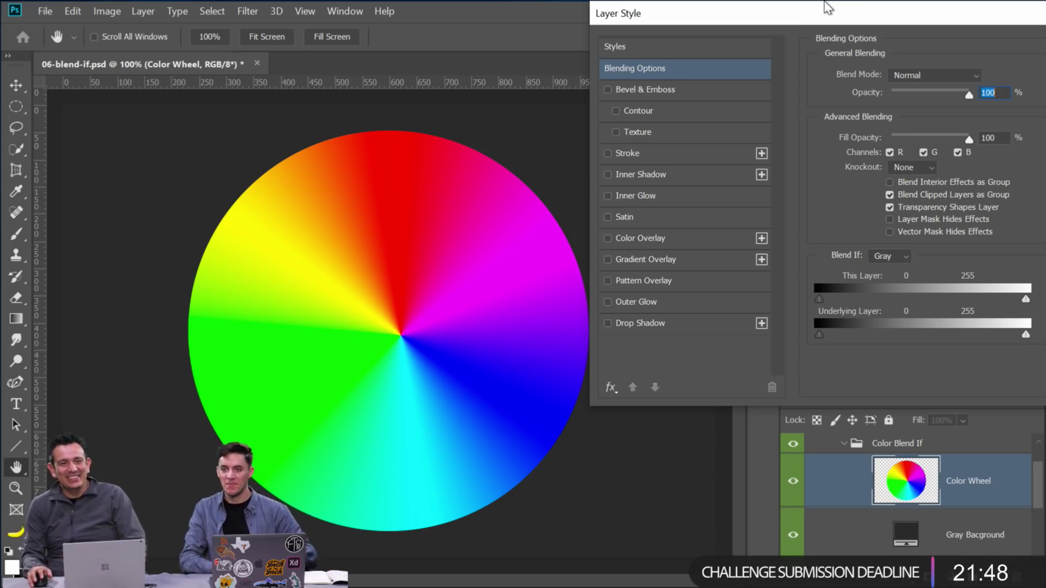
drag(799, 17, 698, 15)
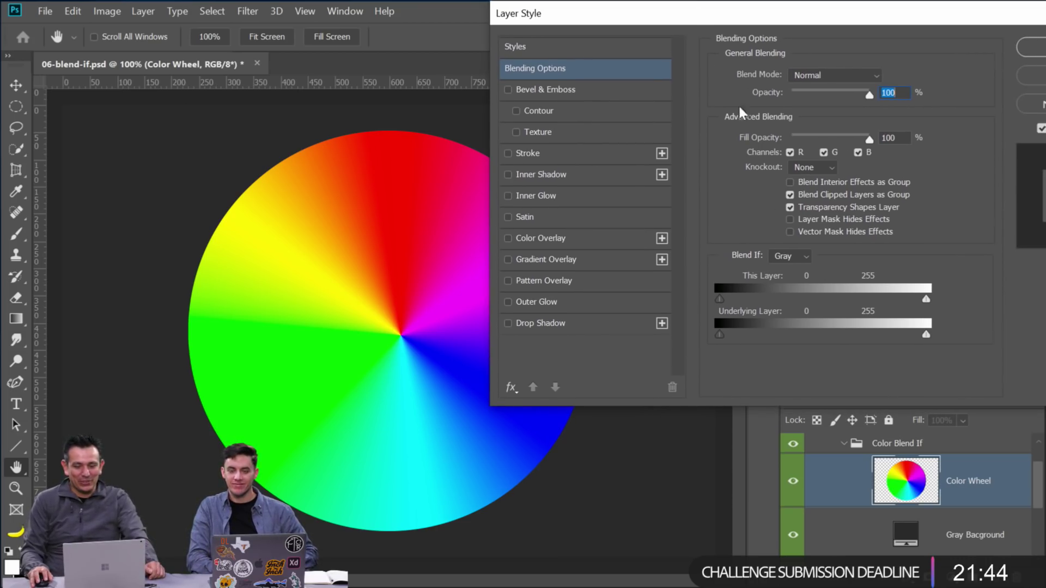
click(808, 256)
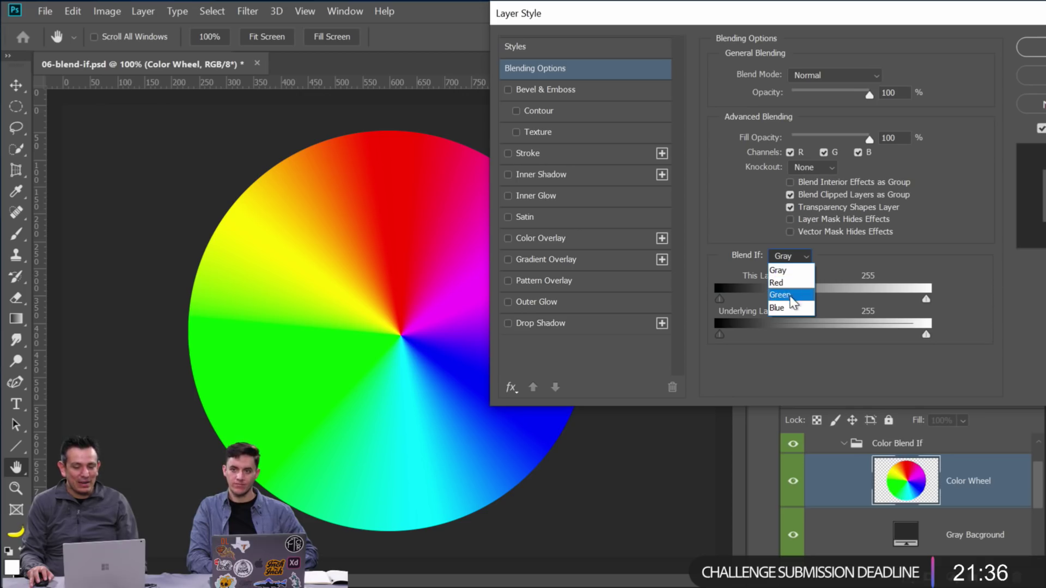
click(784, 283)
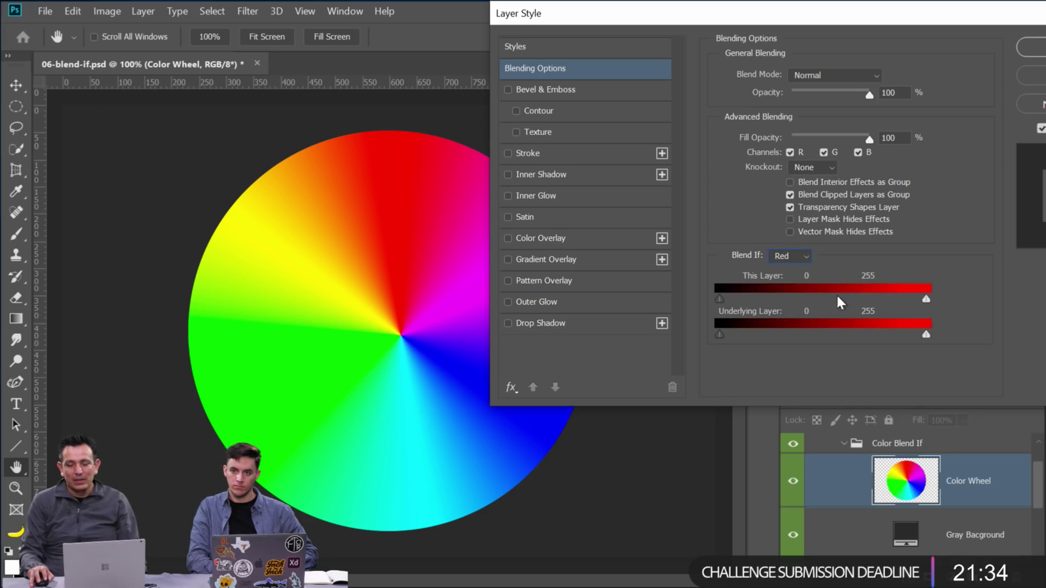
drag(924, 293, 703, 287)
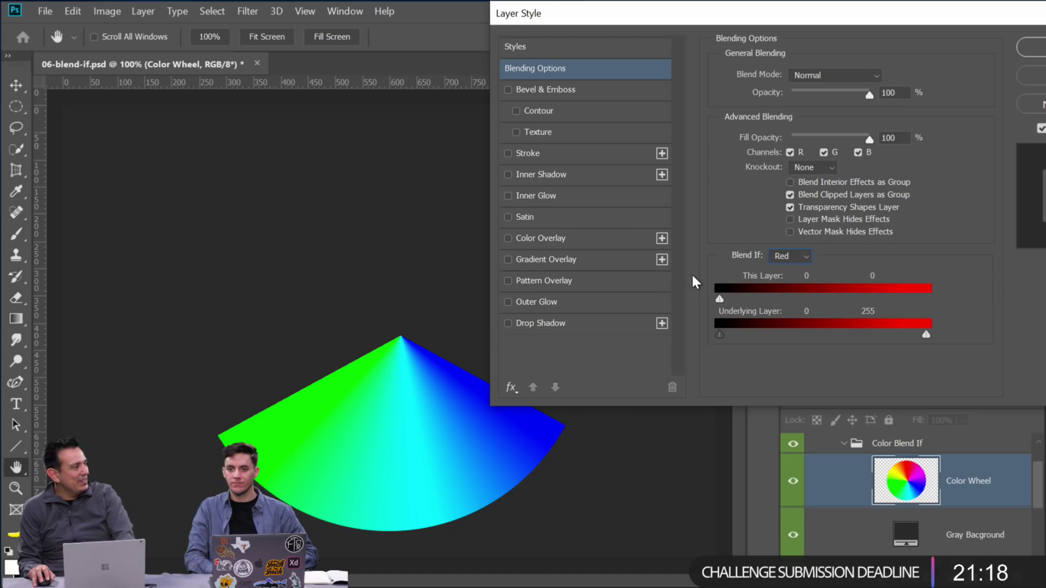
drag(719, 299, 940, 302)
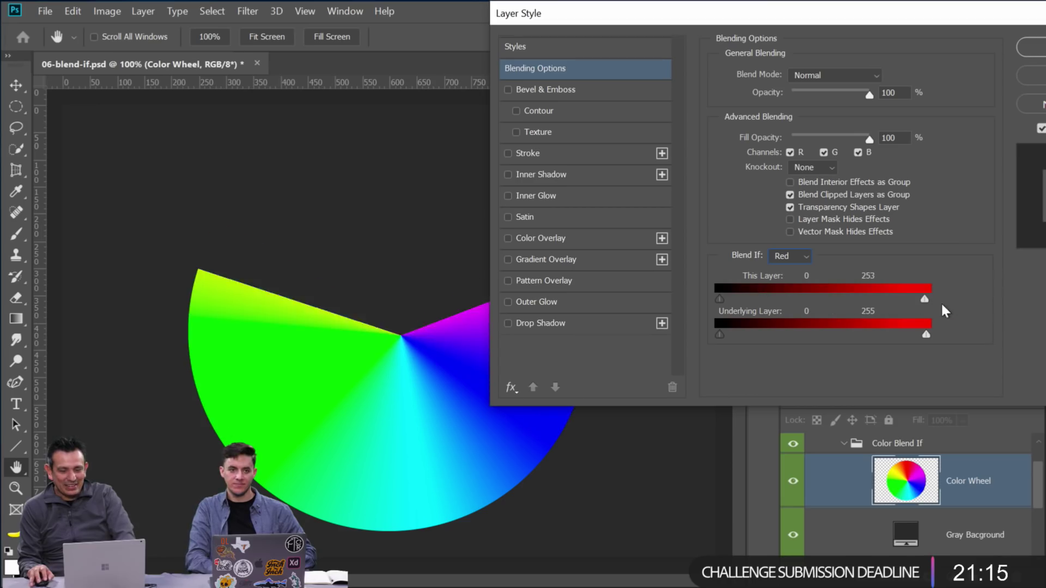
Try Blend If on the Green channel and return the This Layer white point to 255
click(804, 257)
click(779, 294)
drag(926, 299, 954, 309)
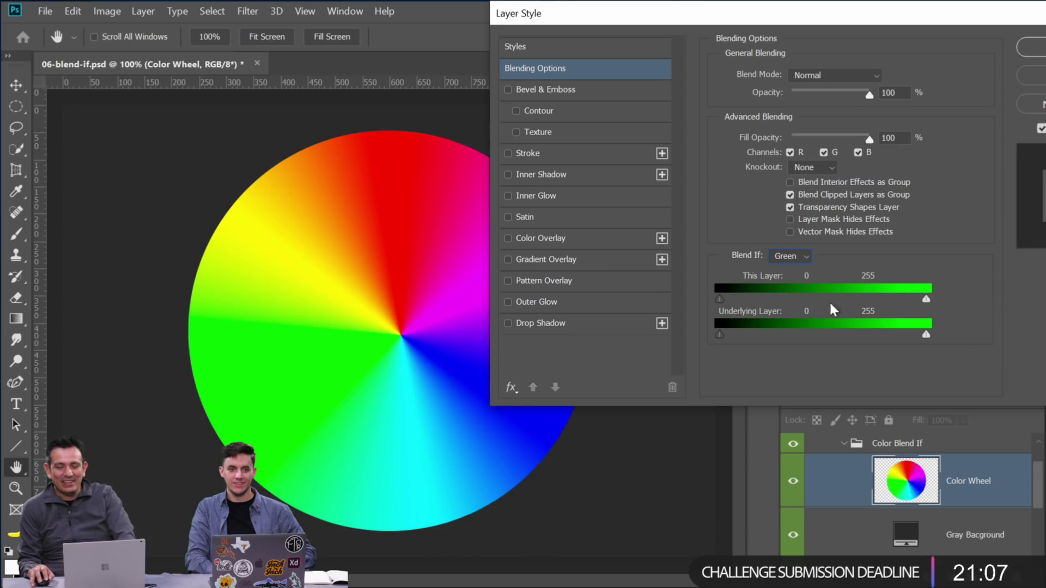
For Blend If Blue, test the Underlying Layer white point down to 9, reset it to 255, and set This Layer's white point to 0
click(795, 256)
click(784, 308)
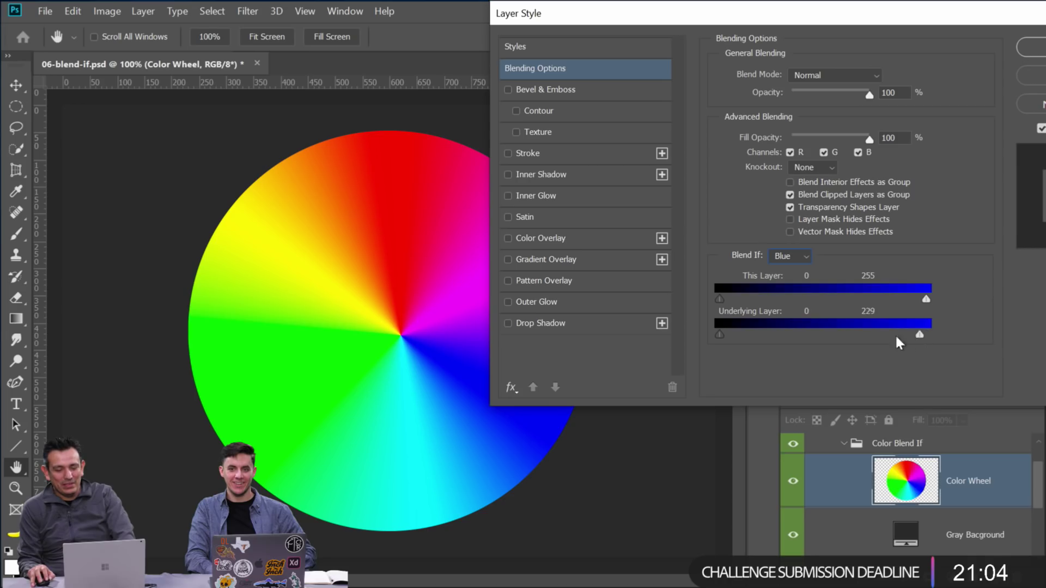
drag(844, 332, 727, 335)
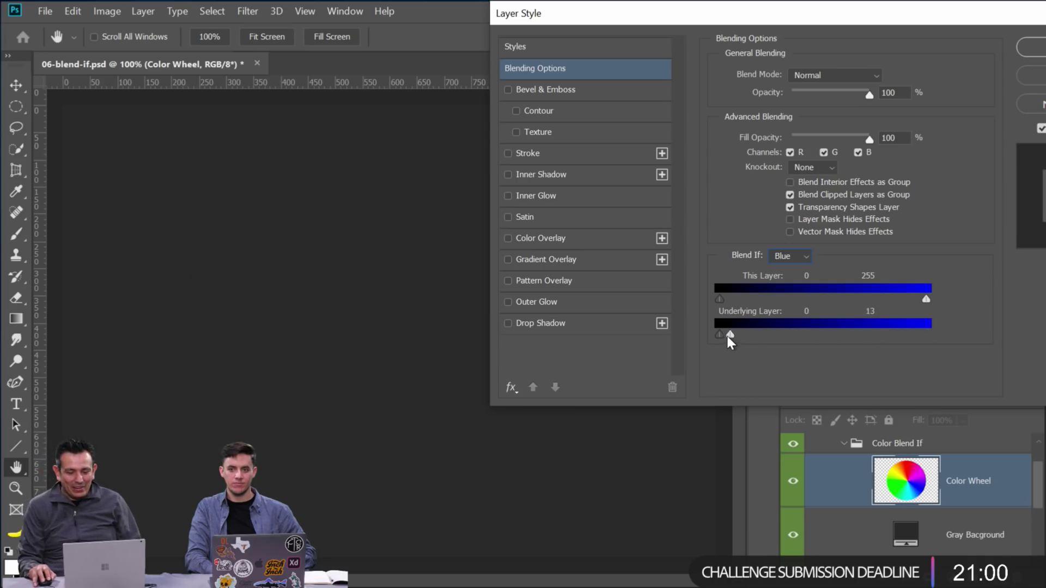
drag(690, 22, 657, 130)
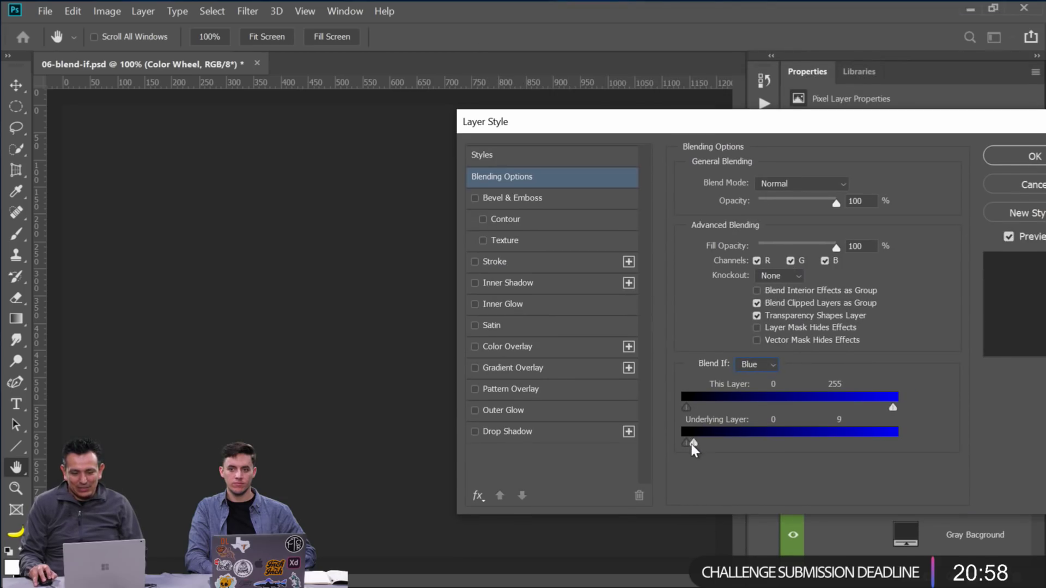
drag(713, 443, 907, 442)
drag(813, 405, 661, 404)
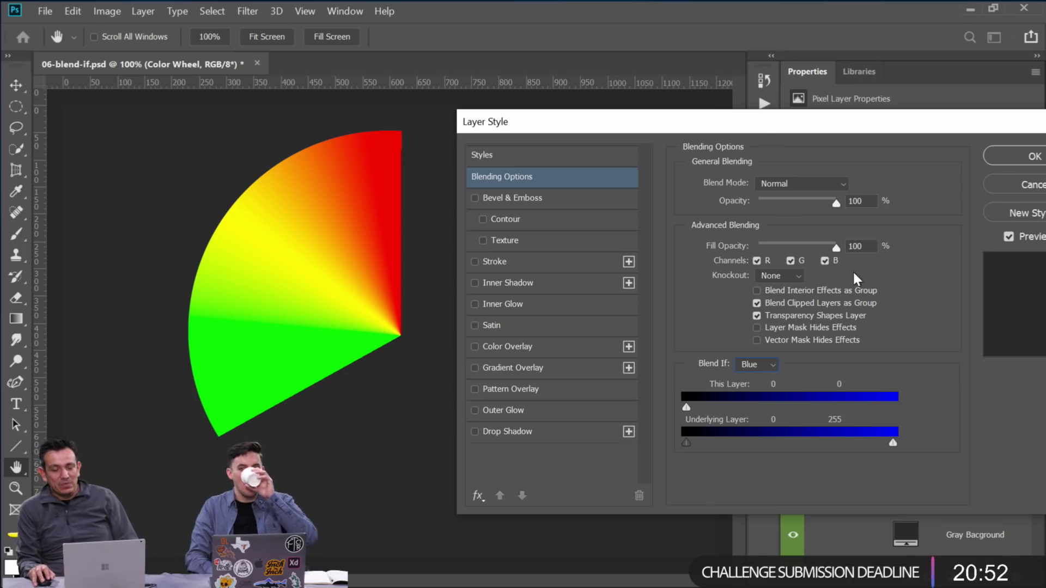
Discard the Blend If changes made to the Color Wheel layer and leave its Blending Options
click(758, 364)
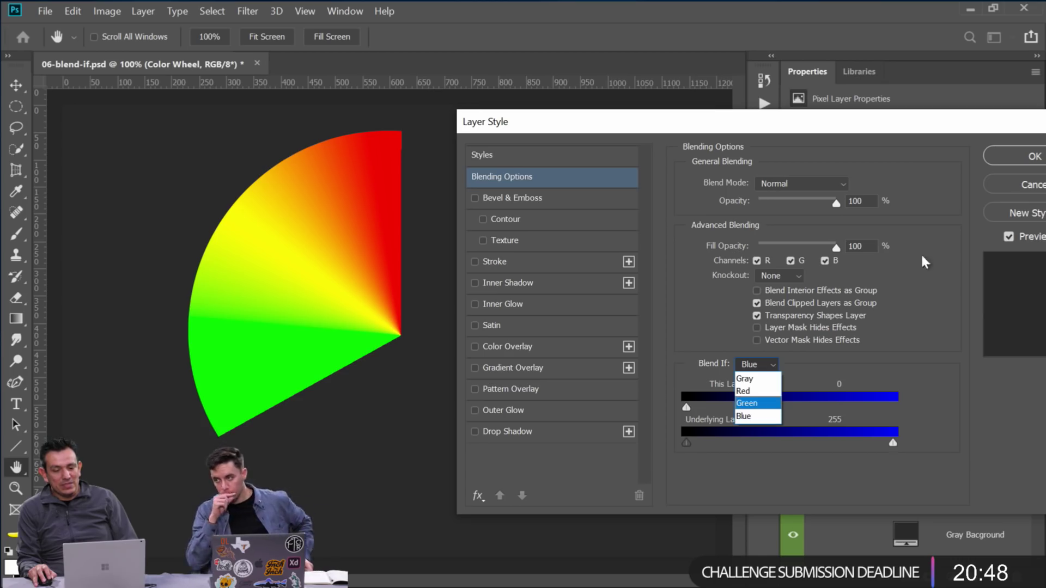
click(1014, 187)
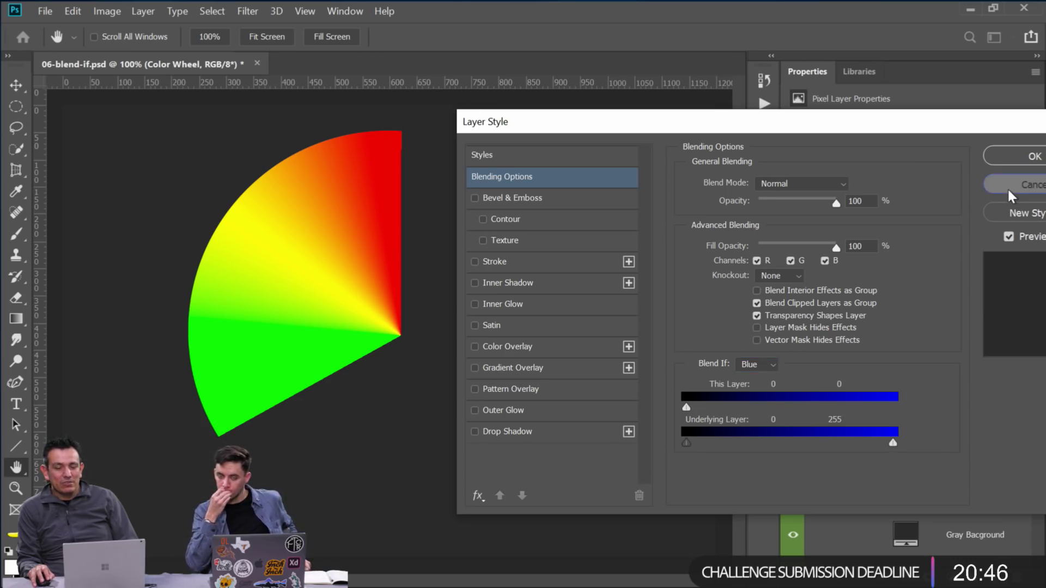
click(1008, 188)
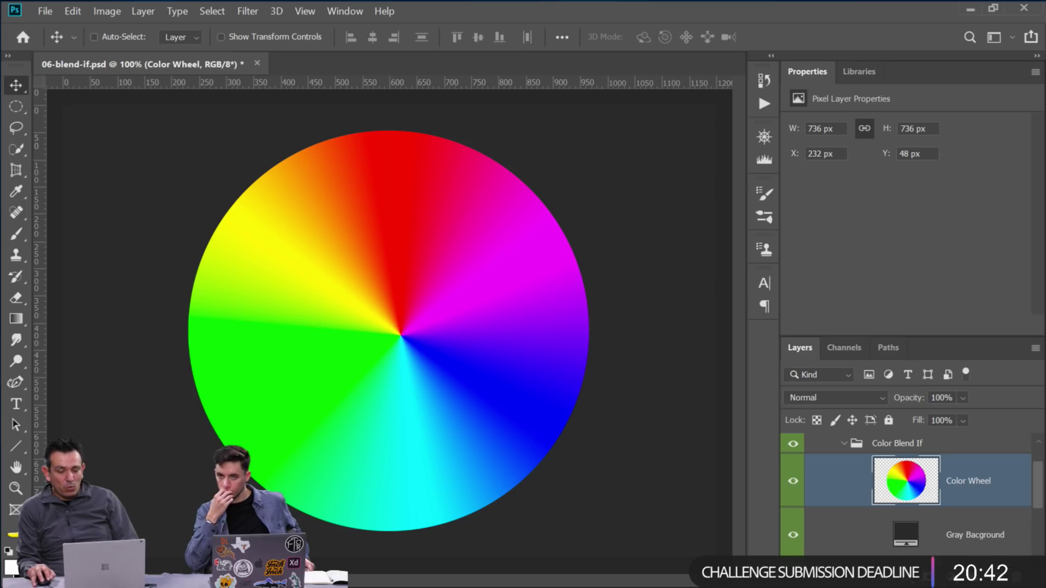
Add a Color Balance adjustment above the Color Wheel to examine its opposing colour pairs, and delete it
click(969, 578)
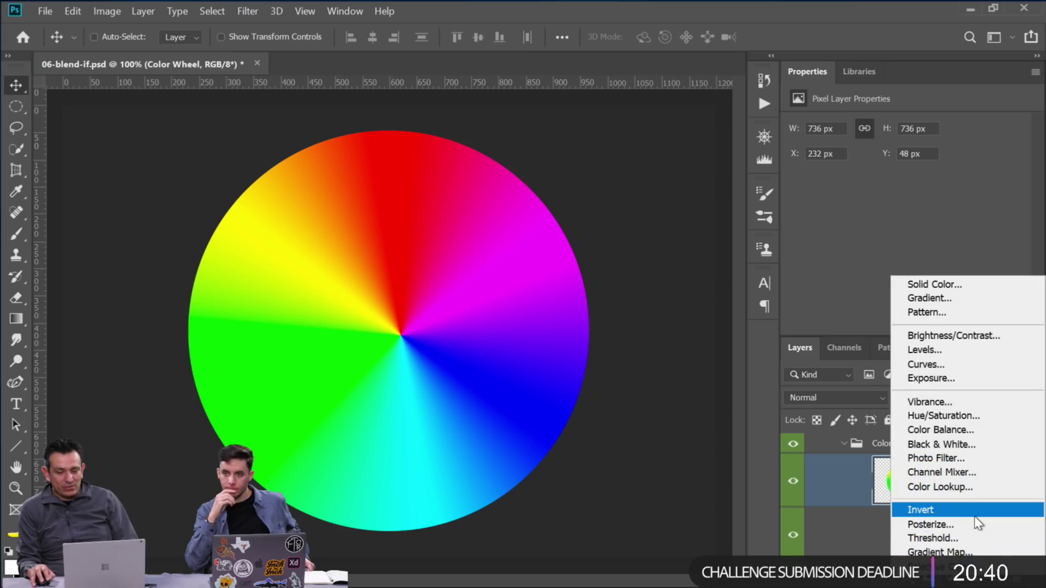
click(970, 435)
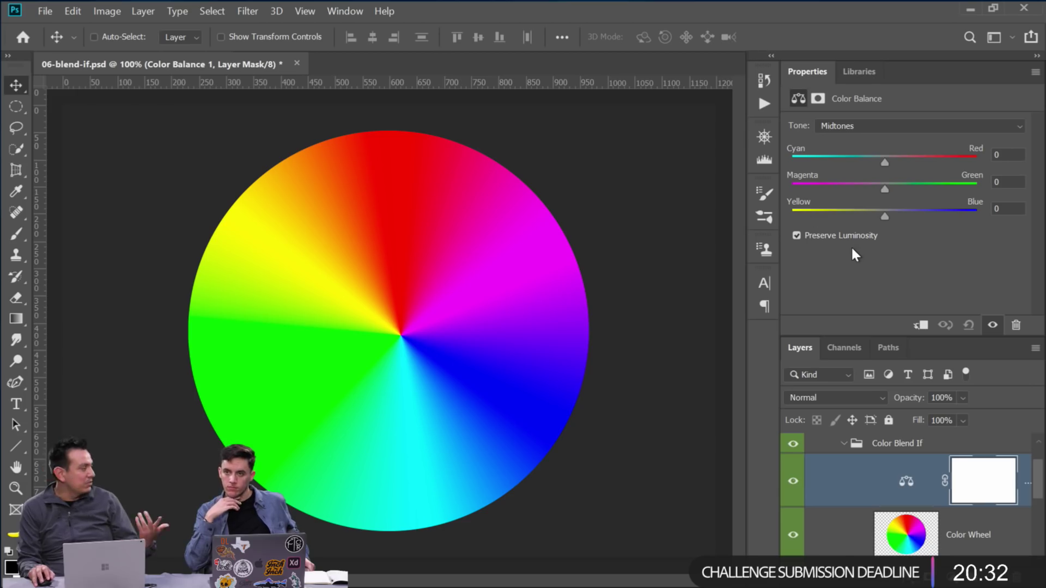
key(Delete)
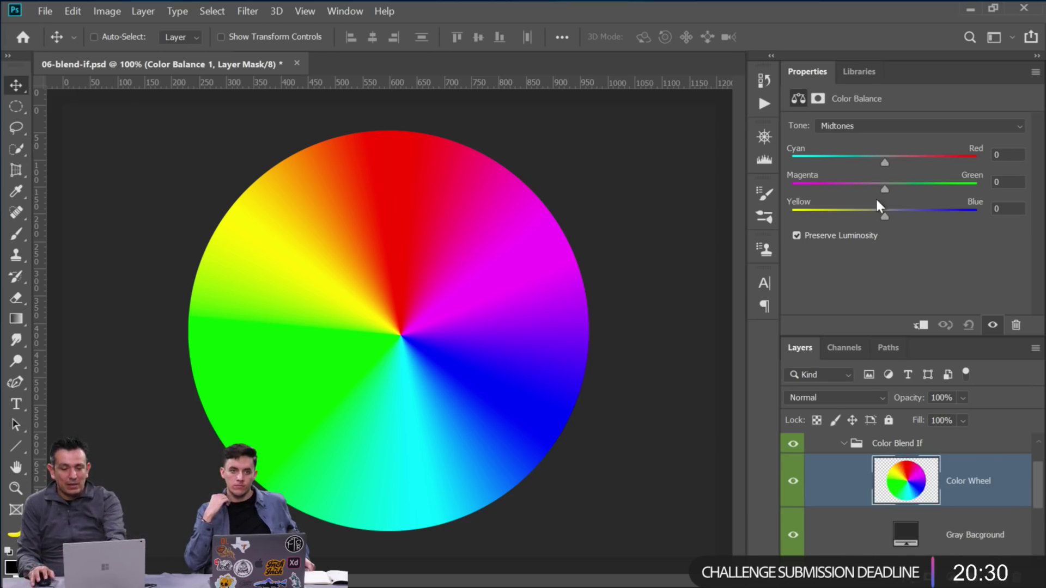
Examine the available image colour modes, such as RGB Color and CMYK Color, without switching the document's mode
click(104, 11)
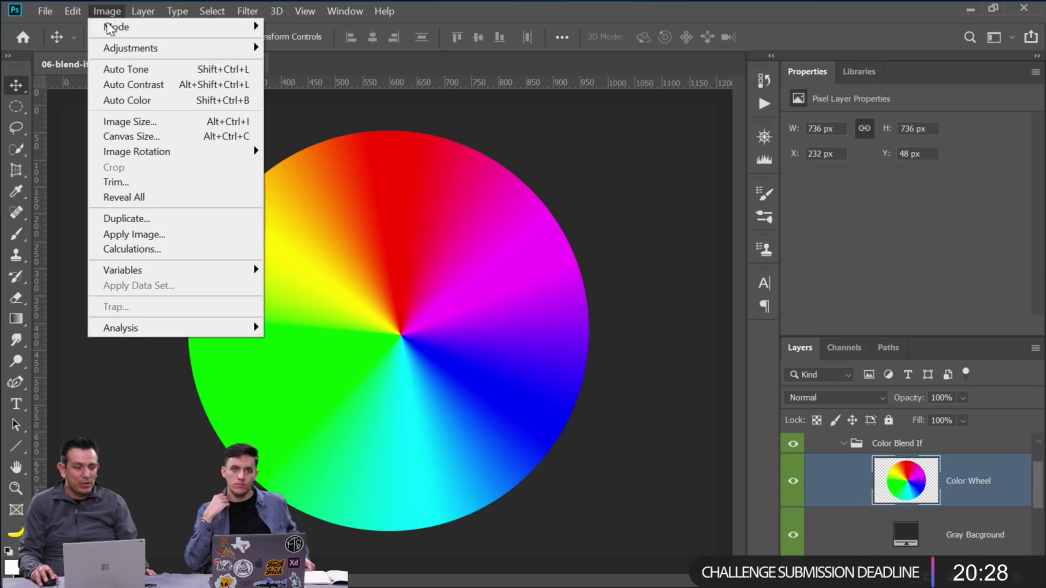
mouse_move(116, 27)
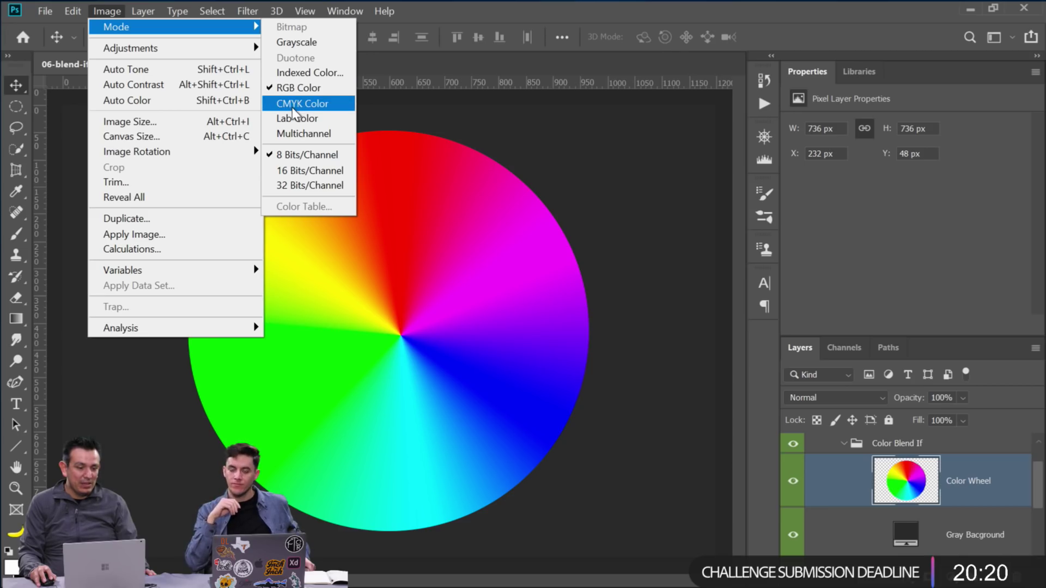
click(921, 247)
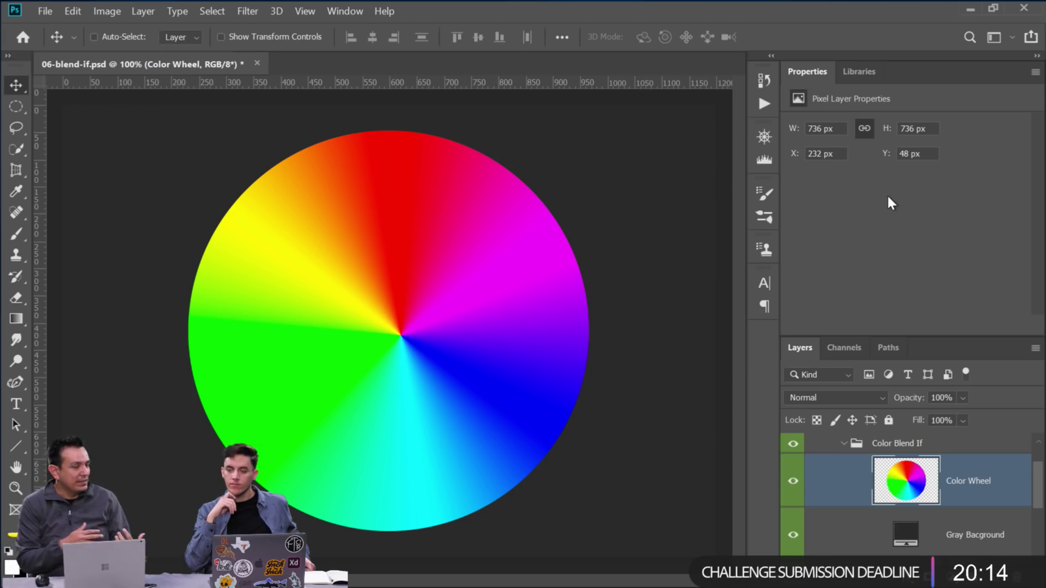
Examine the Color Wheel's Red, Green and Blue channels one by one, and return to the RGB composite and the layers
click(844, 348)
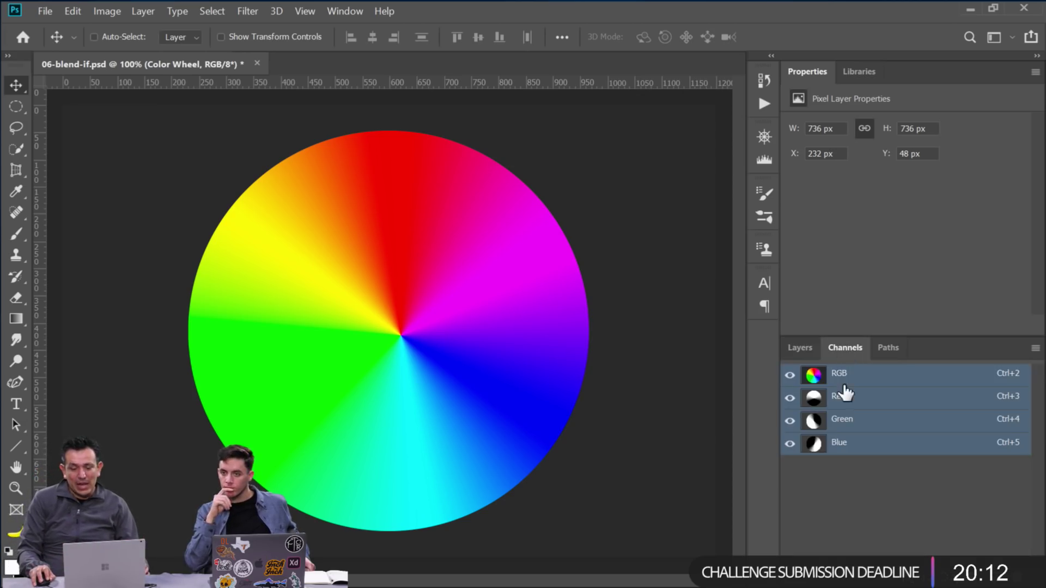
click(838, 401)
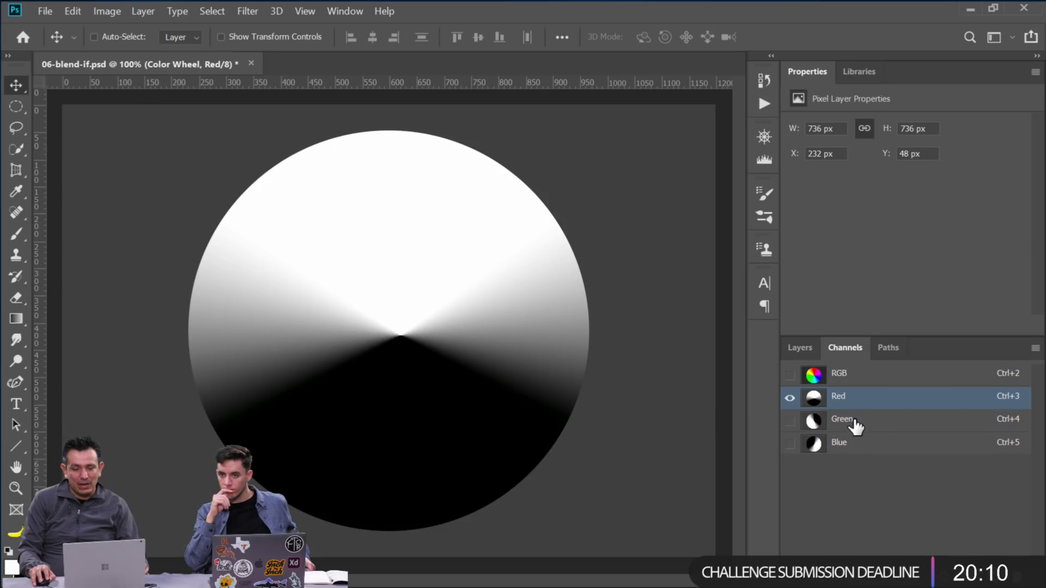
click(854, 424)
click(852, 448)
click(854, 401)
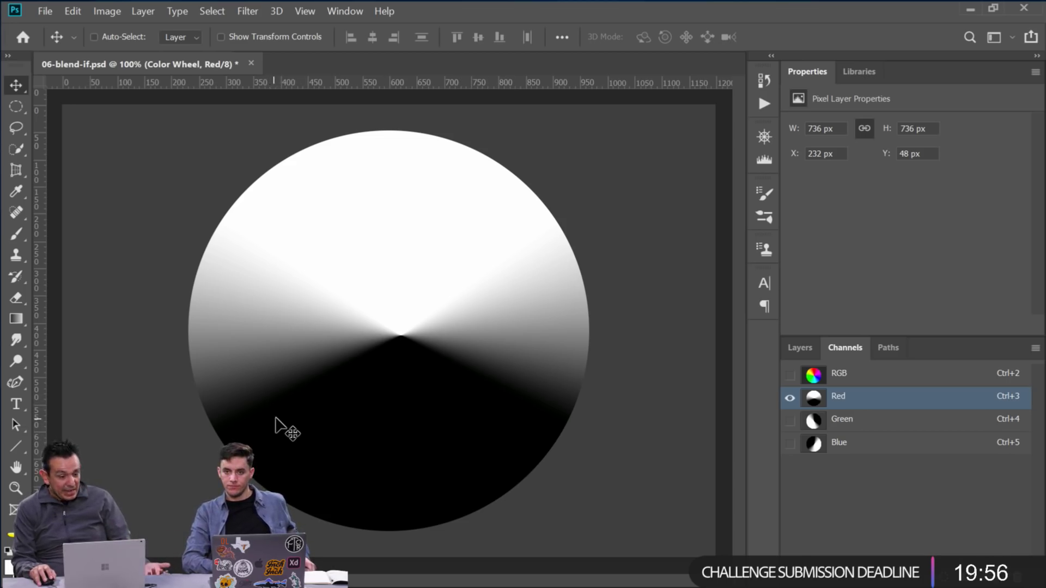
click(856, 423)
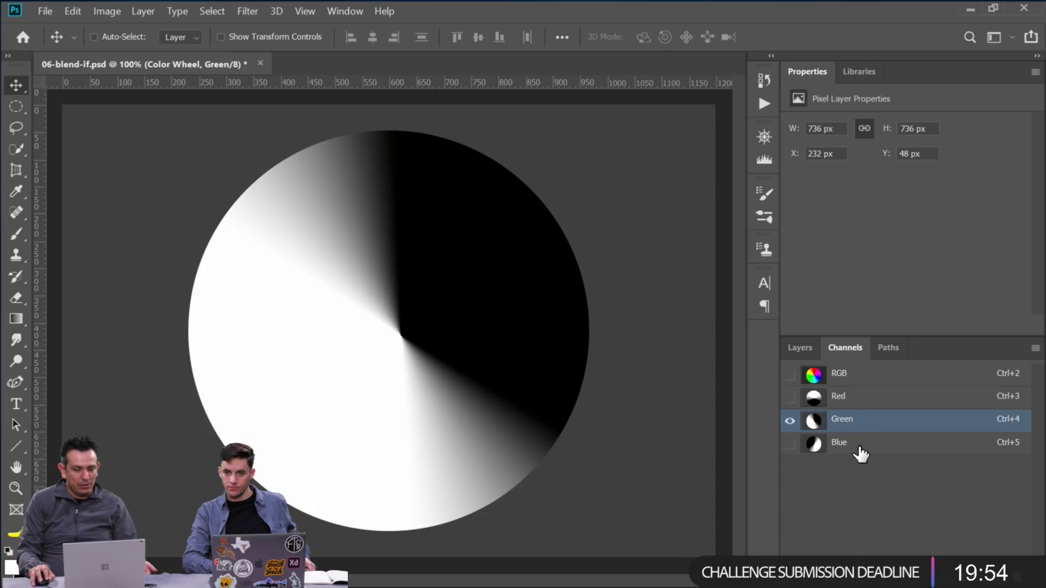
click(859, 447)
click(858, 401)
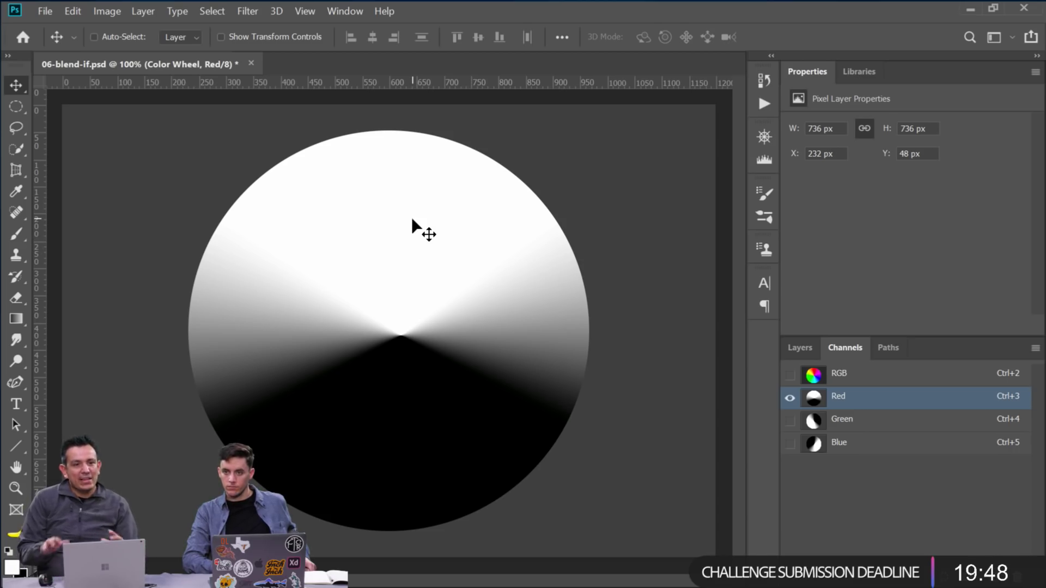
click(857, 375)
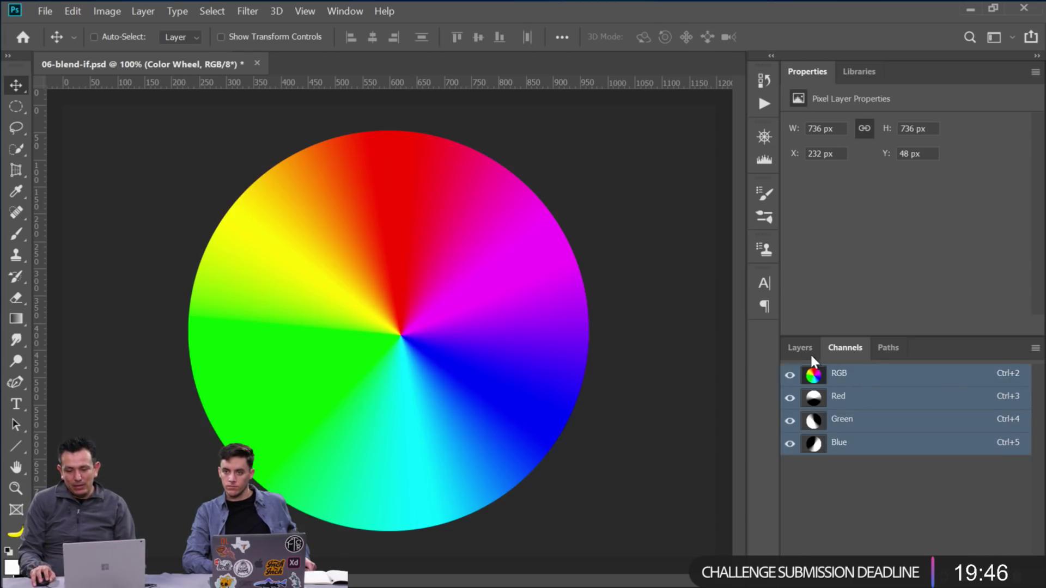
click(801, 348)
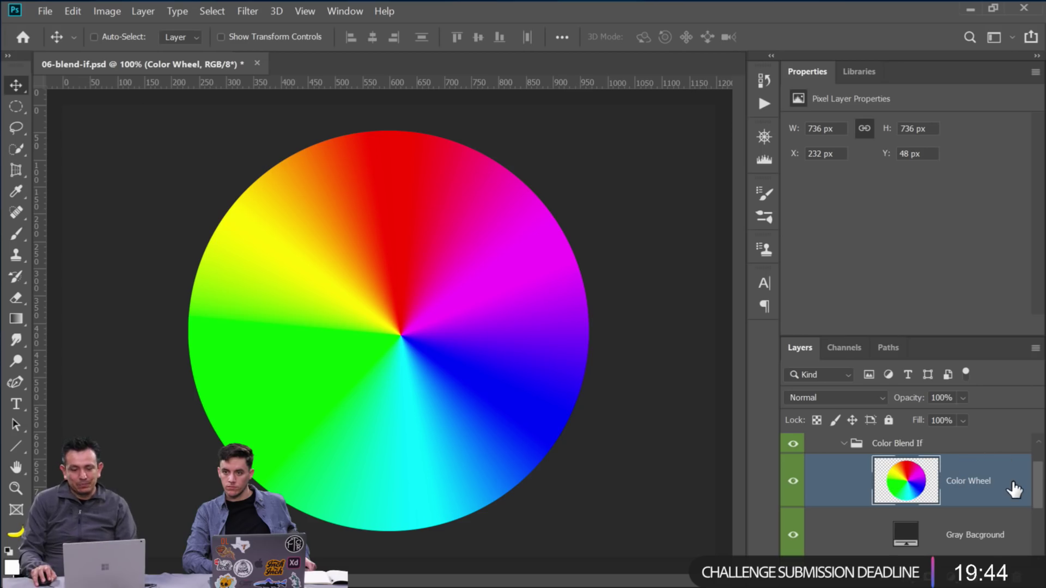
Collapse and hide the Color Blend If group, show the Clouds layer, and toggle Trees to compare both photos
click(844, 444)
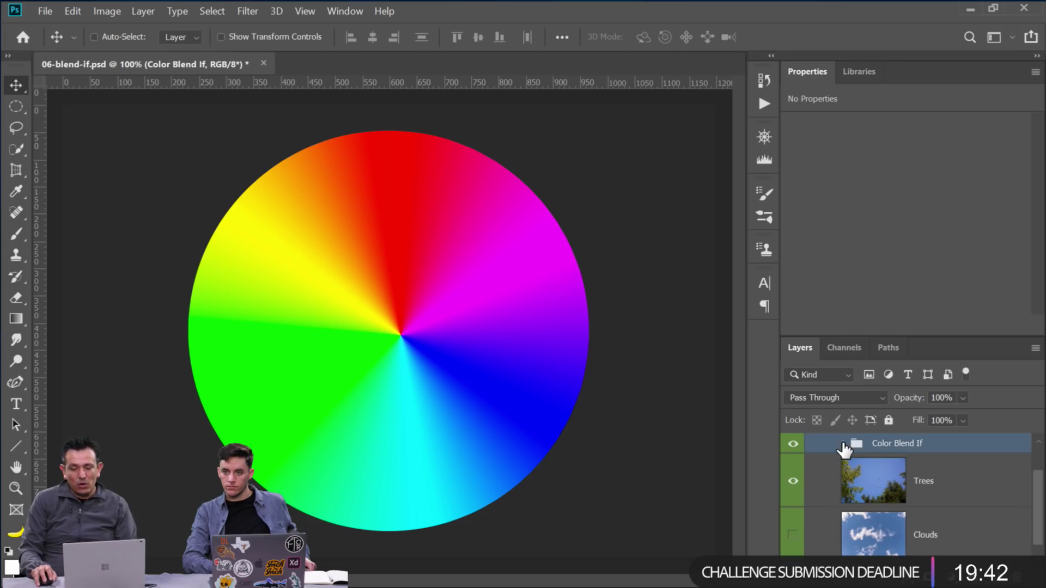
click(793, 444)
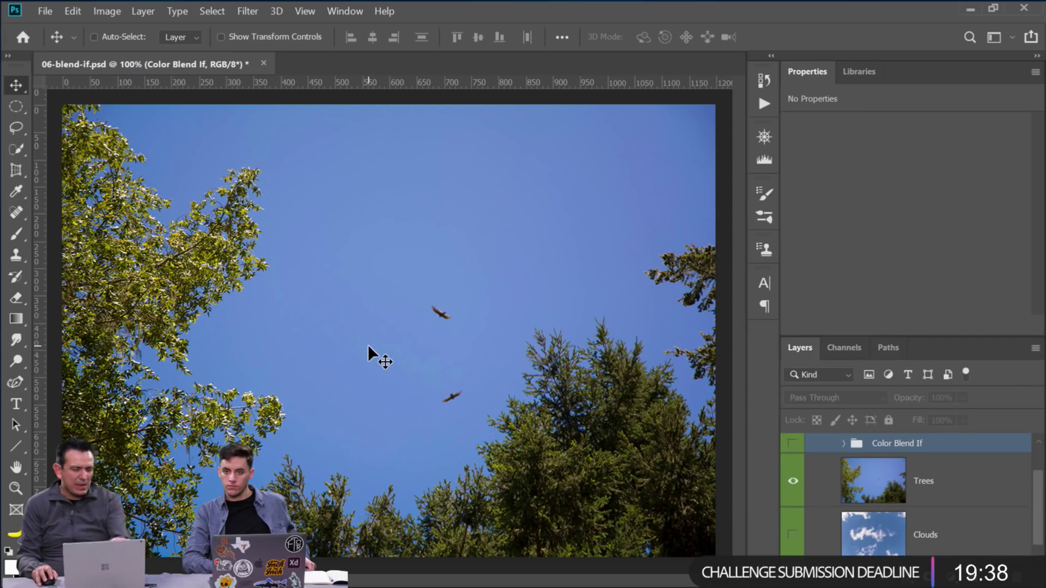
click(793, 482)
click(793, 535)
click(794, 483)
click(794, 483)
click(793, 482)
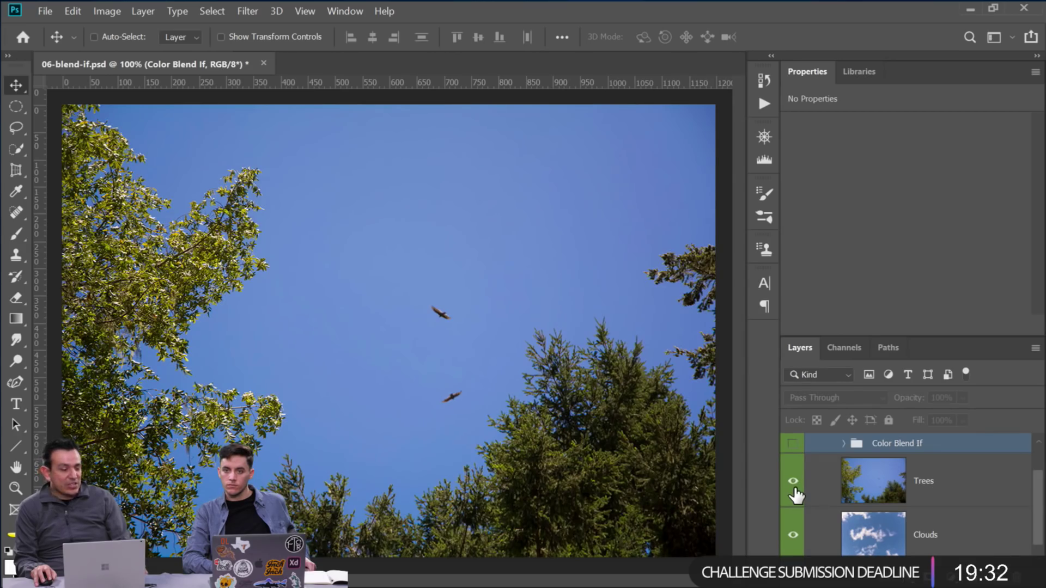
Examine the Red, Green and Blue channels of the trees photo, and return to the RGB composite and the layers
click(843, 346)
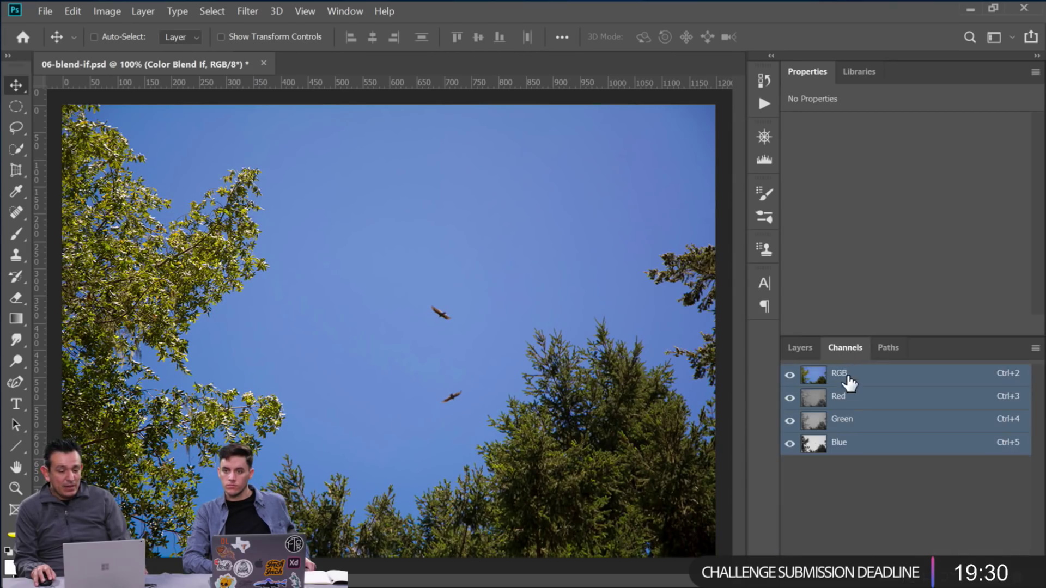
click(839, 400)
click(838, 428)
click(848, 446)
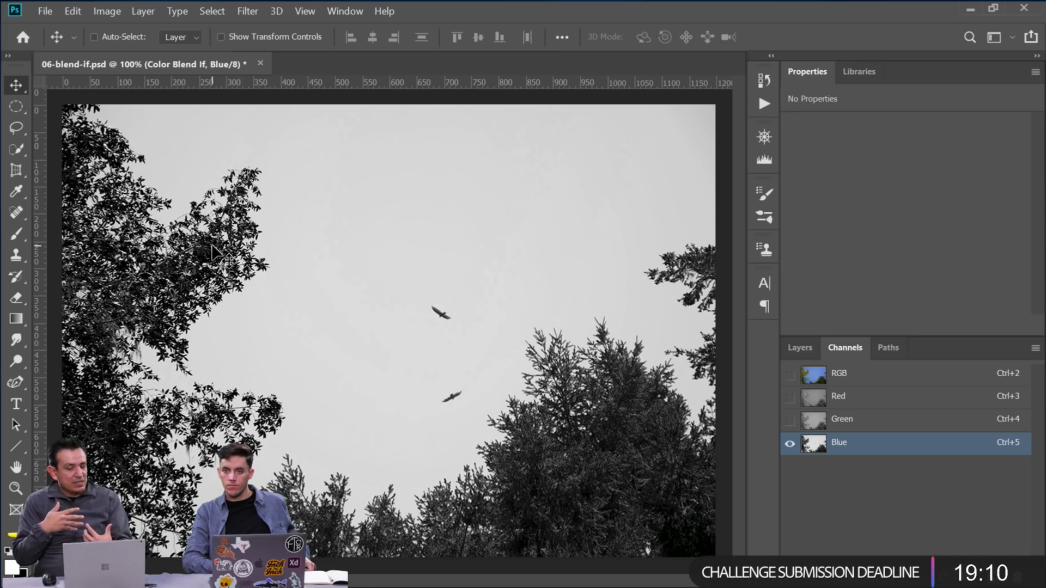
click(831, 381)
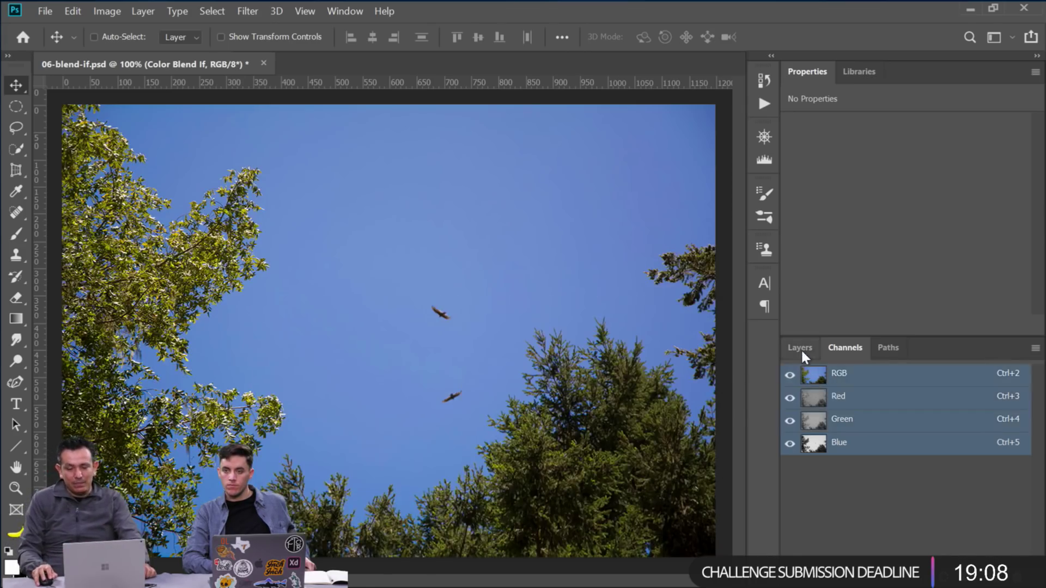
click(801, 348)
Select the Trees layer and briefly hide it to view the Clouds layer beneath
click(859, 488)
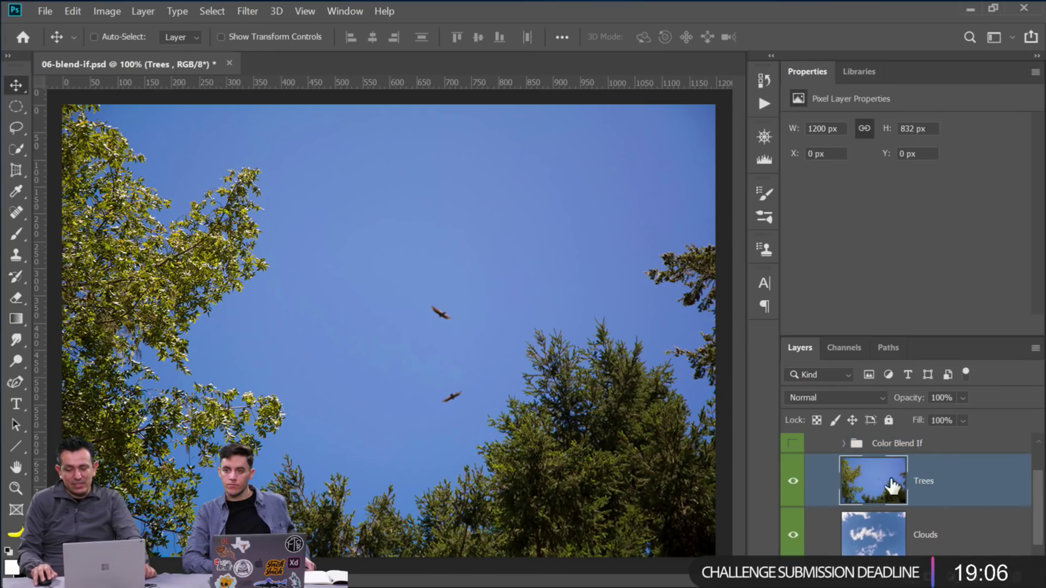
click(793, 481)
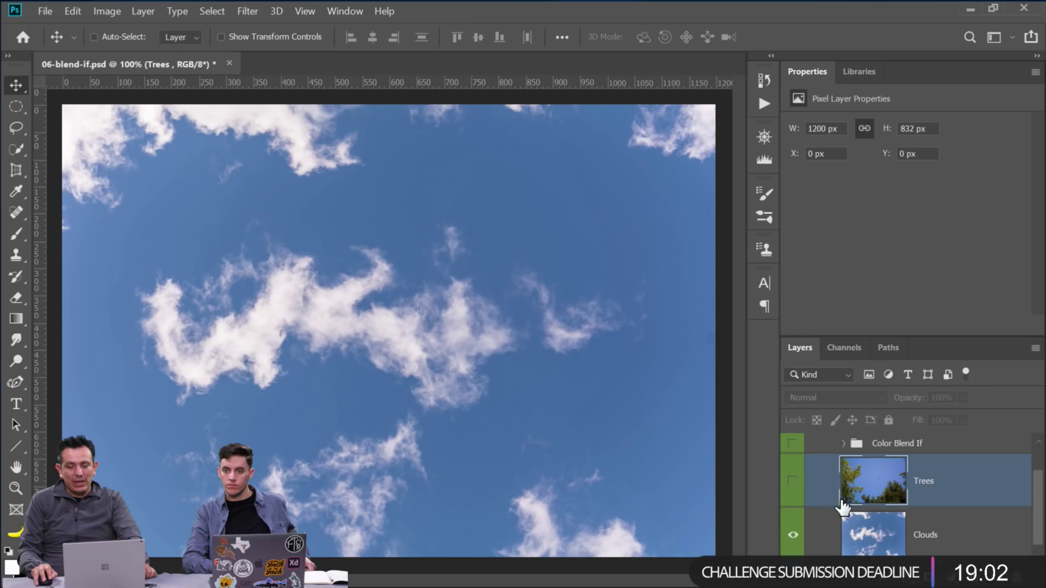
click(793, 481)
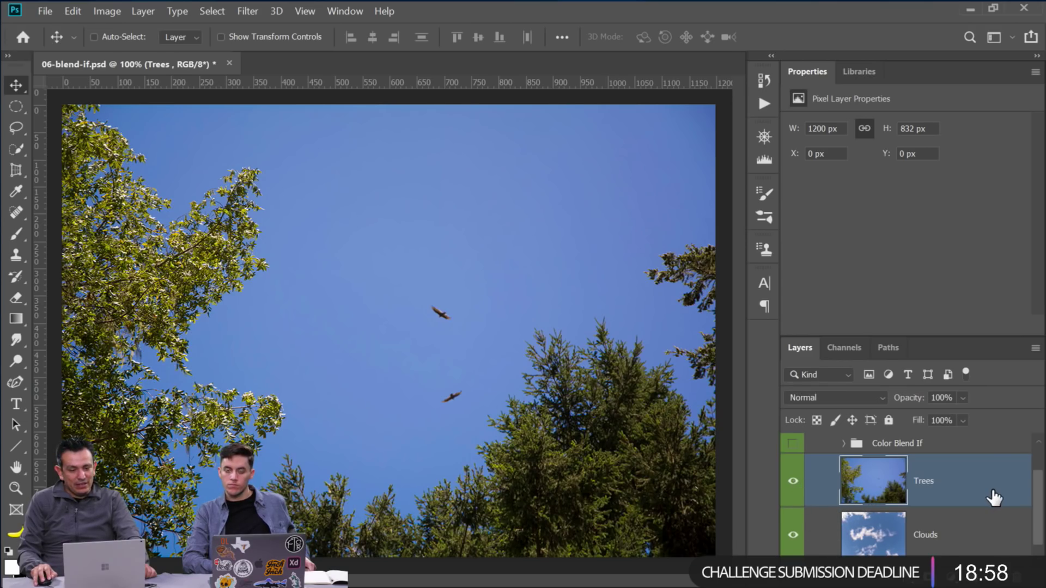
double_click(993, 497)
drag(584, 124, 737, 53)
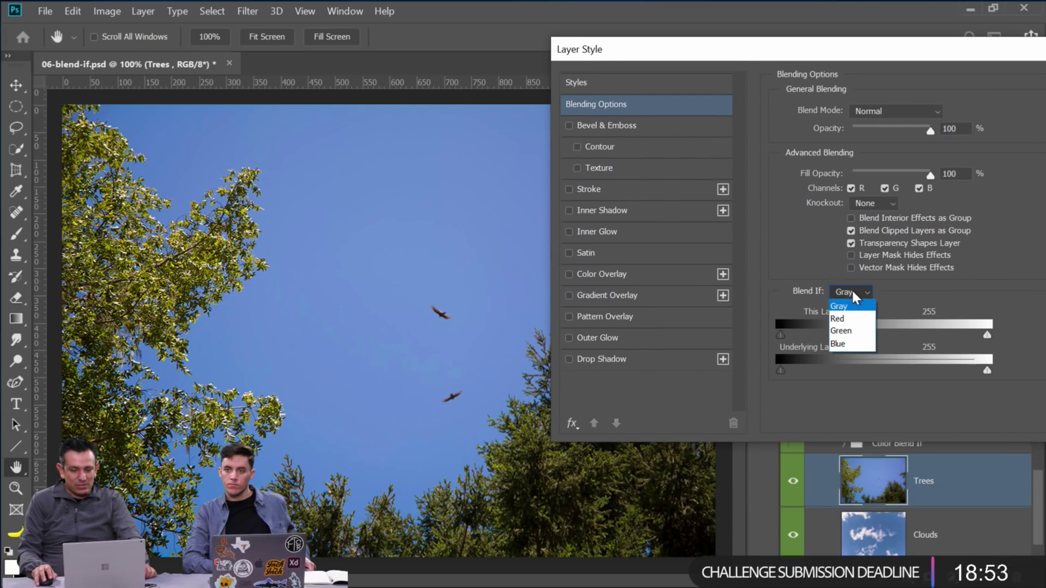
click(850, 344)
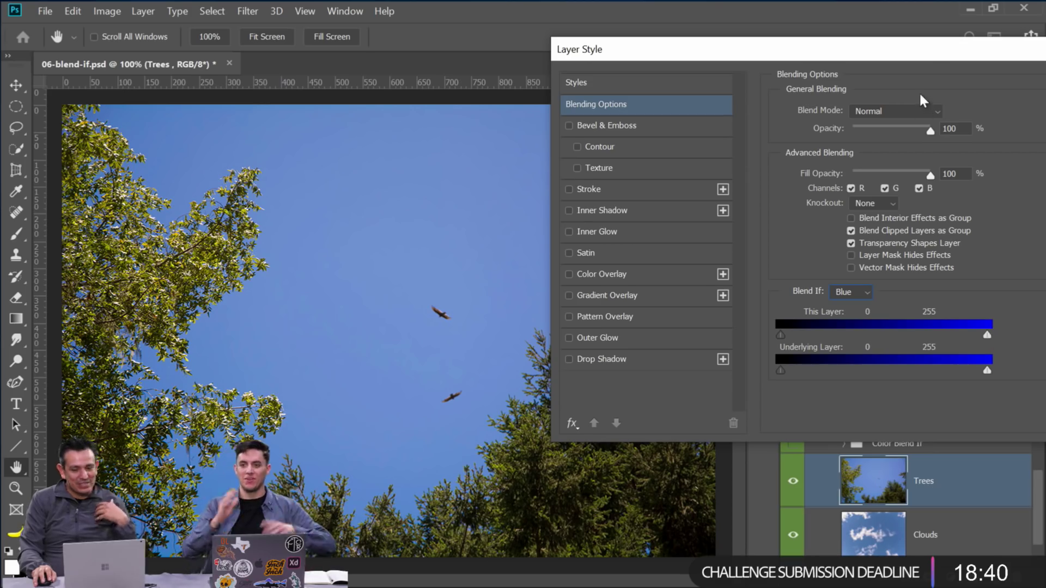
drag(854, 50, 847, 49)
click(801, 149)
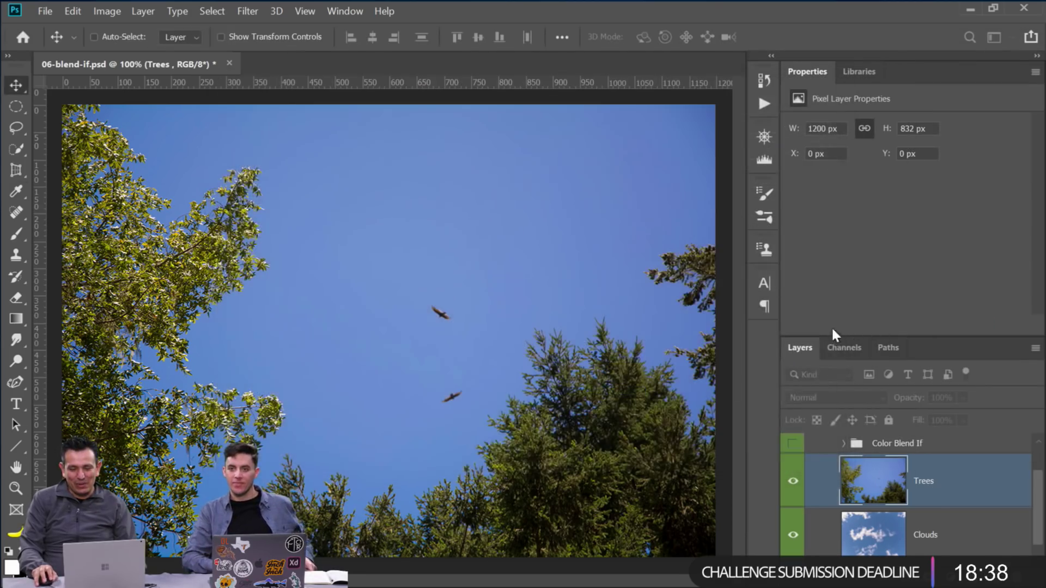
View the trees photo's Blue channel alone, and restore the RGB composite and the layer list
click(842, 348)
click(843, 443)
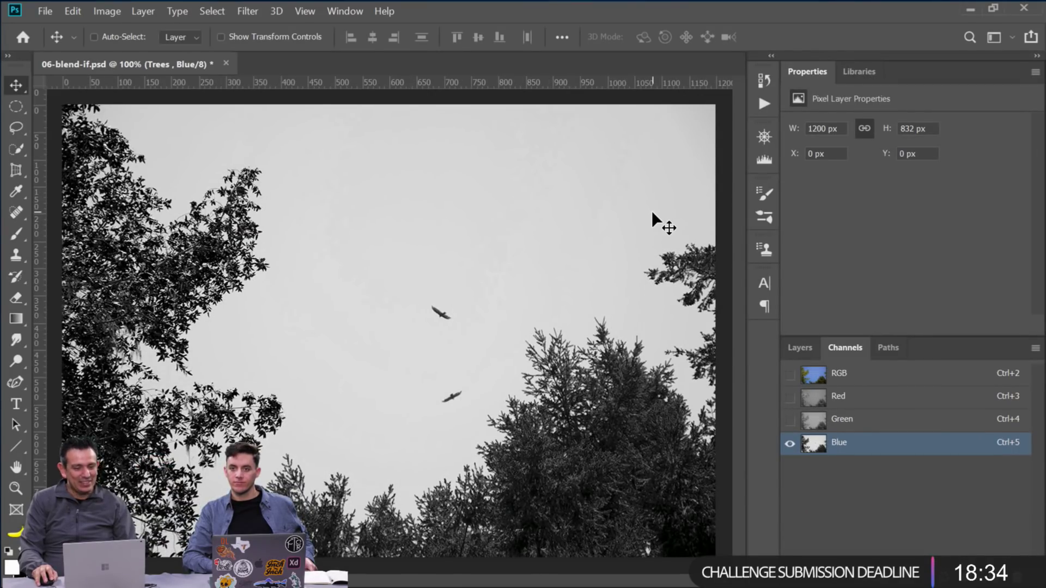
click(833, 374)
click(800, 348)
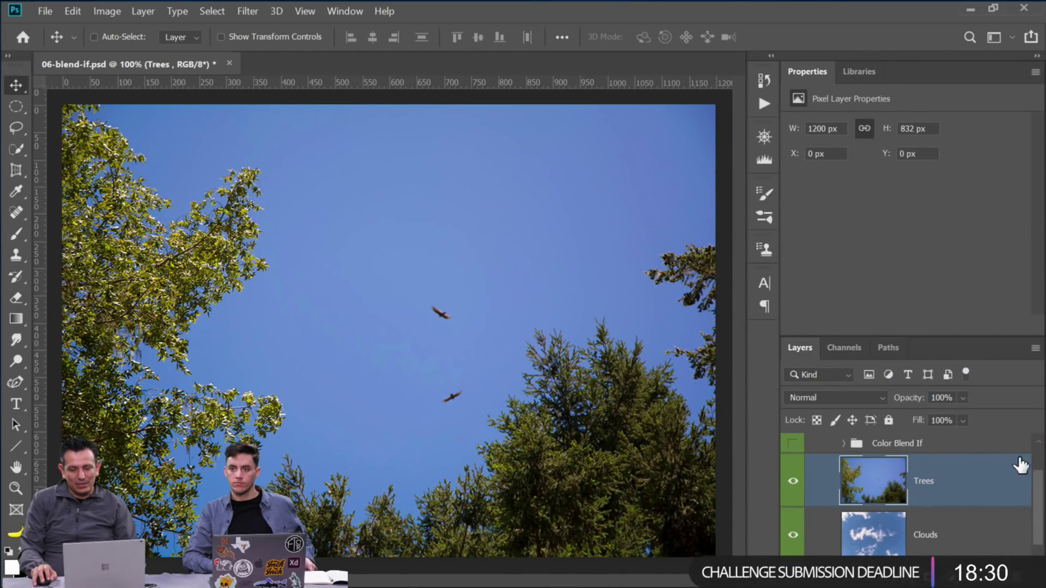
In the Trees layer's Blending Options, set Blend If to Blue and This Layer's white point to 163, split to 127 / 163
double_click(1001, 496)
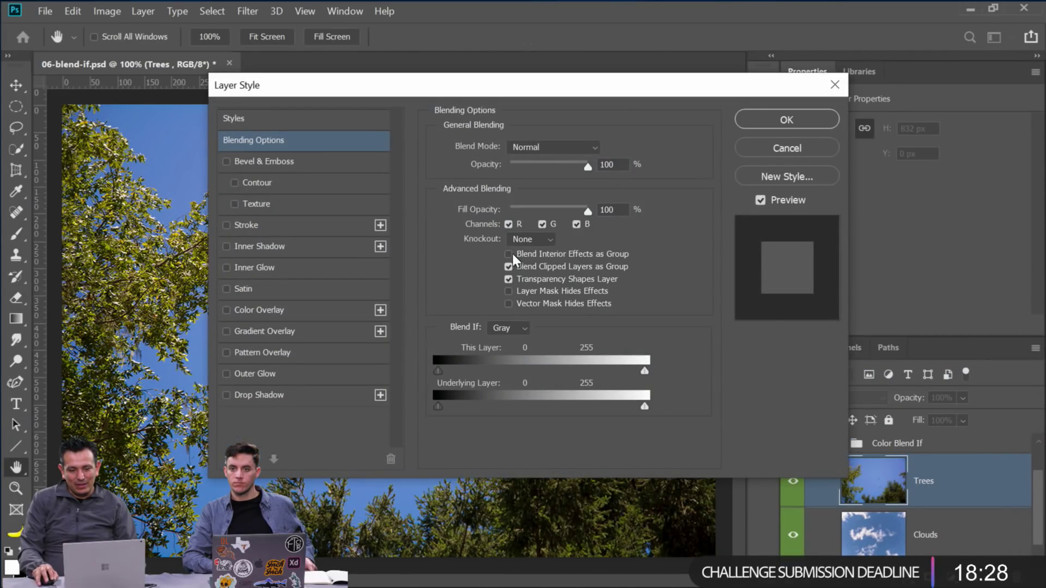
drag(452, 82, 859, 22)
click(925, 264)
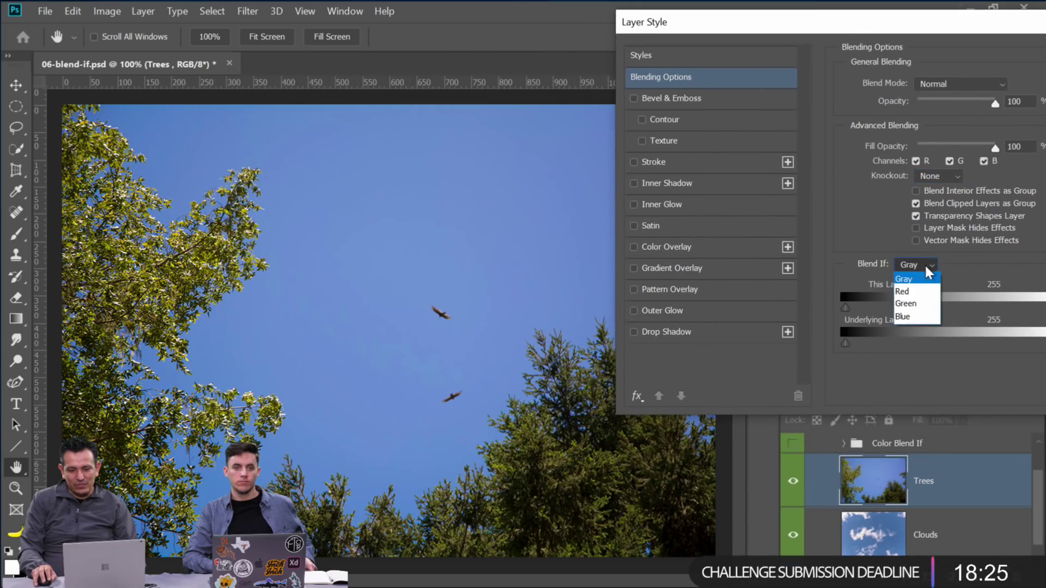
click(917, 319)
drag(932, 28, 796, 24)
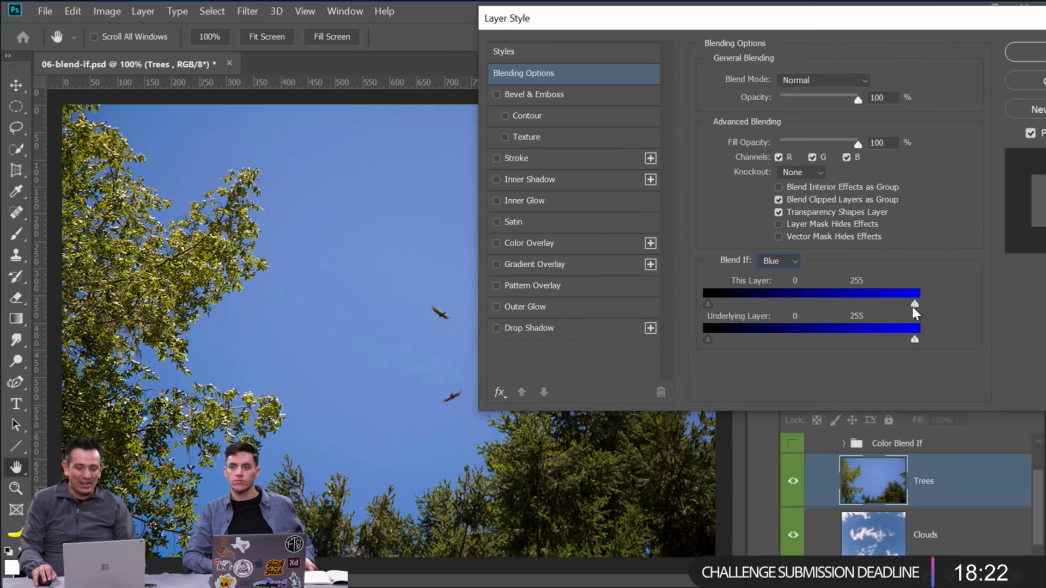
drag(913, 305, 840, 301)
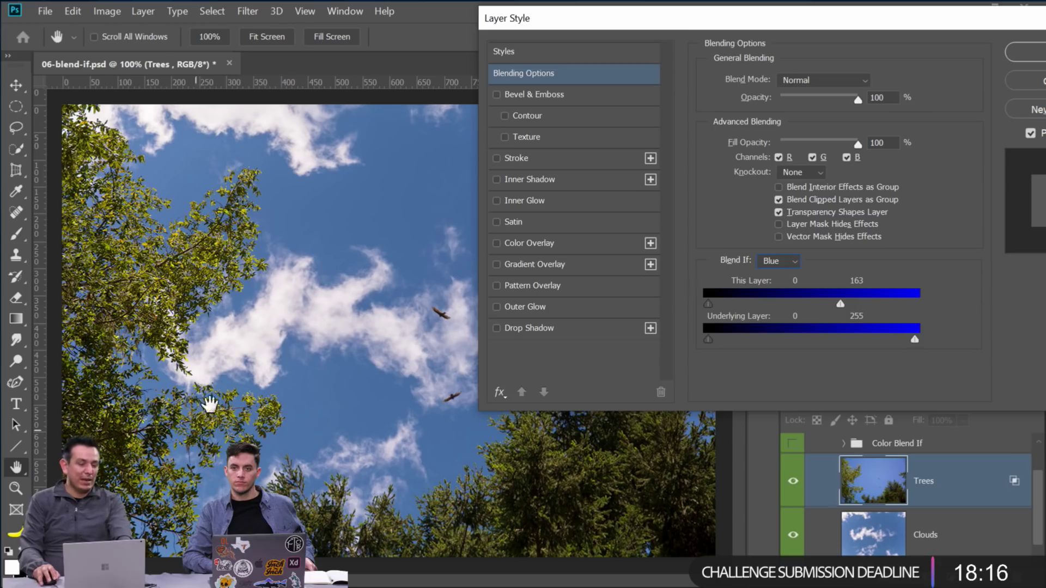
drag(839, 304, 837, 304)
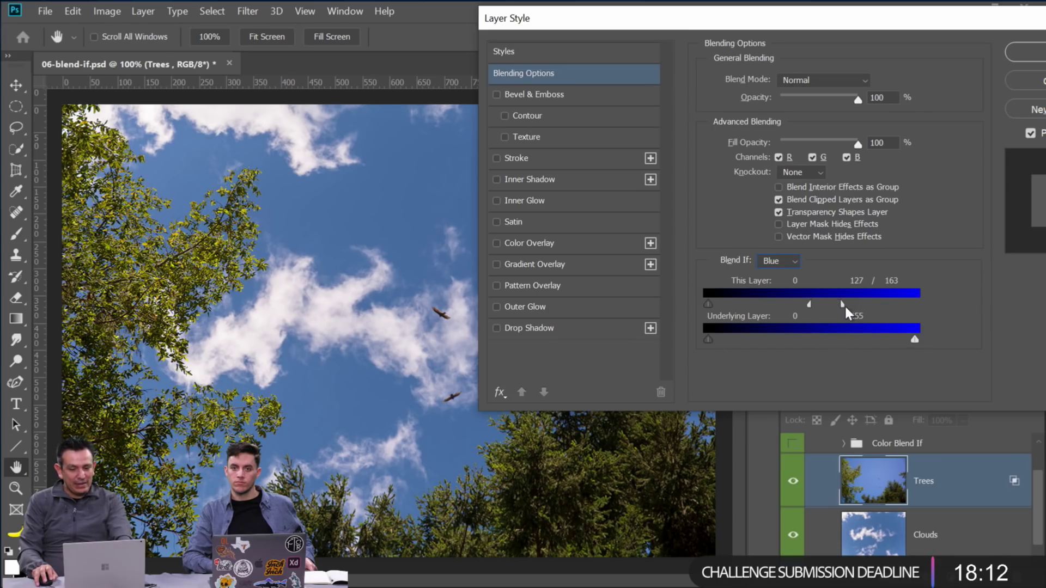
Apply the Trees layer's blending options, and hide and show the layer to compare the sky
click(1024, 53)
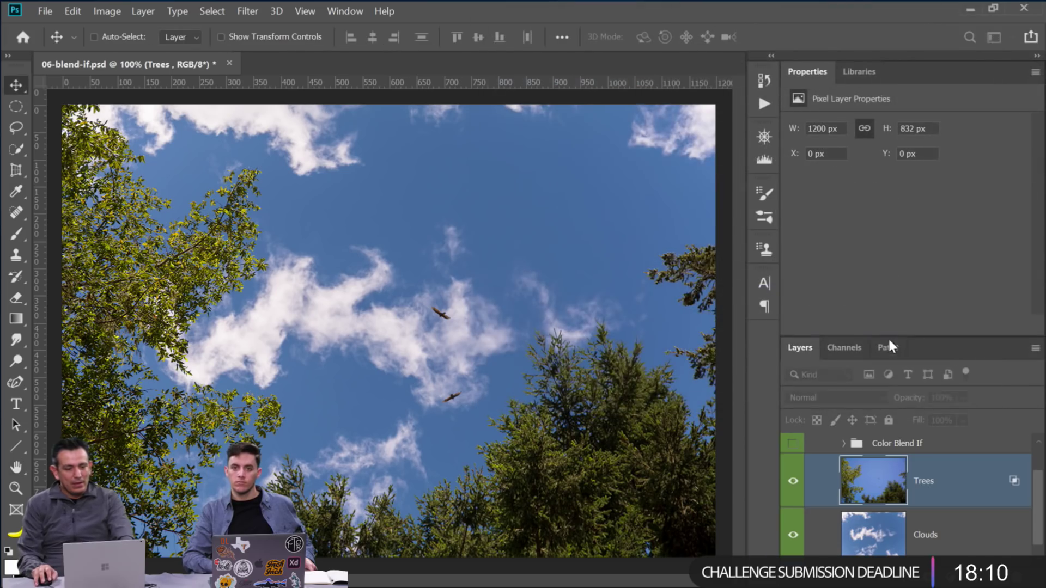
click(793, 482)
click(793, 482)
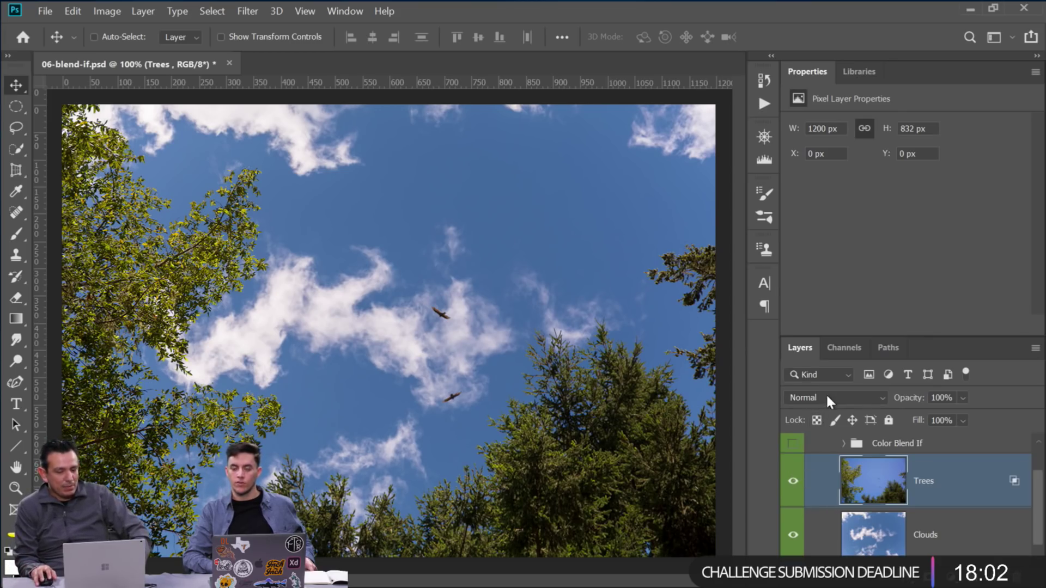
Load the Trees layer's pixels as a selection to inspect its extent, and deselect
scroll(852, 493, up, 2)
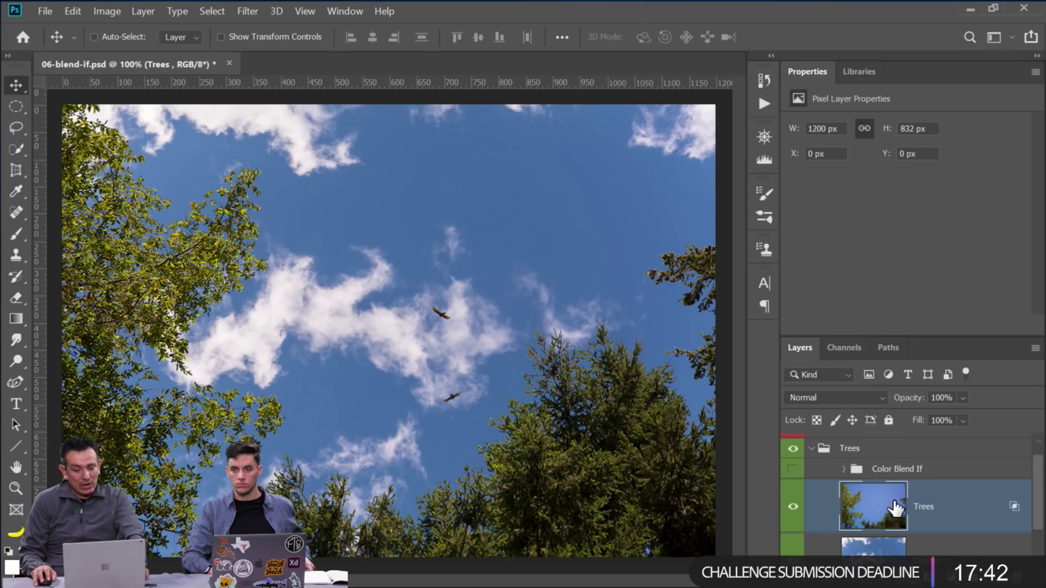
key(ctrl)
ctrl+click(870, 507)
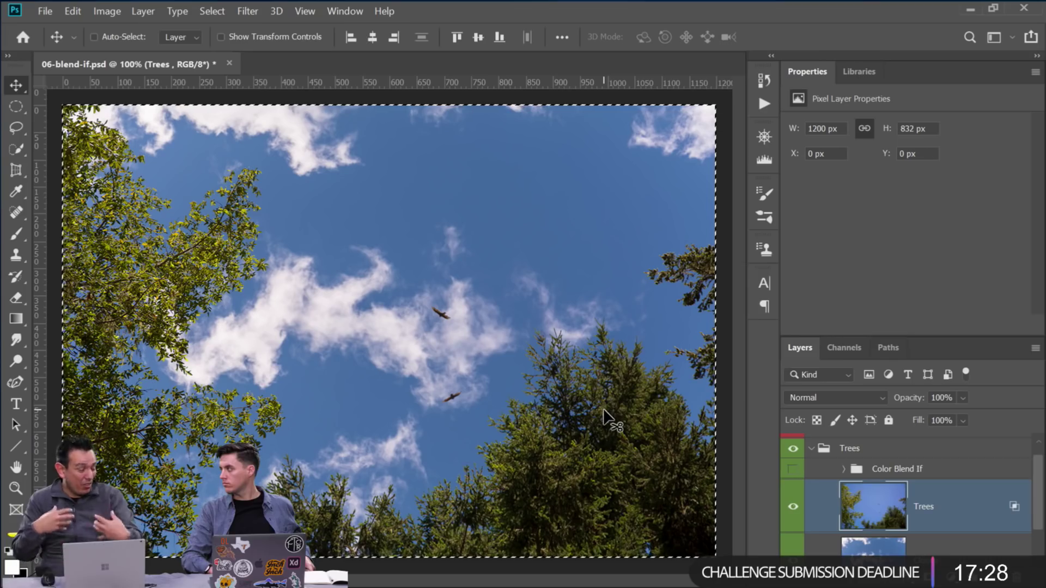
key(ctrl+d)
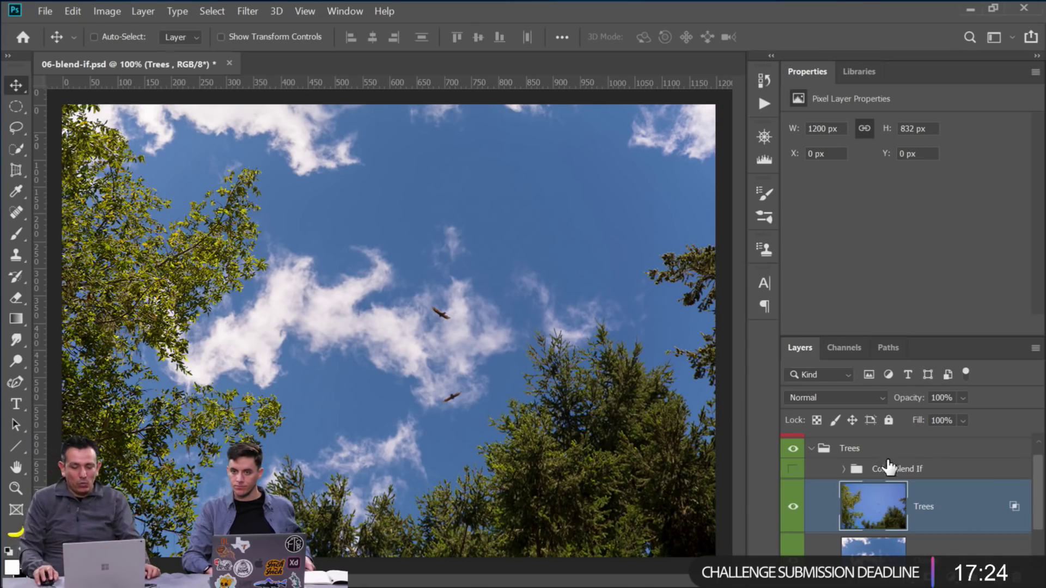
Convert the Trees layer to a smart object, and load its transparency as a selection to check it before deselecting
right_click(975, 504)
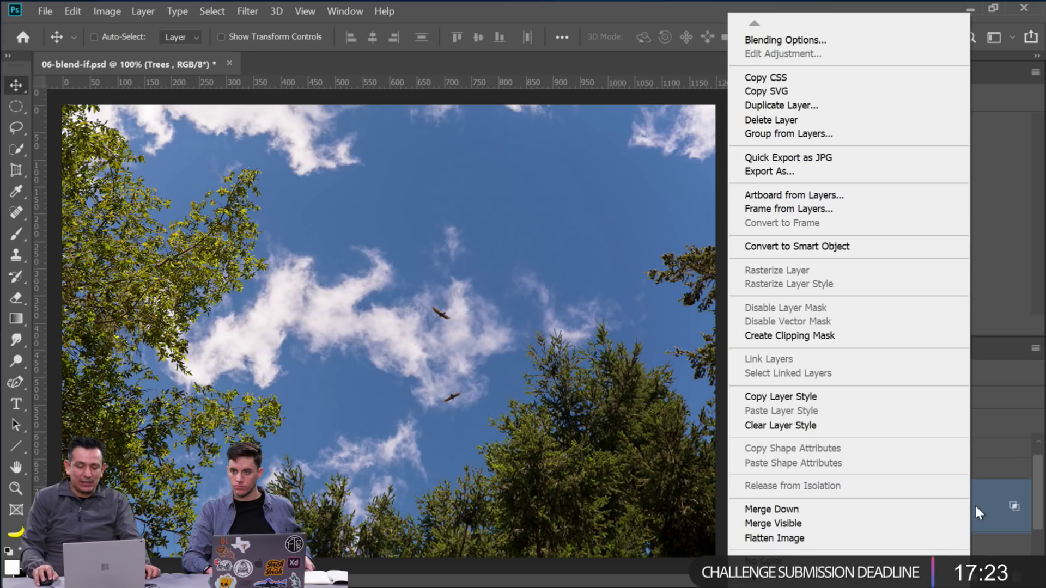
click(837, 251)
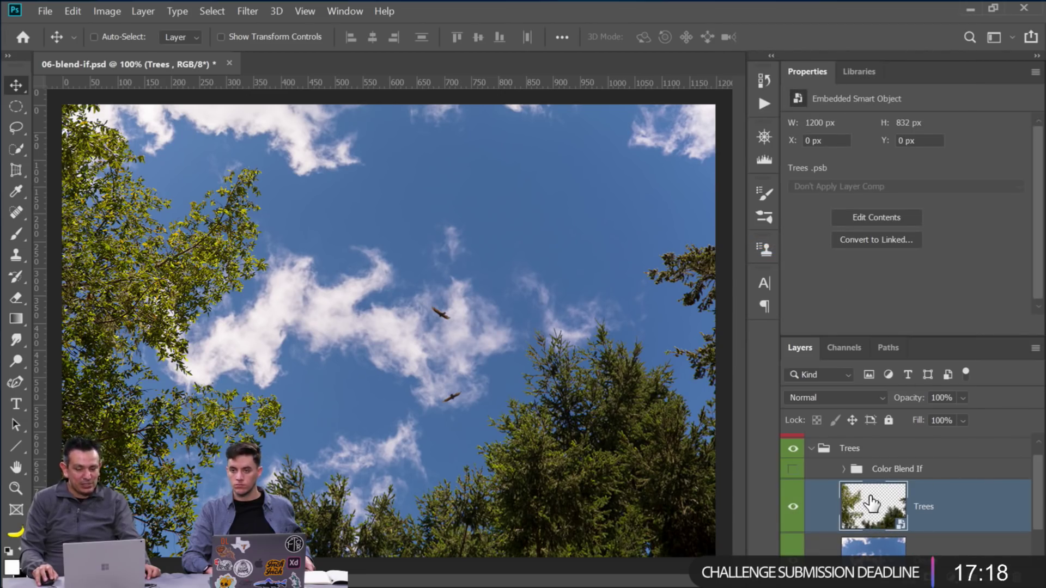
key(ctrl)
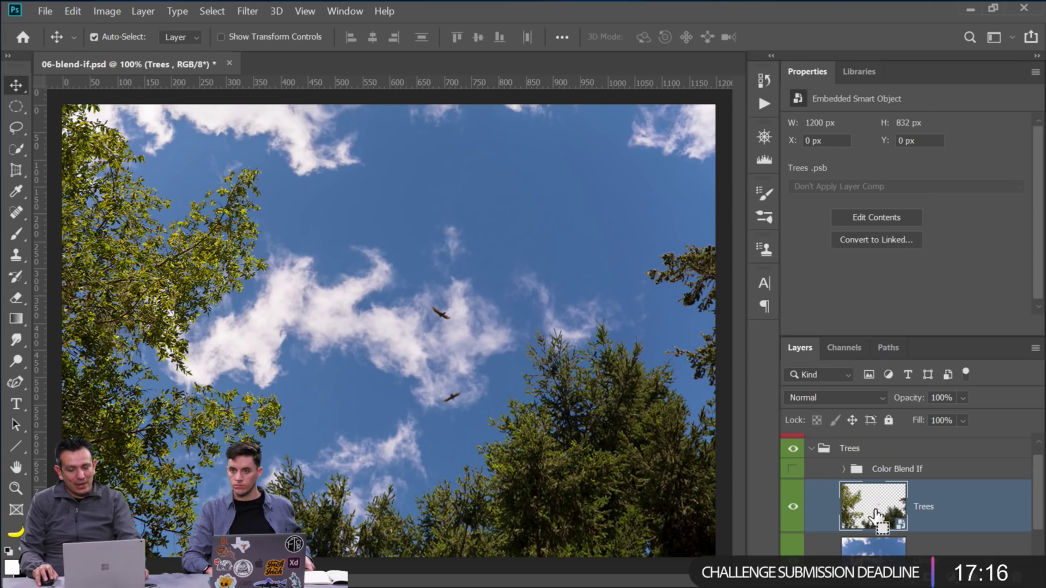
ctrl+click(870, 514)
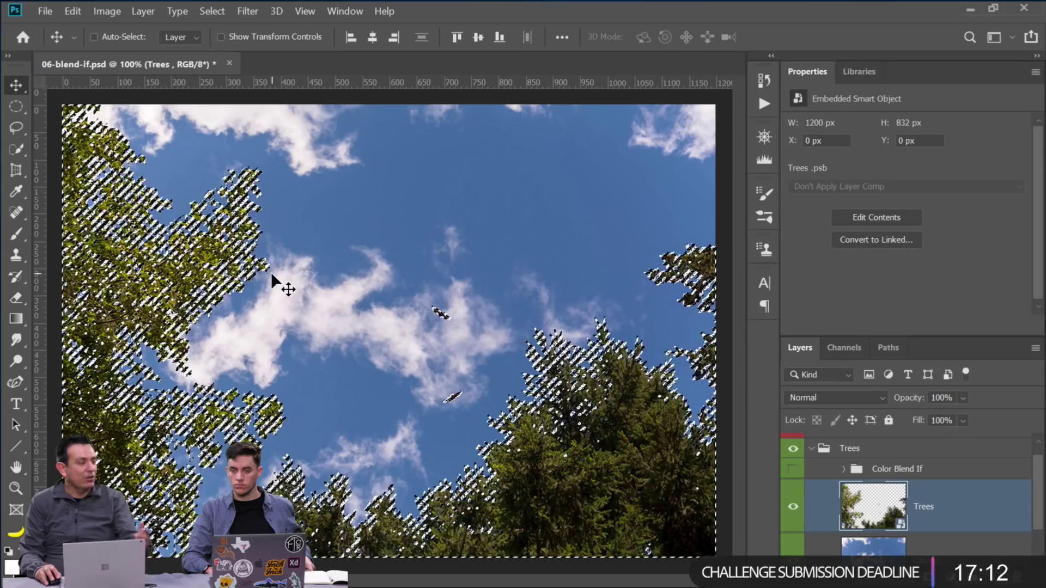
key(ctrl+d)
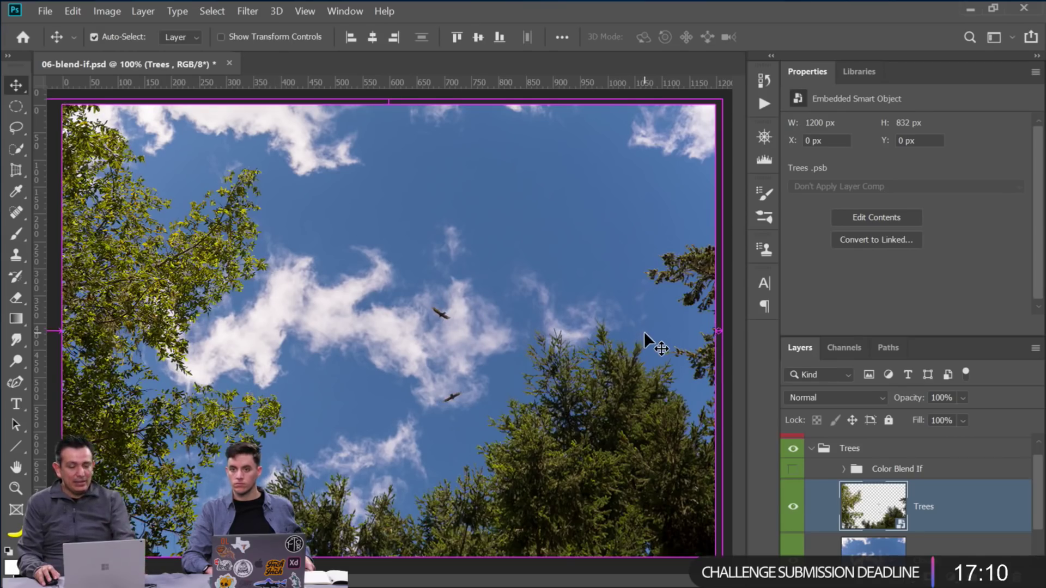
Open the Trees smart object's contents and set This Layer's white point for Blend If Blue to 79 / 168
double_click(886, 531)
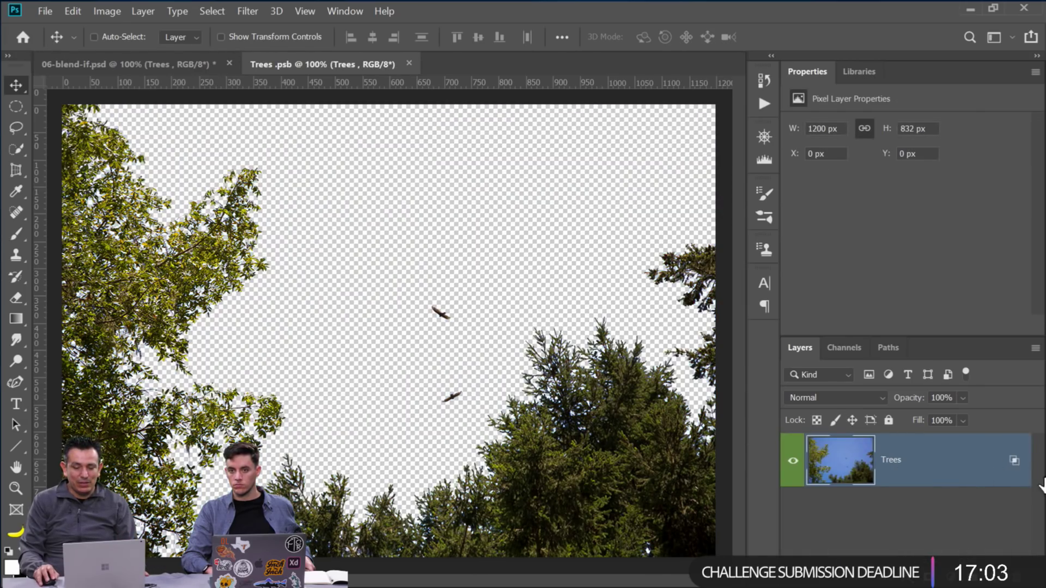
double_click(1016, 465)
drag(527, 337, 487, 331)
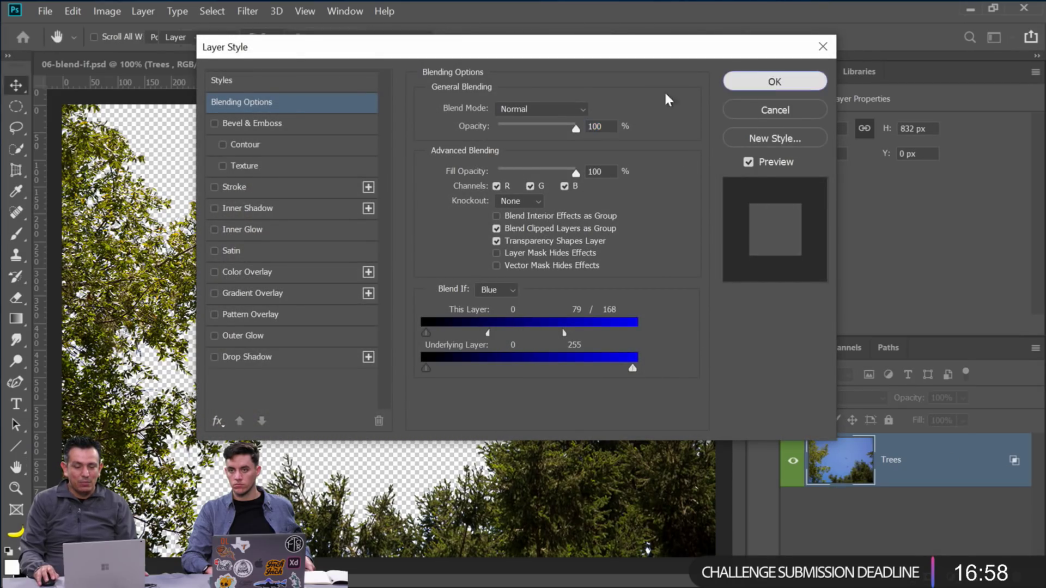
click(768, 83)
Close the Trees .psb document and return to 06-blend-if.psd
click(361, 66)
click(415, 63)
click(409, 233)
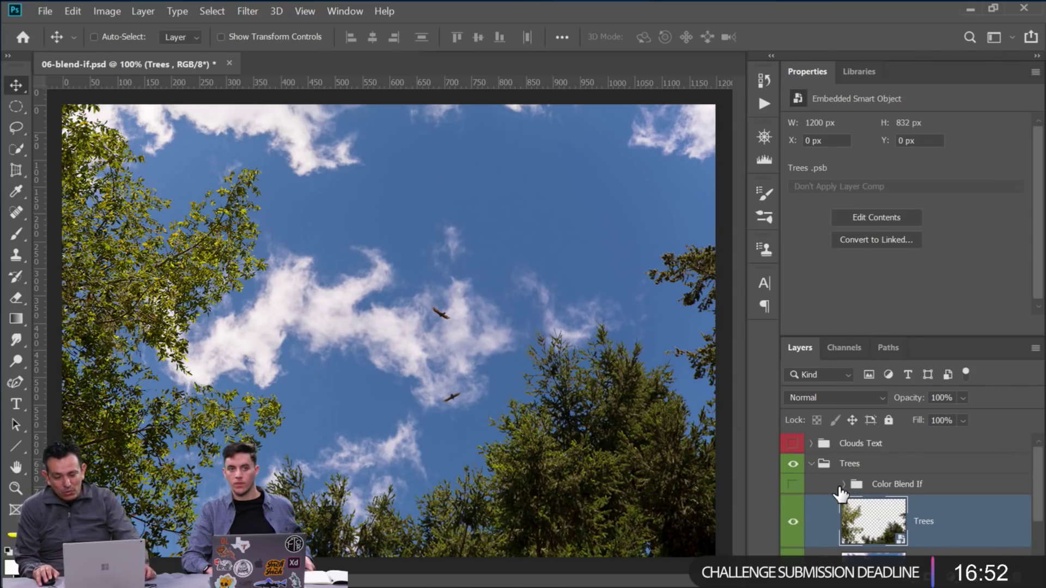
Collapse and hide the Trees group, and expand the Texture group with its Texture layer hidden
click(808, 469)
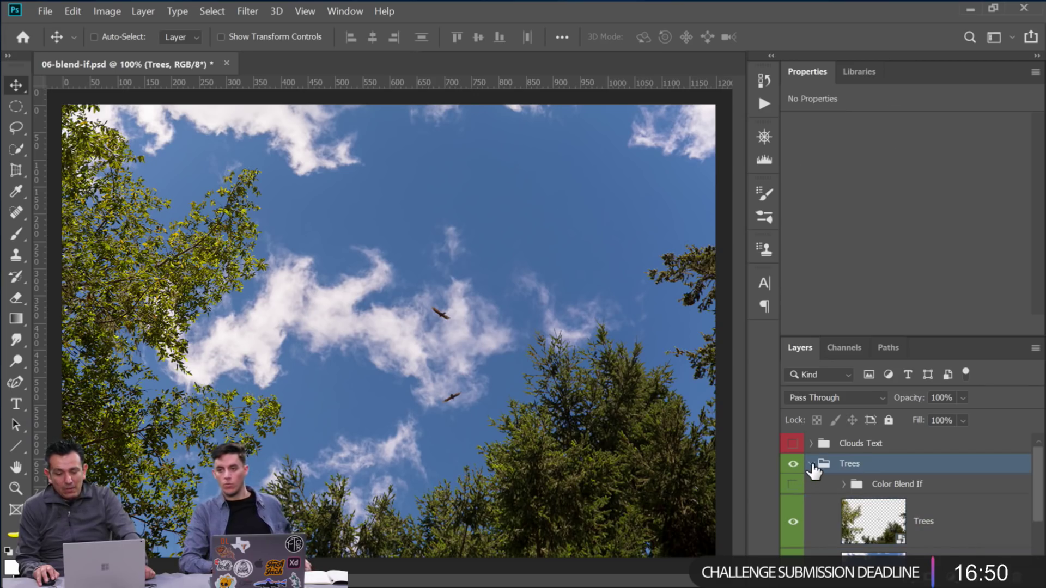
click(810, 464)
click(793, 464)
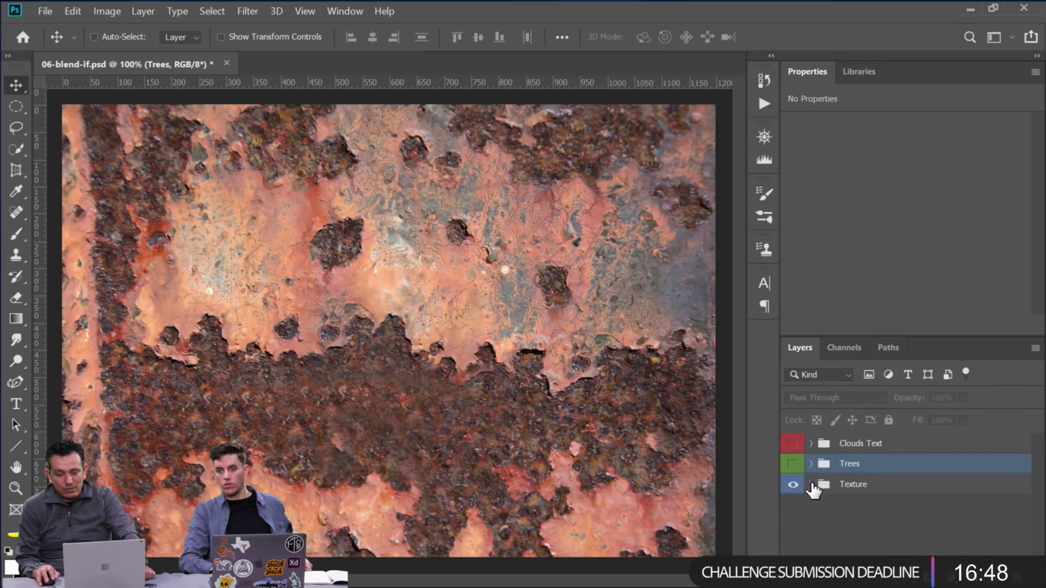
click(811, 484)
click(792, 522)
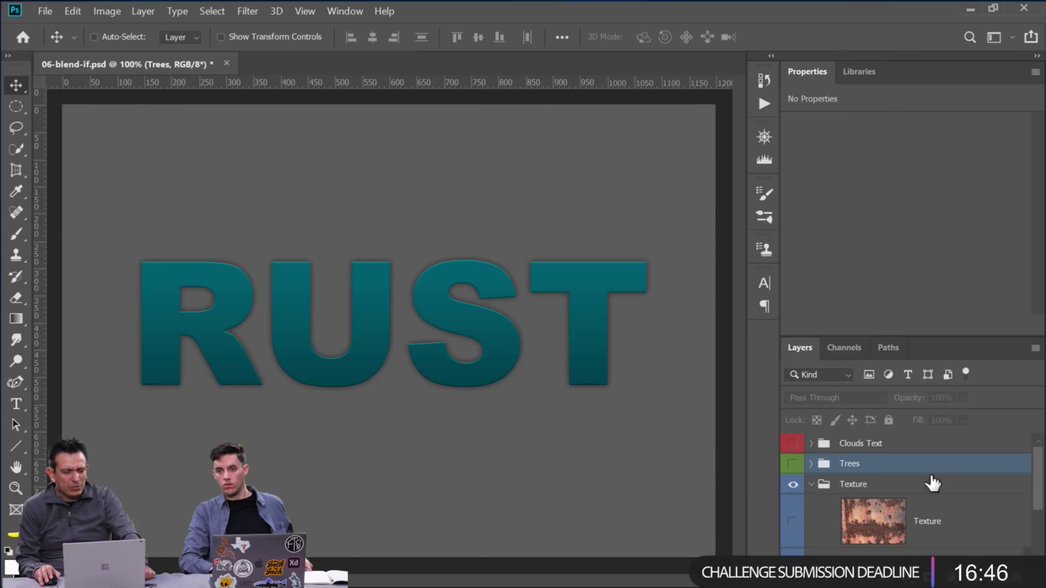
Show the Texture layer and clip it to the Rust text layer below
click(873, 520)
drag(1042, 490, 1043, 515)
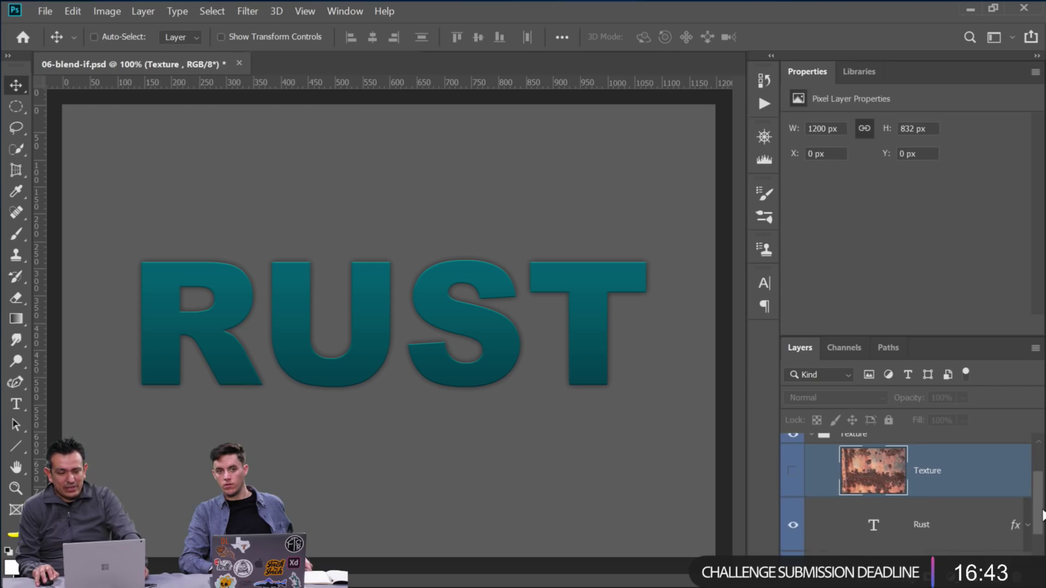
click(793, 472)
key(ctrl)
key(ctrl+alt+g)
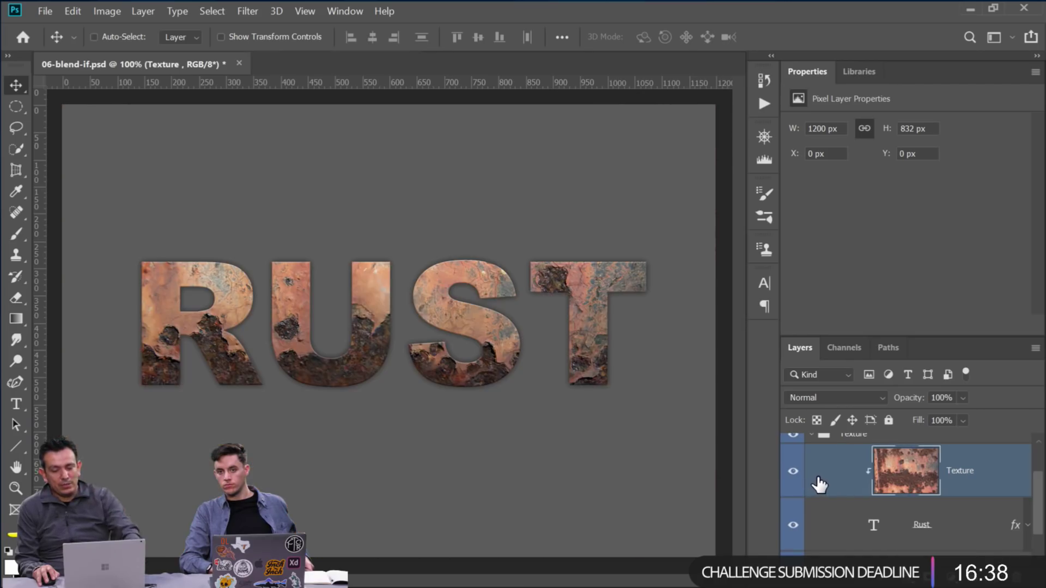
Toggle the clipped Texture layer's visibility to compare the text with and without the rust
click(793, 473)
click(794, 473)
click(793, 473)
click(793, 473)
click(794, 472)
click(793, 472)
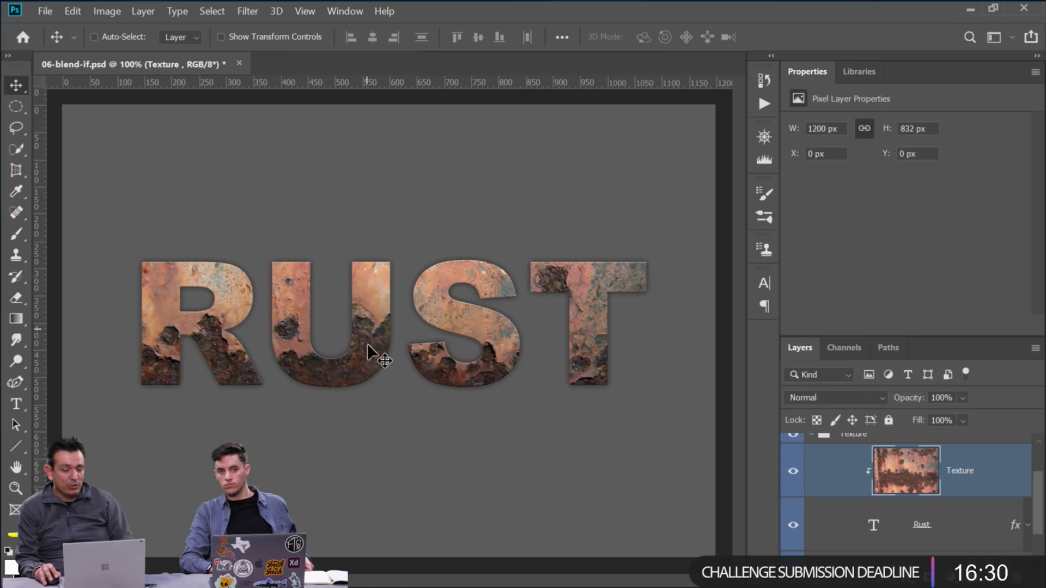
In the Texture layer's Blending Options, try This Layer's Blend If white point at 104 / 133, and reset it to 255
key(h)
double_click(989, 490)
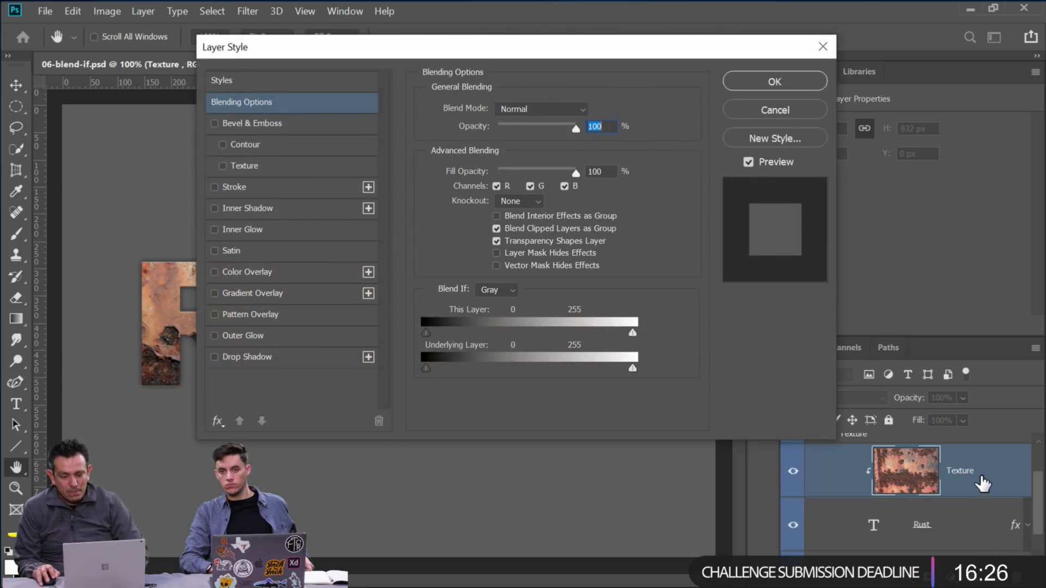
drag(471, 42, 876, 38)
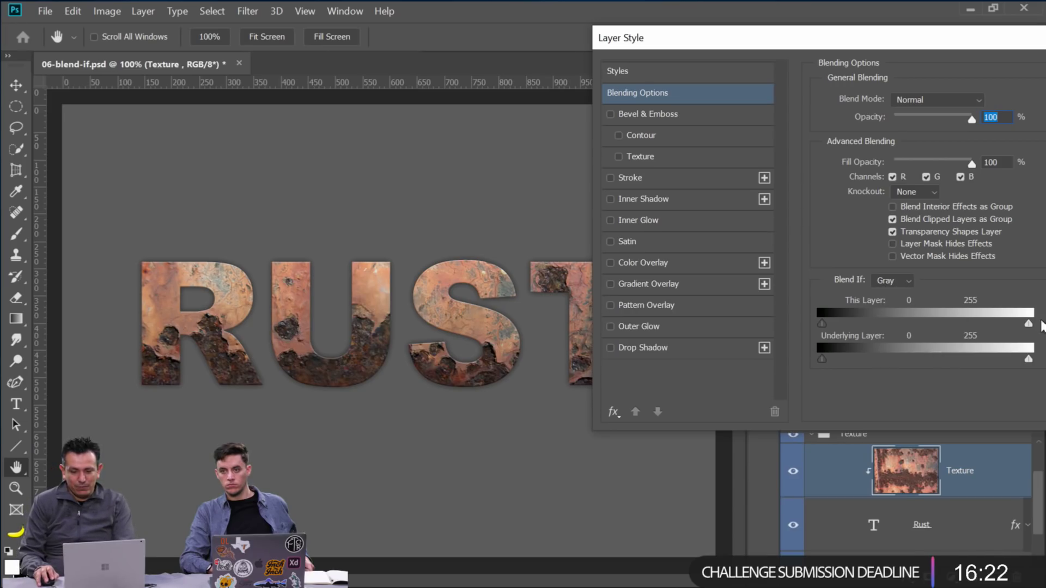
drag(992, 315, 928, 322)
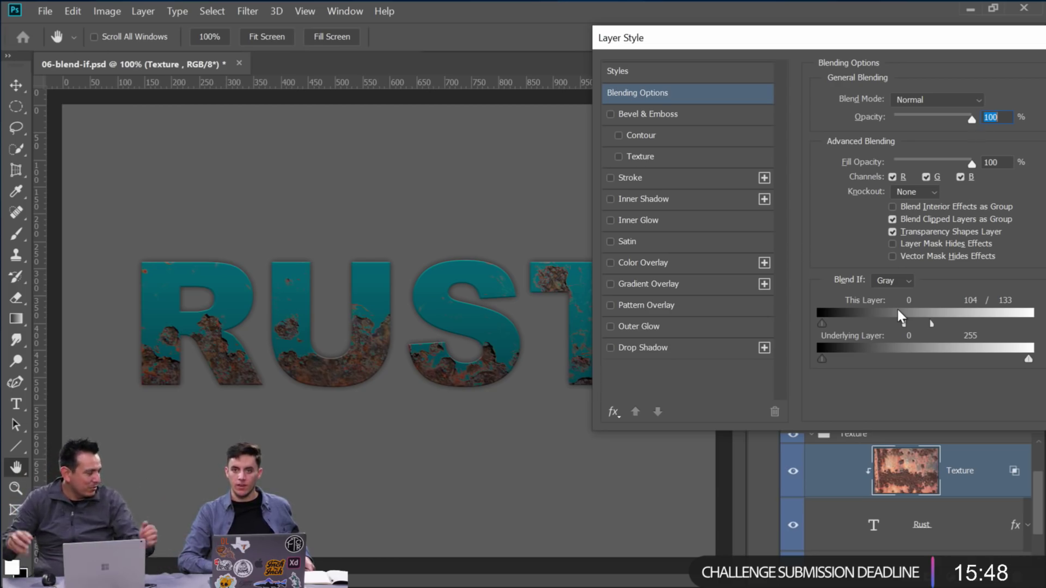
drag(902, 322, 1030, 323)
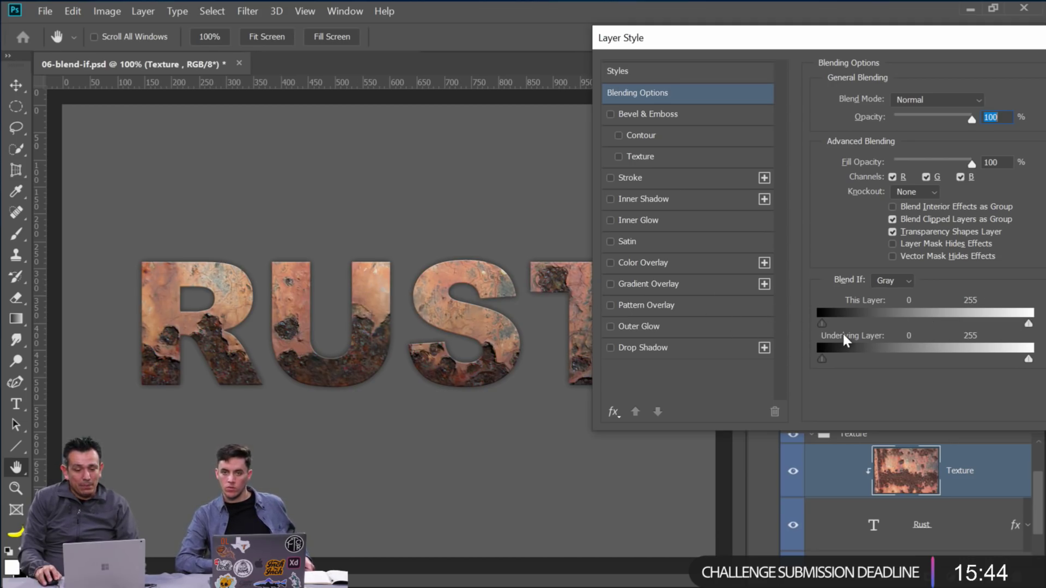
Try This Layer's Blend If black point at 135 for the Texture layer, and return it to 0
drag(821, 321, 931, 329)
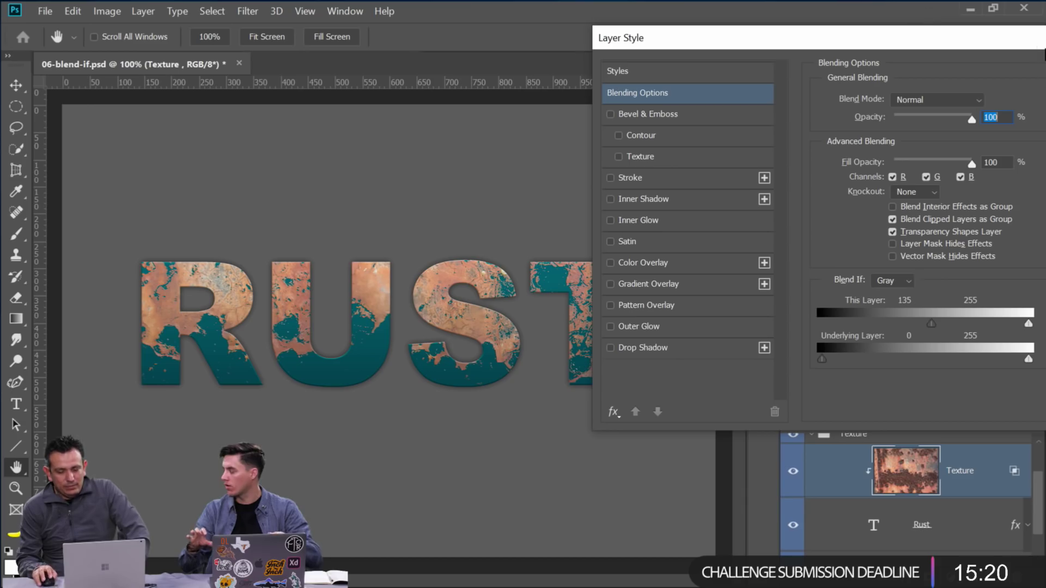
drag(867, 314, 817, 322)
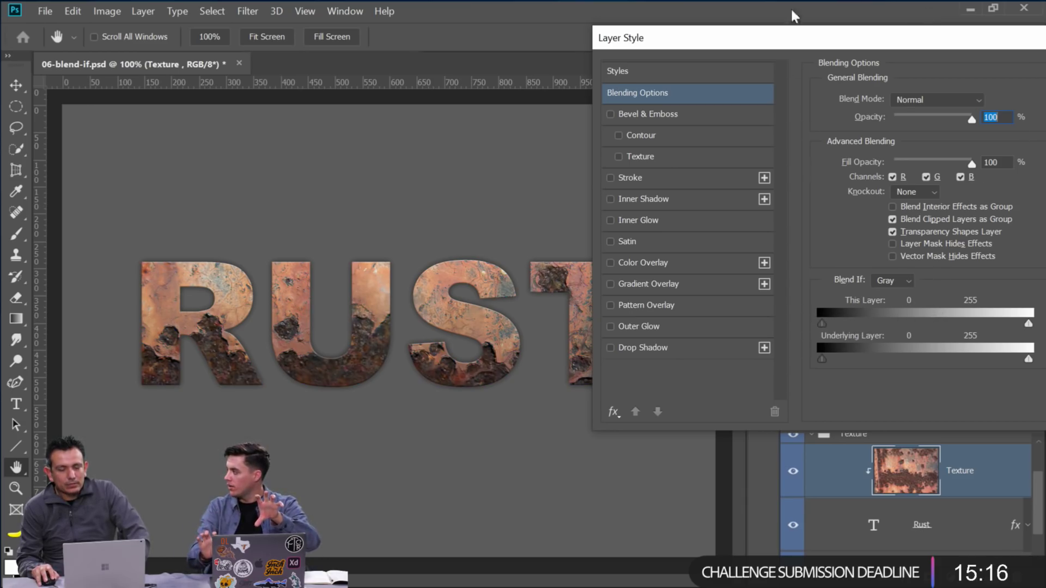
drag(829, 42, 822, 16)
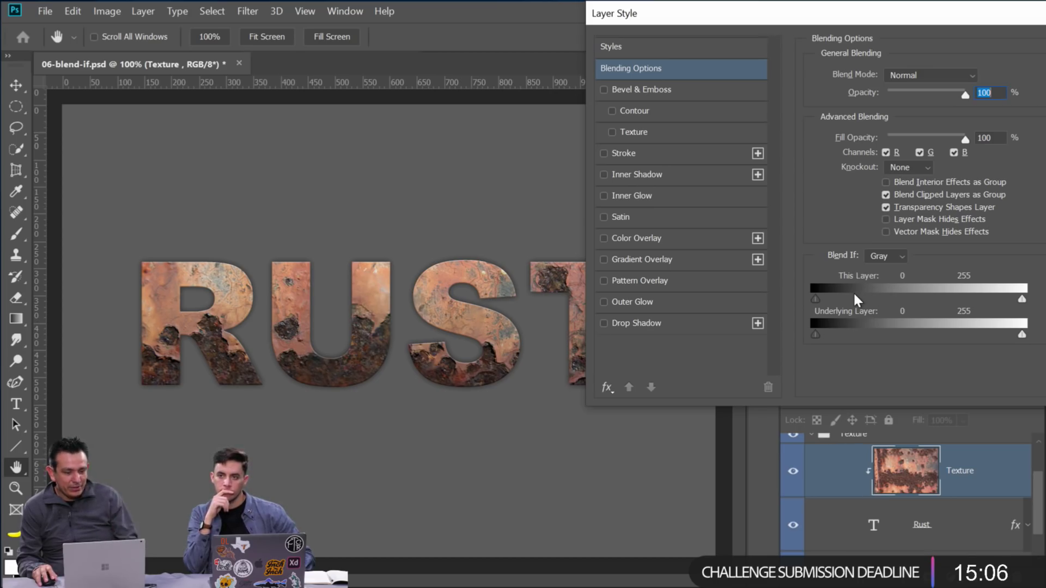
drag(815, 298, 757, 299)
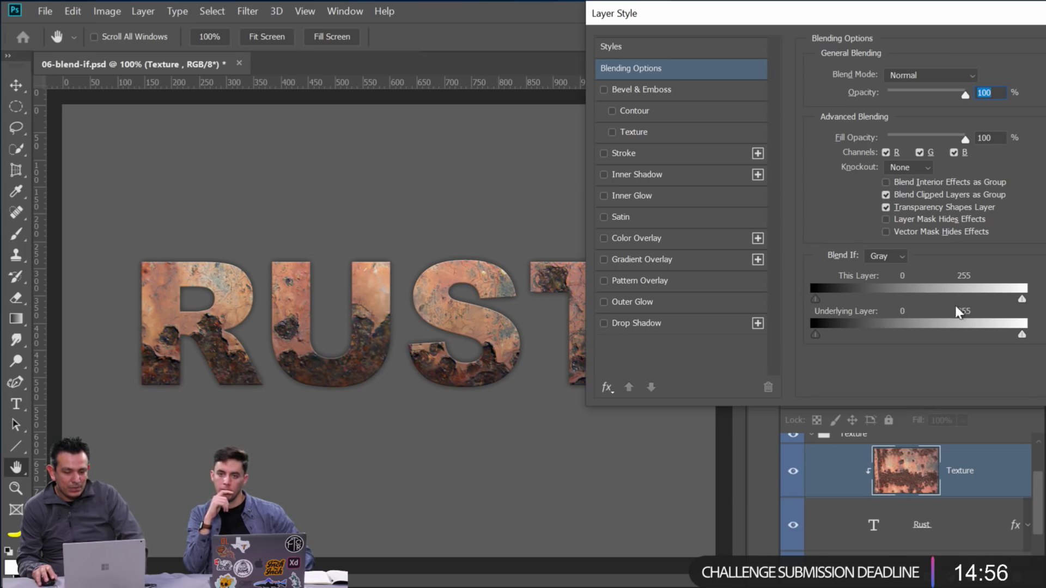
Try the This Layer white point and the Underlying Layer black point, and cancel the Texture layer's blending options
mouse_move(1020, 299)
mouse_down()
mouse_move(867, 296)
mouse_move(998, 298)
mouse_move(1035, 310)
mouse_up()
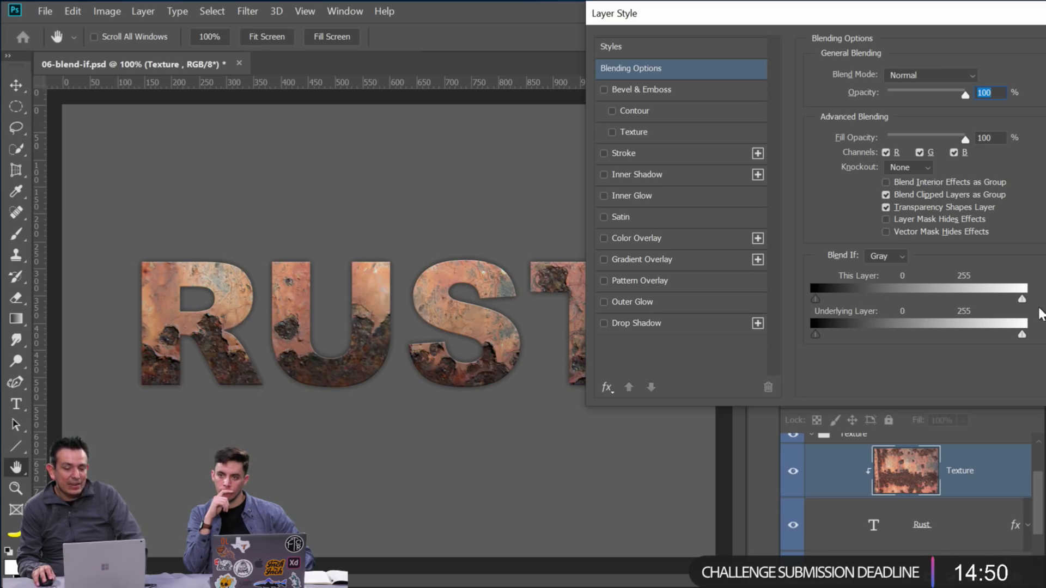
drag(815, 333, 771, 334)
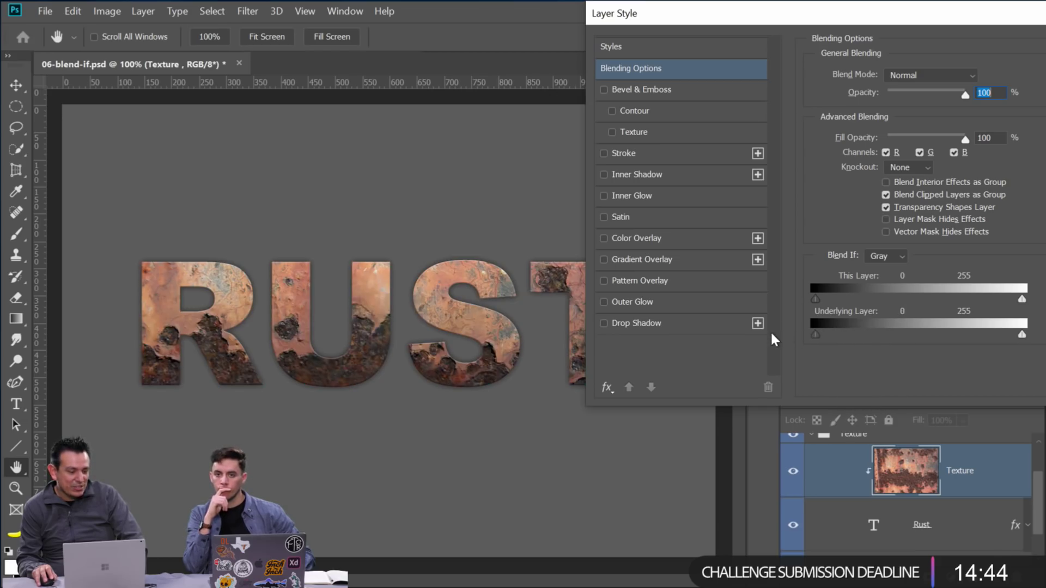
drag(869, 340, 802, 333)
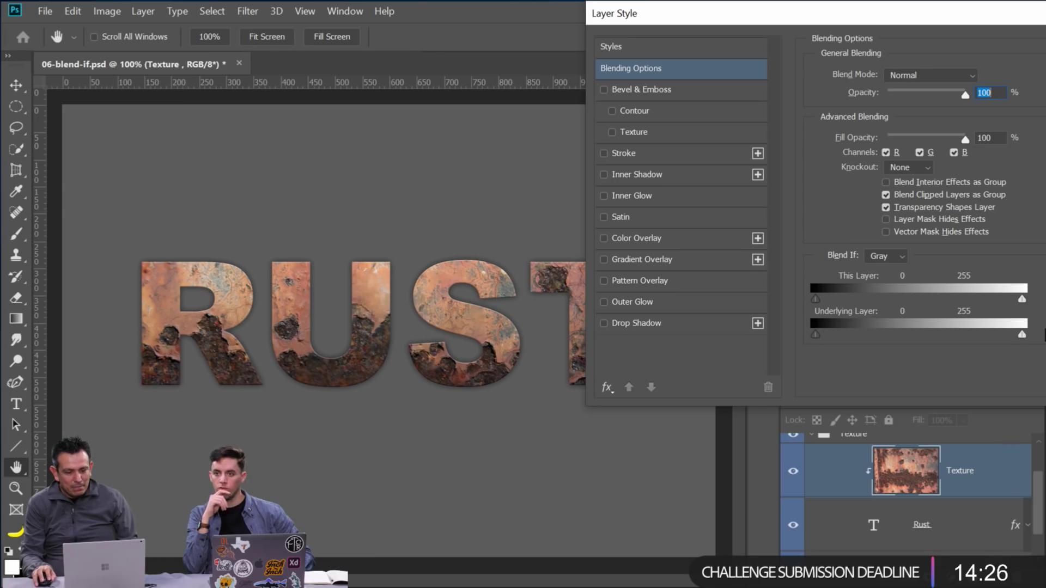
drag(853, 22, 500, 46)
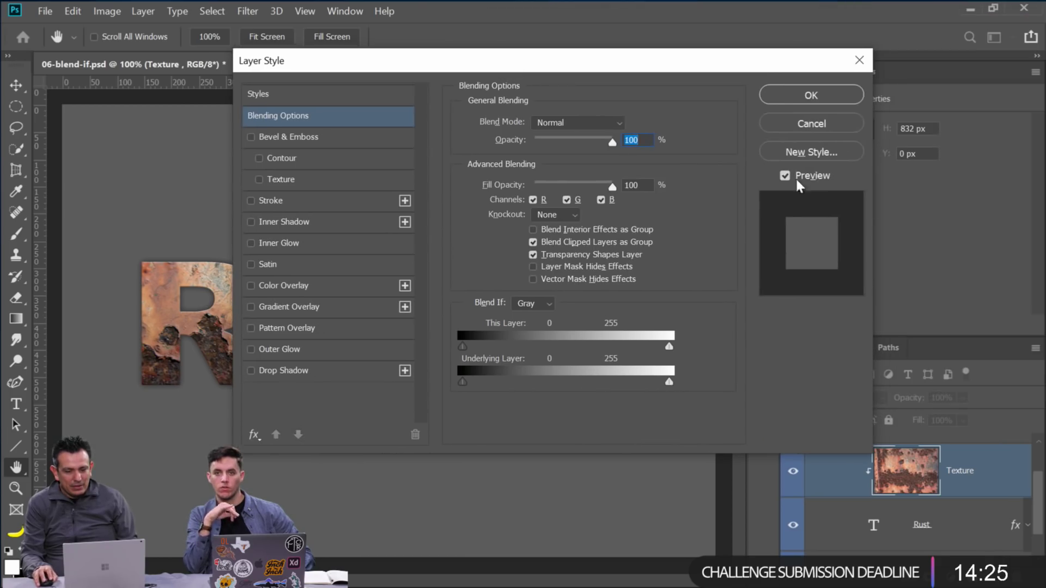
click(809, 122)
Release the Texture layer's clipping mask and give it a layer mask made from the Rust text's outline
alt+click(888, 498)
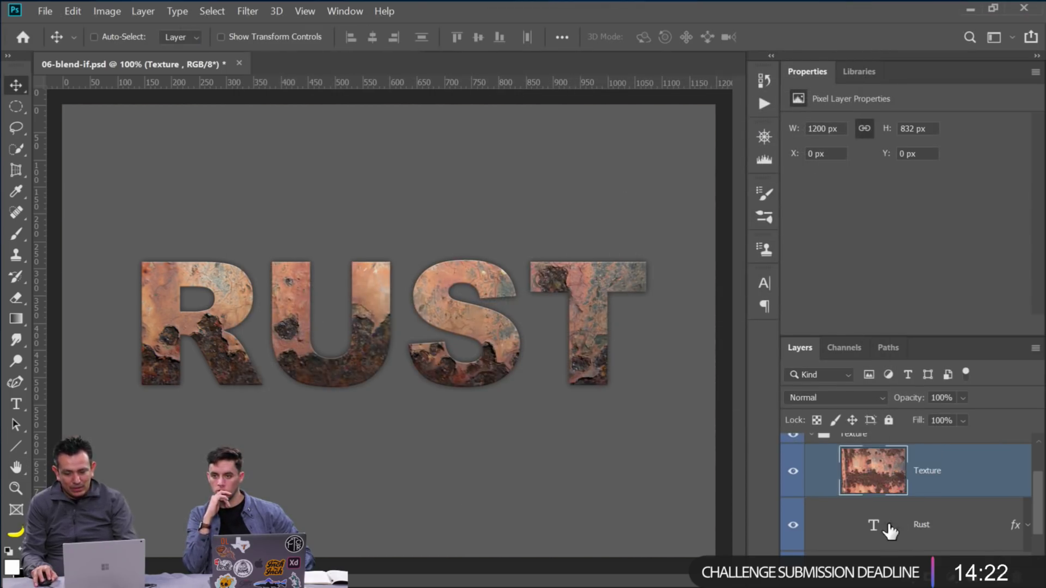
ctrl+click(875, 525)
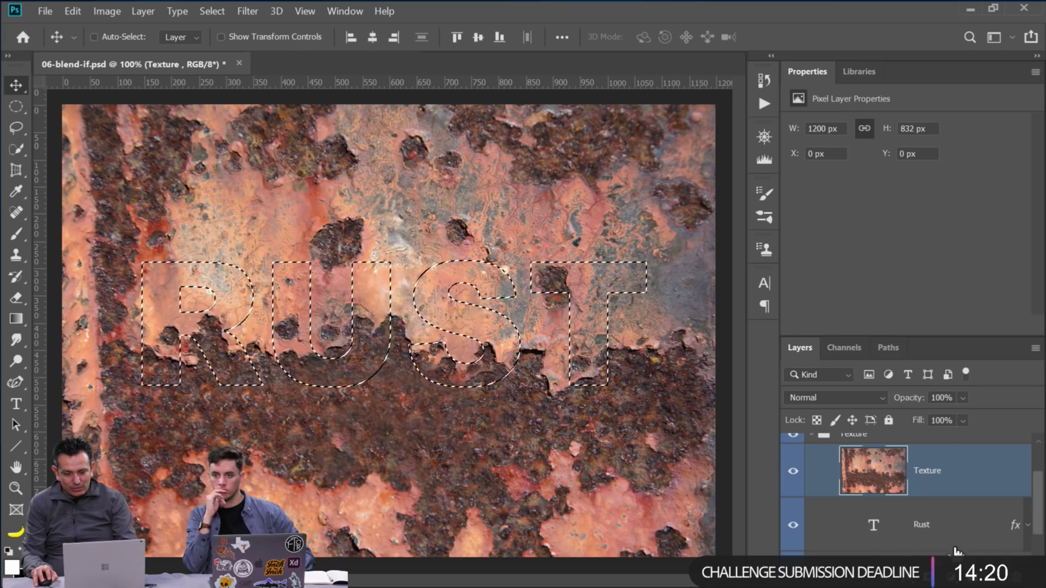
click(928, 578)
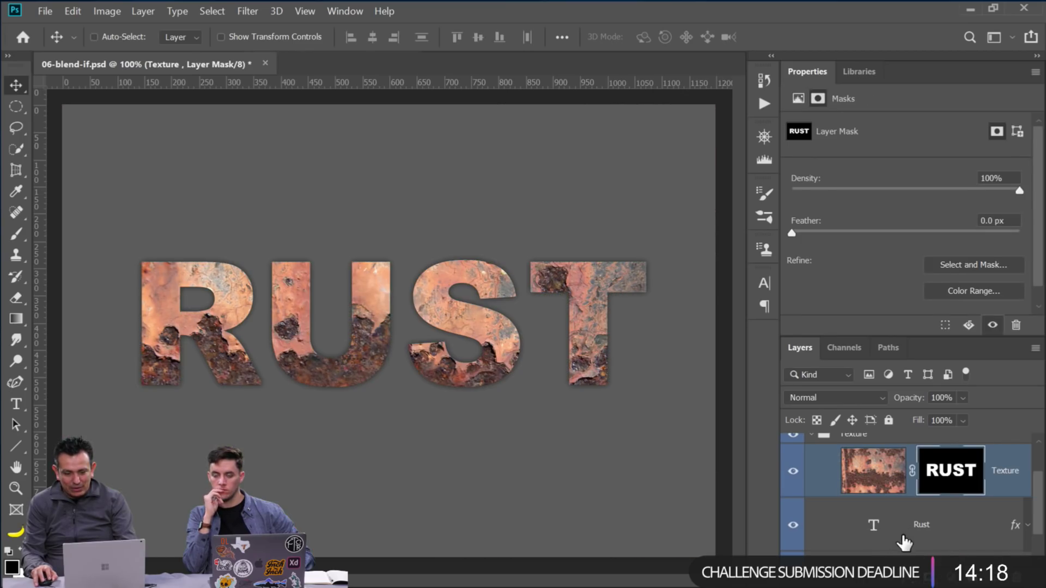
Move the Rust text layer above the masked Texture layer
drag(917, 537, 877, 452)
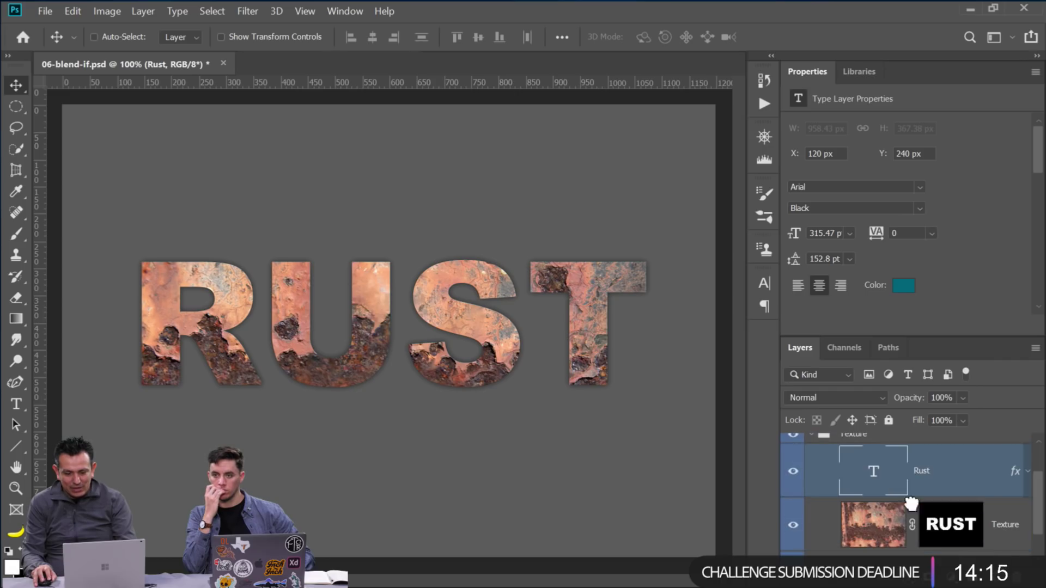
Try the Underlying Layer Blend If sliders on the Rust text layer, and cancel its blending options
key(h)
double_click(987, 480)
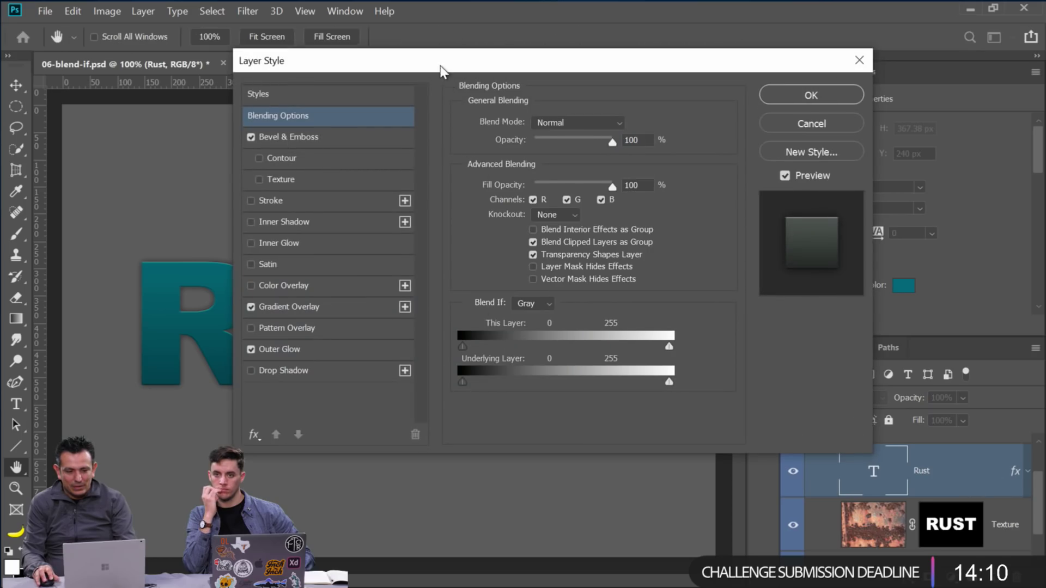
drag(445, 65, 735, 49)
drag(815, 363, 721, 358)
mouse_move(910, 363)
mouse_down()
mouse_move(796, 362)
mouse_move(899, 362)
mouse_up()
drag(962, 377, 966, 376)
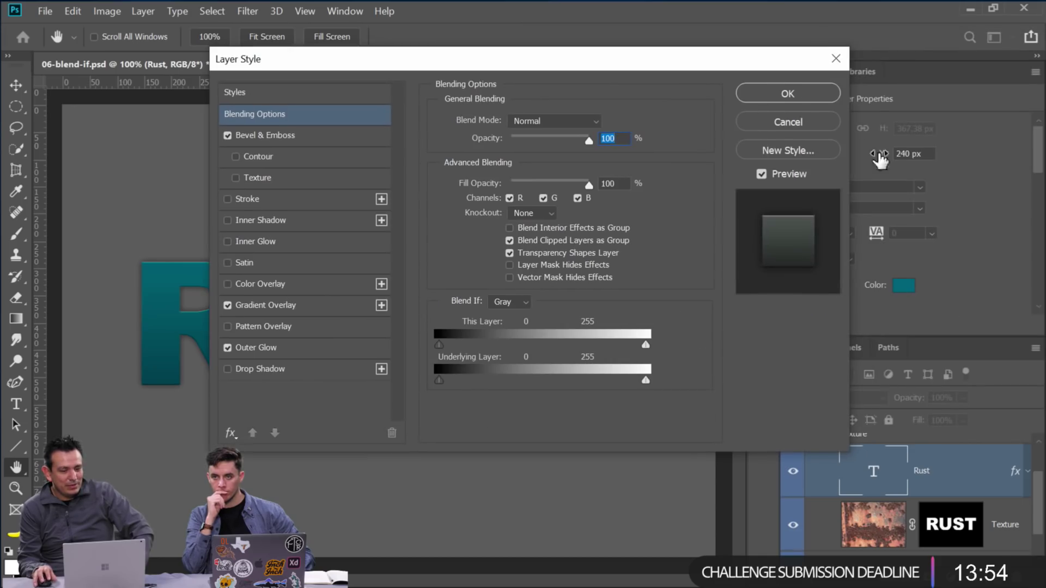
click(816, 121)
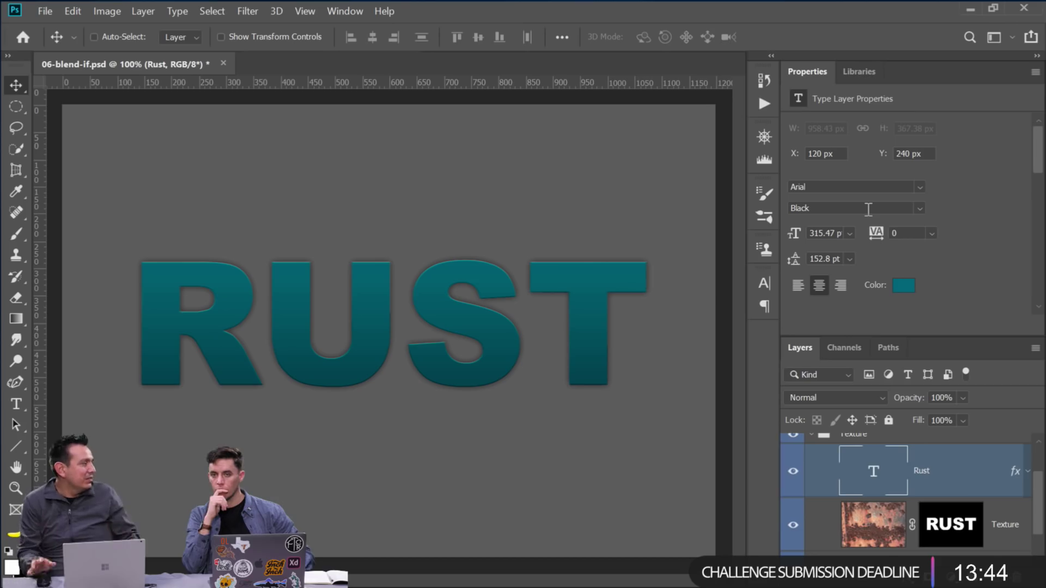
click(867, 539)
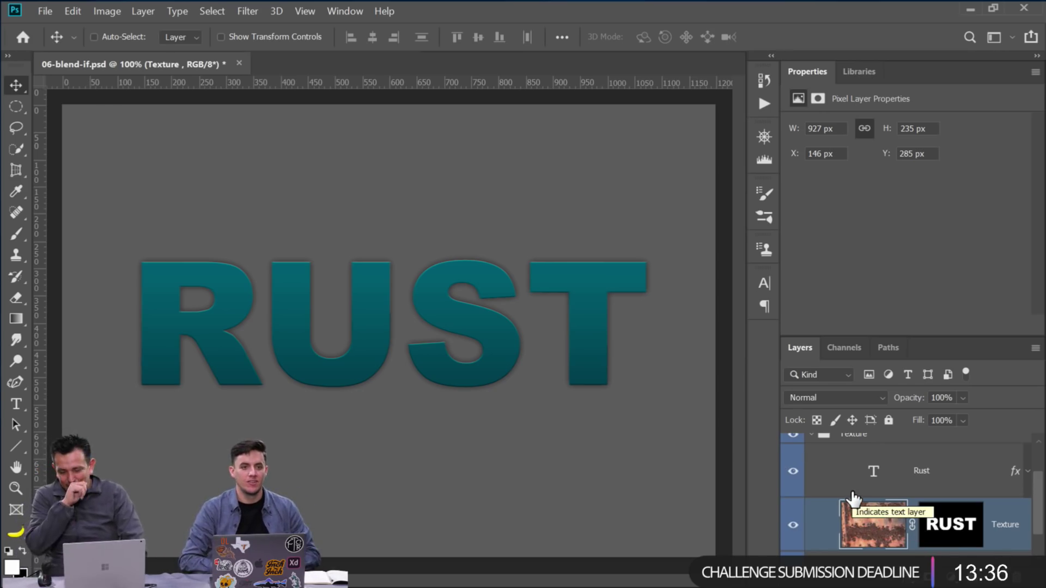
click(947, 526)
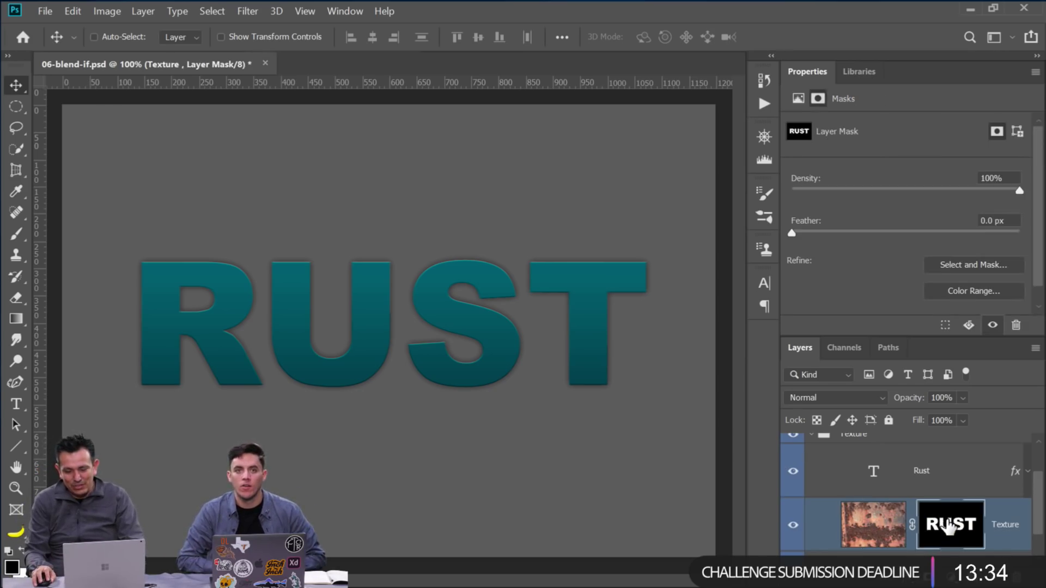
scroll(948, 526, down, 2)
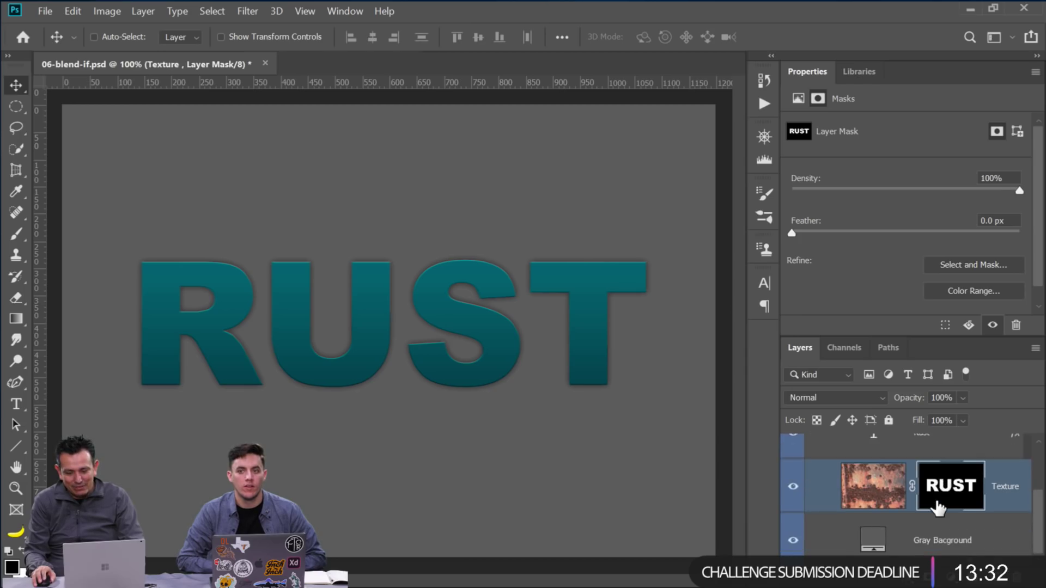
scroll(935, 518, up, 4)
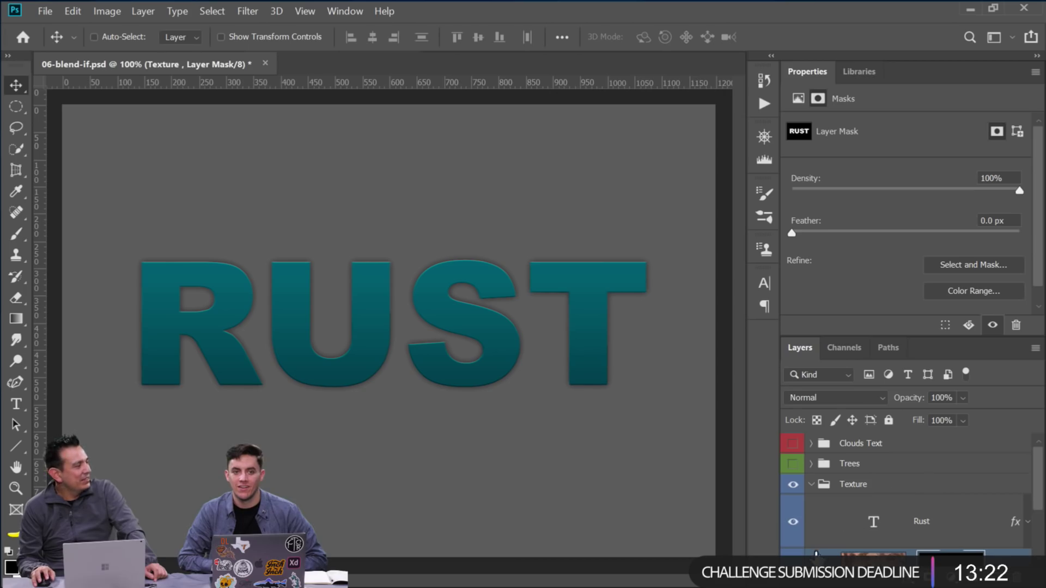
Close 06-blend-if.psd without saving, and open face-swap.psd from the other blends folder in Day 02
click(265, 63)
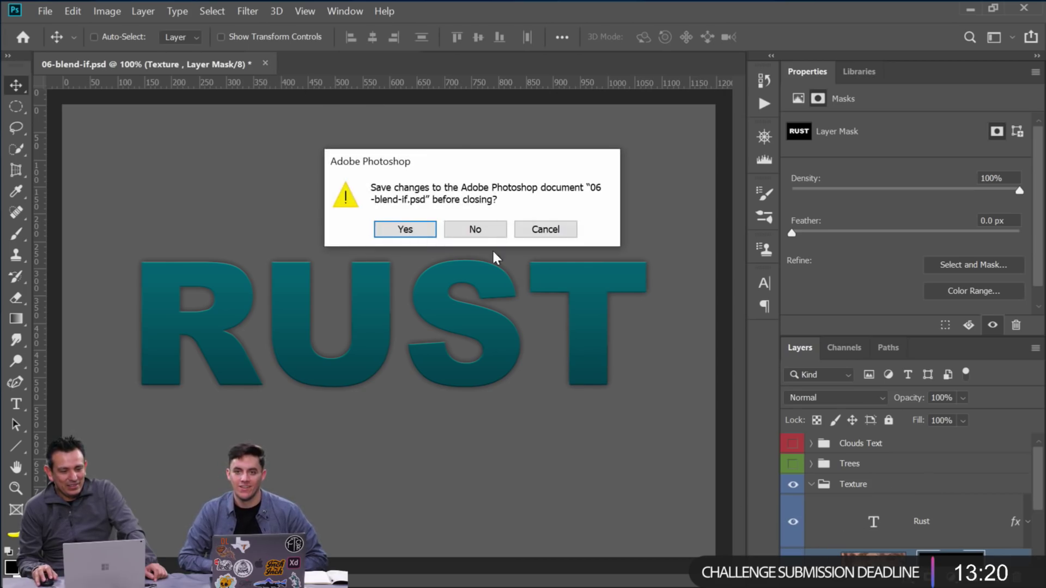
click(477, 230)
click(48, 263)
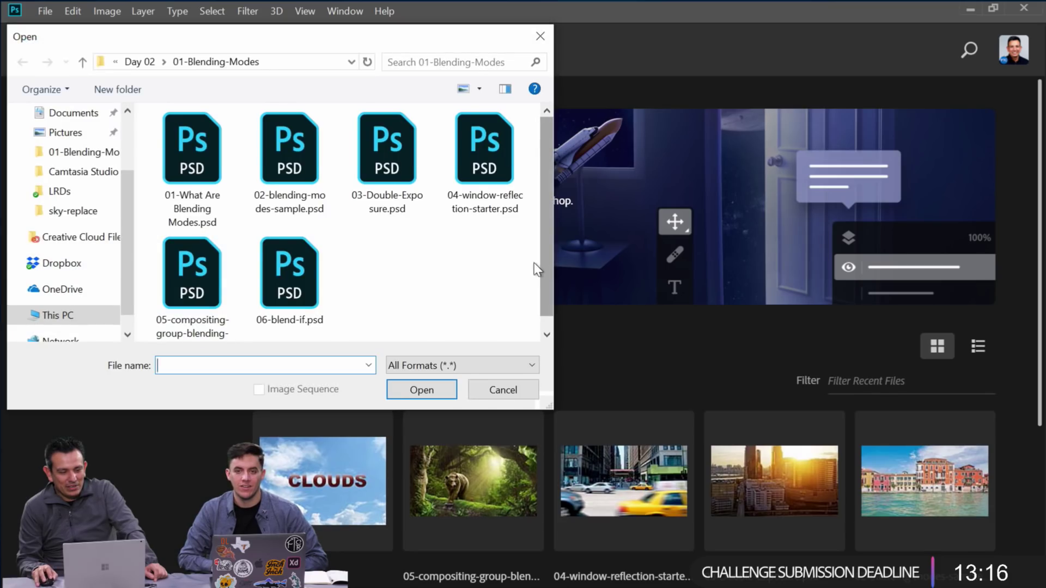
scroll(547, 279, down, 1)
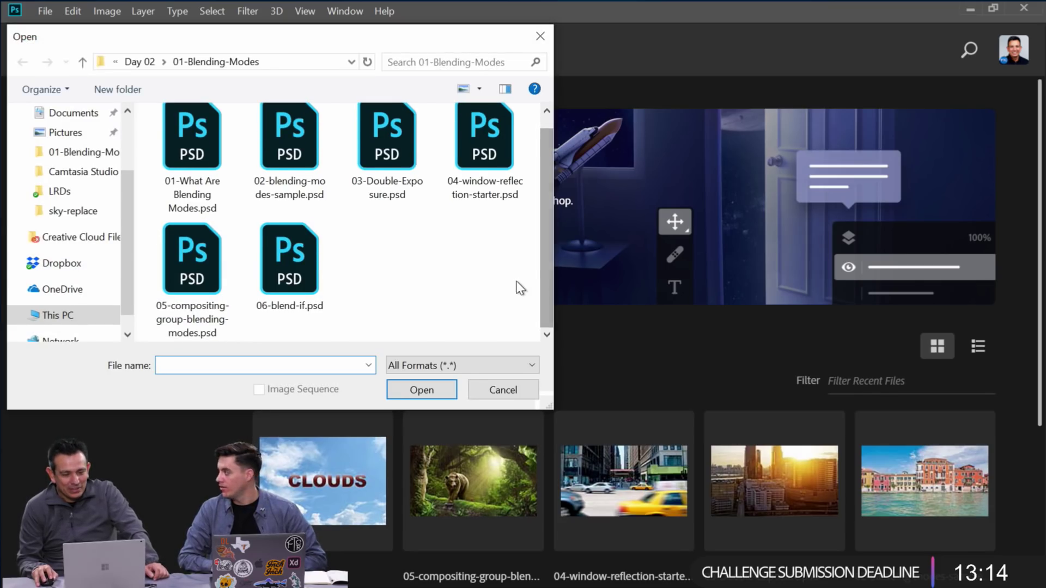
click(143, 62)
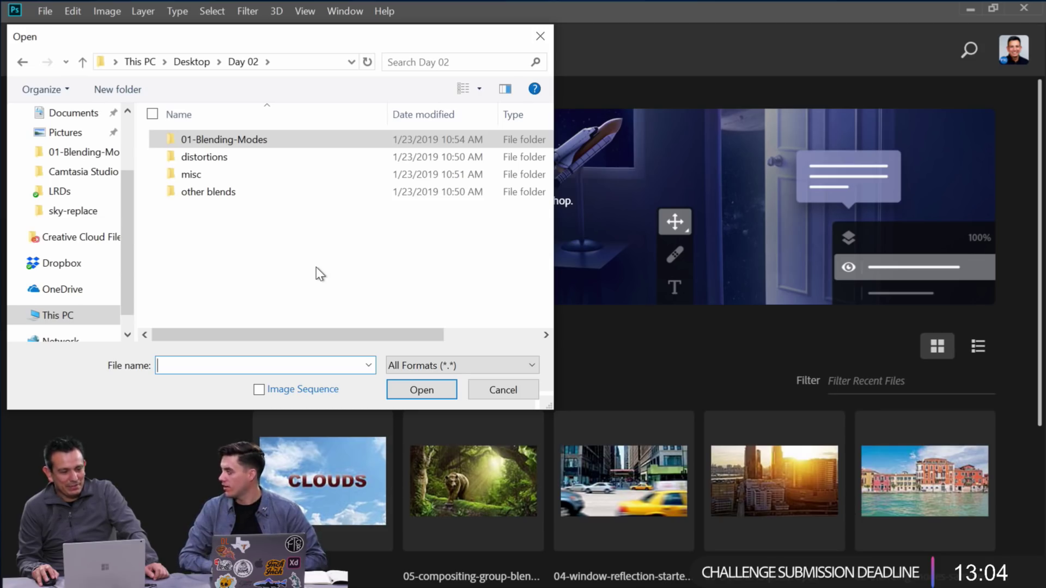
double_click(235, 161)
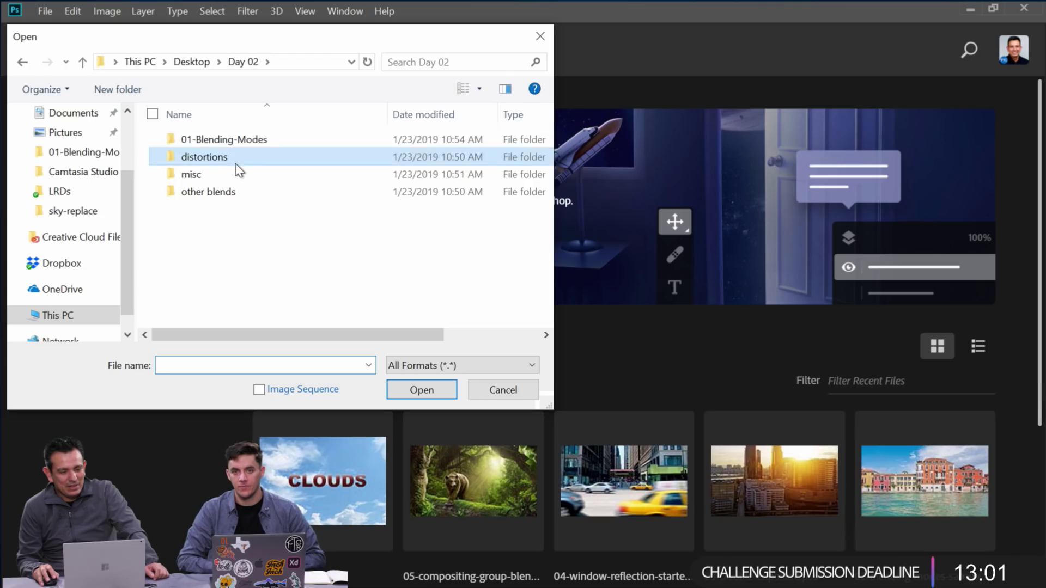
click(23, 61)
click(231, 193)
double_click(230, 193)
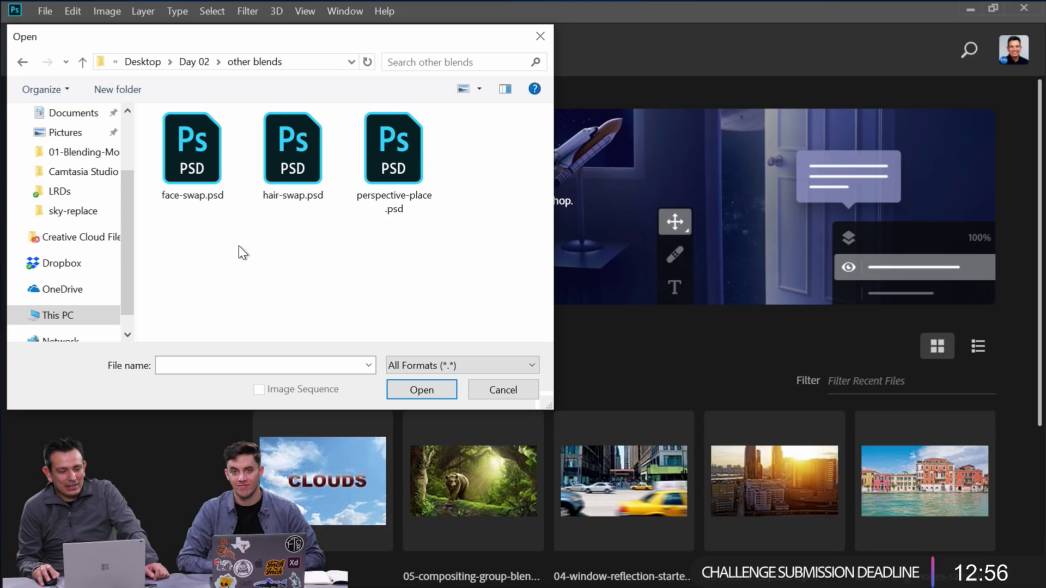
click(214, 170)
double_click(213, 174)
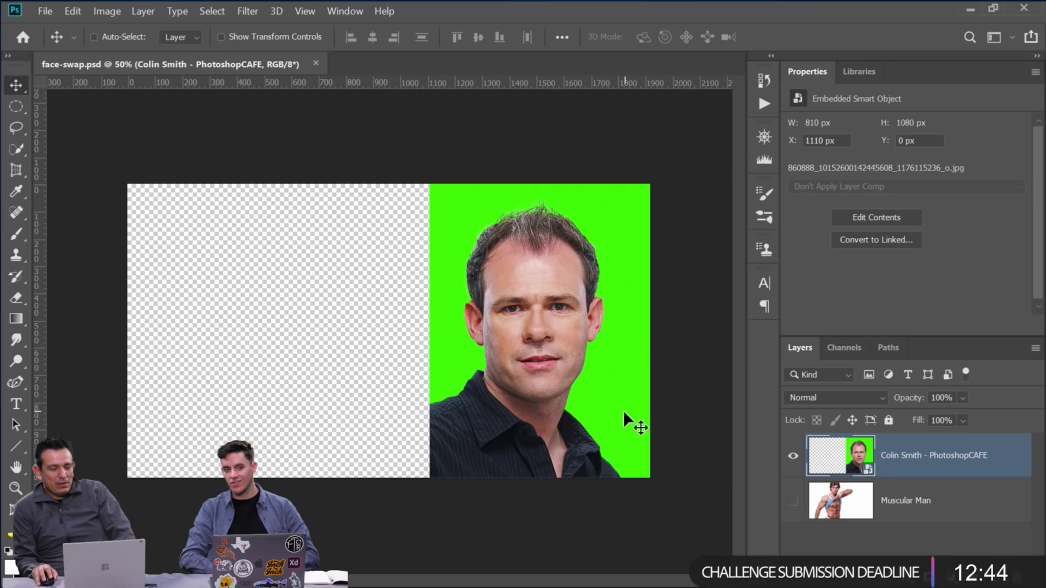
Rasterize the green-background portrait layer and make the Muscular Man layer visible beneath it
right_click(1008, 472)
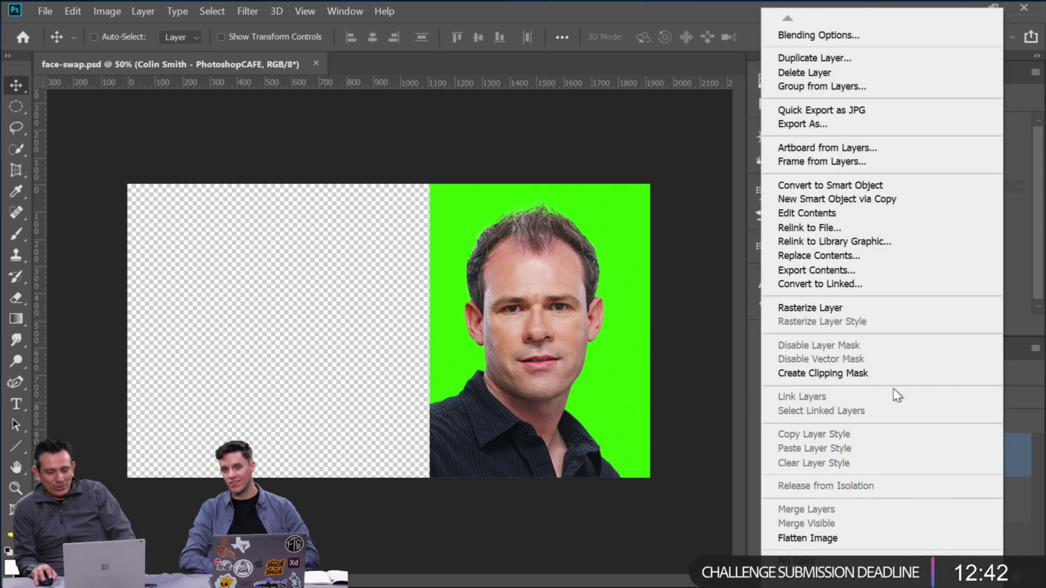
click(888, 306)
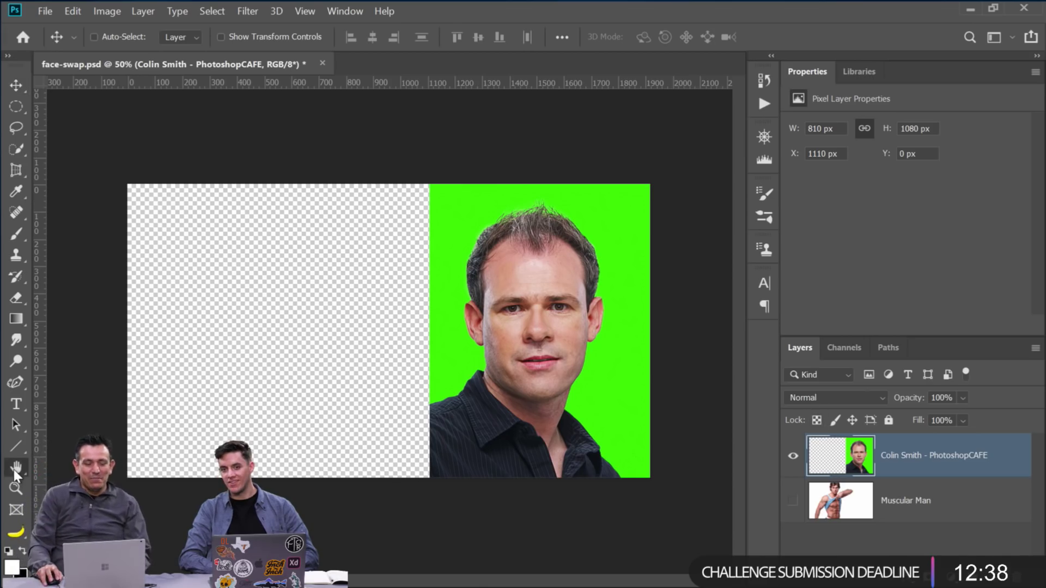
key(h)
key(ctrl+0)
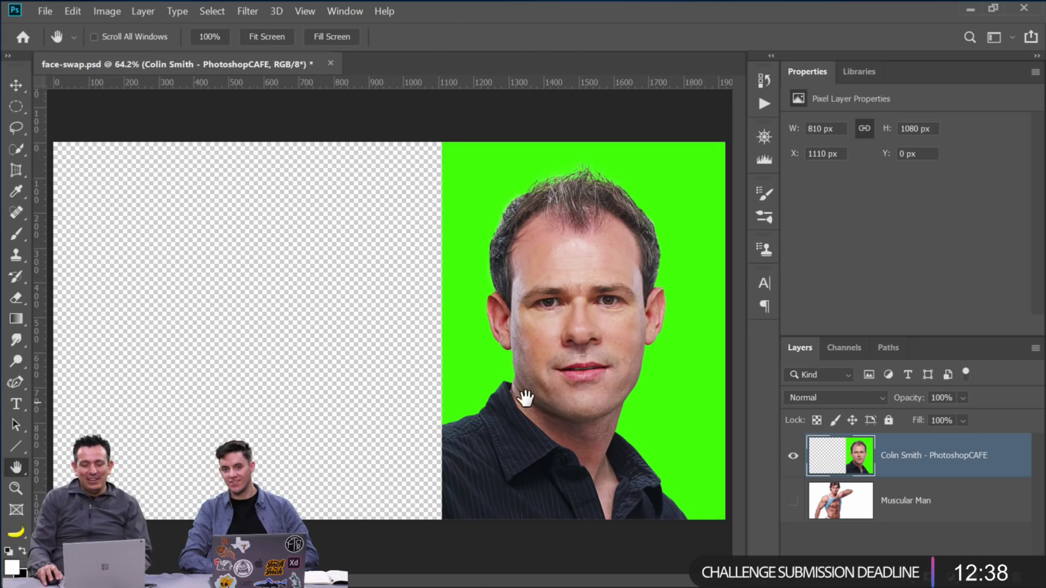
click(793, 457)
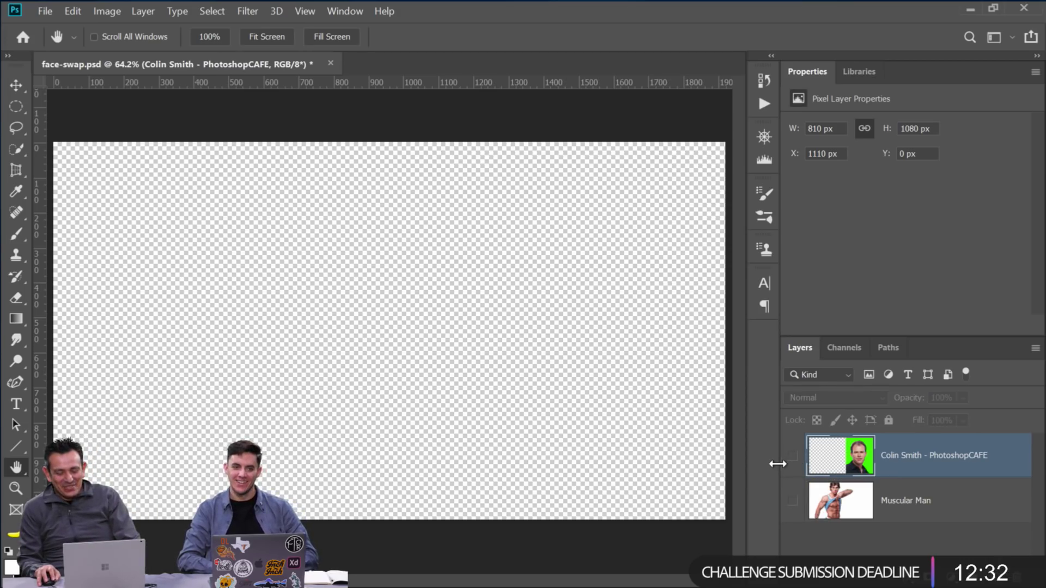
click(793, 501)
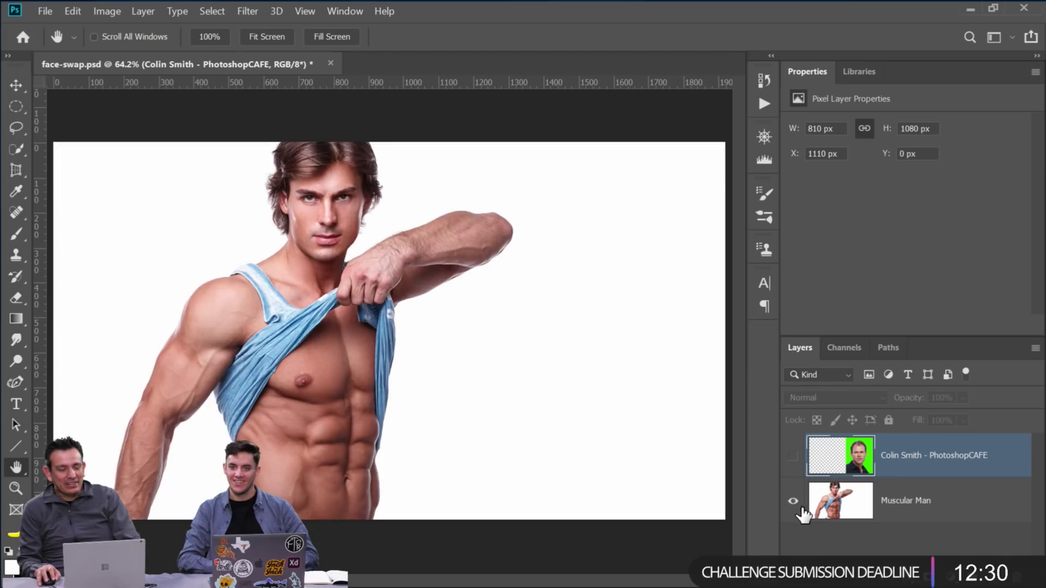
click(793, 456)
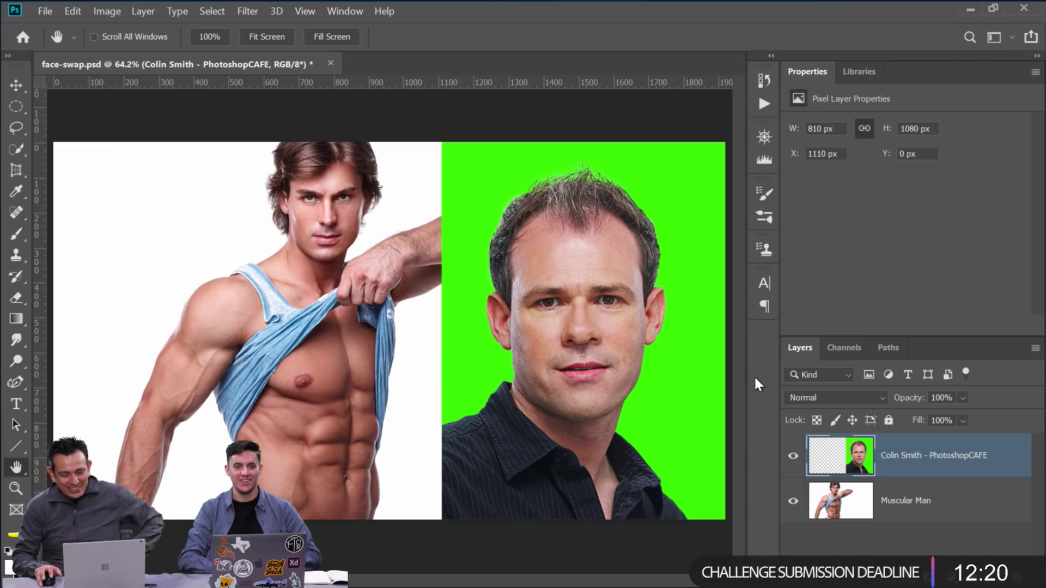
Duplicate the portrait layer, hide the copy, and select the original portrait layer
key(ctrl+j)
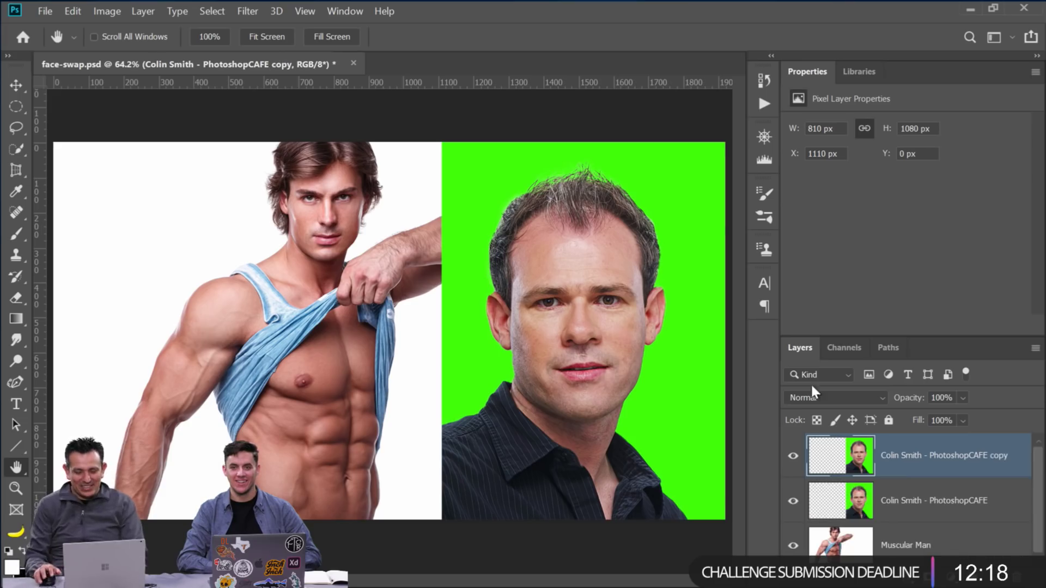
click(793, 456)
click(847, 509)
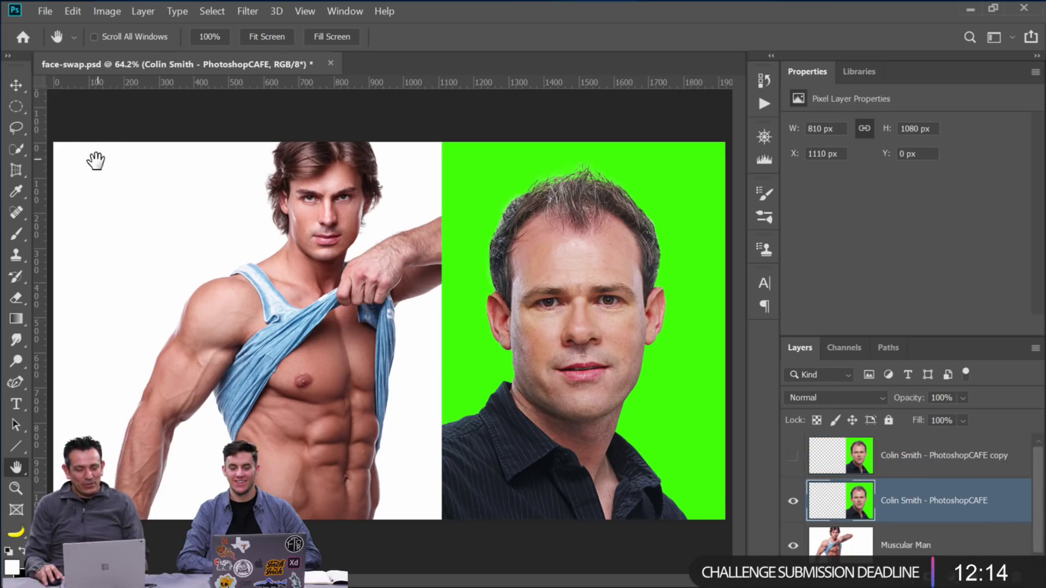
Draw a Lasso selection around the portrait's eyes, nose, mouth and lower forehead
click(15, 128)
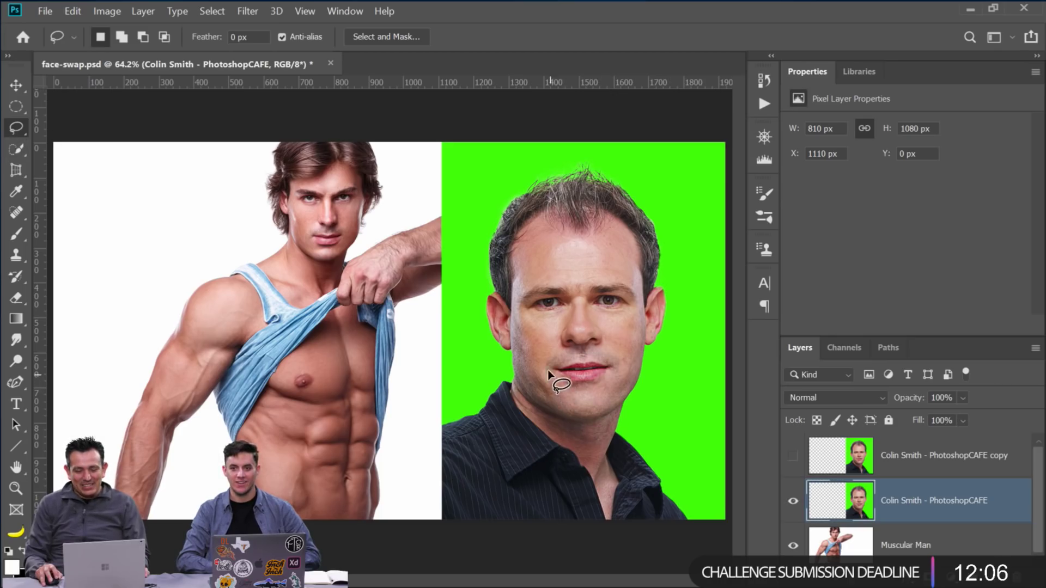
mouse_move(539, 362)
mouse_down()
mouse_move(563, 391)
mouse_move(600, 398)
mouse_up()
mouse_move(624, 358)
mouse_down()
mouse_move(639, 284)
mouse_move(589, 241)
mouse_move(574, 238)
mouse_move(531, 272)
mouse_move(515, 312)
mouse_up()
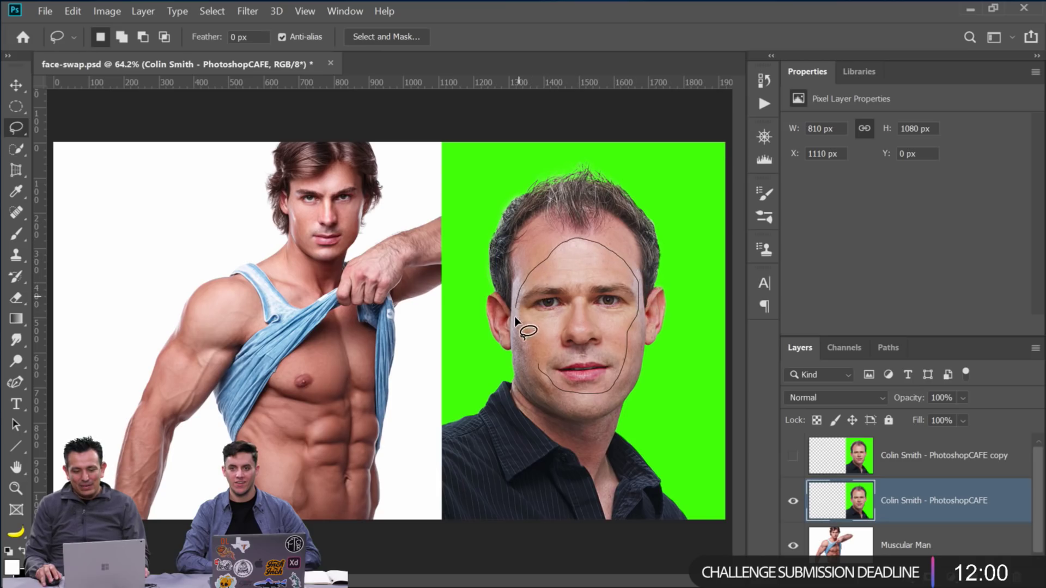
drag(522, 351, 540, 372)
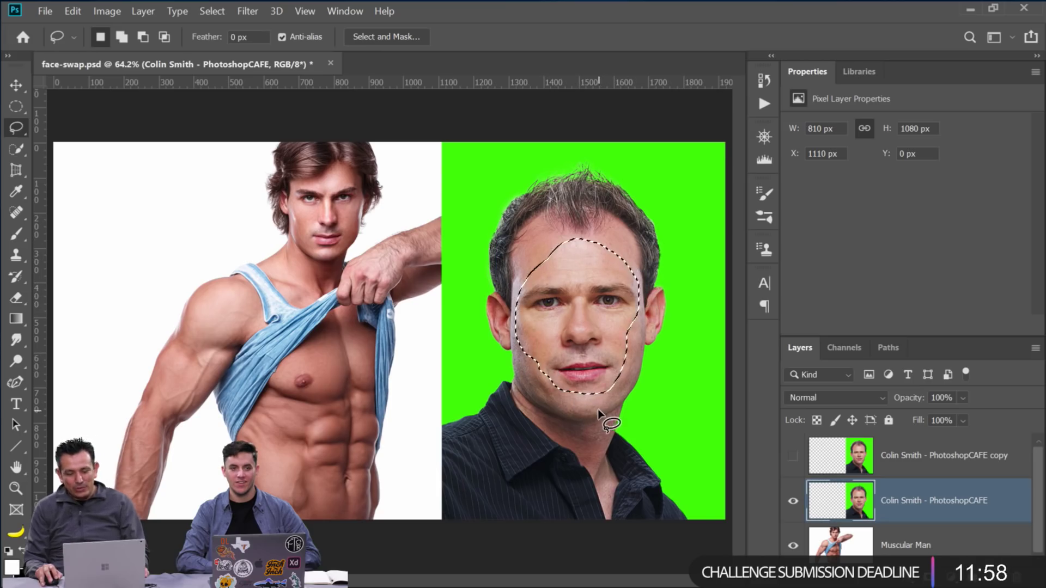
mouse_move(520, 288)
mouse_down()
mouse_move(540, 255)
mouse_move(575, 242)
mouse_up()
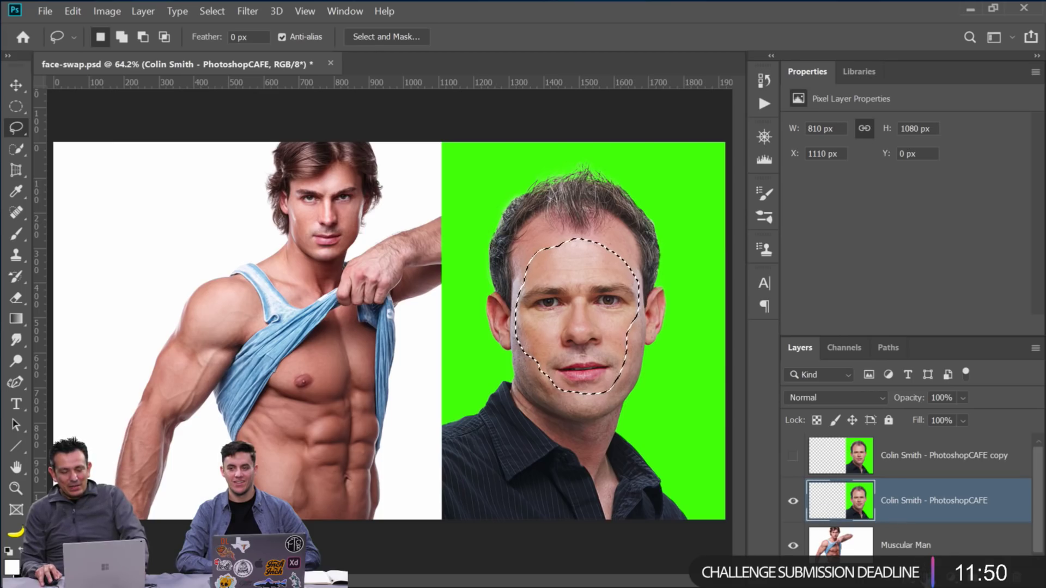
Turn the face selection into a layer mask on the portrait layer and apply the mask to its pixels
click(928, 577)
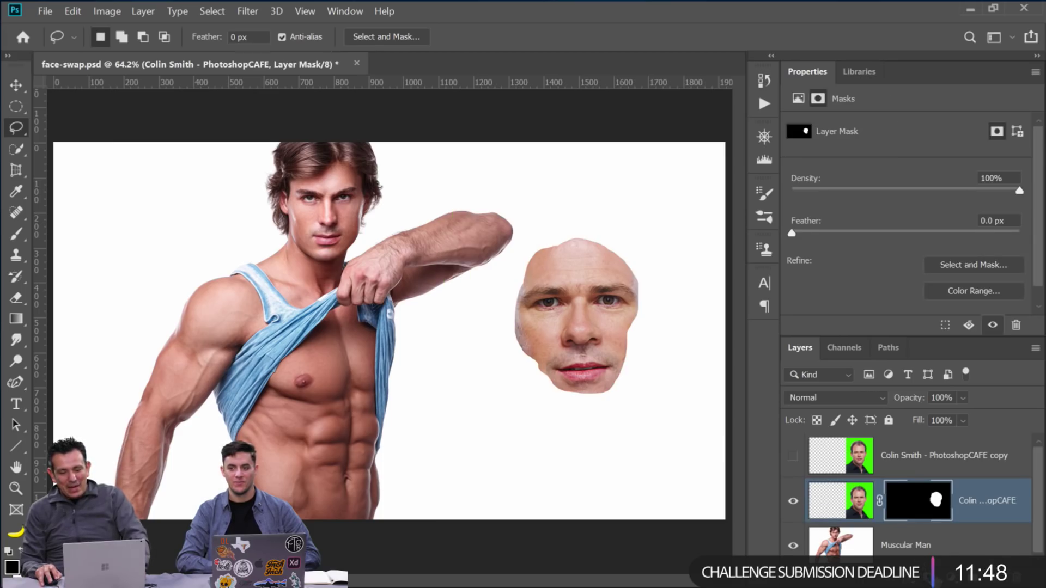
right_click(919, 510)
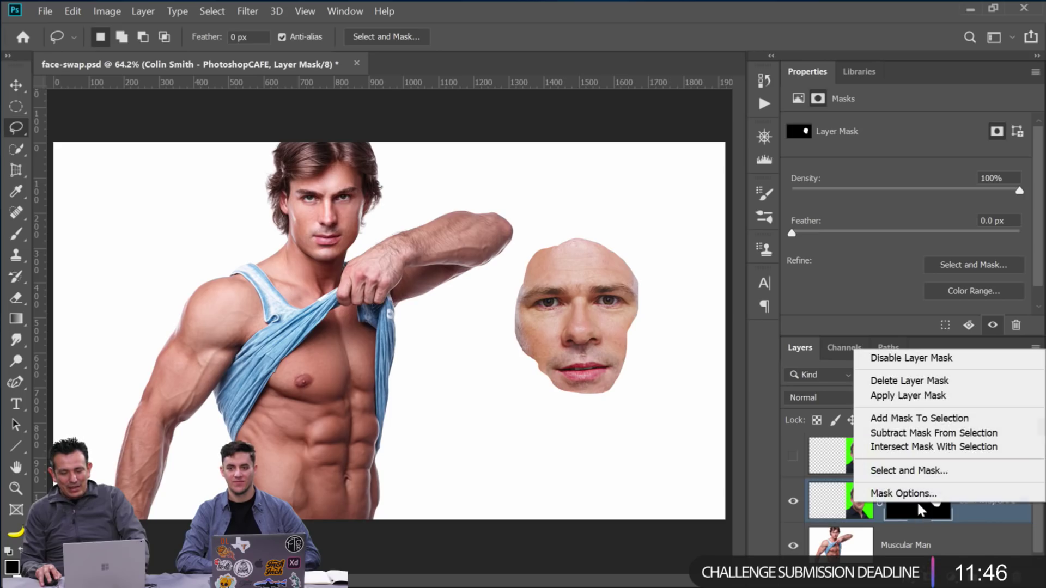
click(902, 396)
click(793, 504)
click(792, 504)
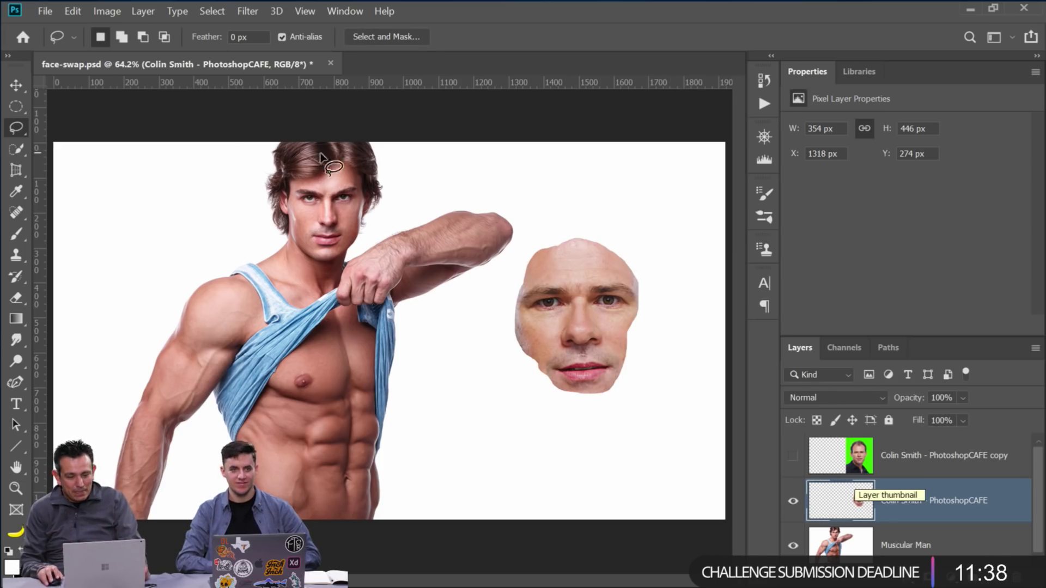
Move the cut-out face over the Muscular Man's head
key(v)
mouse_move(547, 303)
mouse_down()
mouse_move(441, 283)
mouse_move(334, 234)
mouse_move(344, 235)
mouse_up()
key(ctrl+t)
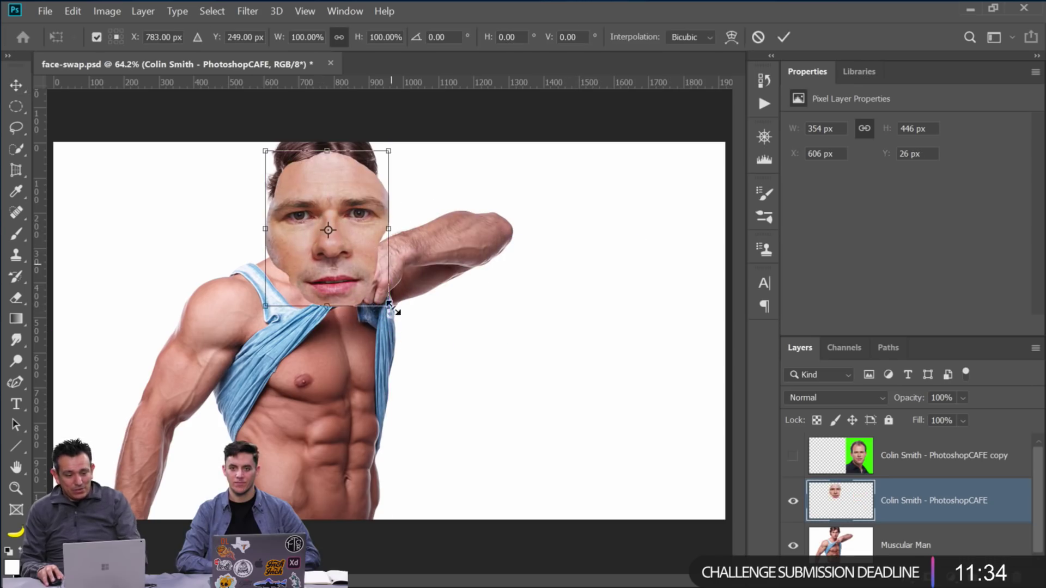
drag(387, 300, 332, 250)
key(Escape)
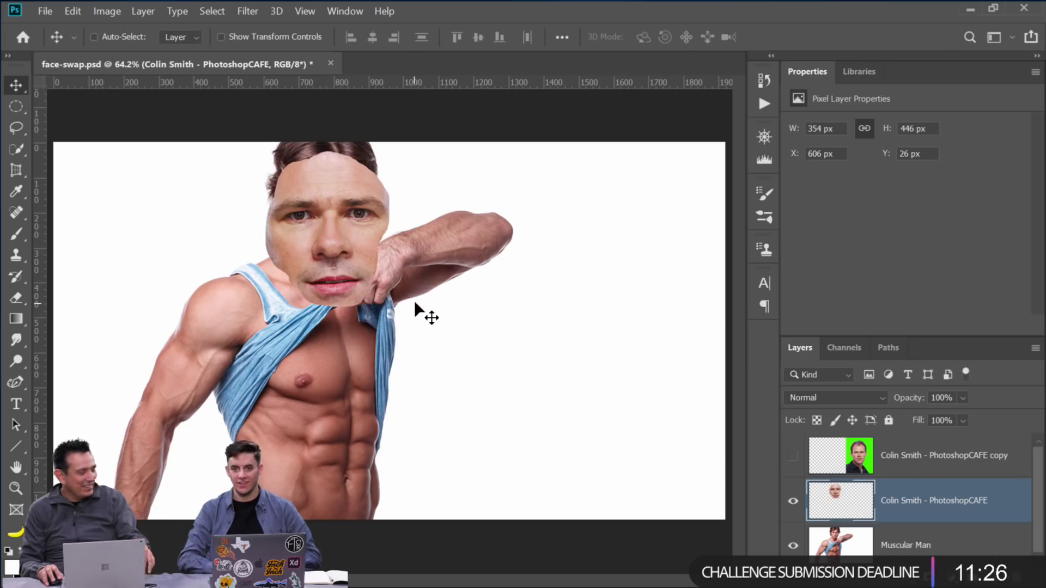
Scale the cut-out face proportionally to about 62%, lower its layer opacity to 69%, and position it over the man's face
key(ctrl+t)
drag(389, 305, 349, 256)
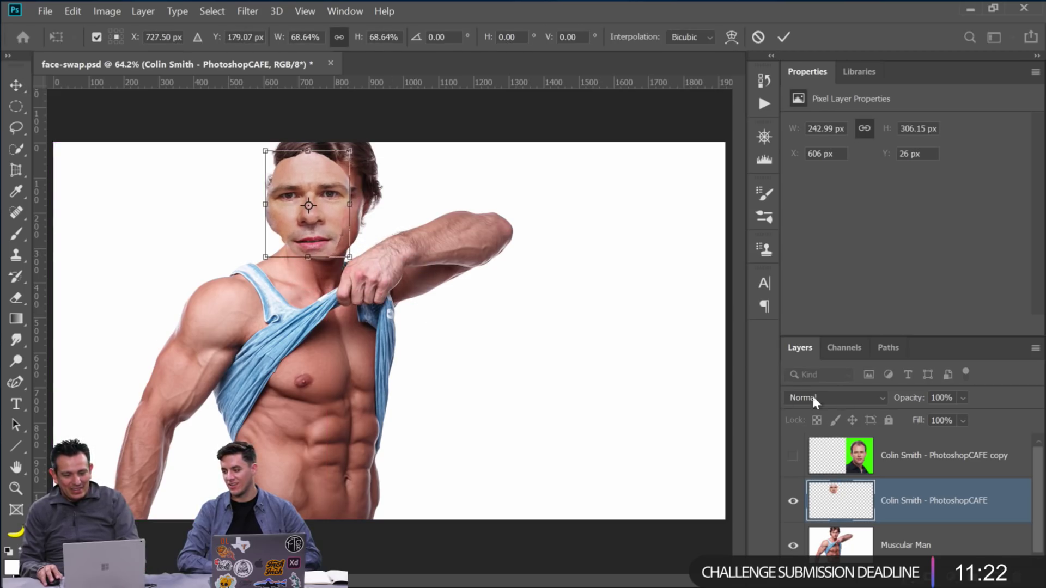
drag(897, 400, 880, 401)
drag(331, 229, 352, 229)
drag(376, 263, 364, 248)
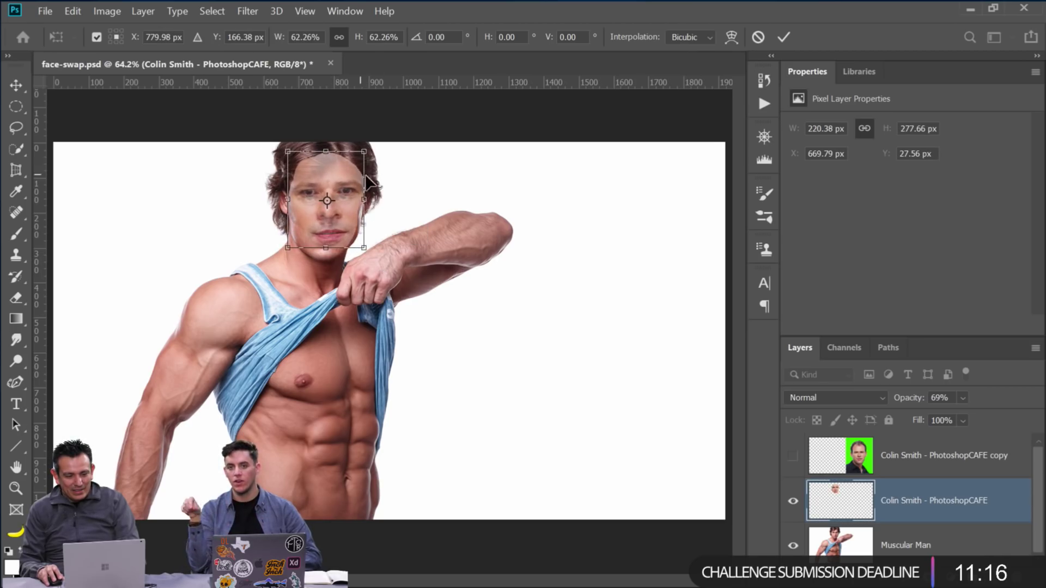
Resize the face non-proportionally to about 58% width and 56% height to match the underlying features, and apply the transform
drag(367, 150, 360, 164)
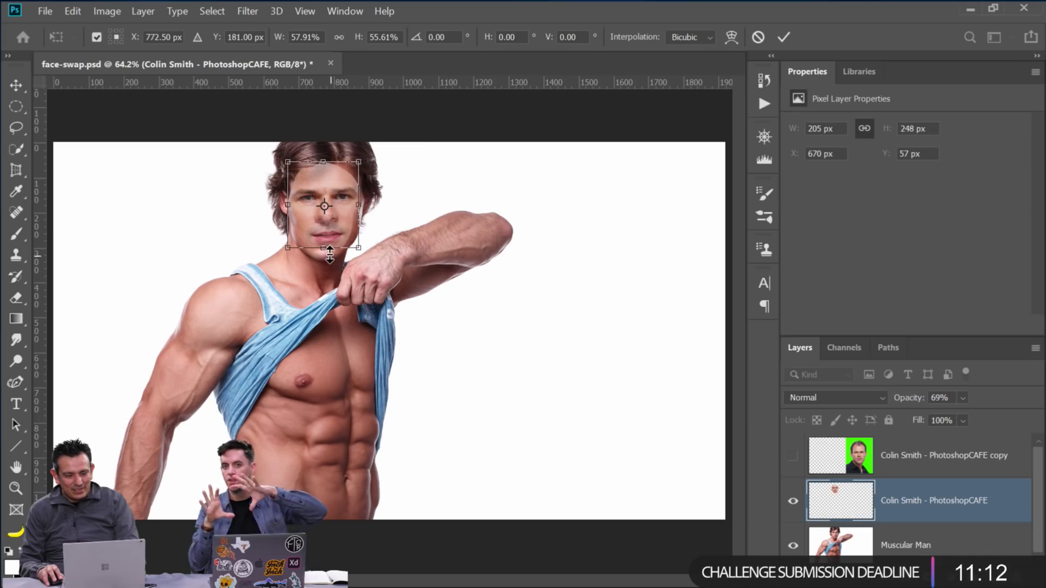
drag(325, 251, 324, 252)
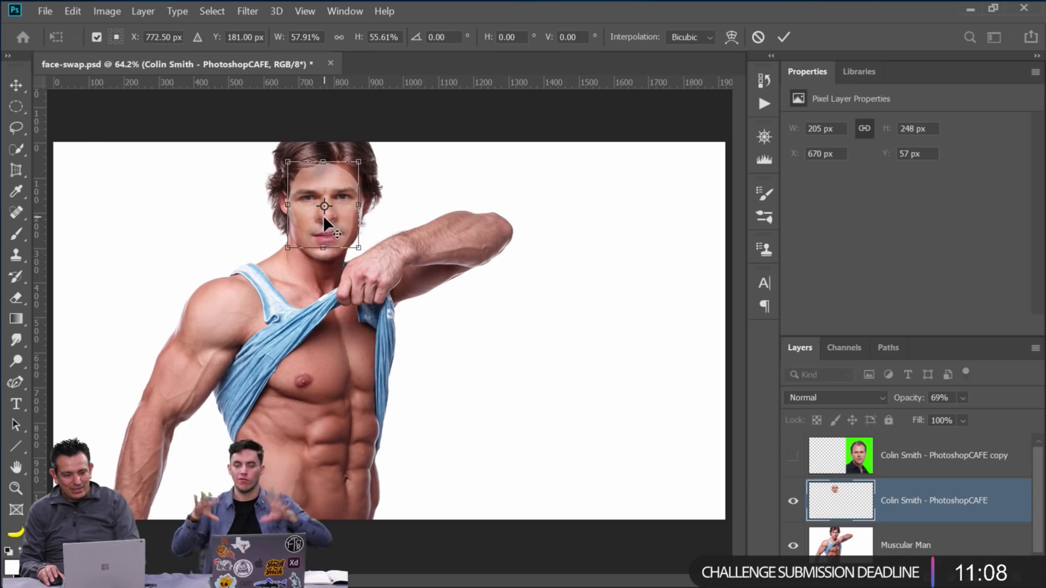
scroll(323, 215, up, 3)
scroll(322, 214, up, 2)
key(alt+space)
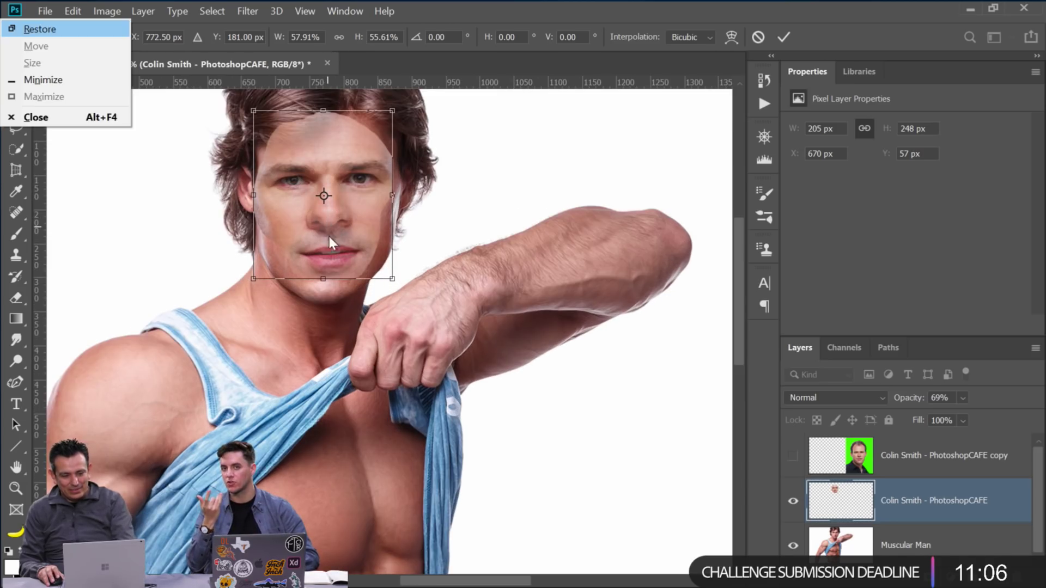
key(Return)
key(Return)
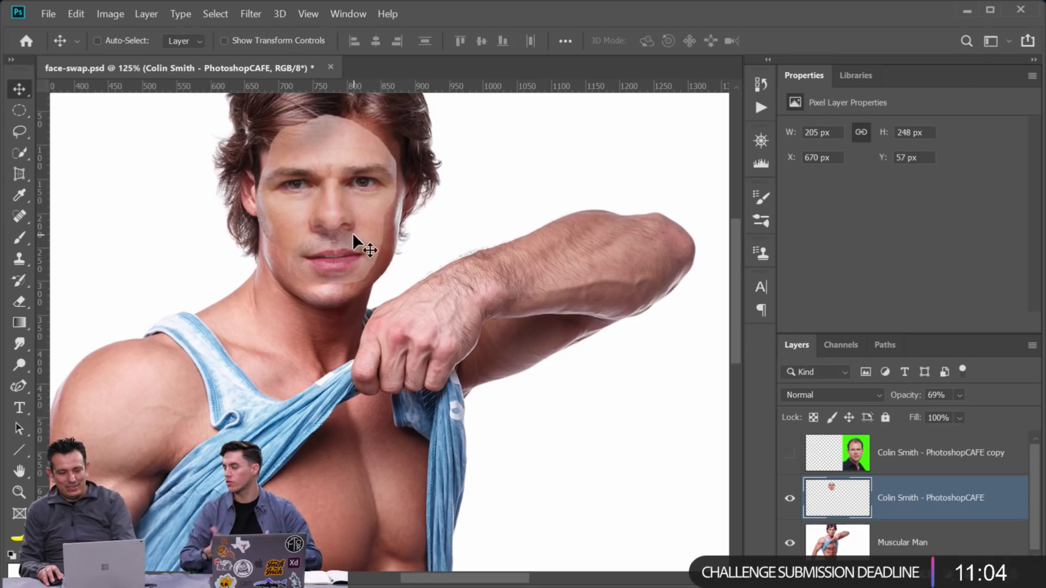
Erase the face layer's upper forehead and outer edge where they overlap the man's hair, using a 40 px Eraser
key(e)
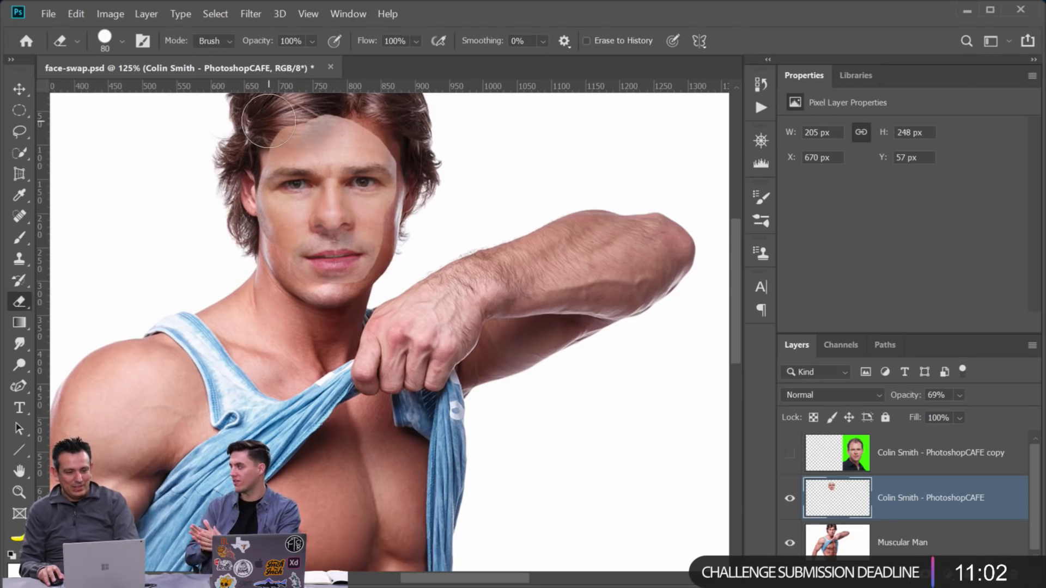
key(bracketleft)
key(bracketleft)
key(bracketleft)
key(bracketleft)
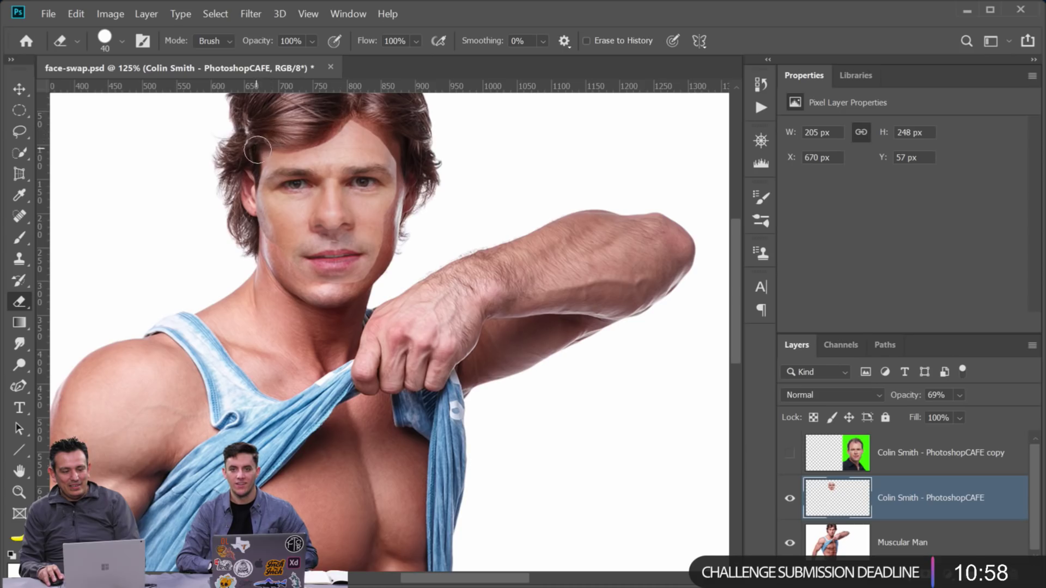
drag(322, 124, 487, 124)
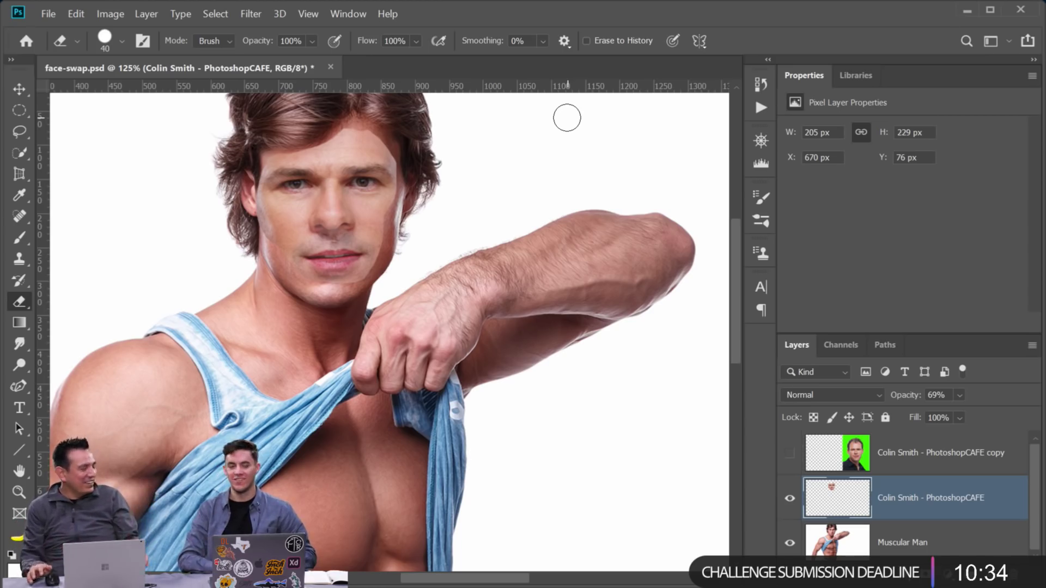
mouse_move(255, 149)
mouse_down()
mouse_move(250, 217)
mouse_move(271, 258)
mouse_up()
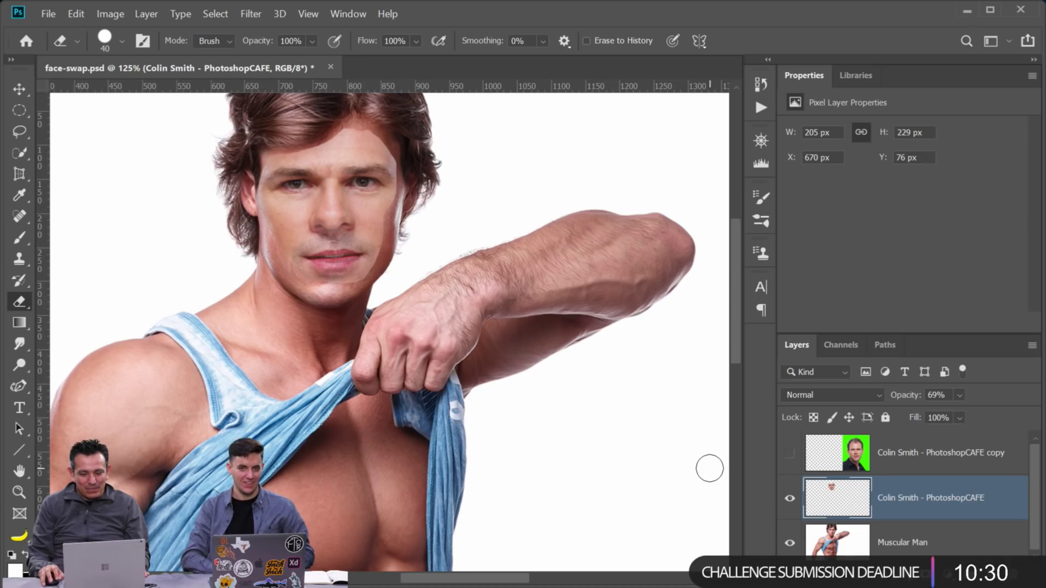
Restore the face layer's opacity to 100% and check its fit by toggling the Muscular Man layer's visibility
click(789, 543)
drag(904, 396, 1001, 413)
click(790, 545)
click(790, 544)
click(790, 545)
click(790, 545)
click(790, 545)
click(790, 543)
click(789, 544)
drag(387, 220, 387, 227)
Nudge the face layer about 6 px to the right and 2 px down with the Move tool
click(19, 89)
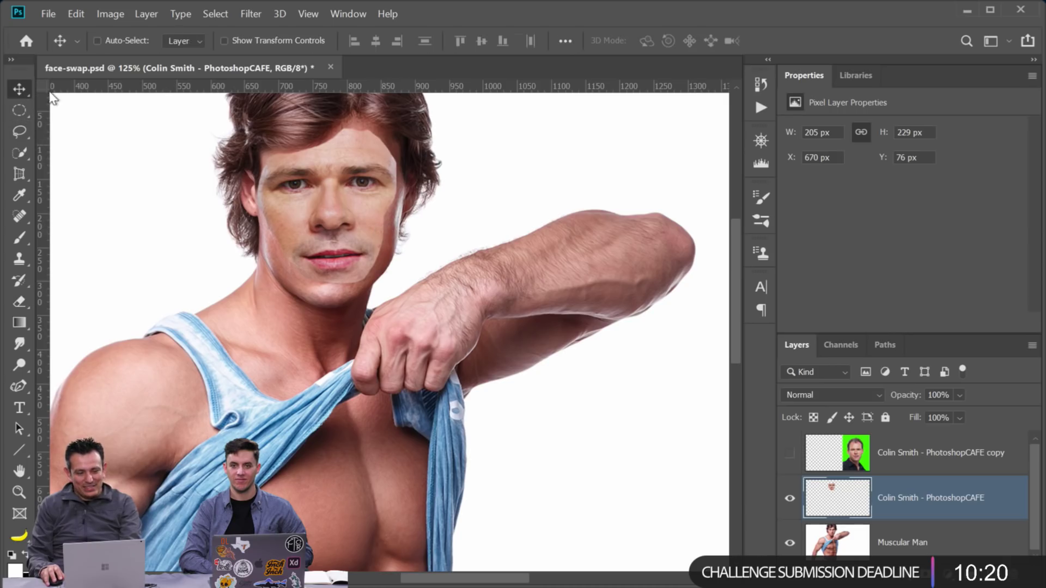
key(Right)
key(Right)
key(Right)
key(Right)
key(Right)
key(Right)
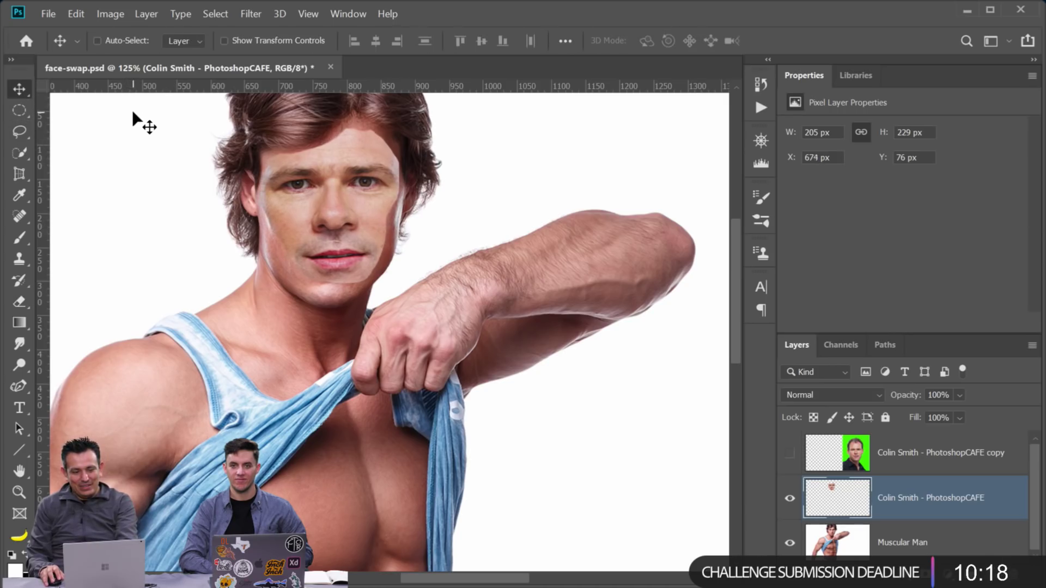
key(Down)
key(Down)
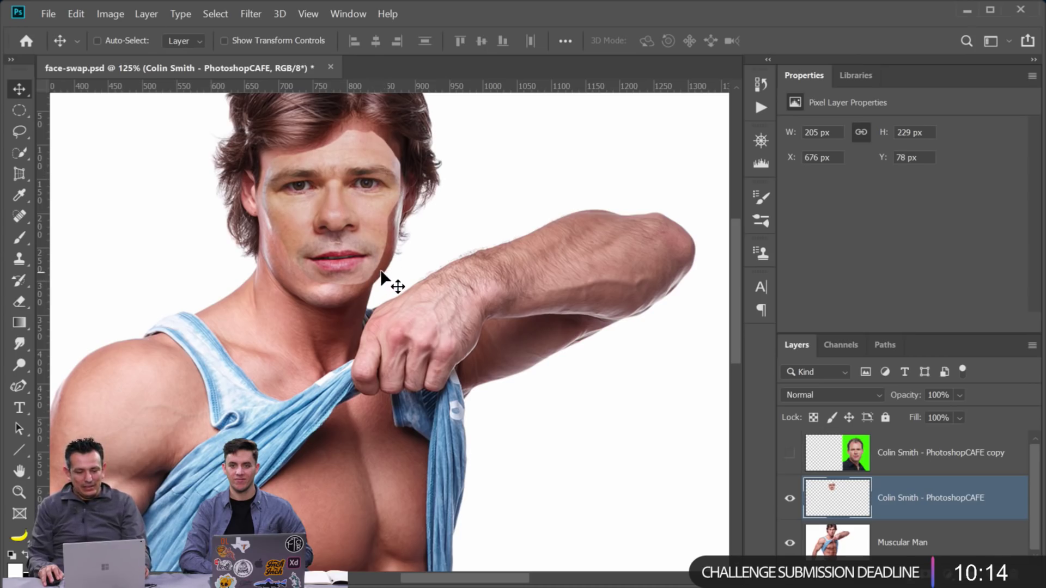
Warp the face layer, pulling the lower jaw beside the mouth slightly inward to follow the man's jawline, and apply it
right_click(345, 205)
key(Escape)
key(ctrl)
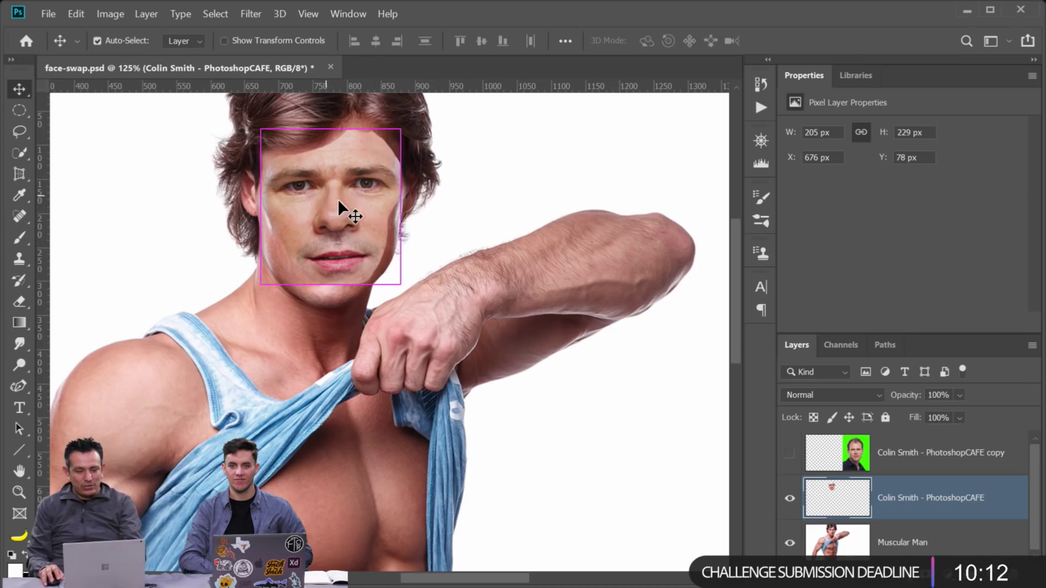
key(ctrl+t)
right_click(338, 200)
click(360, 302)
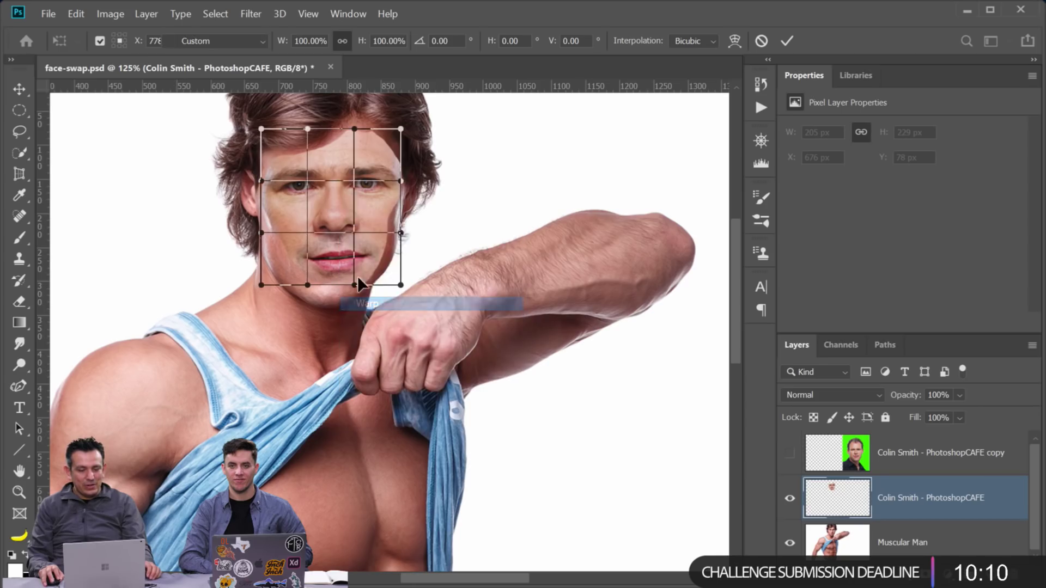
drag(380, 280, 373, 281)
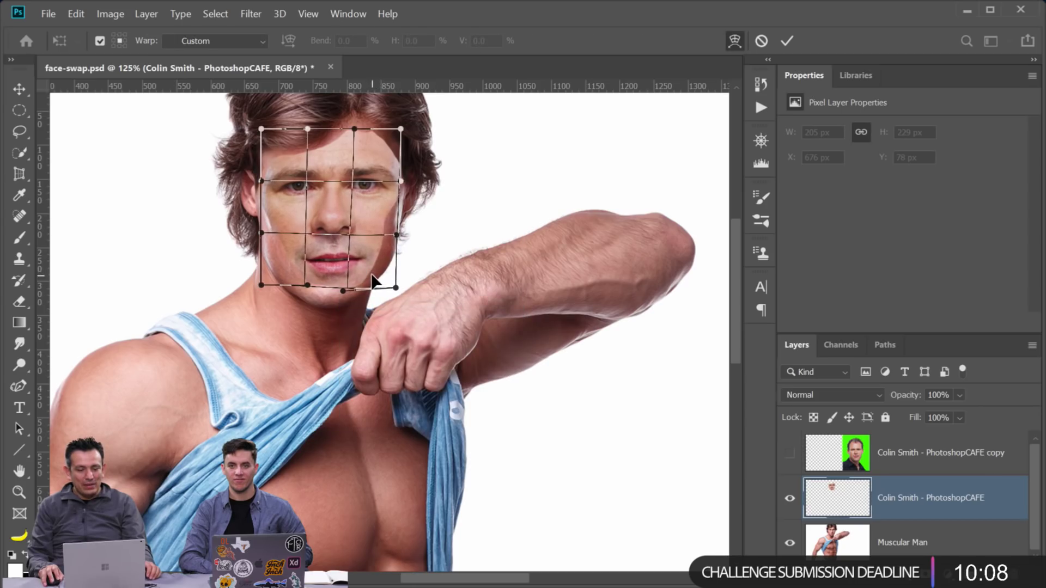
key(Return)
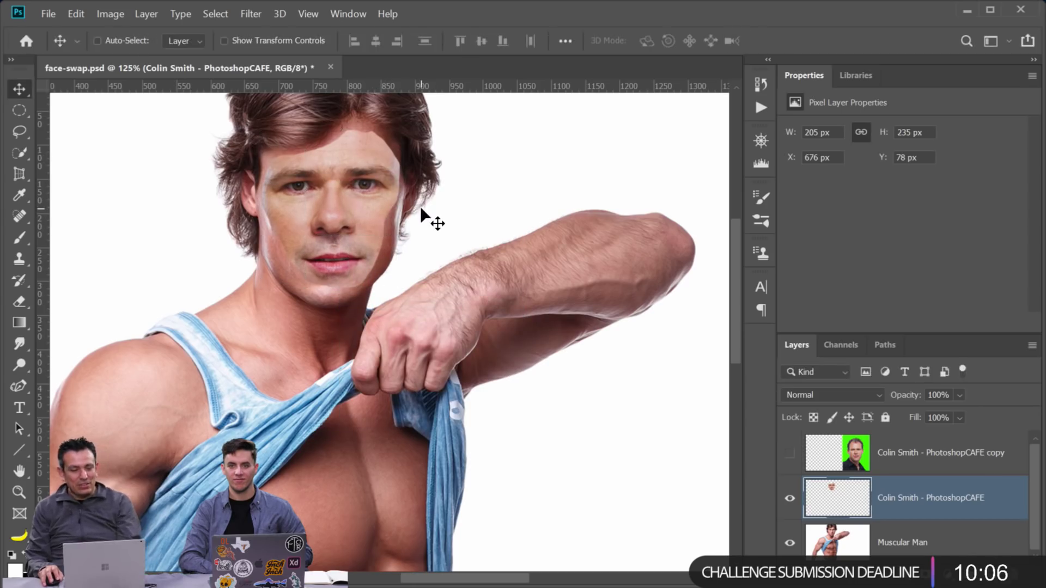
Load the face layer's pixels as a selection and contract the selection by 5 pixels
ctrl+click(837, 496)
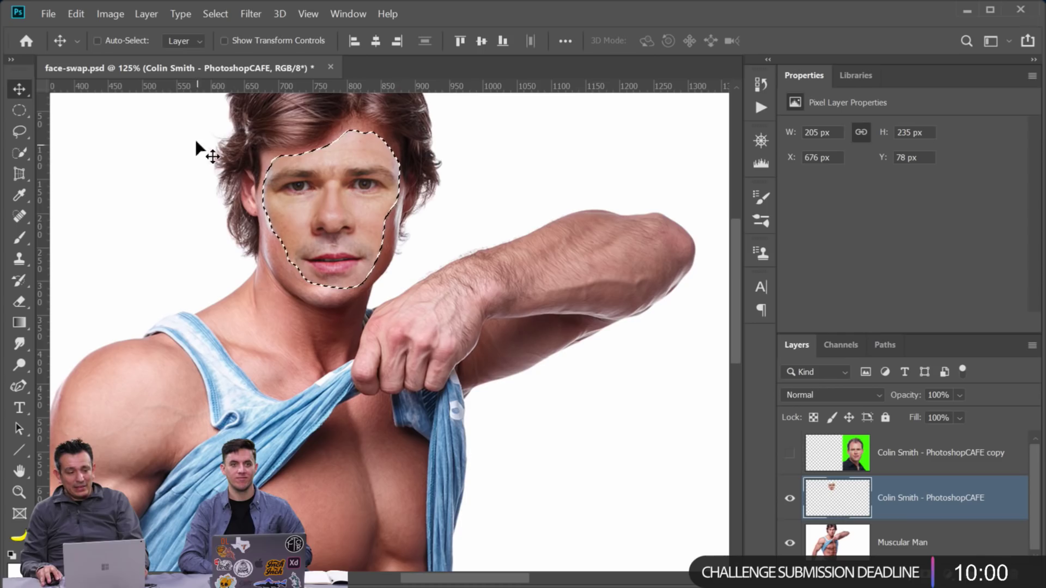
click(214, 16)
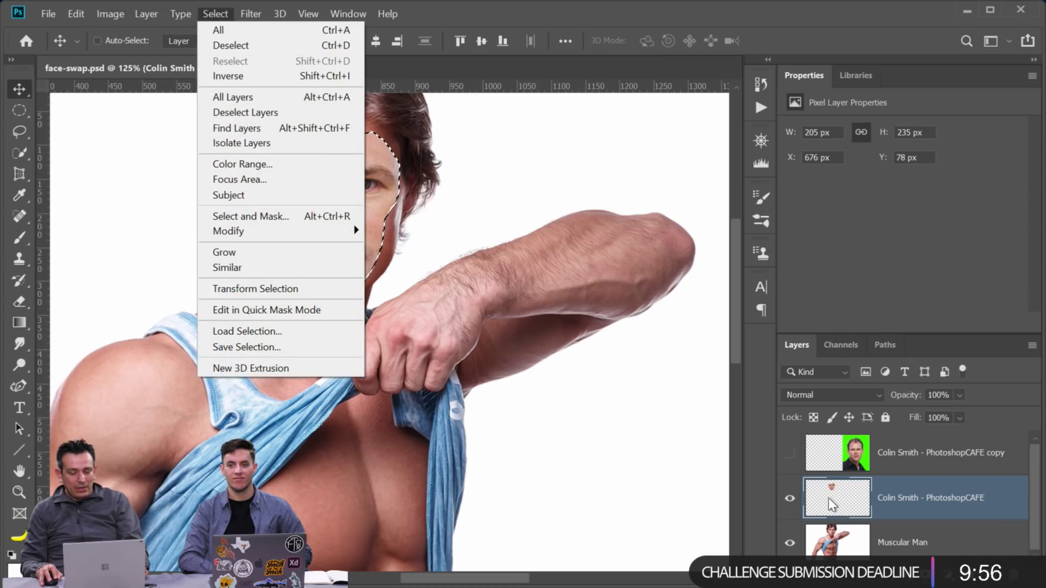
mouse_move(302, 231)
click(436, 278)
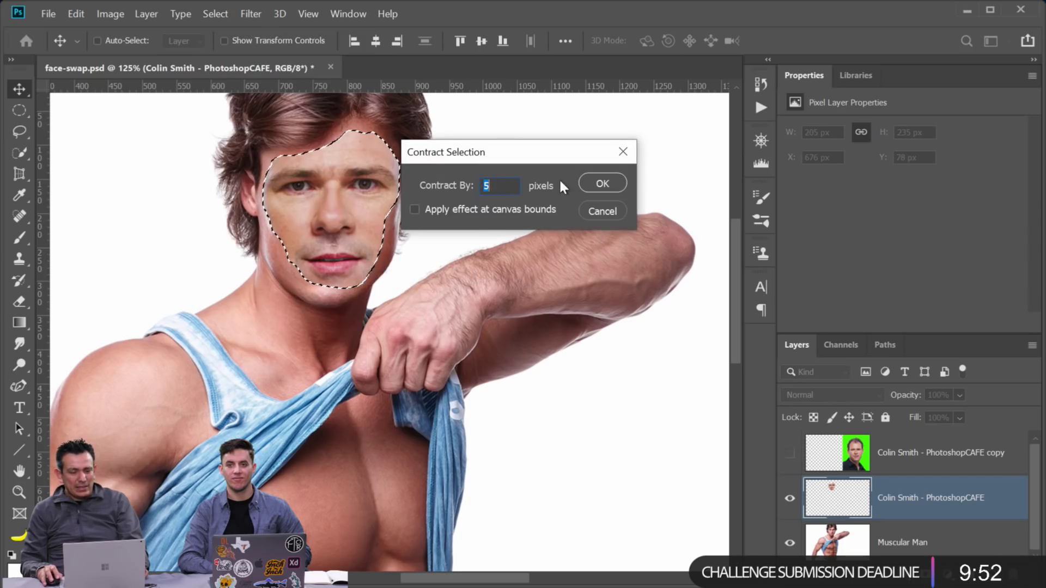
click(603, 181)
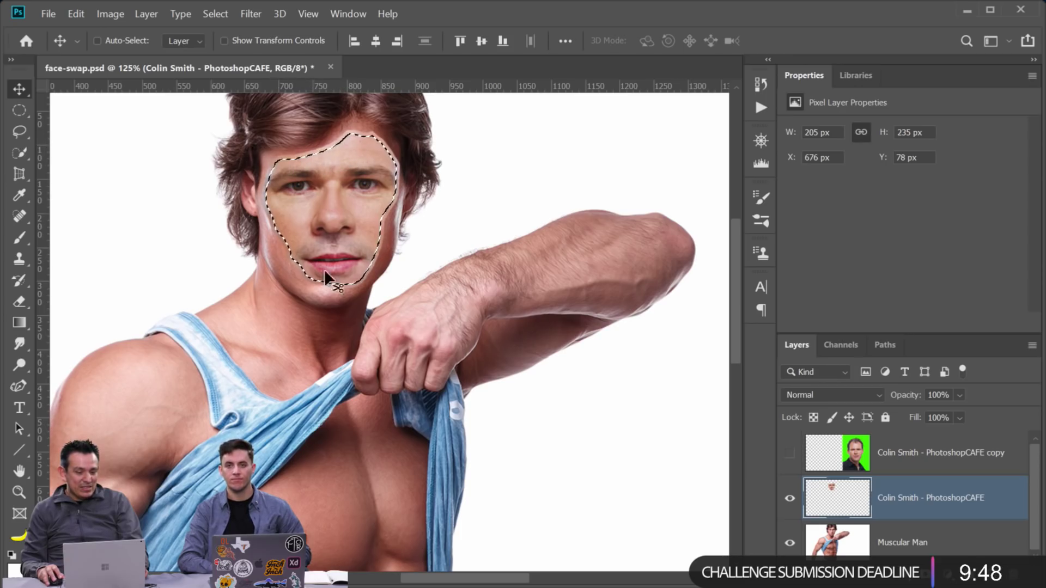
Duplicate the Muscular Man layer with the original hidden, and clear the selected face area from the copy
click(869, 546)
key(ctrl+j)
scroll(882, 540, down, 1)
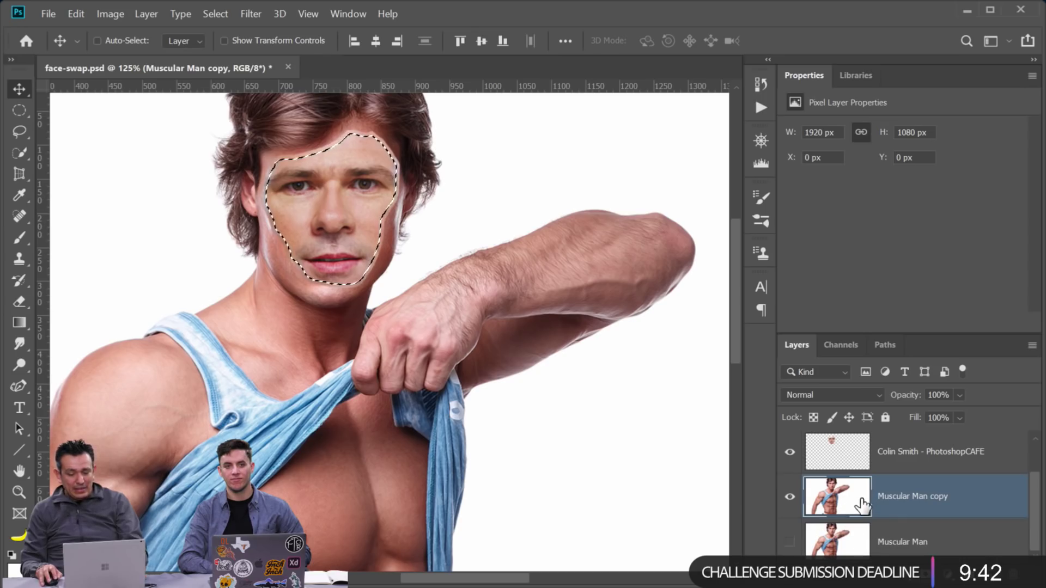
click(789, 453)
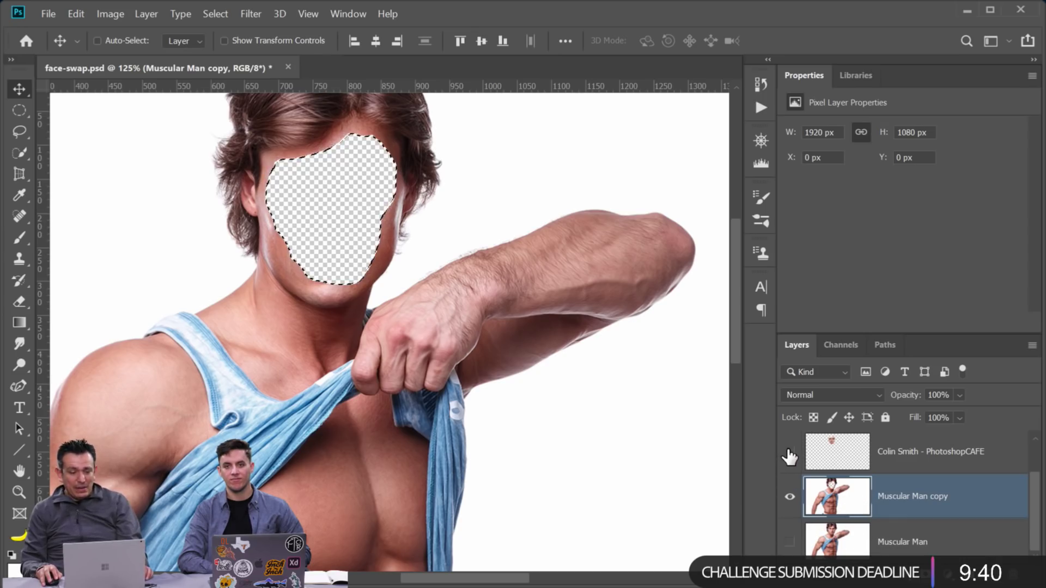
click(789, 453)
click(789, 453)
click(789, 453)
Auto-blend the face layer and Muscular Man copy using Panorama, Seamless Tones and Colors, and Content Aware Fill Transparent Areas, and deselect
shift+click(852, 463)
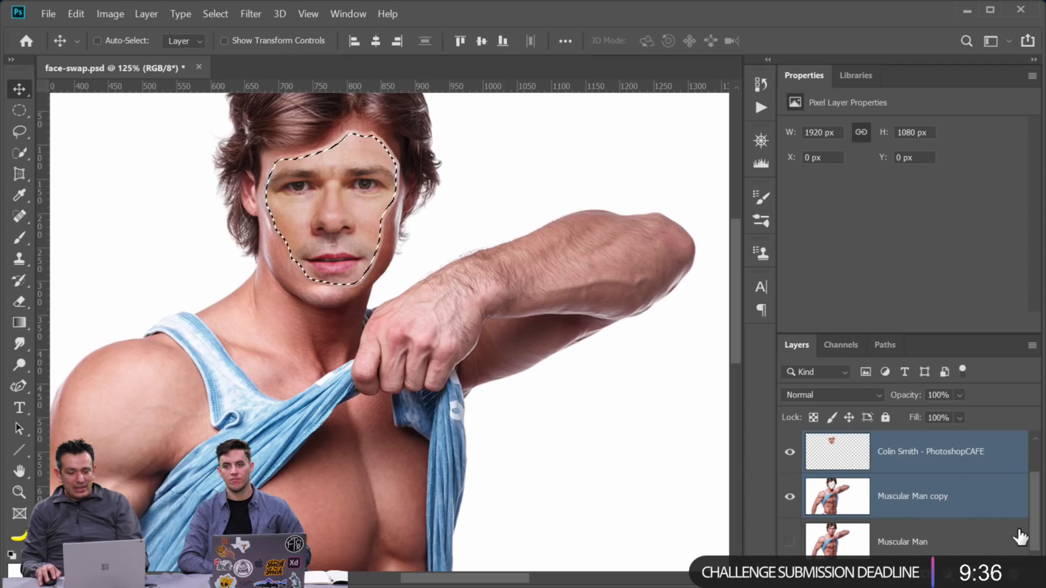
click(110, 14)
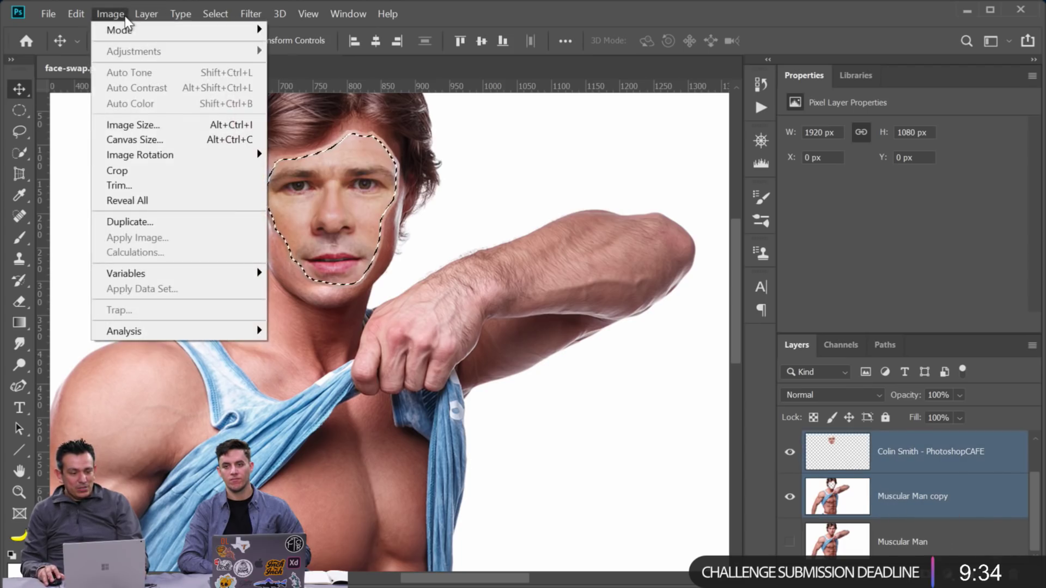
click(77, 15)
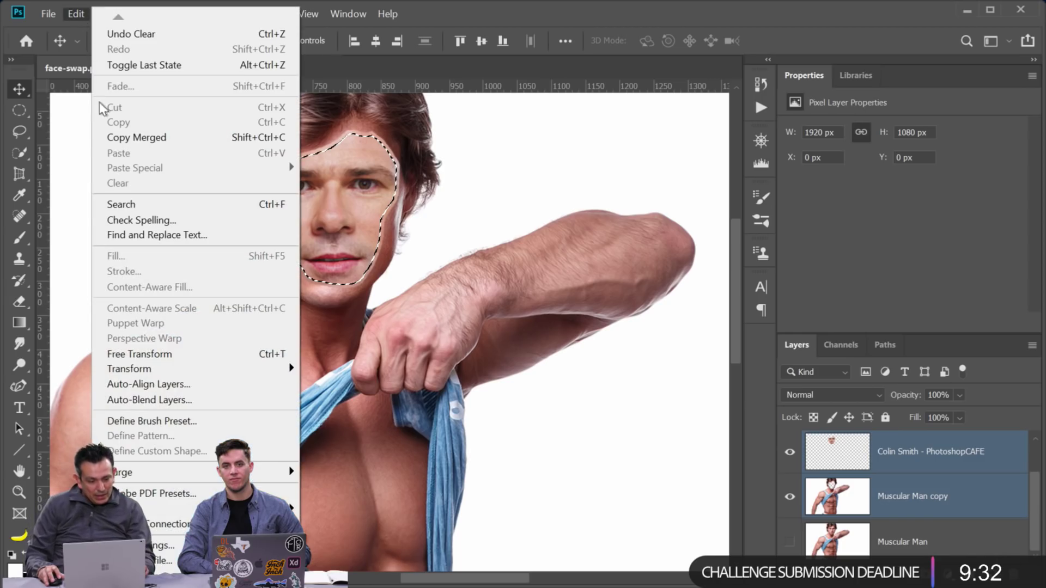
click(196, 401)
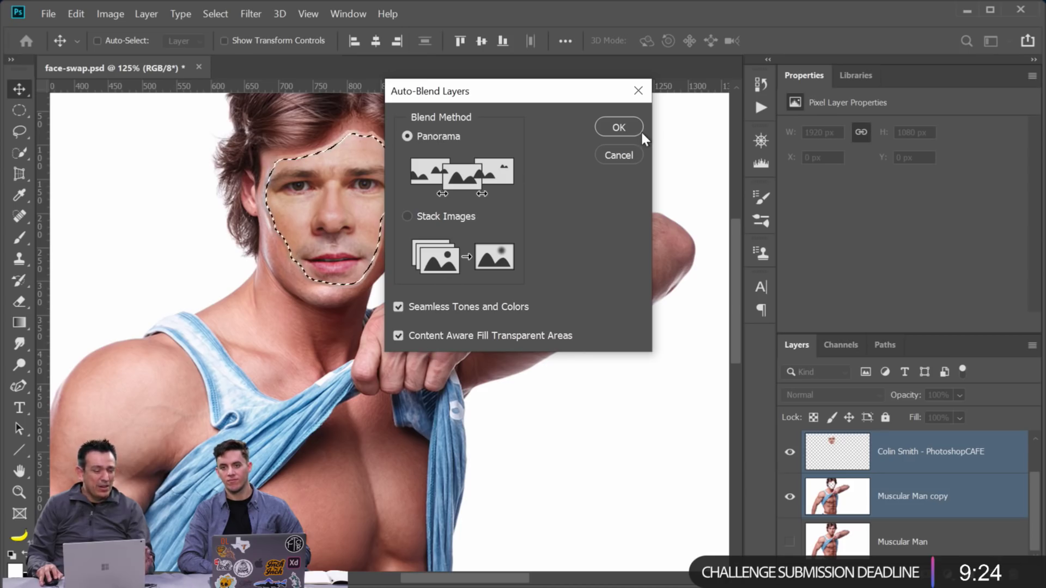
click(625, 126)
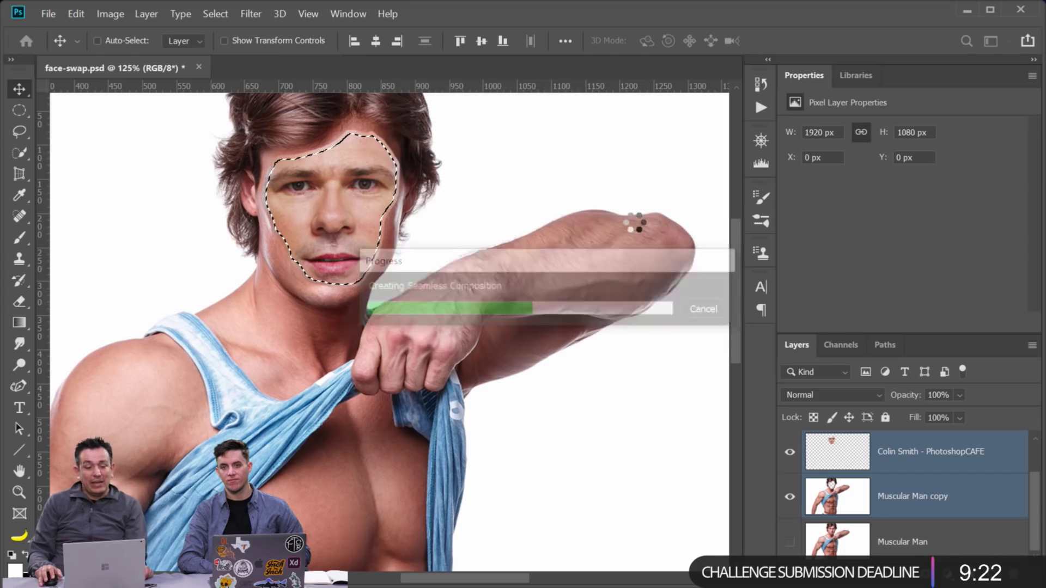
key(ctrl+d)
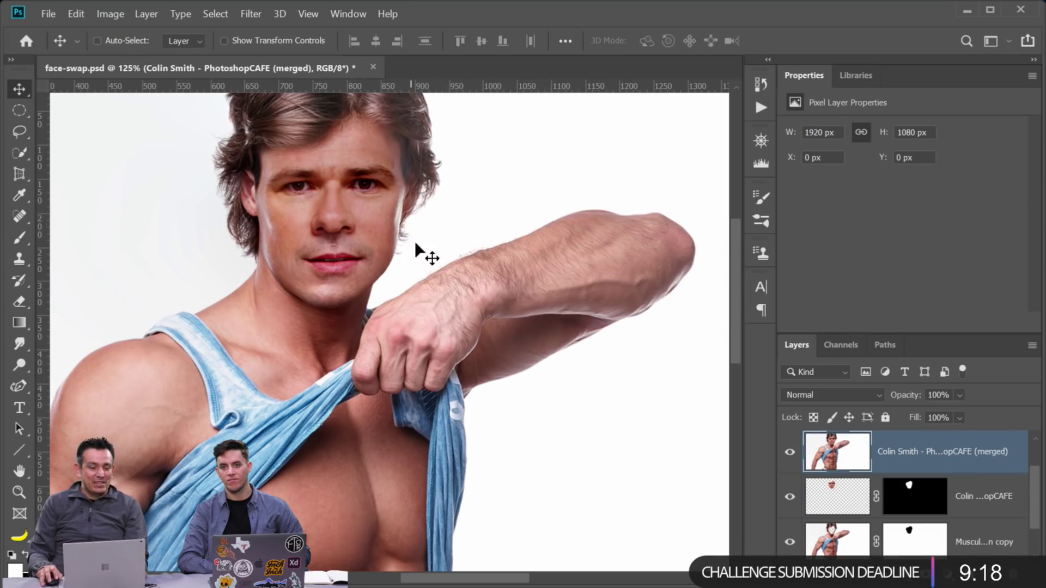
Hide the masked face layer and the masked Muscular Man copy, keeping the merged layer visible
double_click(19, 491)
right_click(559, 347)
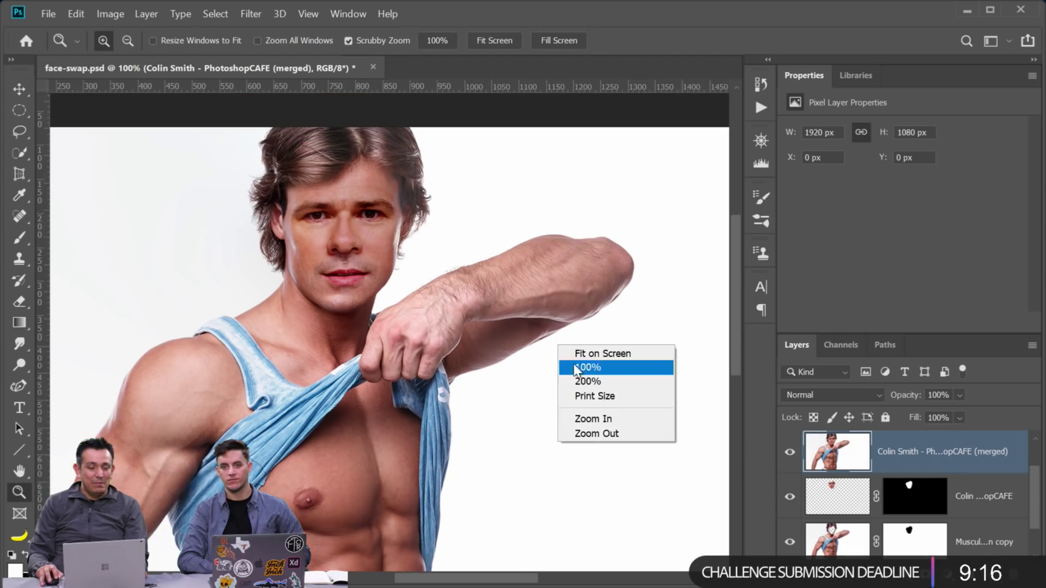
click(581, 434)
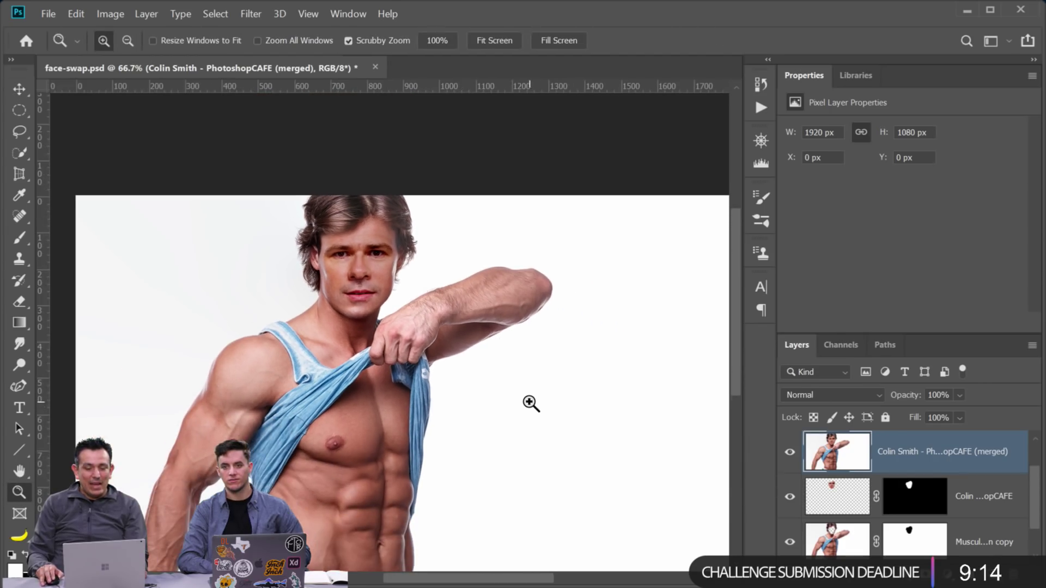
scroll(528, 401, down, 2)
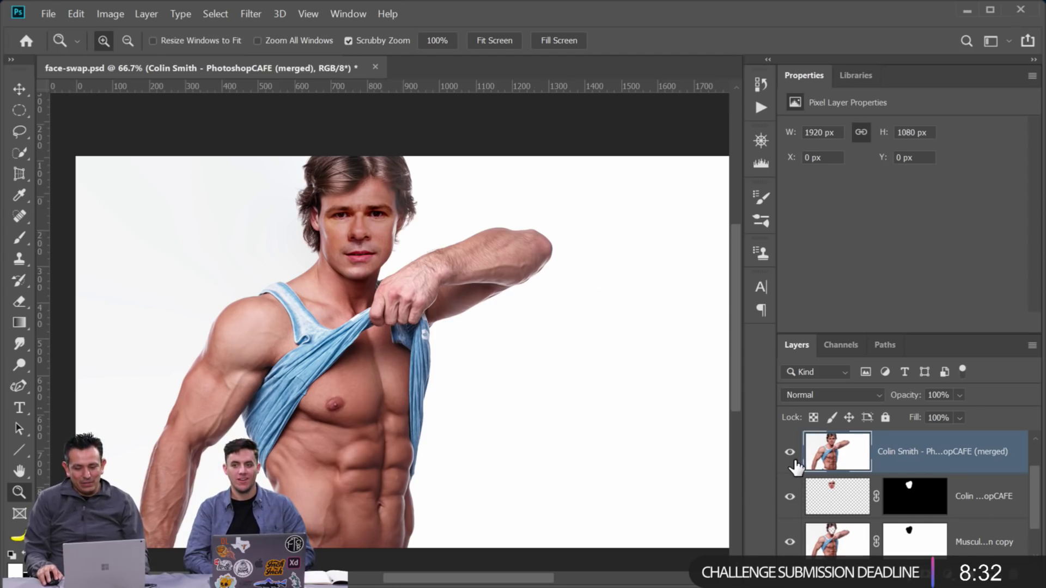
click(790, 496)
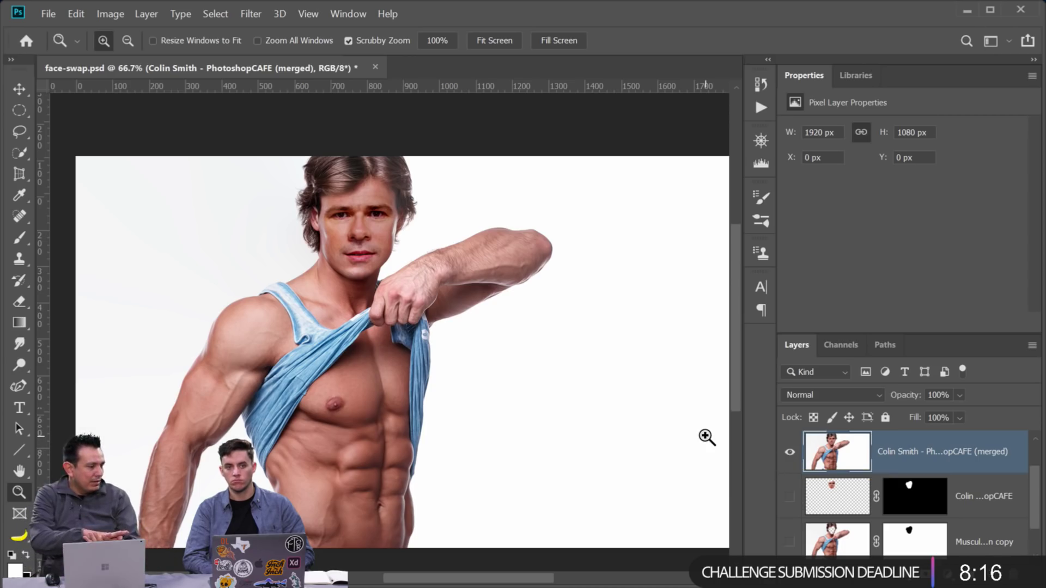
Compare the merged layer with its two masked source layers by toggling their visibility, ending with only the merged layer shown
click(790, 452)
click(789, 497)
click(790, 542)
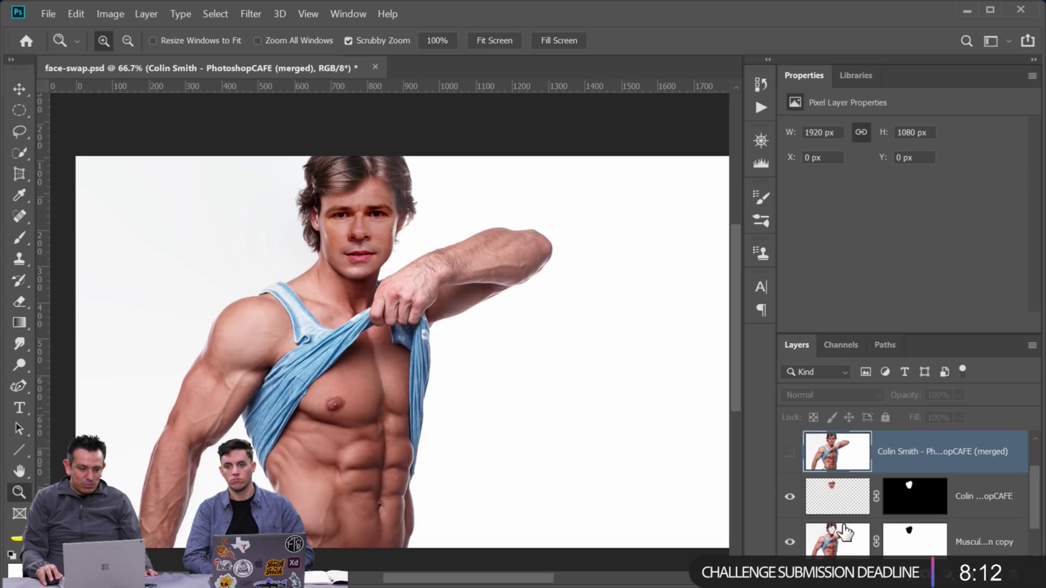
click(790, 496)
click(789, 542)
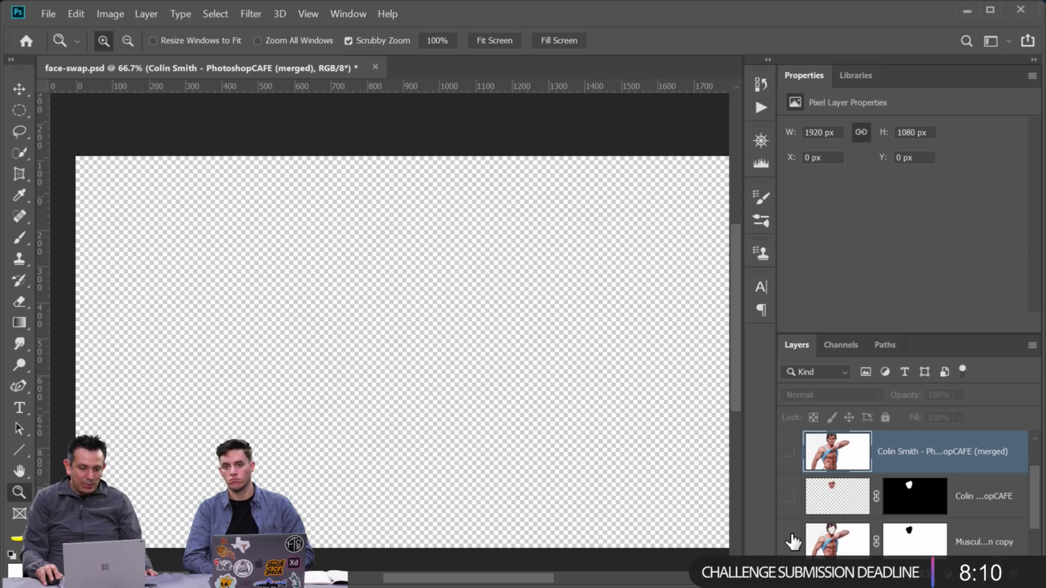
click(789, 451)
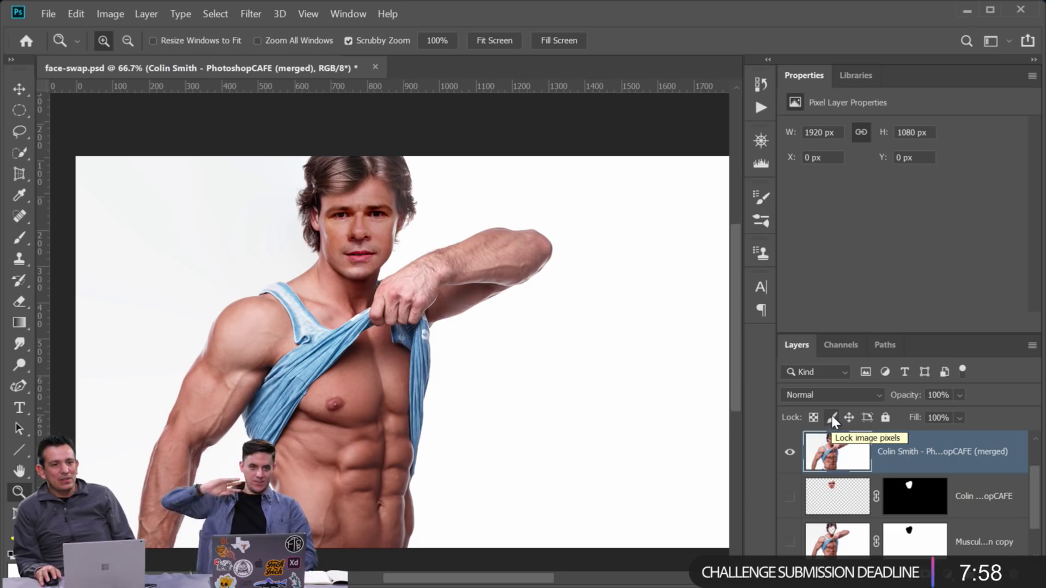
click(74, 13)
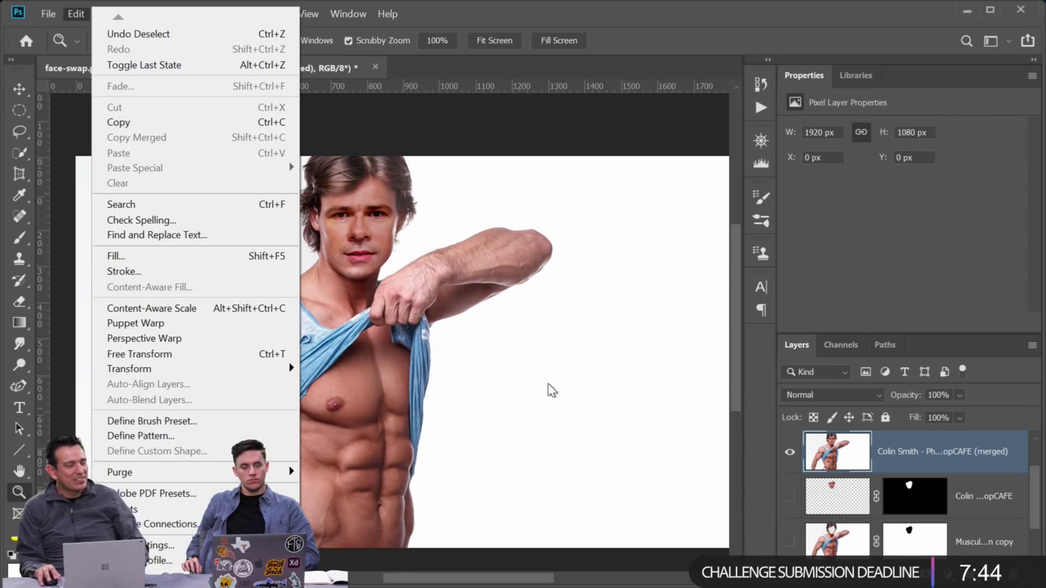
click(581, 388)
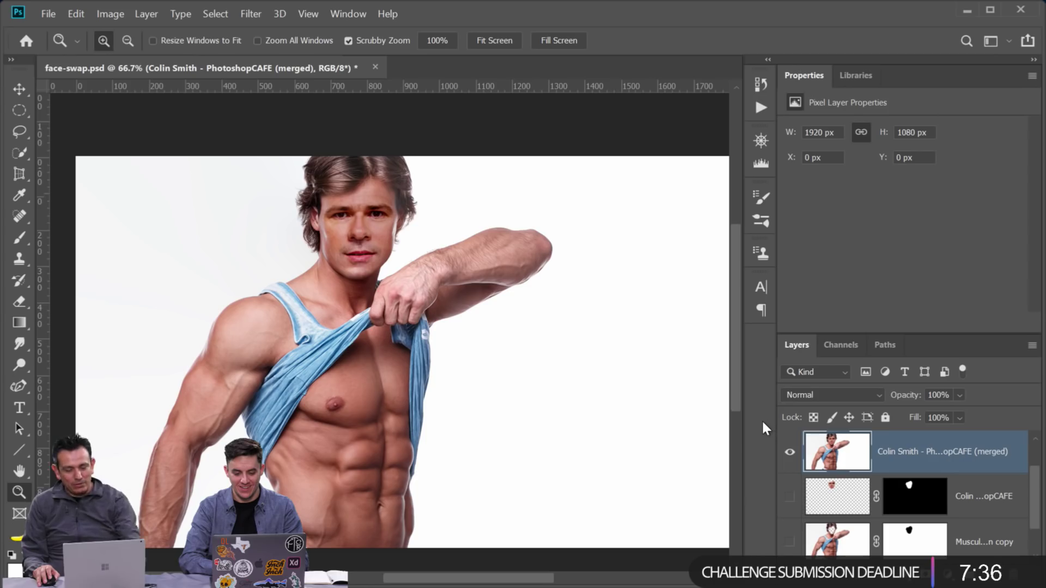
key(Delete)
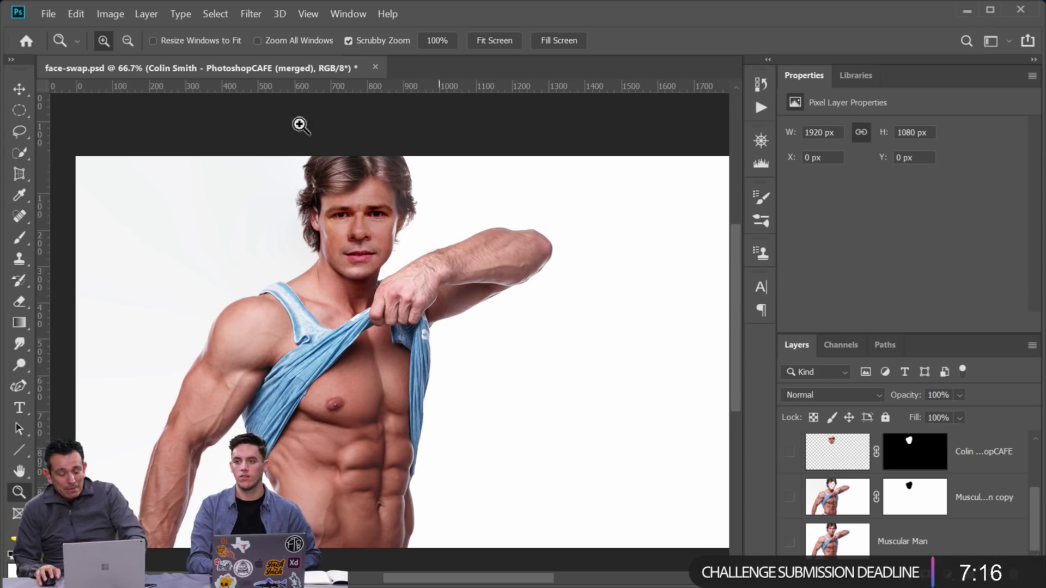
Close face-swap.psd and open perspective-warp-001.psd from the distortions folder inside Day 02
click(375, 66)
click(500, 231)
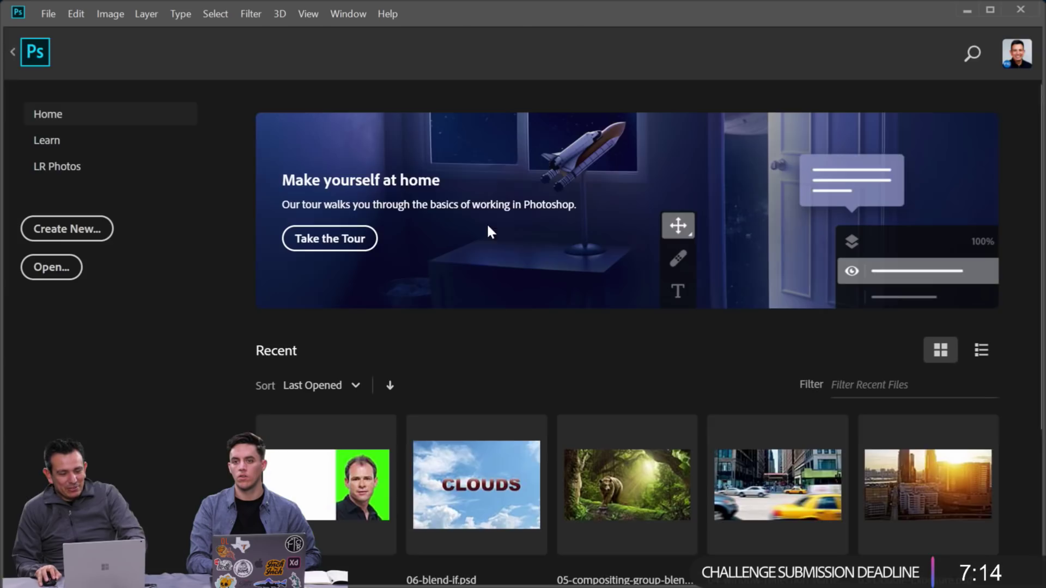
click(59, 266)
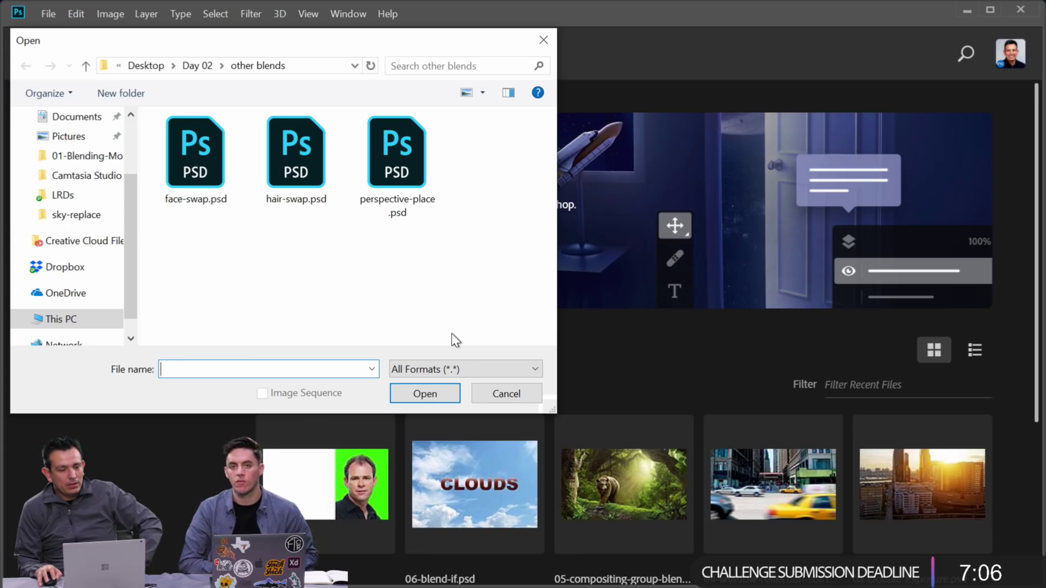
click(197, 66)
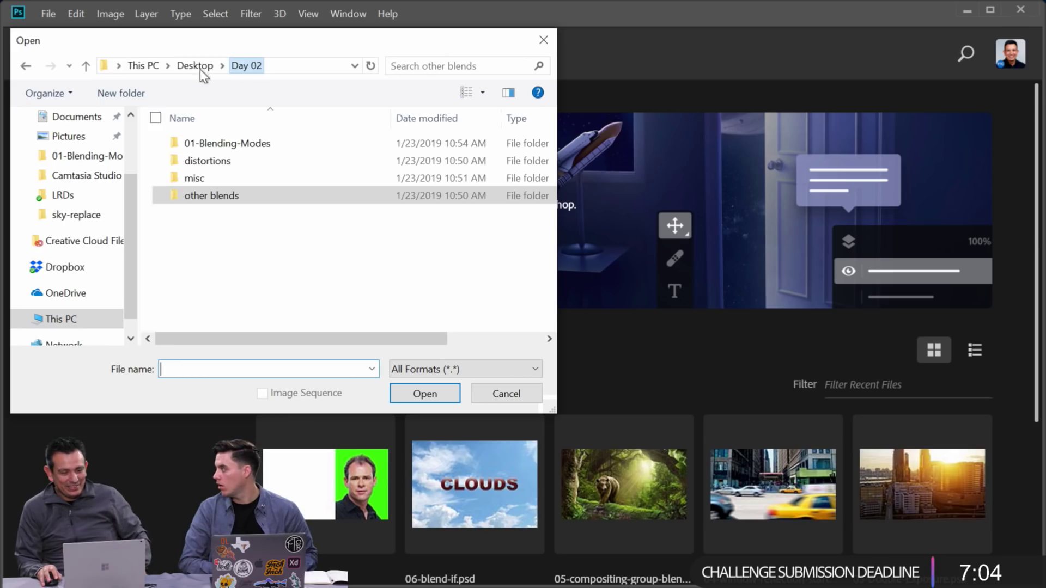
double_click(214, 176)
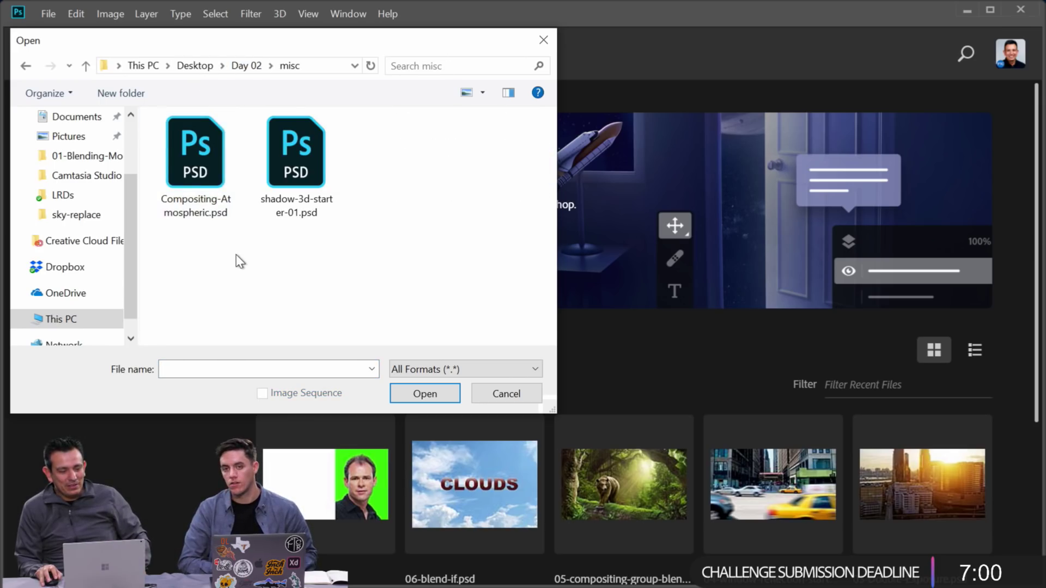
click(29, 64)
double_click(237, 162)
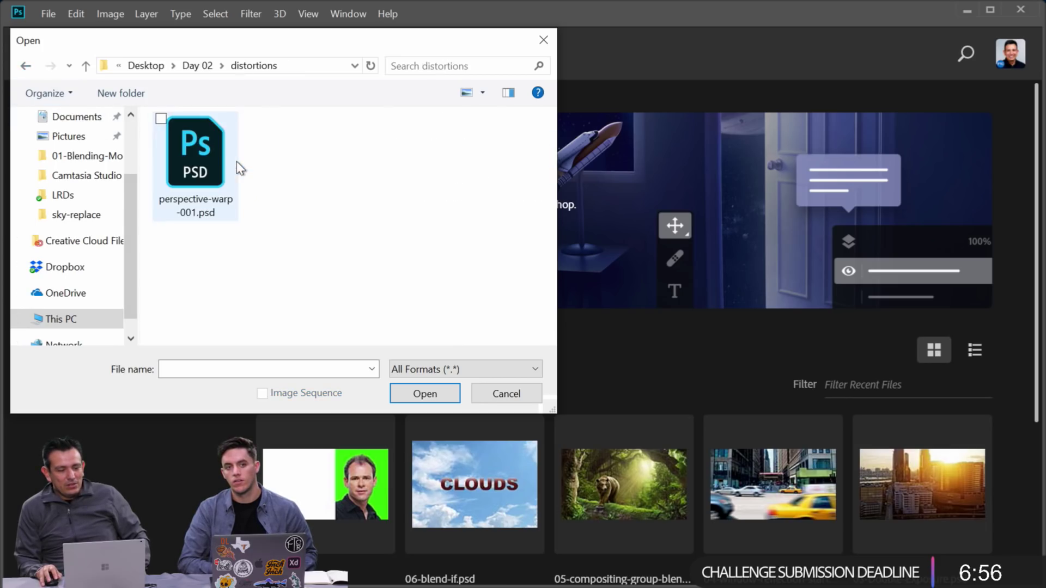
click(219, 175)
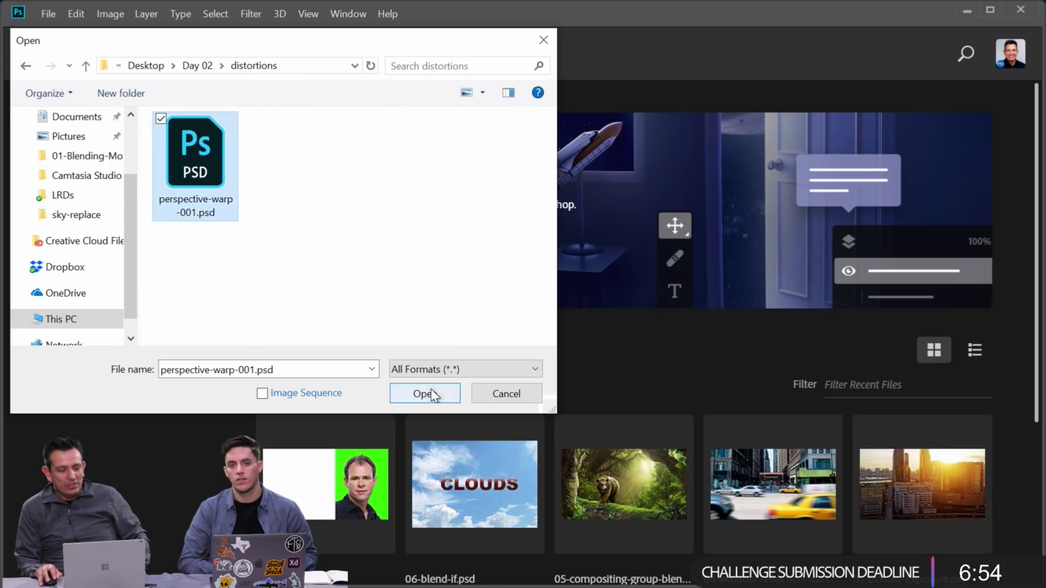
click(424, 393)
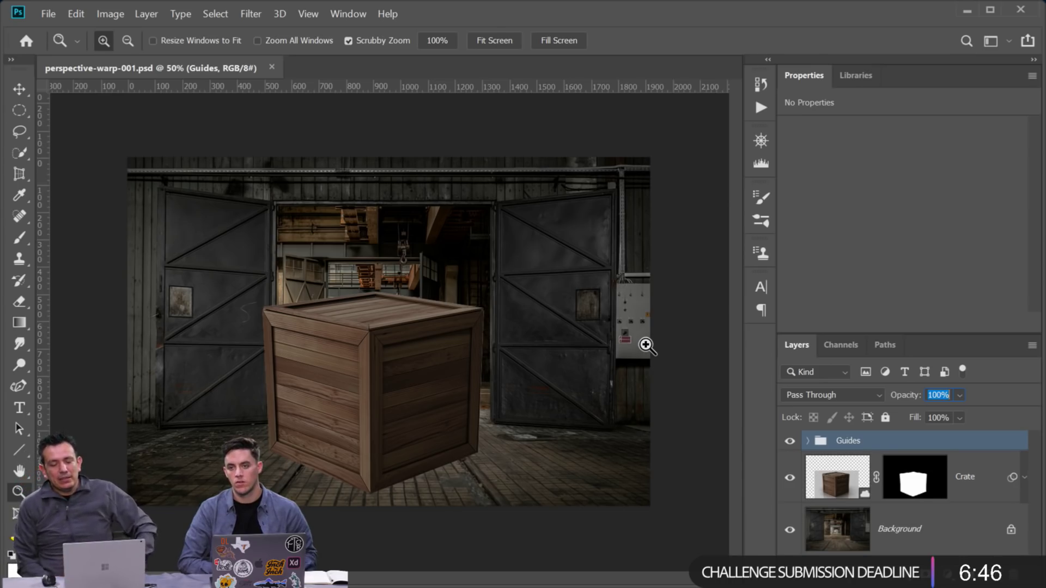
Hide the Crate layer and preview the Graphic perspective illustration in the Guides group
click(789, 478)
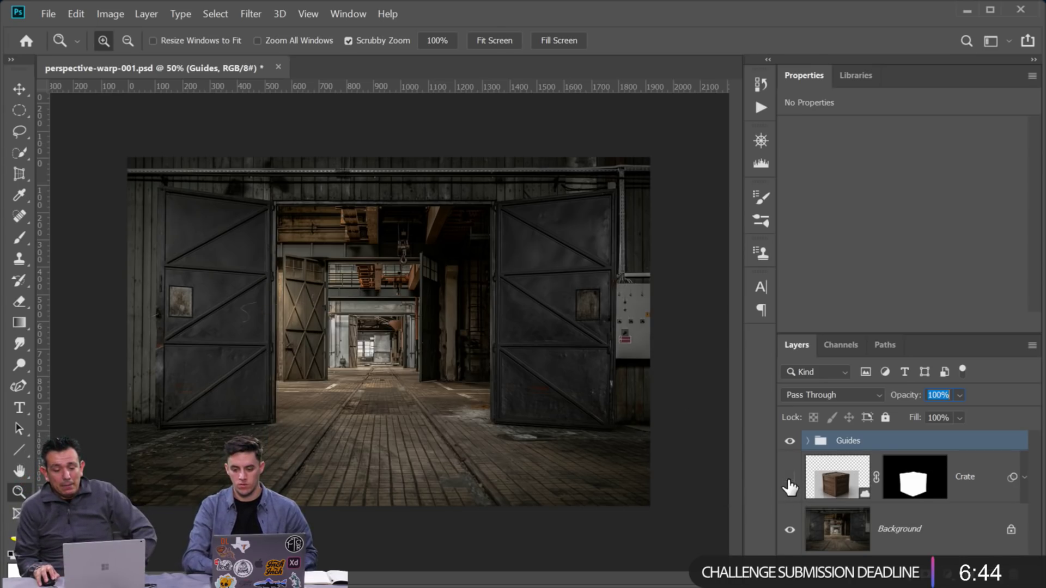
click(807, 441)
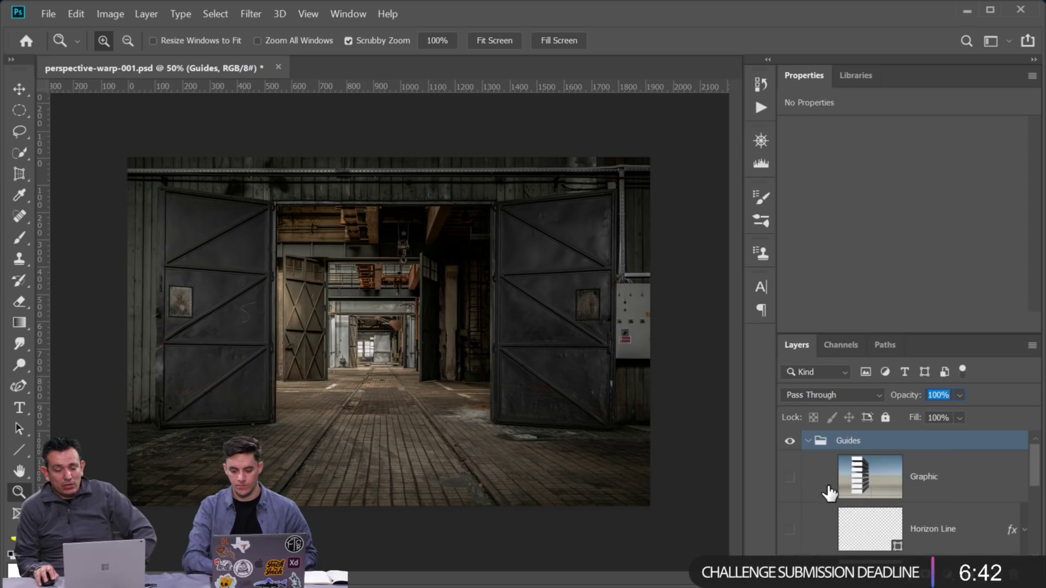
scroll(829, 492, down, 1)
scroll(826, 492, down, 1)
scroll(823, 490, up, 2)
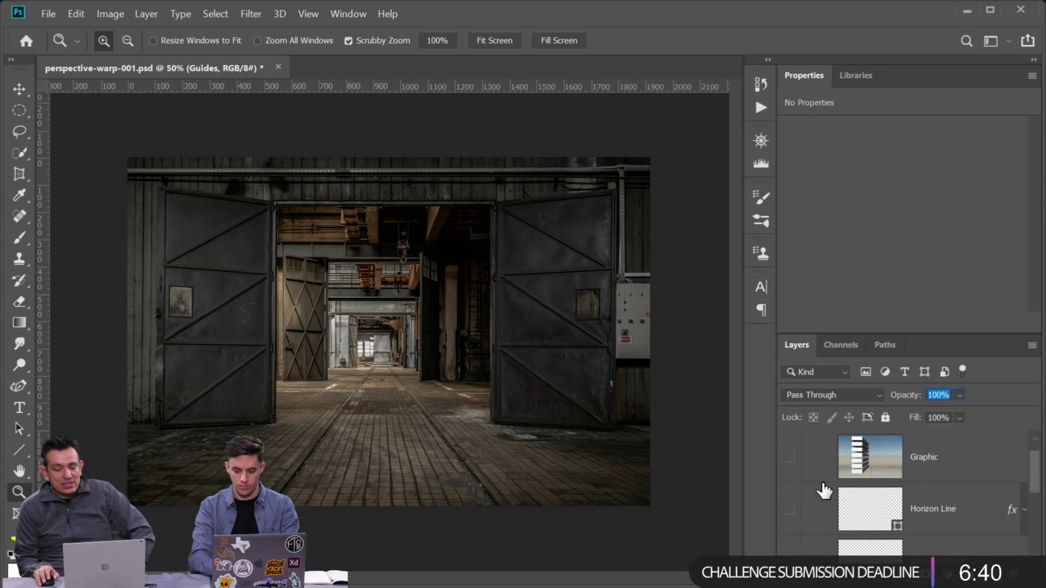
click(790, 458)
click(789, 459)
click(789, 458)
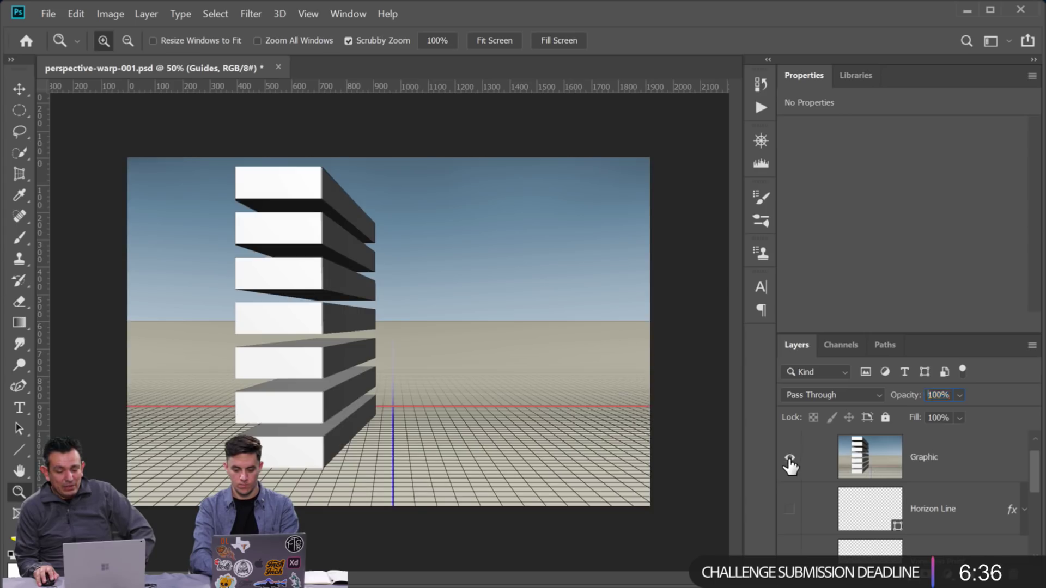
click(789, 460)
Show the Parallel Converging Lines layer and place a horizontal guide through the point where the lines meet
scroll(786, 515, down, 2)
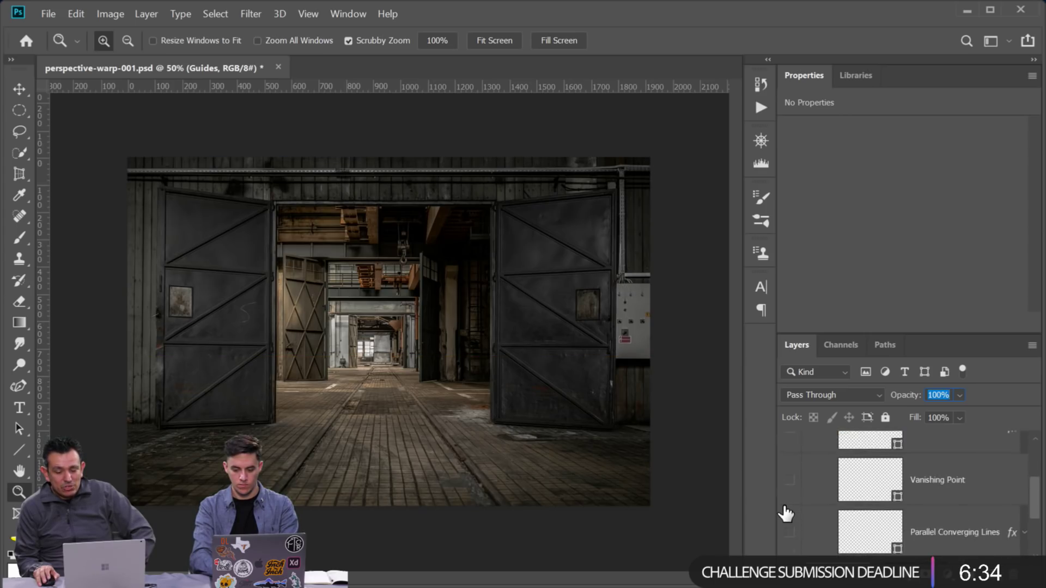
click(790, 511)
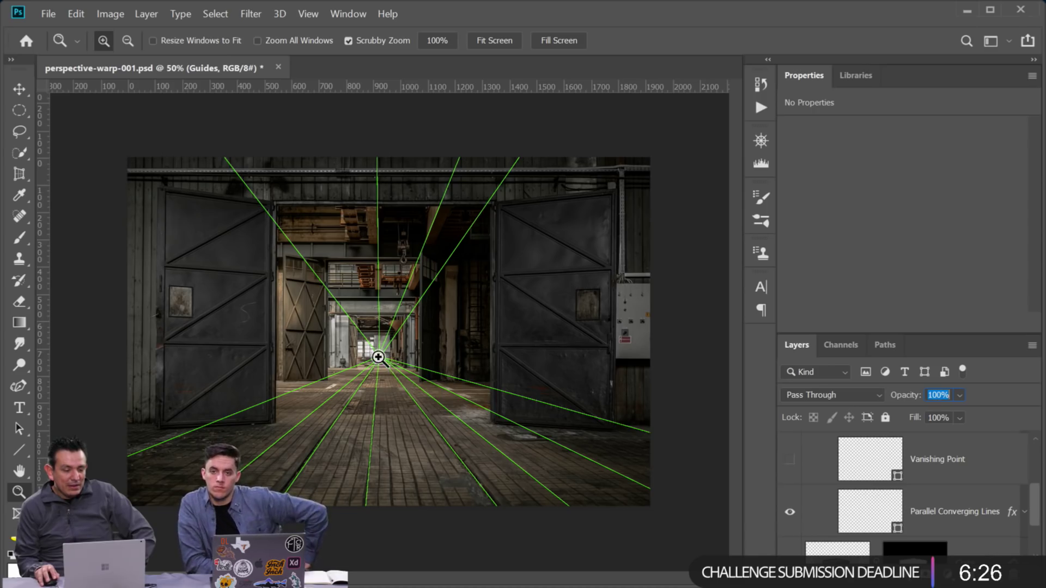
drag(583, 87, 566, 356)
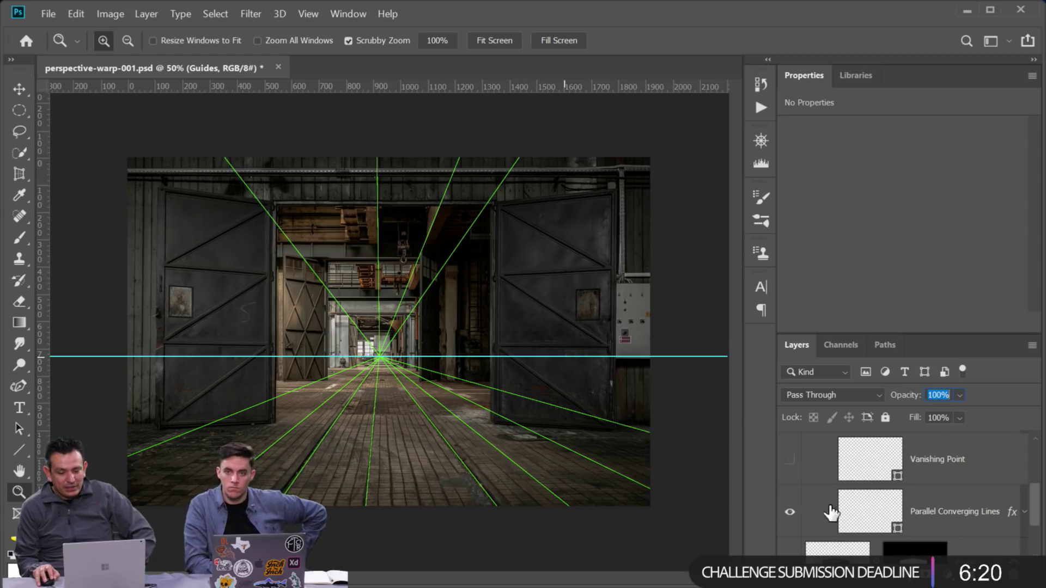
Hide the converging lines, check the Vanishing Point layer and display the Graphic illustration against the horizon guide
click(789, 512)
click(789, 461)
click(788, 462)
scroll(790, 485, up, 3)
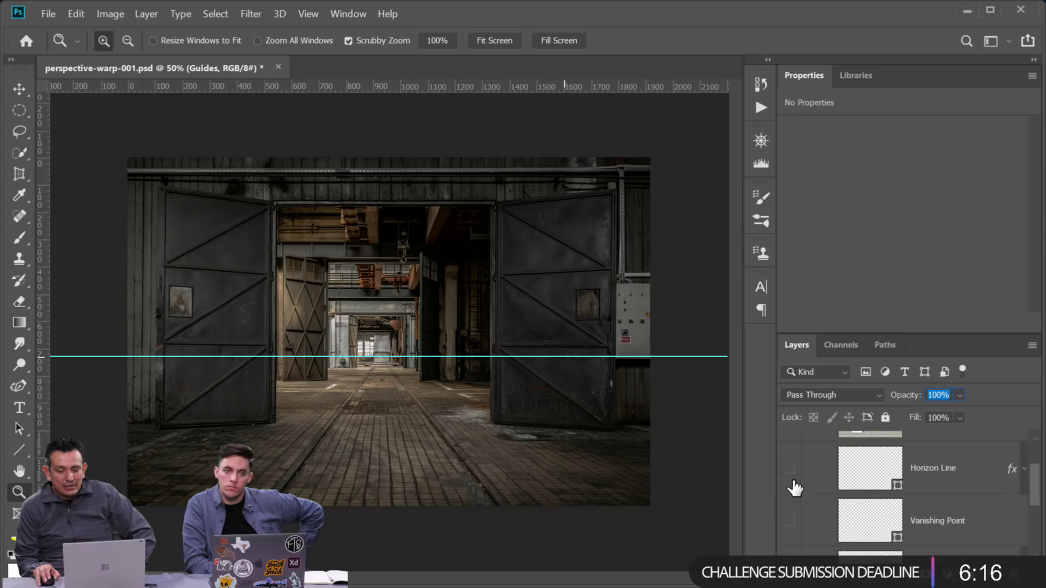
scroll(794, 487, up, 2)
scroll(790, 482, up, 2)
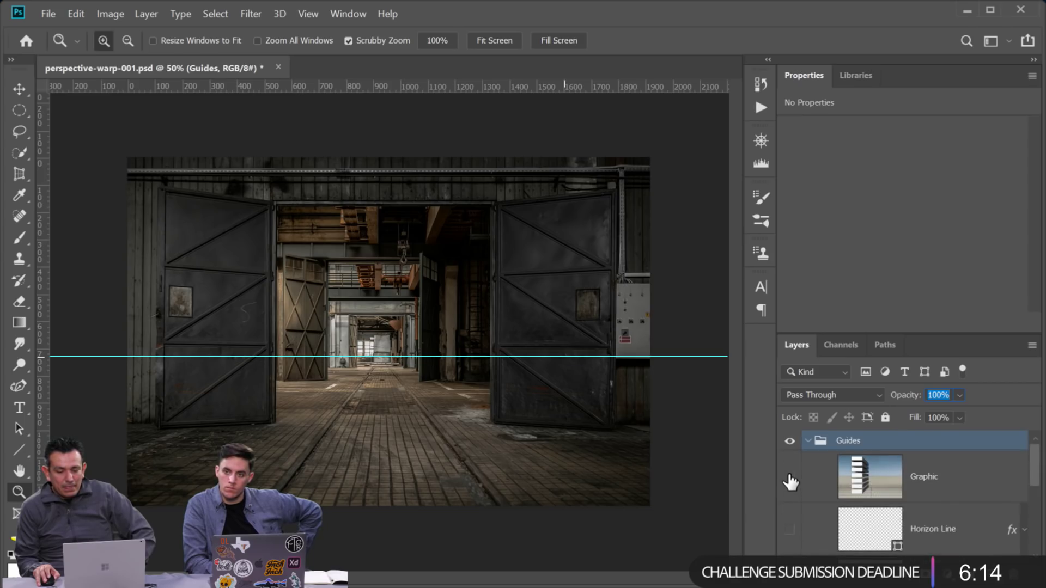
click(789, 481)
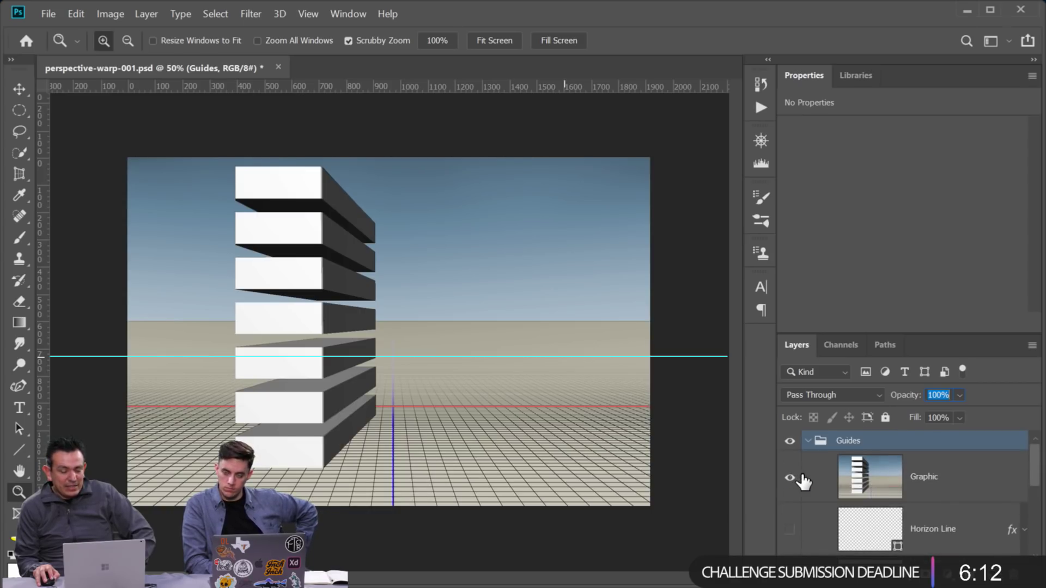
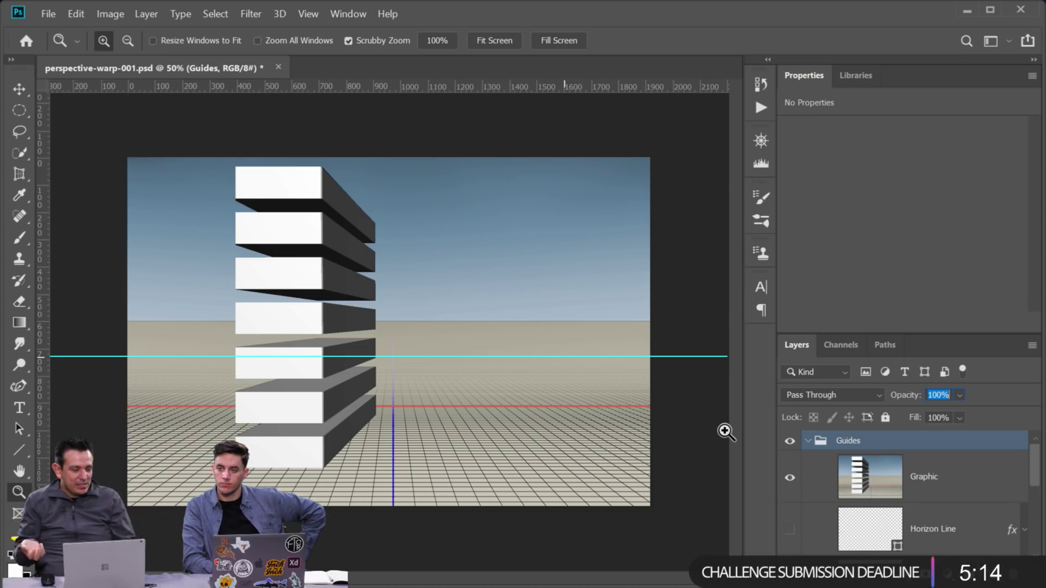
Hide the Graphic illustration, collapse the Guides group and make the Crate layer visible again
click(790, 477)
click(807, 441)
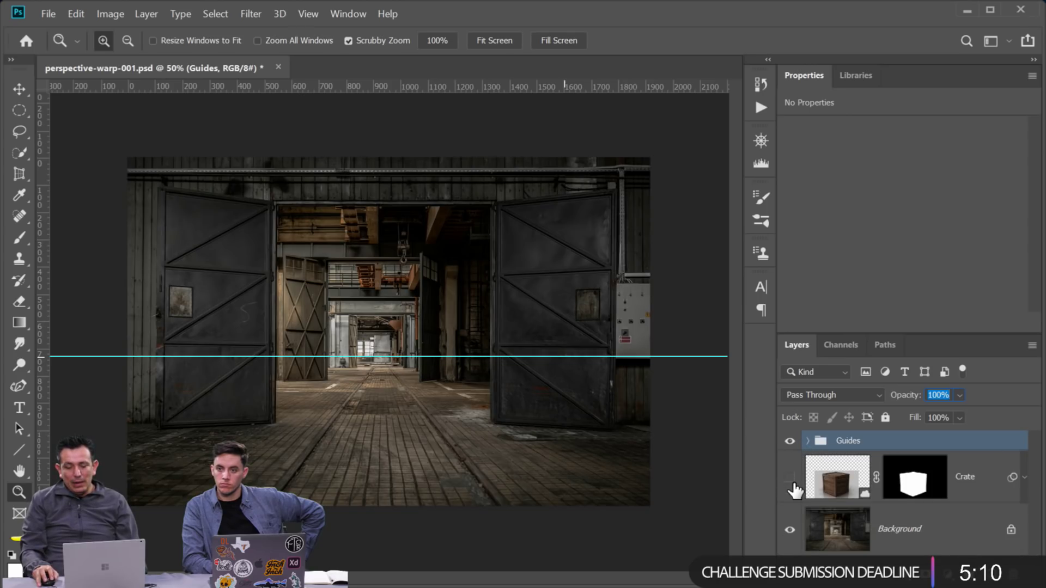
click(790, 478)
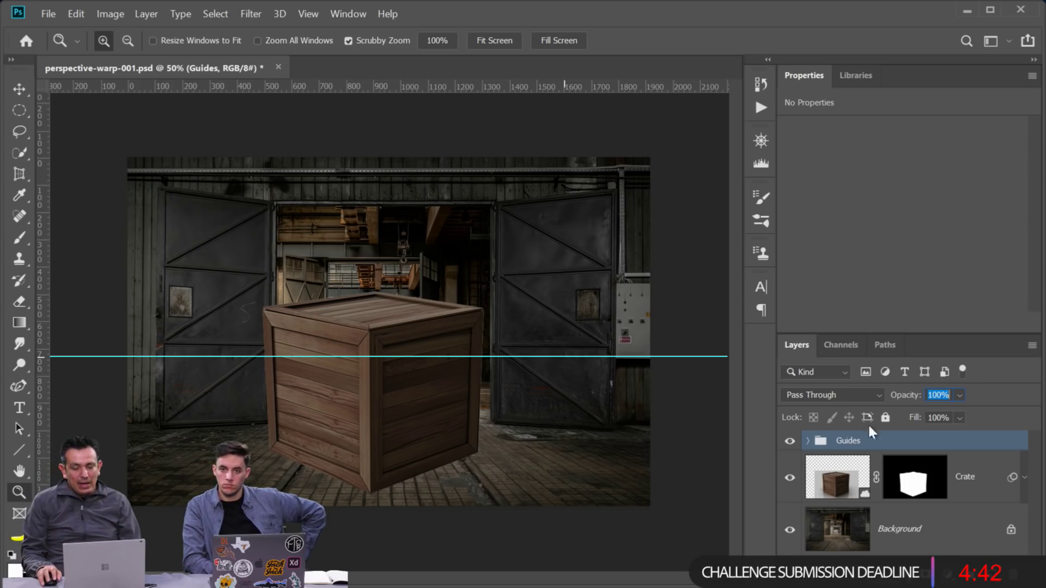
Convert the Crate layer to a smart object and start a Perspective Warp on it
right_click(970, 474)
click(821, 181)
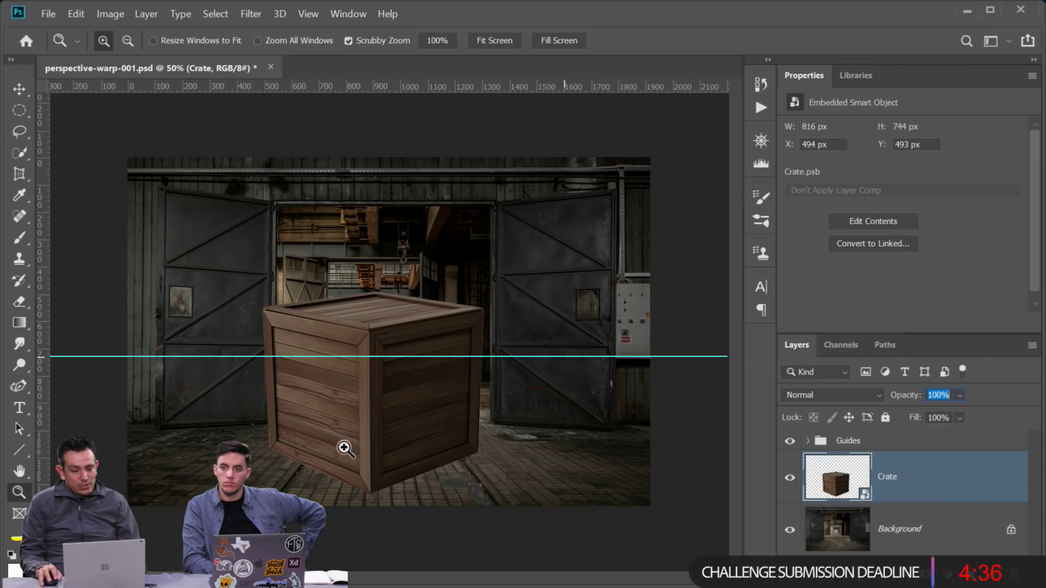
click(77, 15)
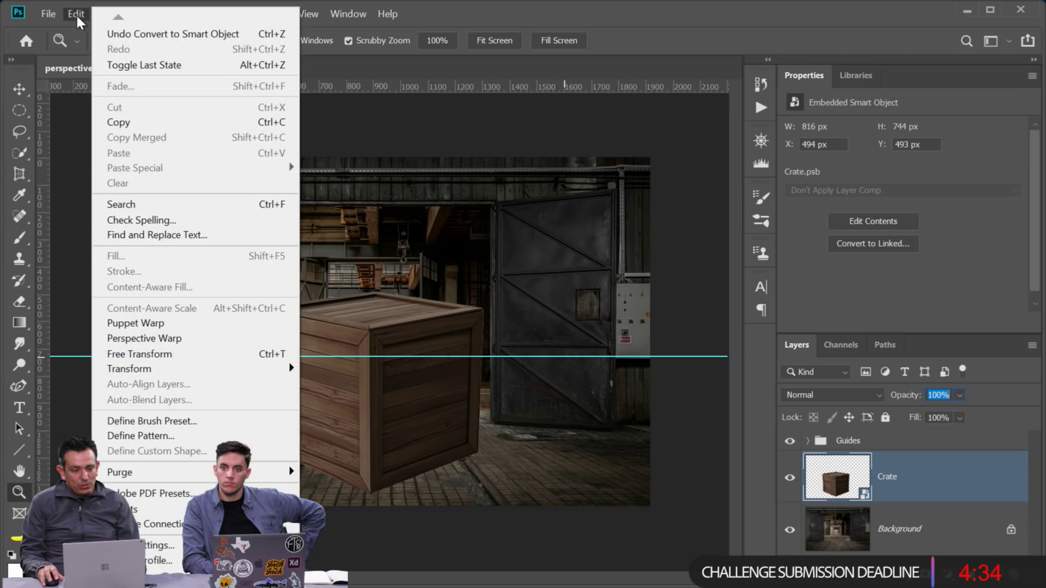
click(180, 340)
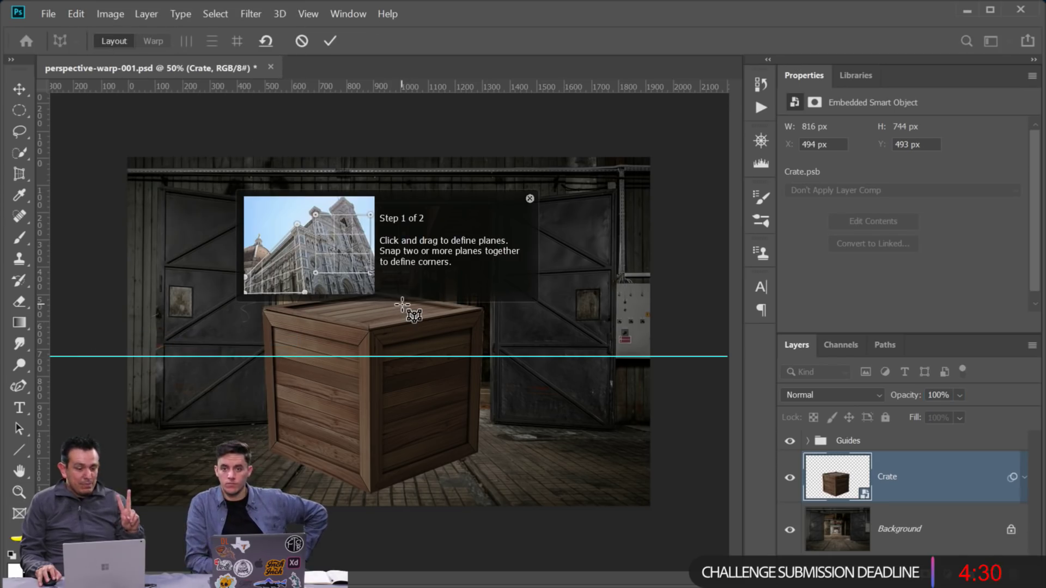
Define Perspective Warp planes over the crate's right and left faces, fitting their corners and joining them along the front edge
drag(369, 326, 482, 453)
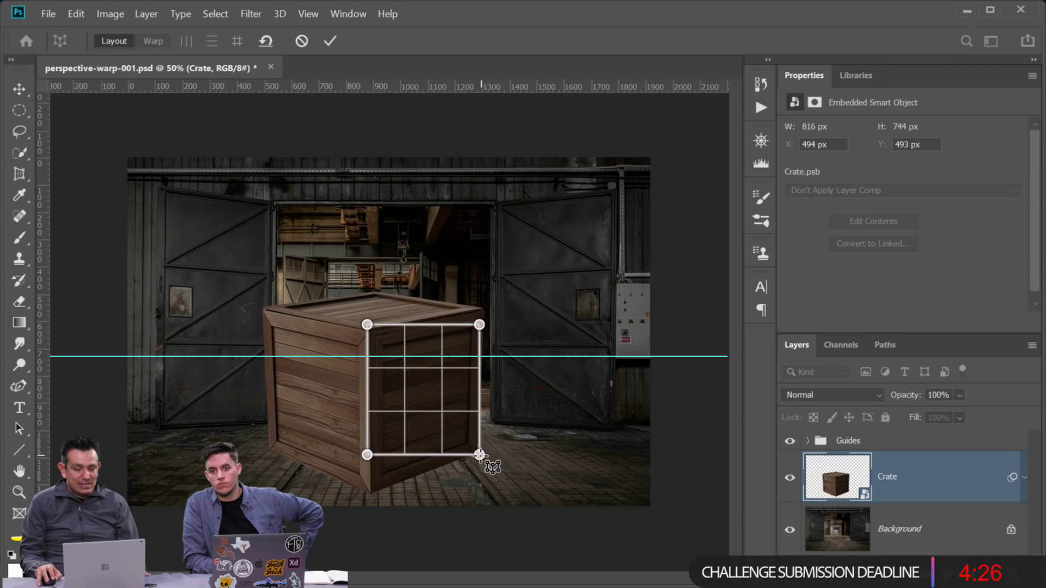
drag(367, 453, 371, 492)
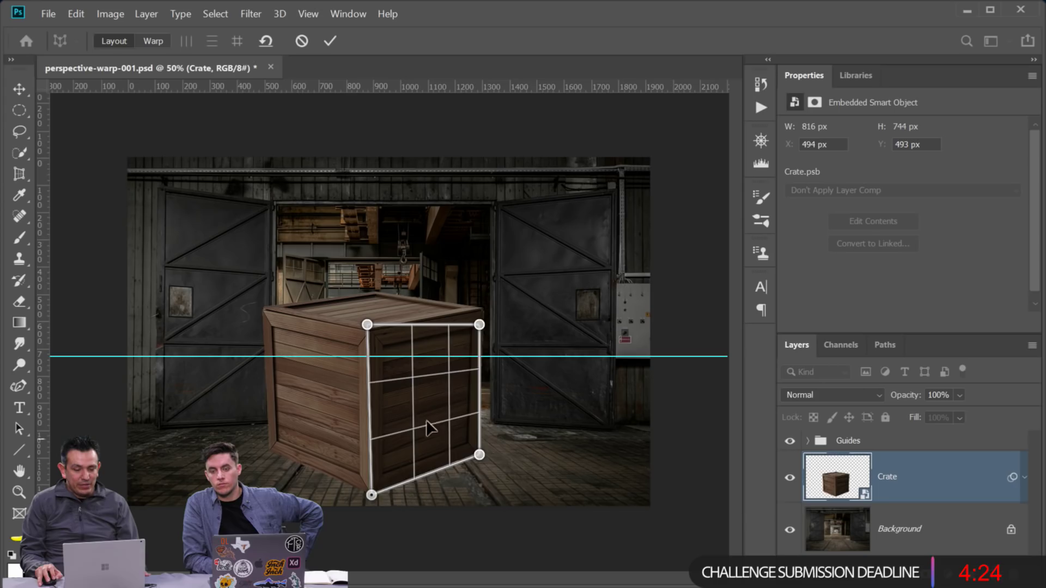
drag(479, 325, 481, 305)
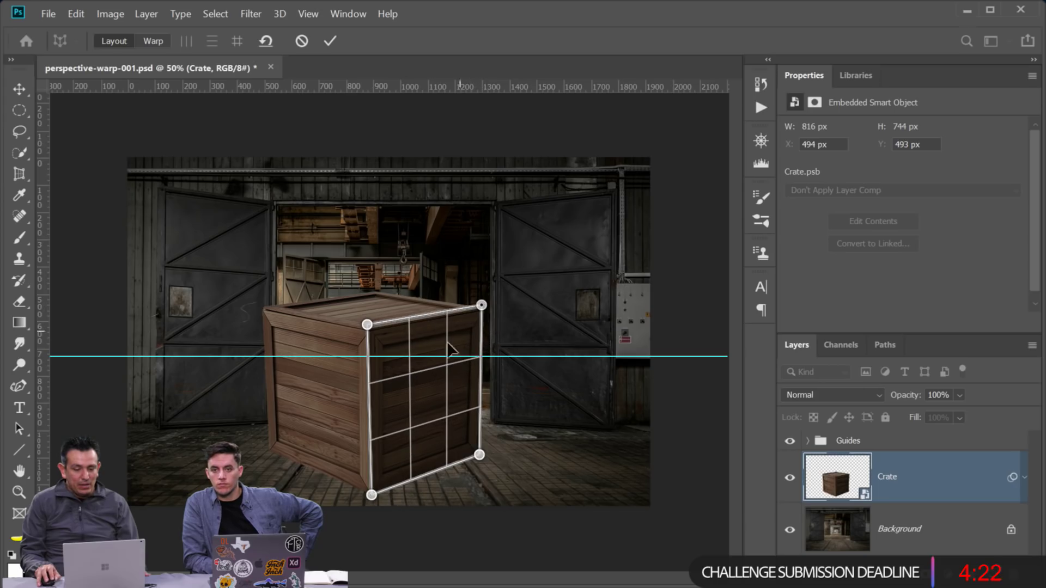
drag(256, 309, 355, 468)
drag(256, 468, 269, 449)
drag(255, 309, 261, 309)
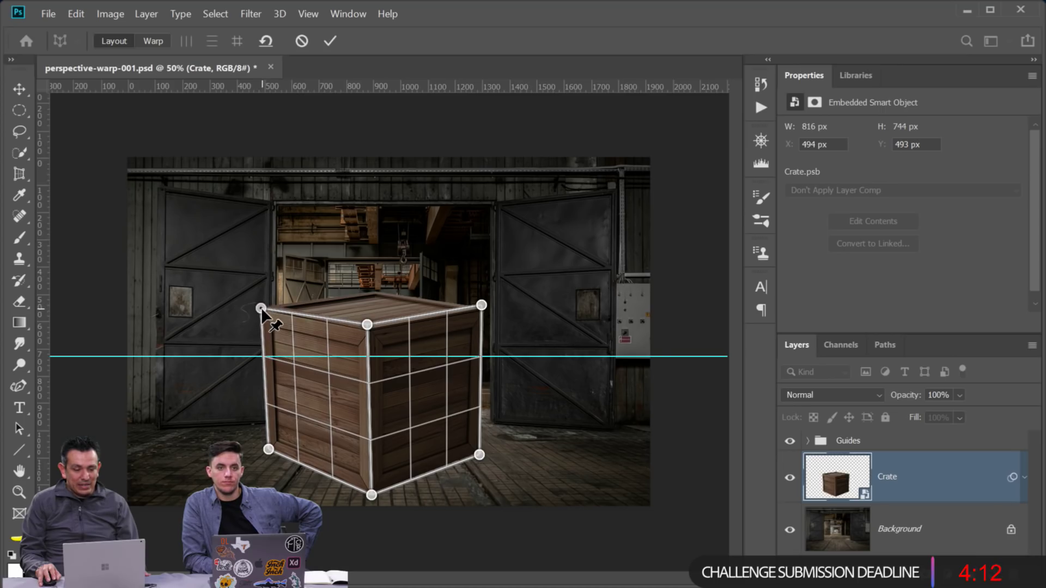
Add a third Perspective Warp plane over the crate's top face, snapped to the two side planes
drag(367, 290, 452, 308)
drag(367, 289, 292, 302)
drag(453, 289, 374, 291)
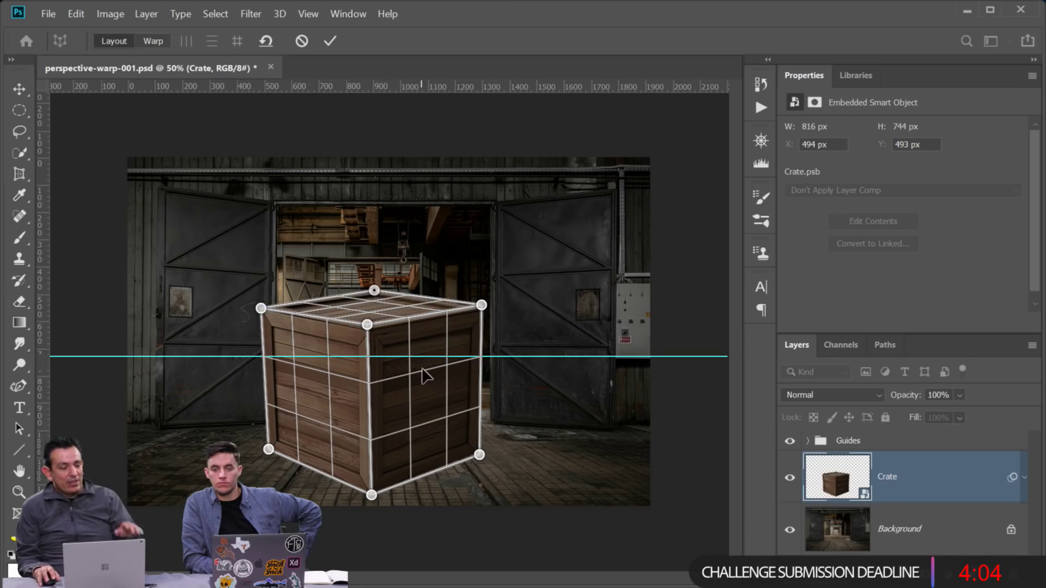
Switch to Warp mode, reshape the crate by moving its corners so the top face flattens, and apply the warp
click(153, 41)
drag(367, 324, 378, 346)
drag(380, 515, 378, 476)
drag(246, 312, 279, 321)
drag(373, 302, 376, 315)
shift+click(390, 341)
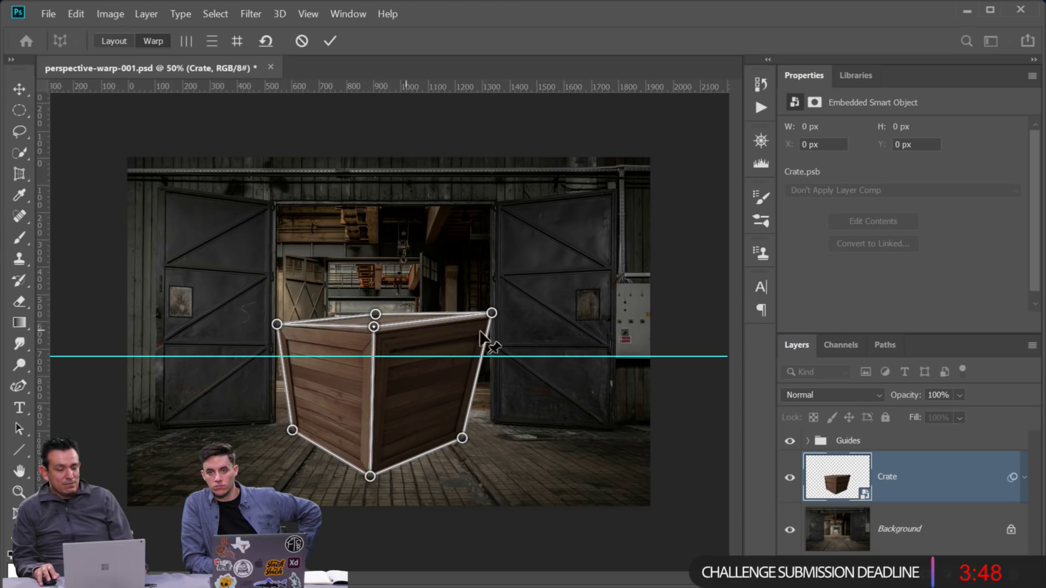
drag(491, 314, 467, 315)
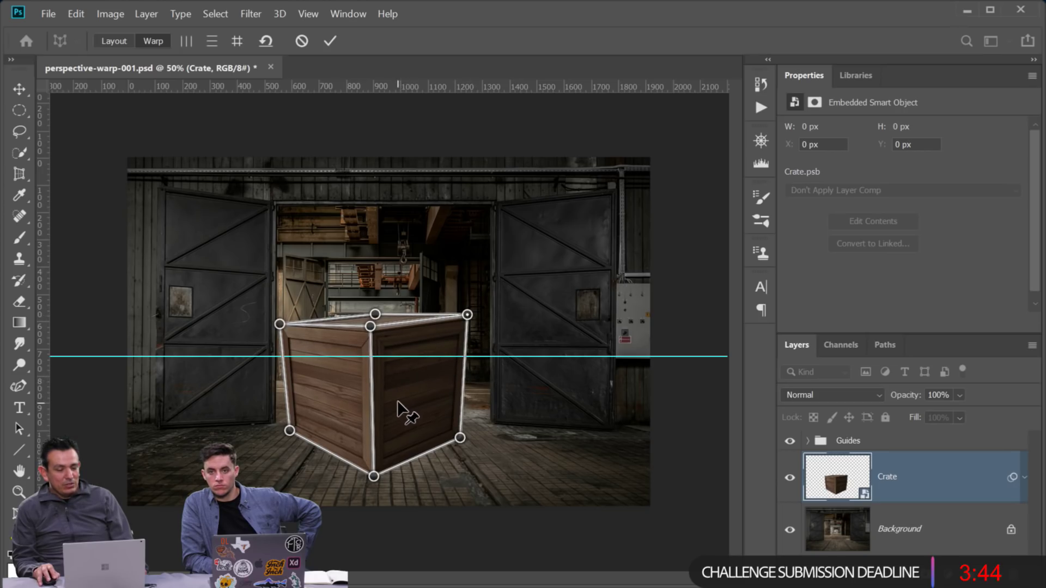
key(Return)
key(z)
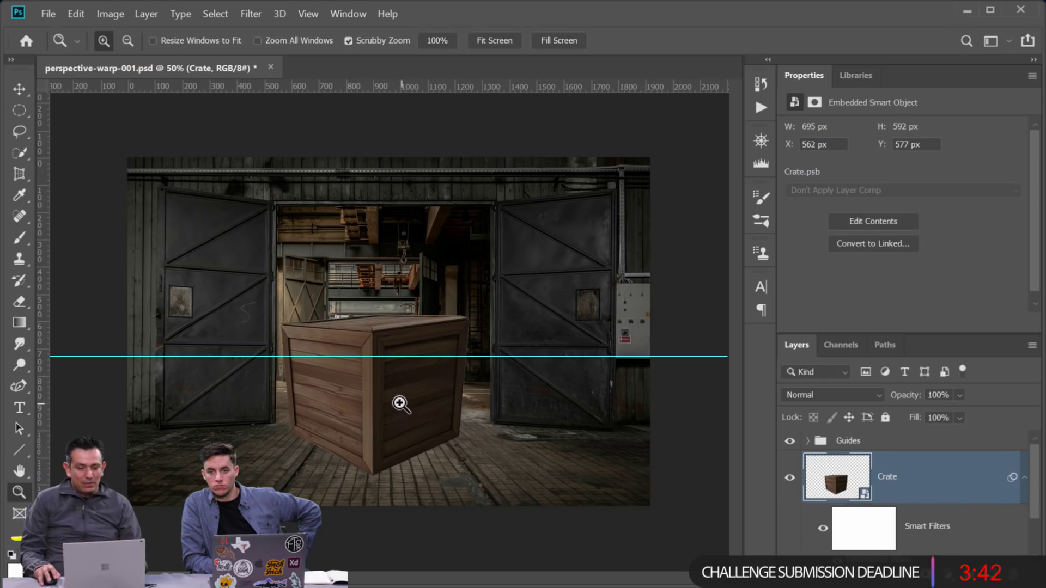
Move the crate down below the horizon guide, scale it to about 75% and reposition it on the floor
key(v)
drag(381, 395, 390, 443)
key(ctrl+t)
click(482, 248)
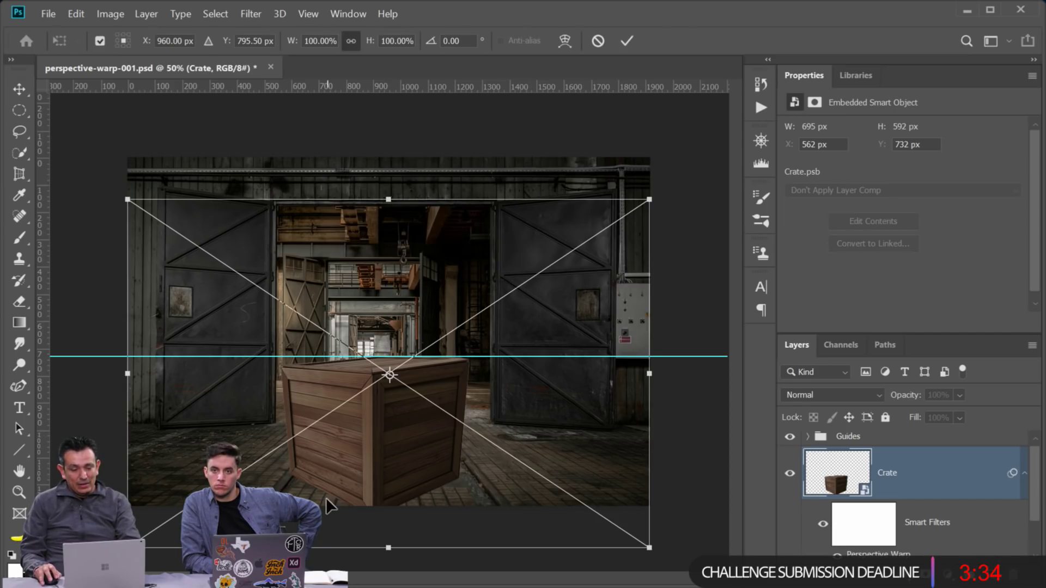
drag(127, 548, 258, 460)
drag(439, 406, 381, 463)
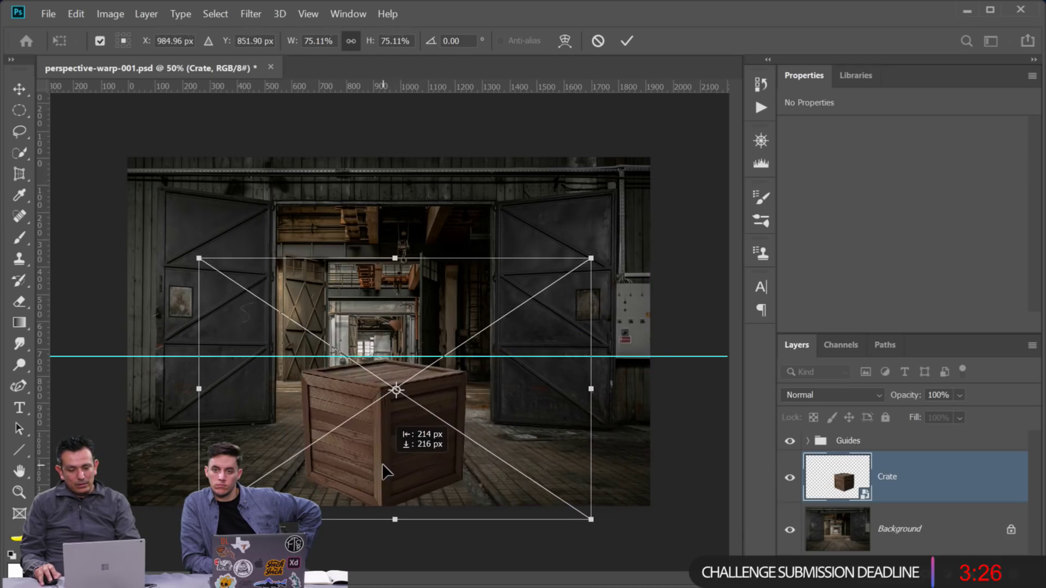
key(Return)
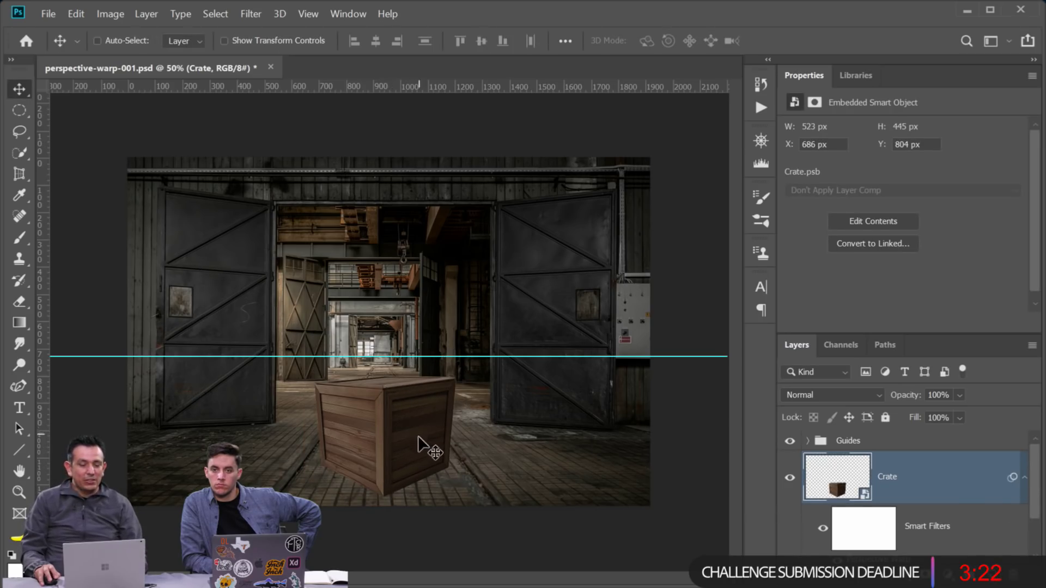
Reopen the Crate layer's Perspective Warp smart filter and adjust the top face's back and left corners
drag(1030, 480, 1029, 515)
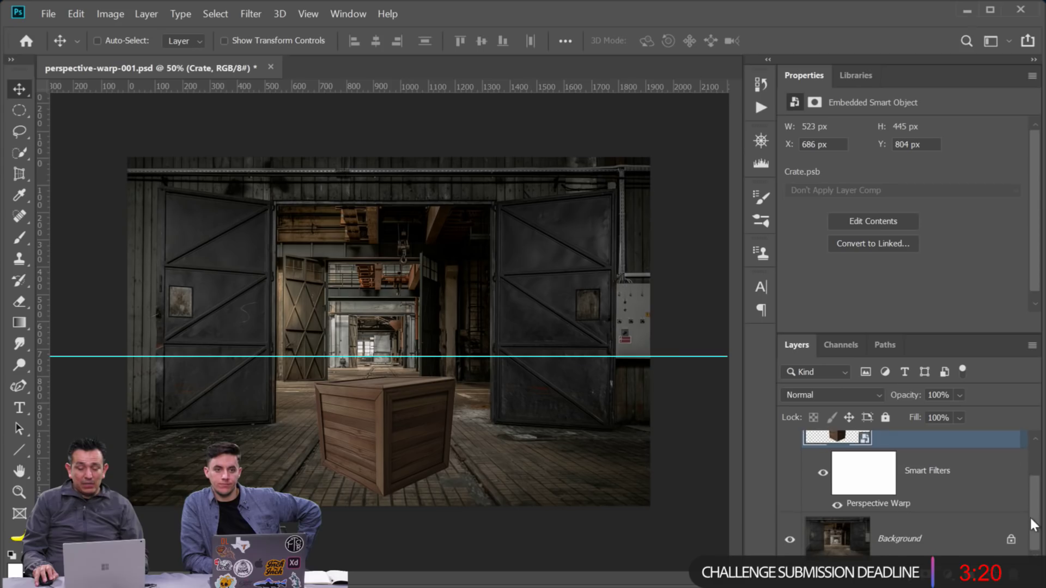
double_click(884, 505)
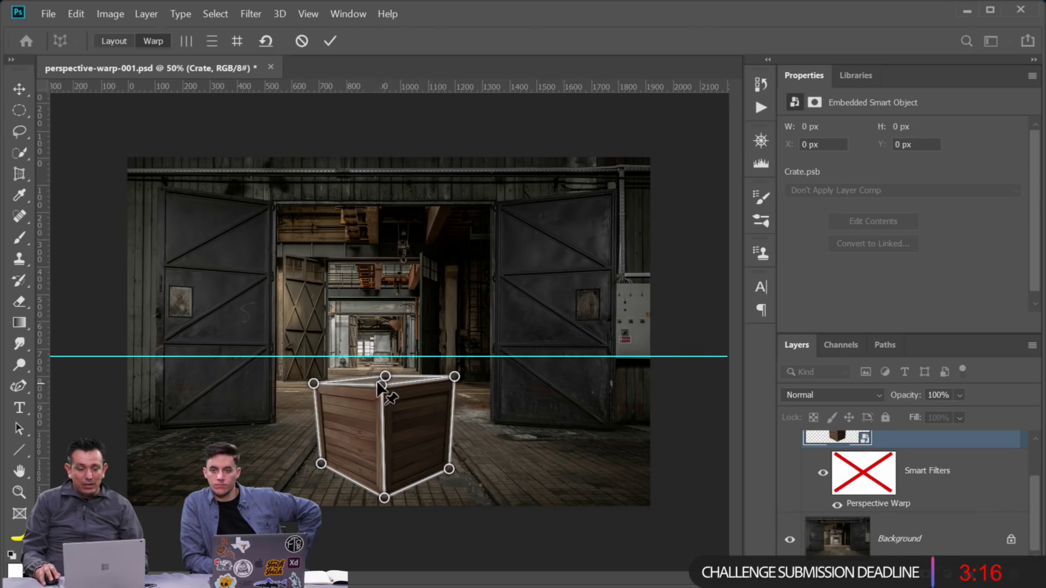
drag(385, 379, 379, 371)
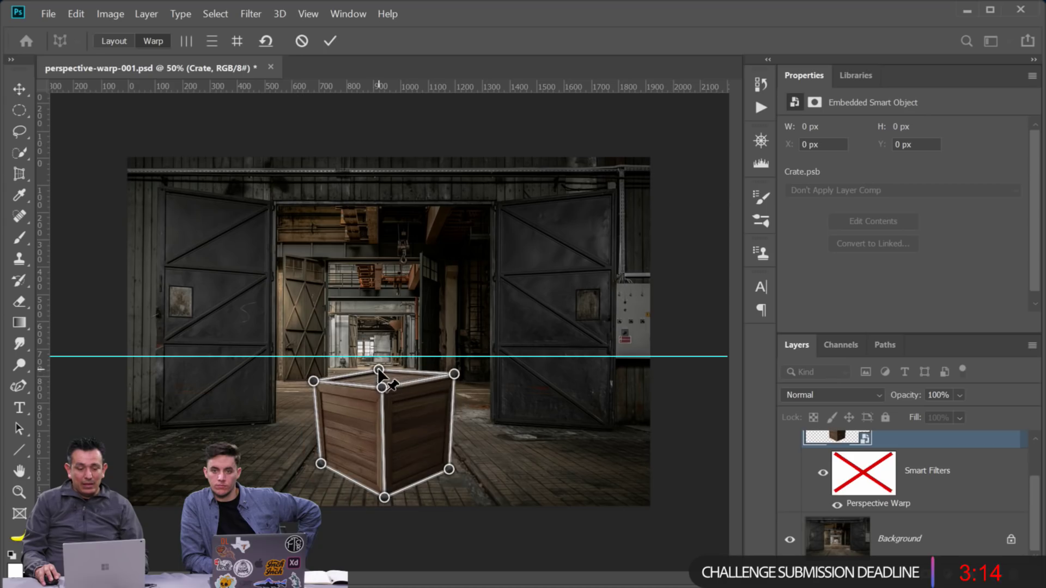
drag(312, 379, 318, 373)
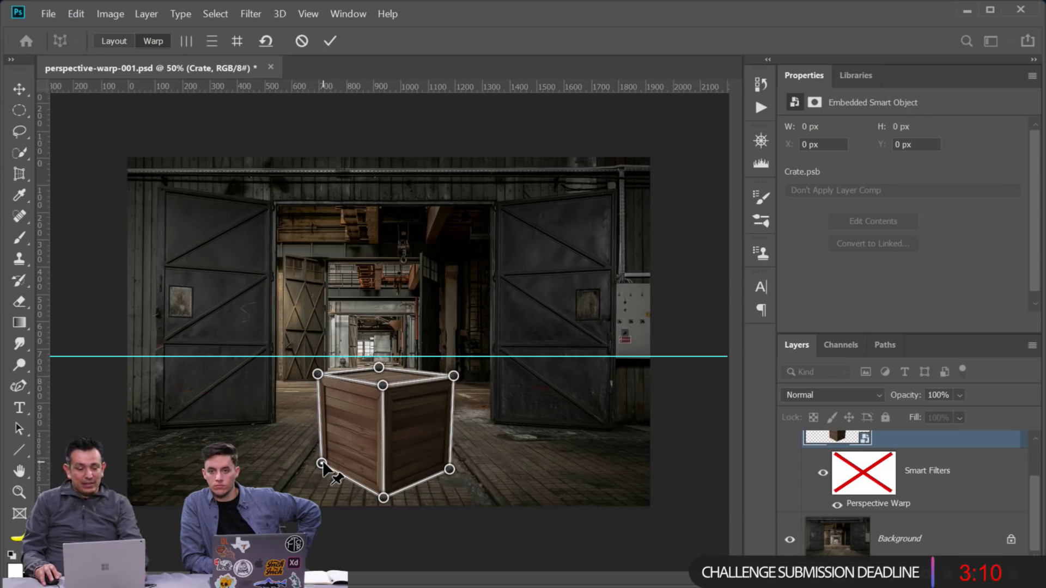
Straighten the crate's left, front and right vertical edges and lock them vertical in the Perspective Warp
shift+click(320, 417)
shift+click(384, 422)
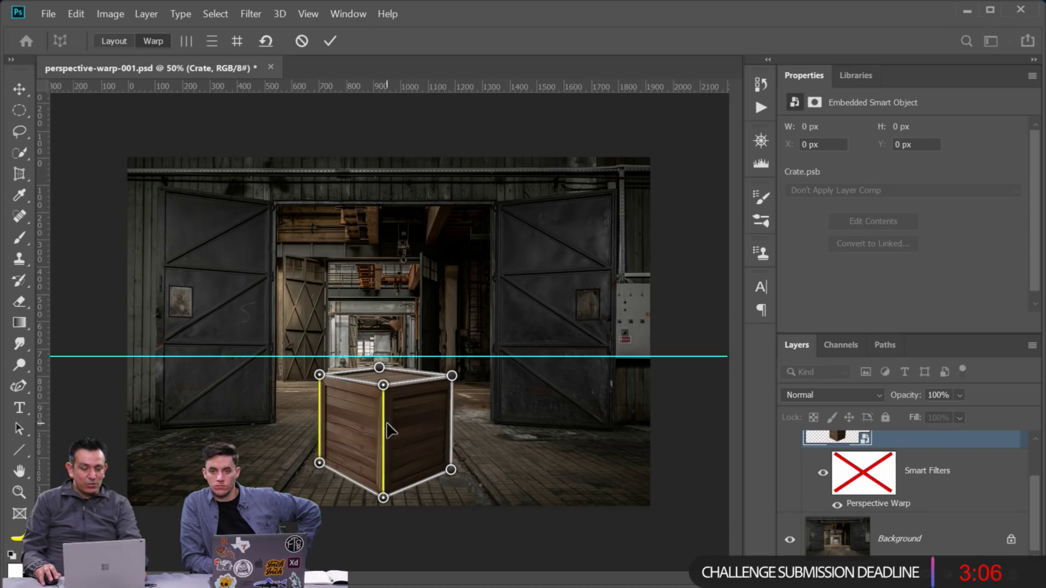
shift+click(452, 417)
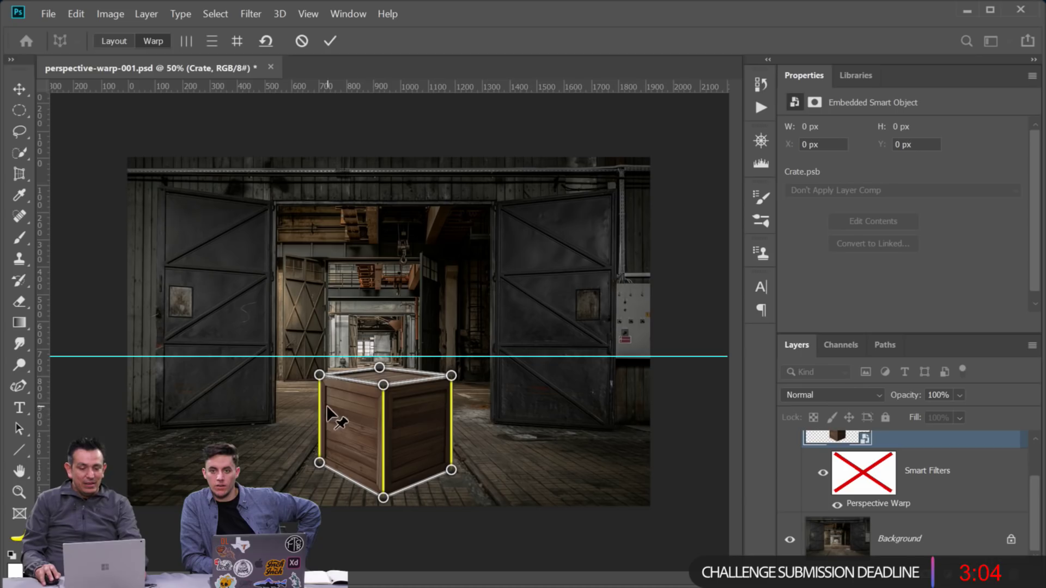
Flatten the crate's top face further by lowering its back corner, raise the bottom front corner, and apply the Perspective Warp
drag(318, 376, 319, 374)
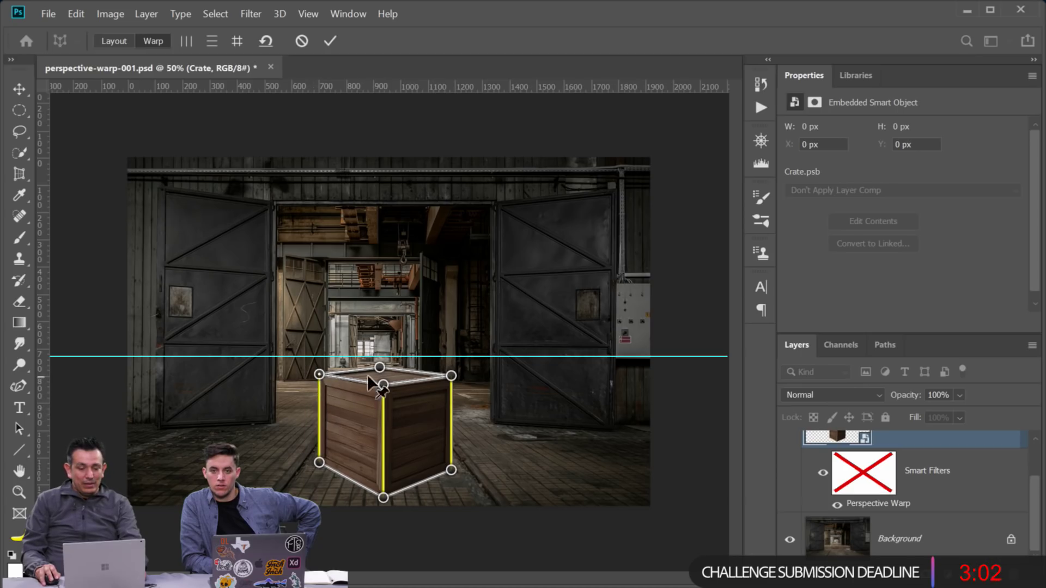
drag(381, 367, 383, 372)
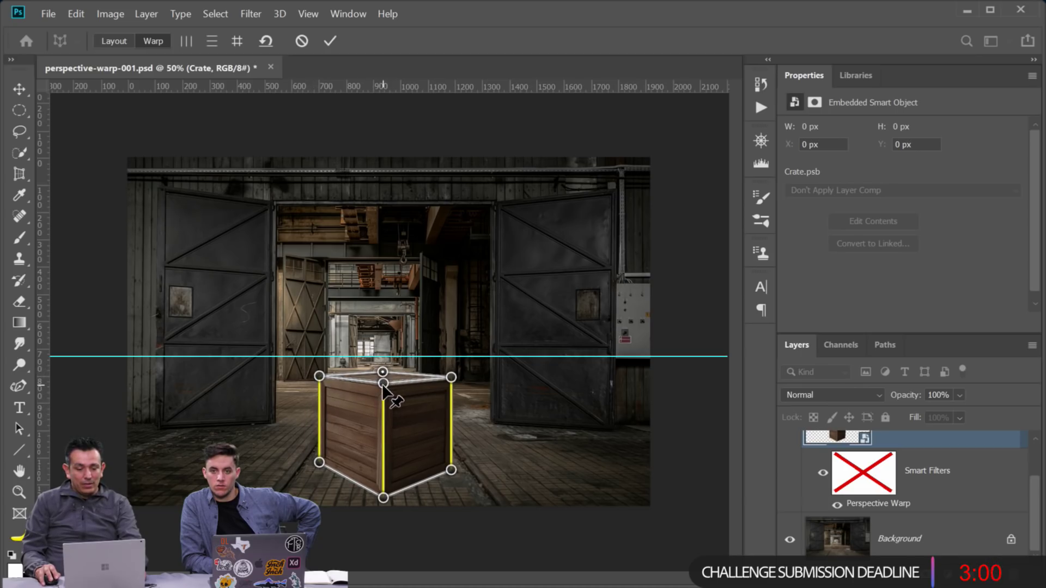
drag(383, 497, 383, 485)
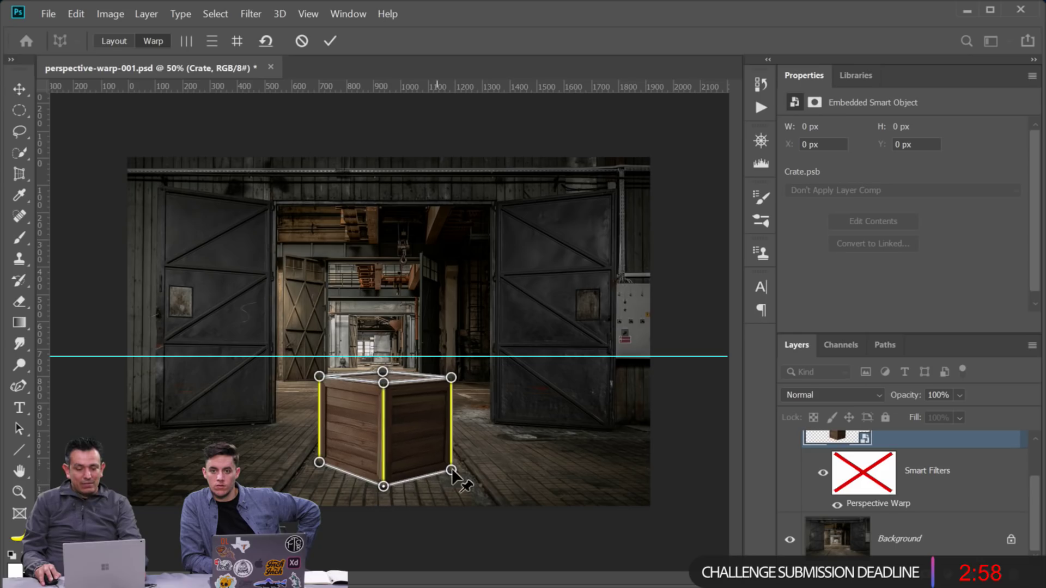
key(Return)
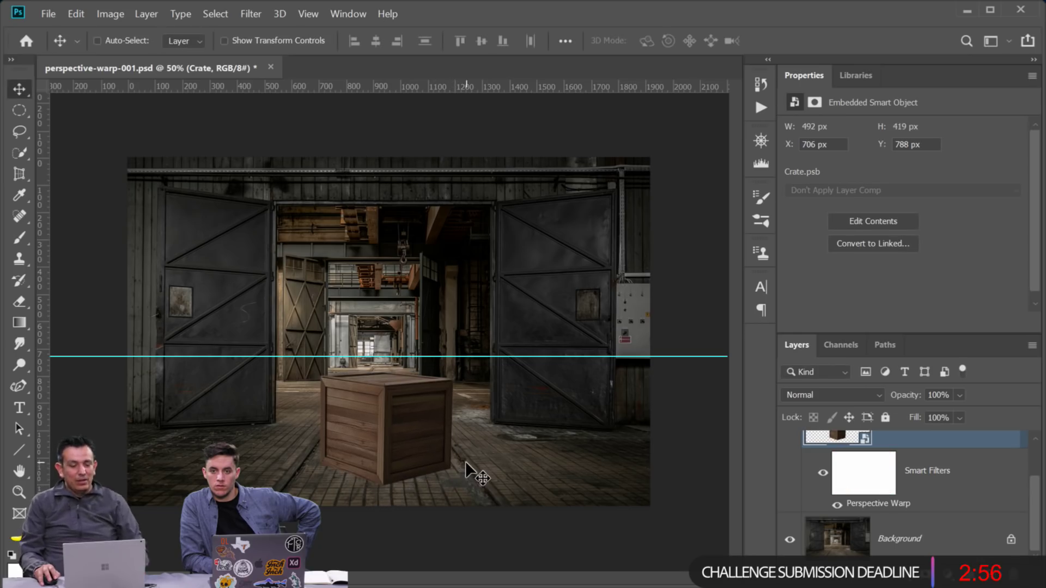
Toggle the Crate layer's smart filters off and on to compare the crate before and after the warp
click(822, 475)
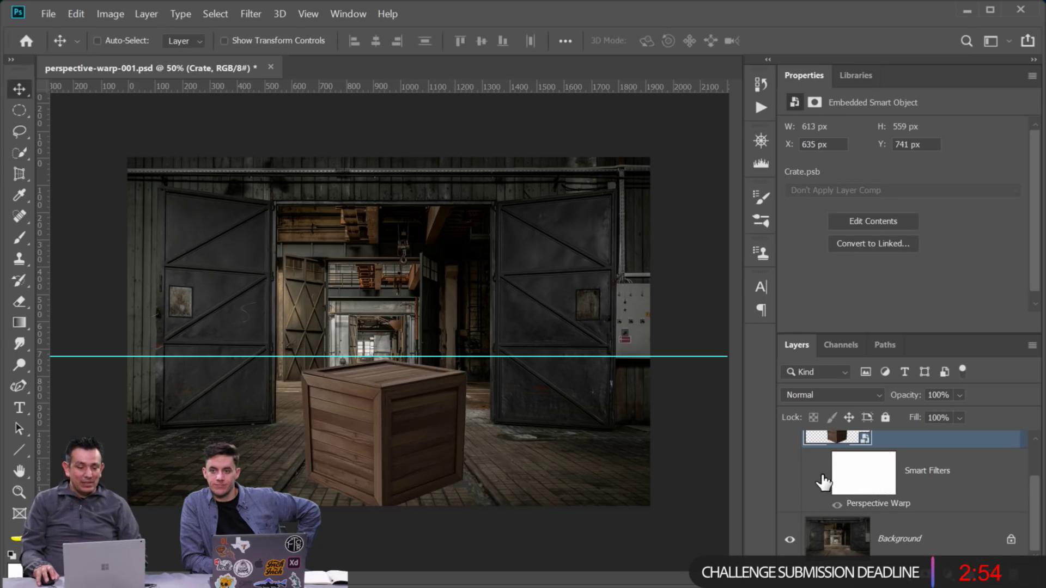
click(823, 474)
click(822, 475)
click(823, 475)
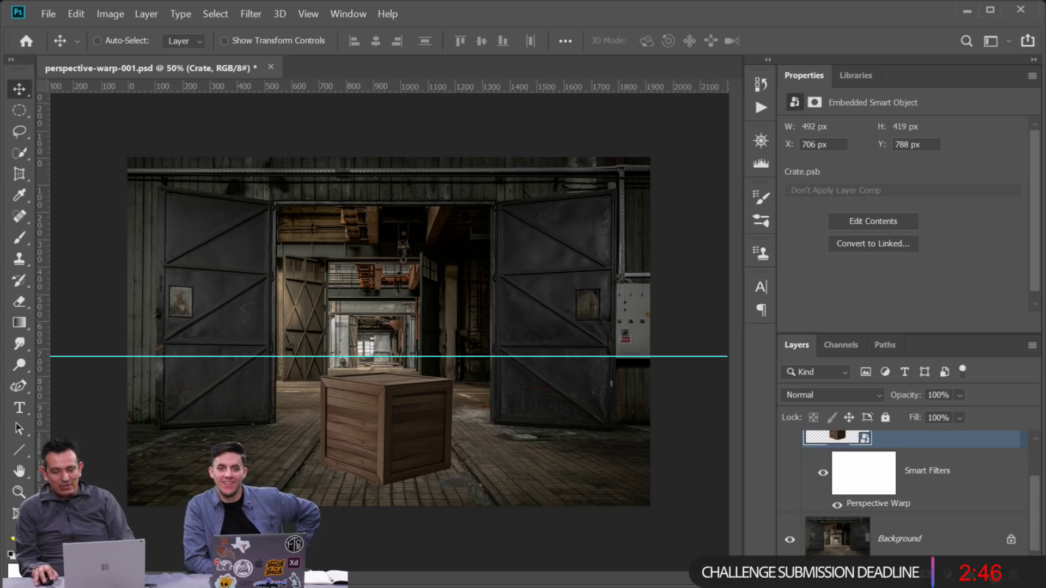
Add a new layer between the crate and the Background and paint a black contact shadow along the crate's base with a 45 px brush
key(ctrl+shift+alt+n)
drag(847, 542, 846, 529)
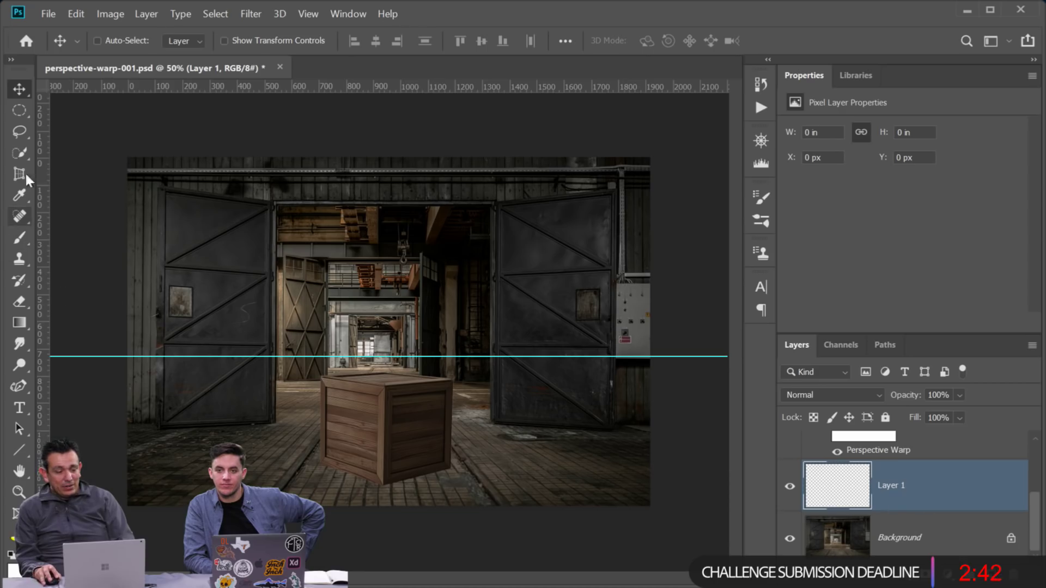
click(23, 238)
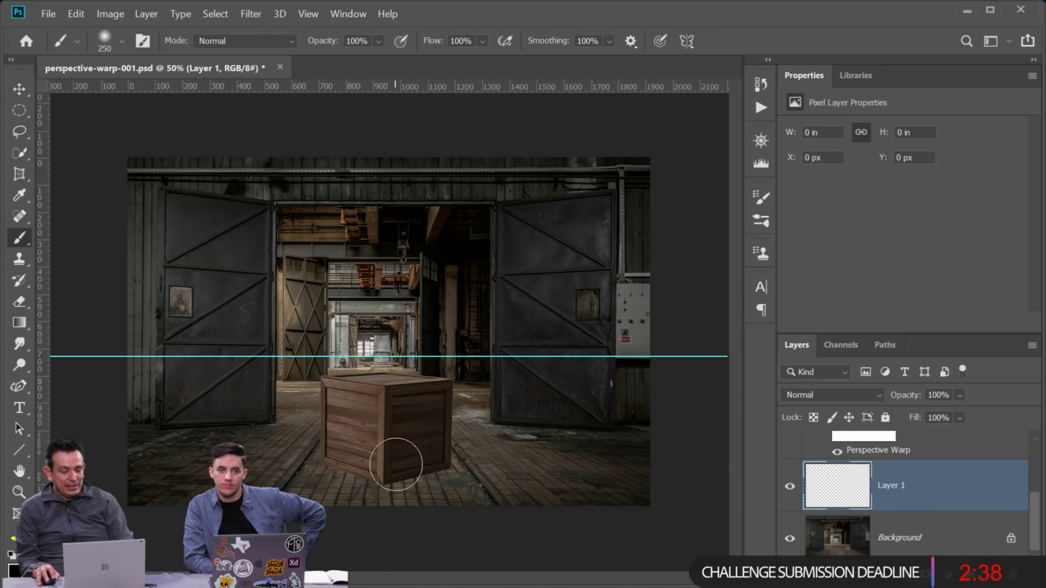
click(327, 463)
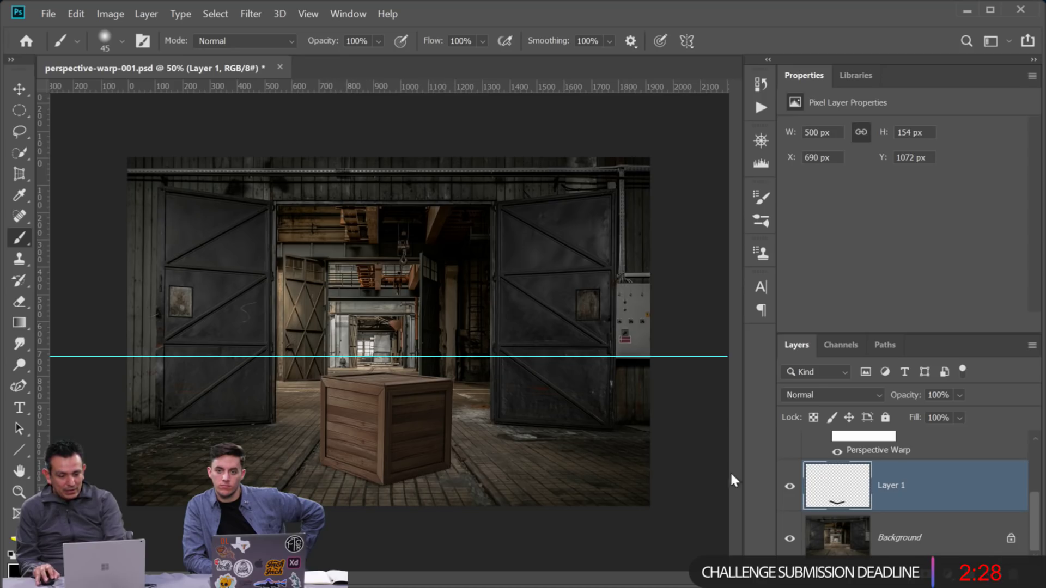
Toggle the painted shadow layer's visibility to compare the crate with and without its contact shadow
click(789, 486)
click(790, 486)
click(789, 487)
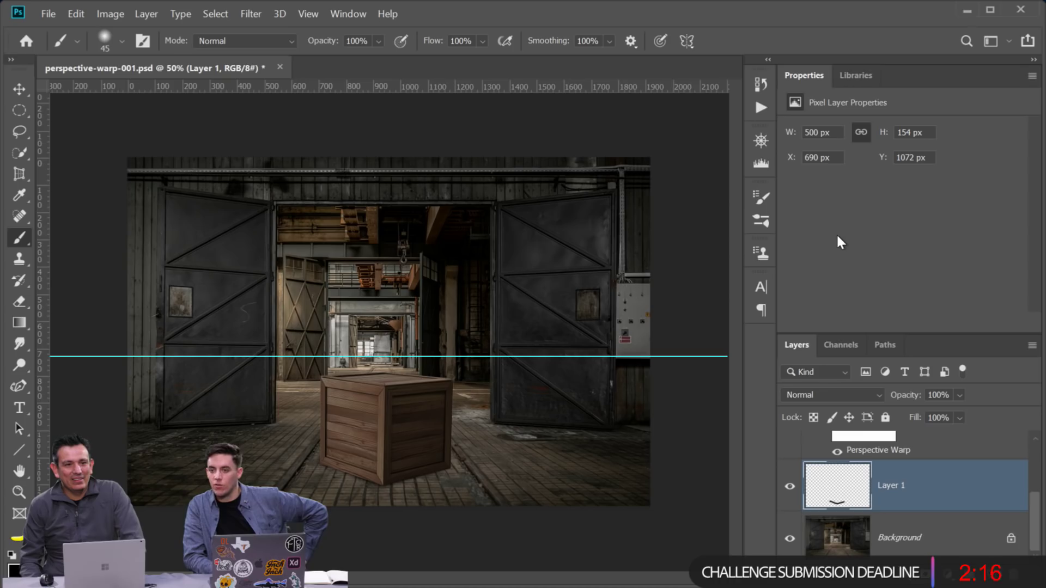
Close the crate document, open shadow-3d-starter-01.psd from the misc folder in Day 02, and fit the image to the window
click(280, 67)
click(479, 229)
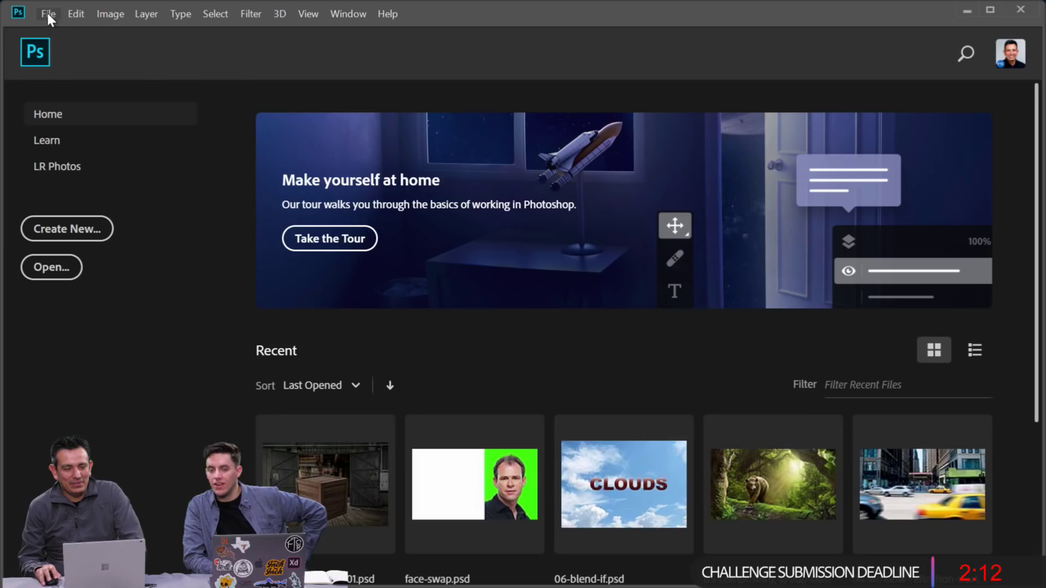
click(48, 13)
click(68, 46)
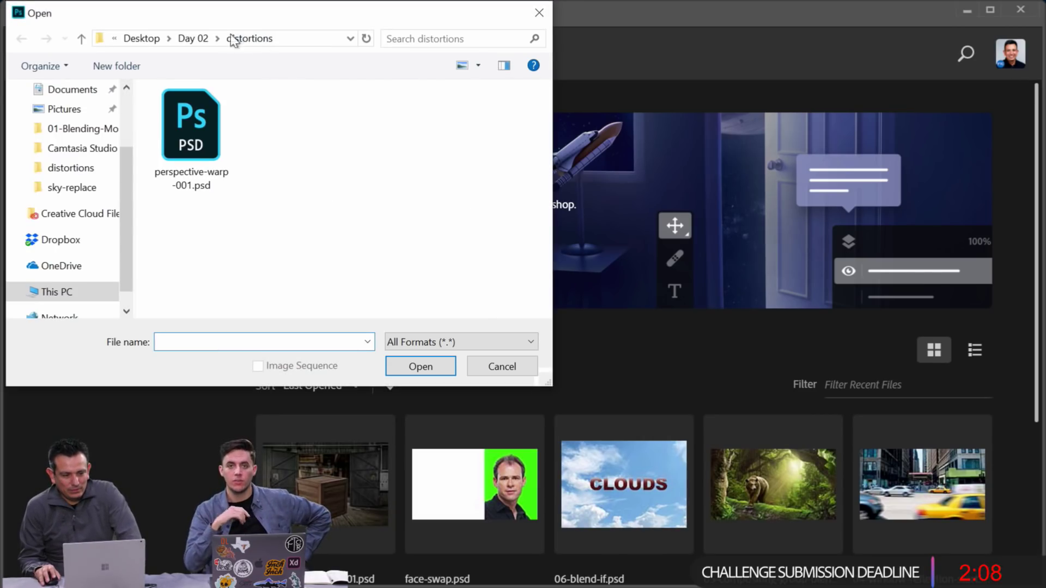
click(185, 37)
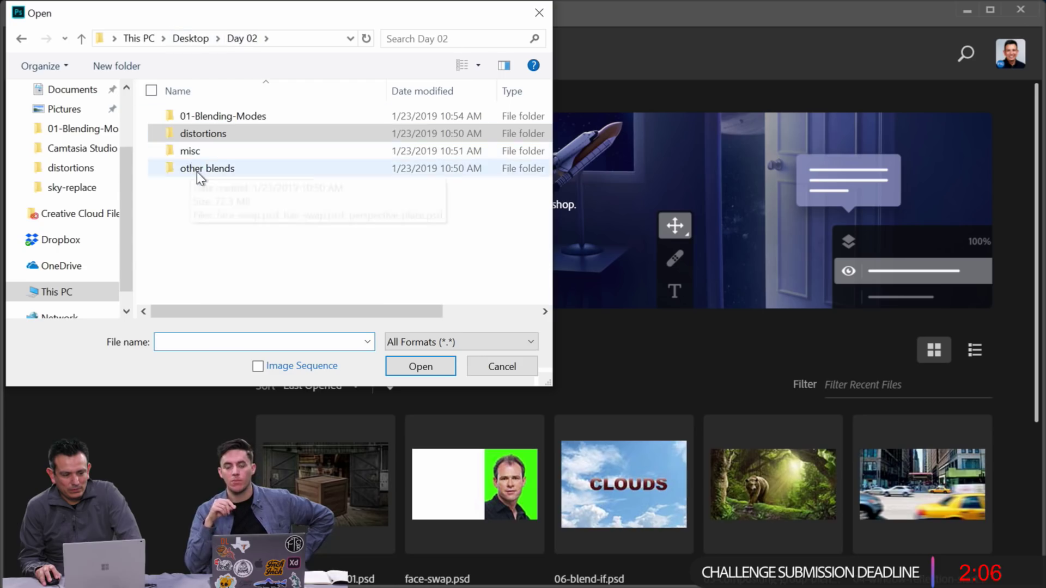
click(197, 170)
double_click(198, 152)
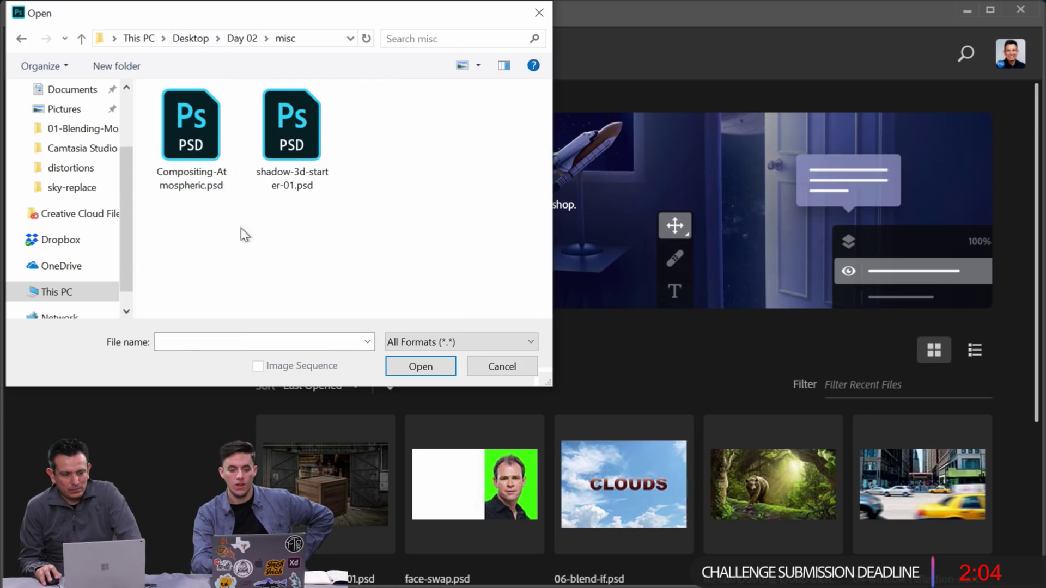
double_click(304, 147)
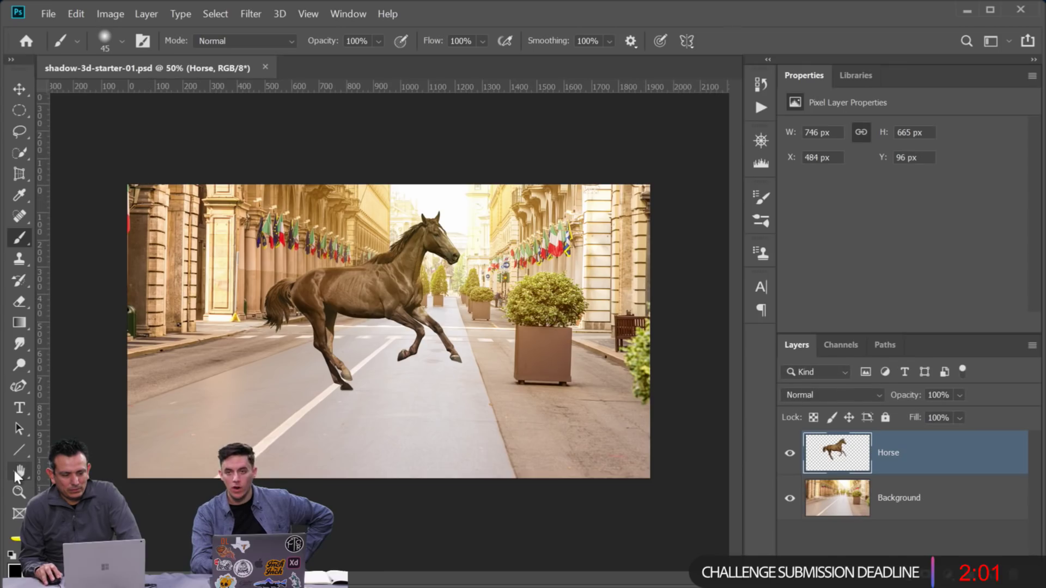
double_click(15, 471)
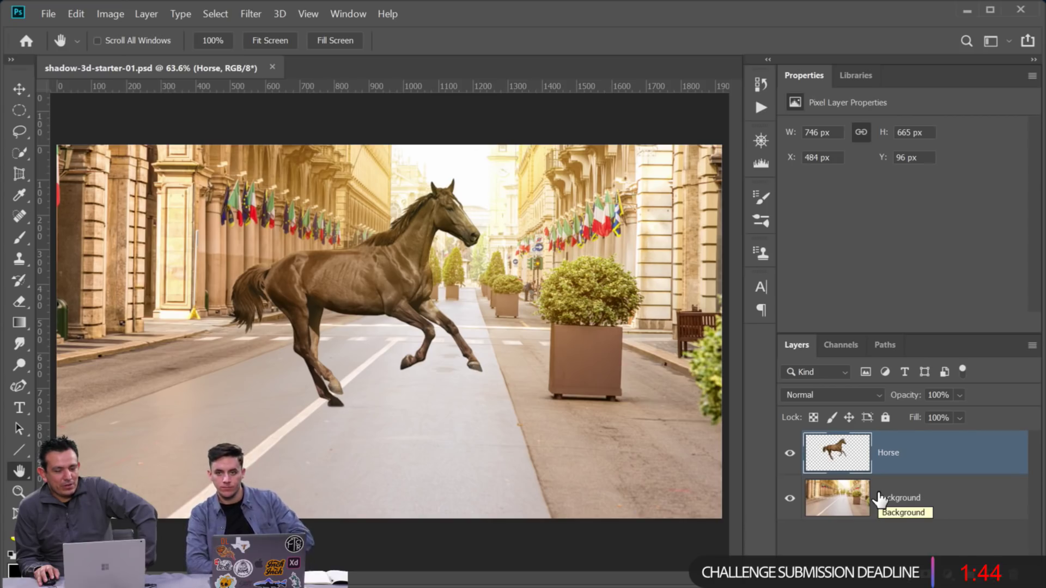
Add a Drop Shadow to the Horse layer with 25% opacity, a 33° angle, 173 px distance and 10 px size
double_click(948, 472)
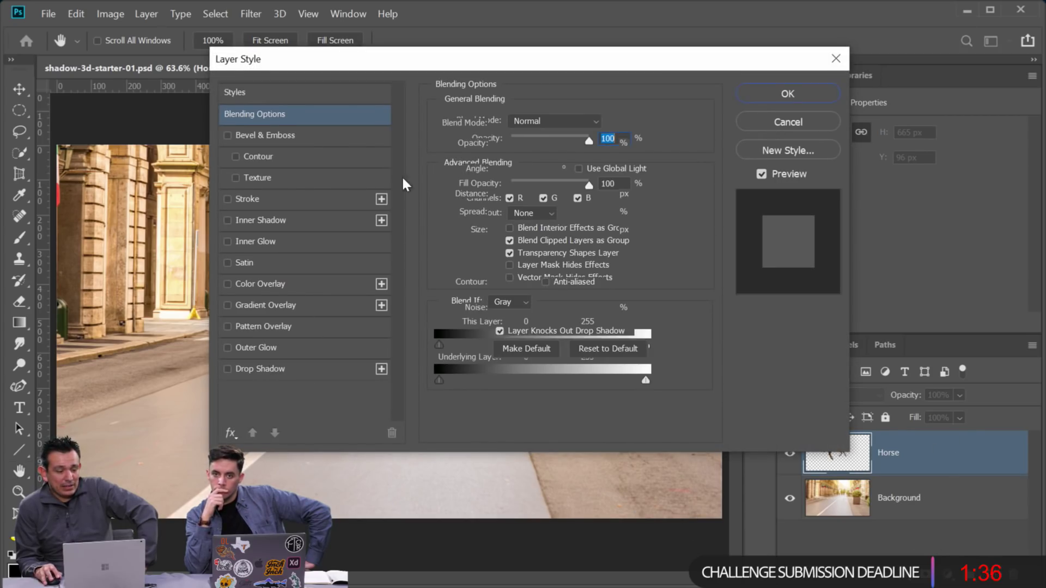
click(260, 368)
drag(416, 60, 692, 65)
drag(385, 338, 351, 327)
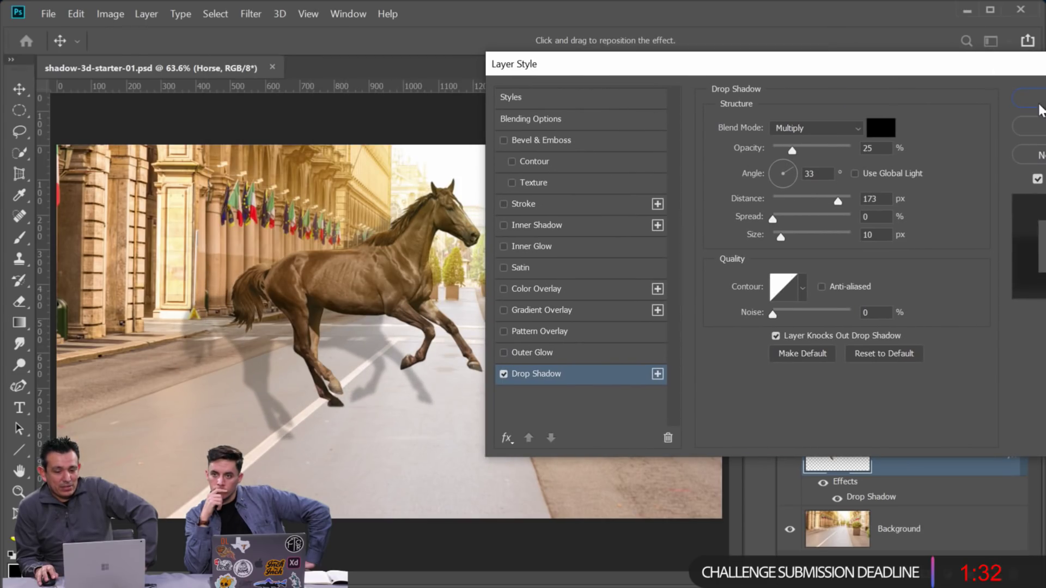
click(1038, 101)
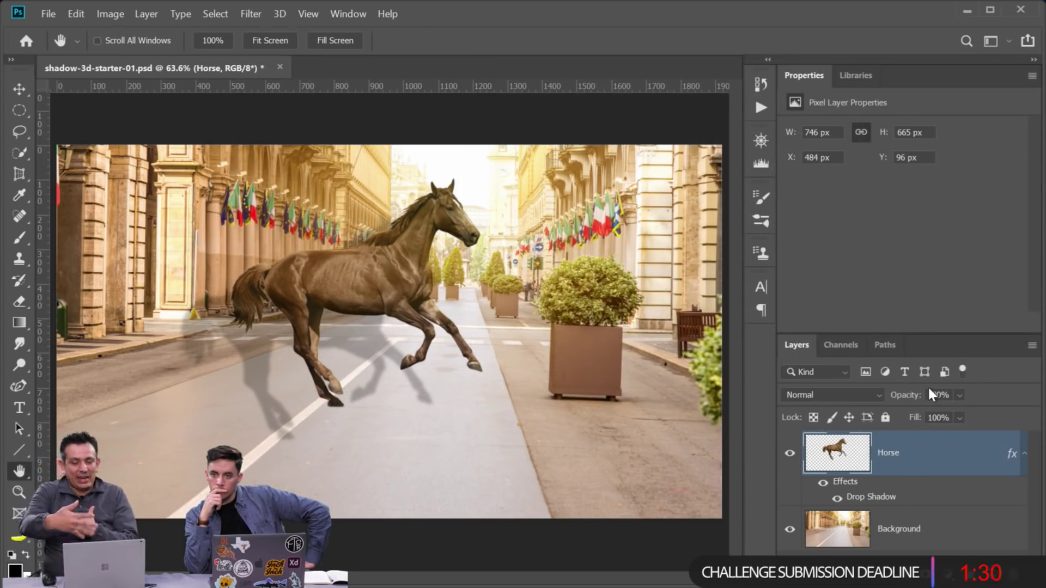
Separate the Horse layer's drop shadow effect into its own layer
right_click(1009, 453)
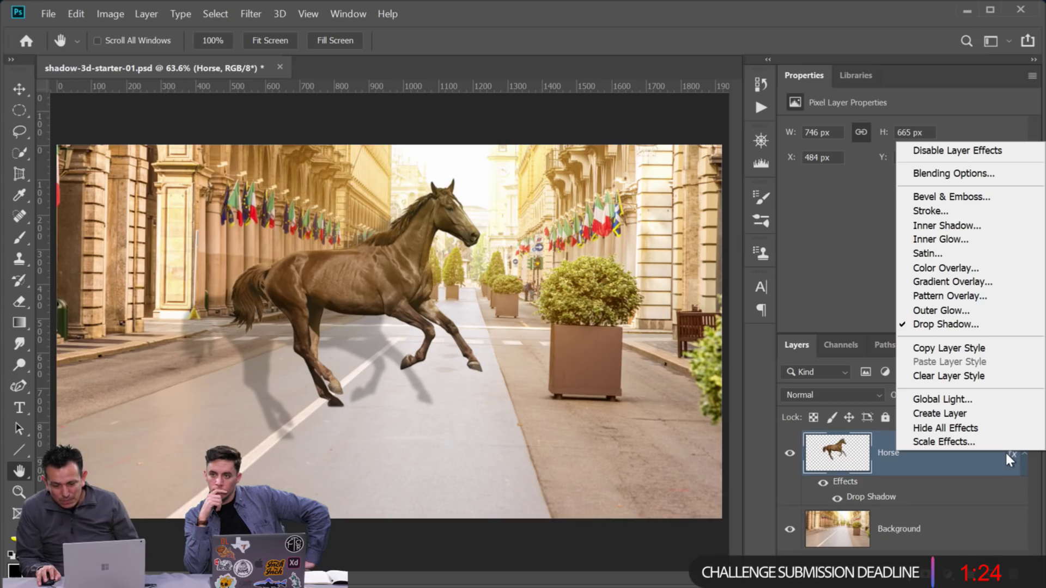
click(1001, 462)
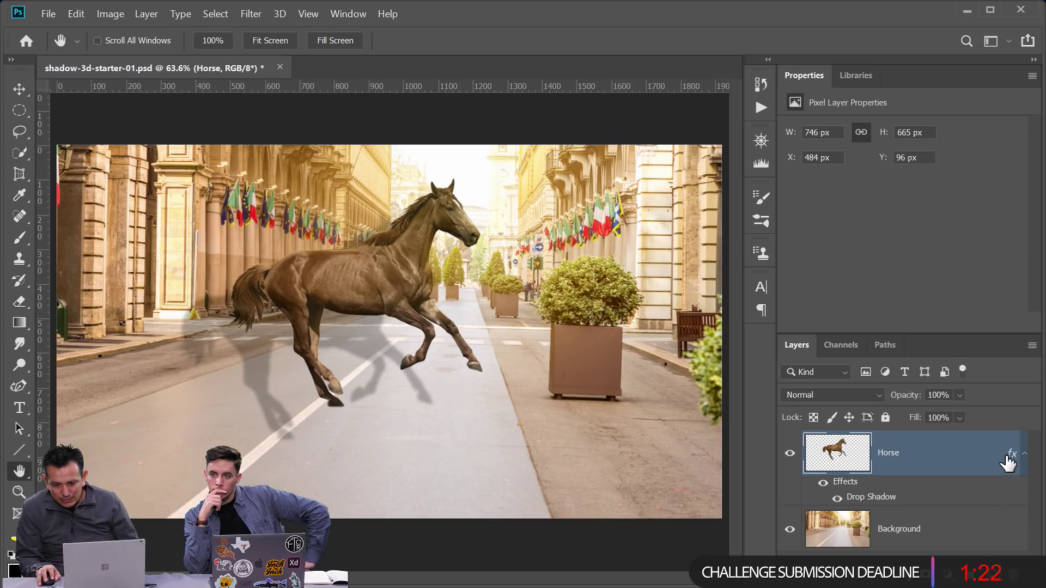
right_click(1006, 455)
right_click(1012, 452)
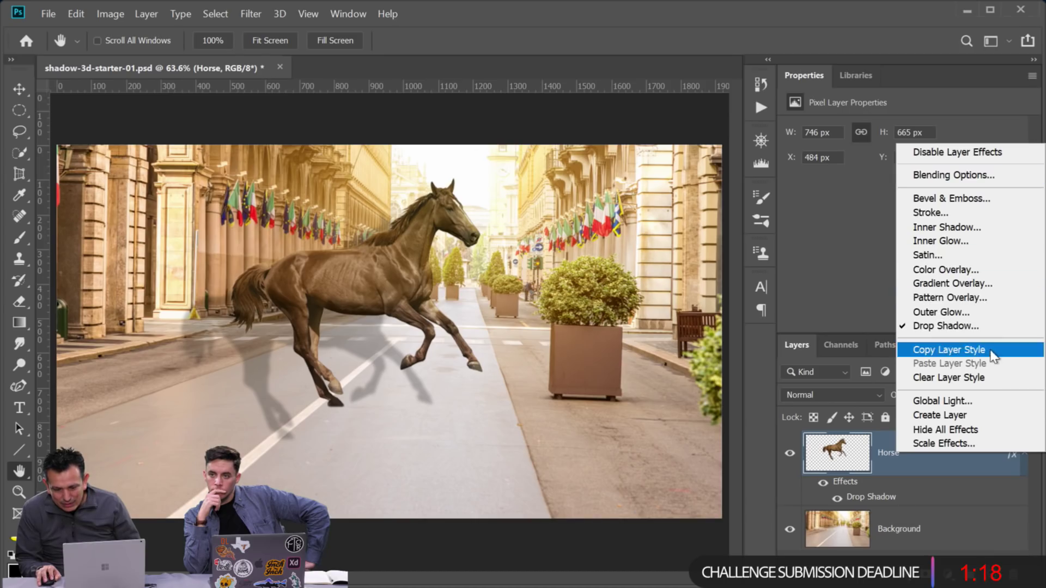
click(994, 418)
click(412, 233)
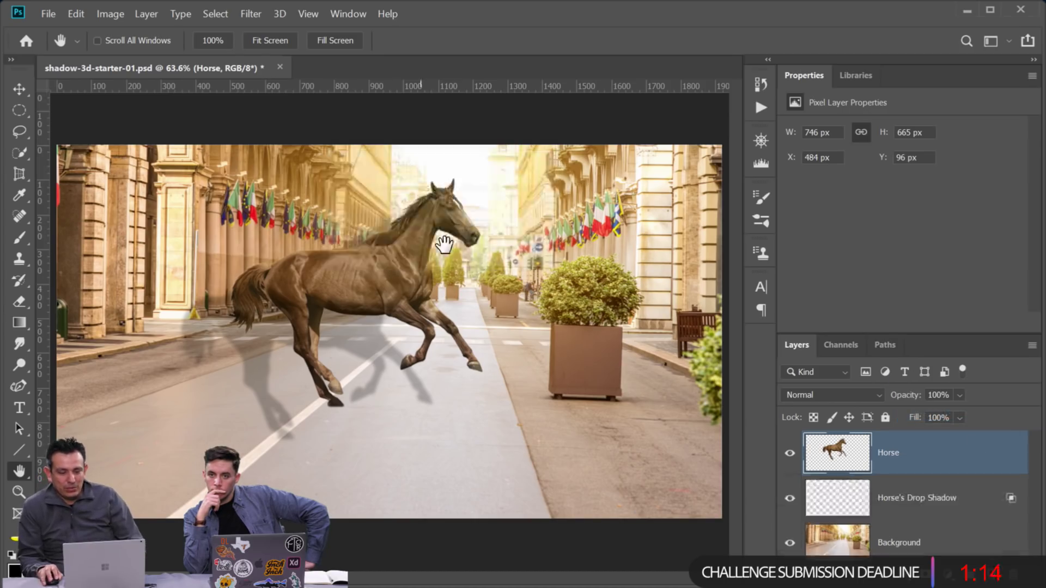
Select the horse's separated shadow layer and move the shadow slightly right and down on the street
click(855, 512)
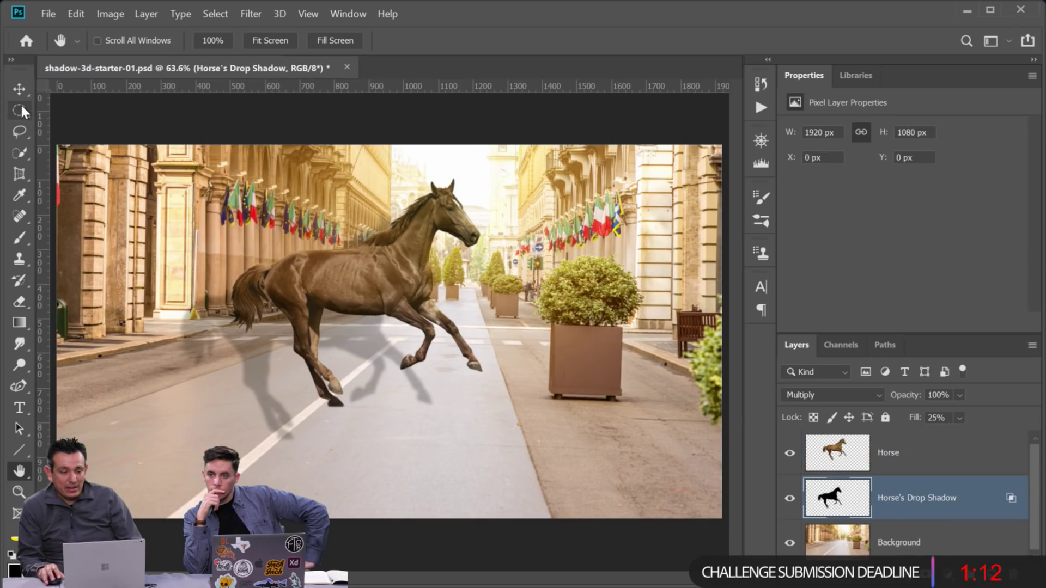
key(v)
drag(282, 339, 341, 353)
Transform the shadow with Perspective and Distort so it falls flipped onto the road below the horse, apply it, and delete the shadow layer
key(ctrl+t)
right_click(377, 332)
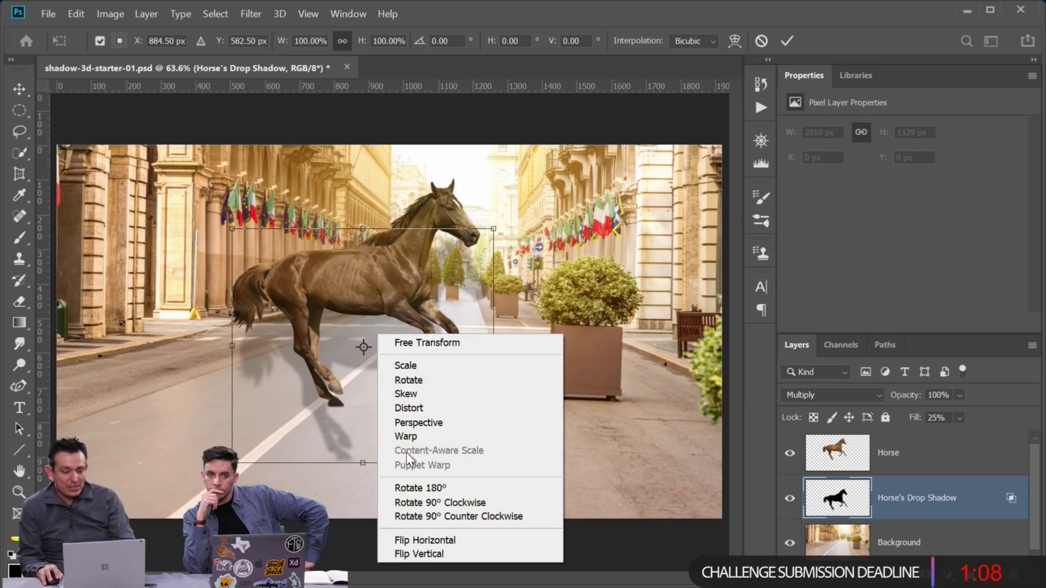
click(417, 423)
drag(363, 463, 384, 329)
right_click(384, 328)
click(420, 406)
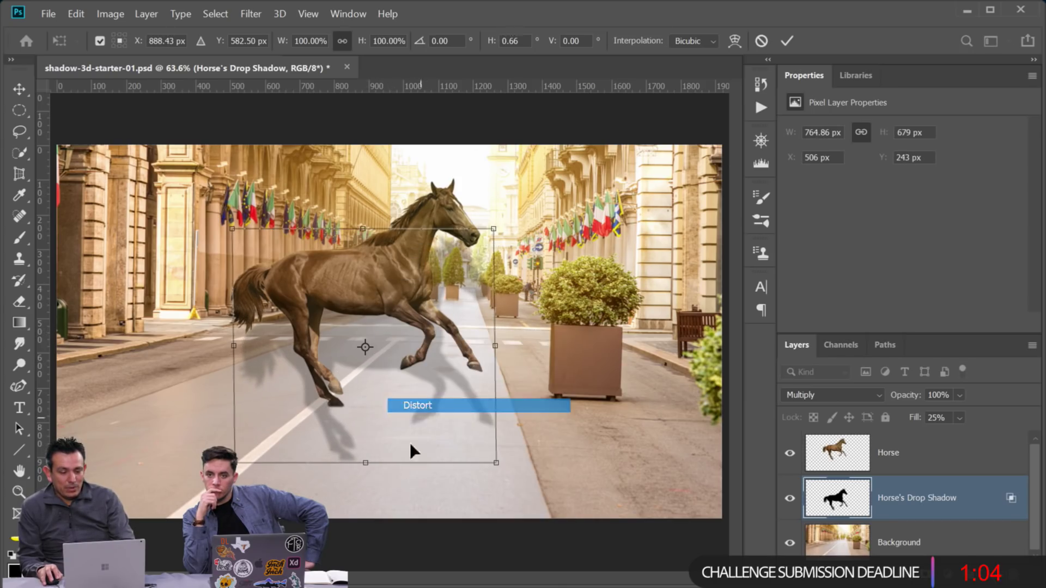
mouse_move(365, 463)
mouse_down()
mouse_move(387, 213)
mouse_move(367, 232)
mouse_move(368, 364)
mouse_move(400, 279)
mouse_move(430, 421)
mouse_move(391, 439)
mouse_move(365, 468)
mouse_up()
key(Return)
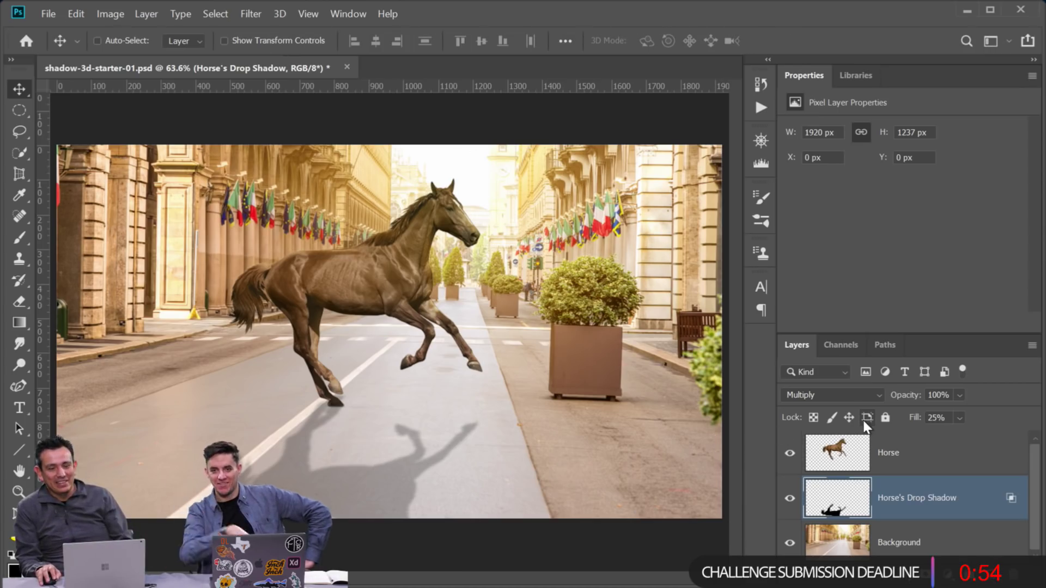
key(Delete)
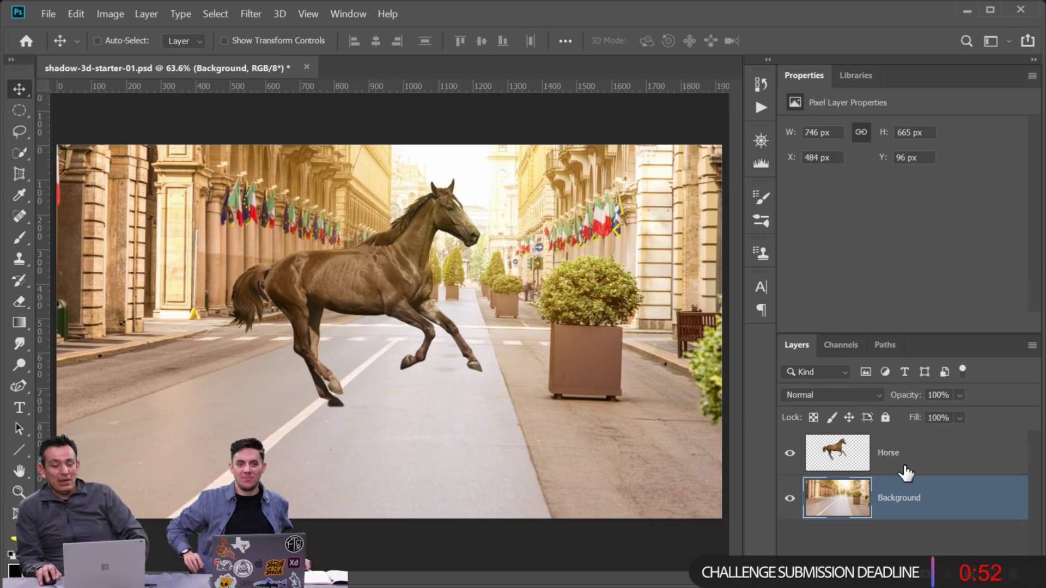
Duplicate the Horse layer
click(926, 467)
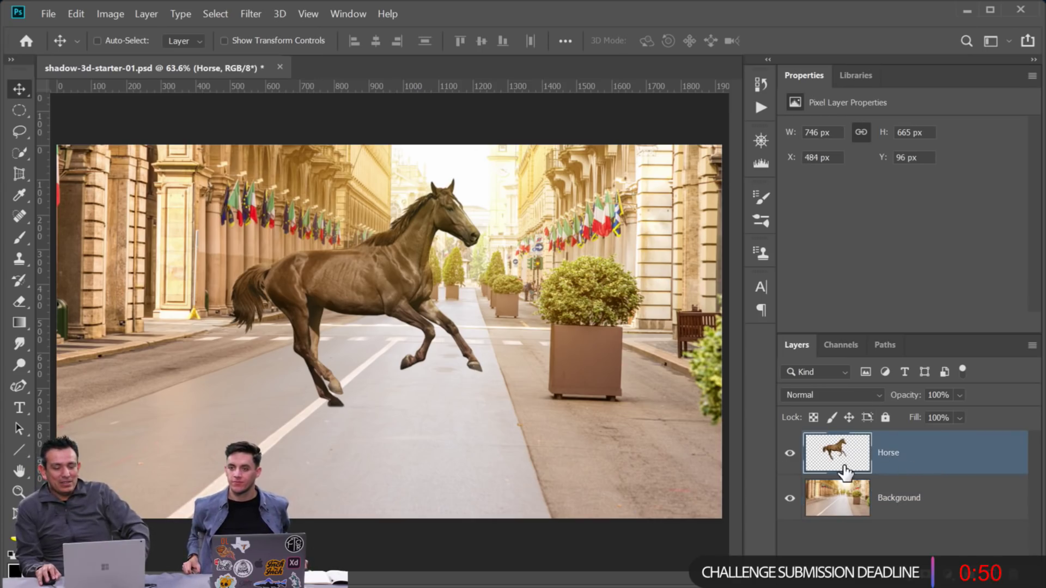
click(280, 14)
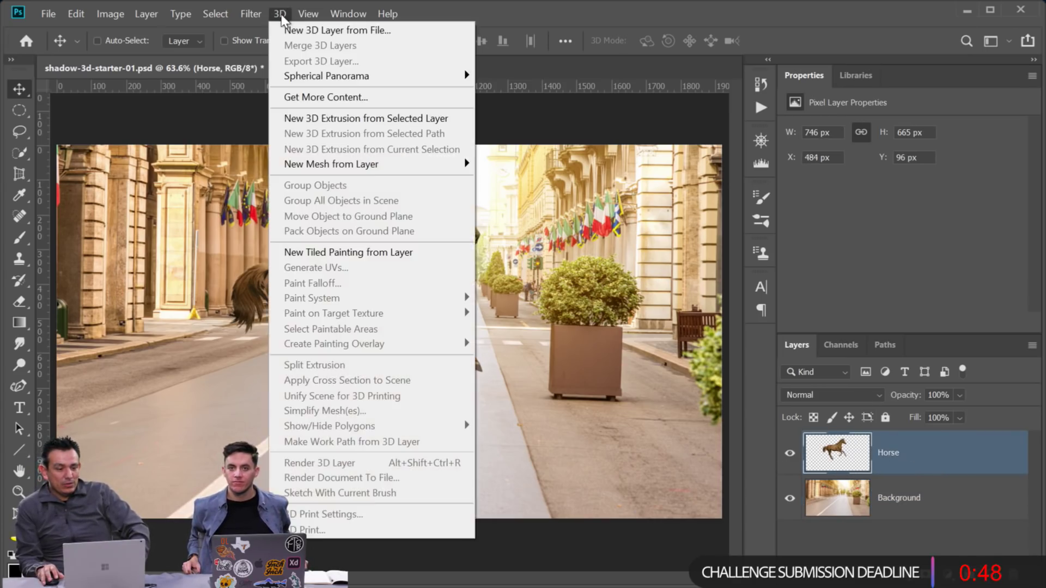
click(824, 461)
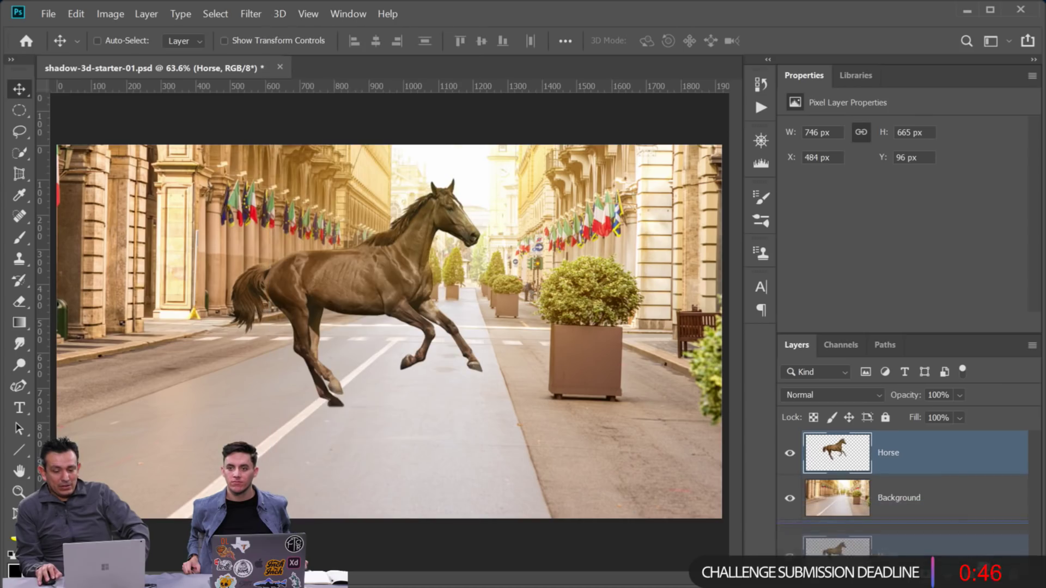
key(ctrl+j)
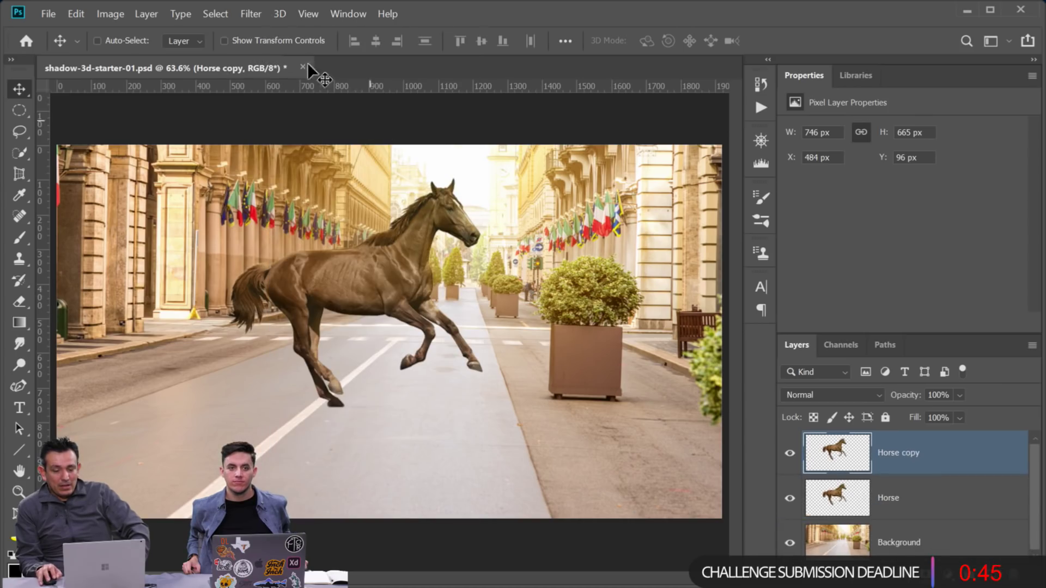
Create a new 3D extrusion from the Horse copy layer and accept the switch to the 3D workspace
click(277, 15)
mouse_move(354, 173)
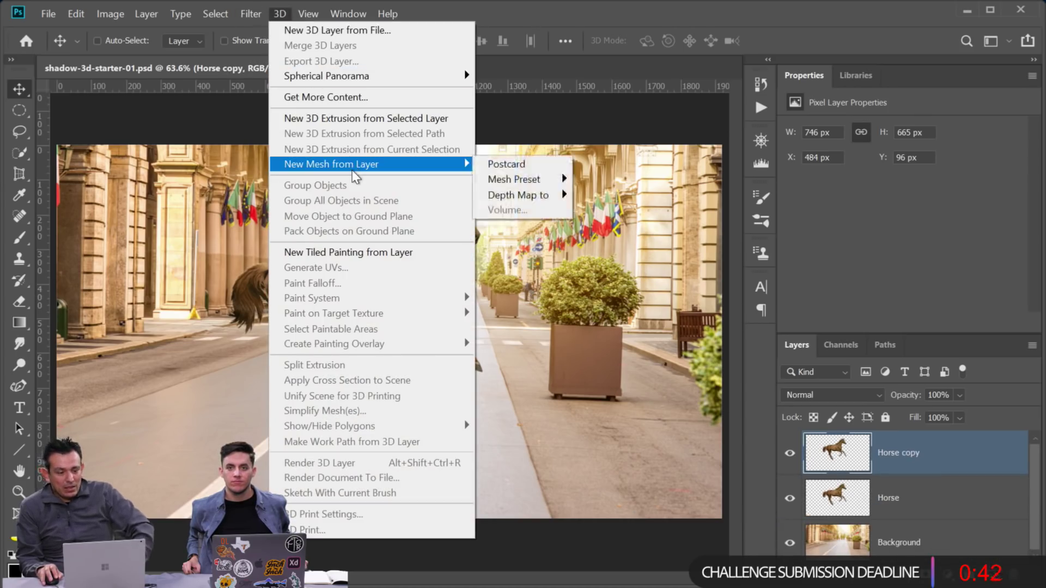
click(362, 119)
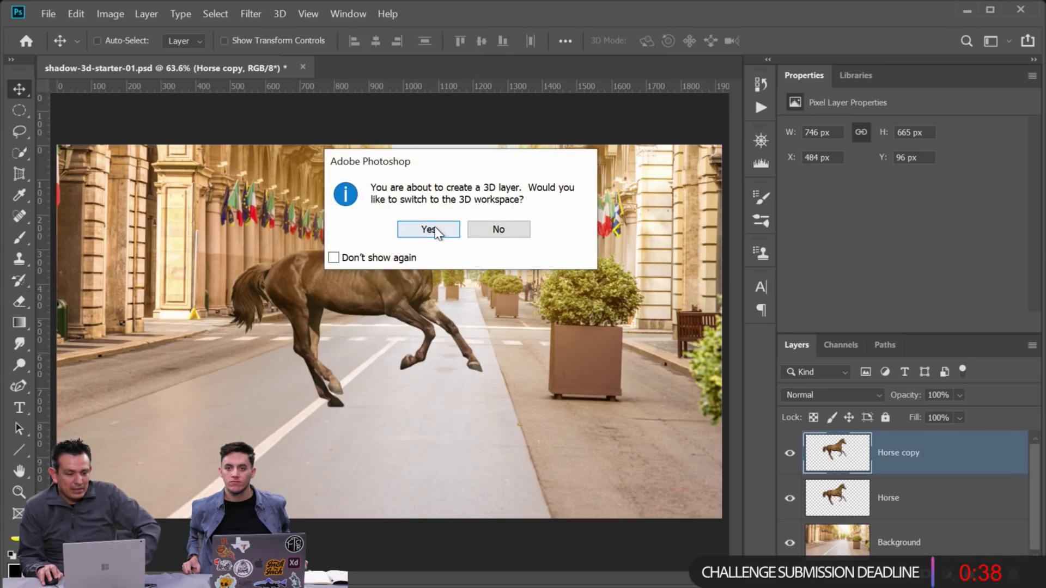
click(435, 230)
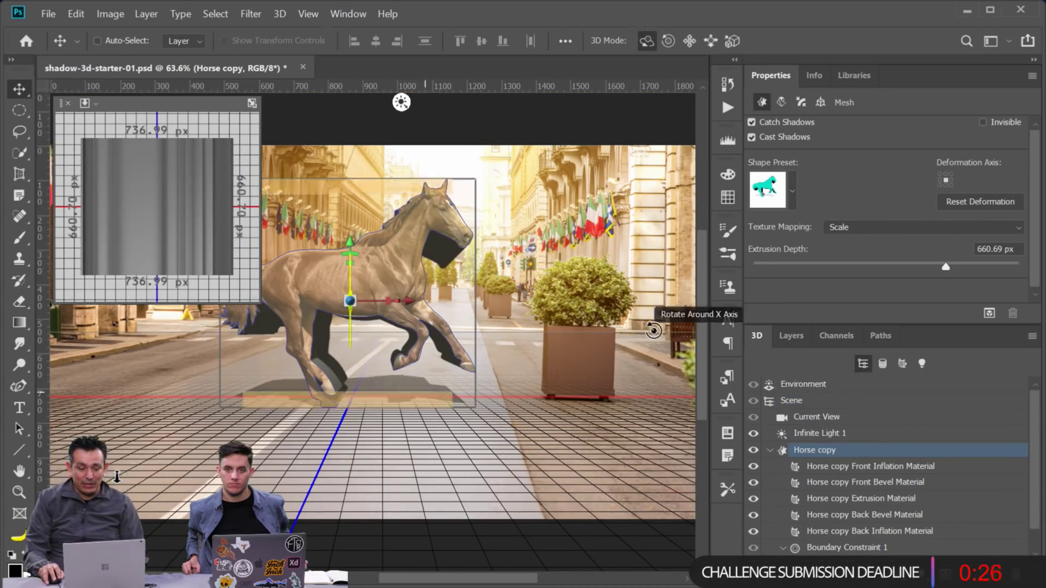
Orbit the 3D camera to align the ground plane with the street and set the Horse copy mesh's extrusion depth to -15.34 px
drag(116, 477, 116, 477)
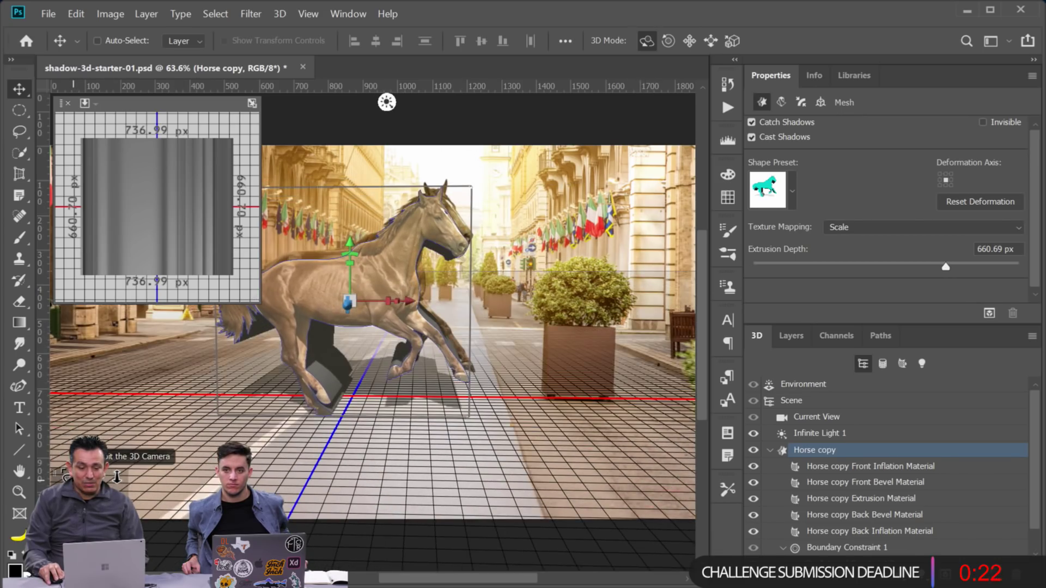
drag(940, 274, 884, 269)
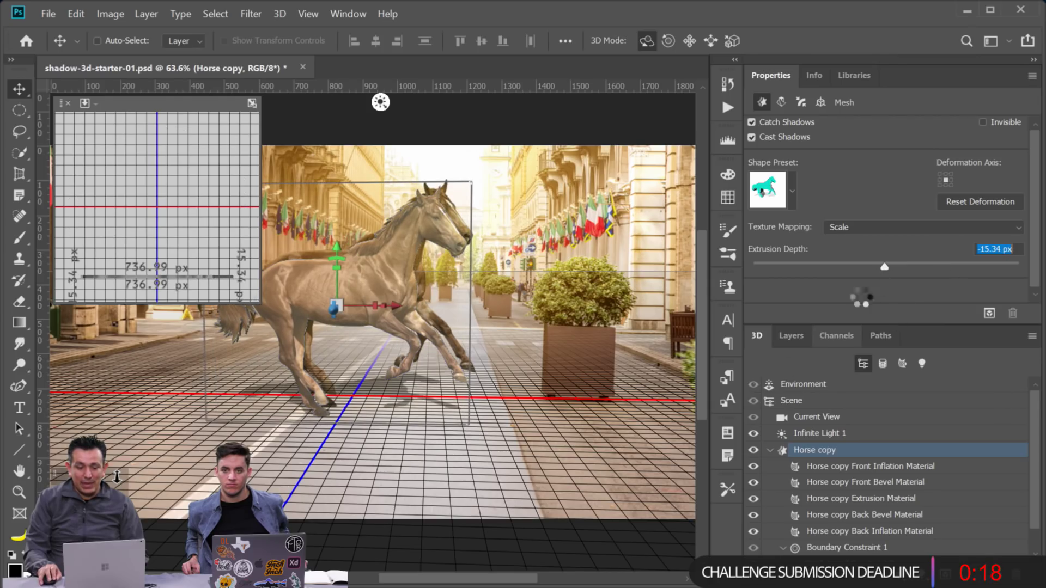
Aim Infinite Light 1 so the shadow falls on the road in front of the horse, and make the Horse copy mesh invisible
click(814, 434)
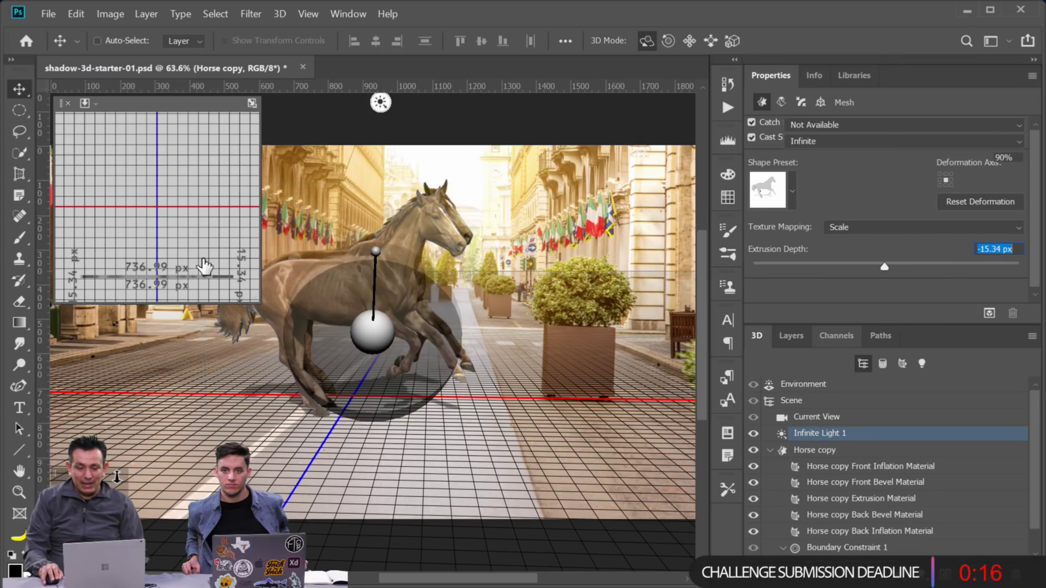
drag(380, 102, 359, 278)
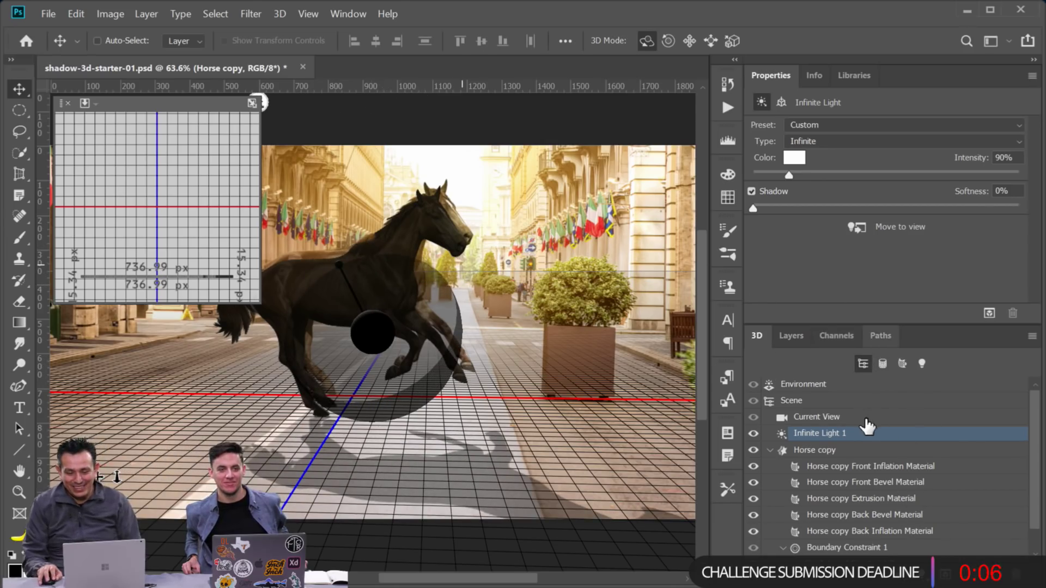
click(838, 452)
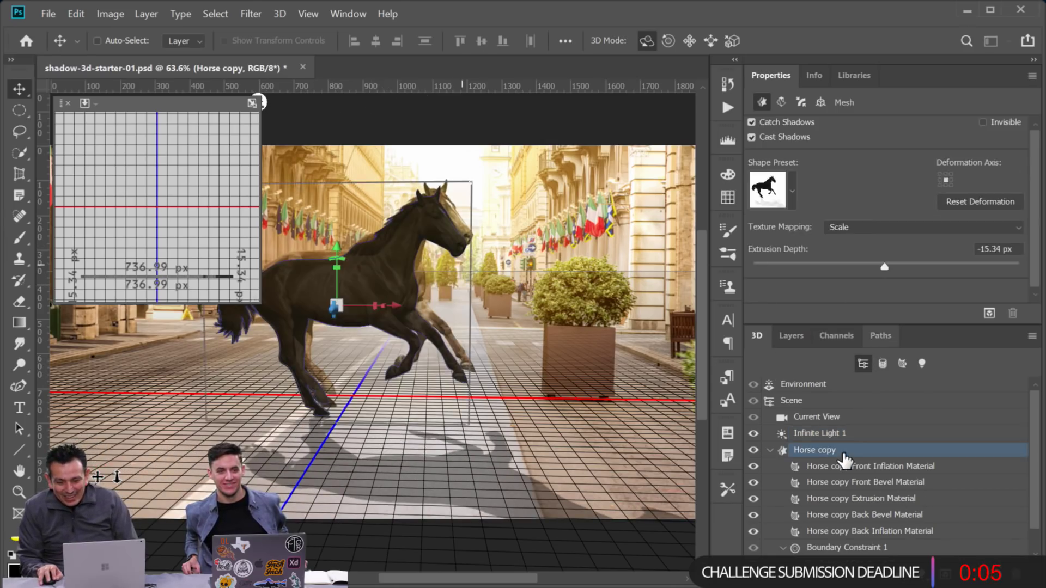
click(982, 122)
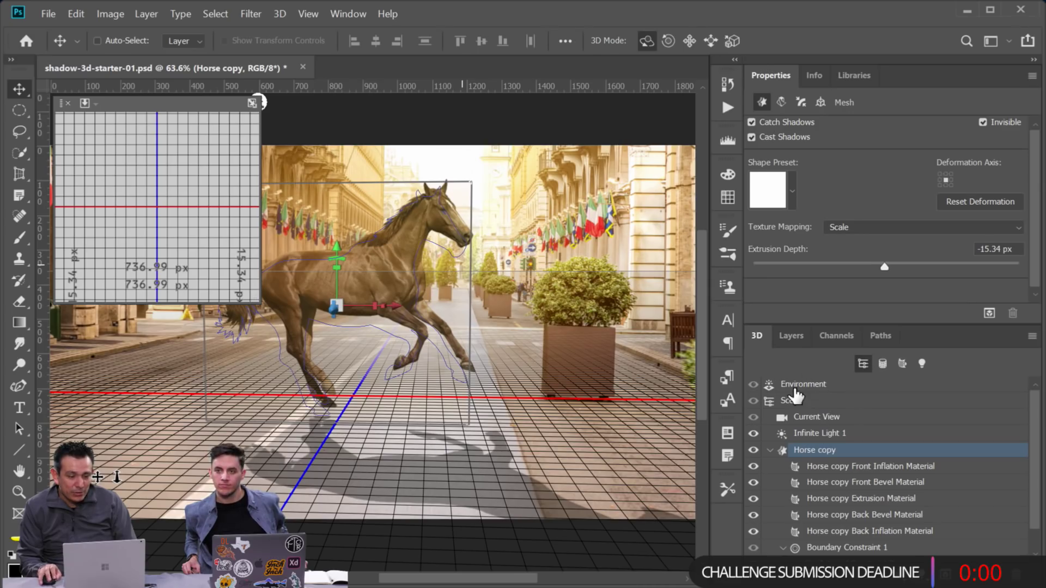
Review the cast shadow without the 3D overlays and inspect the Horse copy entry among the layers and the 3D scene
click(18, 111)
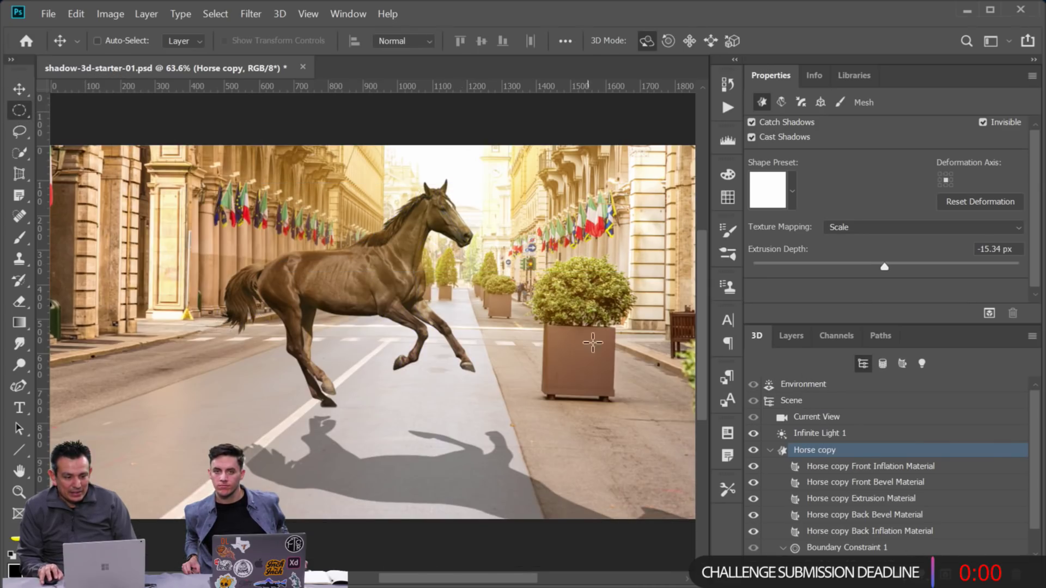
click(792, 336)
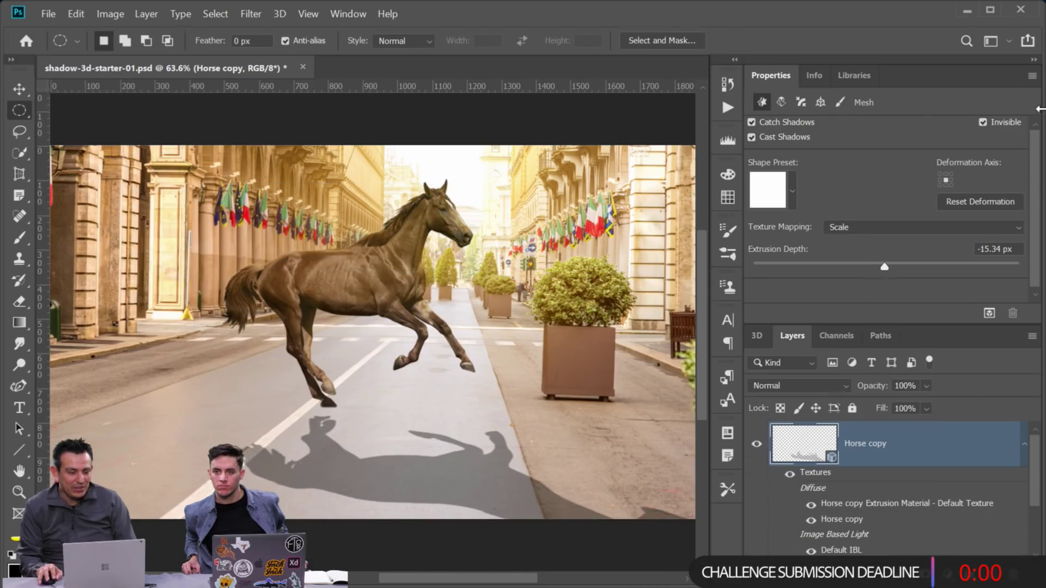
click(19, 89)
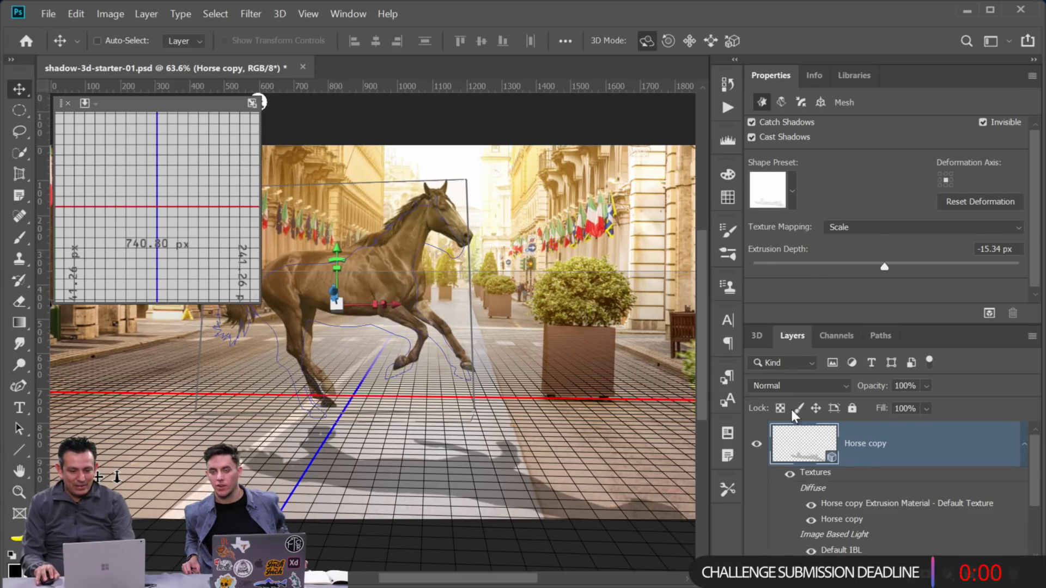
click(757, 335)
click(791, 335)
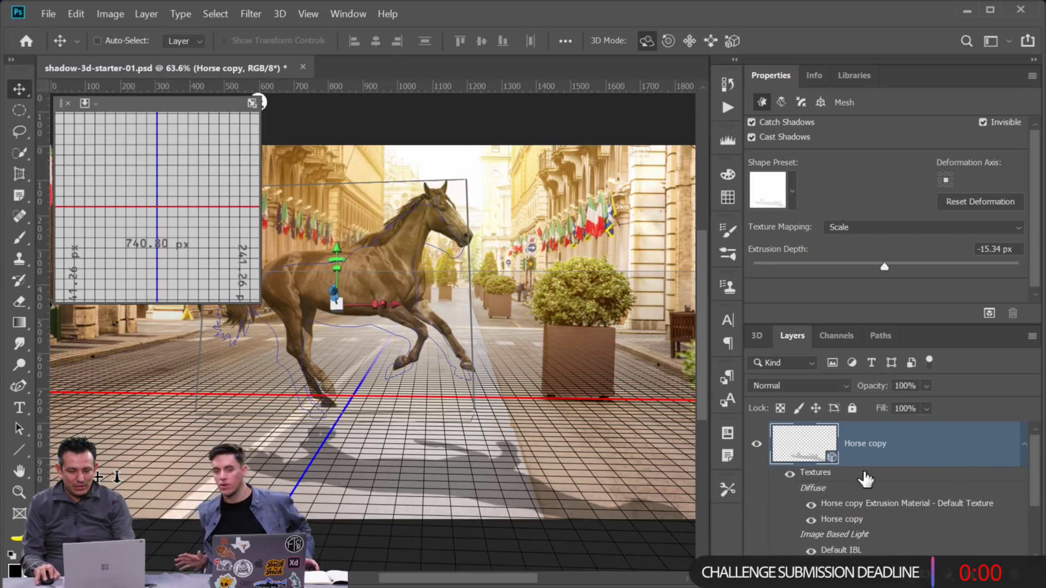
click(19, 111)
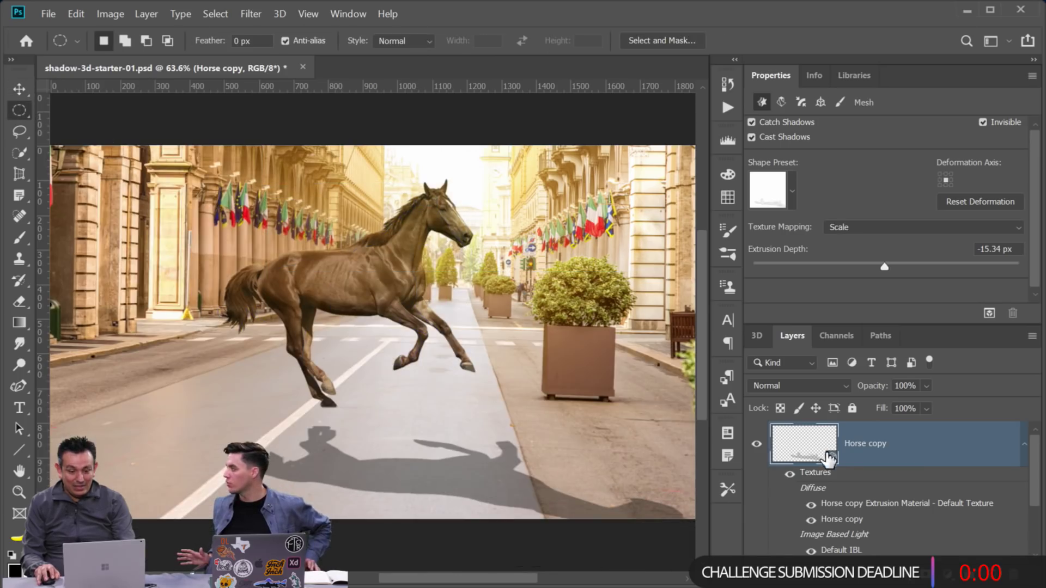
Select the original Horse layer and move the horse slightly down and left on the street toward its shadow
scroll(817, 463, down, 3)
click(777, 497)
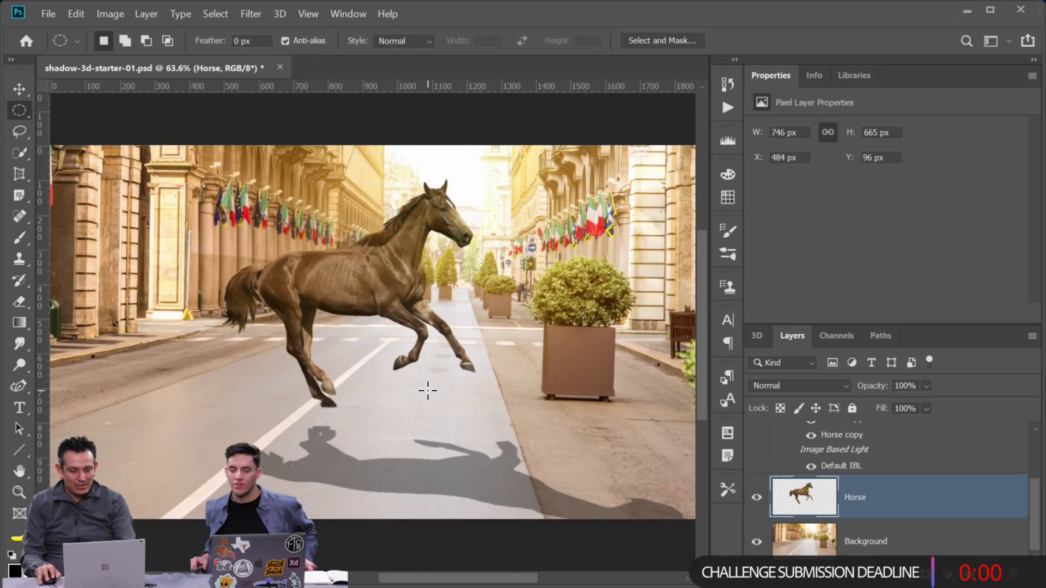
key(v)
drag(325, 381, 318, 399)
drag(588, 433, 589, 433)
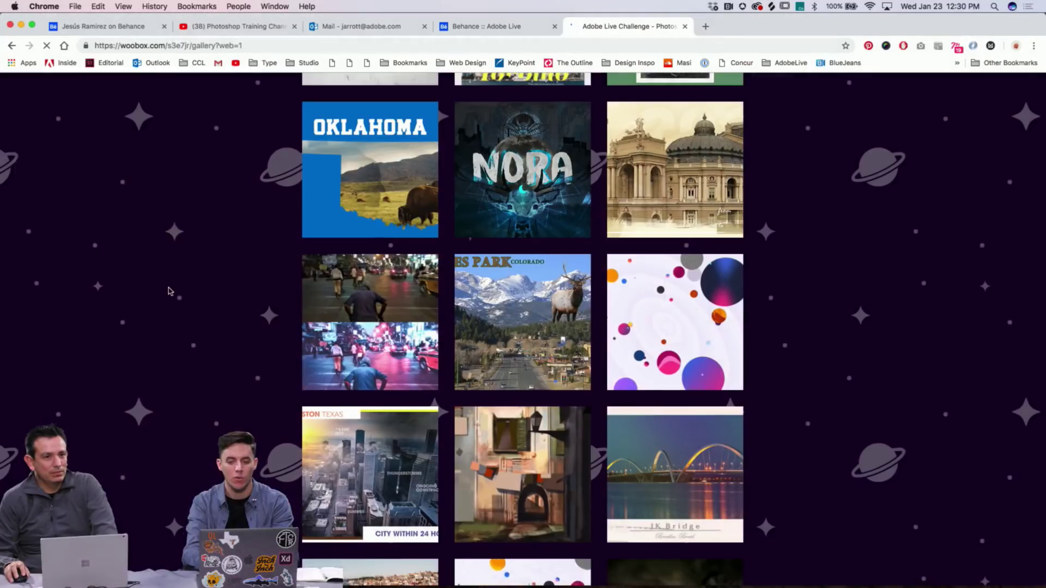
Switch to the Adobe Live Challenge gallery in Chrome and open the Estes Park, Colorado postcard entry at full size
scroll(512, 410, up, 2)
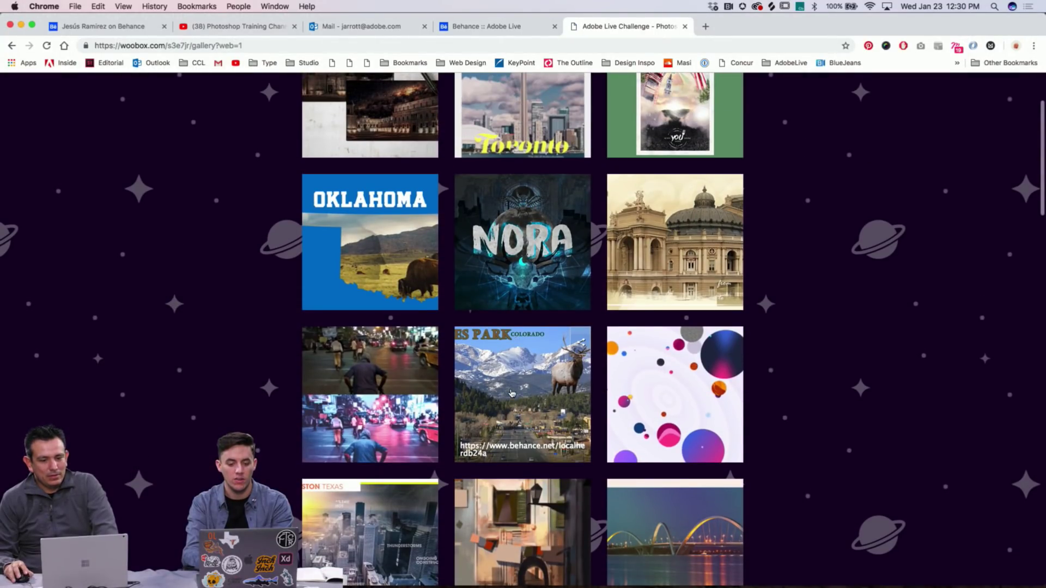
scroll(511, 403, up, 1)
click(509, 425)
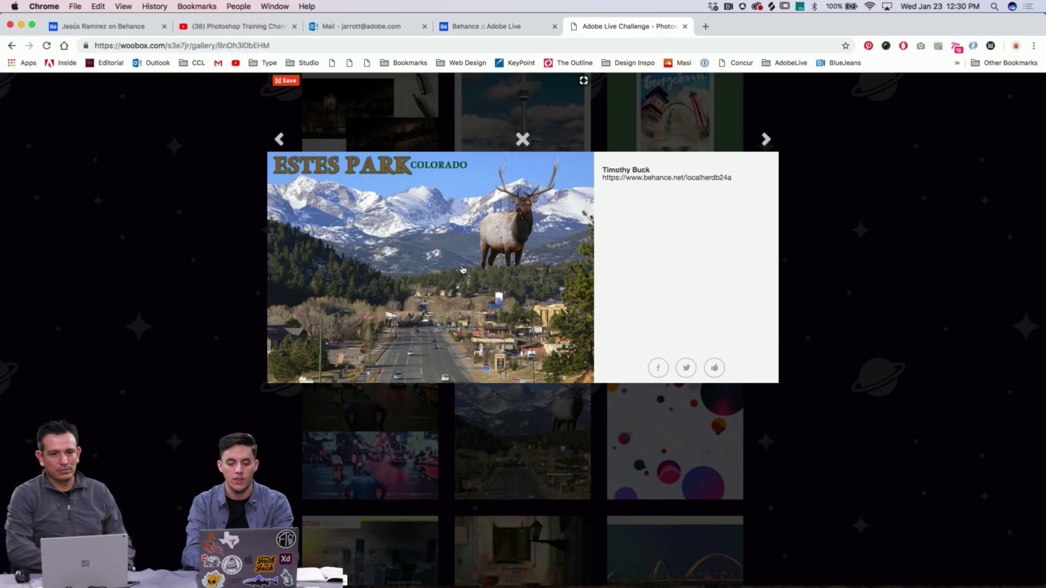
click(463, 269)
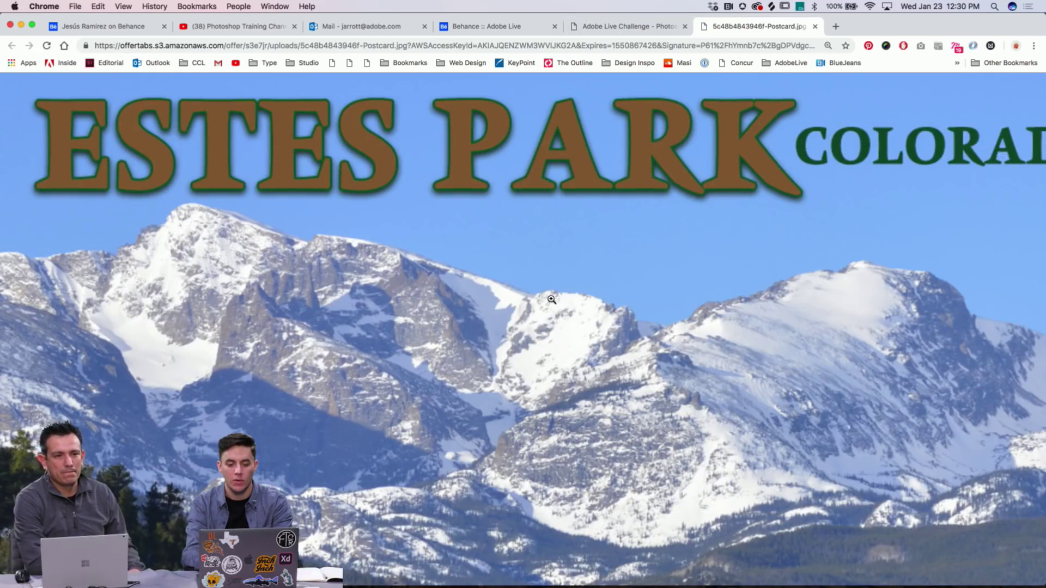
Examine the whole Estes Park postcard, from the title and elk in the mountains to the street below
scroll(551, 299, down, 6)
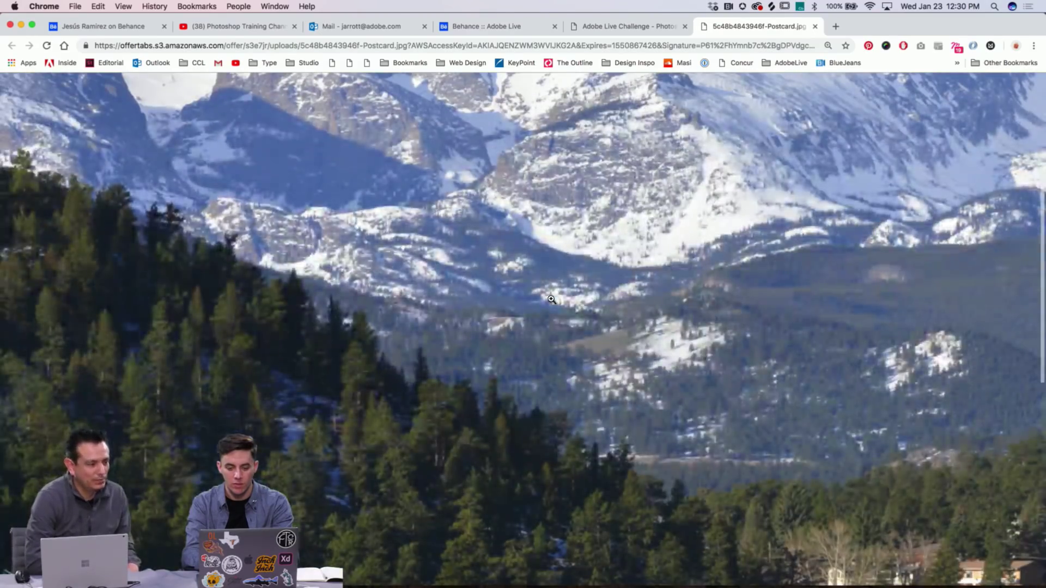
key(super+minus)
key(super+minus)
key(super+minus)
key(super+minus)
key(super+minus)
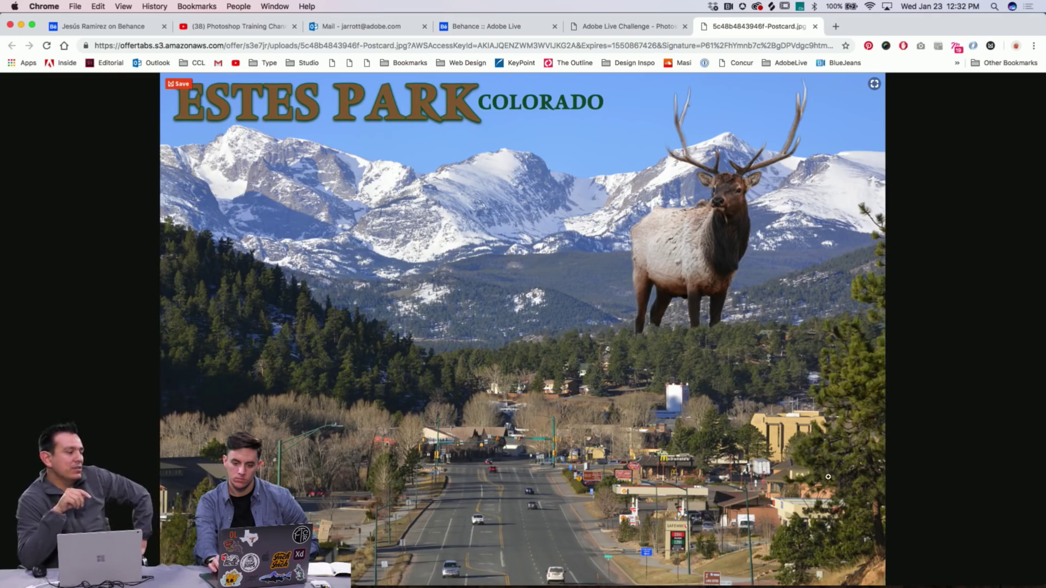
scroll(827, 478, up, 5)
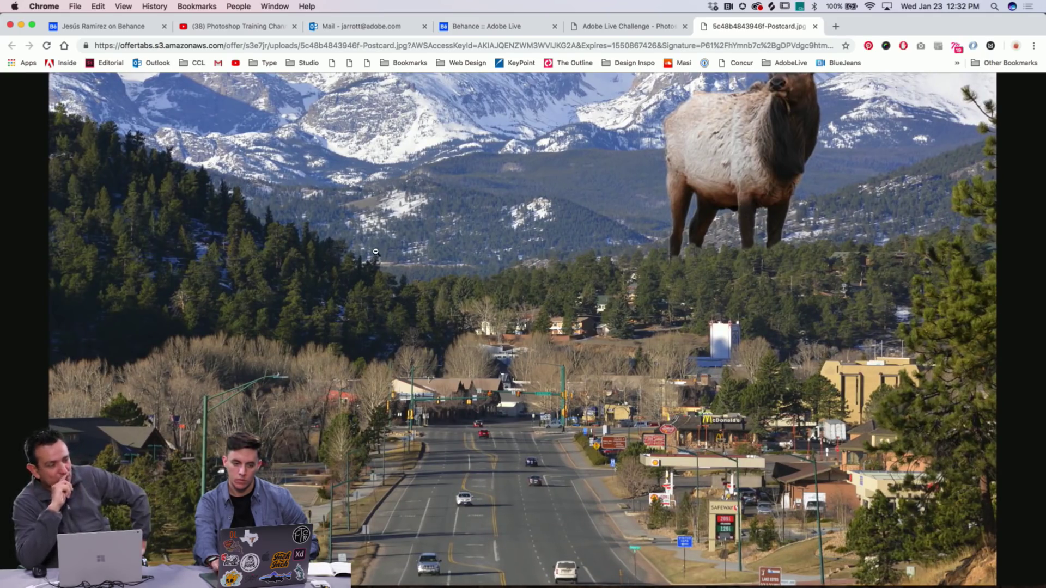
scroll(542, 279, up, 5)
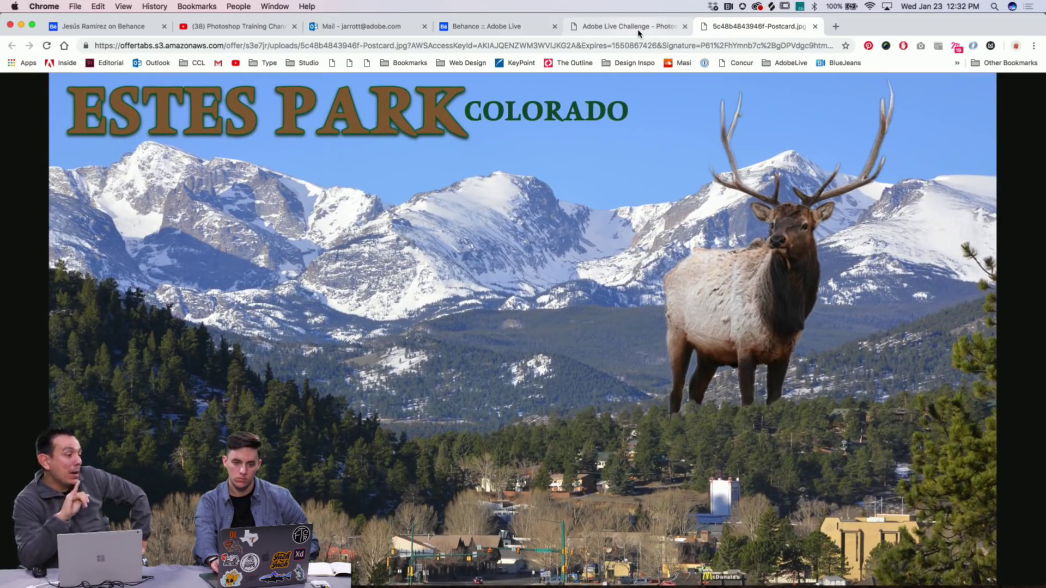
scroll(642, 180, down, 2)
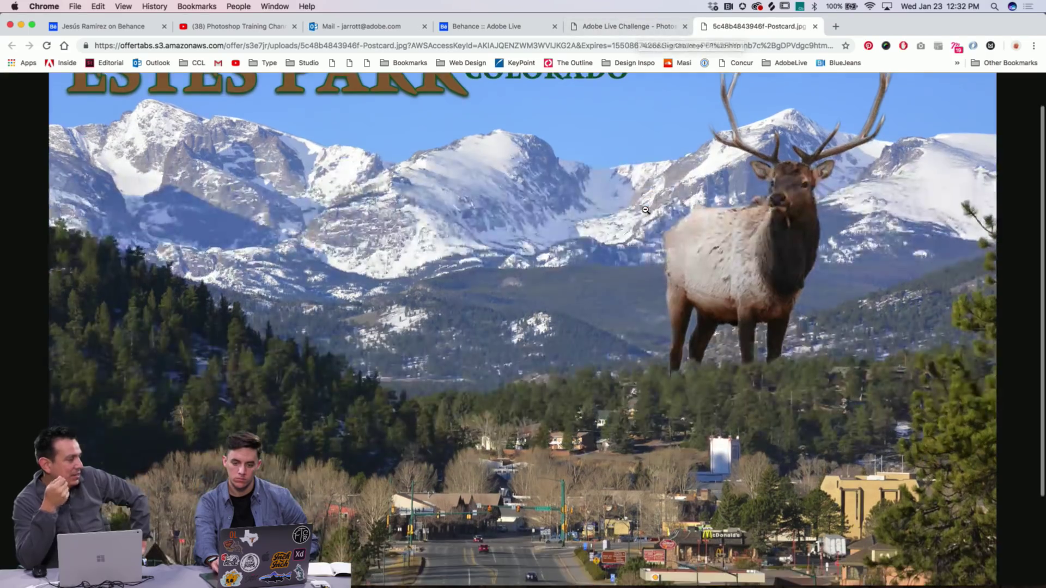
scroll(641, 179, up, 2)
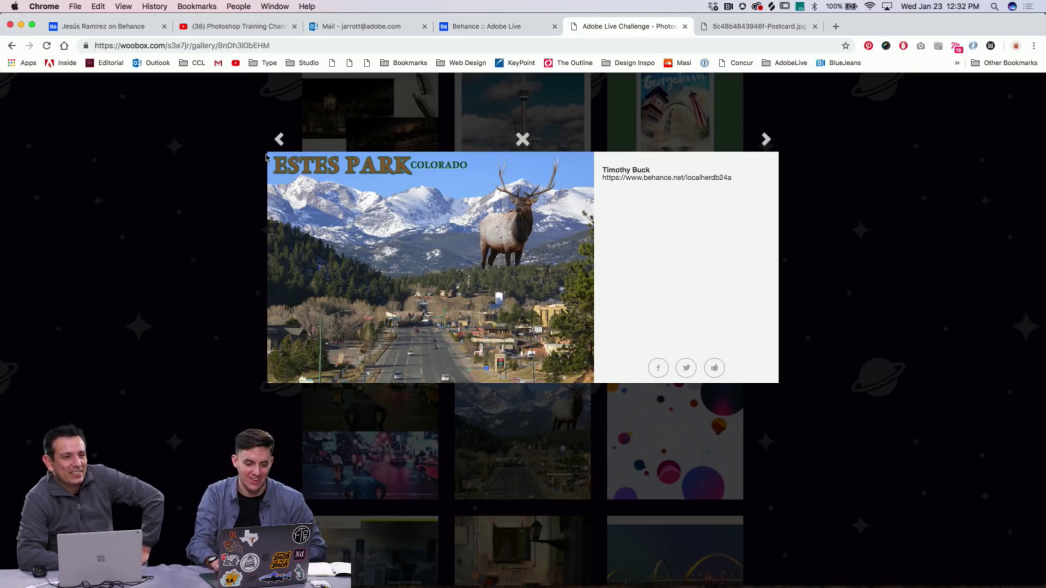
Go to the previous gallery entry, the before-and-after night street photo, and open its image enlarged
click(280, 140)
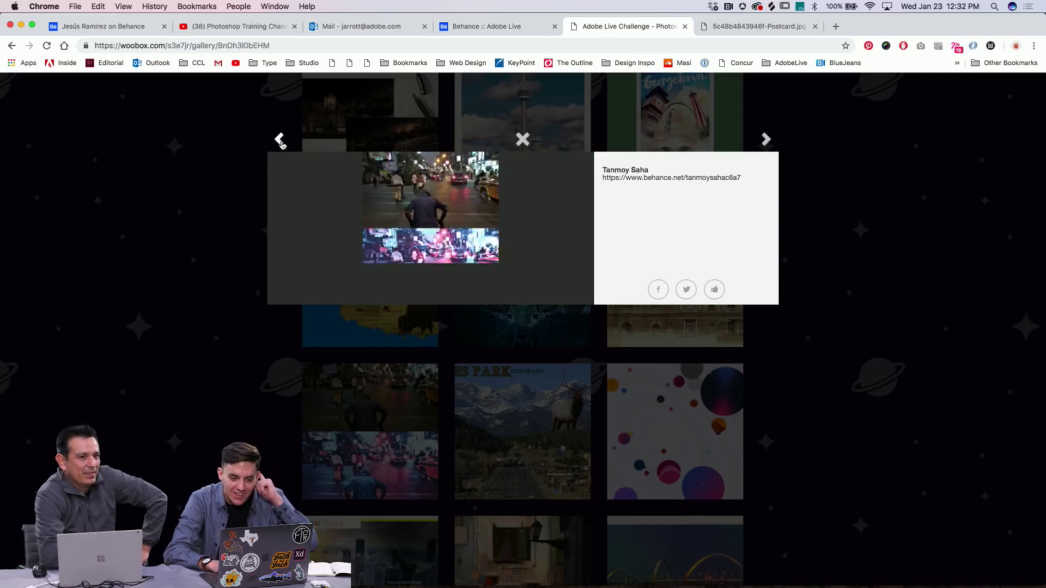
click(517, 275)
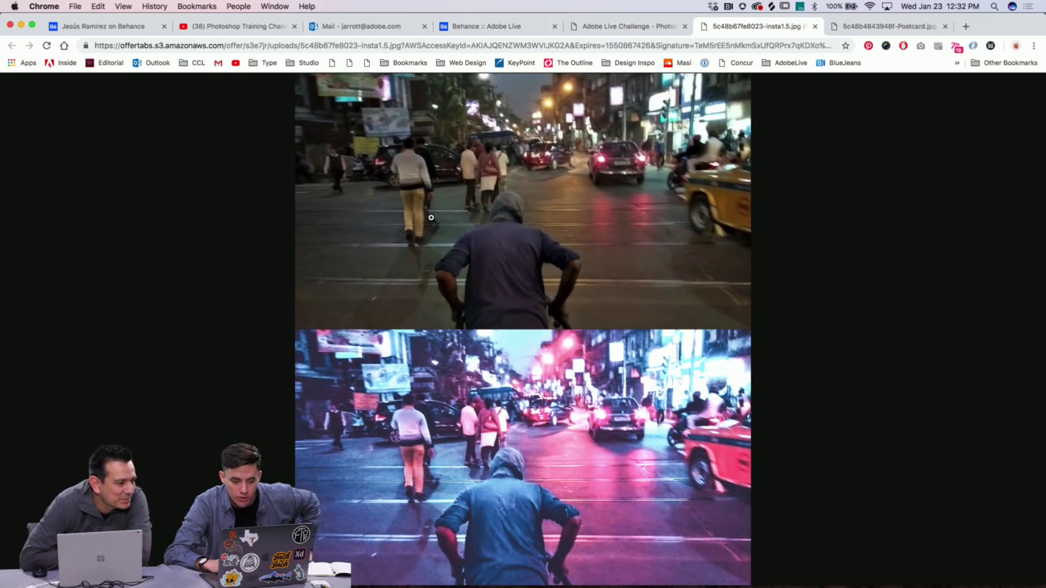
click(509, 339)
Compare the original night street photo with its pink and blue color-graded version beneath it
scroll(502, 336, down, 3)
scroll(99, 320, up, 5)
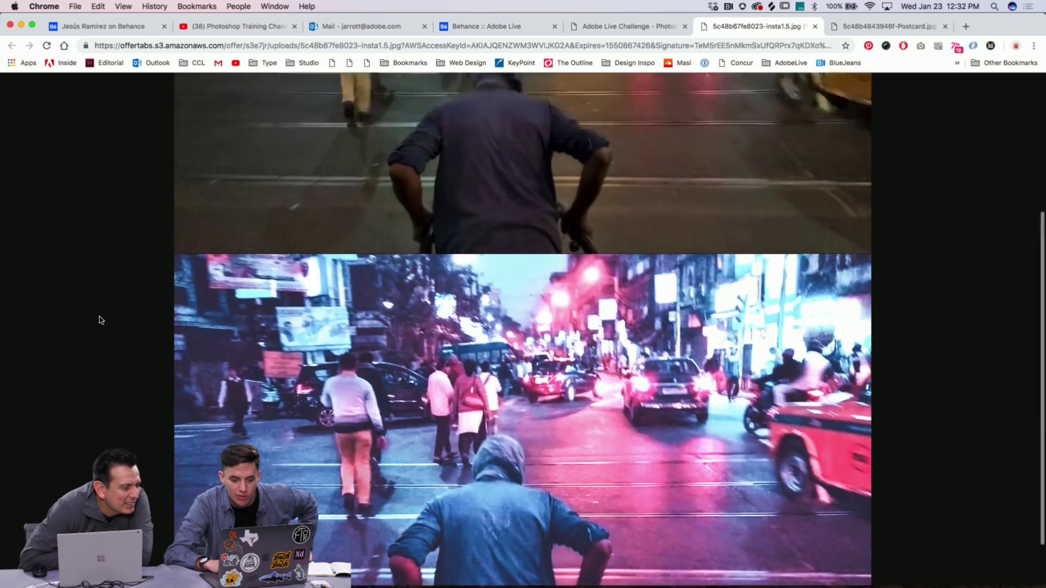
scroll(99, 320, down, 5)
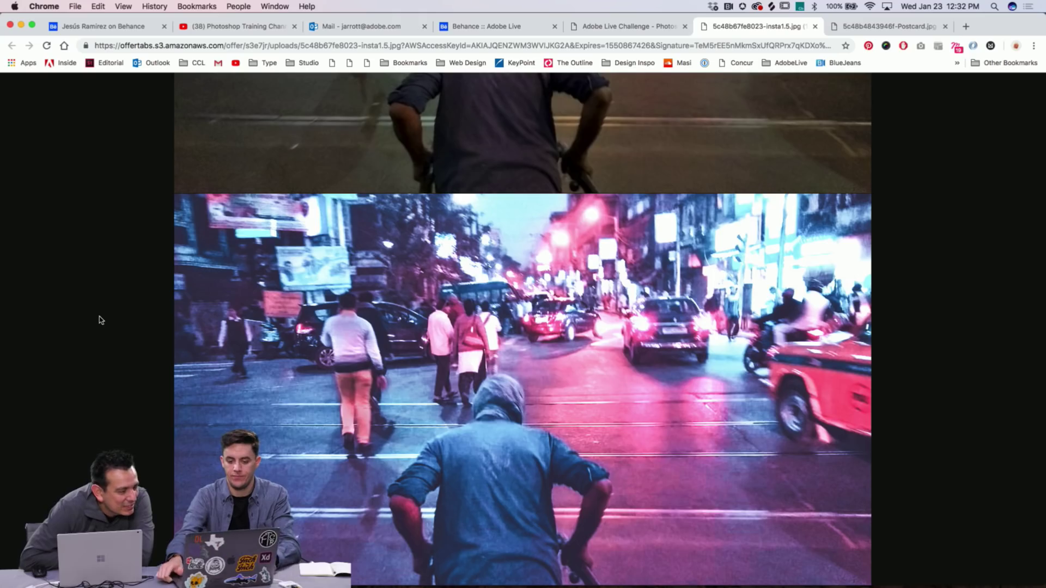
scroll(100, 319, up, 5)
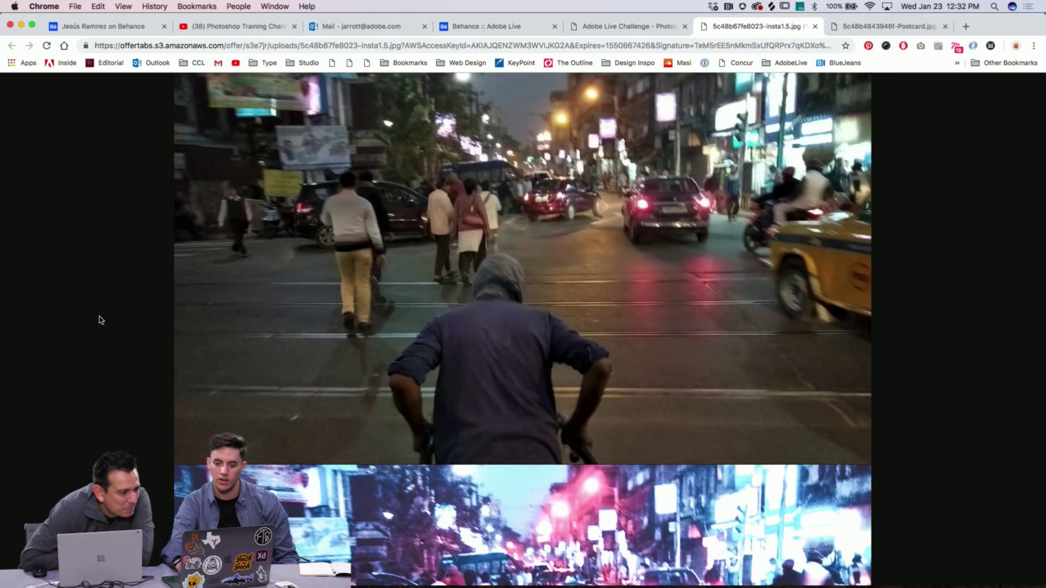
scroll(100, 319, down, 5)
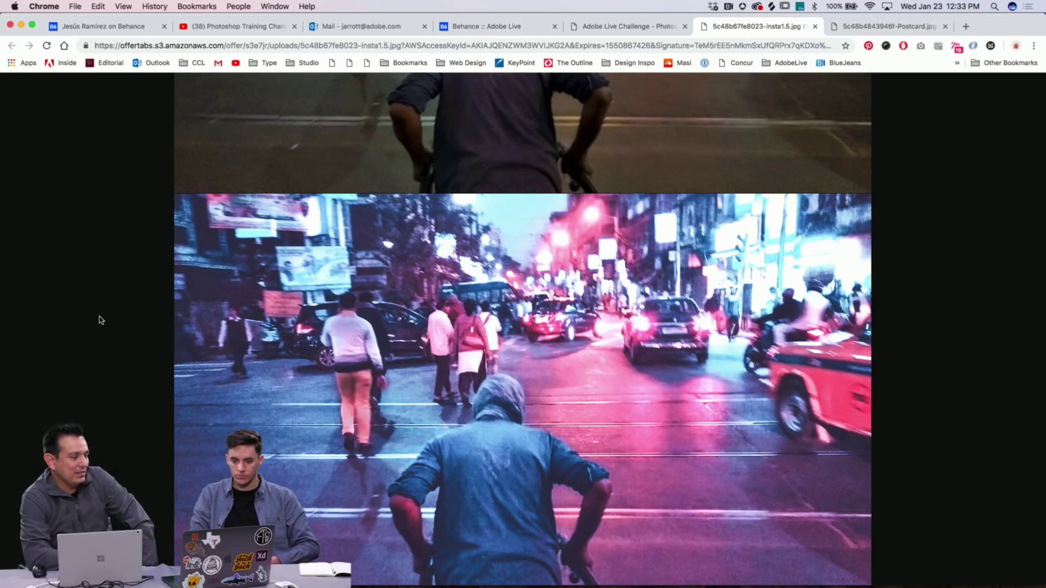
scroll(100, 321, up, 5)
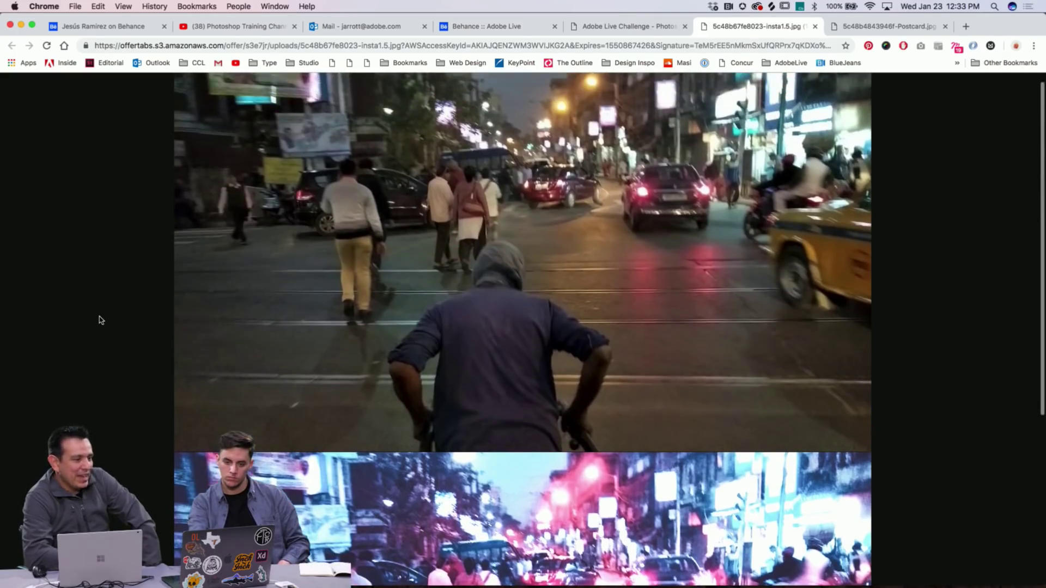
scroll(99, 320, down, 5)
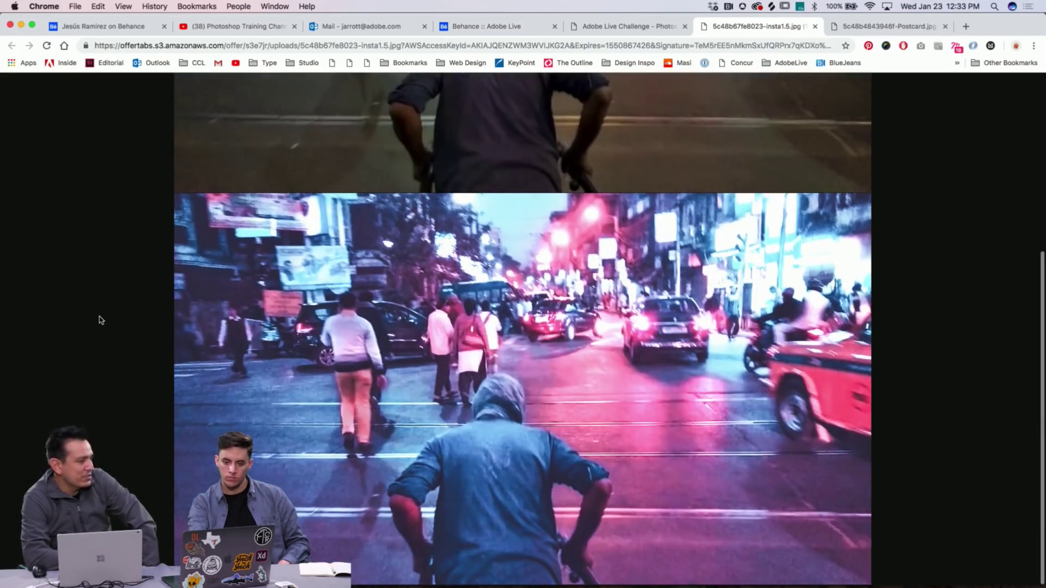
scroll(99, 320, up, 5)
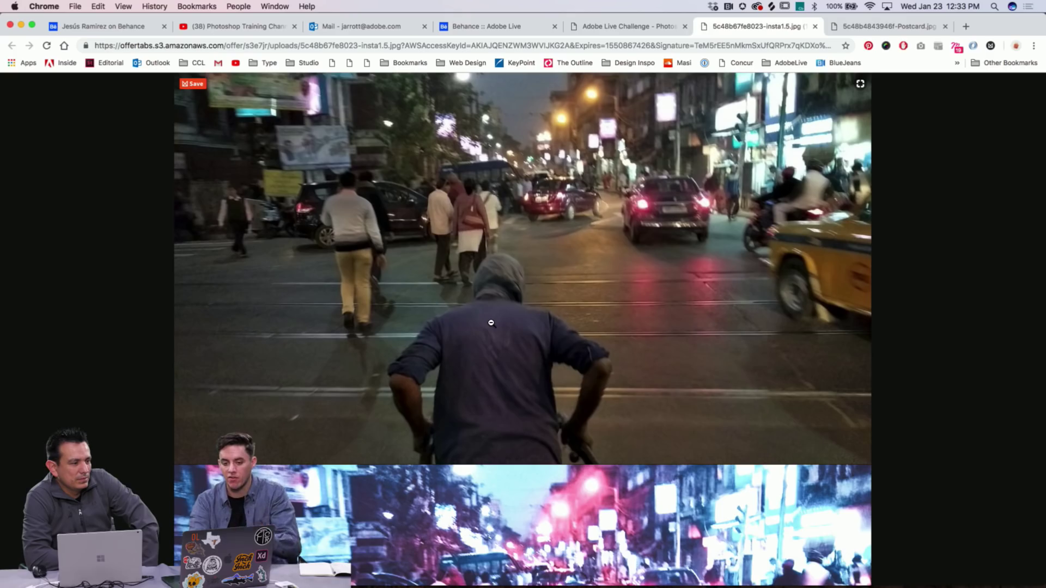
scroll(490, 323, down, 1)
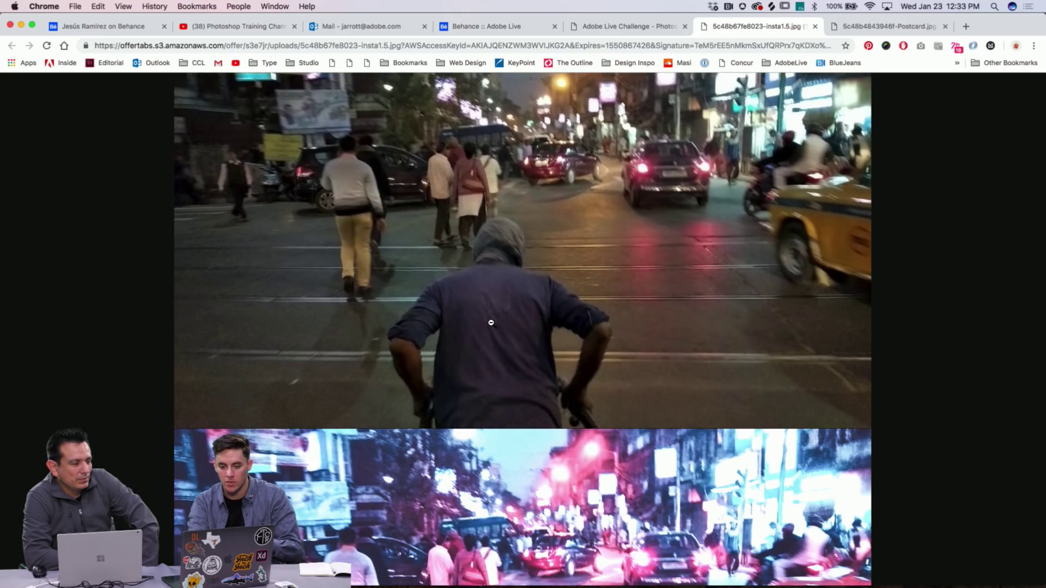
scroll(490, 322, down, 5)
scroll(490, 322, up, 6)
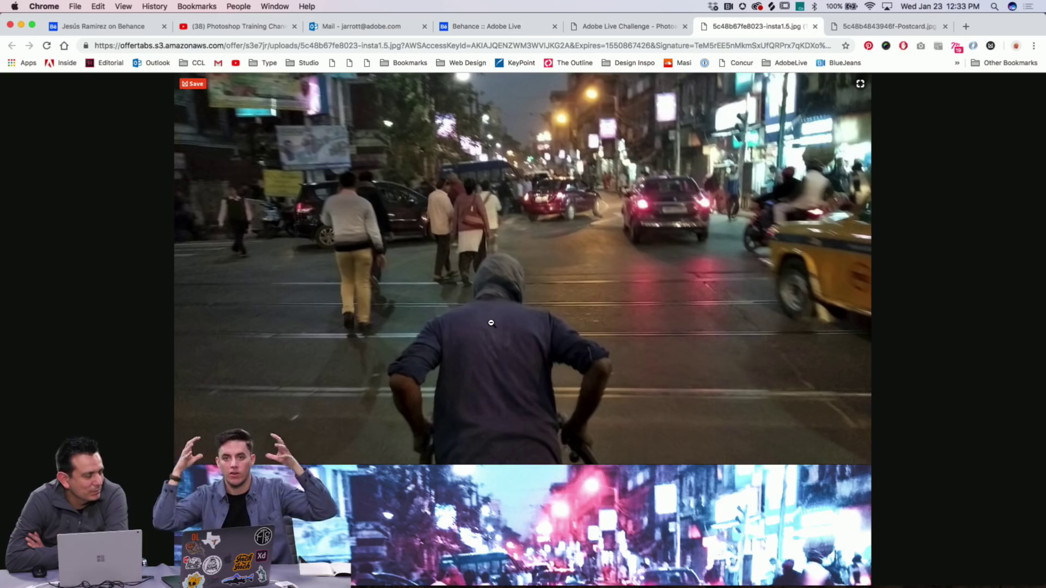
scroll(490, 323, down, 5)
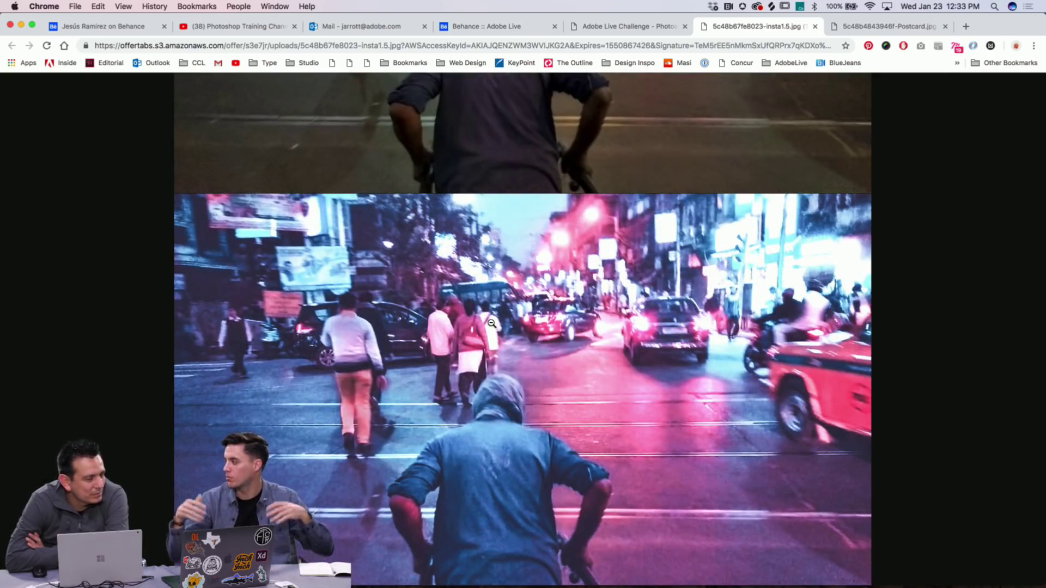
scroll(491, 323, up, 5)
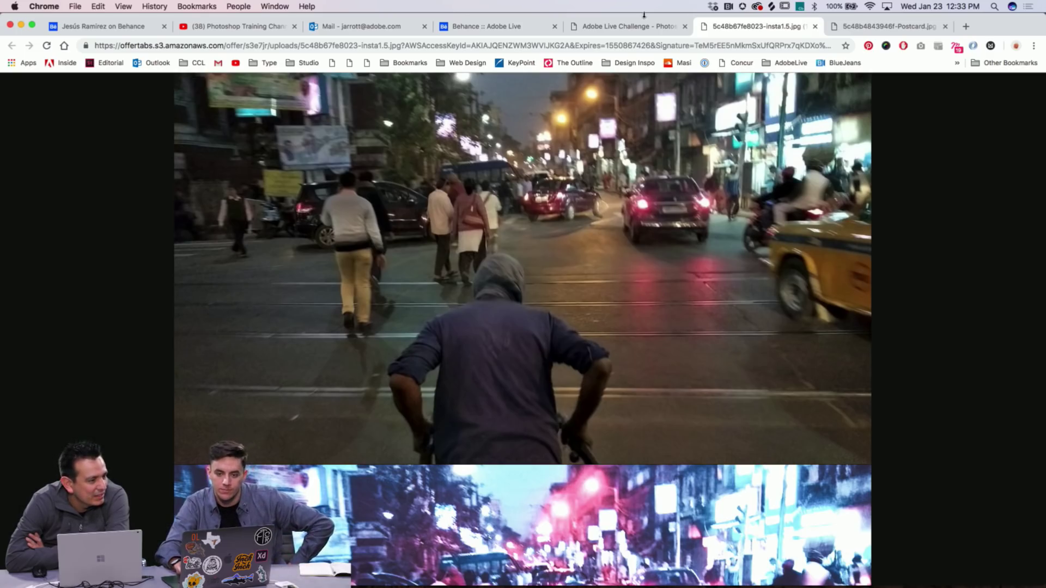
Return to the challenge gallery, go to the previous entry, the Odessa postcard, and open its image at full size
click(630, 28)
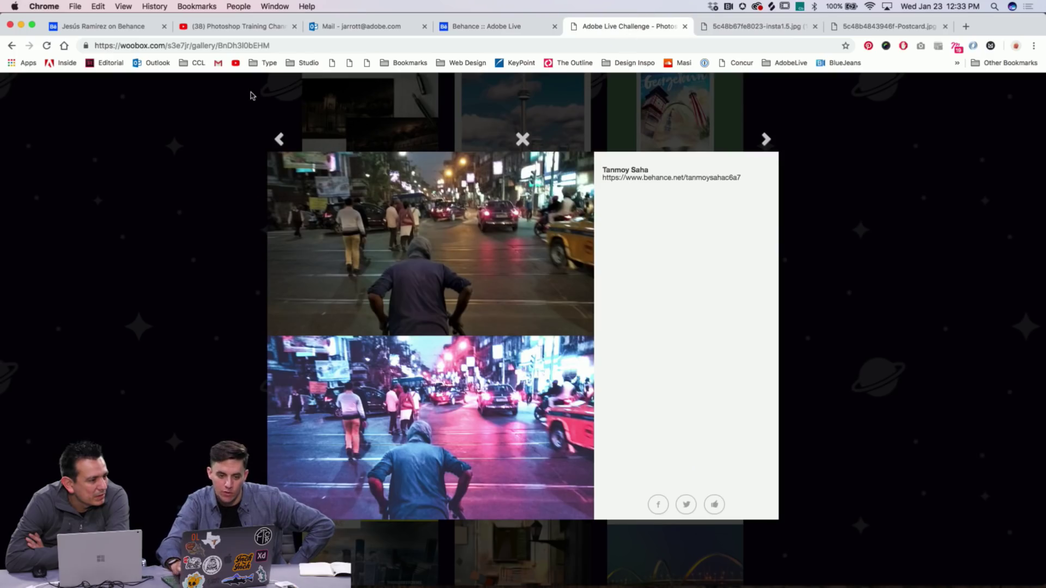
click(281, 142)
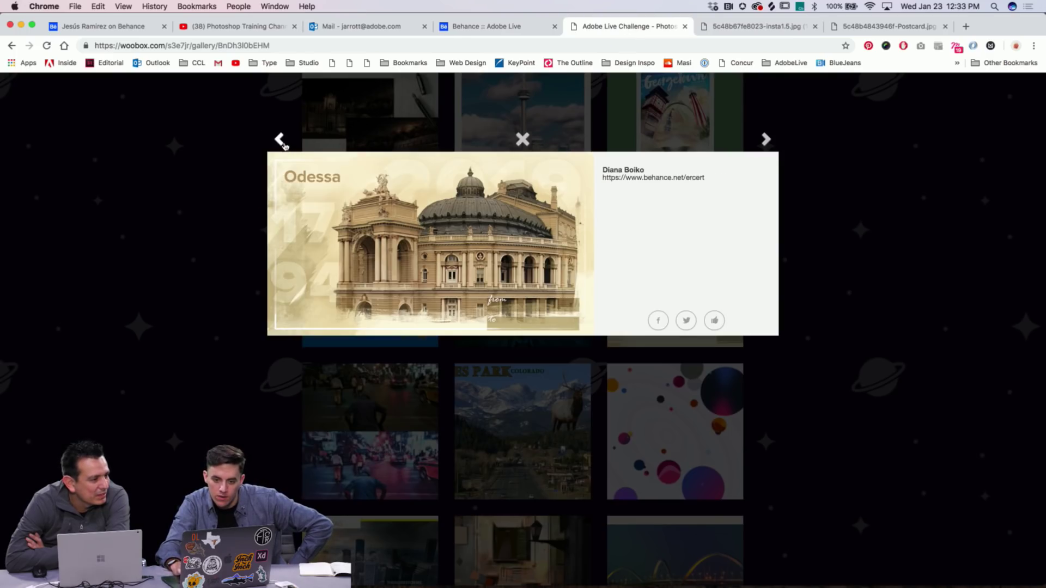
click(512, 245)
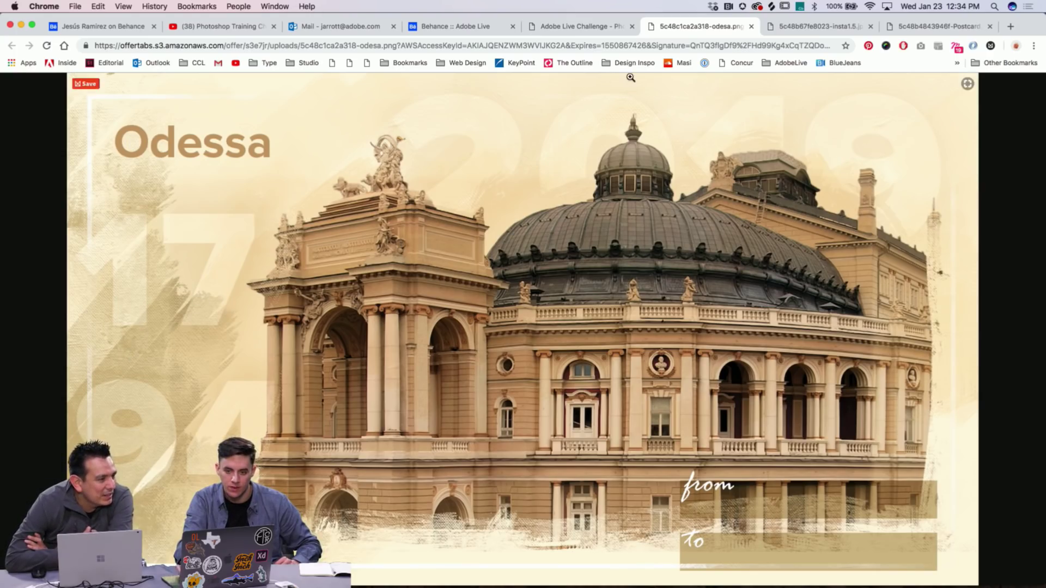
Go back to the gallery, move to the previous entry, the dark NORA artwork with the deer and owl, and open it enlarged
click(587, 30)
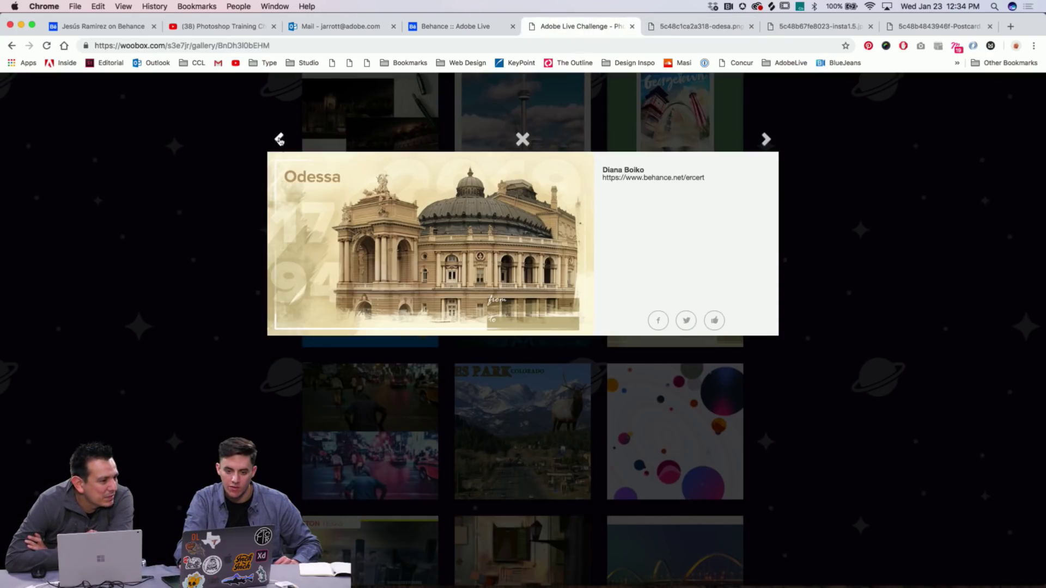
click(279, 139)
click(481, 248)
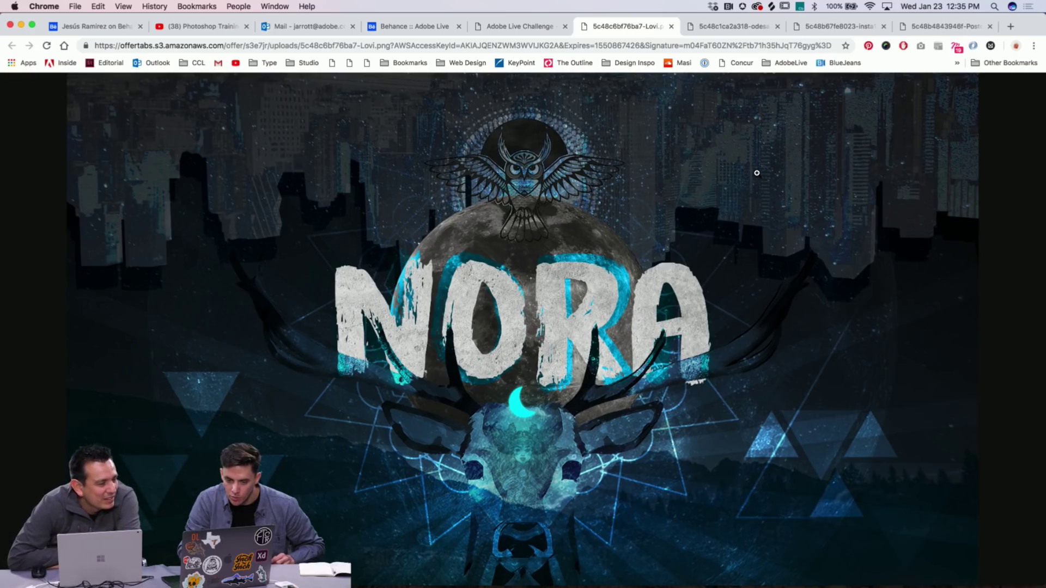
Move to the previous gallery entry, the Oklahoma postcard with the bison, and view its image at full size
click(518, 26)
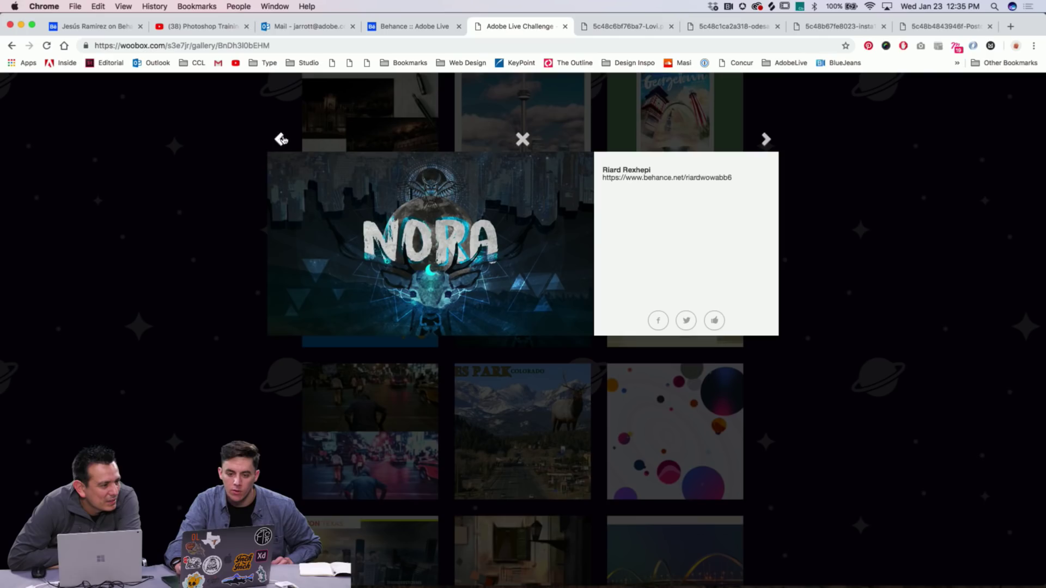
click(279, 140)
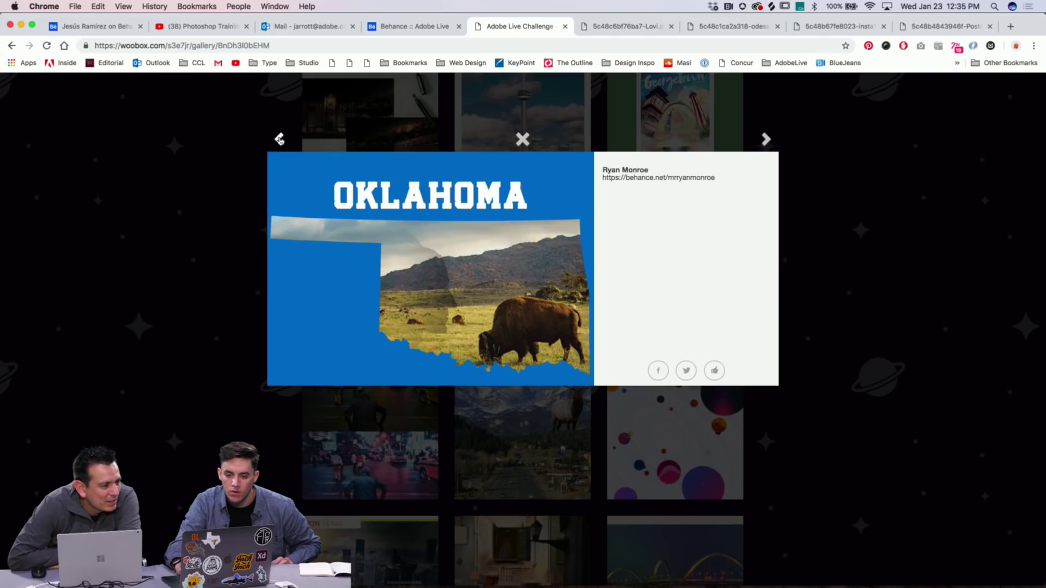
click(508, 257)
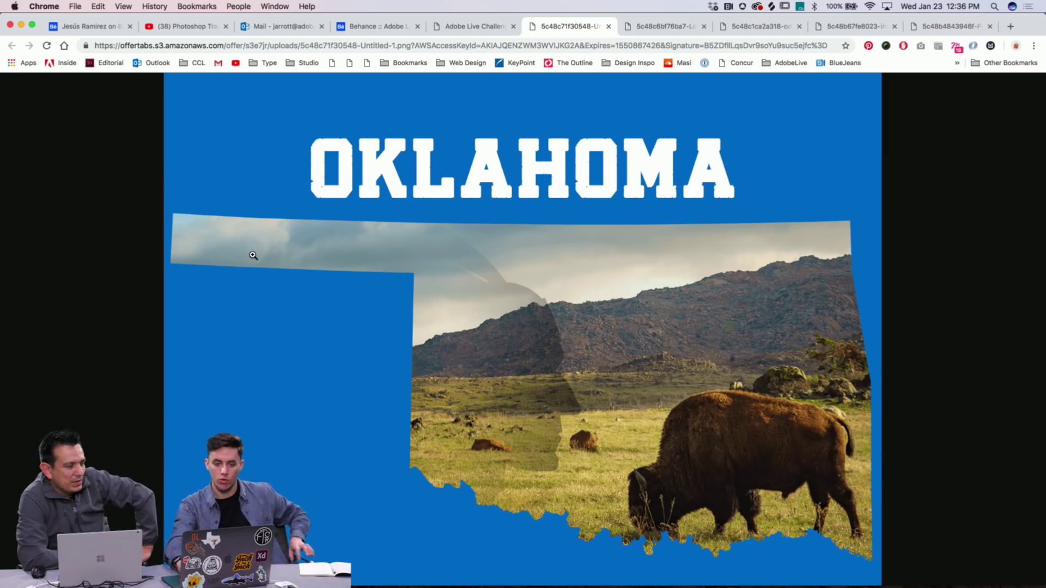
click(370, 197)
click(447, 192)
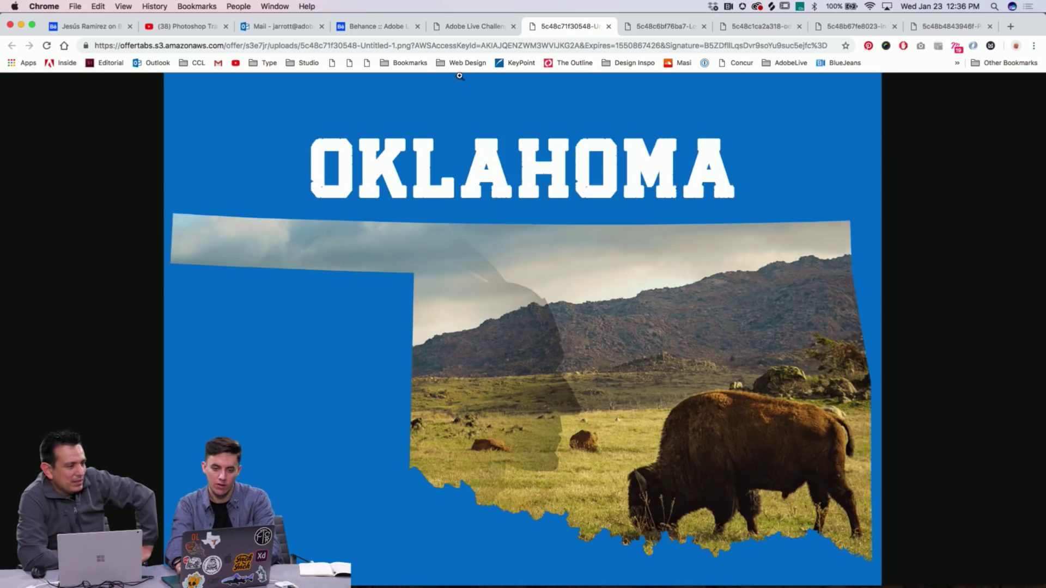
From the gallery, bring up the previous entry, the Georgetown, Guyana postcard, and open its full-size image
click(470, 27)
click(279, 140)
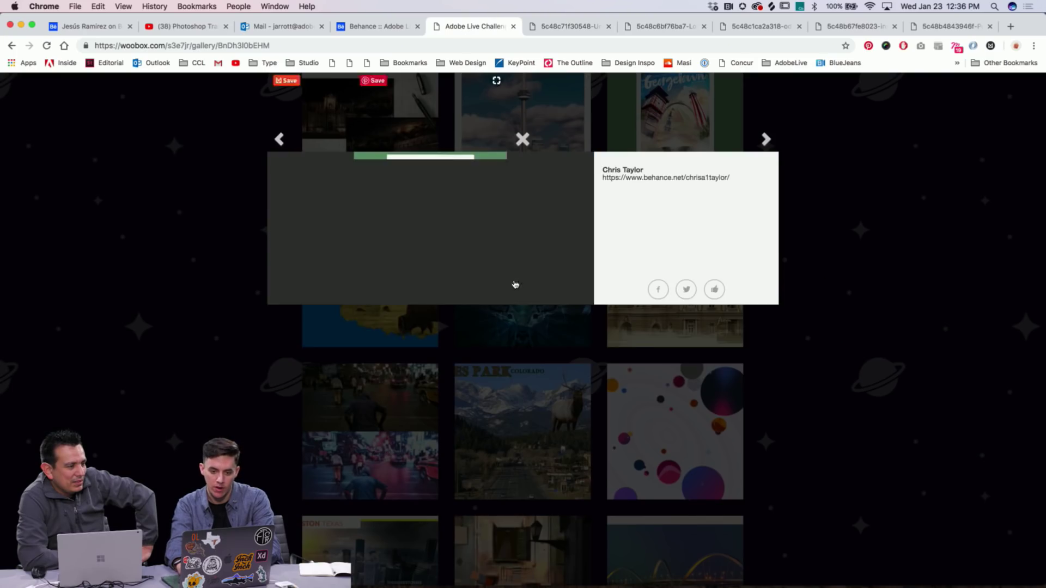
click(454, 273)
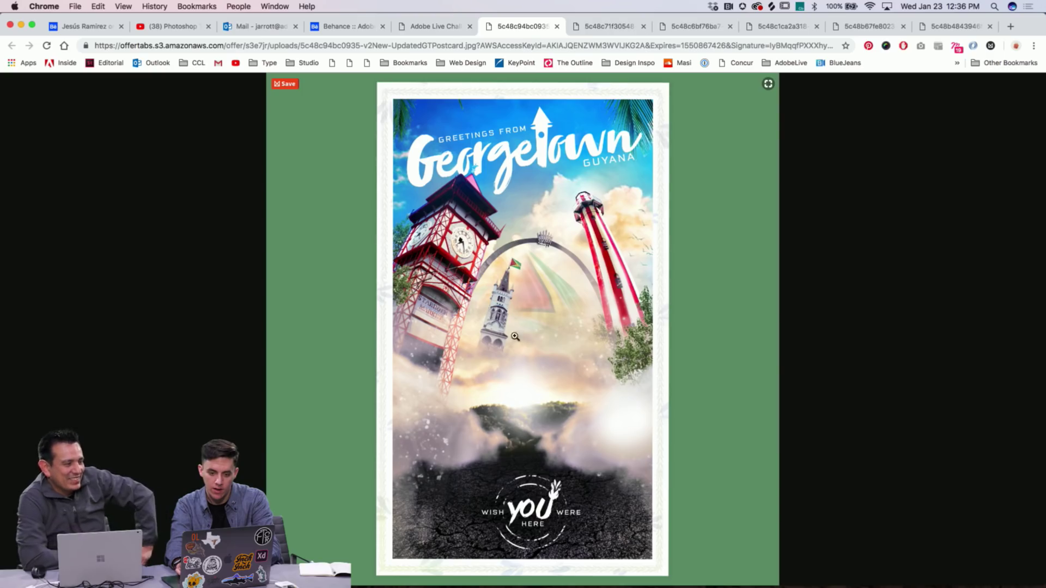
Examine the Georgetown postcard's clock tower, arch, flag overlay and striped lighthouse at a reduced page zoom of the actual-size image
click(564, 295)
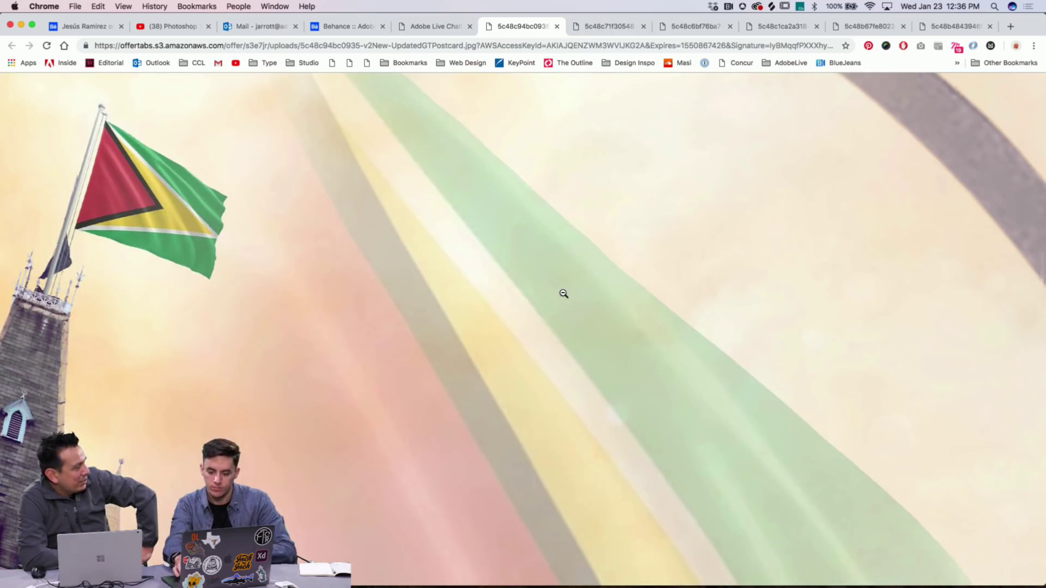
key(super+minus)
key(super+minus)
key(super+minus)
key(super+minus)
key(super+minus)
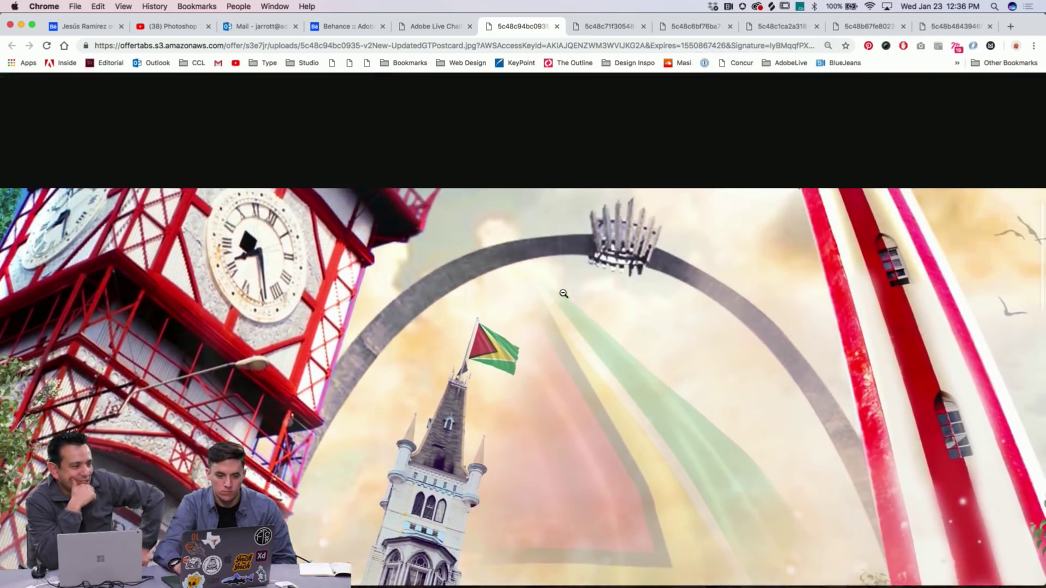
key(super+minus)
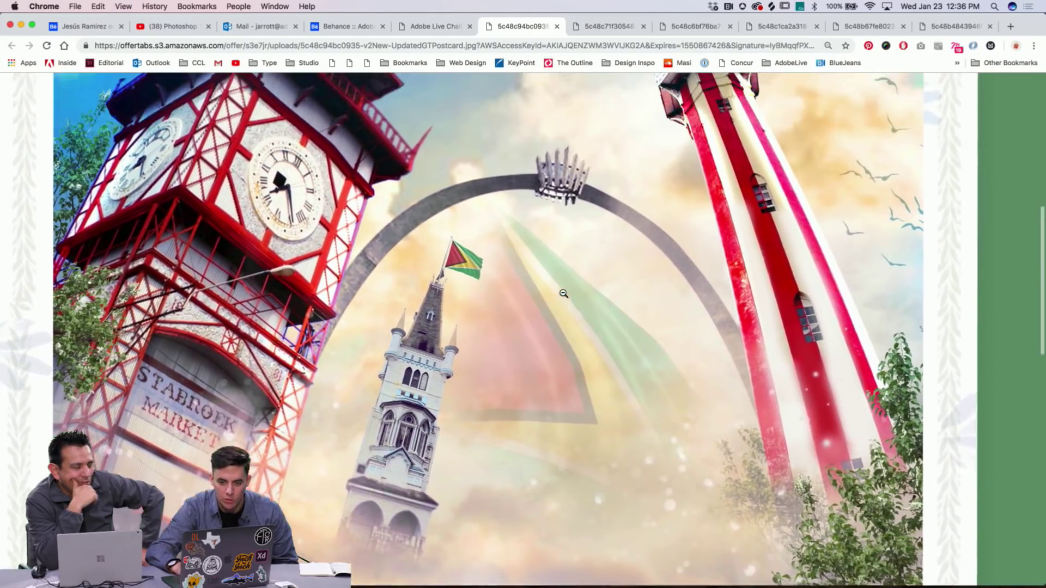
scroll(563, 293, up, 3)
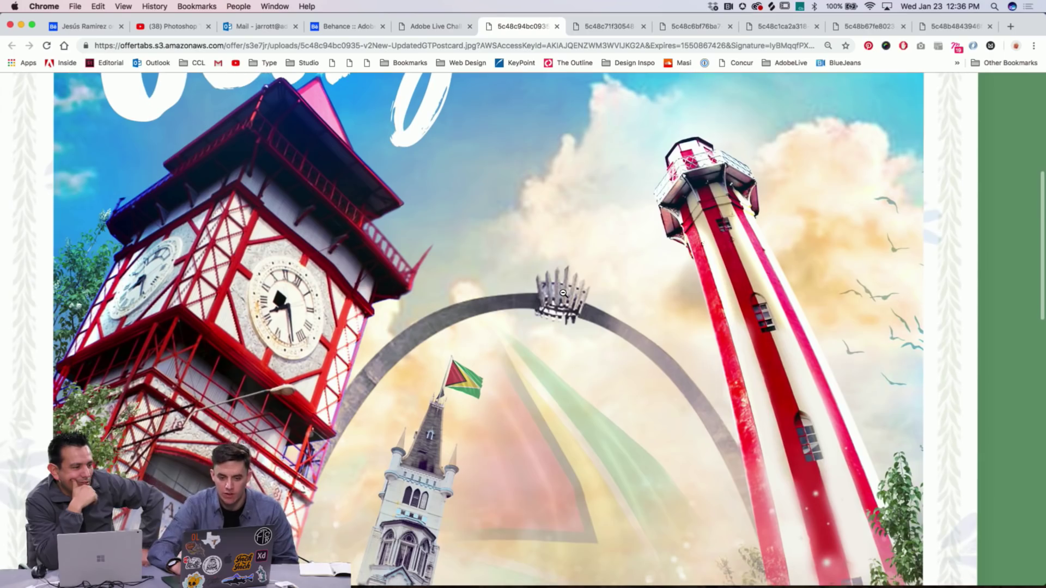
scroll(563, 293, down, 10)
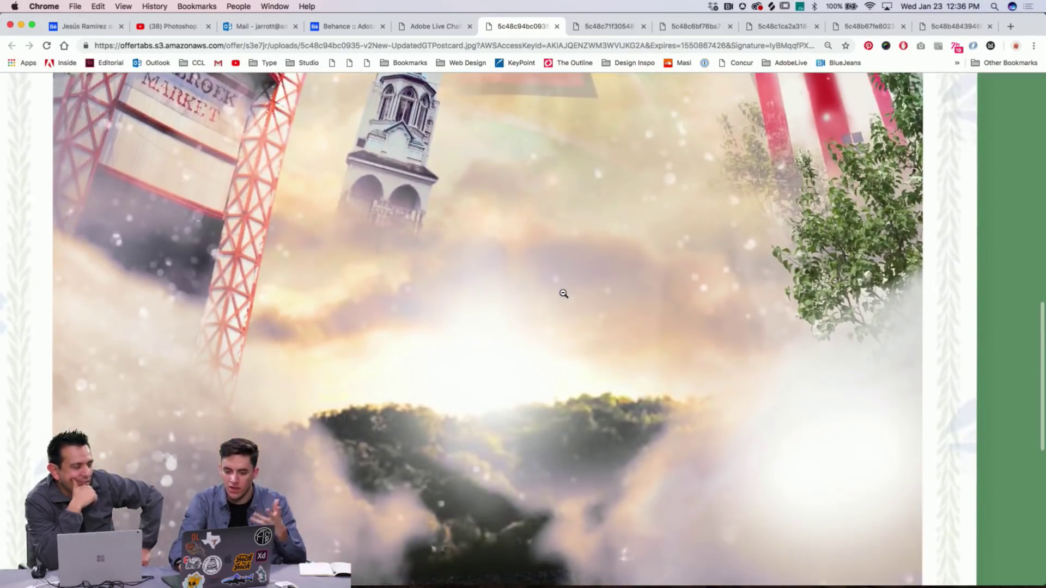
scroll(563, 293, up, 5)
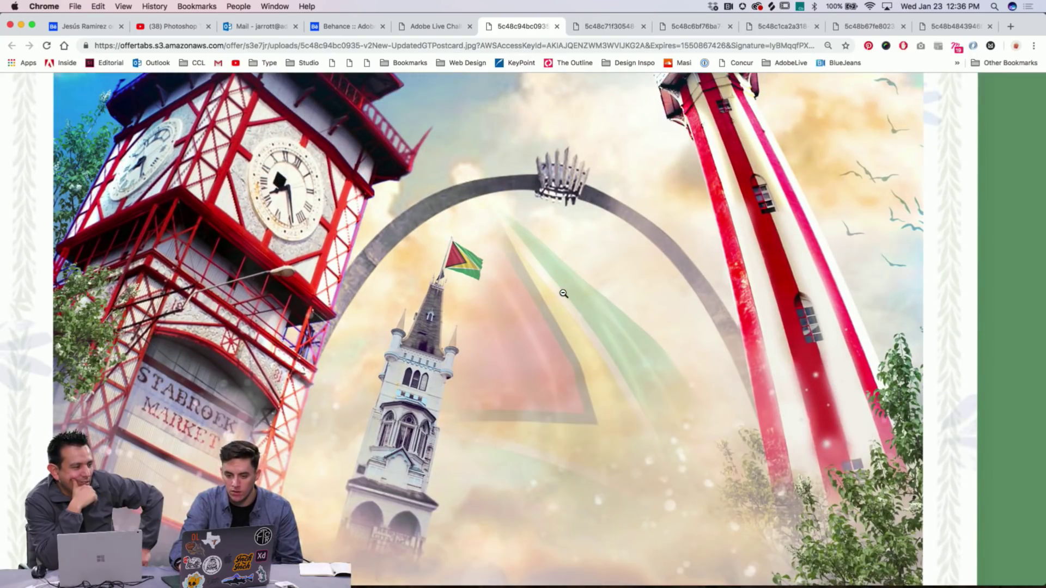
scroll(563, 293, up, 5)
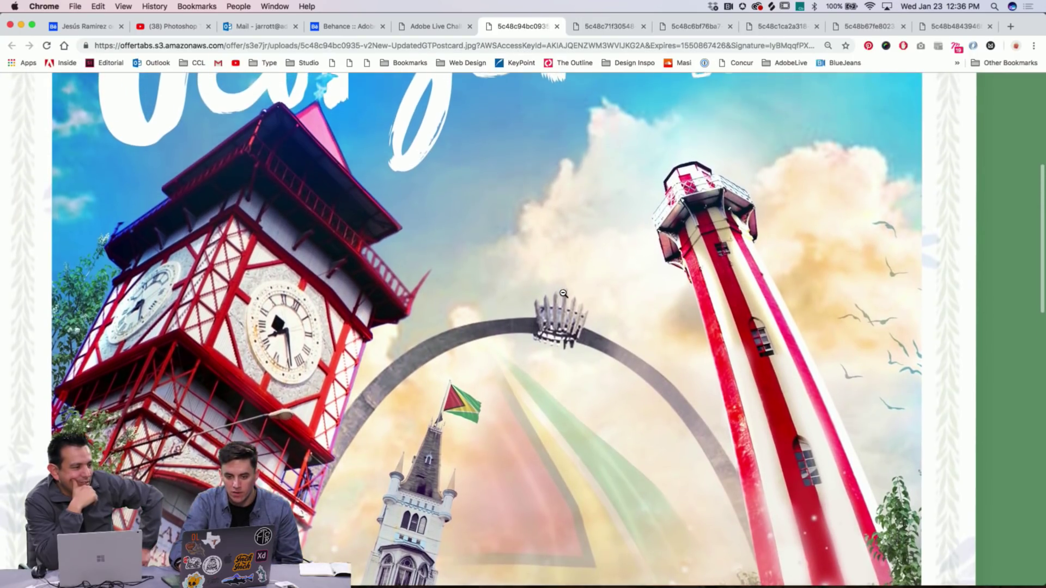
scroll(506, 329, down, 3)
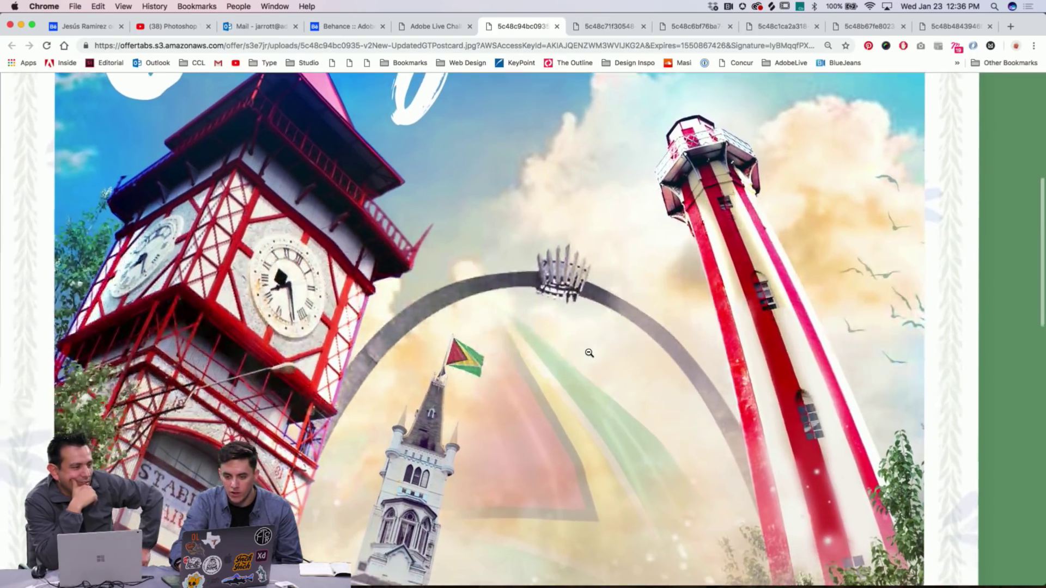
Examine the postcard's cracked ground and "Wish You Were Here" emblem, and the Georgetown title lettering above
scroll(488, 325, down, 15)
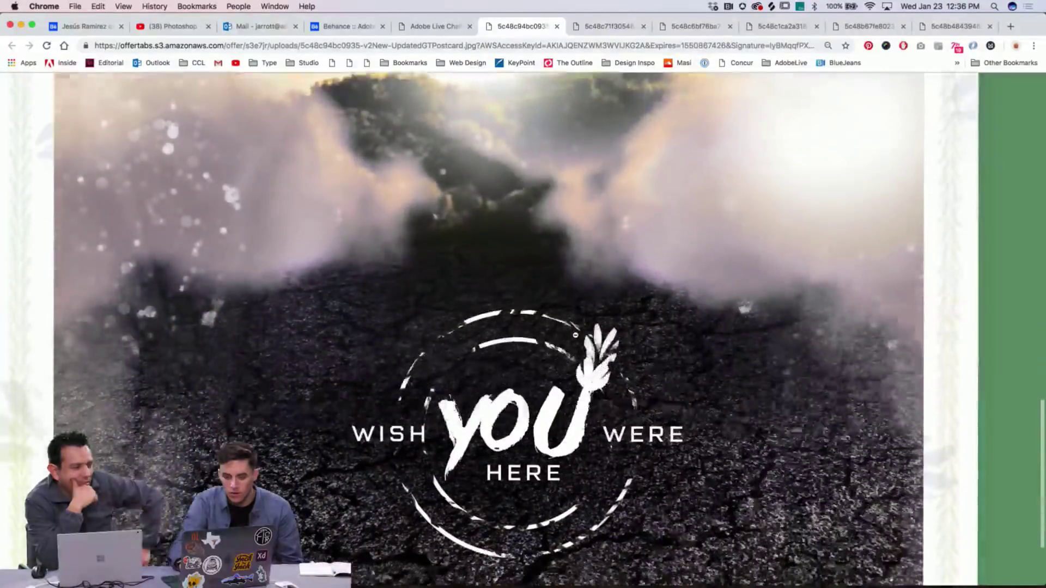
scroll(573, 327, down, 3)
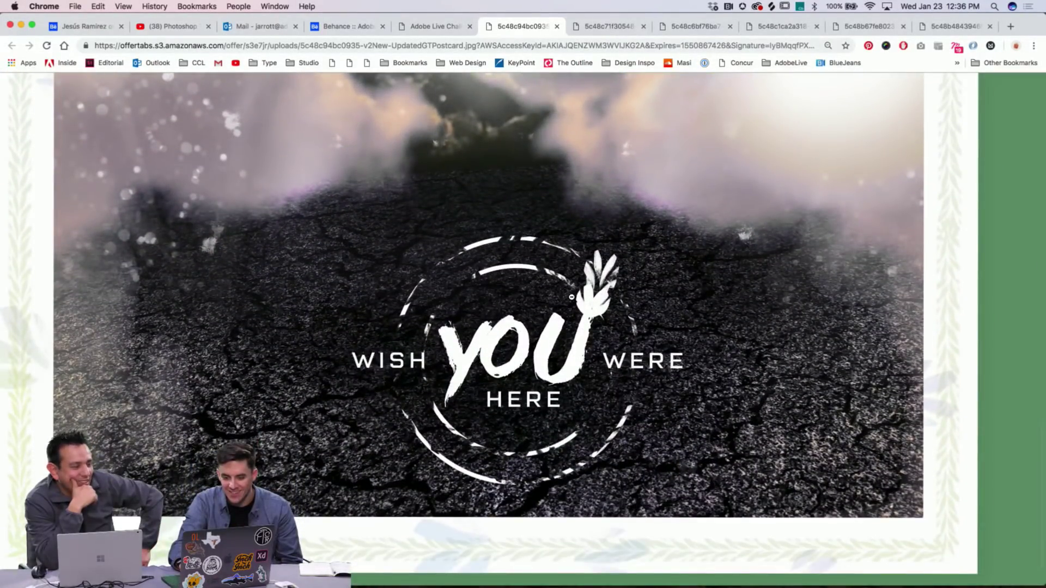
scroll(571, 298, down, 2)
scroll(571, 297, left, 3)
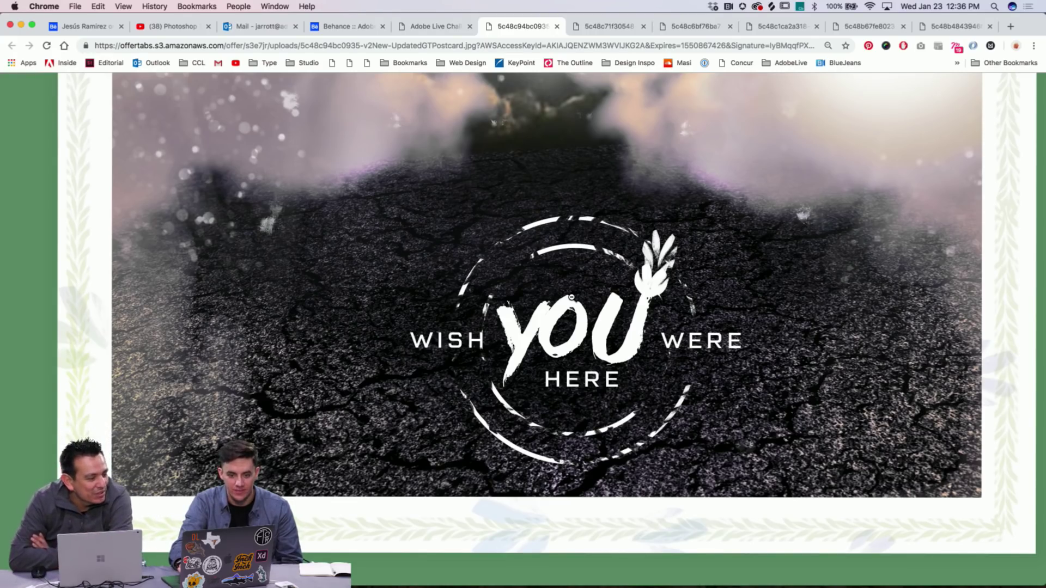
scroll(571, 296, up, 3)
scroll(572, 297, up, 15)
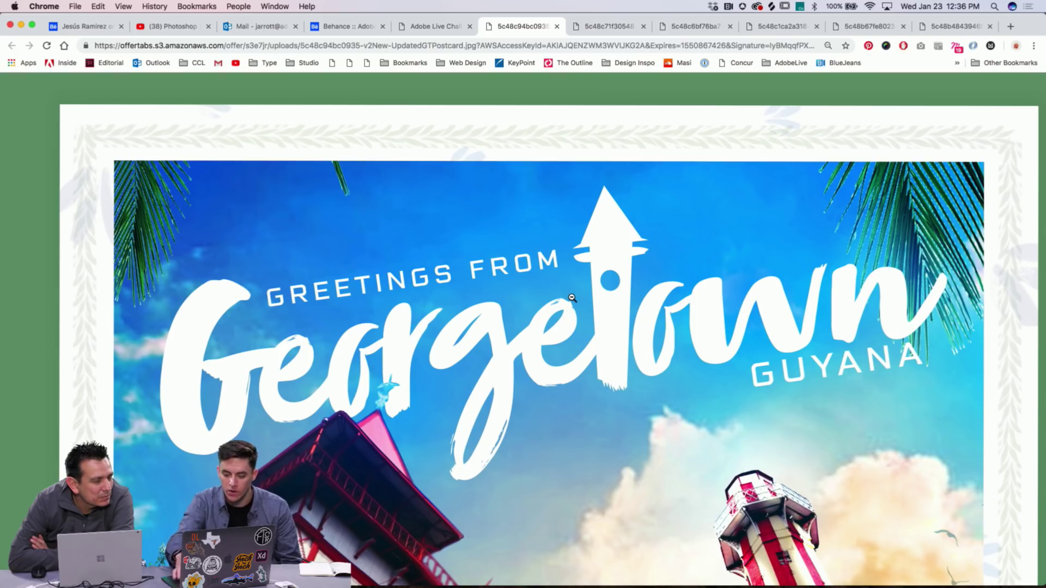
Return to the Georgetown image after a brief switch to the gallery and inspect the palm leaf edges against the sky up close
click(433, 27)
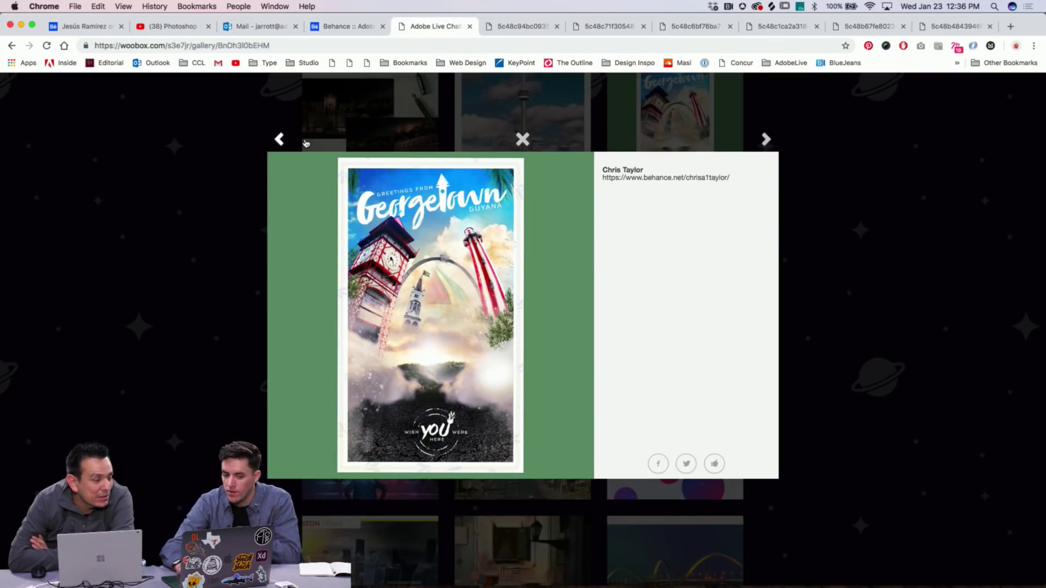
click(537, 27)
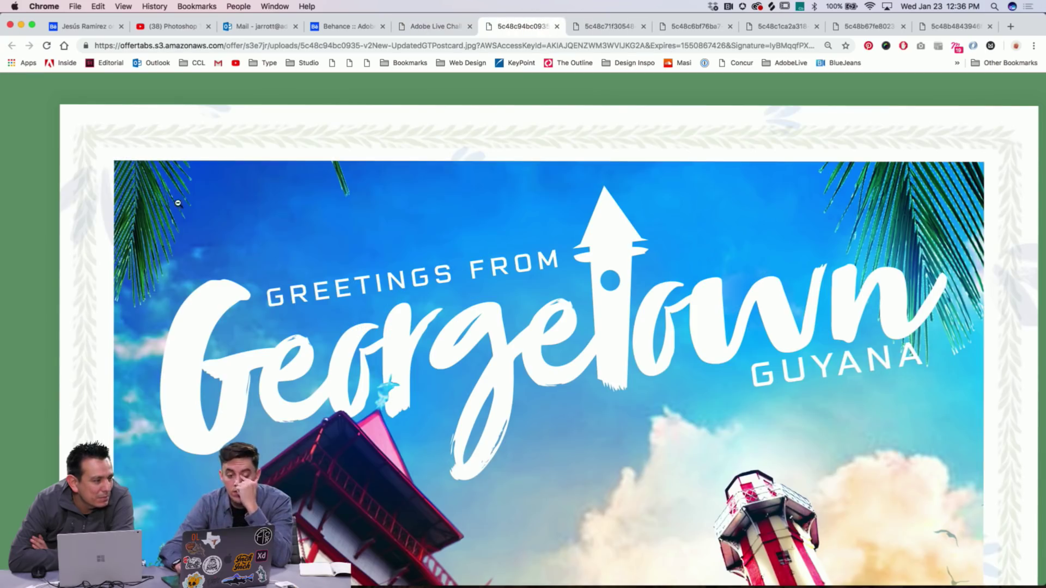
key(super+minus)
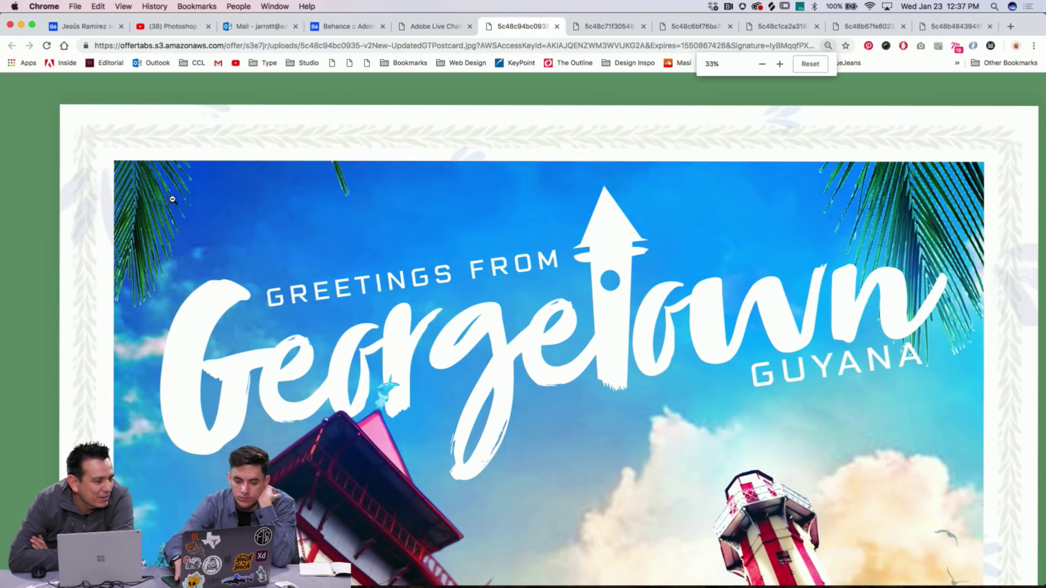
scroll(173, 200, up, 5)
scroll(333, 291, down, 3)
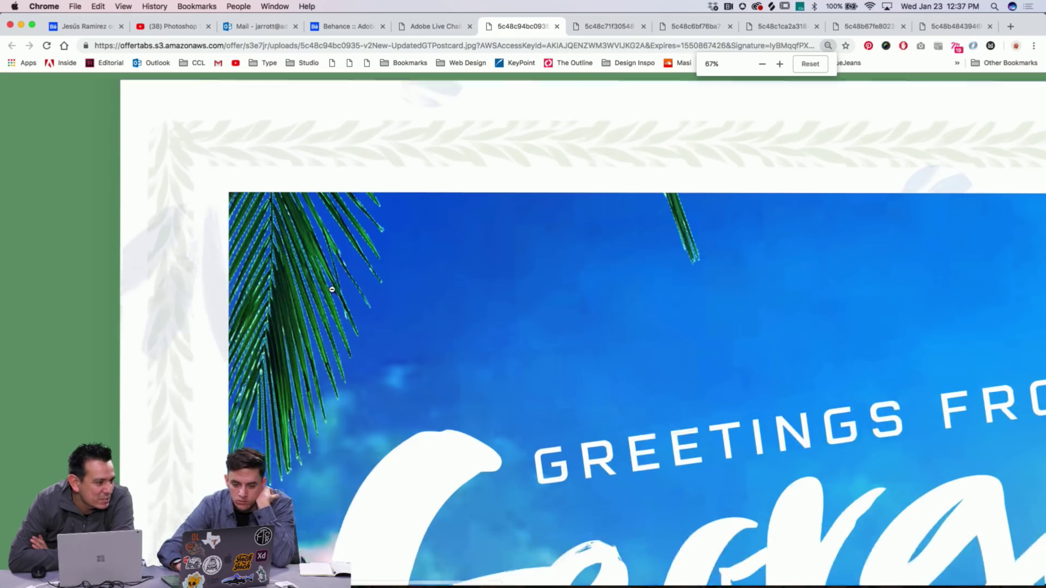
click(334, 336)
scroll(335, 336, down, 5)
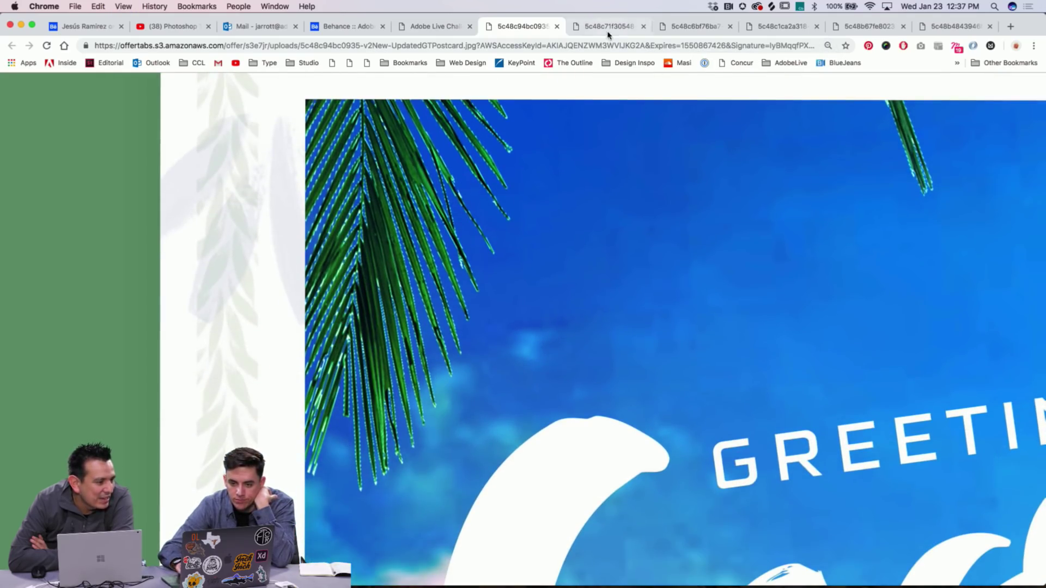
Go back to the gallery, move to the previous entry, the Toronto poster, and open its image separately
click(443, 26)
click(279, 140)
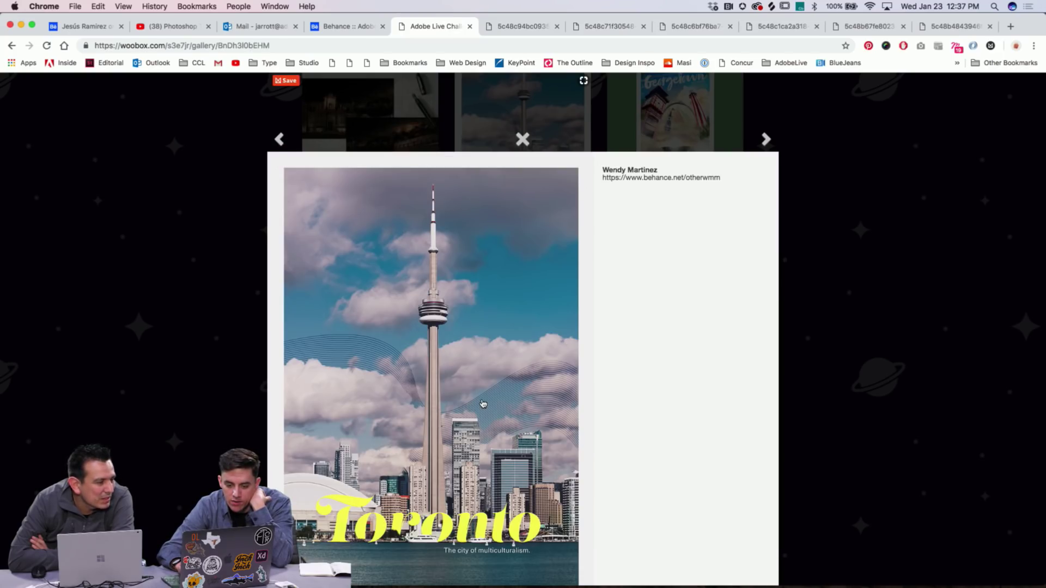
scroll(483, 403, down, 1)
click(447, 351)
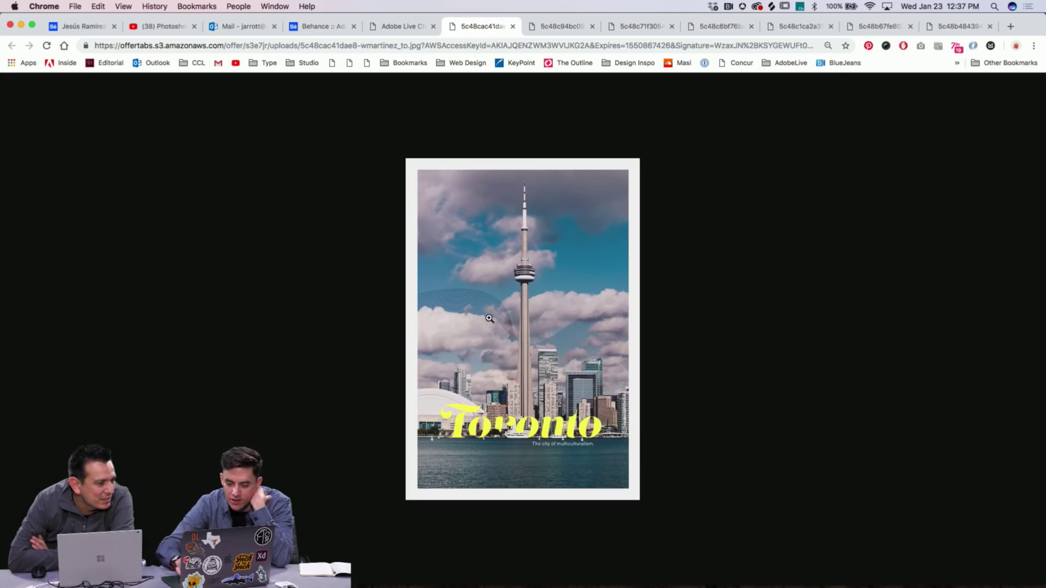
Enlarge the Toronto poster to 175% and examine its yellow title, skyline, tower and wavy line pattern in the clouds
key(super+equal)
key(super+equal)
key(super+equal)
key(super+equal)
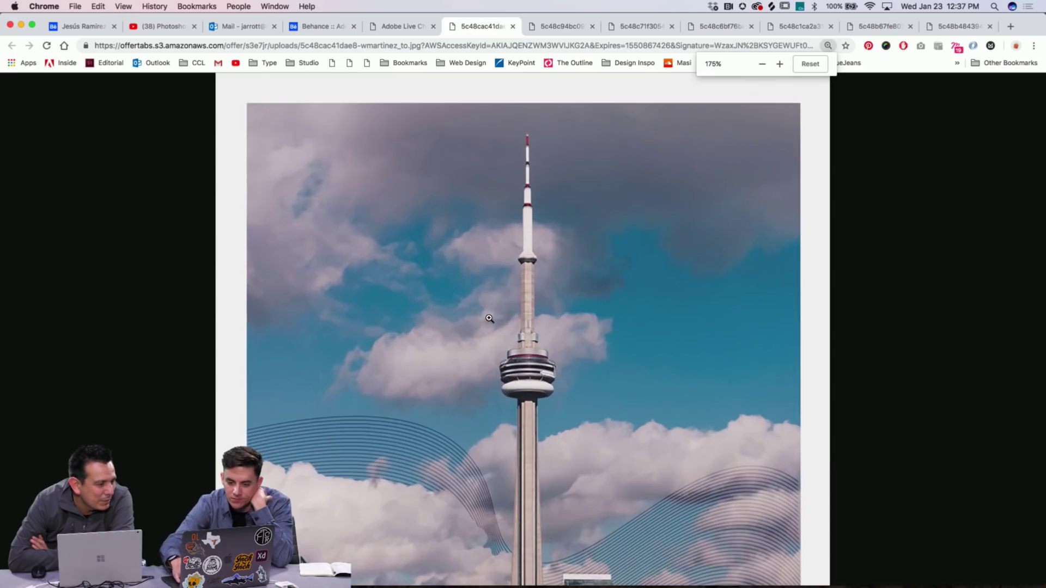
scroll(489, 318, down, 10)
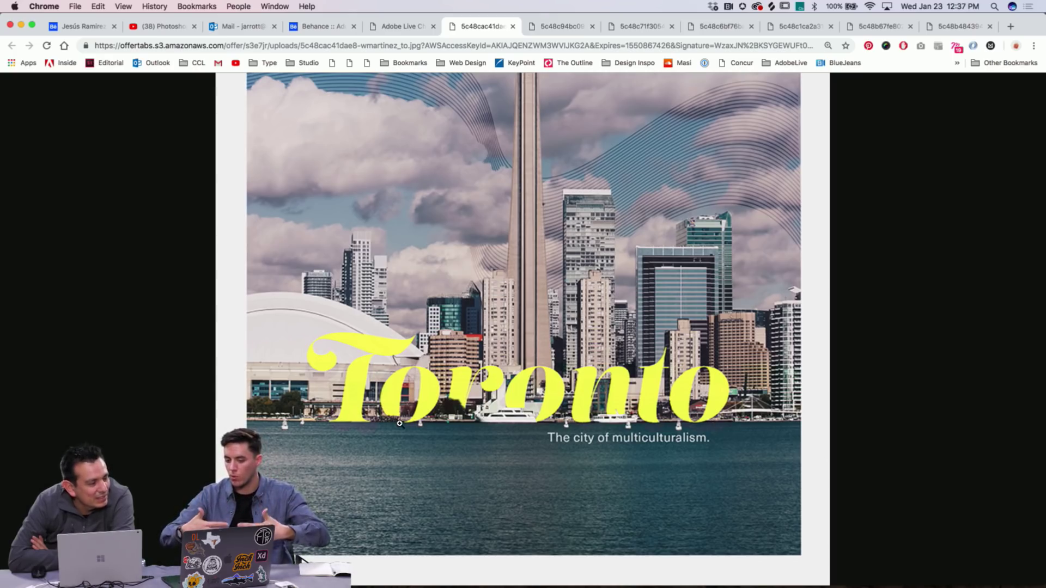
scroll(399, 423, up, 4)
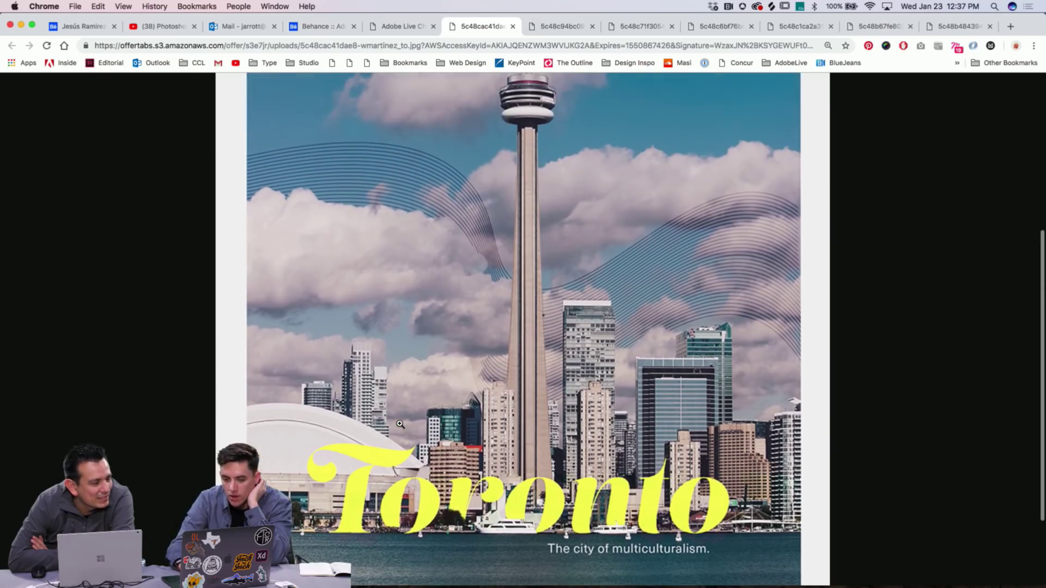
scroll(399, 424, up, 3)
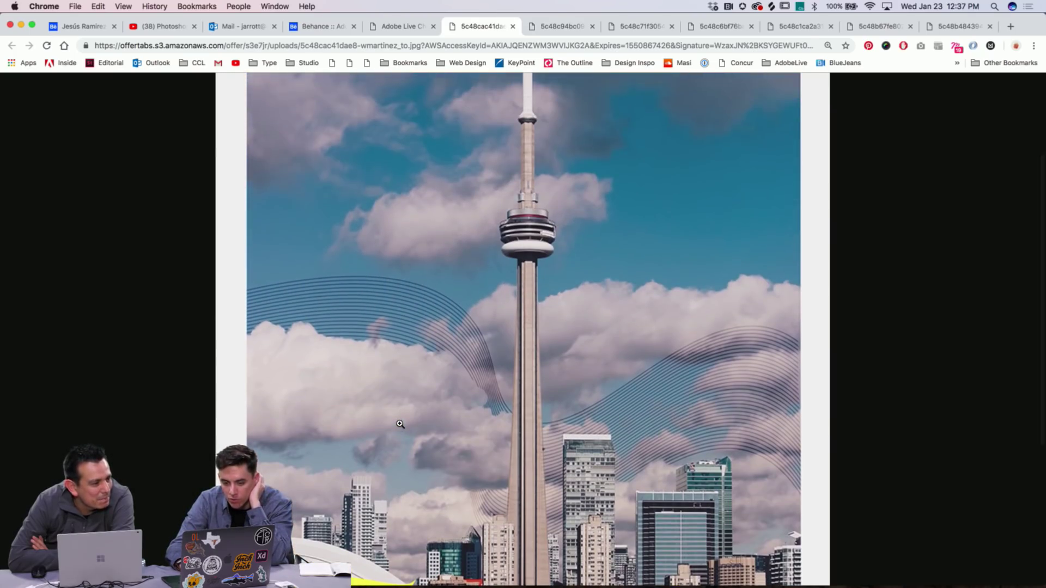
scroll(399, 424, up, 3)
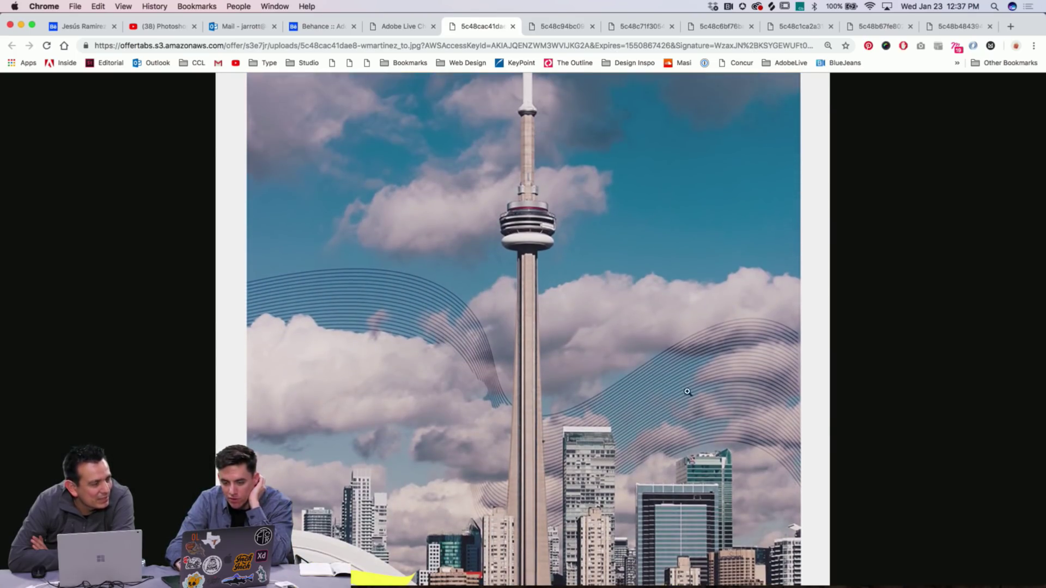
Examine the Toronto poster's wavy lines around the tower, its skyline and the yellow title with tagline at 175% enlargement
scroll(288, 288, up, 1)
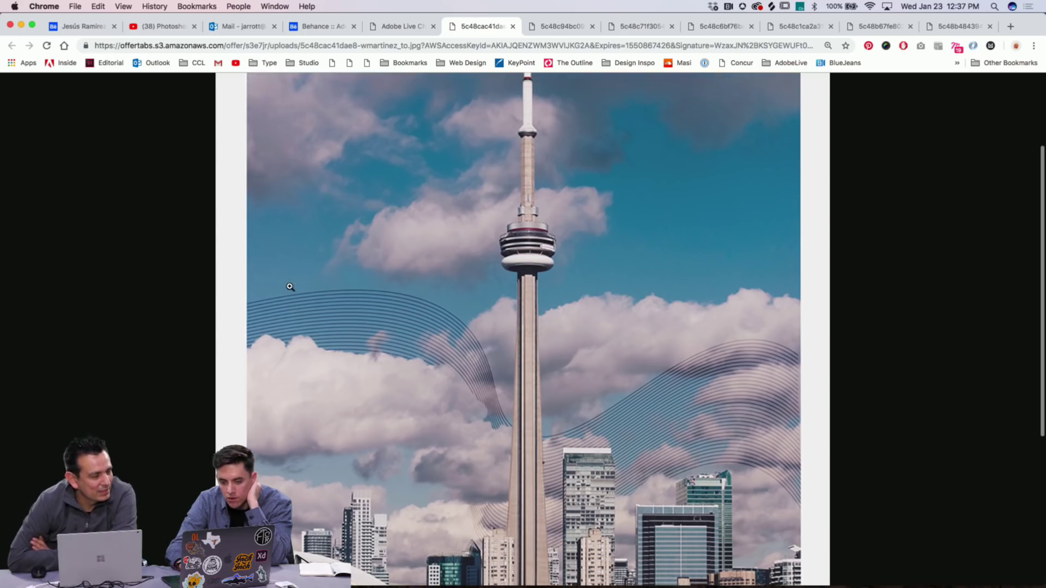
scroll(632, 467, down, 2)
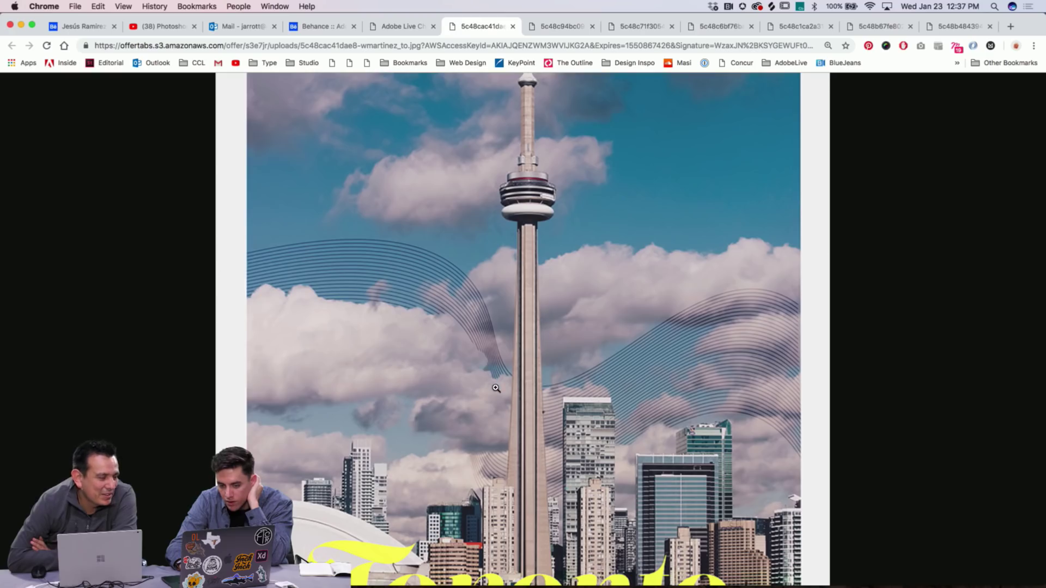
scroll(495, 387, down, 1)
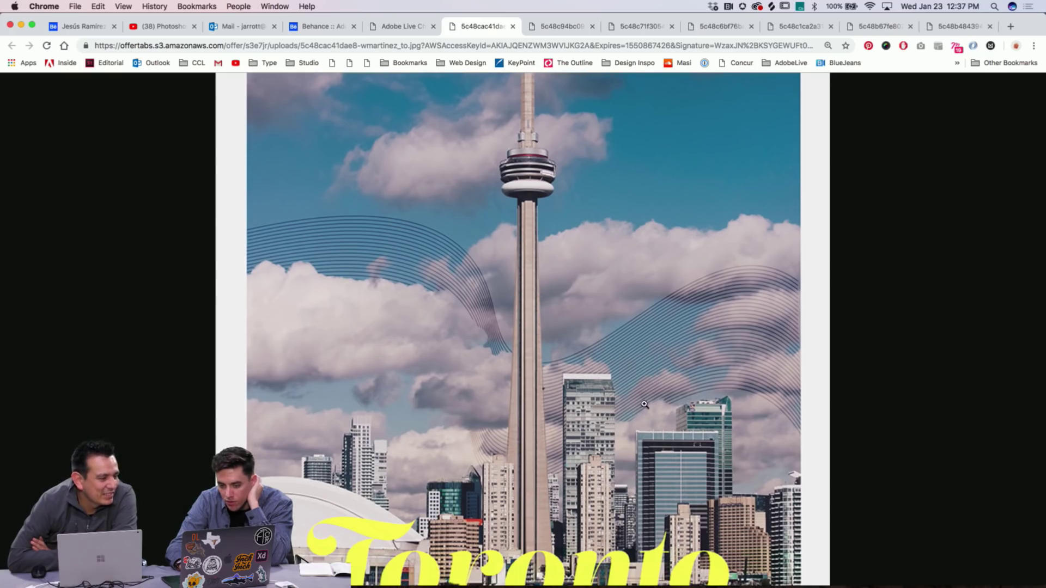
scroll(671, 386, down, 3)
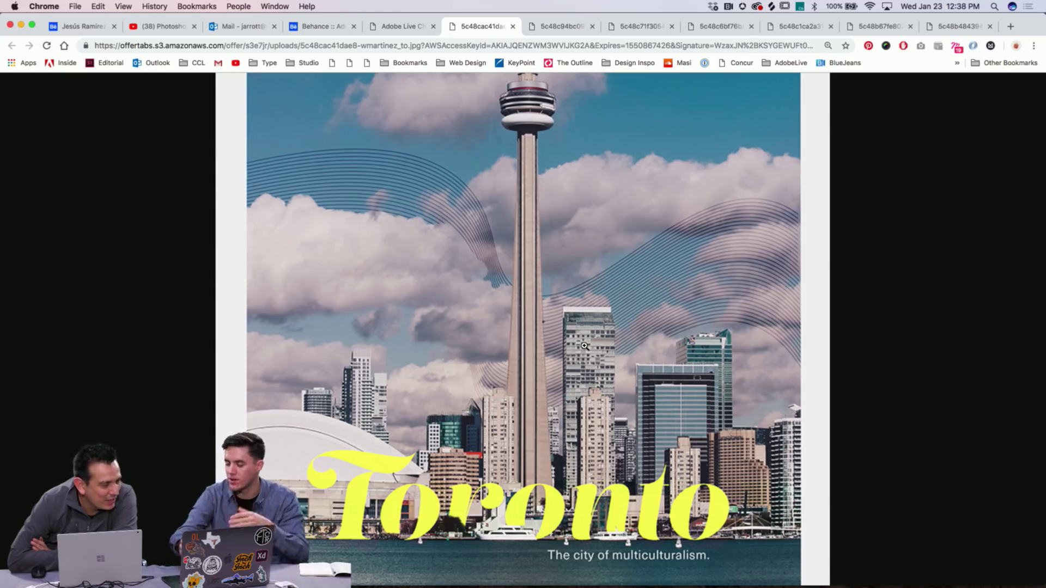
scroll(583, 345, up, 10)
Go back to the gallery, move to the night-time Lecce postcards entry and open its image separately
click(398, 26)
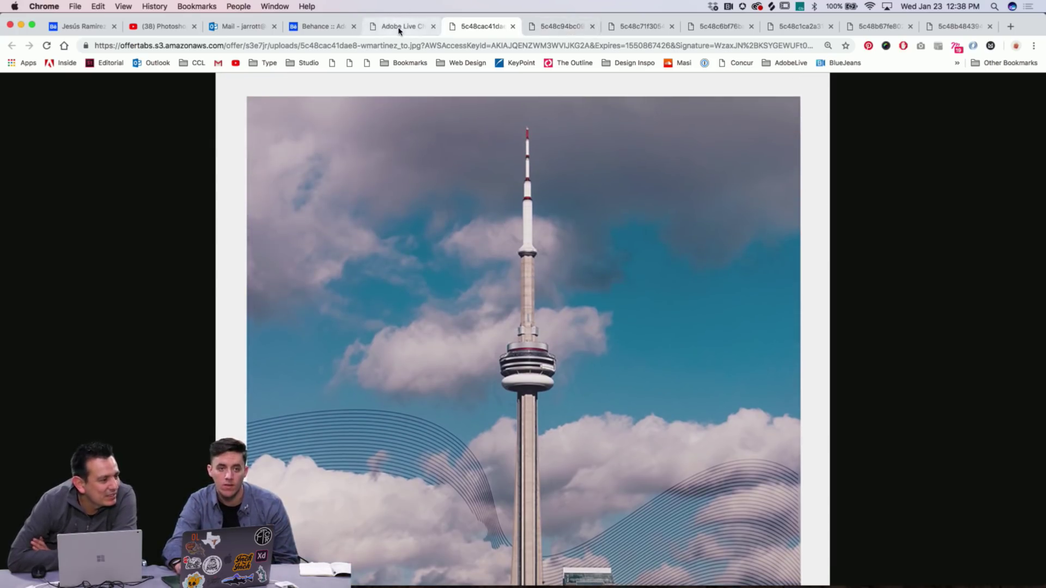
click(279, 106)
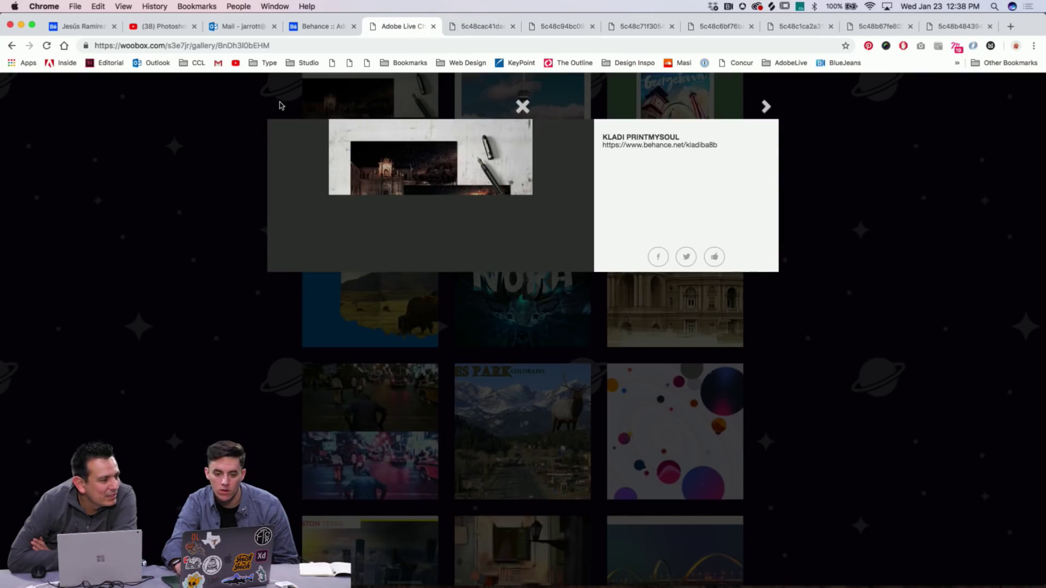
click(468, 217)
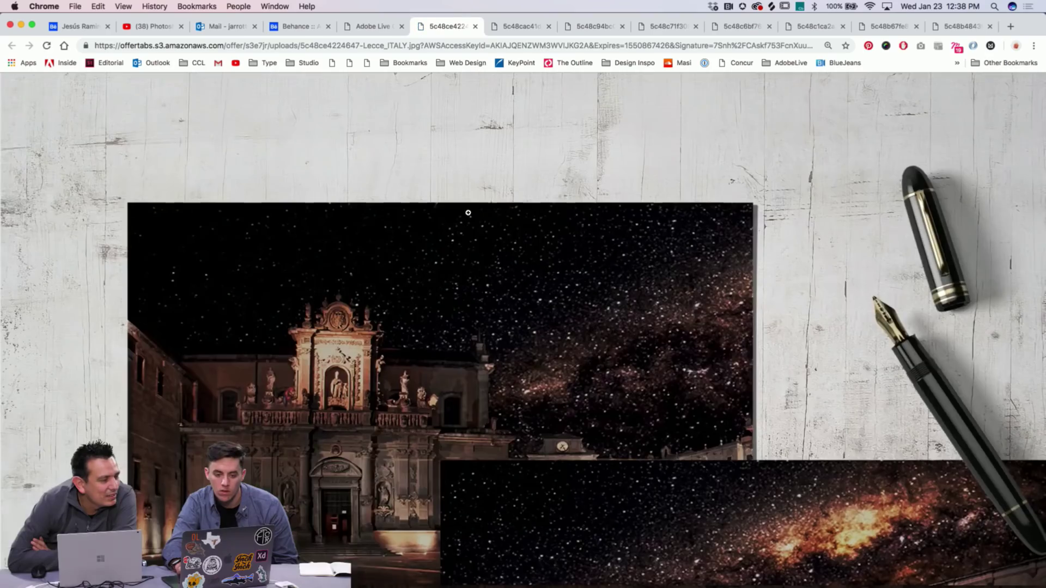
Look over the Lecce image, reduce the zoom to 110% and examine both starry-sky postcards and the fountain pen together
scroll(468, 213, down, 10)
scroll(467, 213, right, 4)
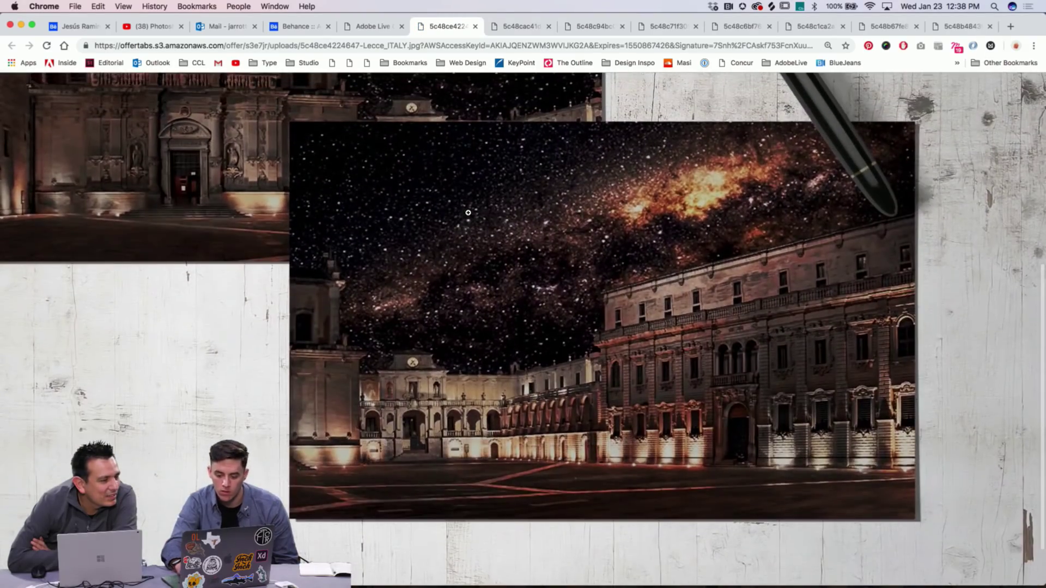
key(super+minus)
key(super+minus)
key(super+minus)
key(super+minus)
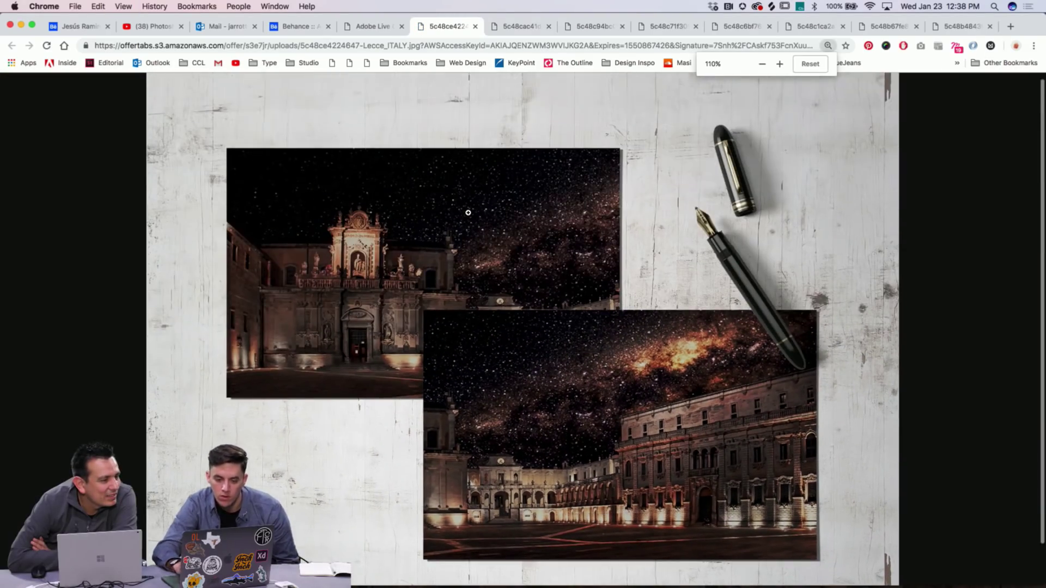
scroll(468, 213, down, 1)
scroll(179, 233, up, 1)
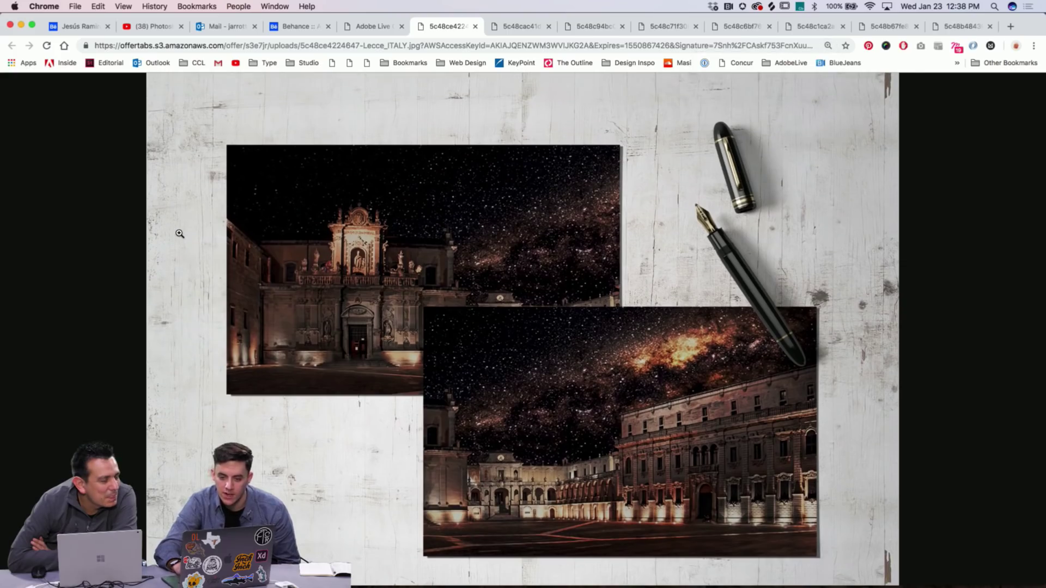
scroll(180, 233, up, 1)
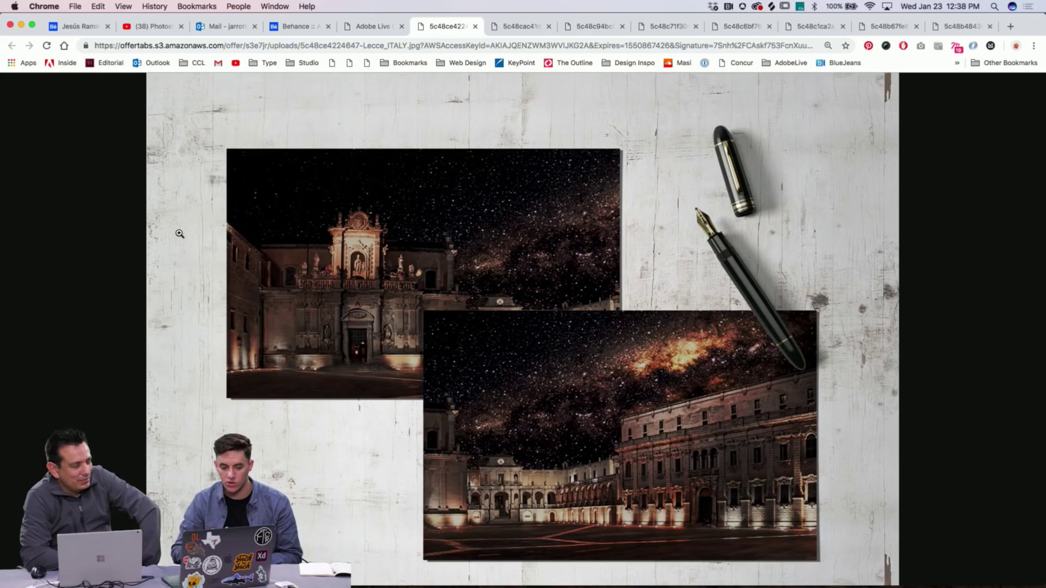
scroll(180, 233, down, 2)
scroll(179, 233, up, 1)
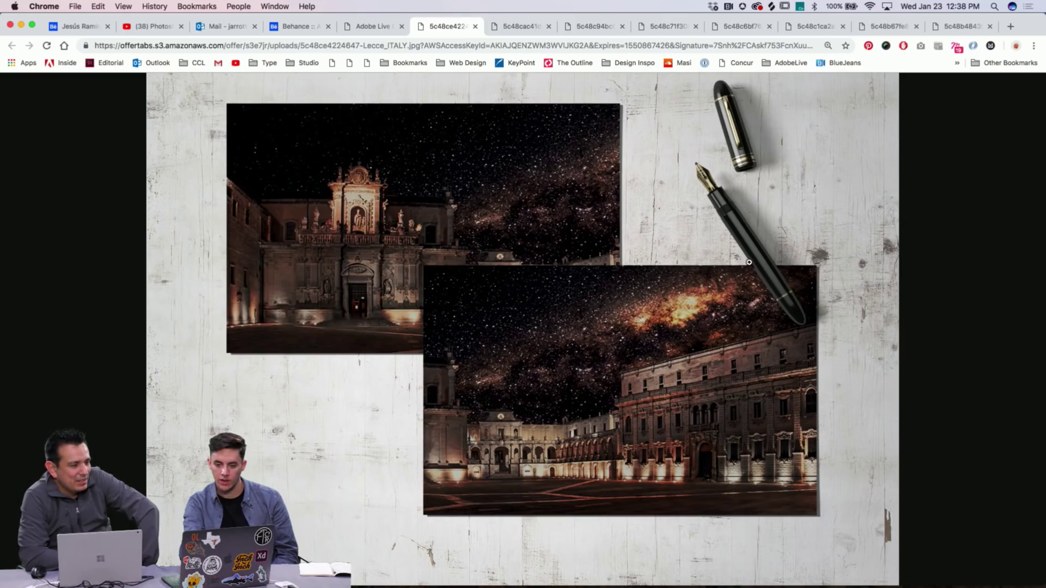
Enlarge the area where the pen's end overlaps the front postcard, inspect it, and return to the fitted view
click(768, 276)
scroll(603, 388, down, 5)
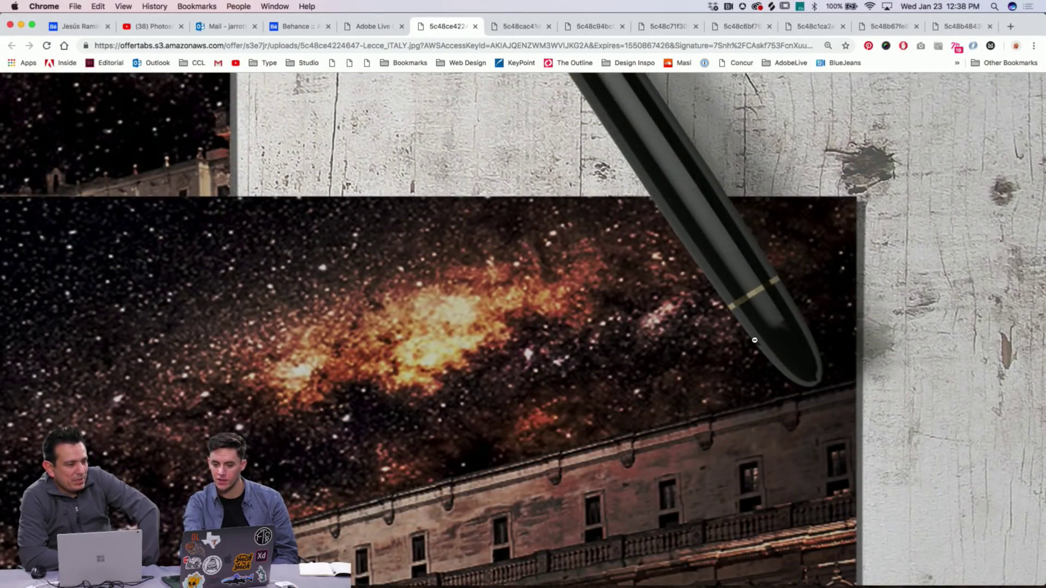
scroll(509, 268, down, 5)
click(509, 268)
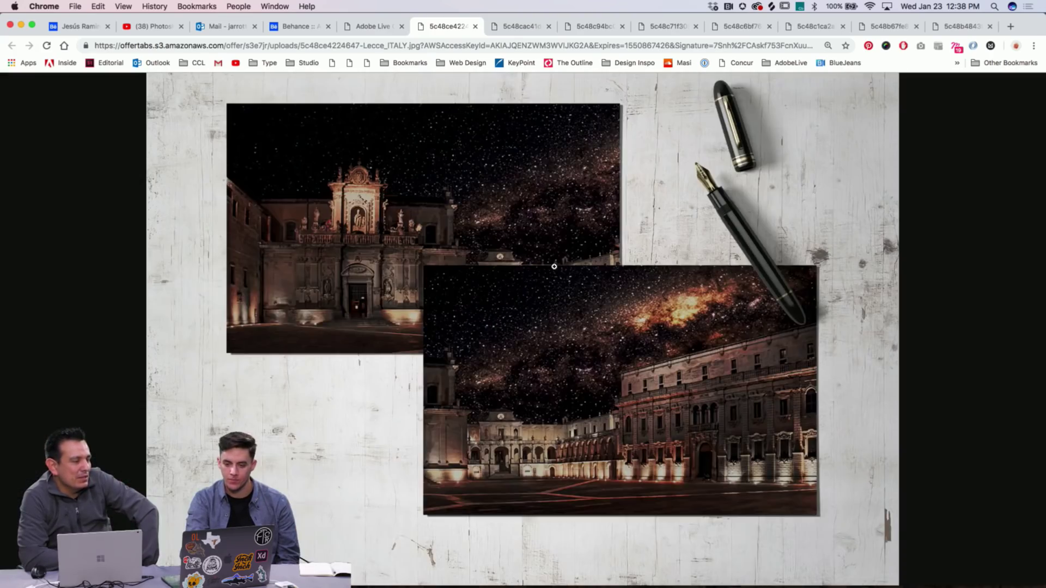
Enlarge the Lecce image again and compare the pen's shadow on the wood with the part lying over the postcard's Milky Way
click(736, 268)
scroll(736, 268, right, 5)
scroll(736, 268, down, 2)
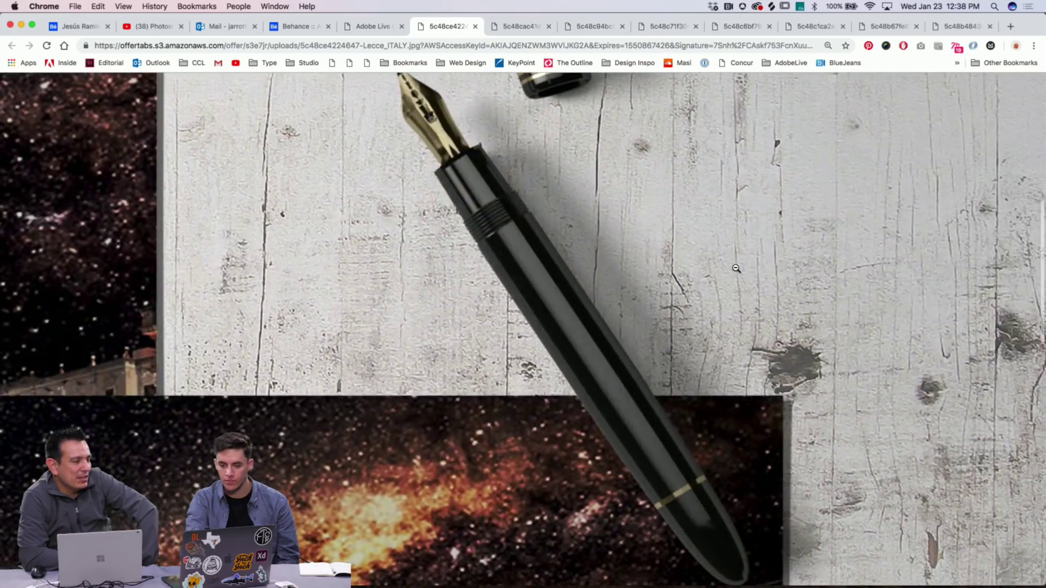
key(super+minus)
scroll(791, 480, up, 2)
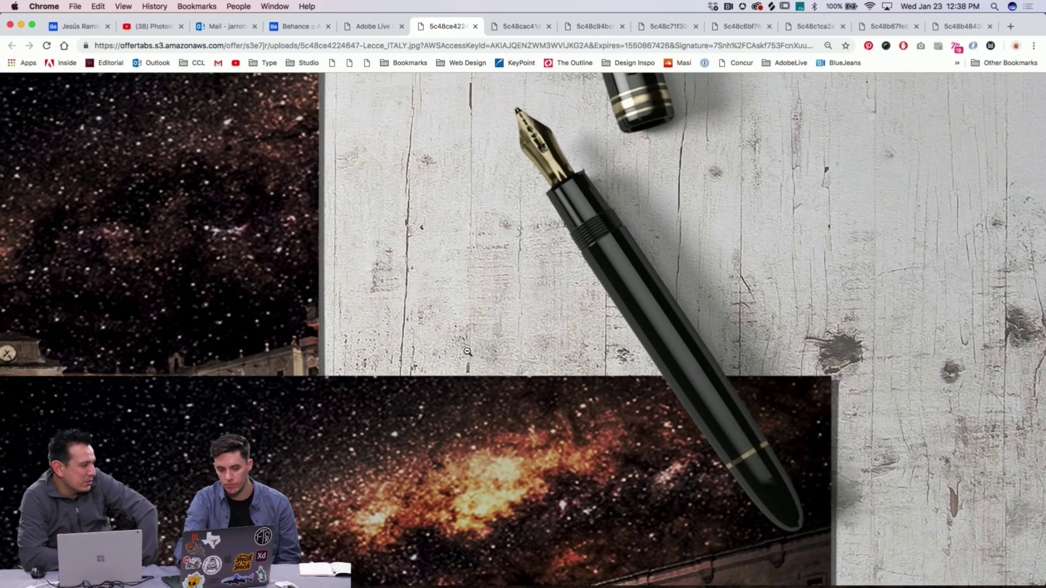
key(super+plus)
scroll(467, 351, down, 3)
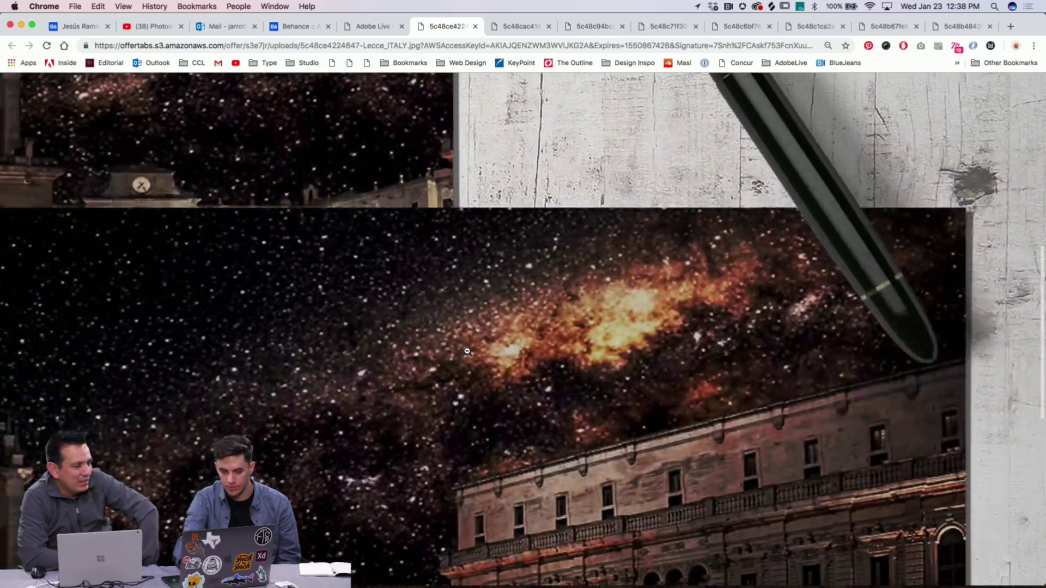
Reduce the page zoom to 50% and view the complete Lecce postcard composition
key(super+minus)
key(super+minus)
key(super+minus)
key(super+minus)
key(super+minus)
key(super+minus)
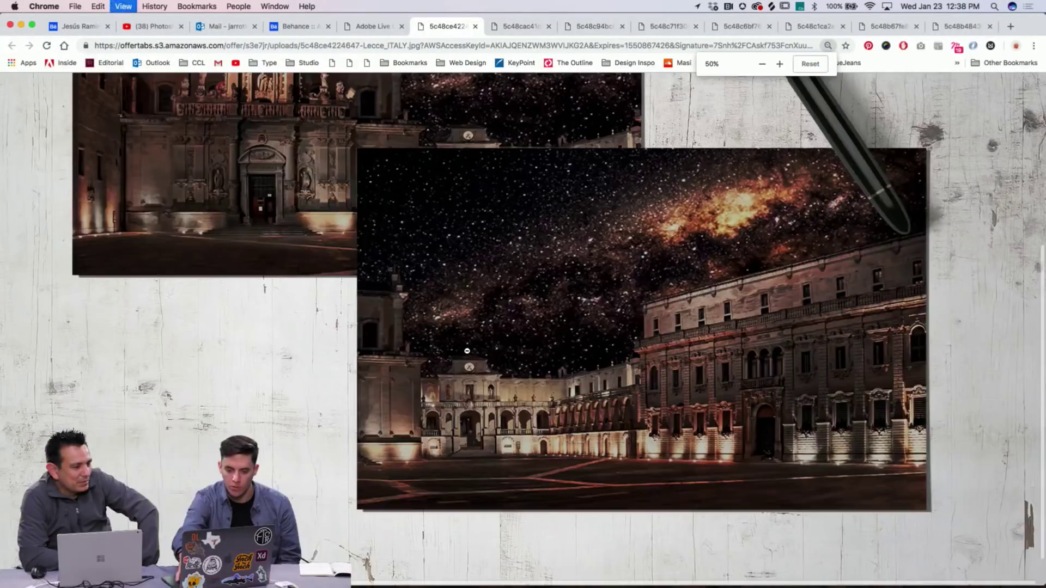
scroll(467, 350, up, 1)
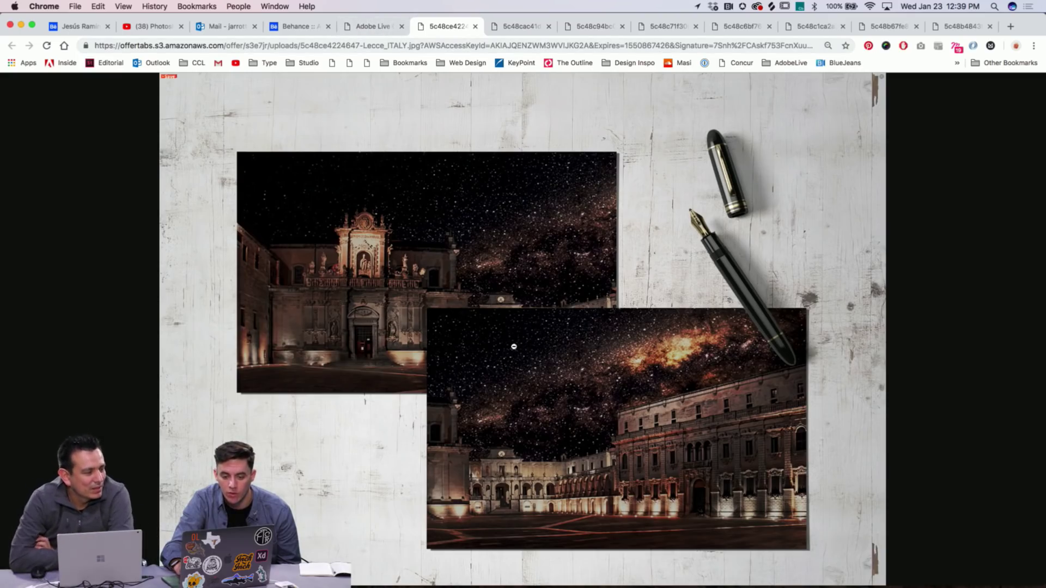
Return to the gallery, close the Lecce entry, reload the gallery view and browse the submission thumbnails
click(372, 28)
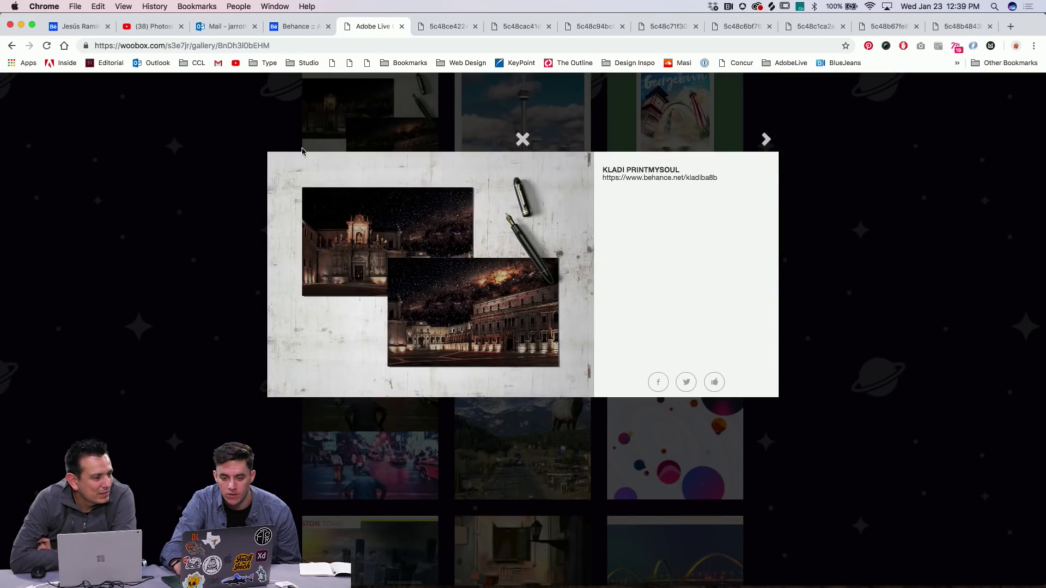
click(177, 167)
click(392, 113)
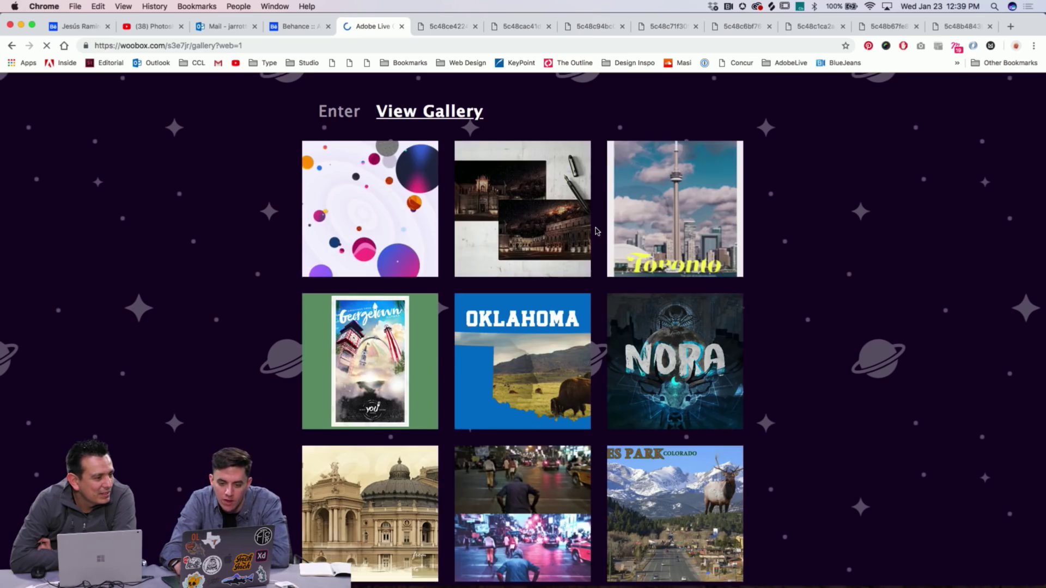
scroll(597, 231, down, 5)
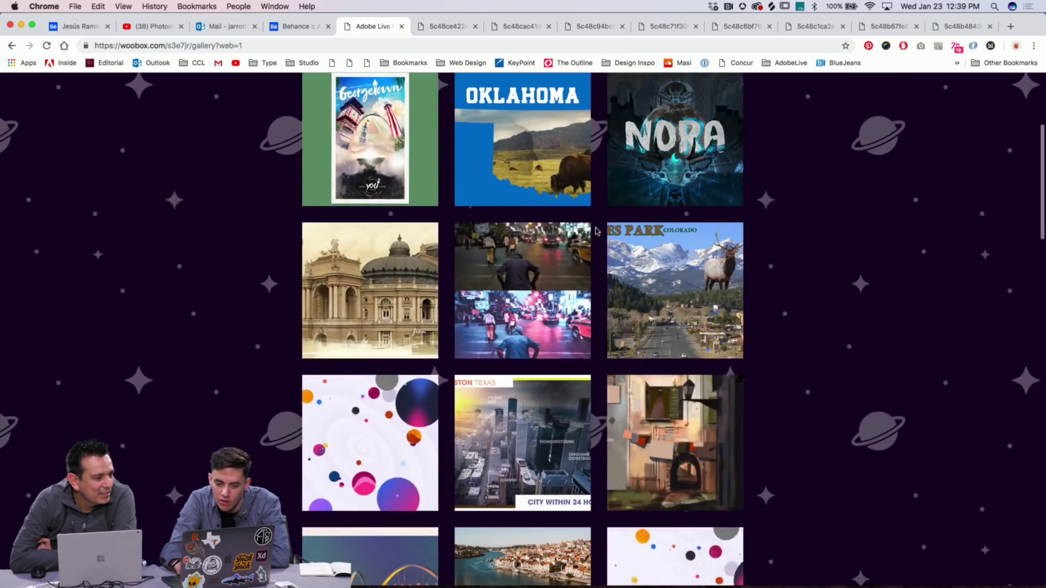
scroll(597, 231, up, 2)
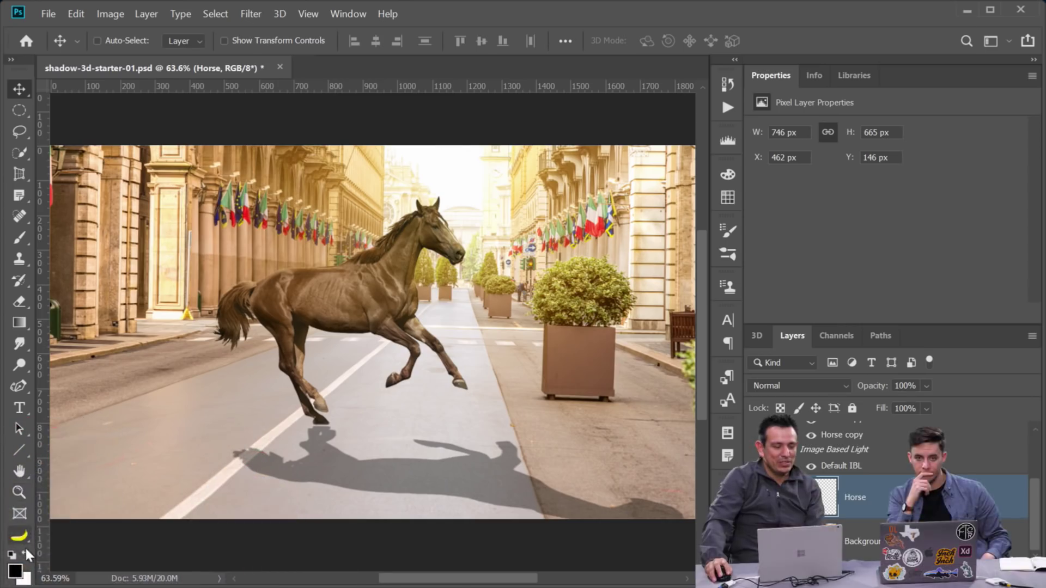
Switch to Photoshop and customize the toolbar so that the Frame Tool is among the extra tools
click(20, 535)
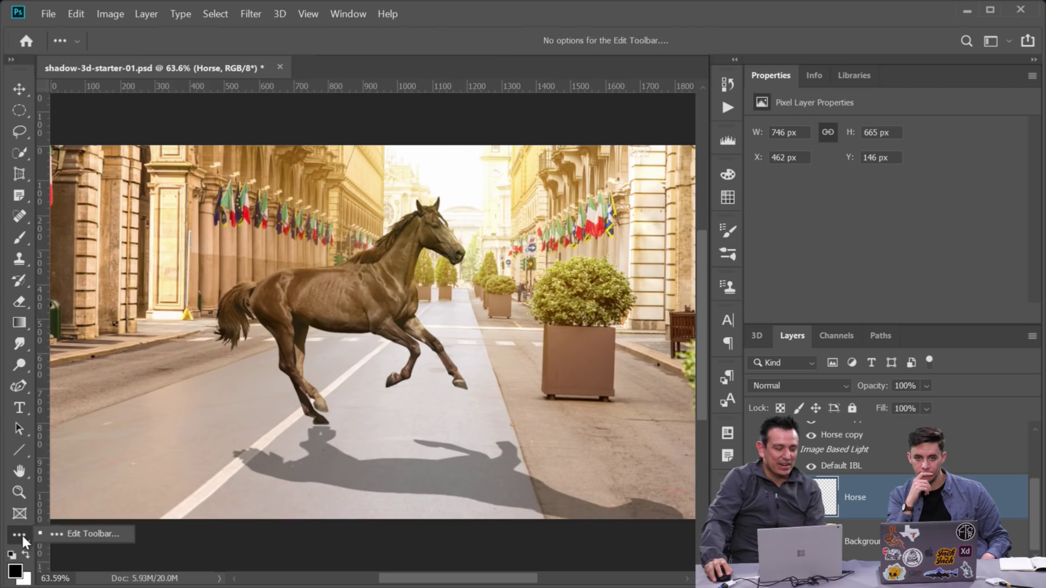
click(93, 534)
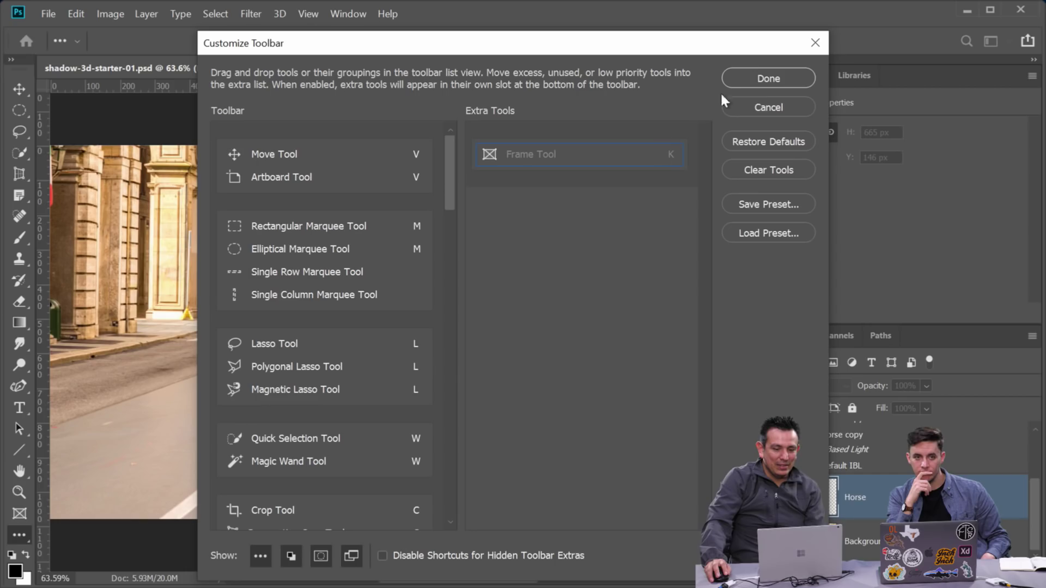
click(768, 78)
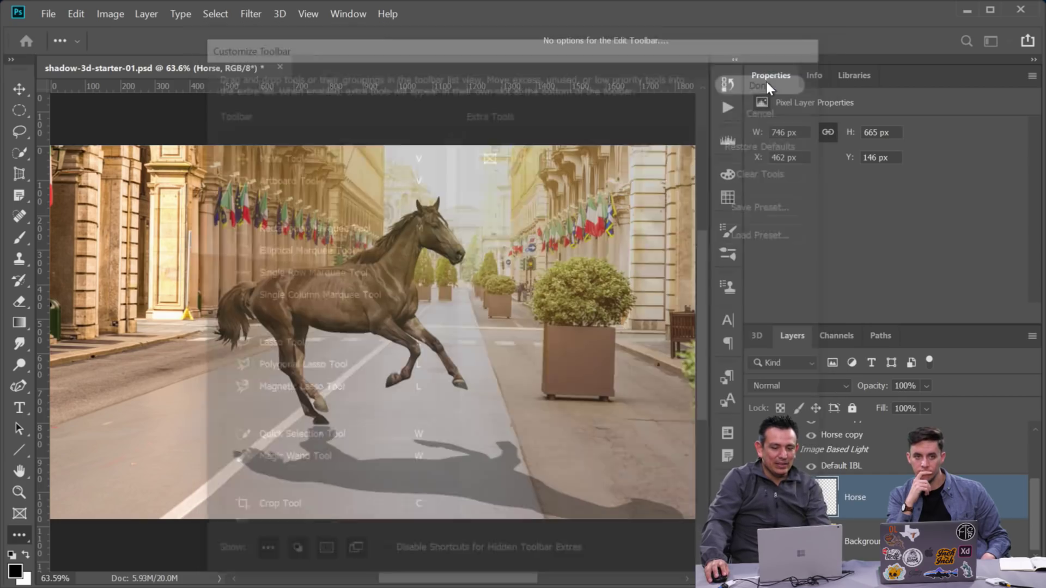
Reopen the toolbar customization from the Frame Tool's slot to review the extra tools, then close it
click(21, 514)
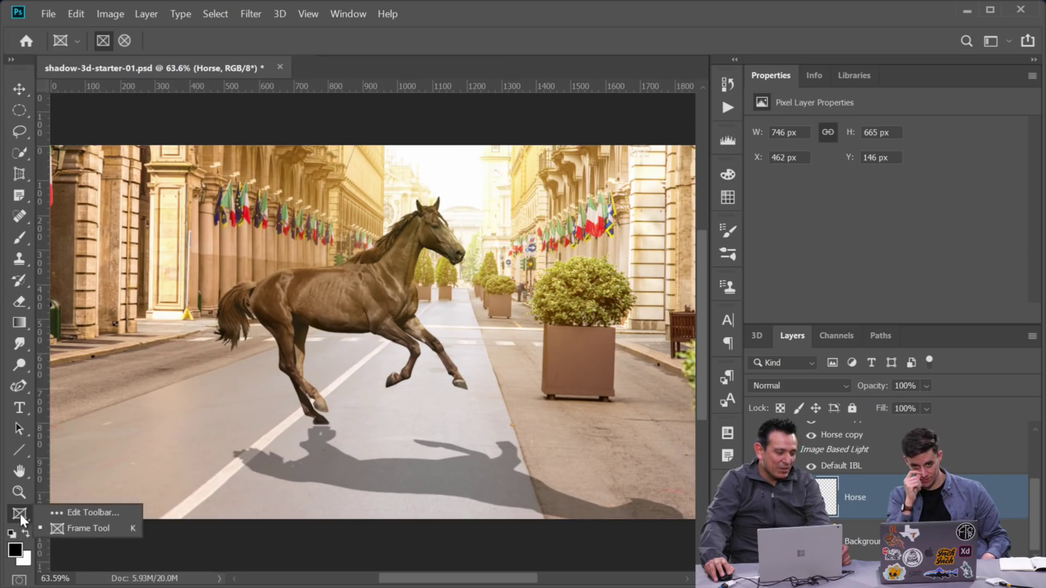
click(102, 509)
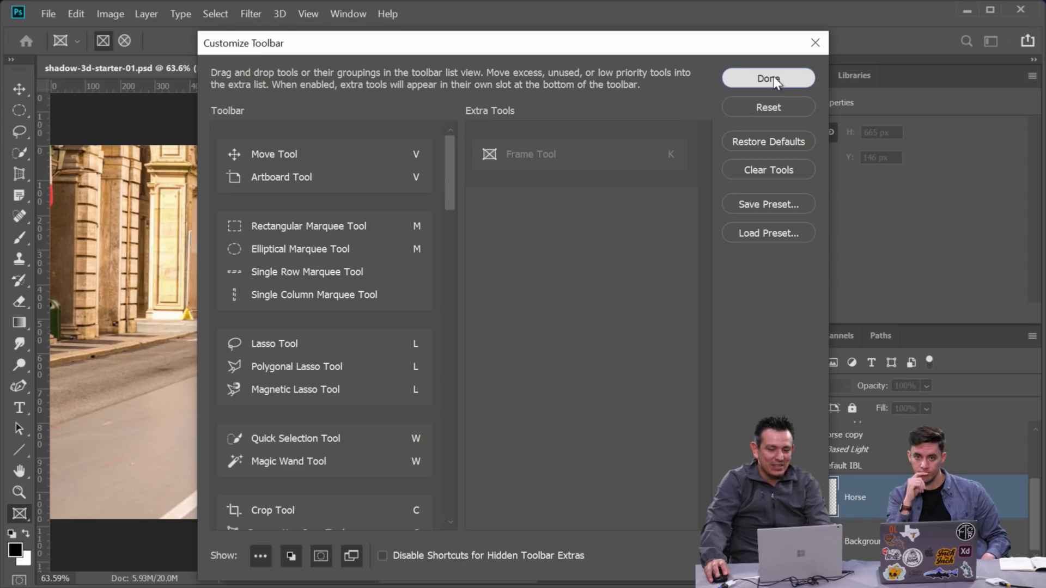
click(772, 78)
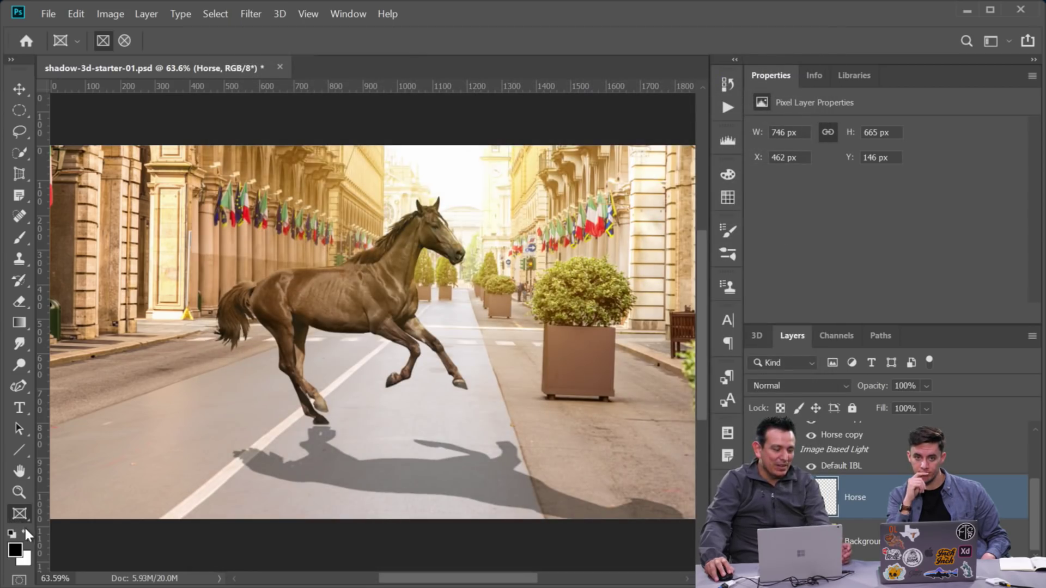
click(24, 508)
click(54, 517)
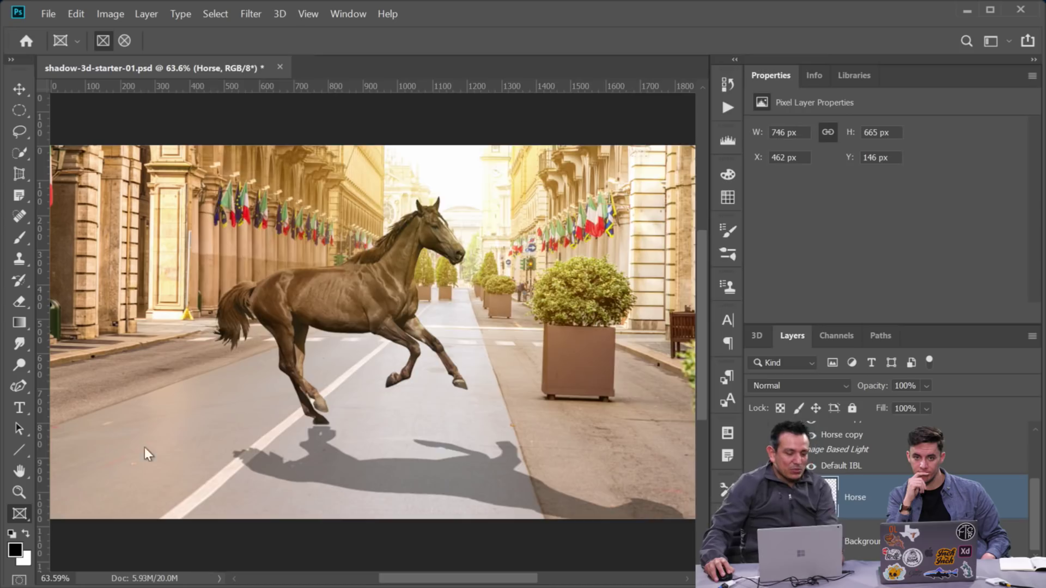
click(779, 106)
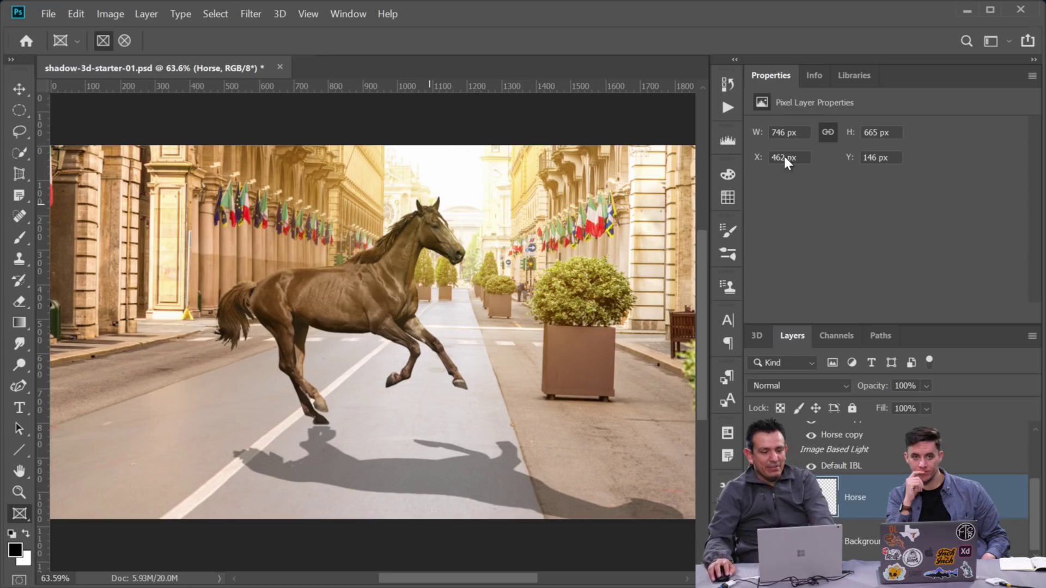
Open the Interface preferences and preview the color themes in order from darkest to lightest with their hidden coffee-cup and toast swatches
key(i)
key(ctrl+k)
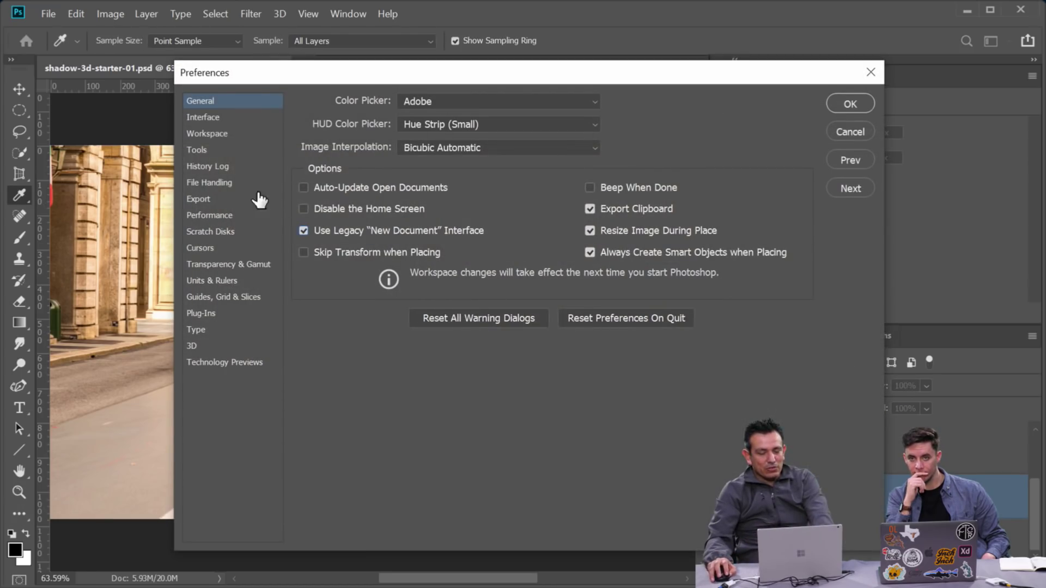
drag(254, 71, 247, 56)
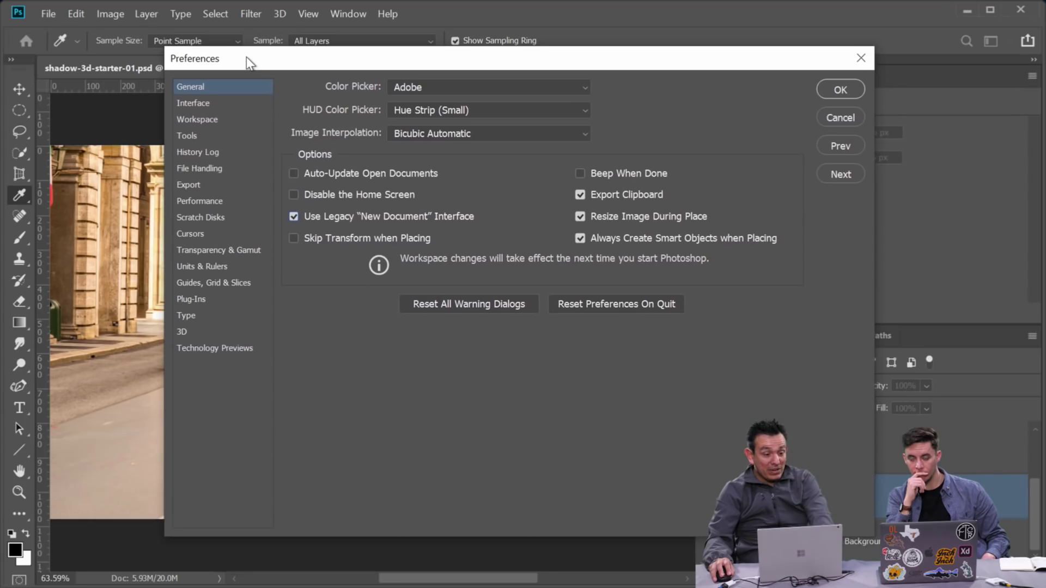
click(210, 104)
click(375, 113)
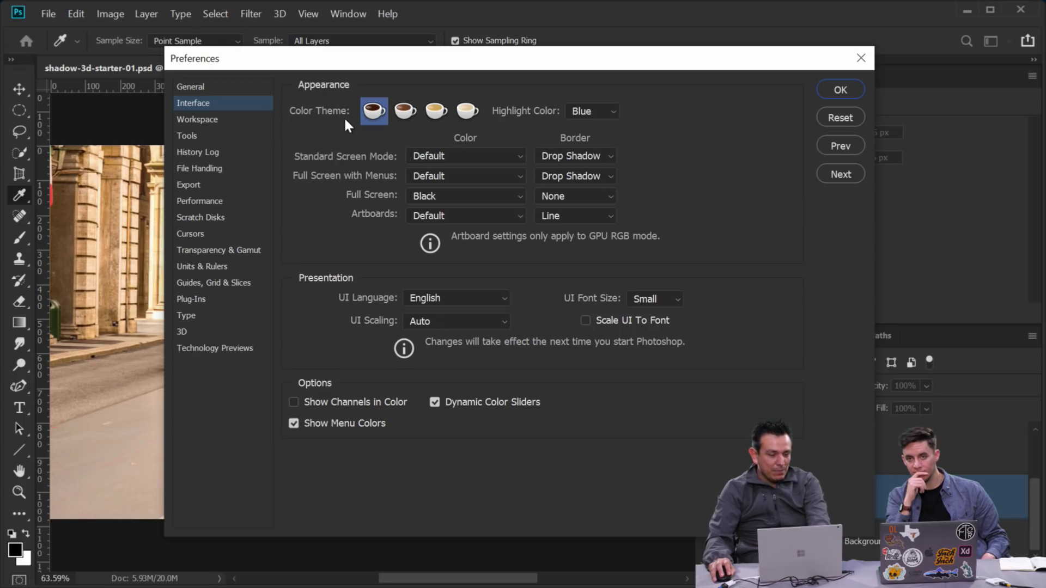
click(407, 113)
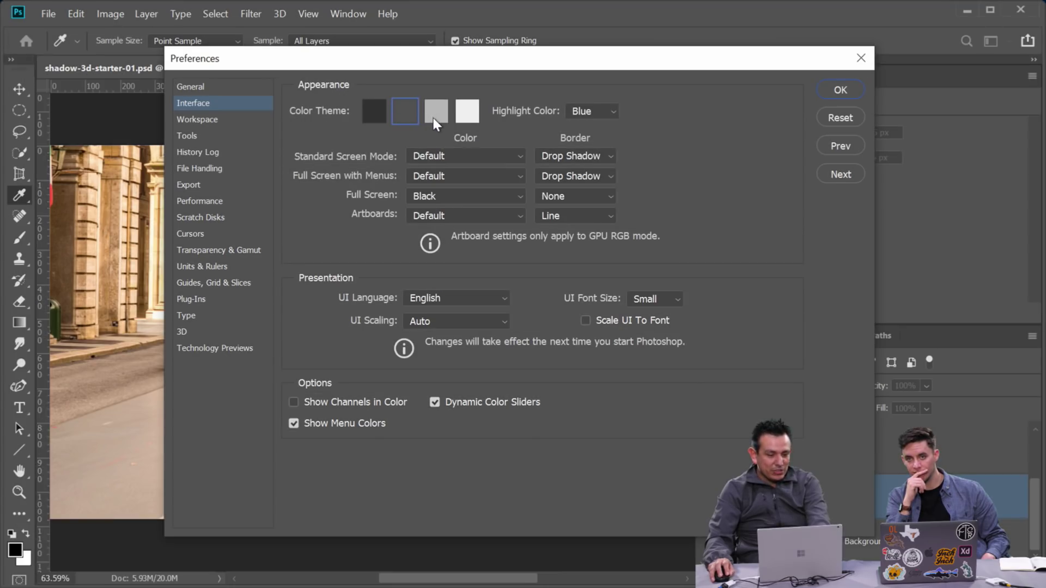
click(444, 111)
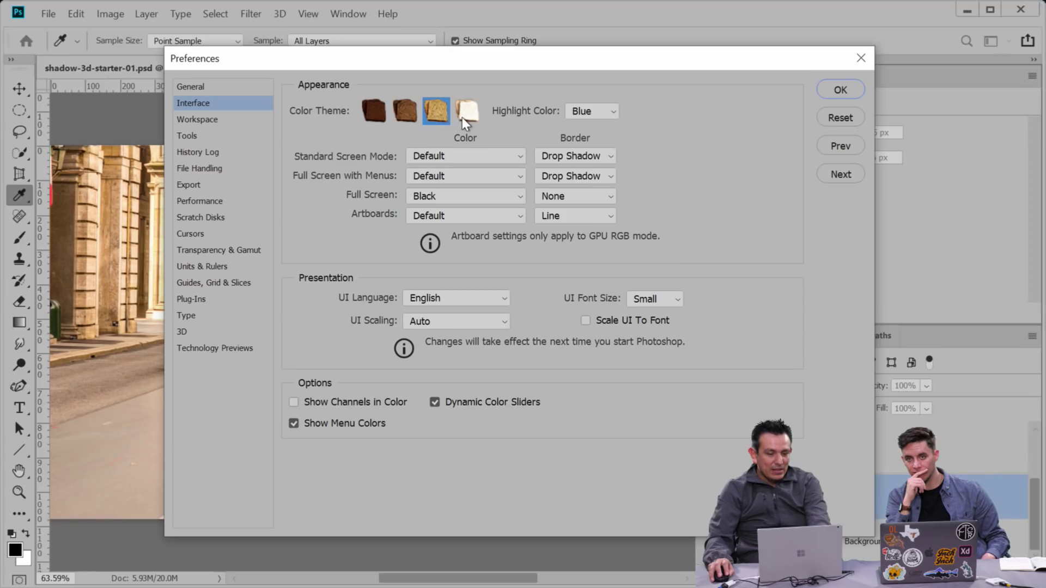
click(463, 118)
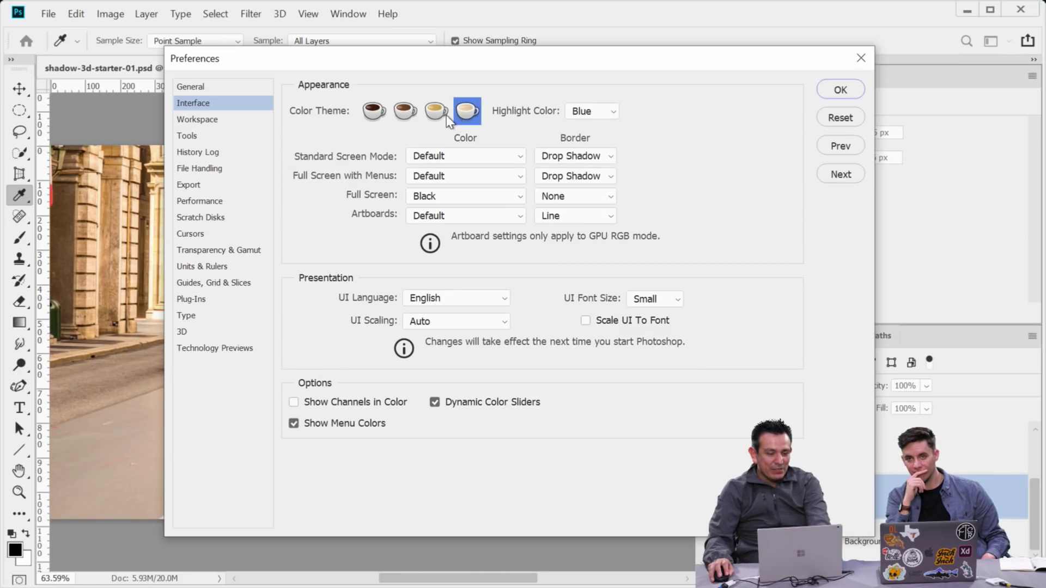
Switch the theme swatches between toast and coffee cups, choose the second-darkest color theme and accept the preferences
click(440, 115)
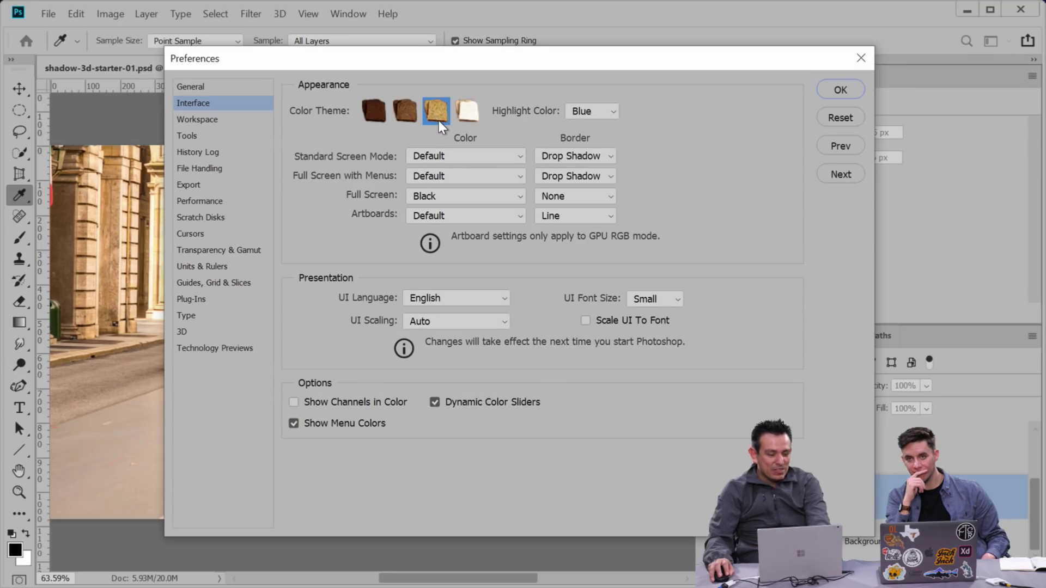
key(alt)
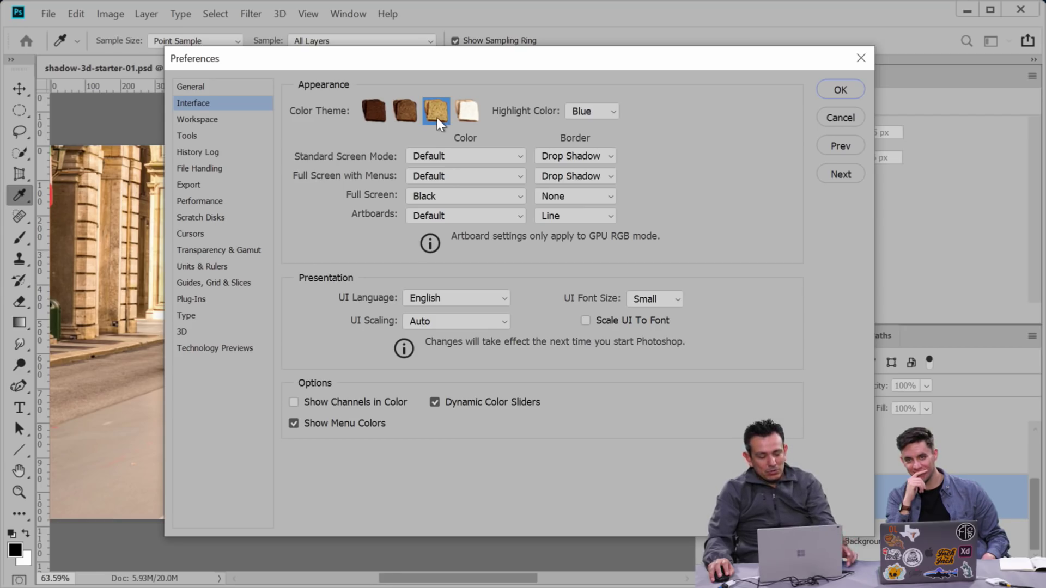
key(alt)
click(403, 113)
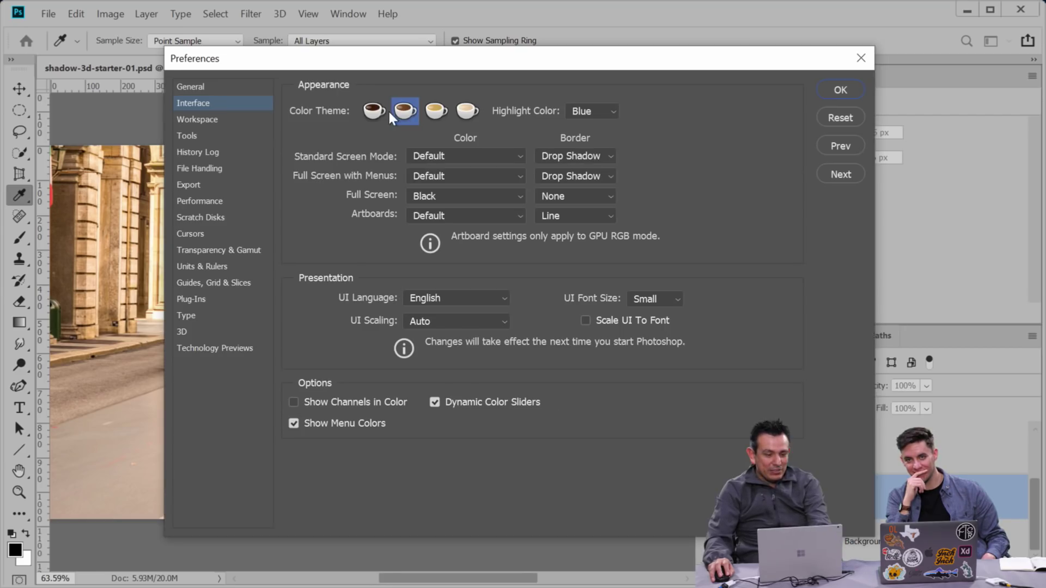
click(377, 113)
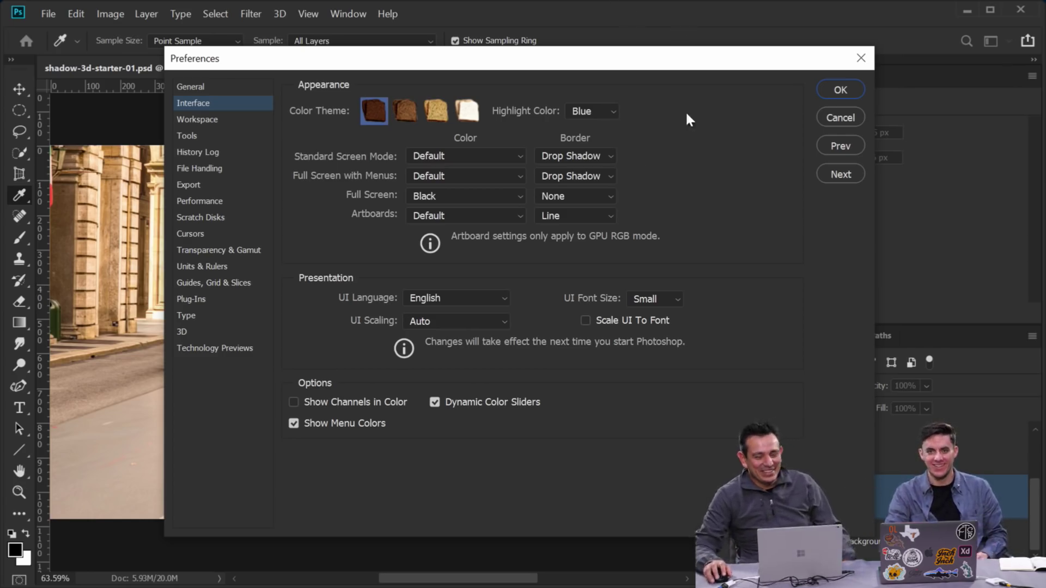
click(413, 117)
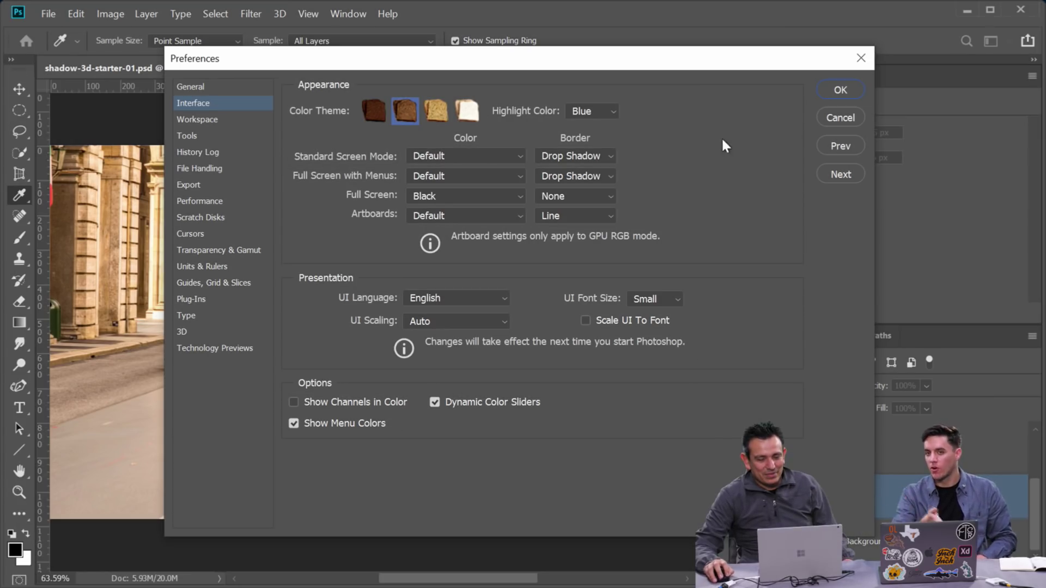
click(840, 90)
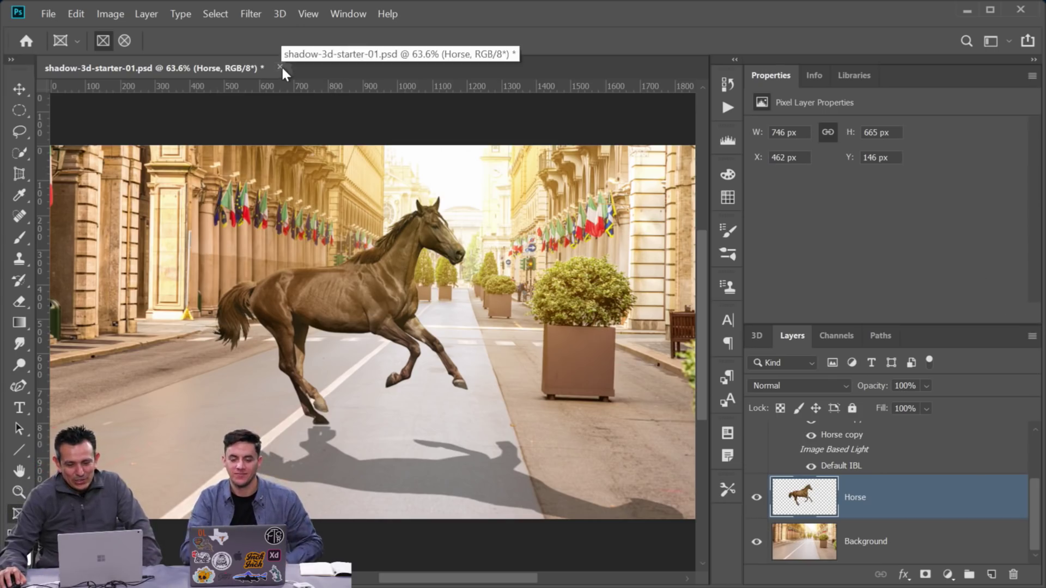
click(48, 14)
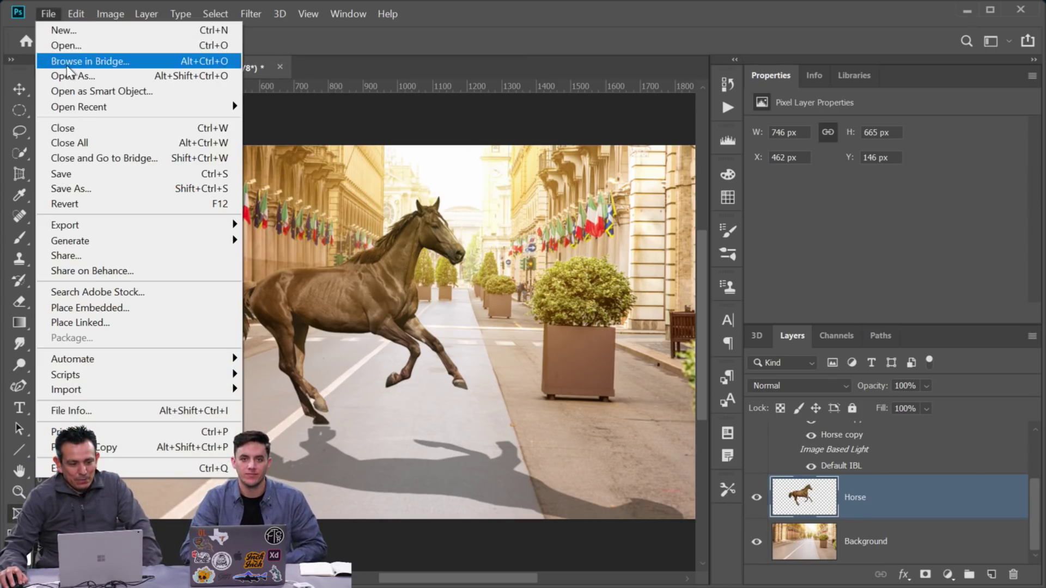
click(71, 46)
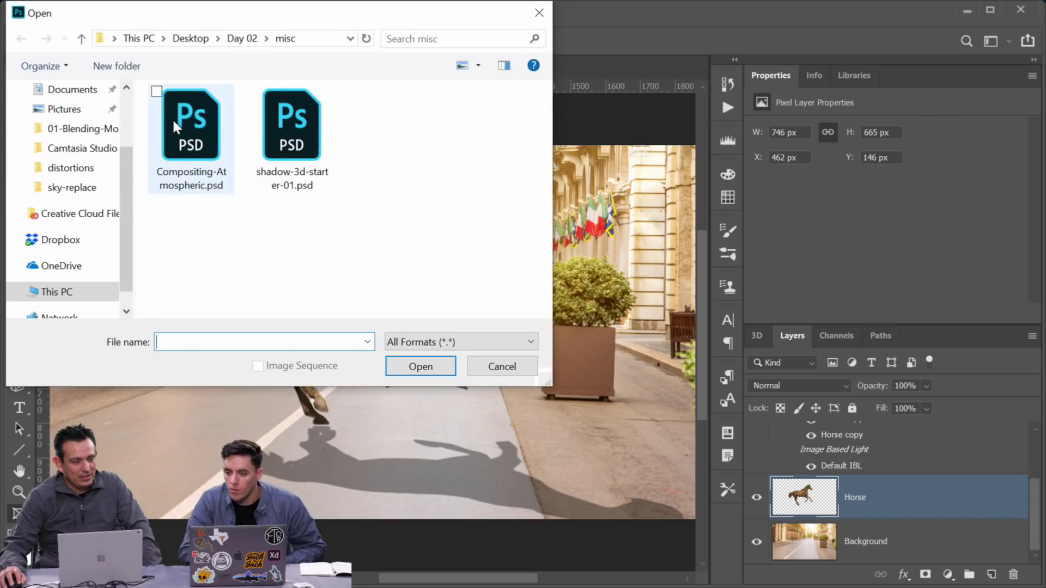
click(240, 40)
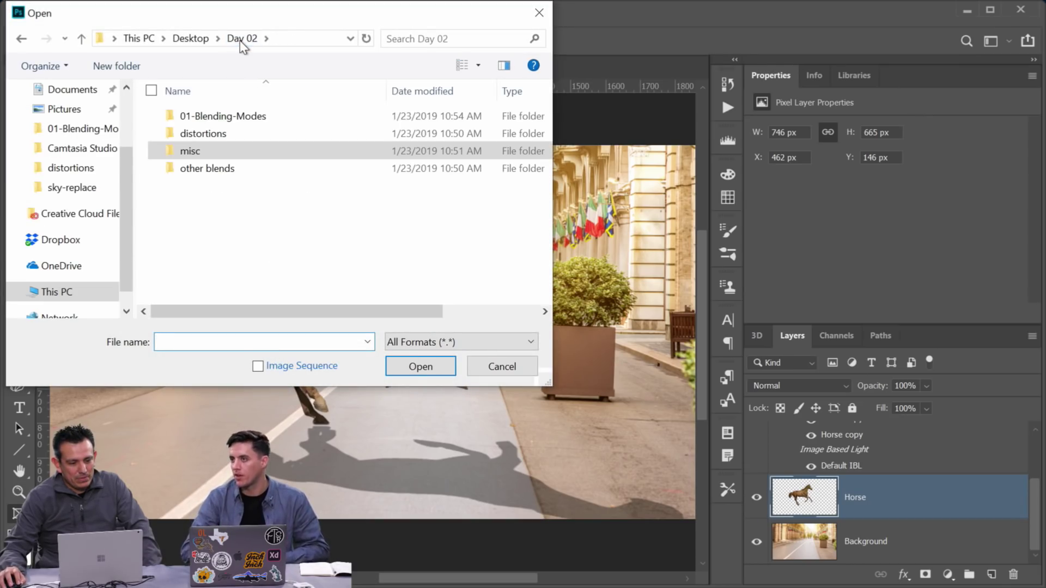
double_click(218, 171)
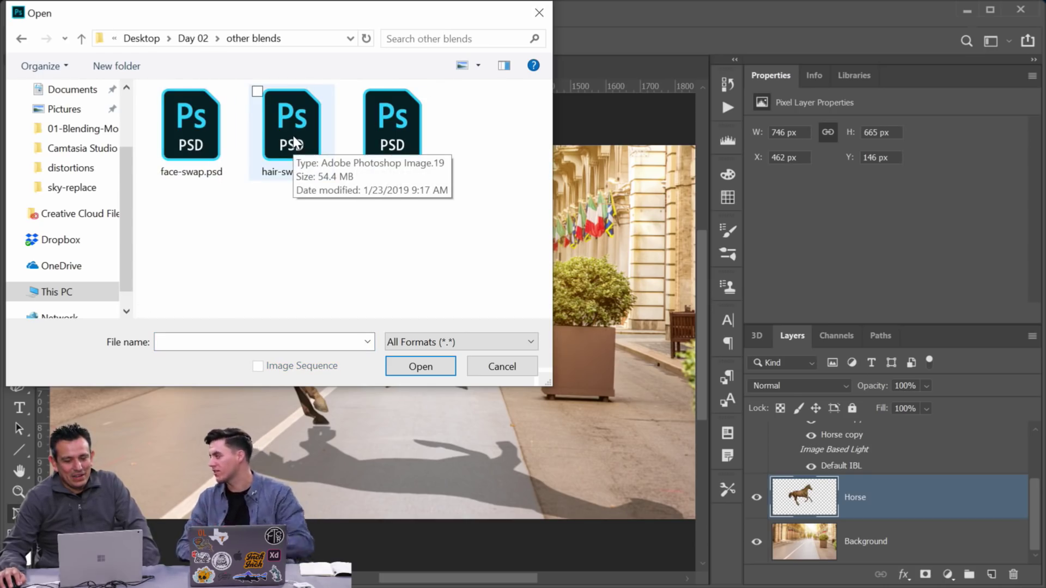
click(501, 367)
Show the Libraries, clear the "grunge texture" search and browse the graphics in the Downloads library
click(853, 77)
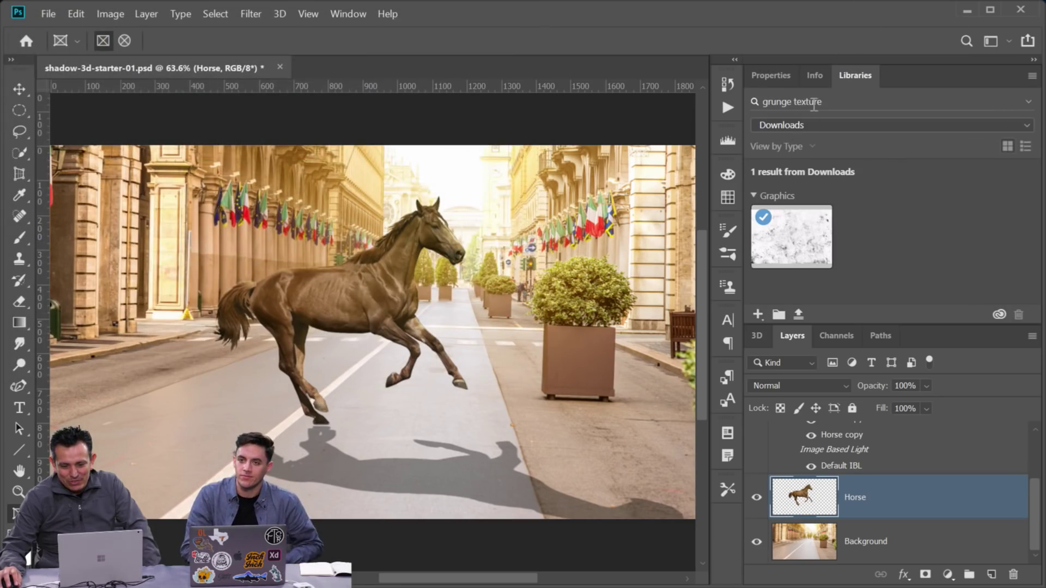
click(1013, 102)
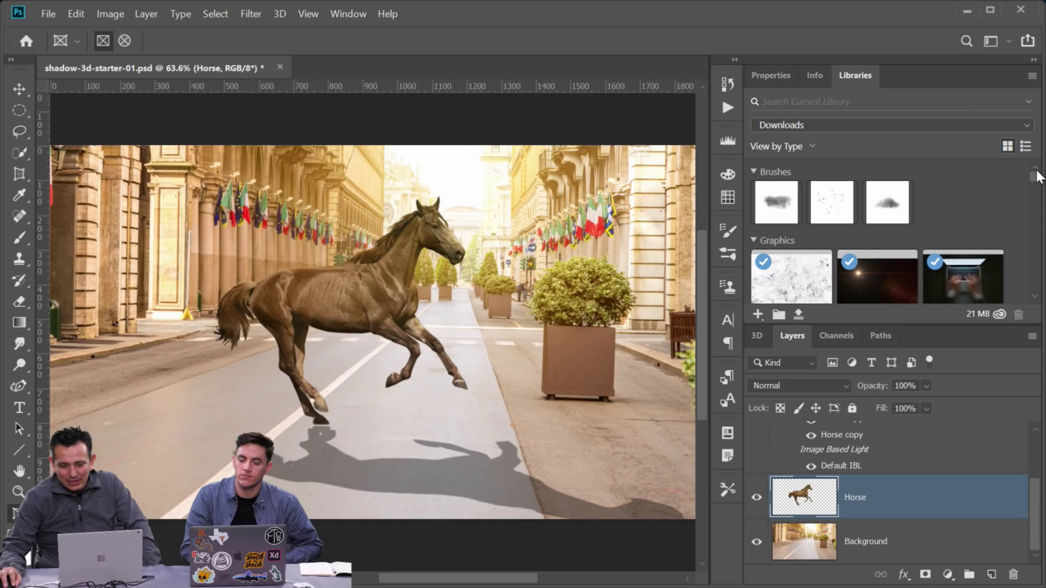
scroll(1035, 185, down, 6)
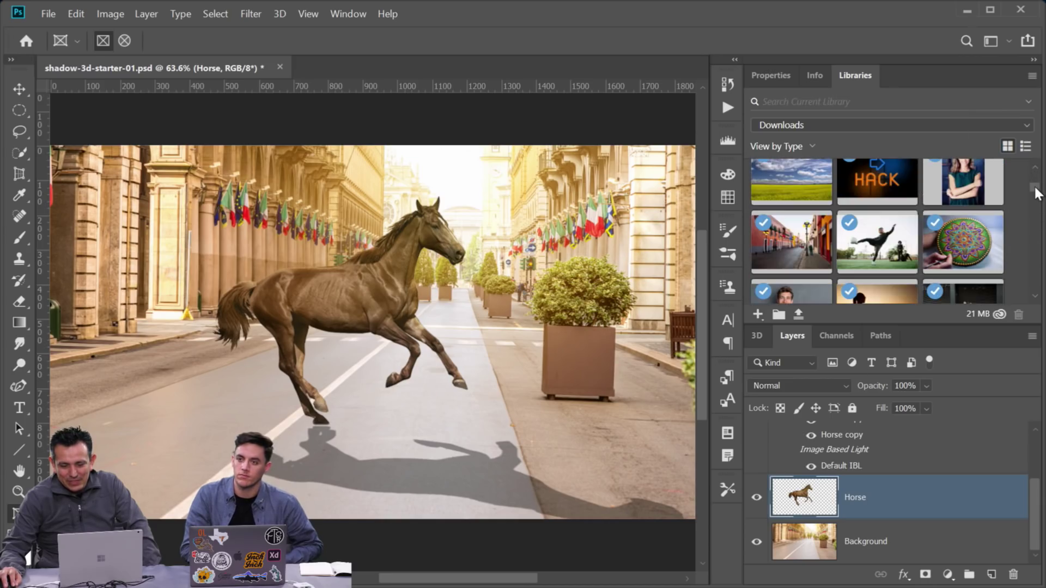
scroll(1035, 193, down, 5)
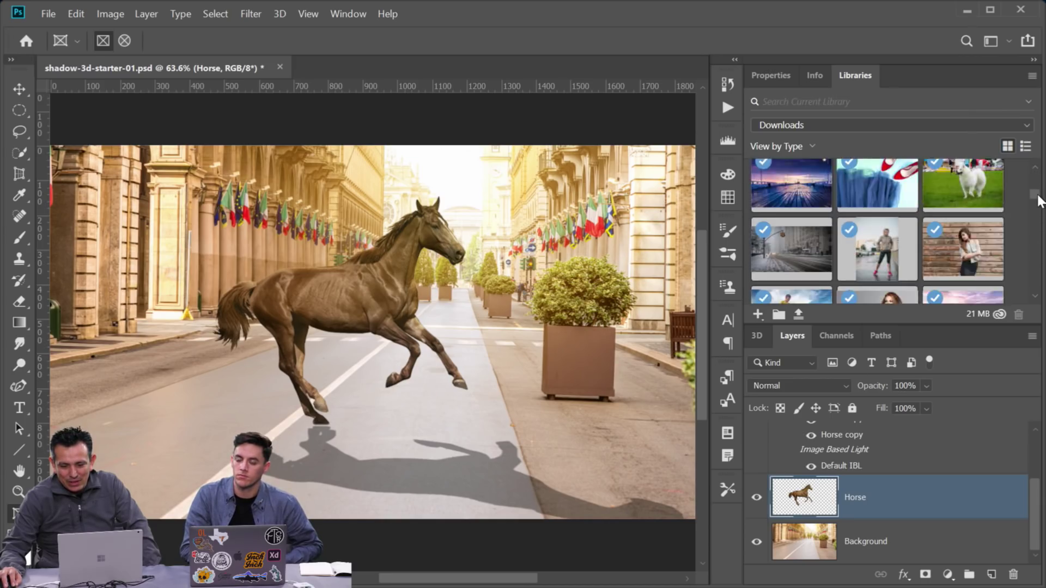
scroll(1038, 203, down, 3)
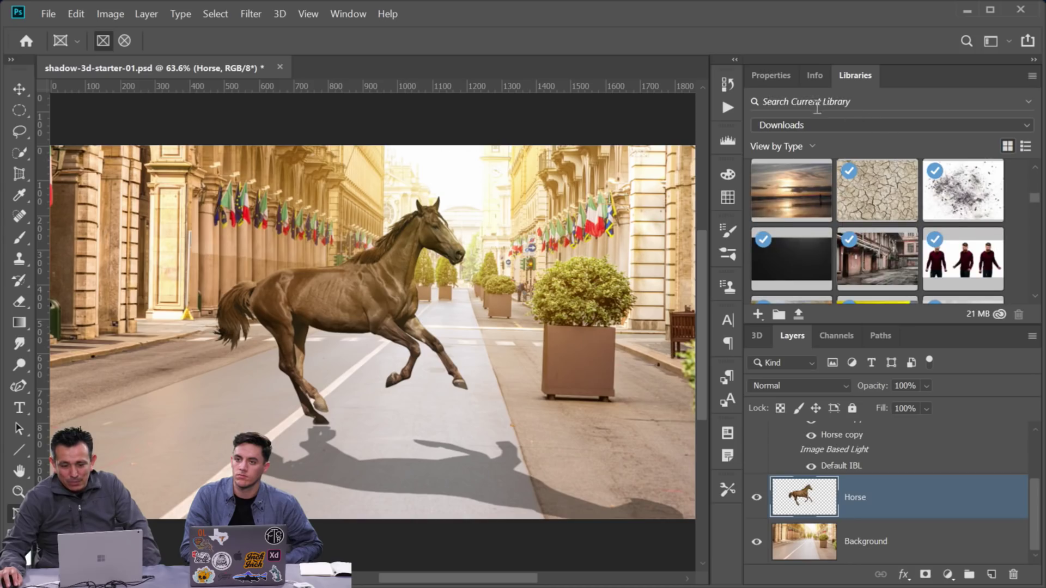
mouse_move(910, 204)
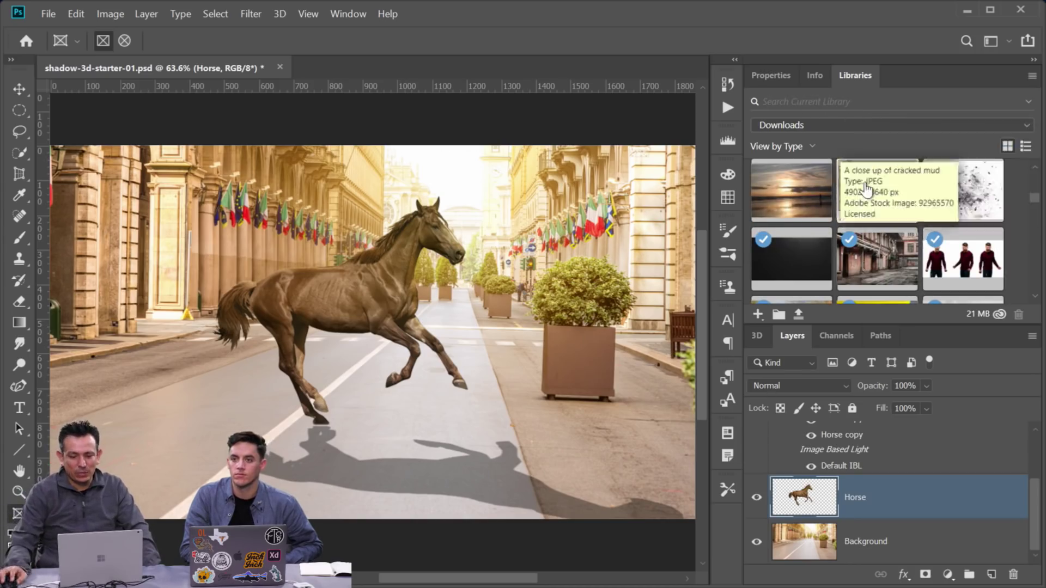
Set the library search scope to all libraries, search for "man" and browse the resulting images
click(1027, 102)
click(995, 151)
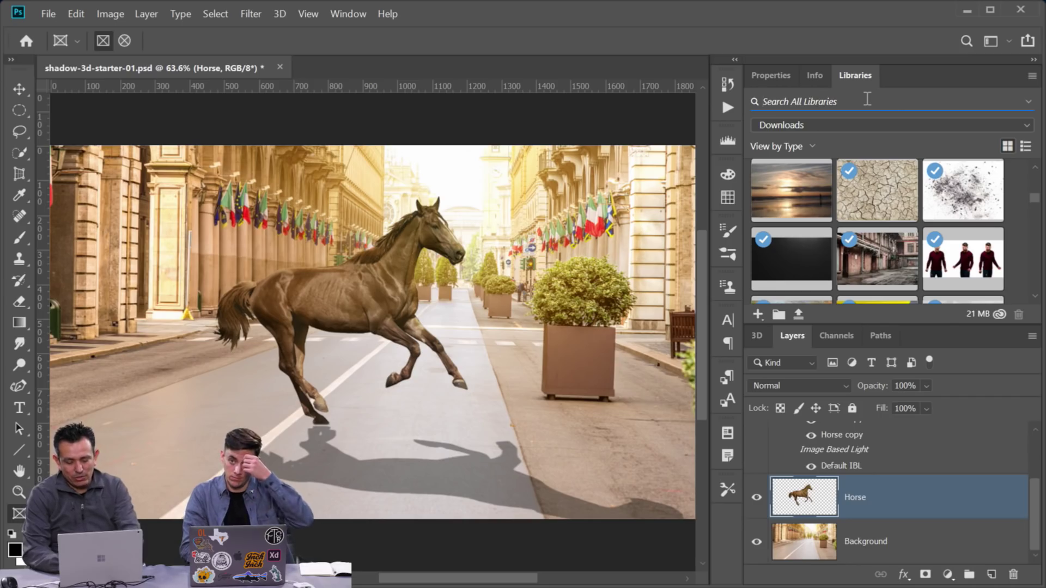
text(man)
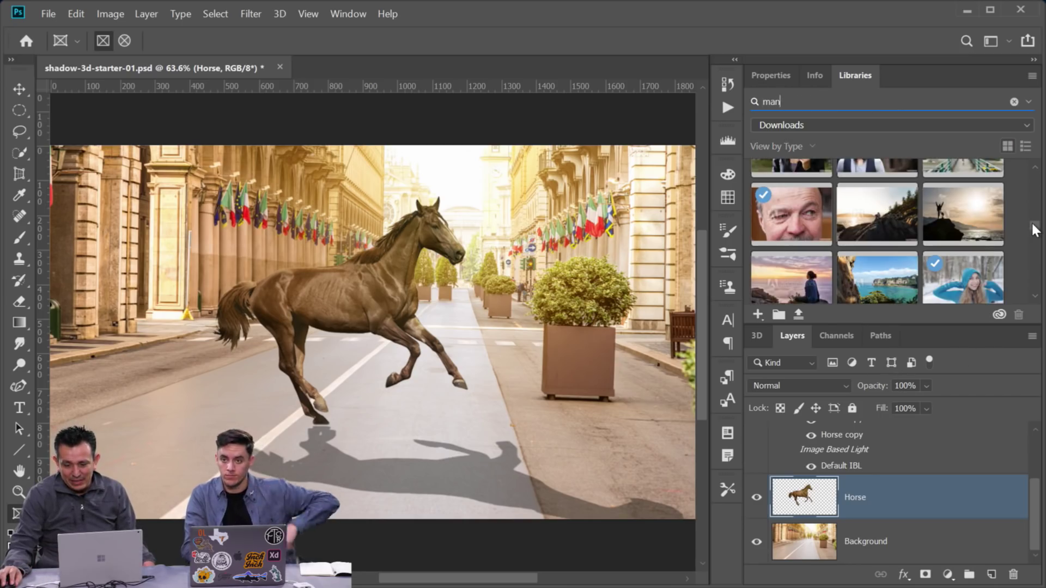
scroll(1035, 220, down, 1)
mouse_move(1034, 220)
mouse_down()
mouse_move(1037, 163)
mouse_move(1041, 217)
mouse_up()
drag(1041, 218, 1041, 249)
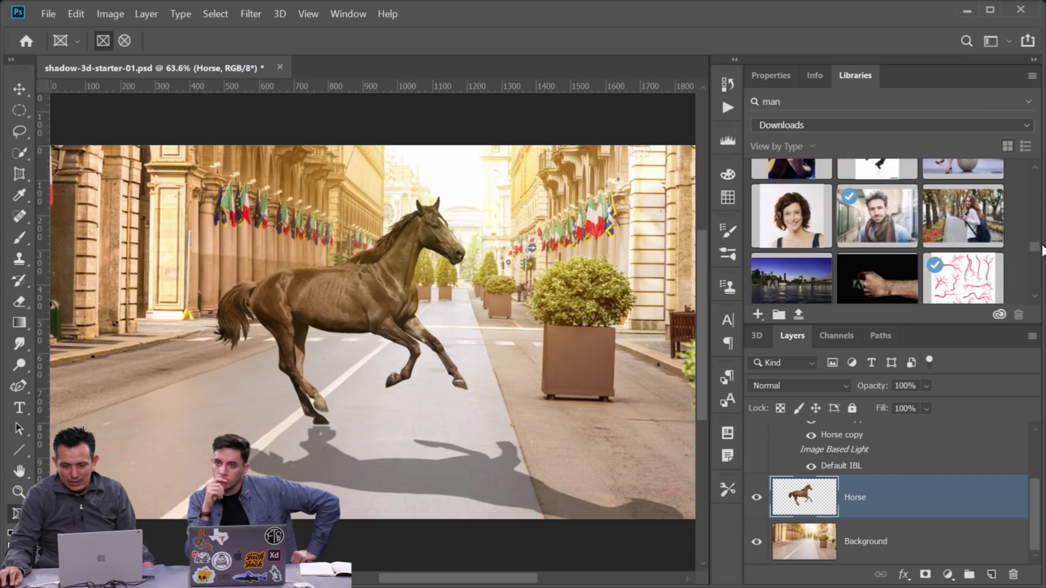
Place the Hip Hop Man Dancing image from the library over the middle of the street scene and commit it
click(888, 206)
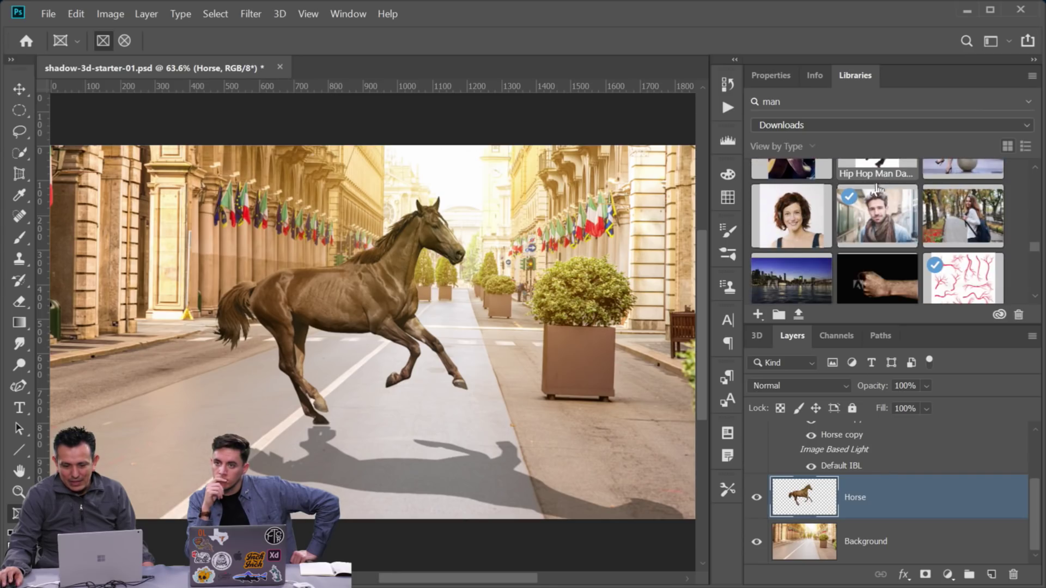
scroll(878, 180, up, 3)
drag(564, 239, 408, 326)
key(Return)
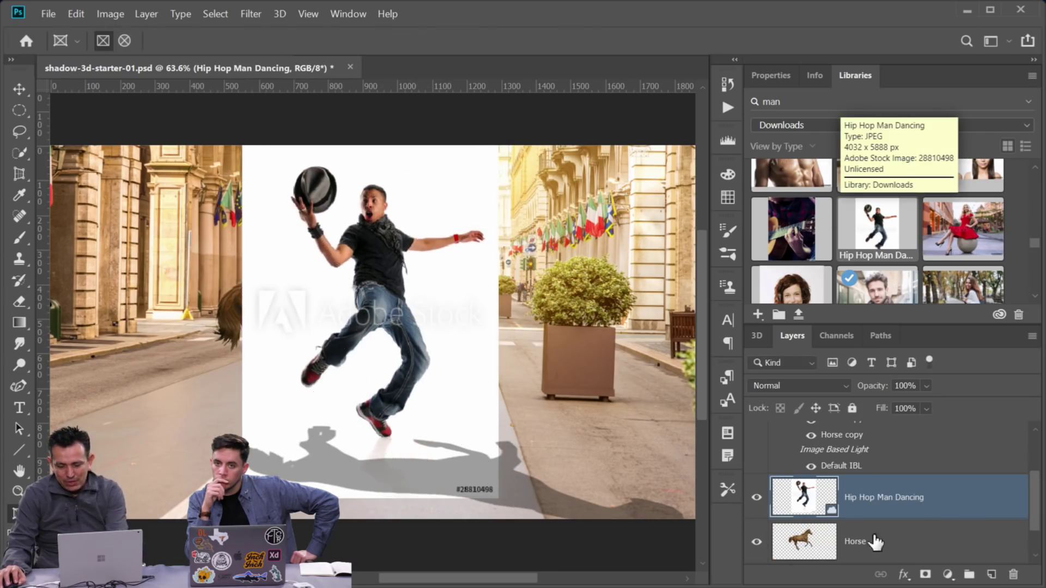
Delete the Horse layer and the Horse copy 3D layer, keeping the dancing man above the background
click(913, 541)
key(Delete)
scroll(888, 497, up, 3)
scroll(885, 493, down, 3)
scroll(882, 490, up, 3)
click(867, 447)
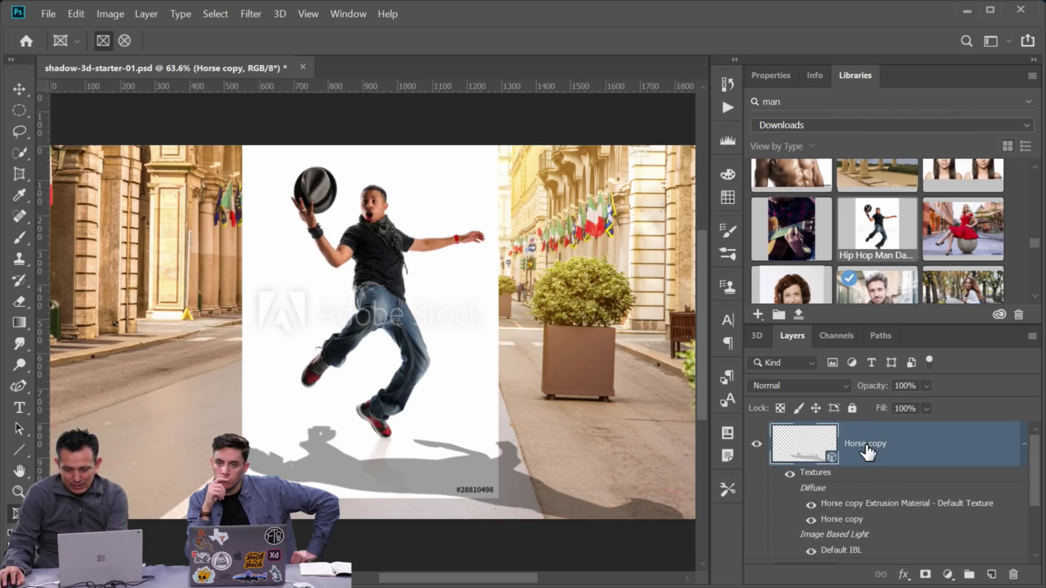
key(Delete)
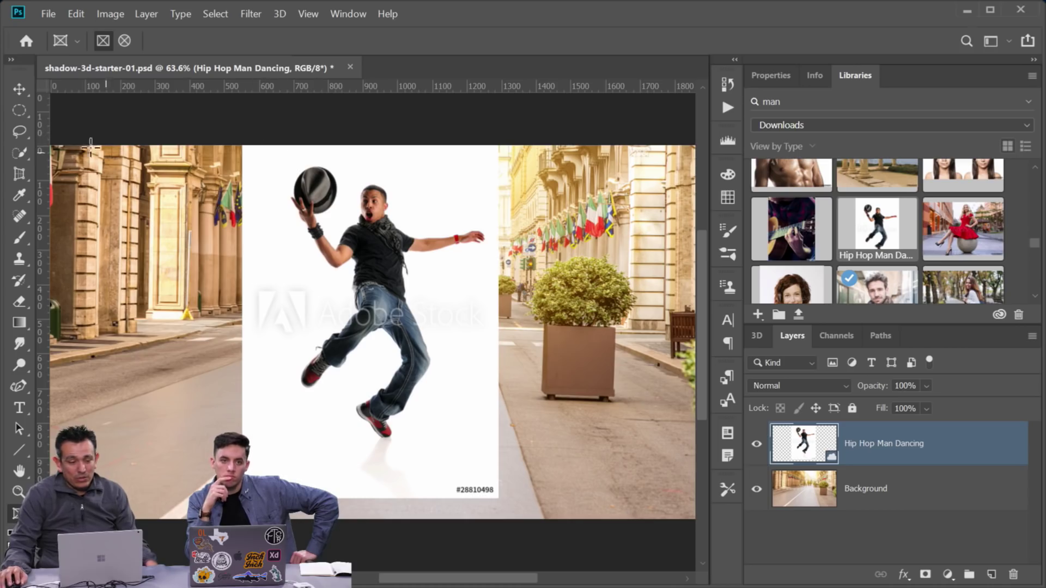
Use Select Subject with the Quick Selection Tool to select the dancing man and mask out his white background
click(19, 110)
click(19, 135)
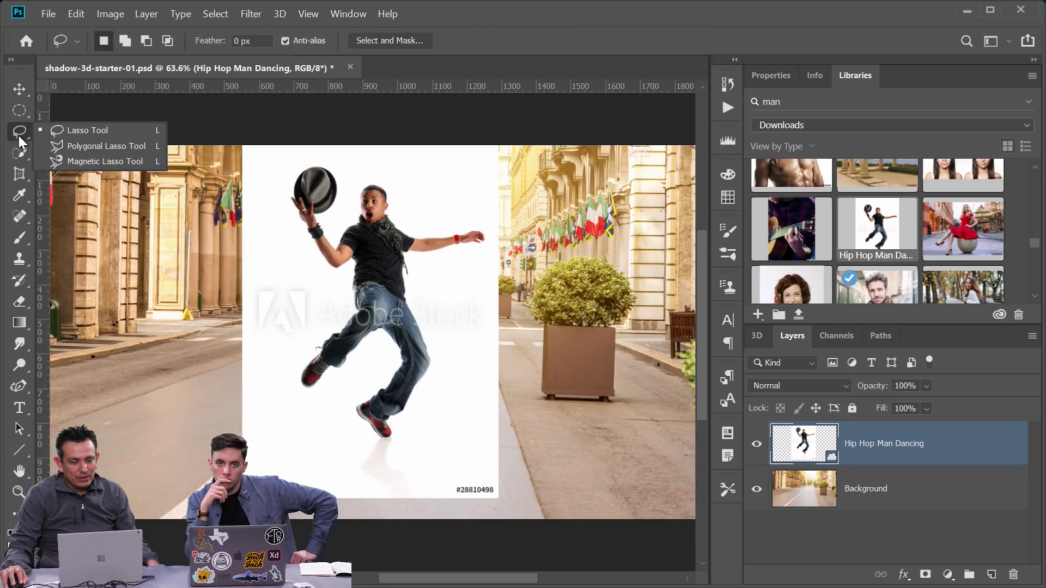
click(19, 152)
click(95, 150)
click(434, 41)
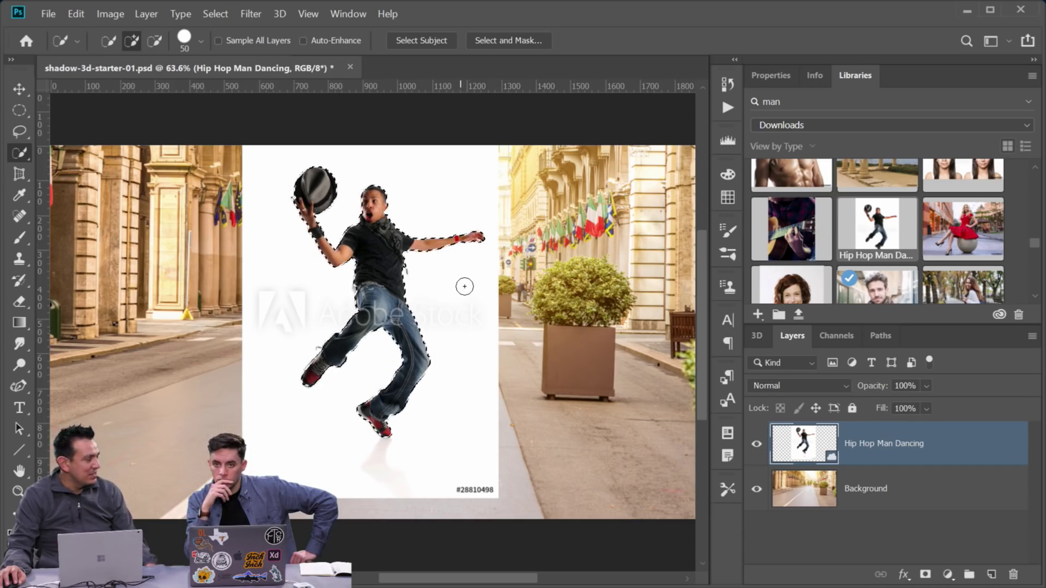
click(925, 574)
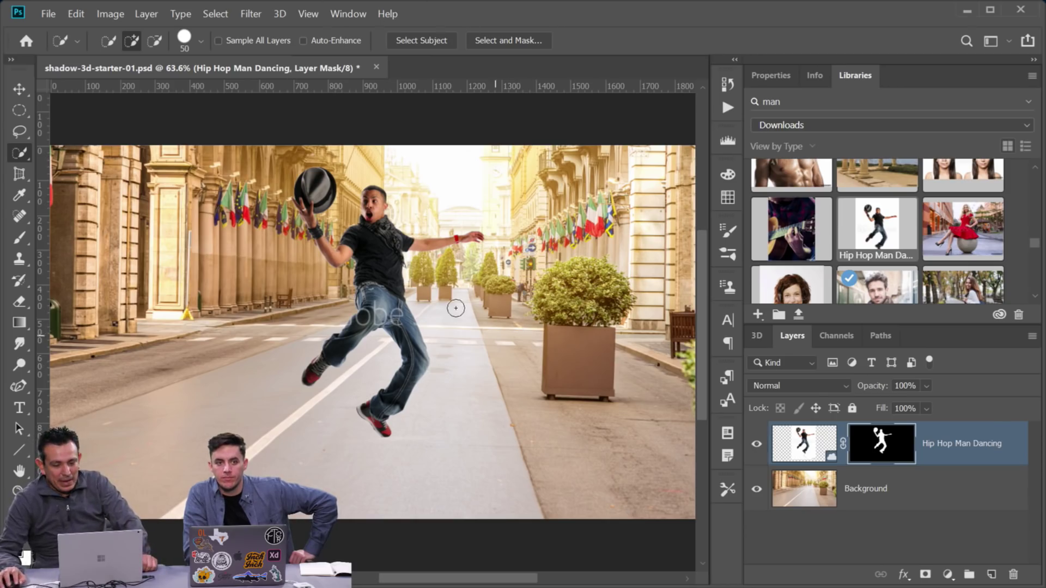
Convert the masked Hip Hop Man Dancing layer to a Smart Object and activate the Move Tool
right_click(990, 443)
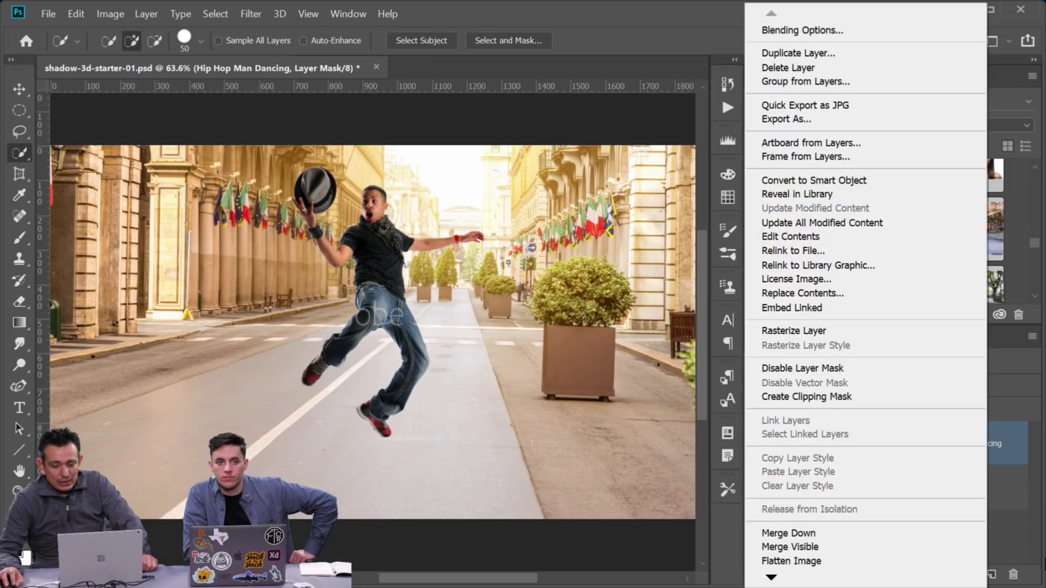
click(853, 181)
click(756, 443)
click(754, 446)
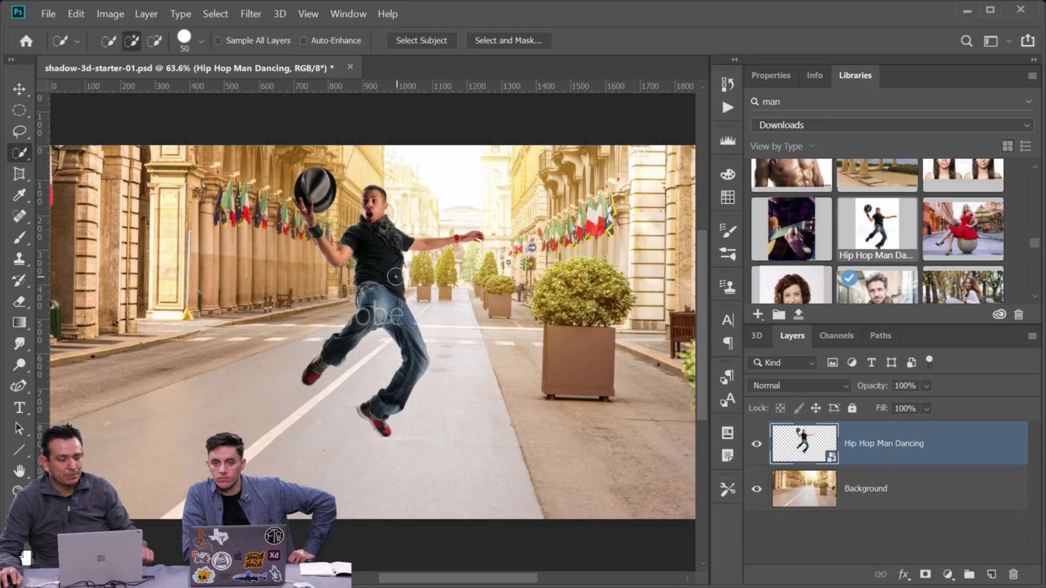
click(14, 84)
mouse_move(378, 267)
mouse_down()
mouse_move(379, 298)
mouse_move(379, 268)
mouse_up()
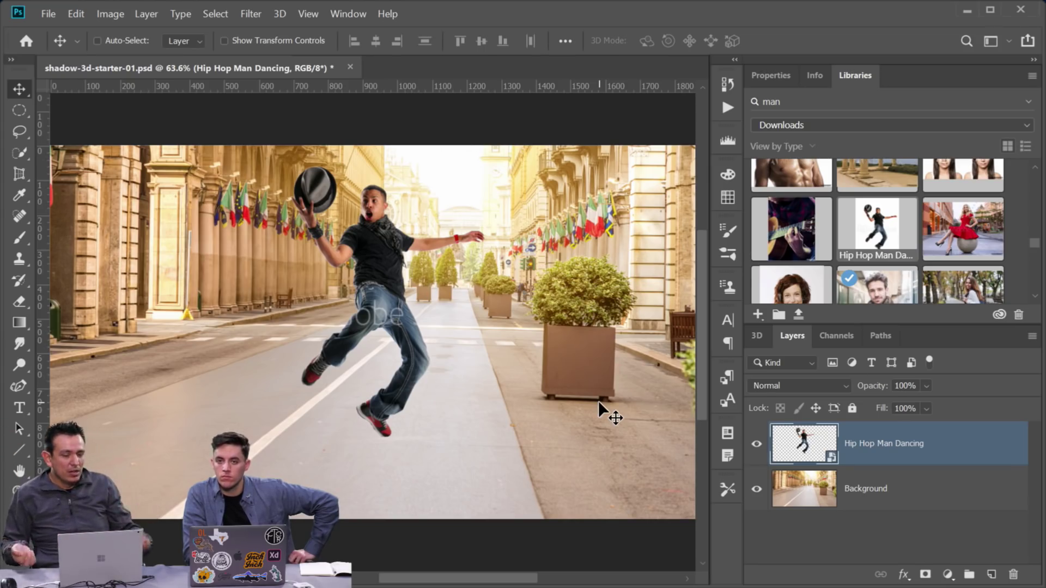
Start Puppet Warp on the dancing man with the mesh hidden and pin his neck, both arms, waist and raised thigh
click(75, 13)
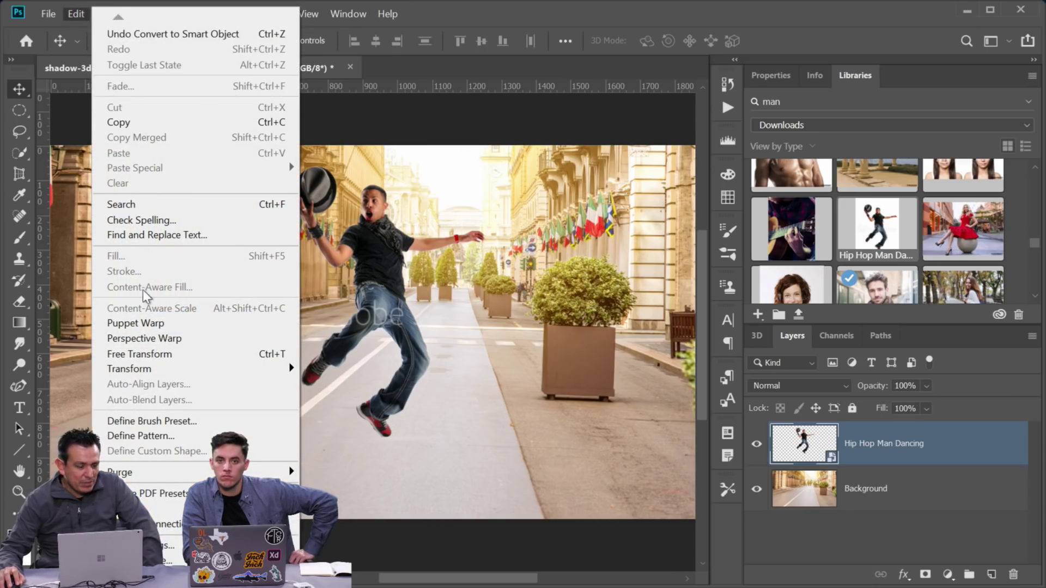
click(156, 326)
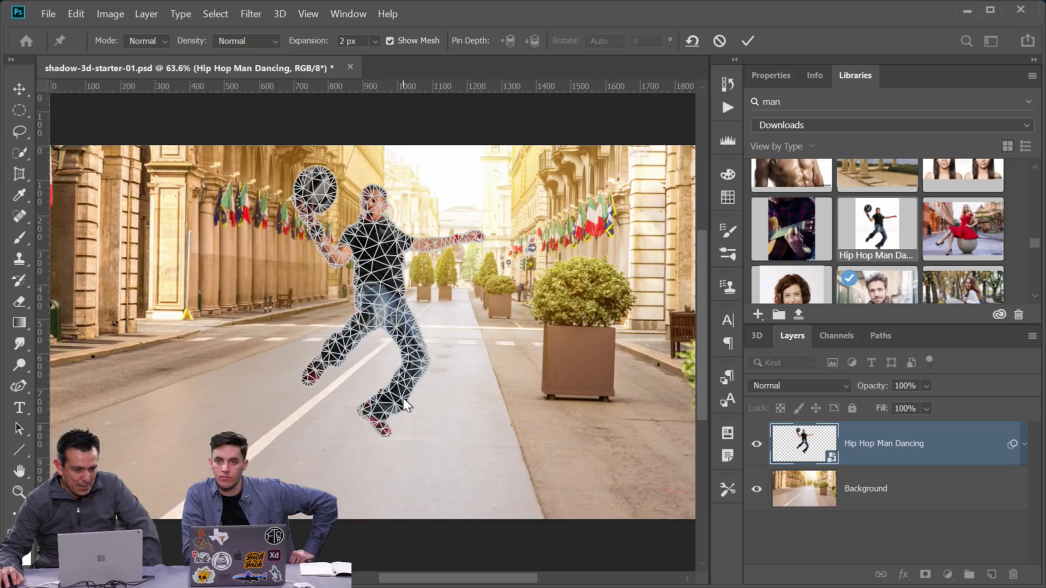
click(390, 40)
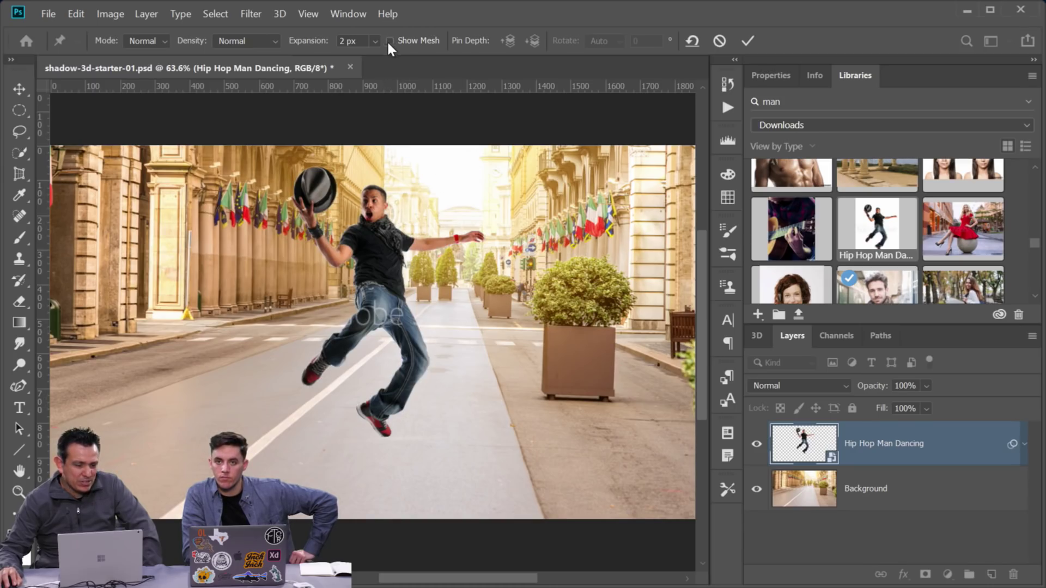
click(373, 222)
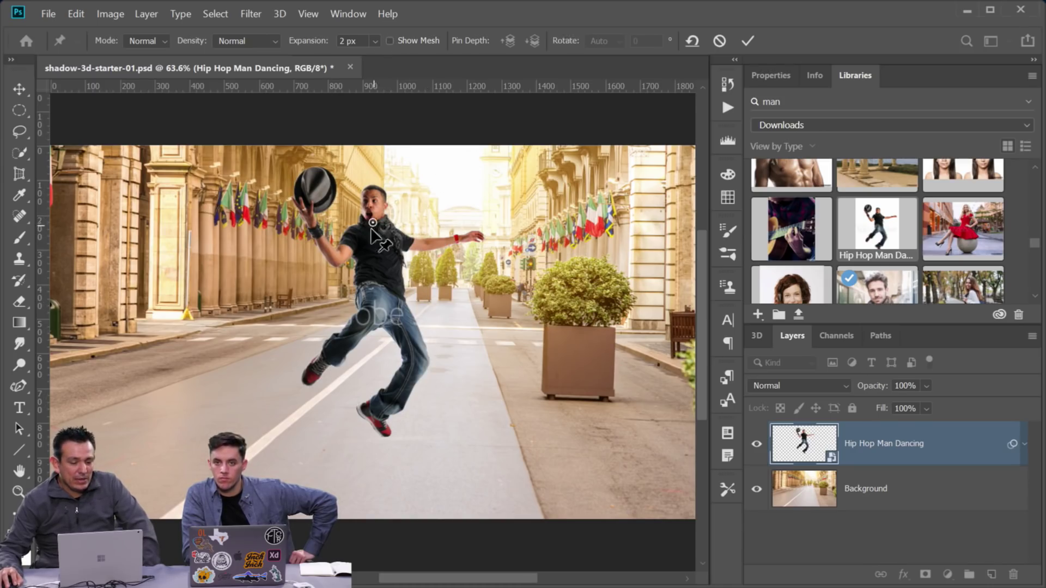
click(337, 257)
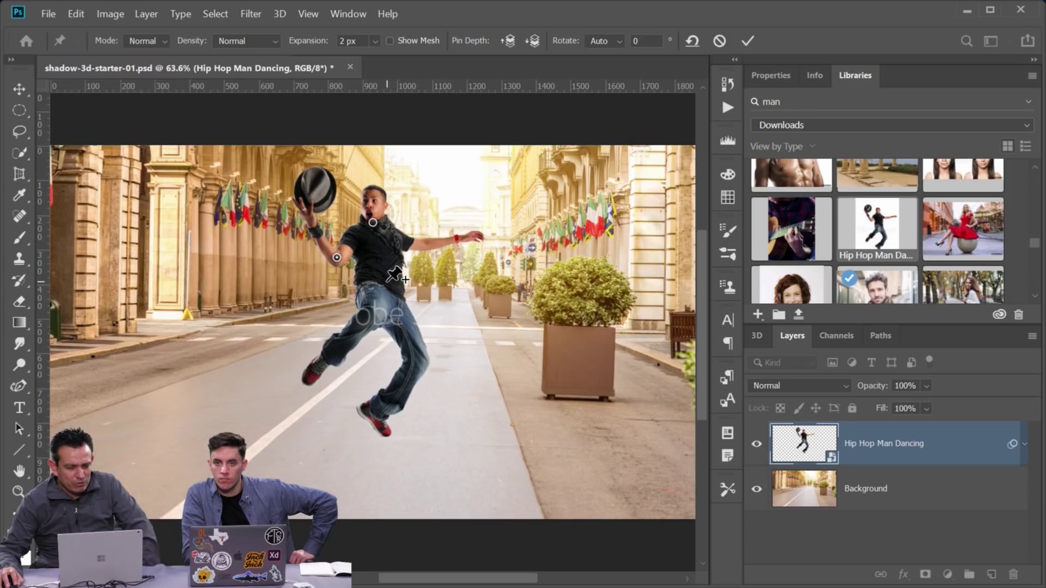
click(409, 241)
click(369, 314)
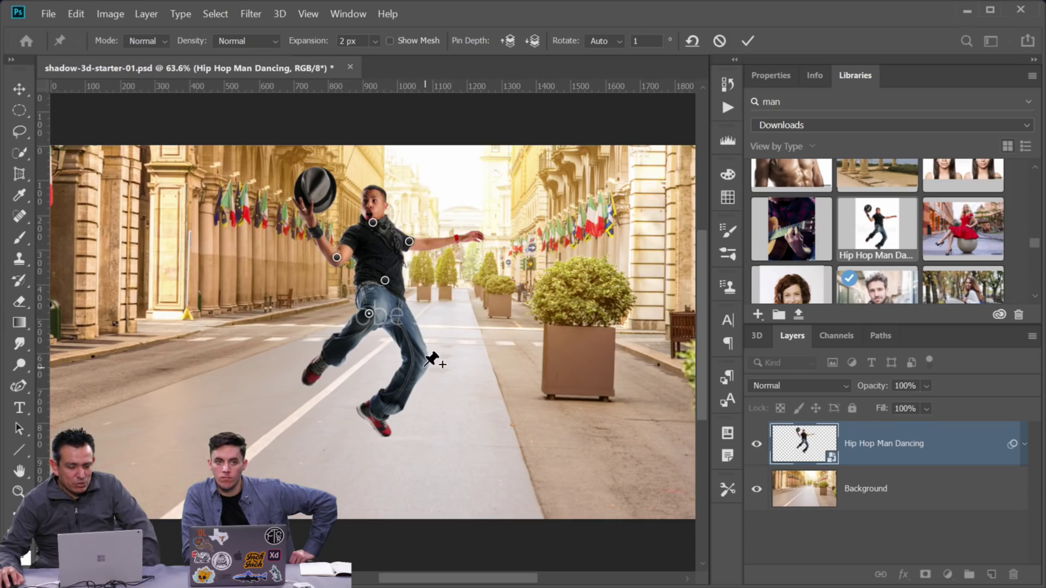
Raise both of the man's arms, pull his straighter leg's knee inward with a pin, and apply the Puppet Warp
drag(336, 256, 330, 242)
drag(410, 242, 408, 237)
mouse_move(418, 360)
mouse_down()
mouse_move(429, 359)
mouse_move(409, 350)
mouse_up()
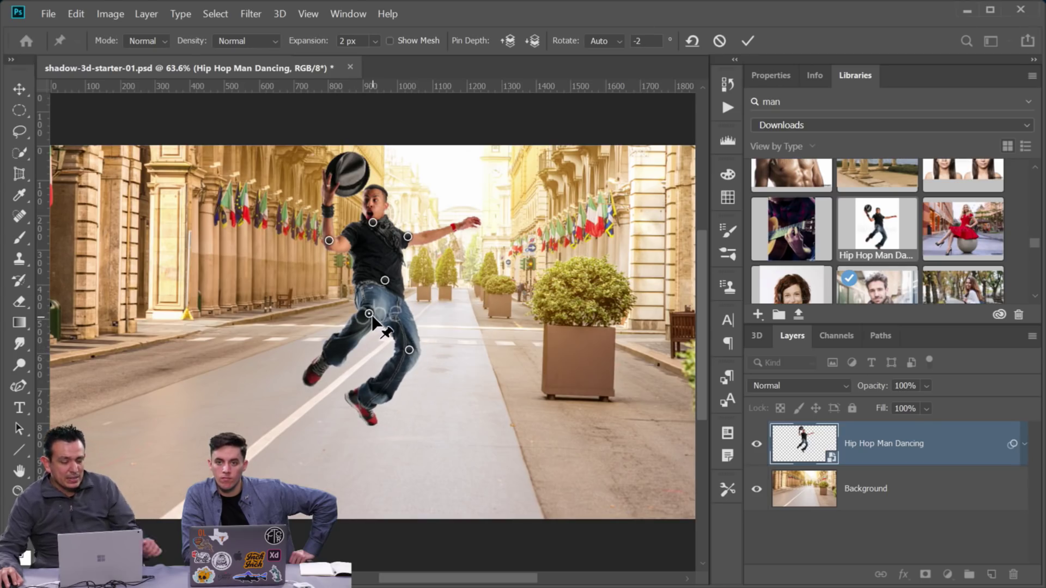
key(alt)
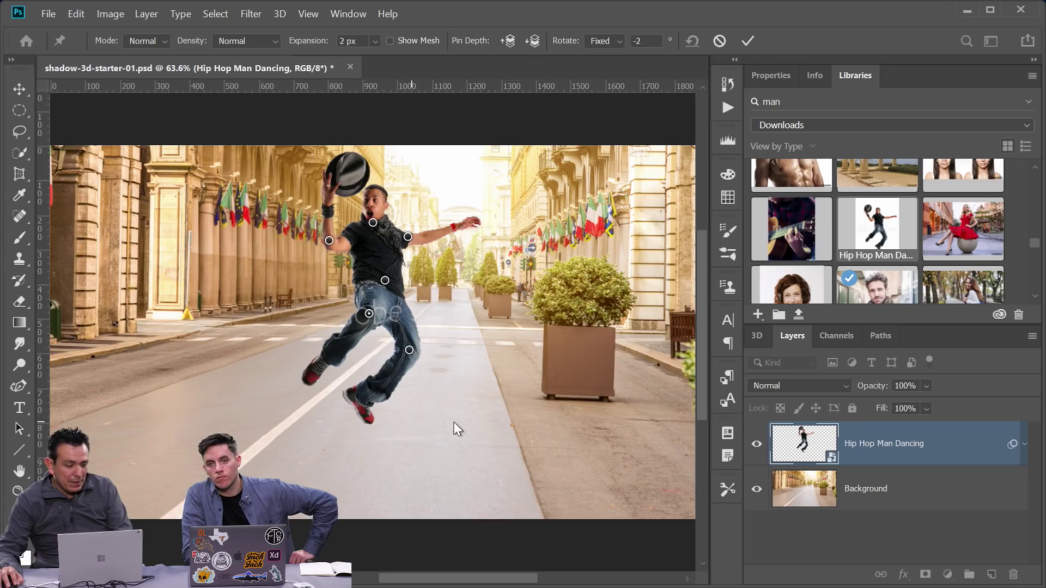
click(12, 489)
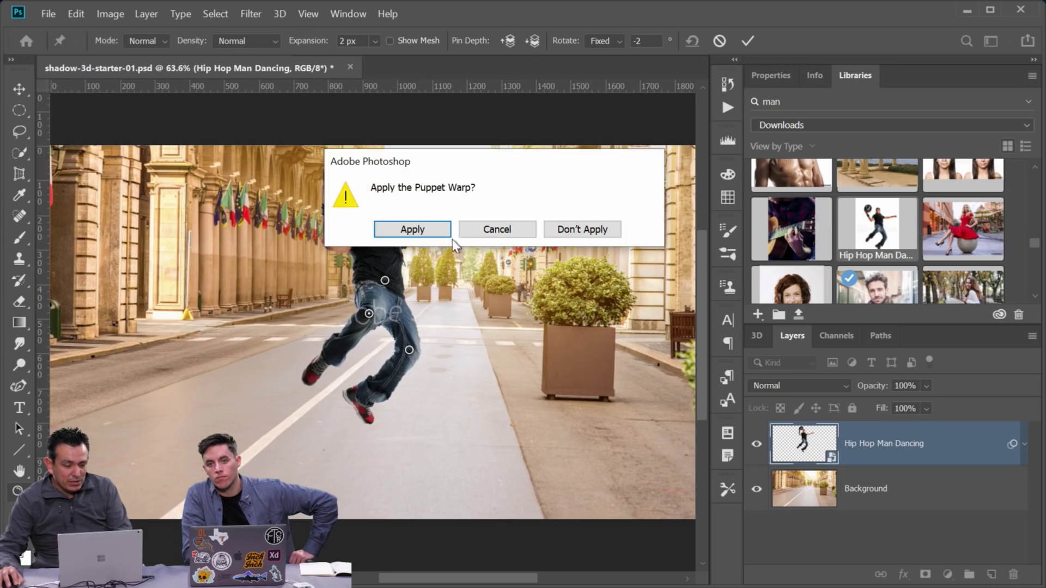
key(Return)
Compare the legs without the smart filter, reopen Puppet Warp for editing, and rotate the raised thigh's pin to -15°
drag(380, 306, 652, 431)
click(788, 487)
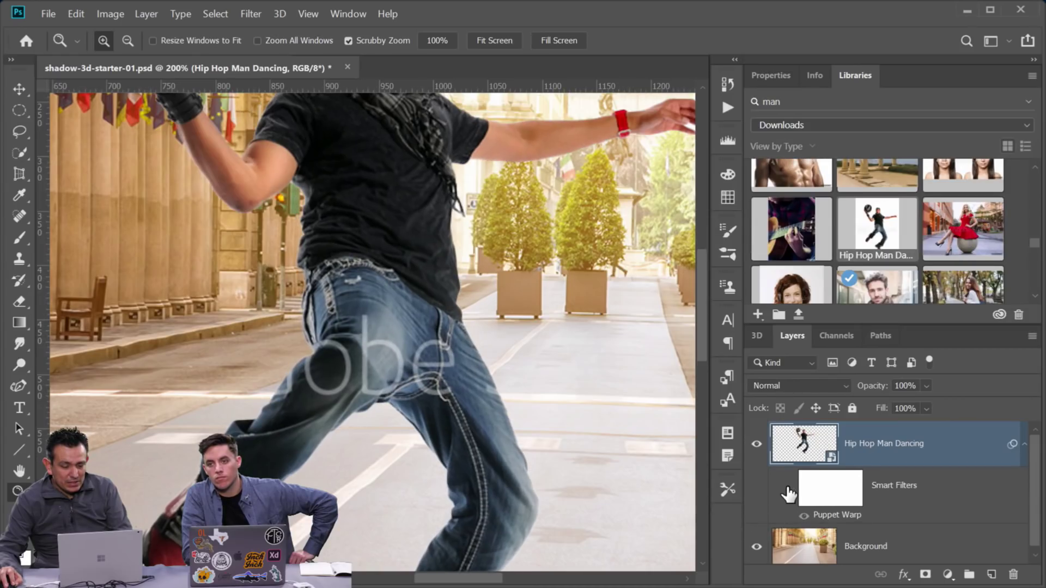
click(789, 489)
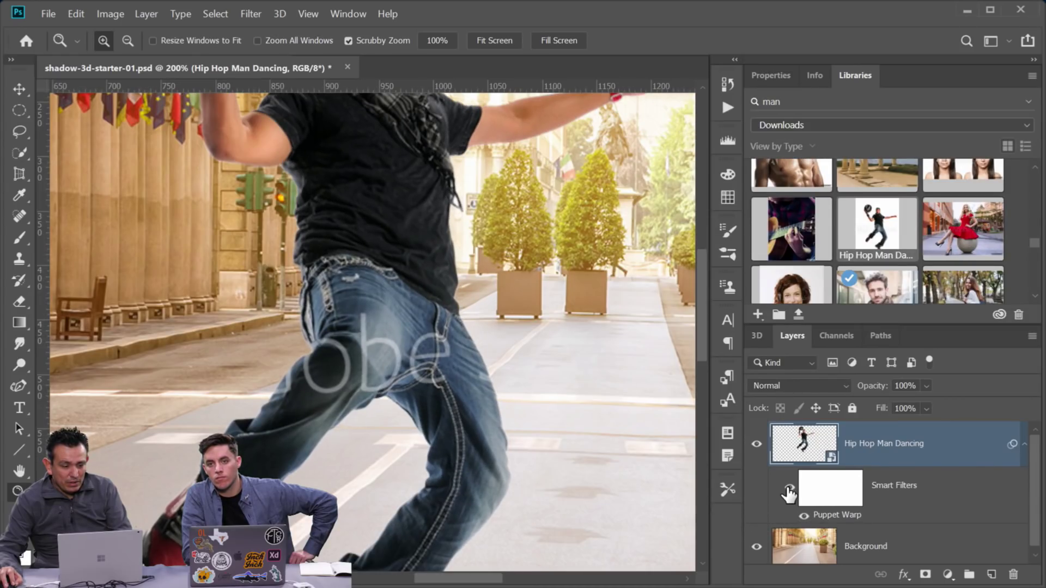
double_click(833, 516)
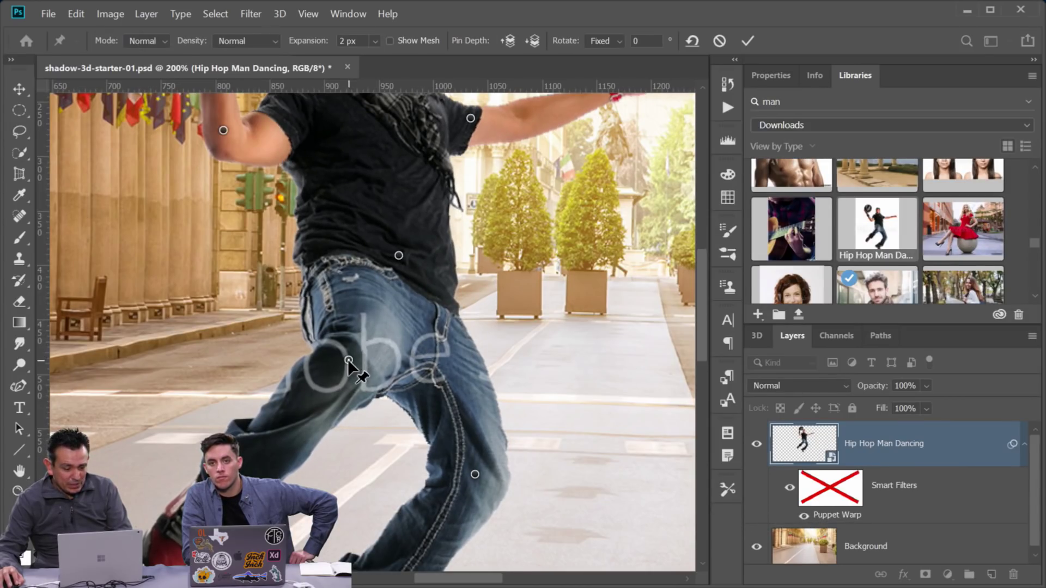
click(349, 360)
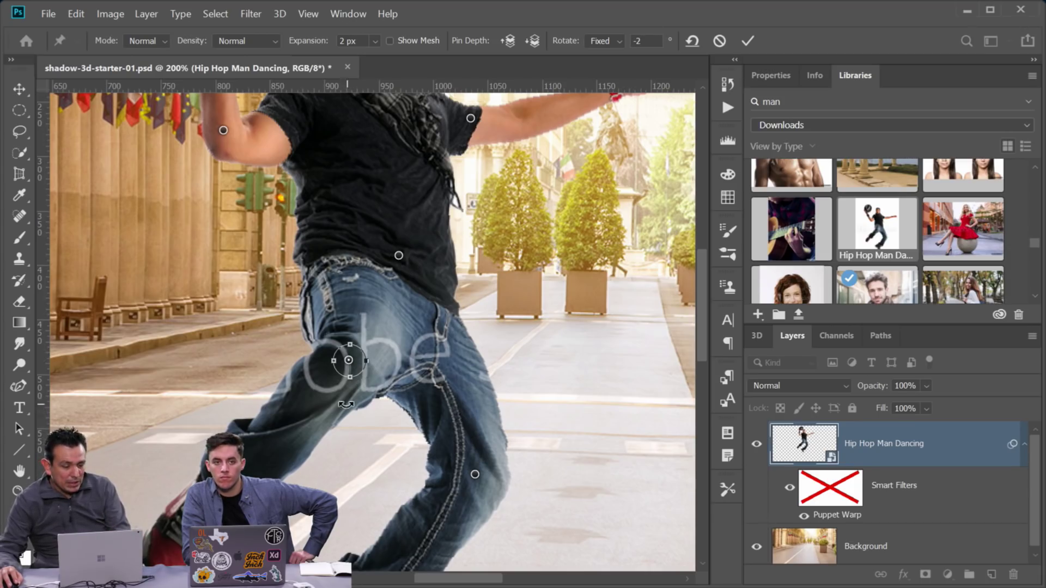
drag(346, 375, 338, 369)
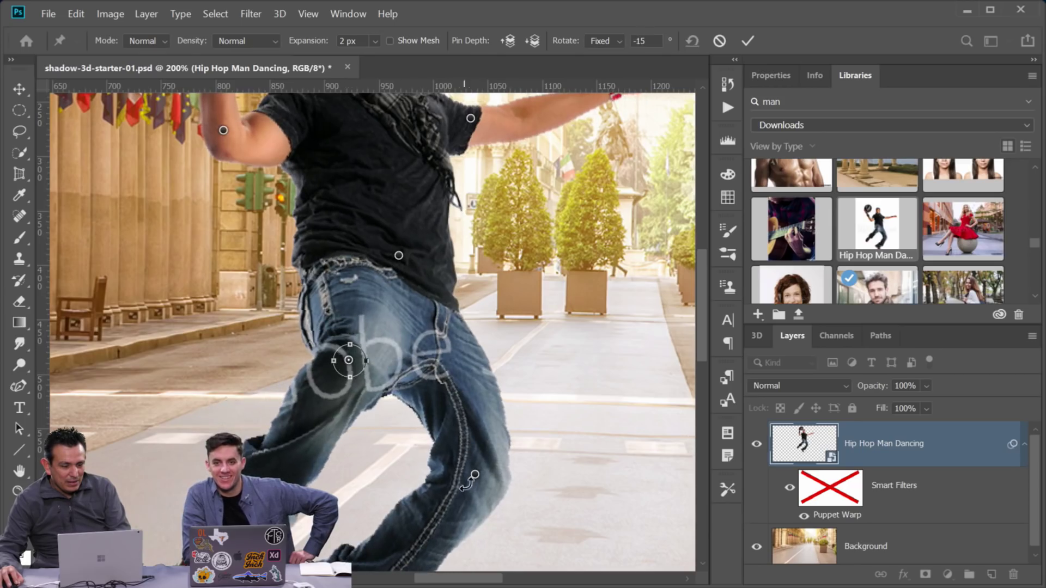
Rotate the other leg's knee pin to about 22° and add another pin on the thigh above it
click(475, 475)
mouse_move(488, 489)
mouse_down()
mouse_move(474, 491)
mouse_move(458, 475)
mouse_move(469, 492)
mouse_move(490, 487)
mouse_move(444, 479)
mouse_move(393, 488)
mouse_move(374, 510)
mouse_move(481, 517)
mouse_move(482, 479)
mouse_up()
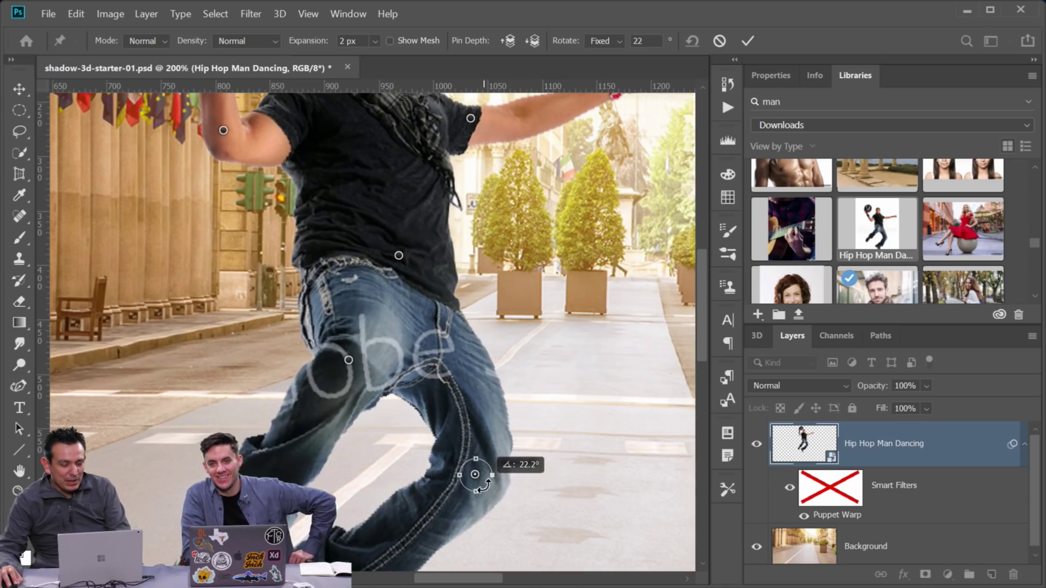
drag(478, 403, 459, 397)
Rotate the raised thigh's pin to -45°, move its pin depth forward so that leg crosses in front, and commit the warp
scroll(397, 455, down, 2)
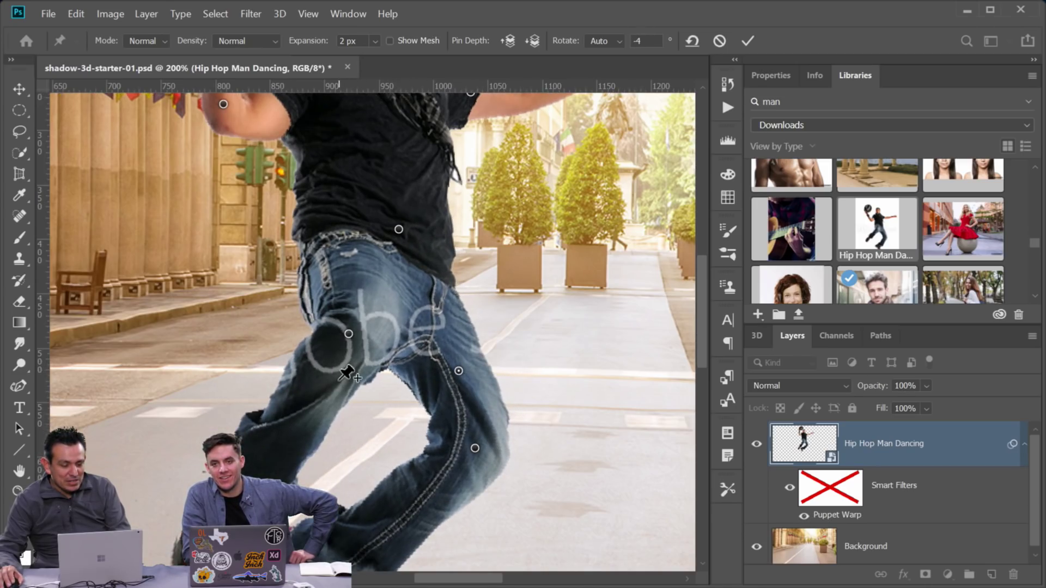
scroll(361, 432, down, 4)
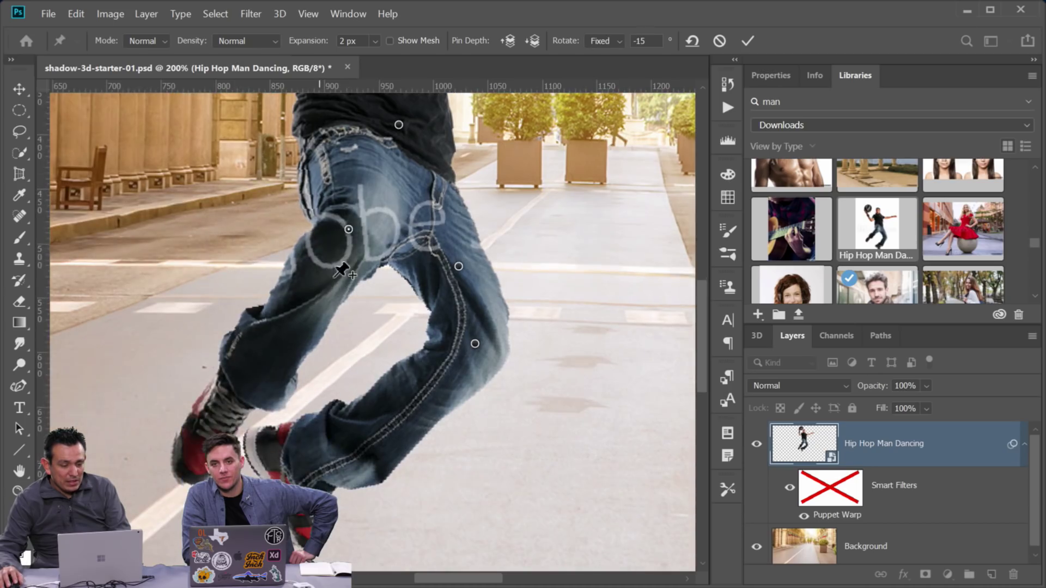
drag(343, 251, 413, 341)
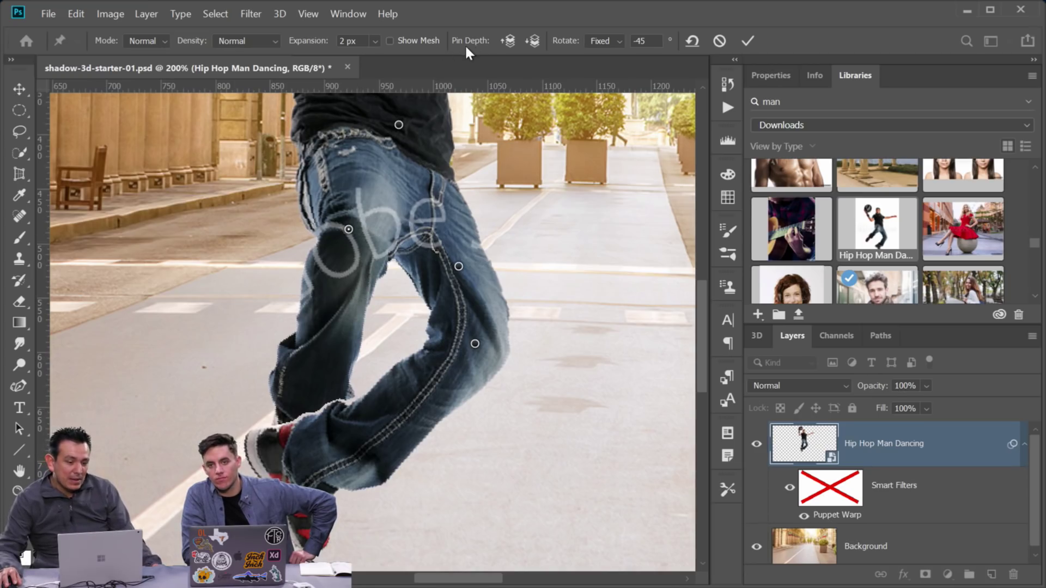
click(511, 41)
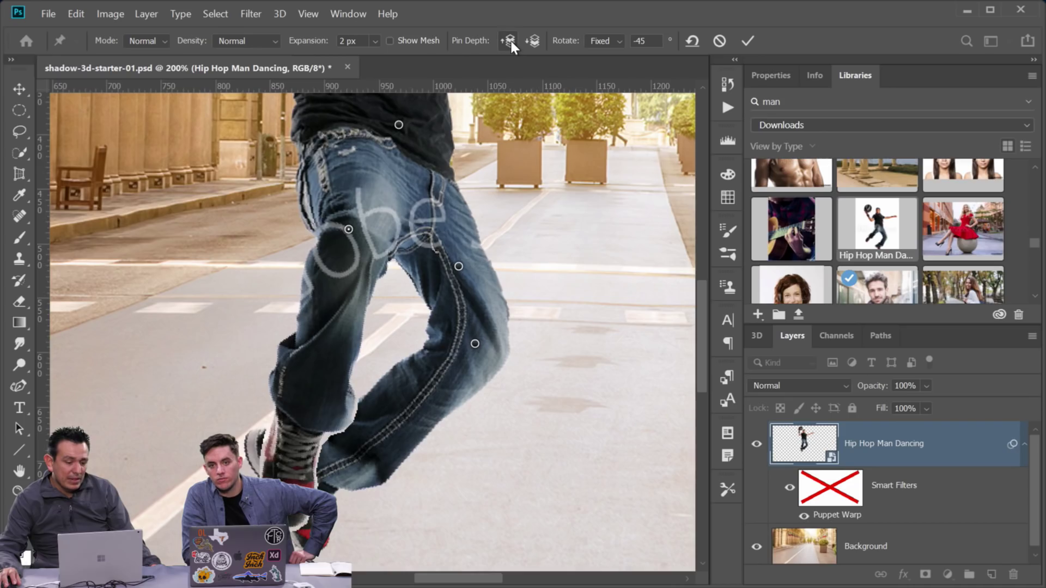
click(747, 41)
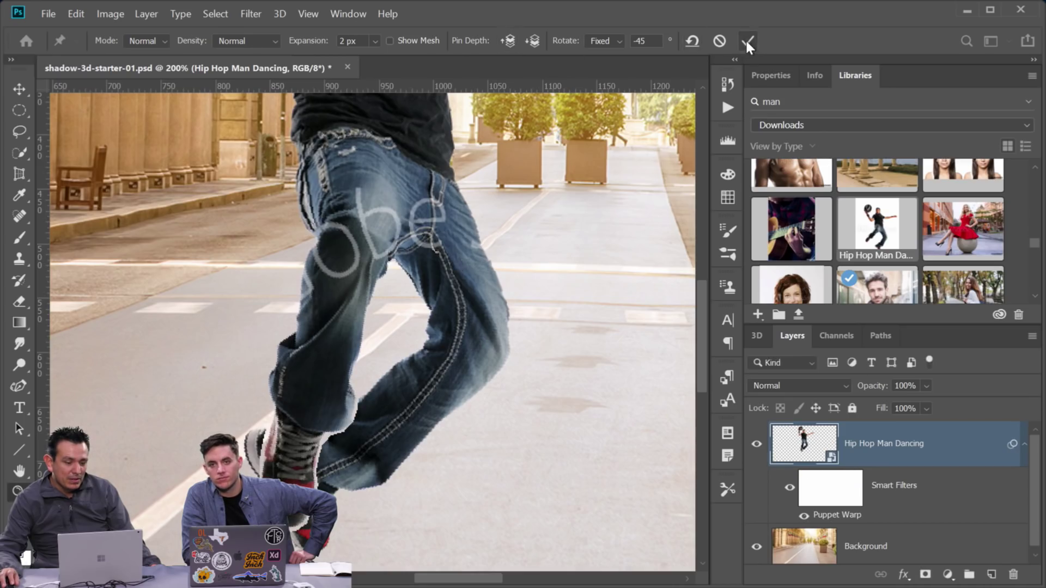
Compare the man's warped pose with the original in the full scene by toggling the Smart Filters visibility, leaving them on
key(ctrl+minus)
right_click(408, 325)
click(416, 333)
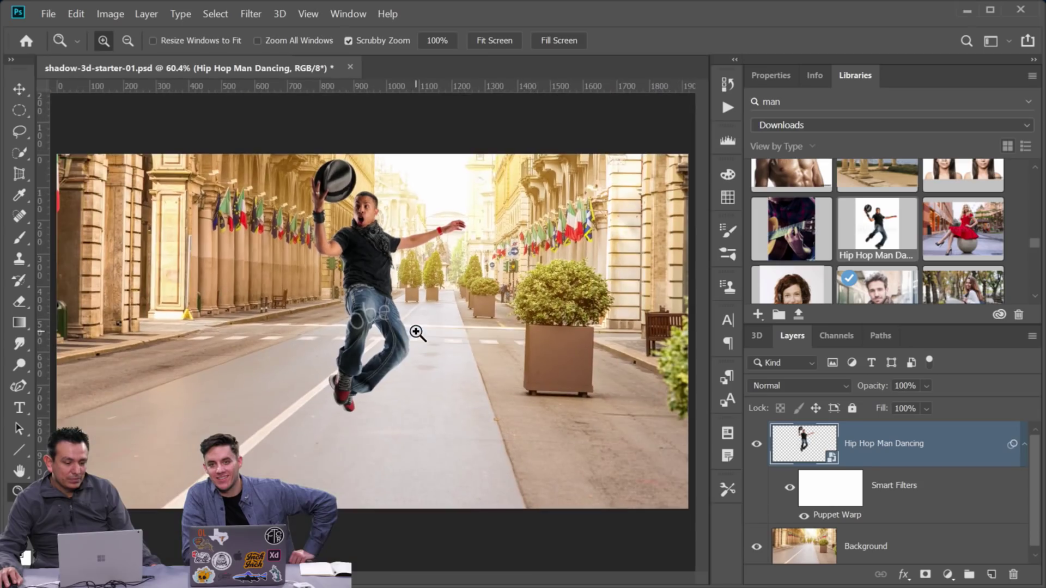
click(790, 489)
click(791, 489)
click(790, 489)
click(791, 489)
click(789, 489)
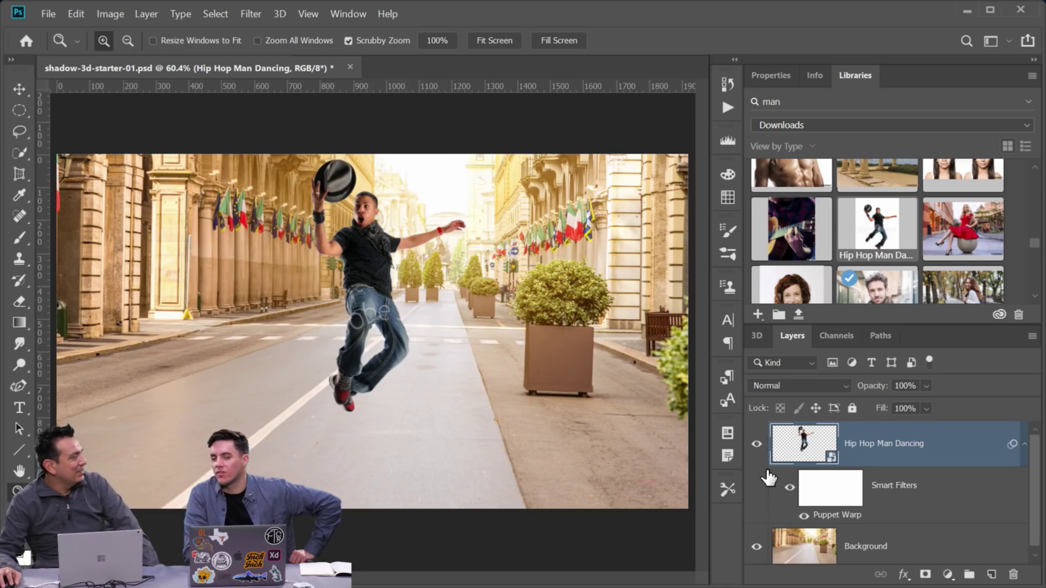
click(790, 489)
click(789, 489)
click(789, 489)
click(788, 489)
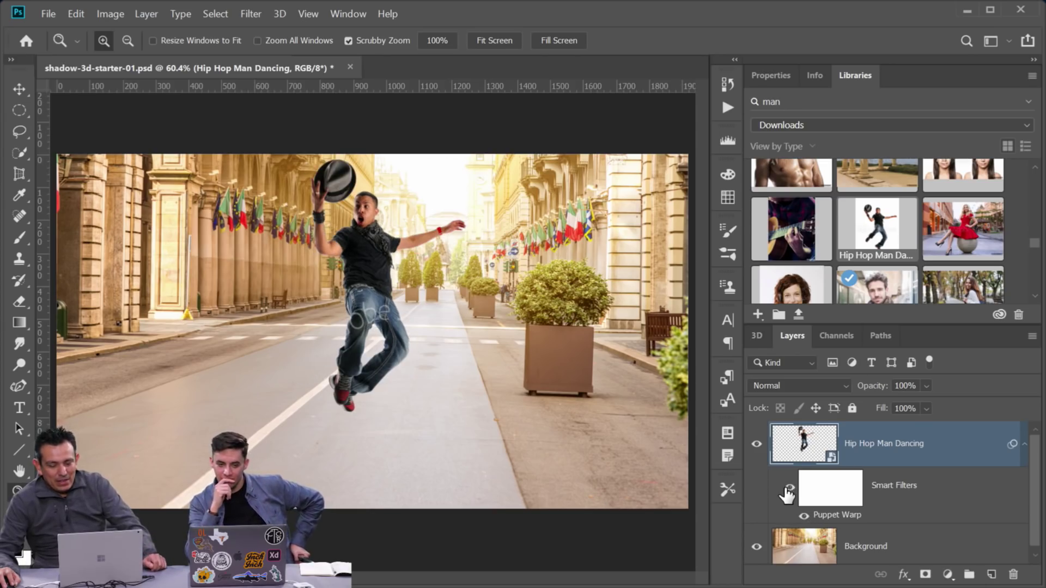
click(788, 493)
click(788, 492)
click(789, 492)
click(789, 490)
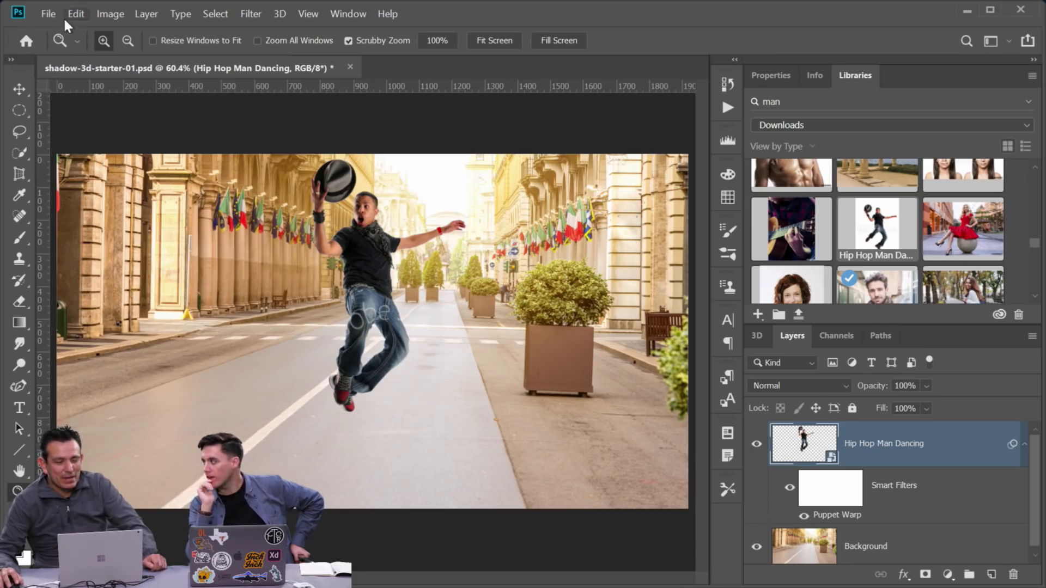
Open hair-swap.psd from the other blends folder inside Day 02
click(49, 15)
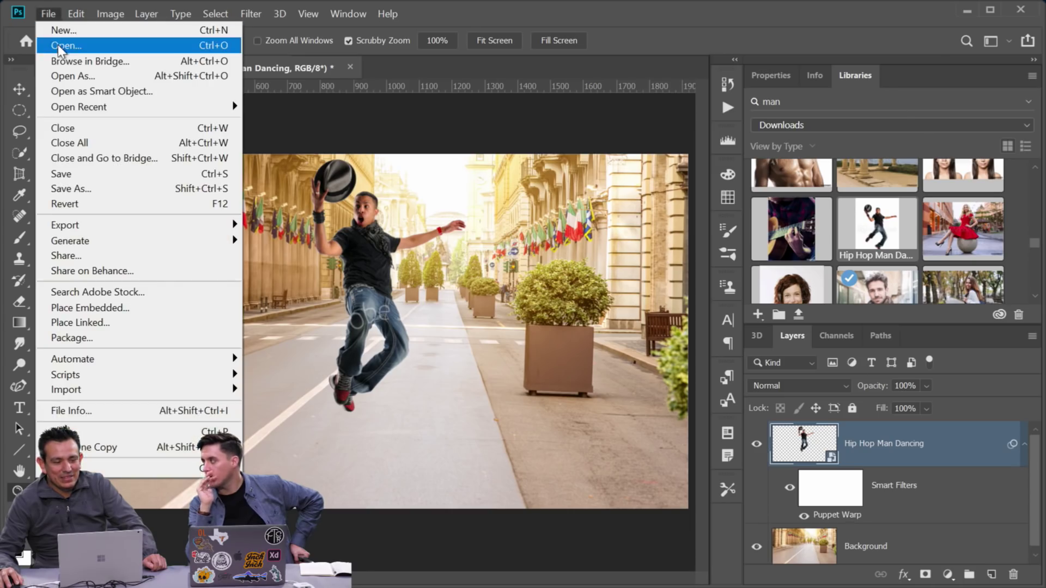
click(57, 44)
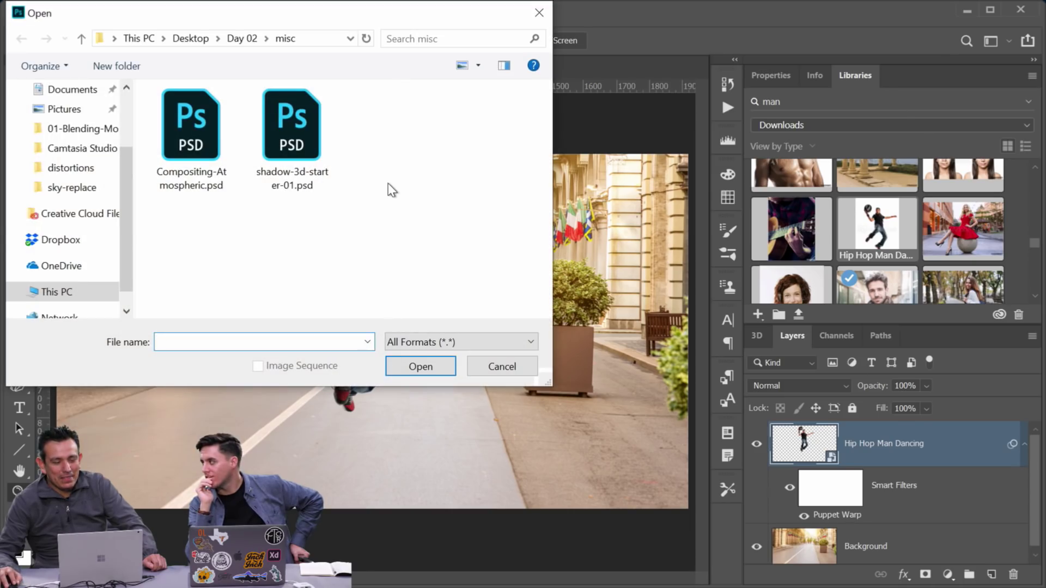
click(241, 38)
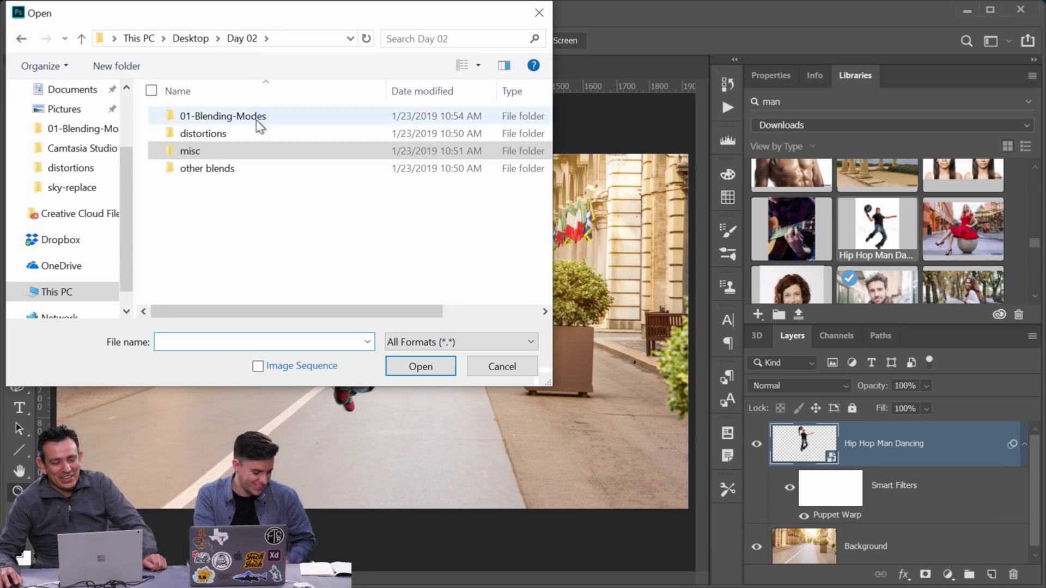
double_click(219, 134)
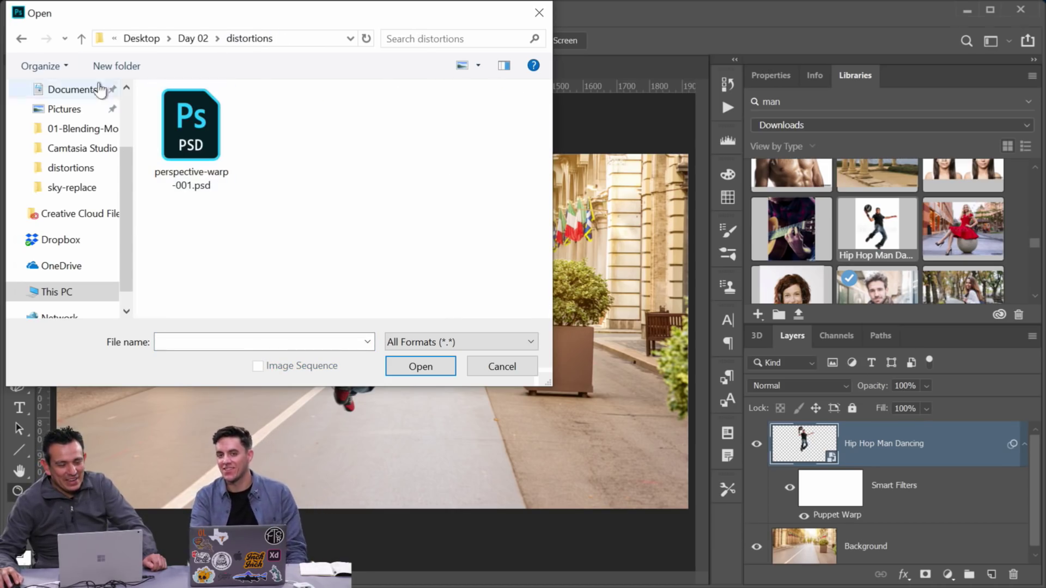
click(21, 38)
double_click(189, 170)
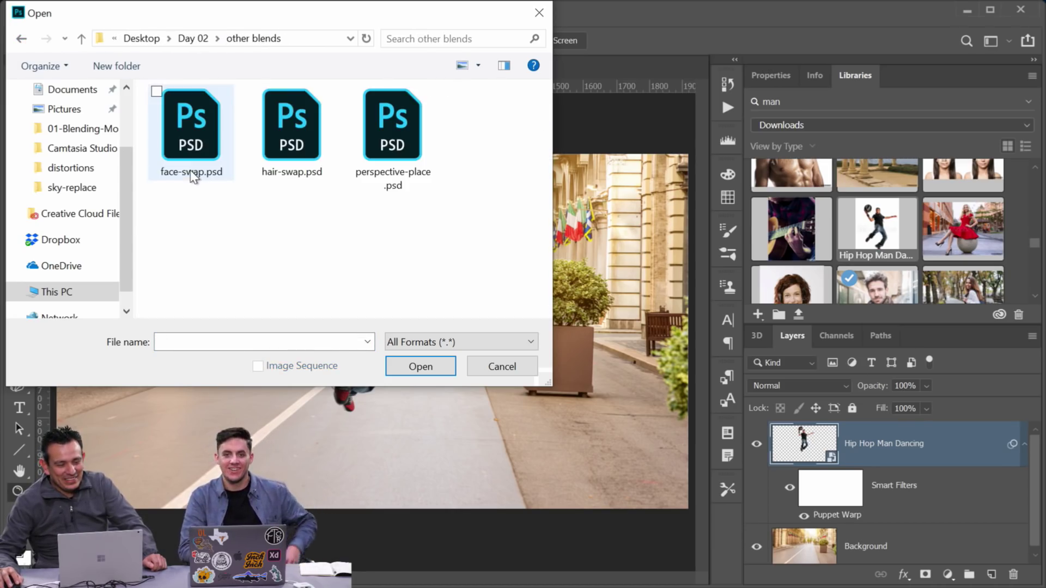
double_click(302, 143)
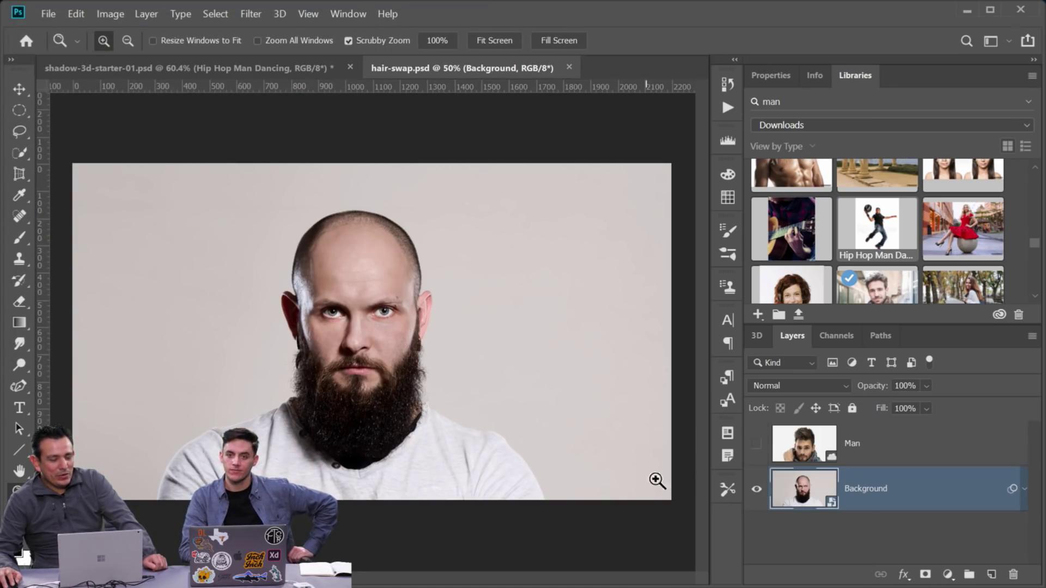
Compare the Man layer with the bald man in the Background and leave the Man layer visible
click(756, 444)
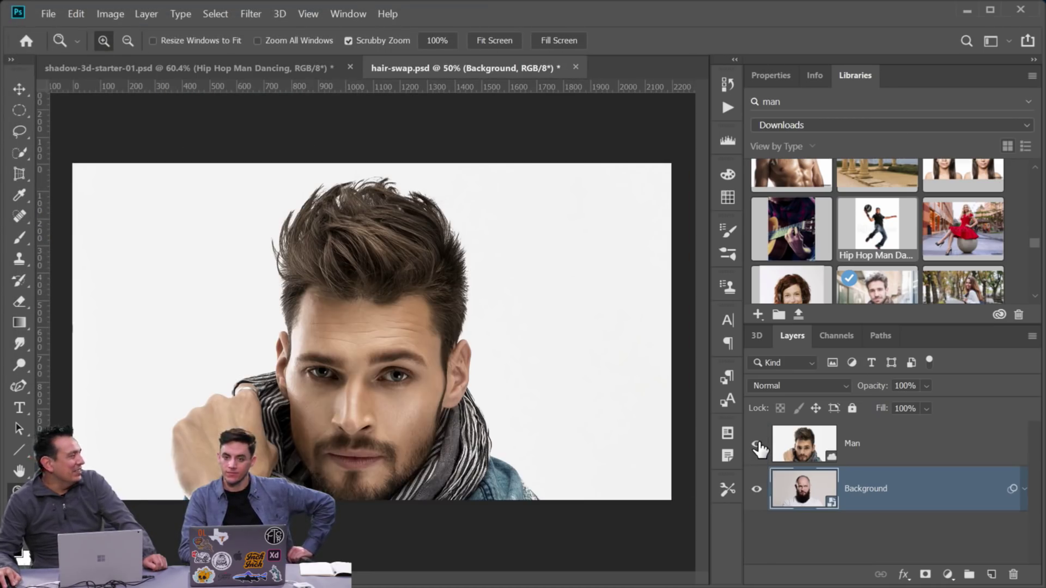
click(756, 444)
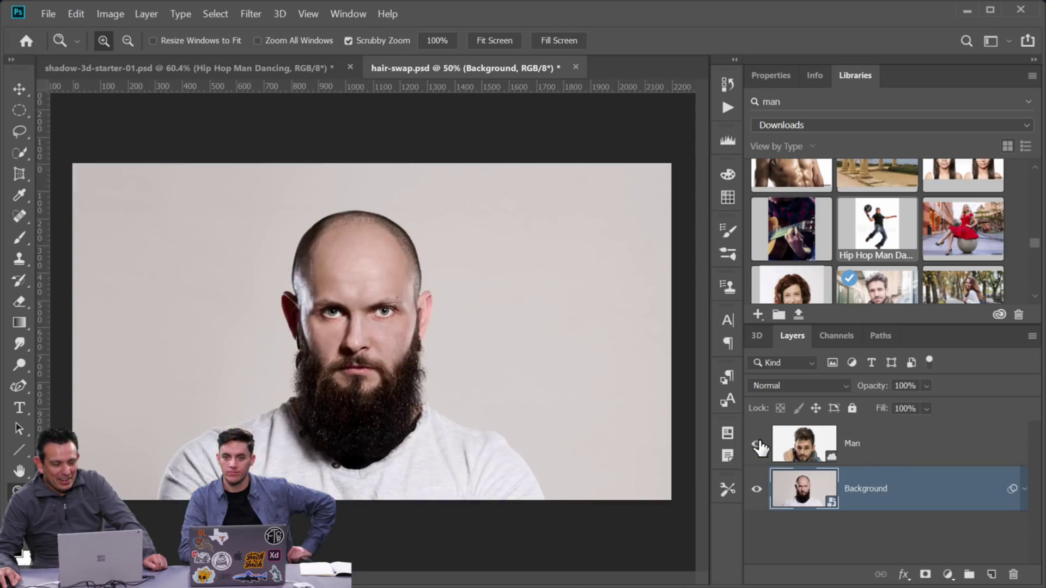
click(756, 444)
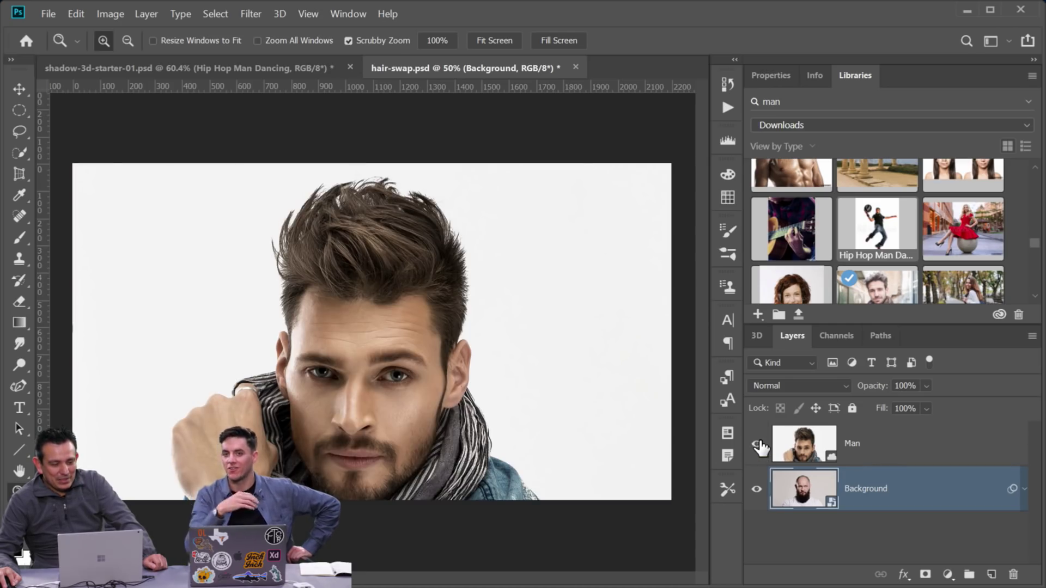
Try to outline the hair of the man in the Man layer with the Lasso Tool
click(16, 132)
mouse_move(384, 167)
mouse_down()
mouse_move(437, 187)
mouse_move(466, 213)
mouse_move(495, 250)
mouse_move(492, 267)
mouse_move(459, 305)
mouse_move(425, 300)
mouse_move(399, 316)
mouse_move(328, 301)
mouse_up()
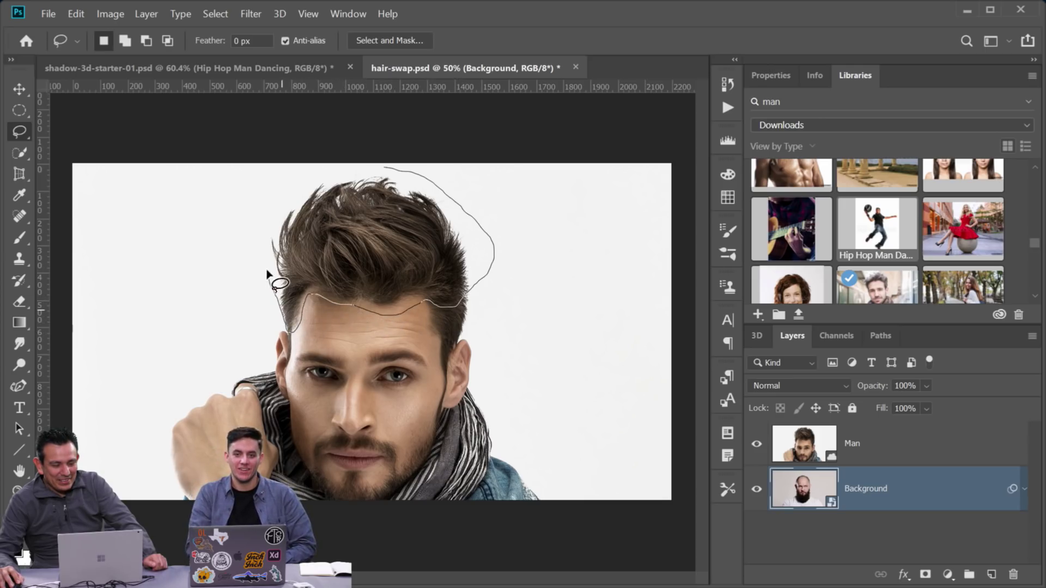
drag(367, 172, 382, 169)
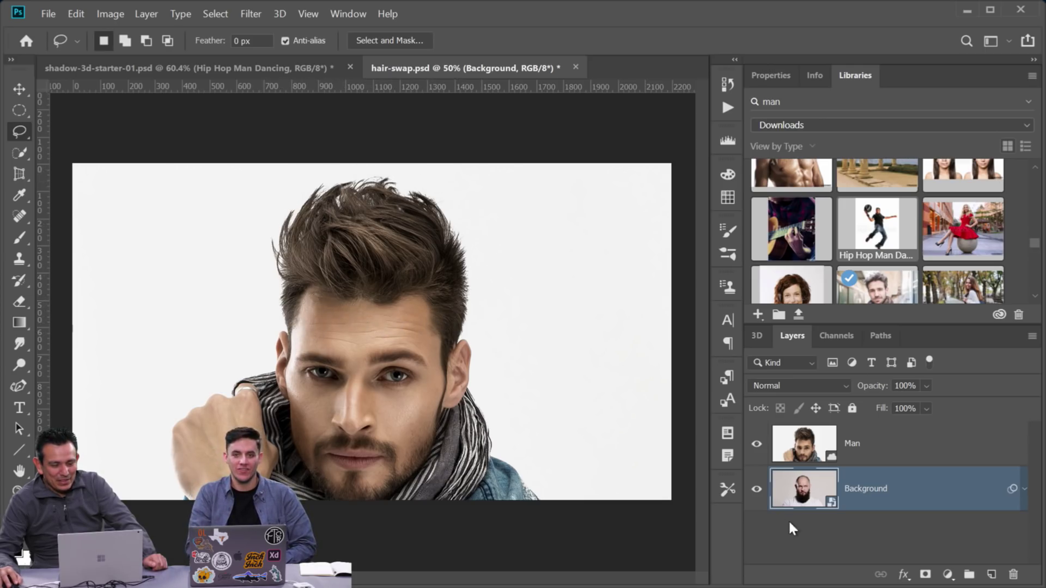
Mask the Man layer to the outlined hair and scale the masked layer to about 97.6% width and 98.9% height
click(888, 457)
click(924, 574)
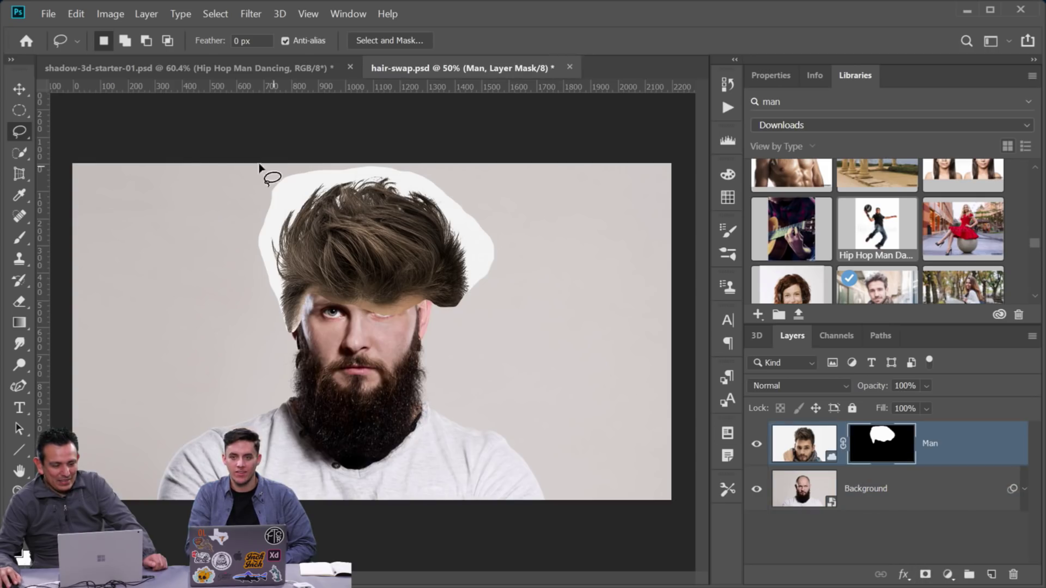
key(v)
key(ctrl+t)
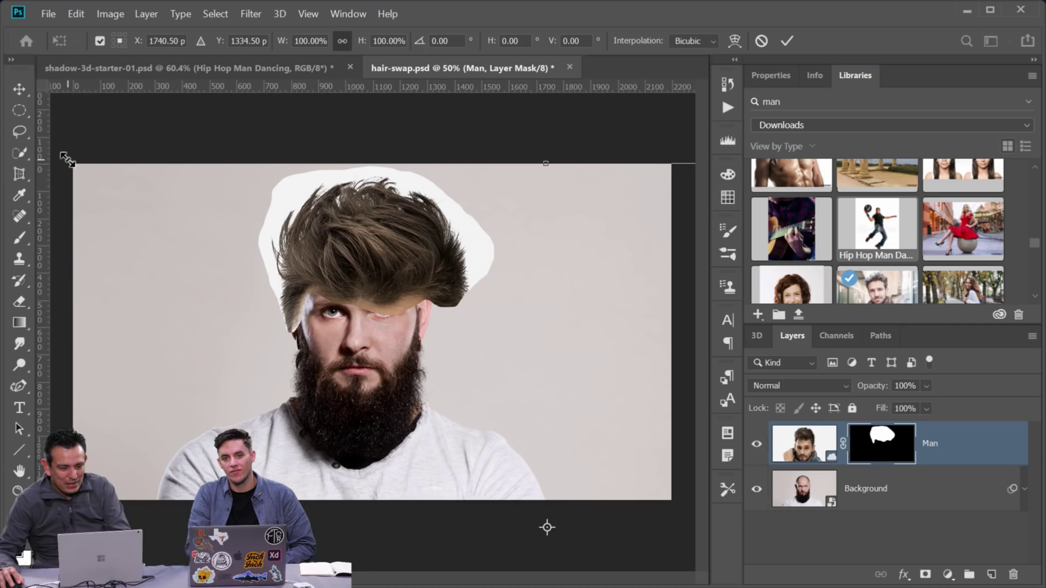
drag(69, 159, 91, 167)
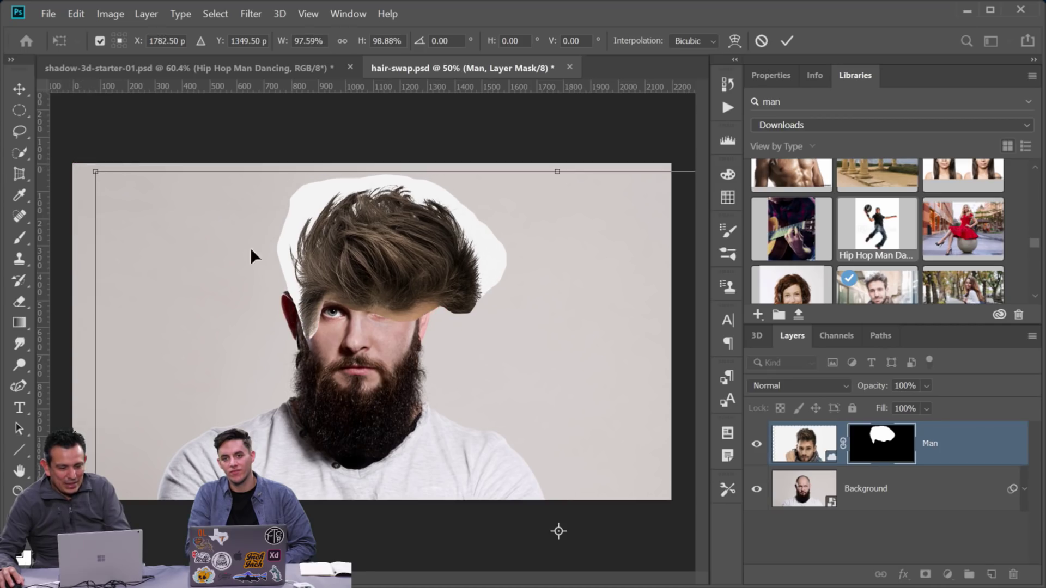
Convert the masked Man layer to a Smart Object so its bounds fit the hair cutout
click(966, 440)
right_click(958, 434)
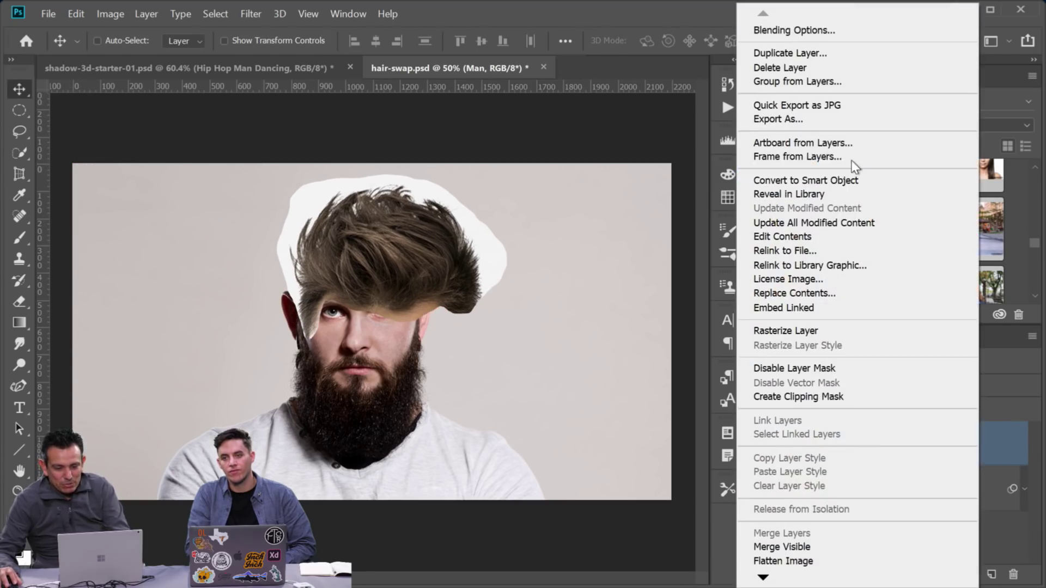
click(789, 180)
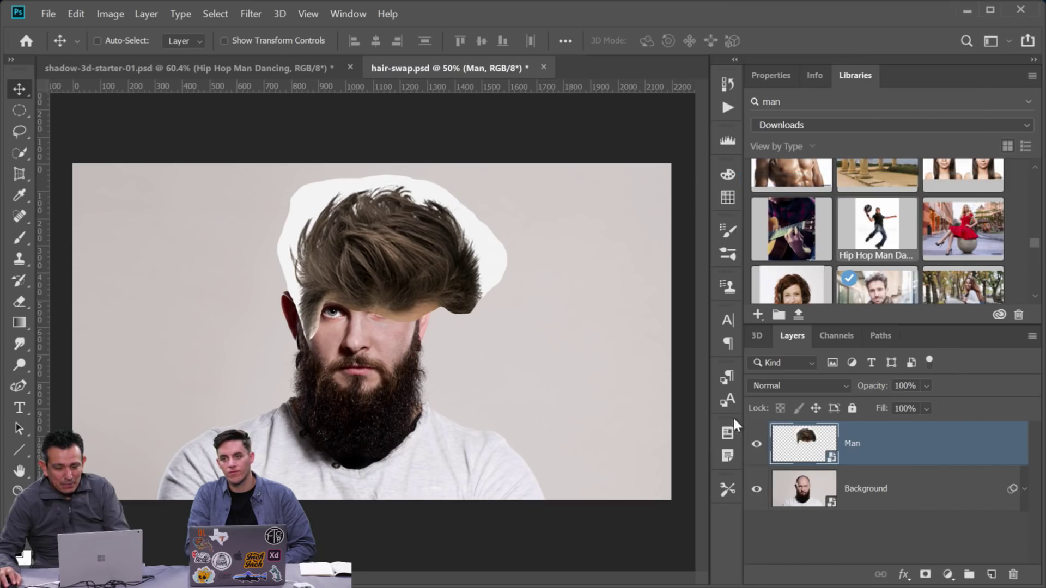
Move the hair cutout up onto the bald man's head and scale it down to match the head's width
key(ctrl+t)
drag(436, 224, 430, 185)
drag(493, 312, 469, 298)
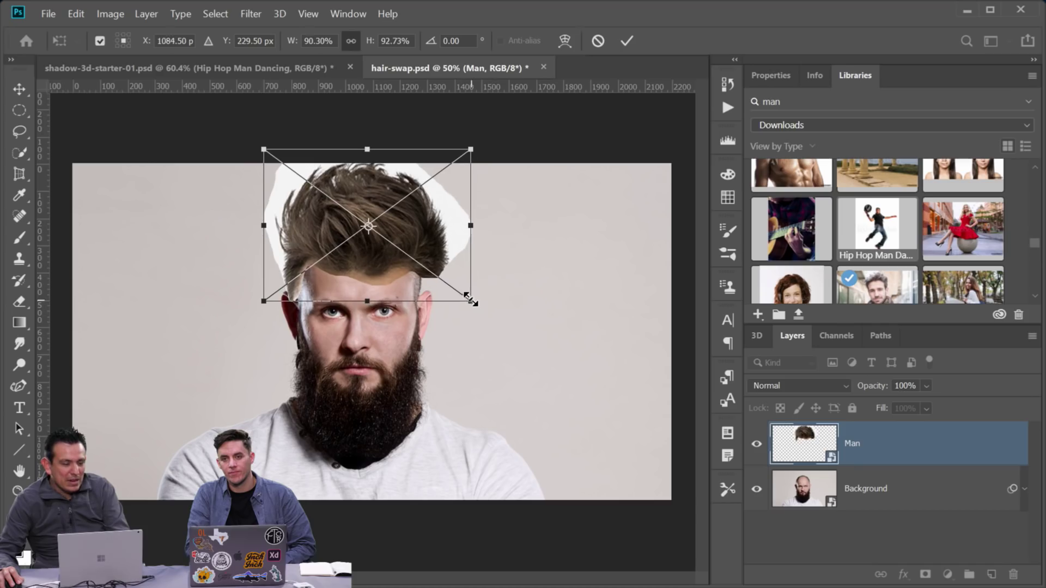
drag(448, 249, 357, 199)
Warp the hair cutout slightly so its shape follows the bald man's head, and apply the transformation
right_click(466, 233)
click(466, 341)
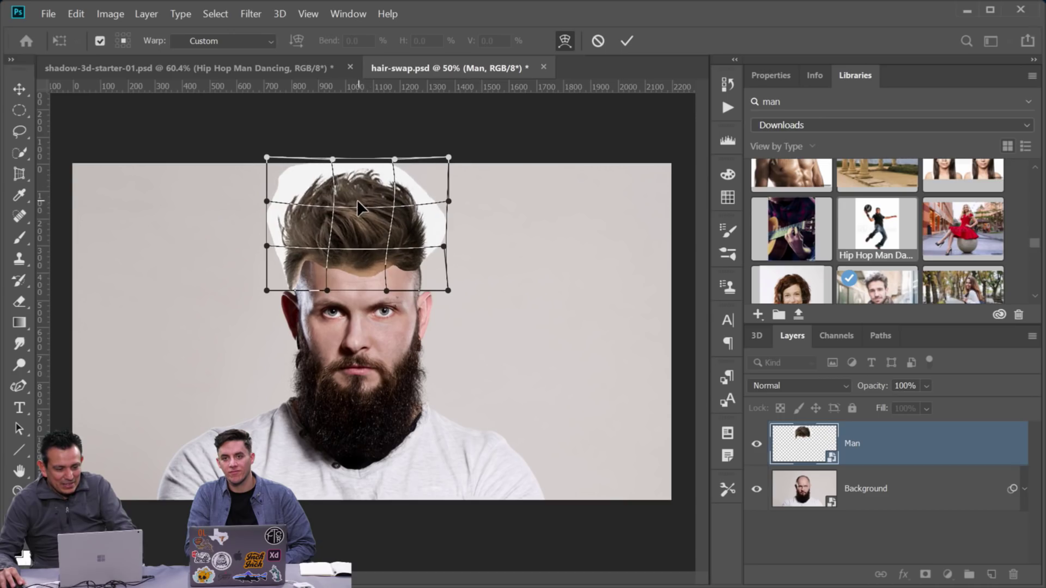
drag(287, 184, 289, 183)
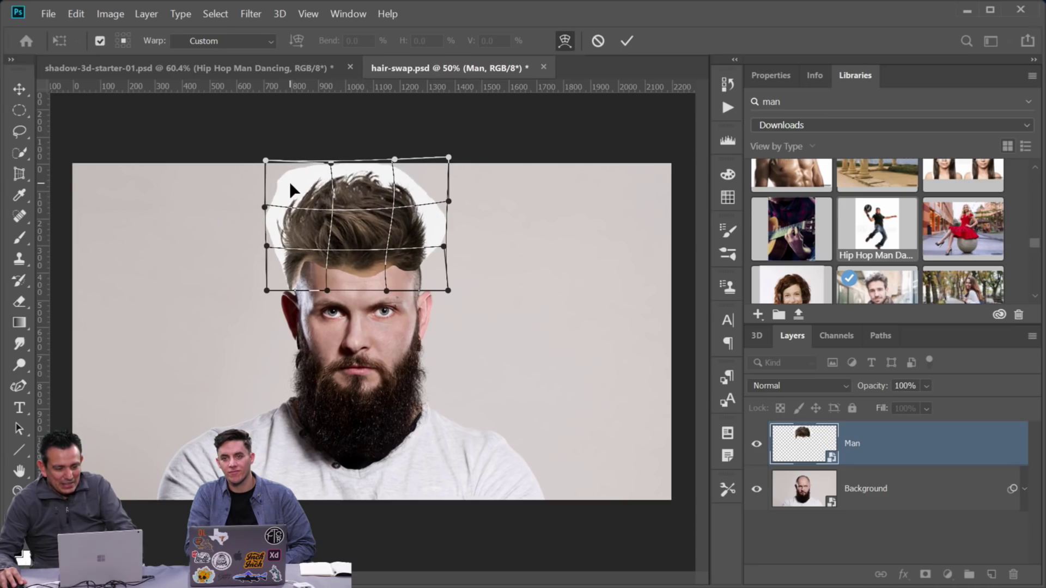
key(Return)
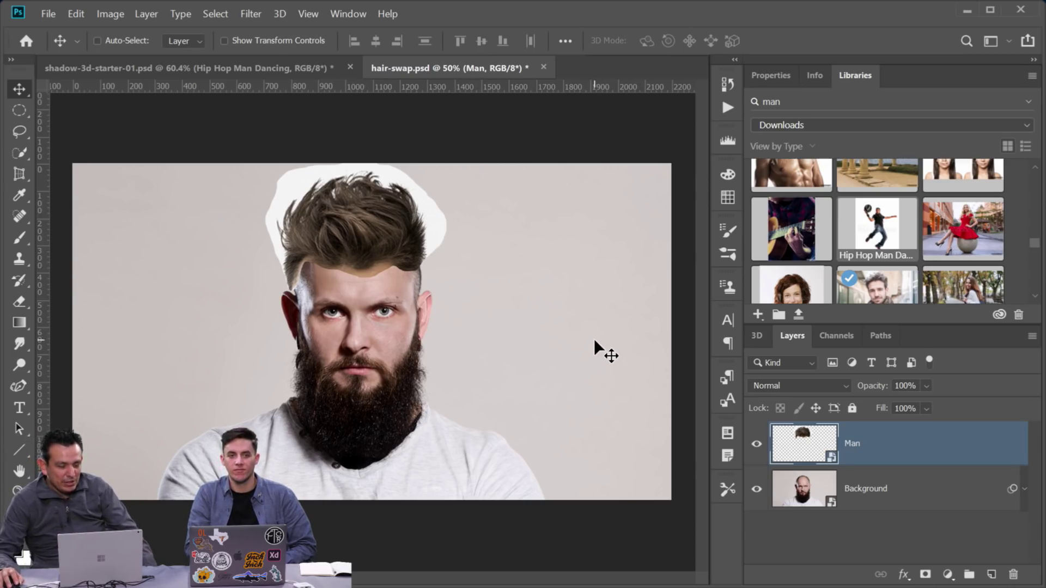
Add a Black & White adjustment layer above the Man layer and compare the tones of both foreheads at the hairline
key(z)
click(392, 218)
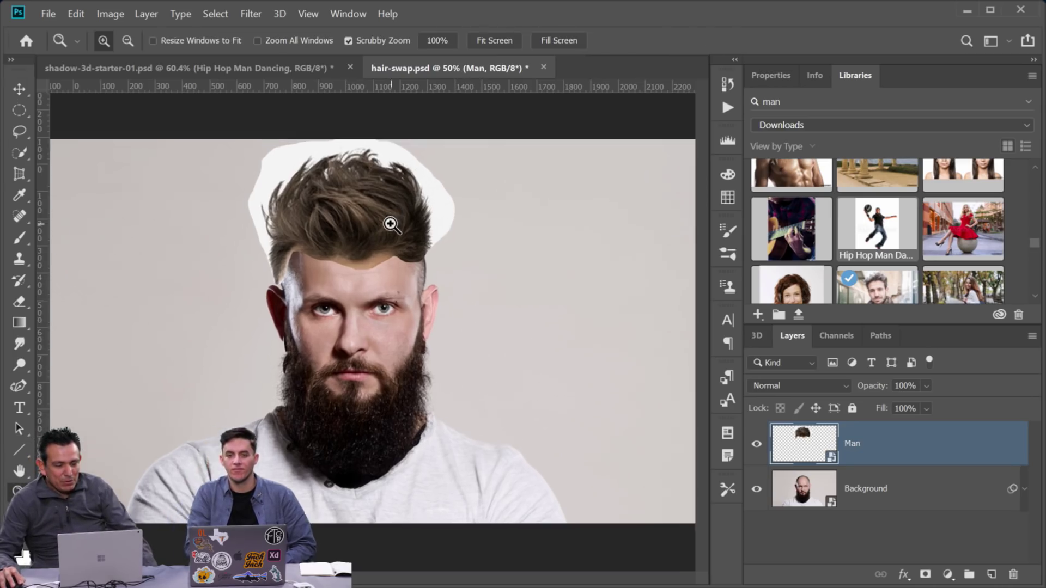
click(948, 575)
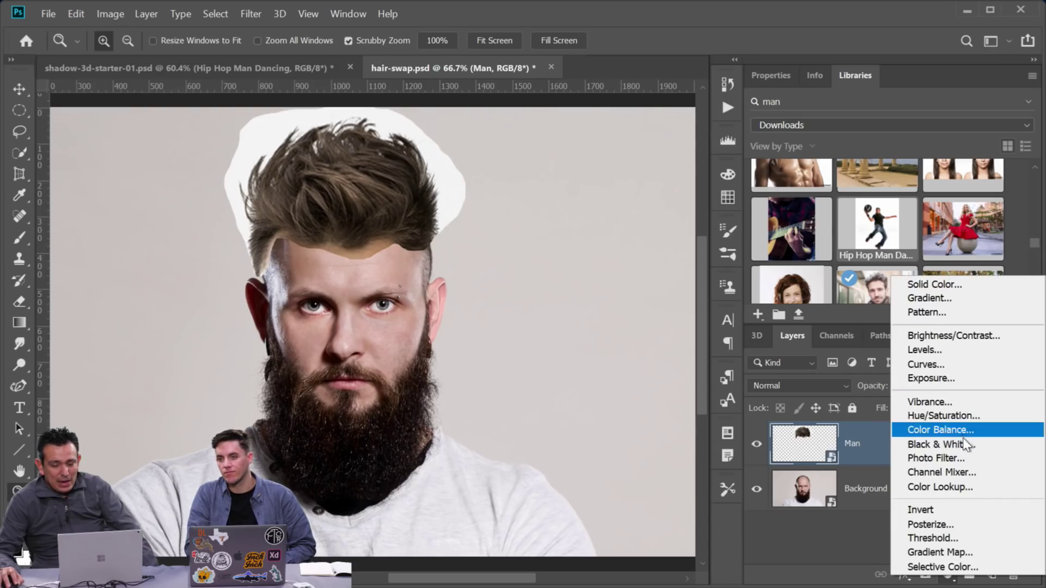
click(960, 442)
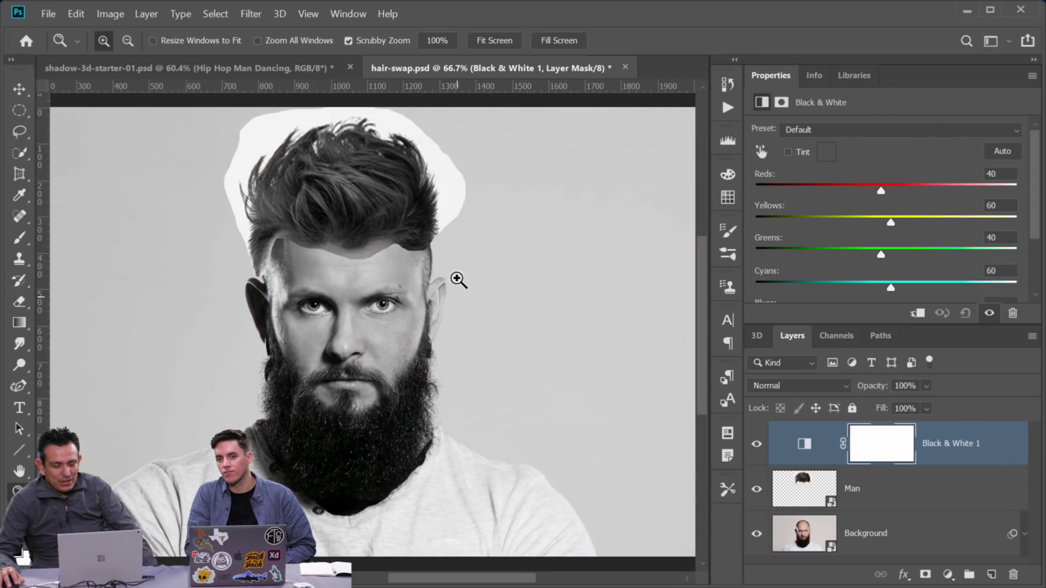
drag(366, 259, 369, 249)
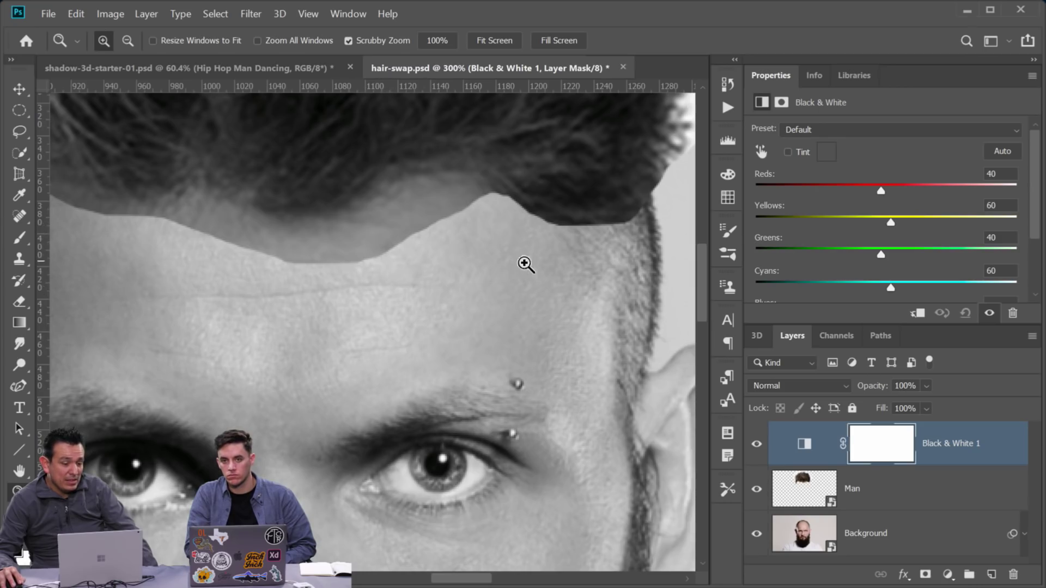
right_click(393, 199)
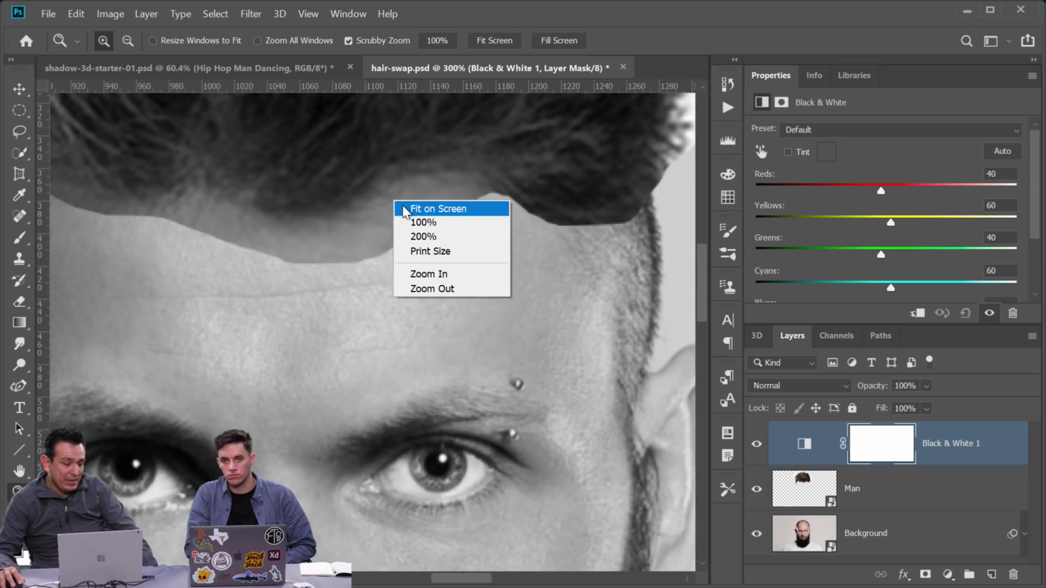
click(420, 213)
Add a Levels adjustment clipped to the Man layer, with midtones 1.15 and white input 203
click(888, 493)
click(948, 576)
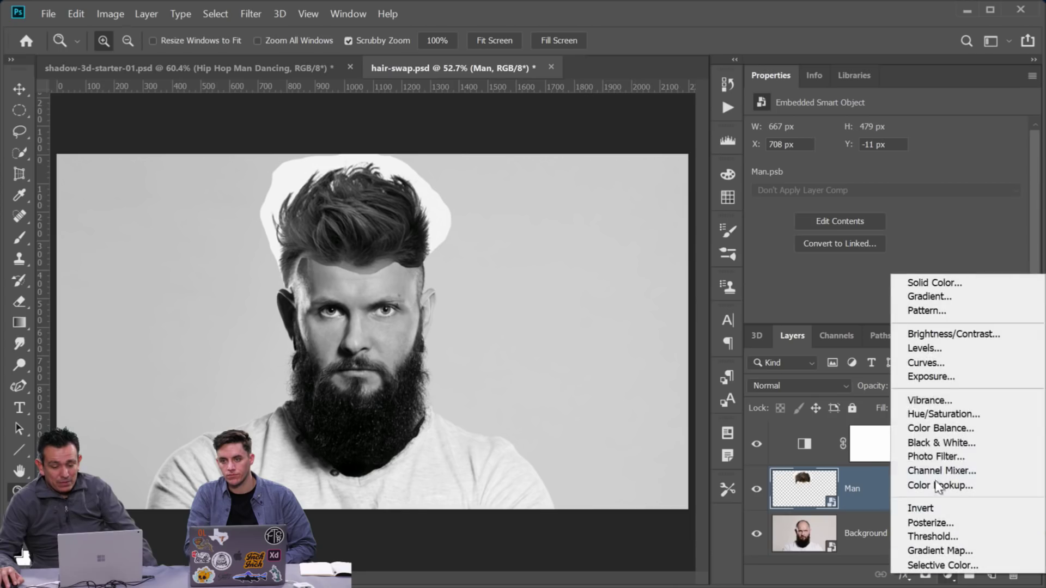
click(936, 348)
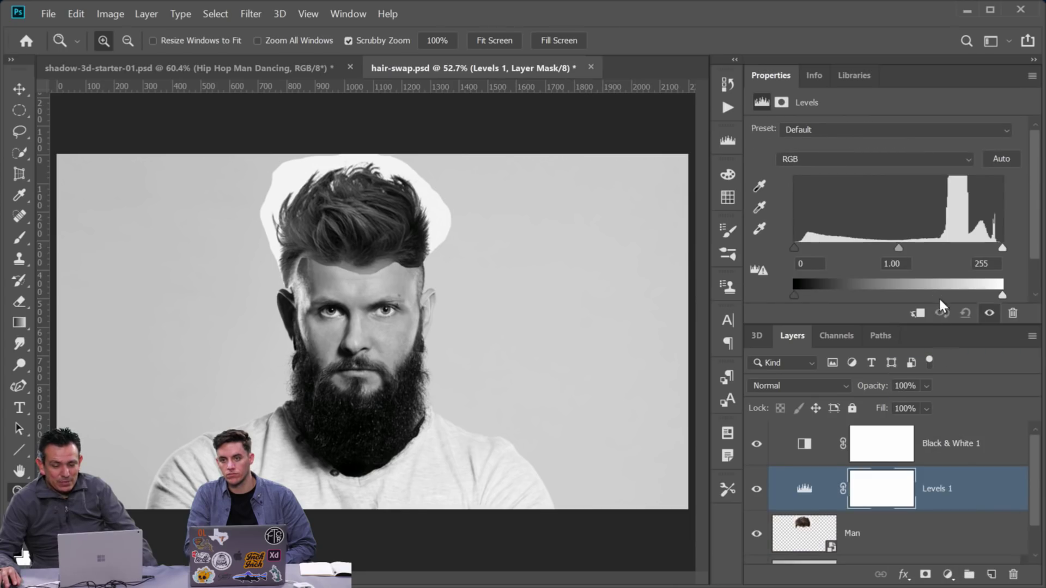
click(917, 314)
mouse_move(898, 248)
mouse_down()
mouse_move(908, 246)
mouse_move(889, 246)
mouse_up()
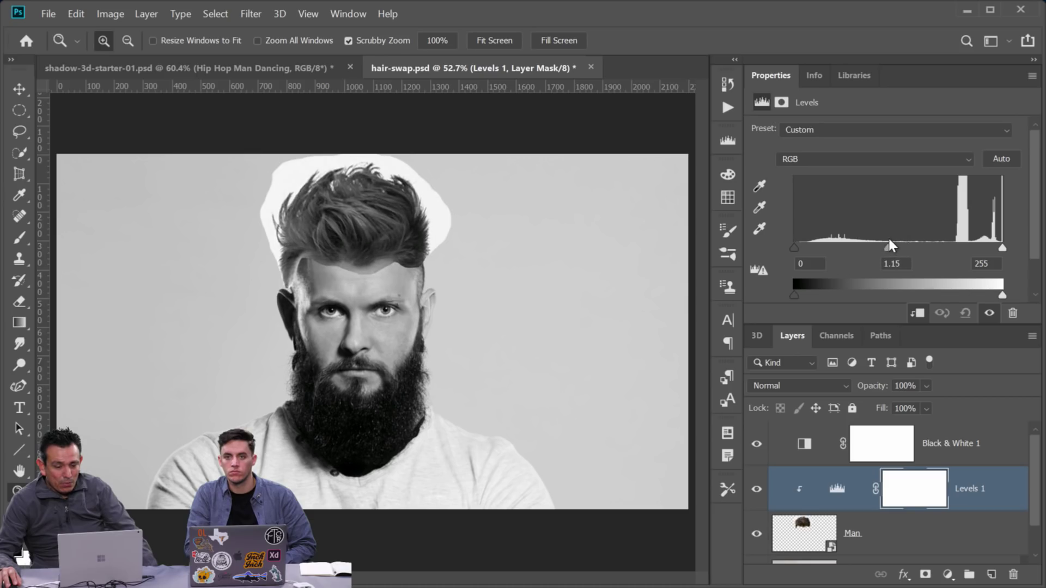
drag(1000, 250, 975, 248)
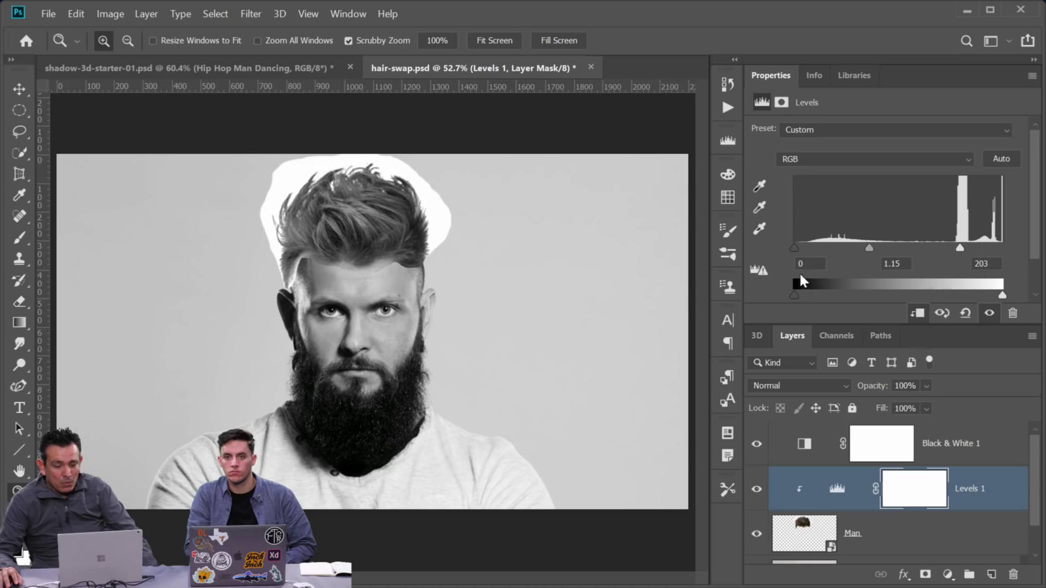
Hide the Levels and Black & White adjustments and add a Curves adjustment layer on top with a very steep, high-contrast curve
click(758, 493)
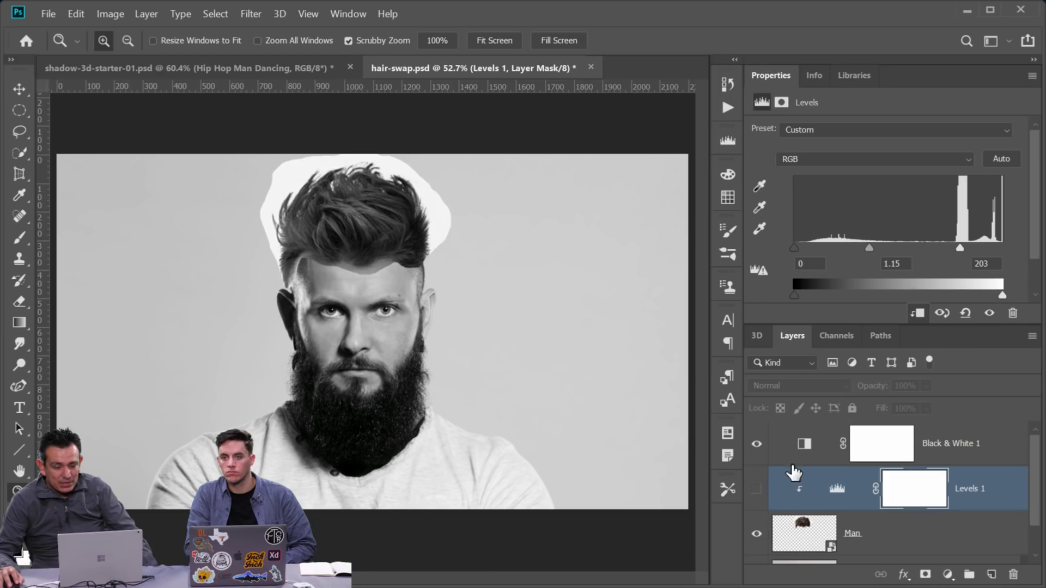
click(809, 451)
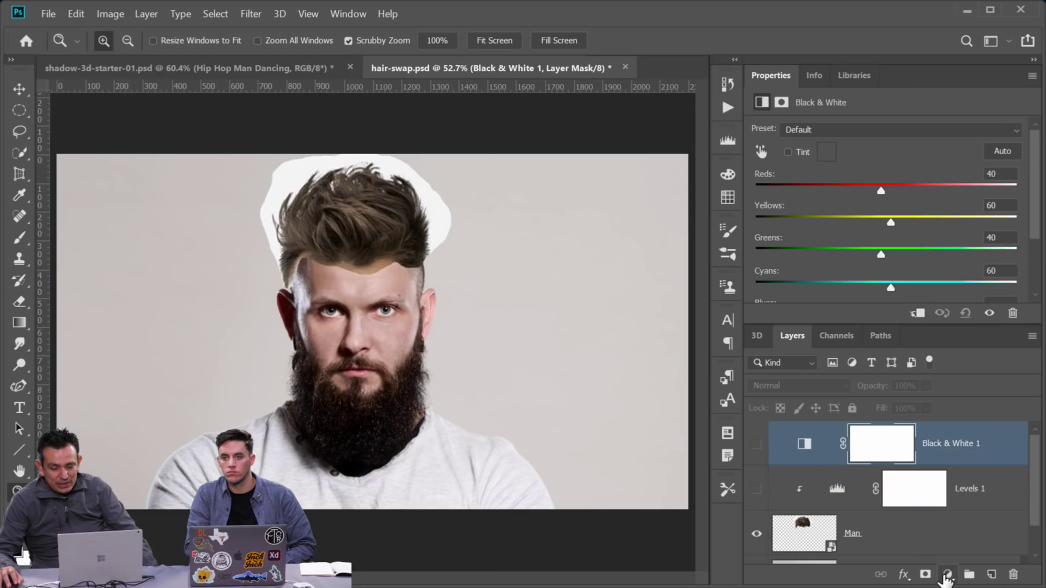
click(948, 574)
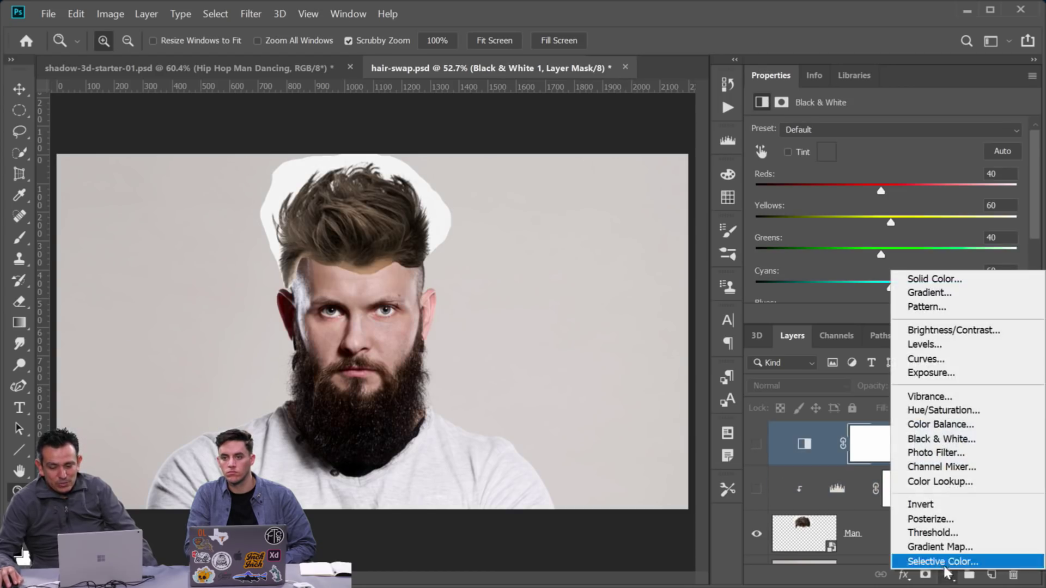
click(954, 360)
drag(917, 276, 901, 331)
drag(962, 257, 947, 169)
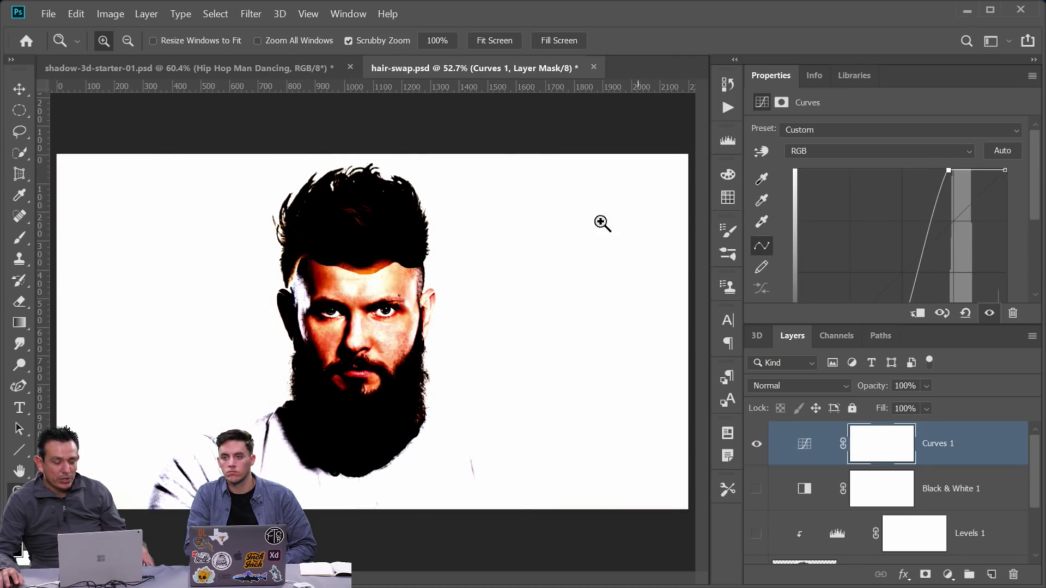
Compare the forehead colors with Curves off and on, set its blend mode to Luminosity, and delete the Curves layer
drag(360, 279, 450, 179)
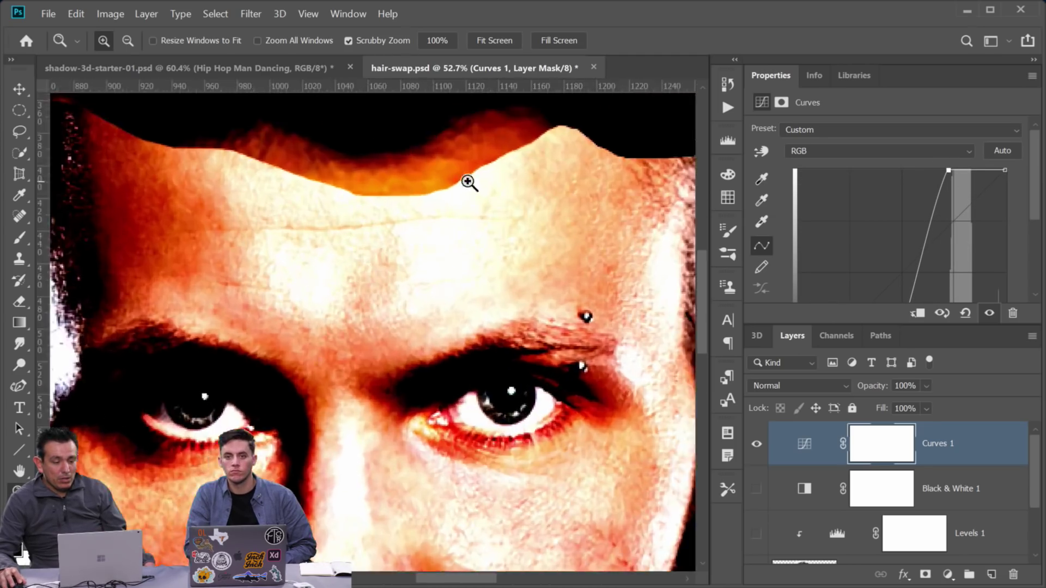
click(757, 444)
click(757, 445)
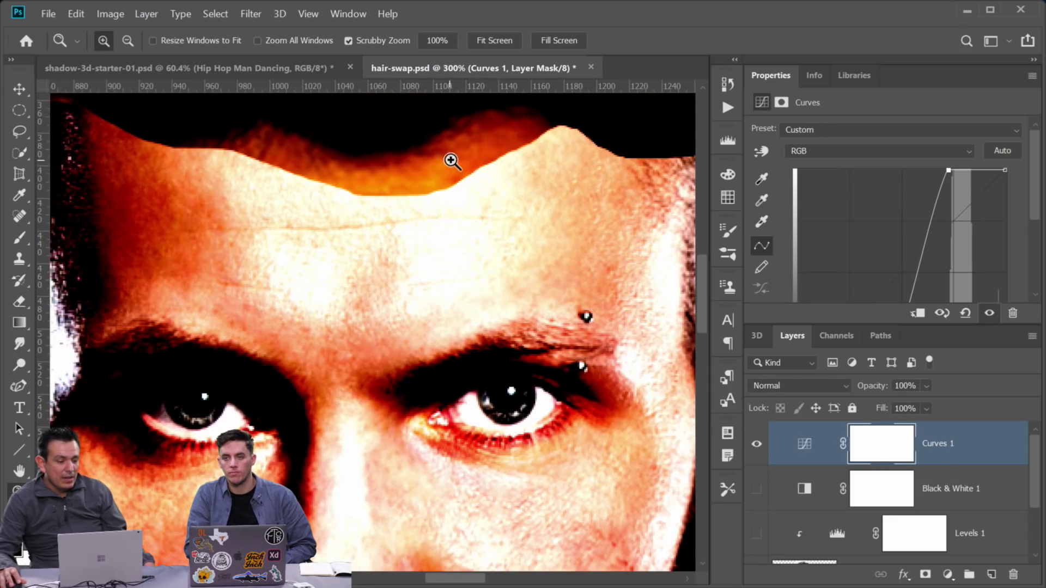
click(777, 385)
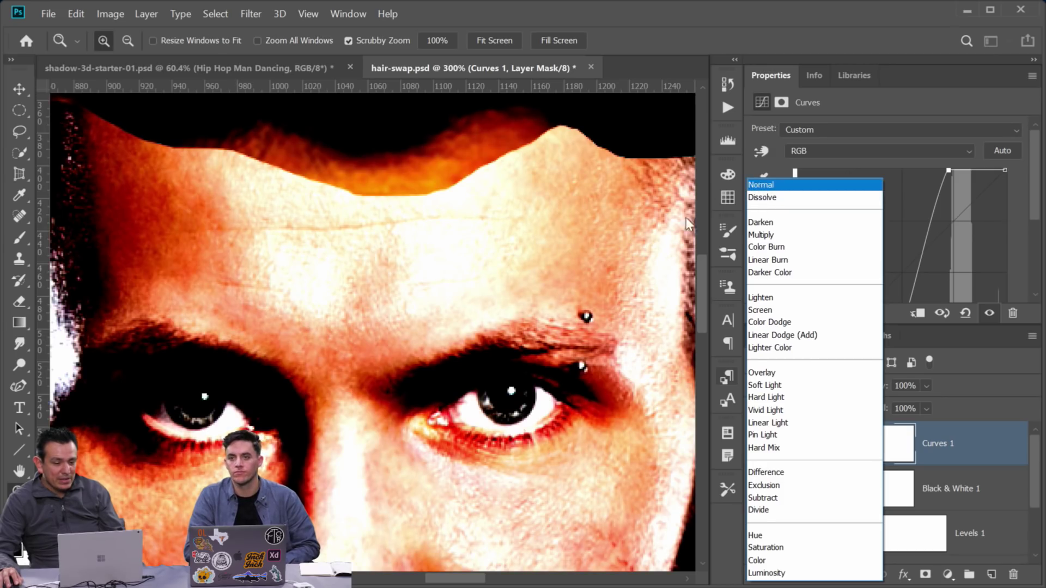
click(760, 574)
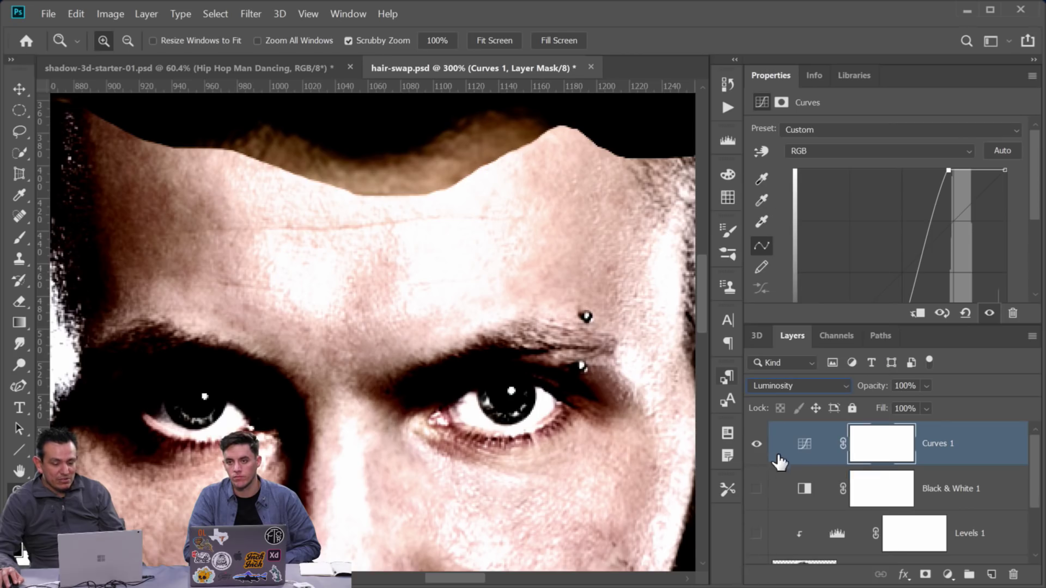
drag(798, 443, 1013, 574)
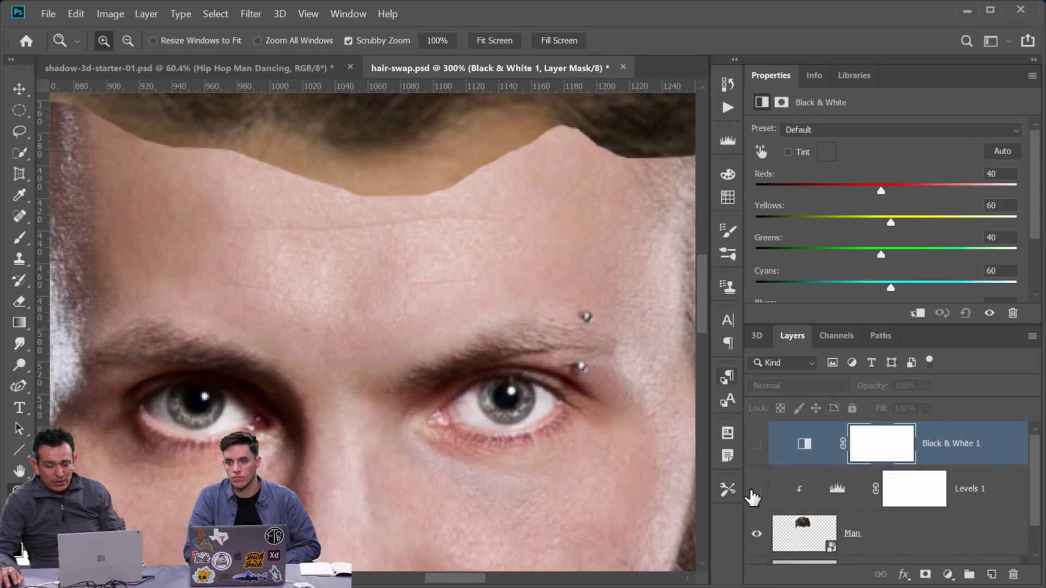
Show the Levels and Black & White adjustments again and set the Levels layer's blend mode to Luminosity
click(755, 490)
click(835, 490)
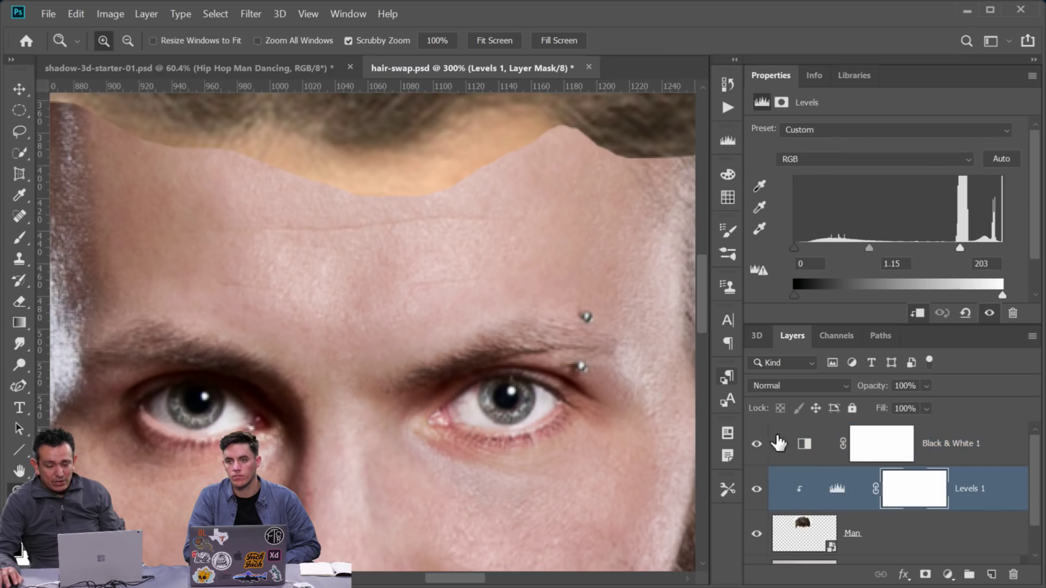
click(798, 385)
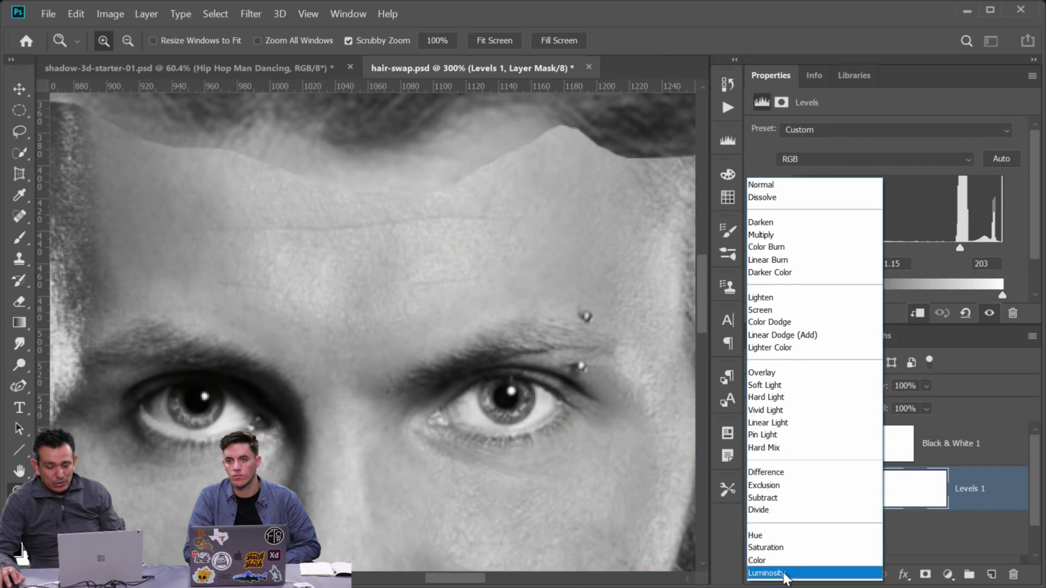
click(784, 575)
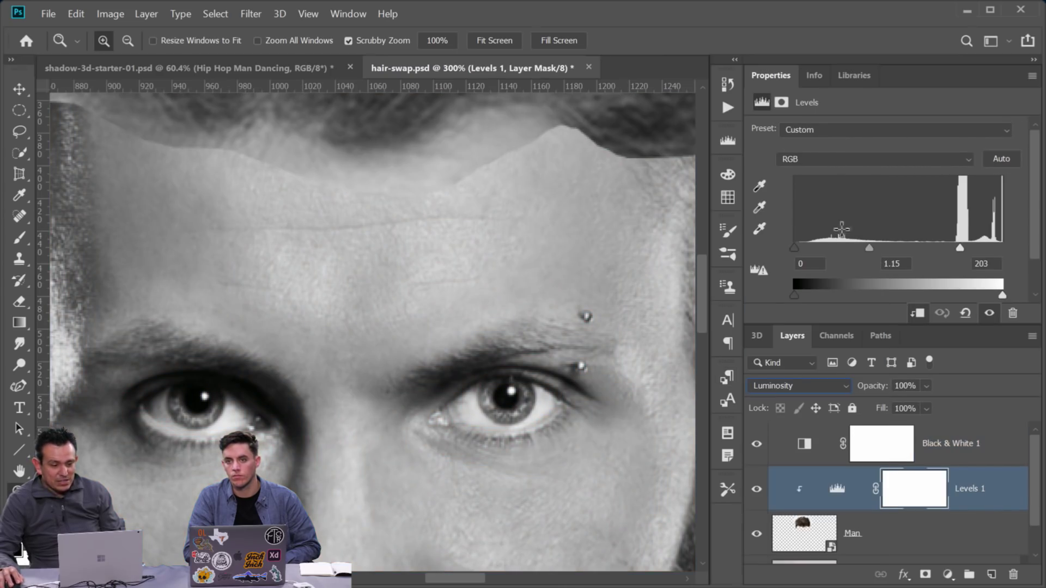
Set the clipped Levels to black input 5 and midtones 0.87, lower its output white slightly, and check the forehead tones at the hairline
right_click(492, 272)
click(539, 279)
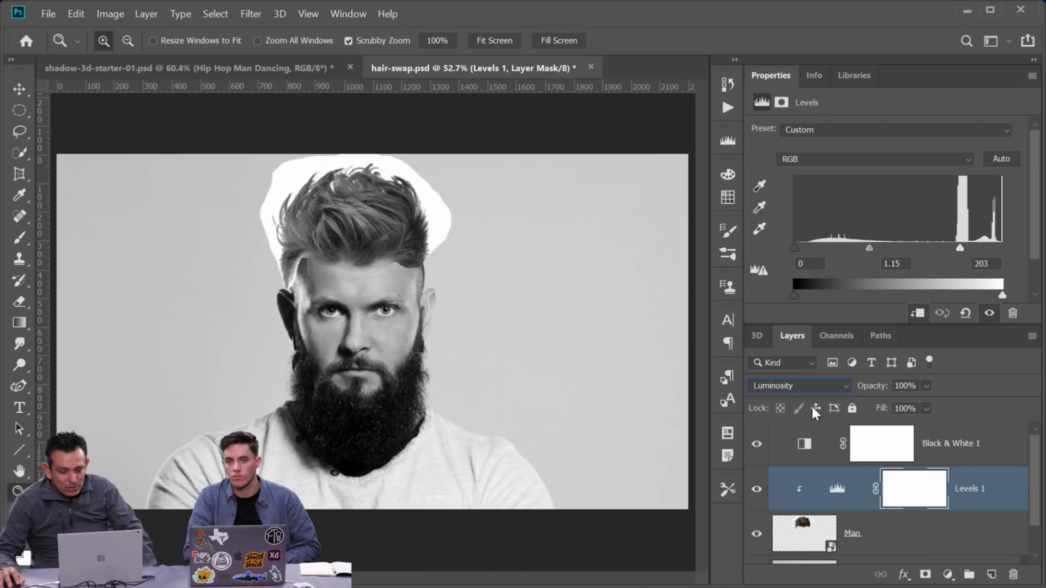
drag(876, 244, 884, 244)
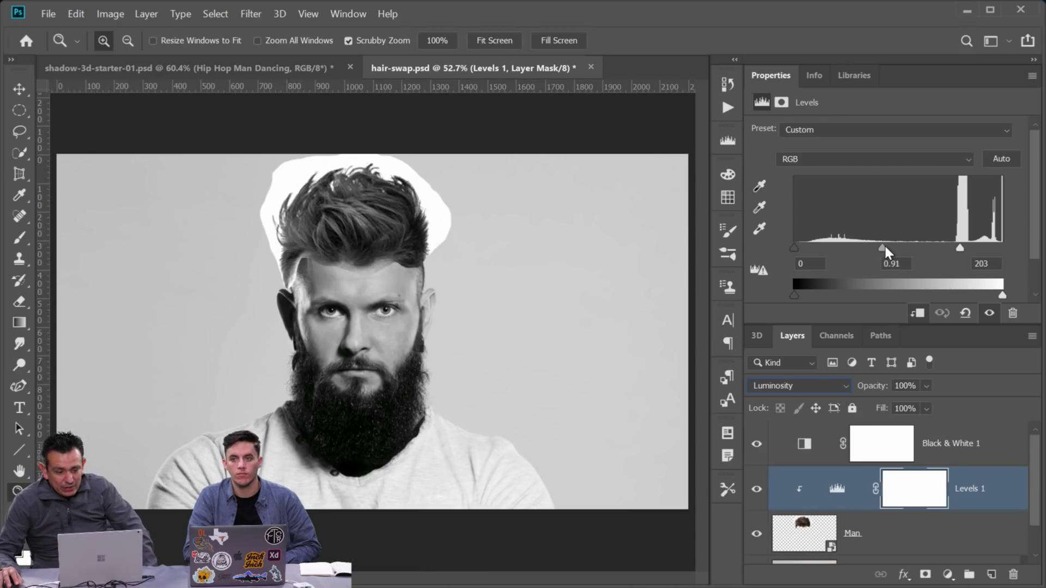
drag(796, 247, 798, 244)
drag(994, 297, 1020, 304)
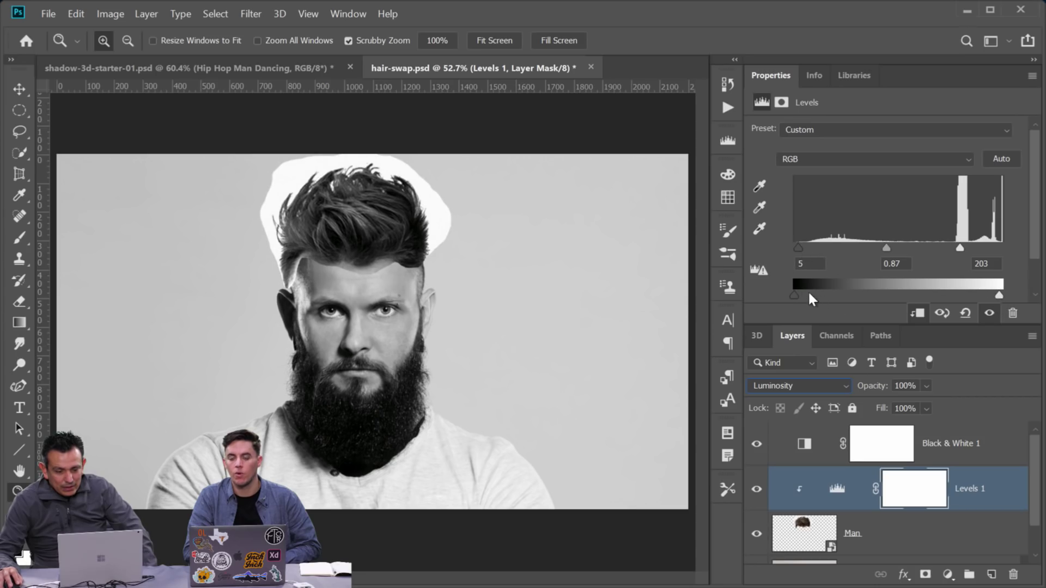
drag(801, 293, 795, 292)
click(381, 262)
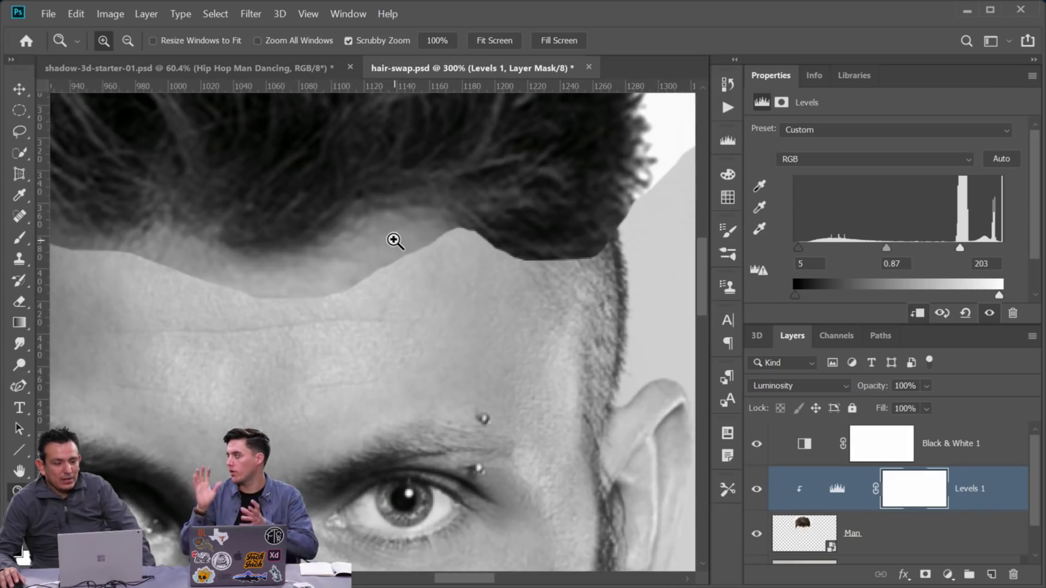
right_click(392, 240)
click(414, 246)
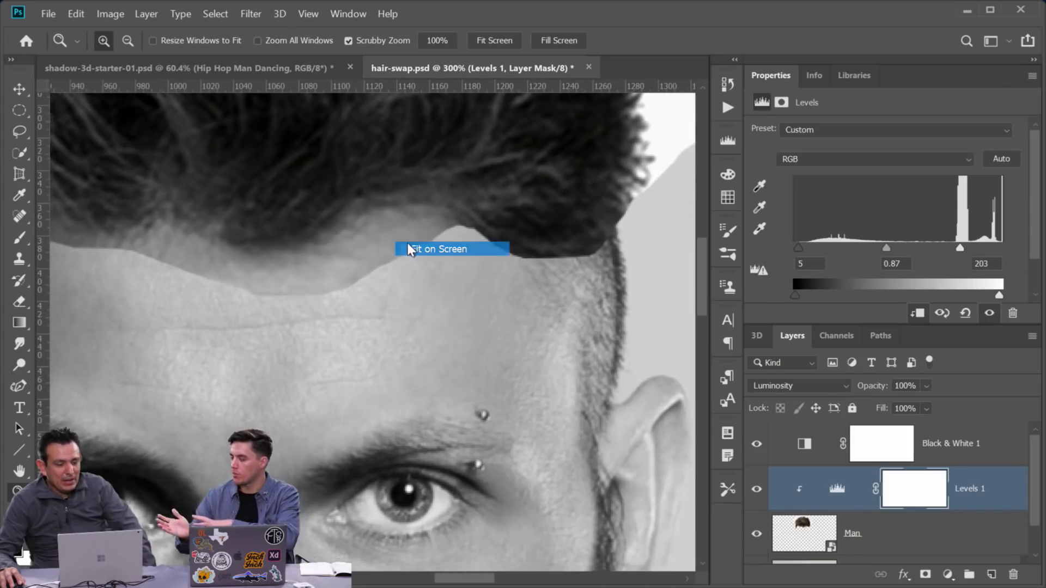
Set the Levels midtones to 0.73, then try a white input of 246 and undo that white change
click(370, 253)
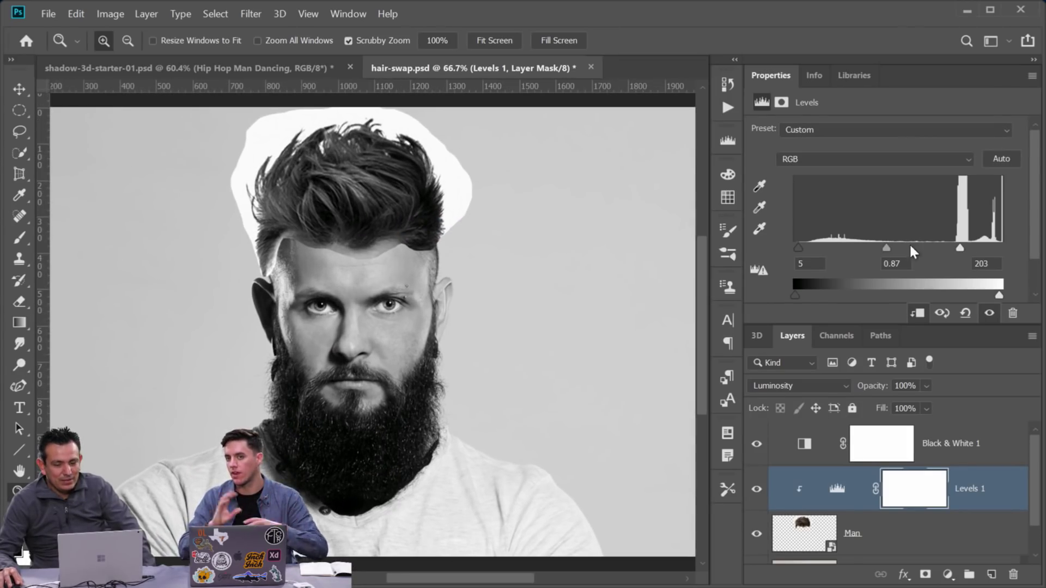
drag(886, 246, 891, 247)
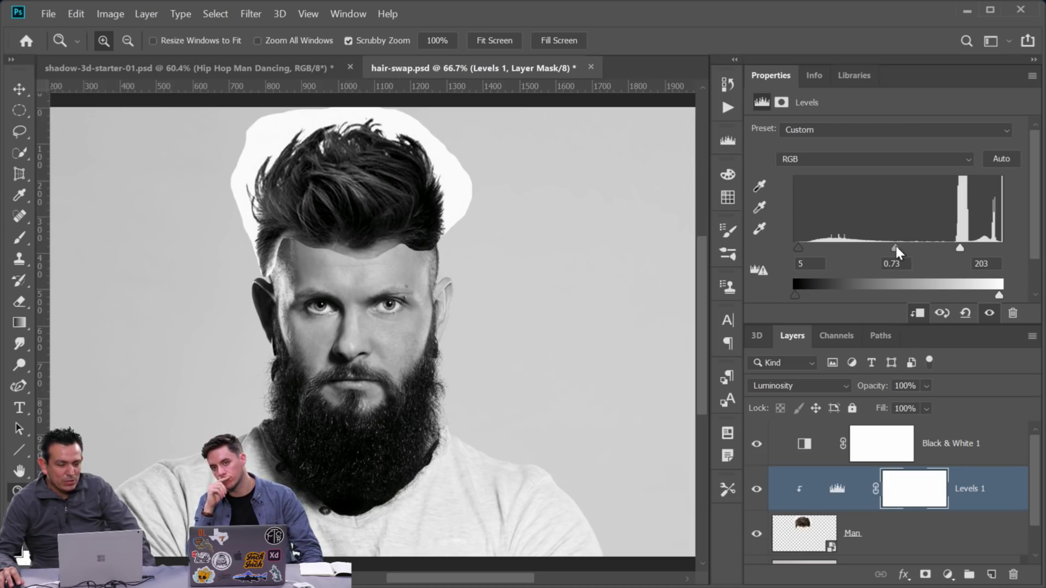
drag(960, 249, 995, 253)
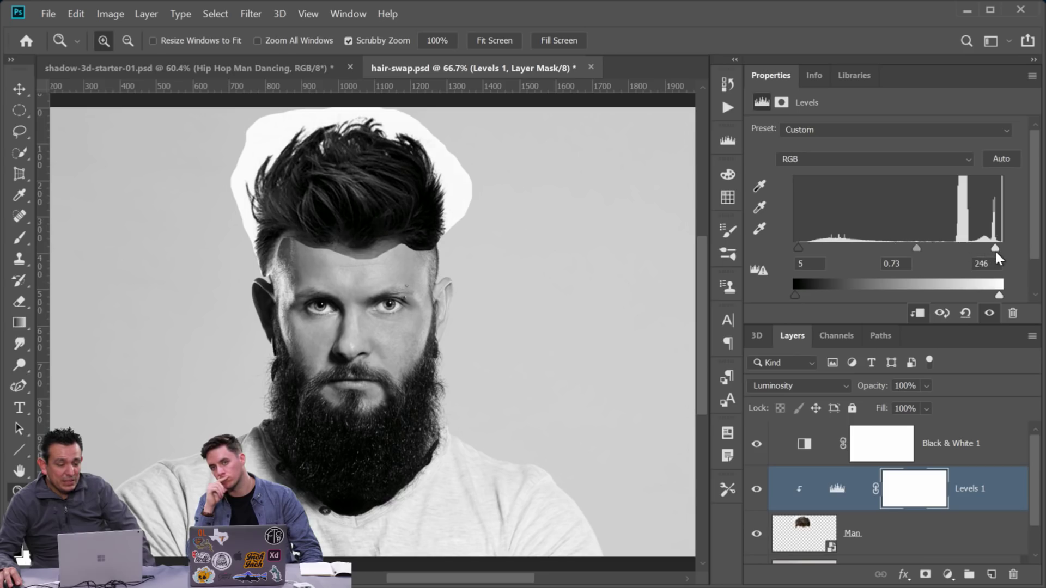
key(ctrl+z)
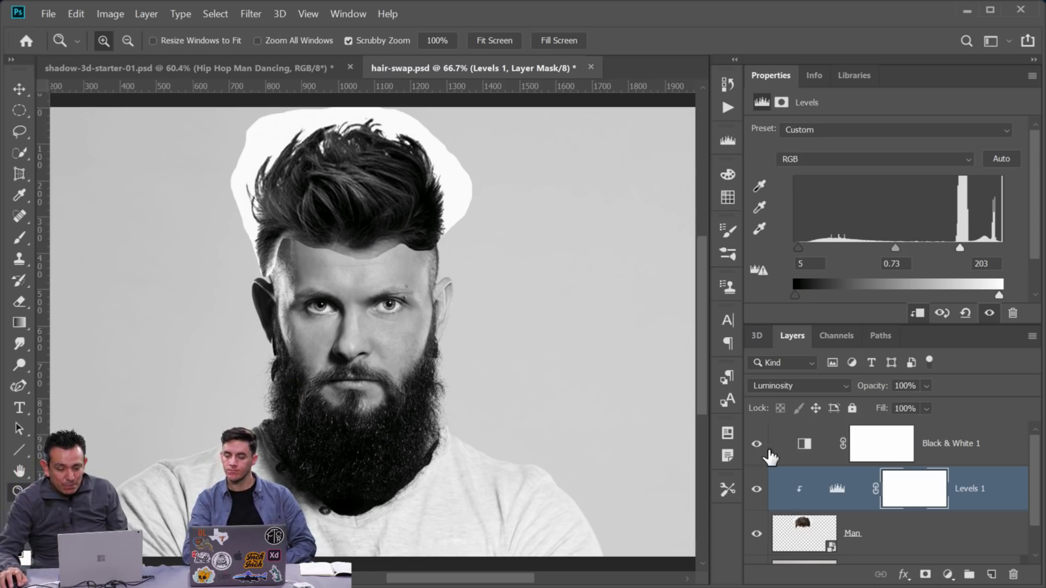
Hide the Black & White layer and compare the colored hair with the Levels adjustment off and on
click(756, 490)
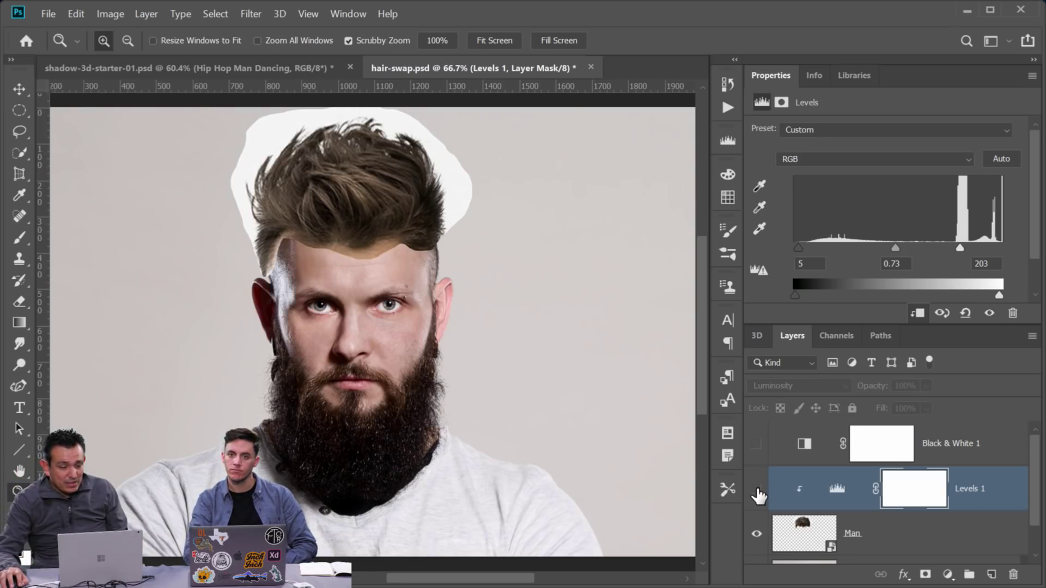
click(757, 491)
click(756, 490)
click(756, 490)
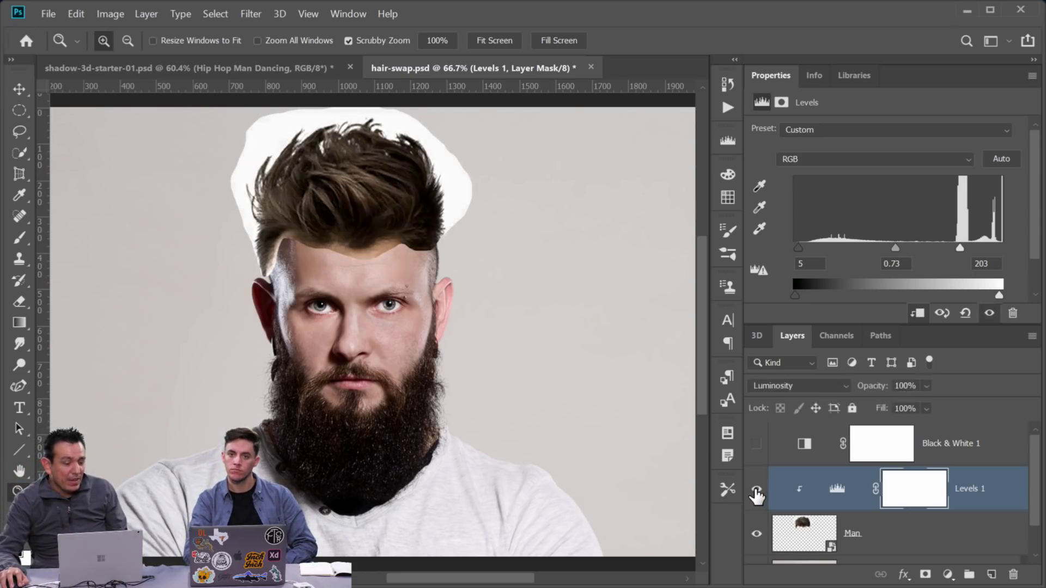
click(757, 490)
click(756, 490)
click(757, 490)
click(757, 491)
Add a layer mask to the Man layer and paint out the overlapping forehead skin along the hairline with a soft 70 px brush
click(842, 536)
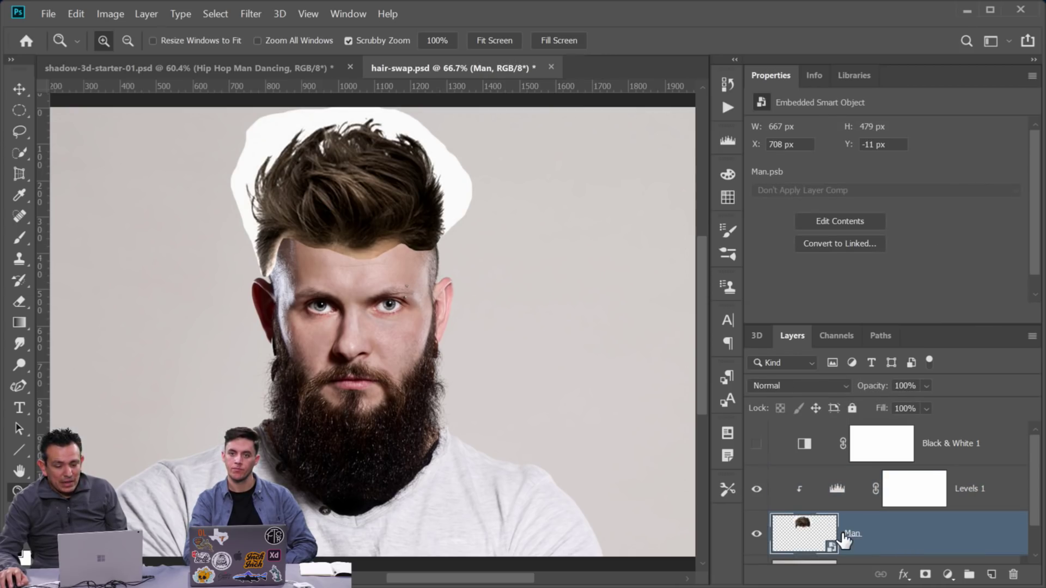
click(368, 243)
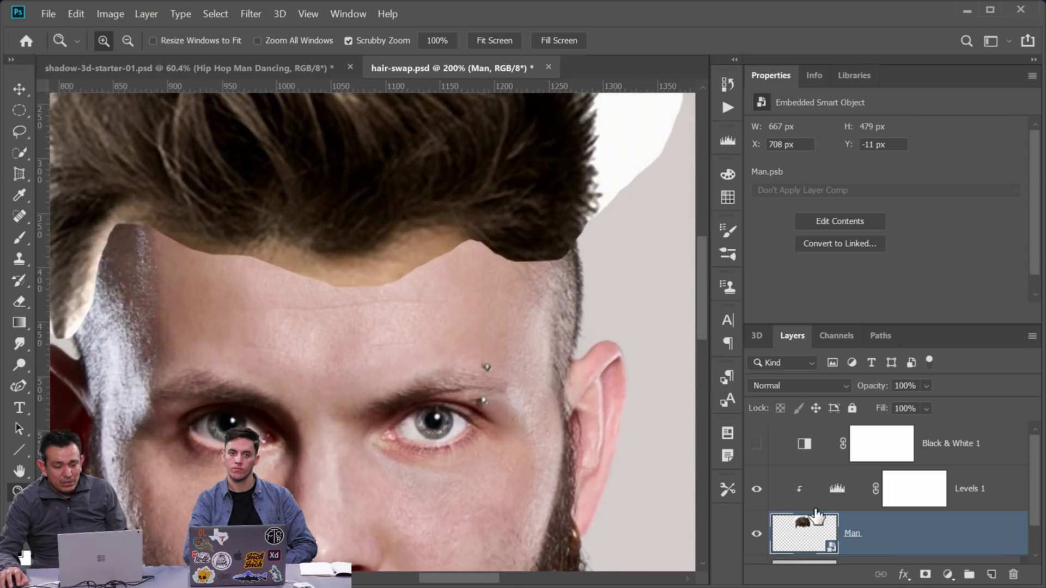
click(924, 575)
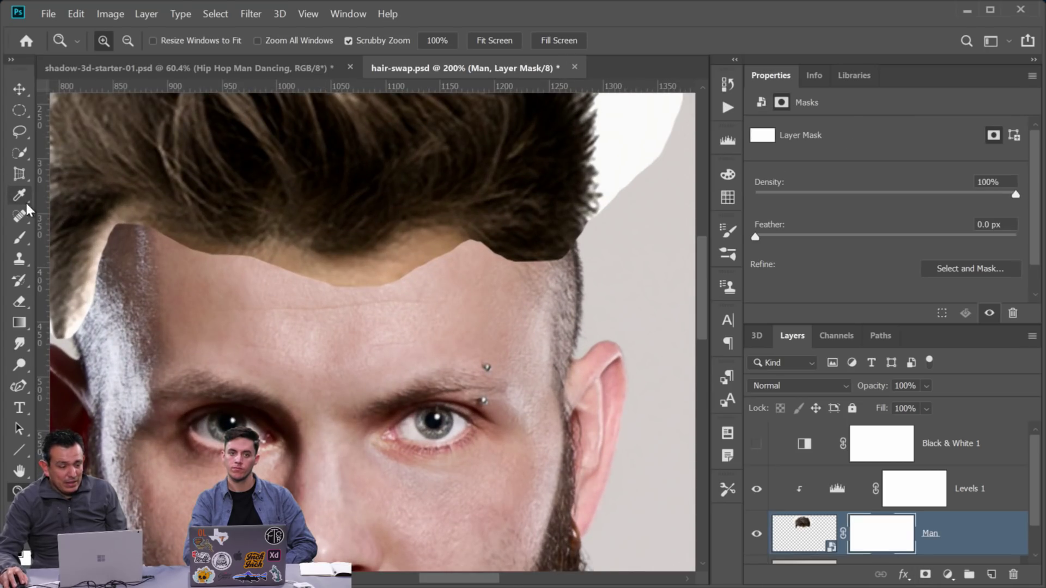
click(19, 238)
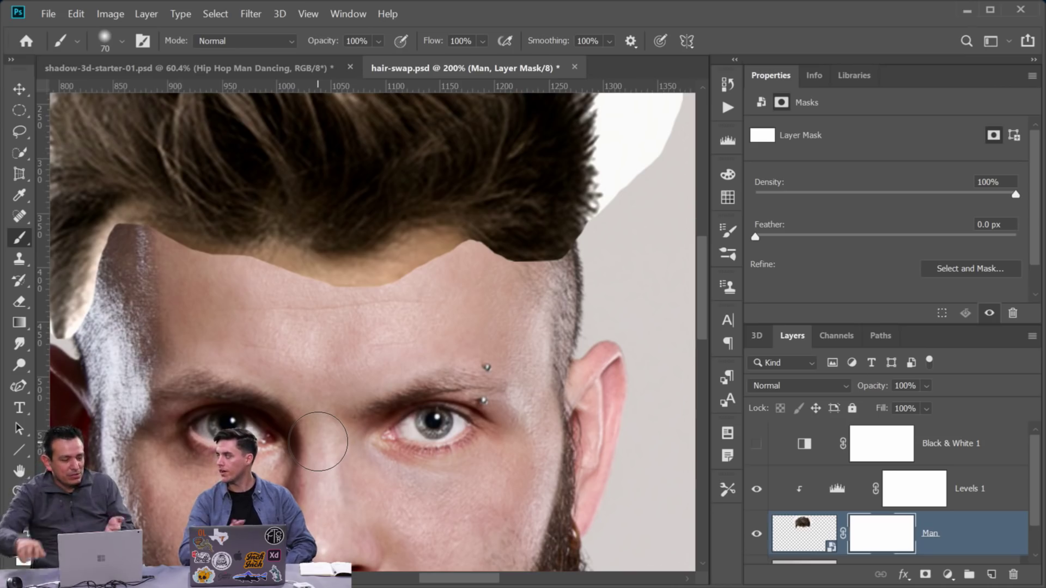
mouse_move(409, 307)
mouse_down()
mouse_move(373, 304)
mouse_move(418, 296)
mouse_move(336, 295)
mouse_move(411, 282)
mouse_up()
mouse_move(544, 286)
mouse_down()
mouse_move(521, 291)
mouse_move(547, 291)
mouse_move(544, 276)
mouse_move(504, 259)
mouse_move(525, 260)
mouse_move(384, 311)
mouse_move(455, 266)
mouse_move(342, 291)
mouse_move(472, 247)
mouse_move(556, 254)
mouse_move(409, 283)
mouse_move(329, 279)
mouse_move(369, 290)
mouse_move(260, 292)
mouse_move(164, 269)
mouse_move(122, 230)
mouse_move(84, 276)
mouse_move(101, 346)
mouse_move(126, 257)
mouse_up()
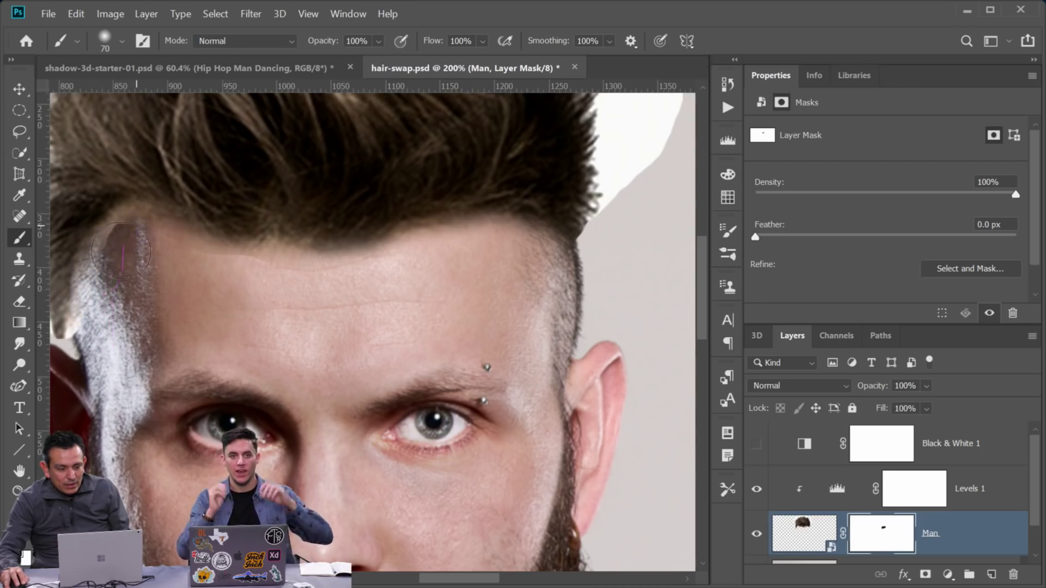
drag(388, 309, 578, 322)
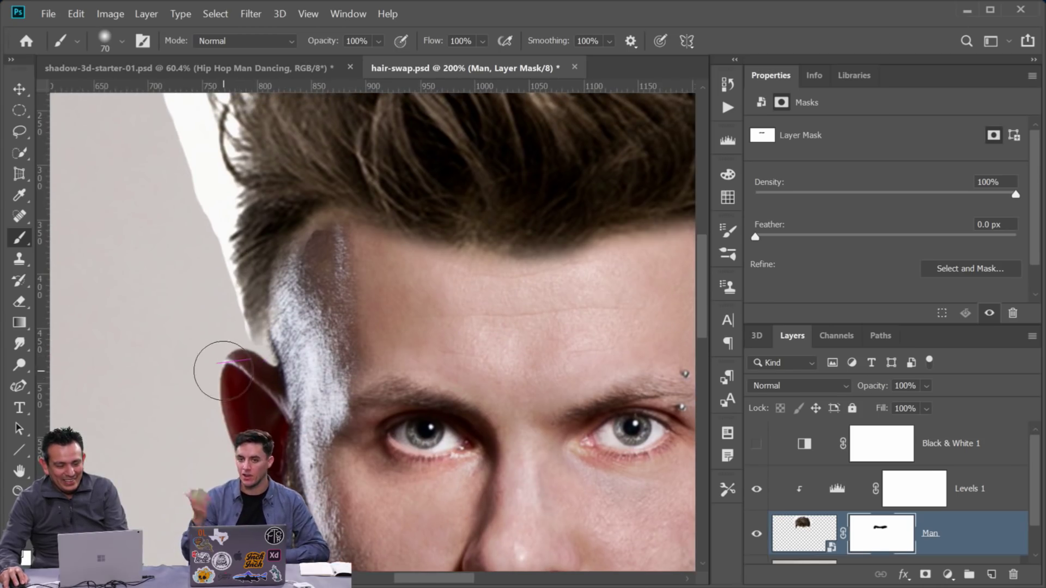
Target the Man smart object instead of its mask and move the hair slightly down on the head, to Y 0 px
click(20, 89)
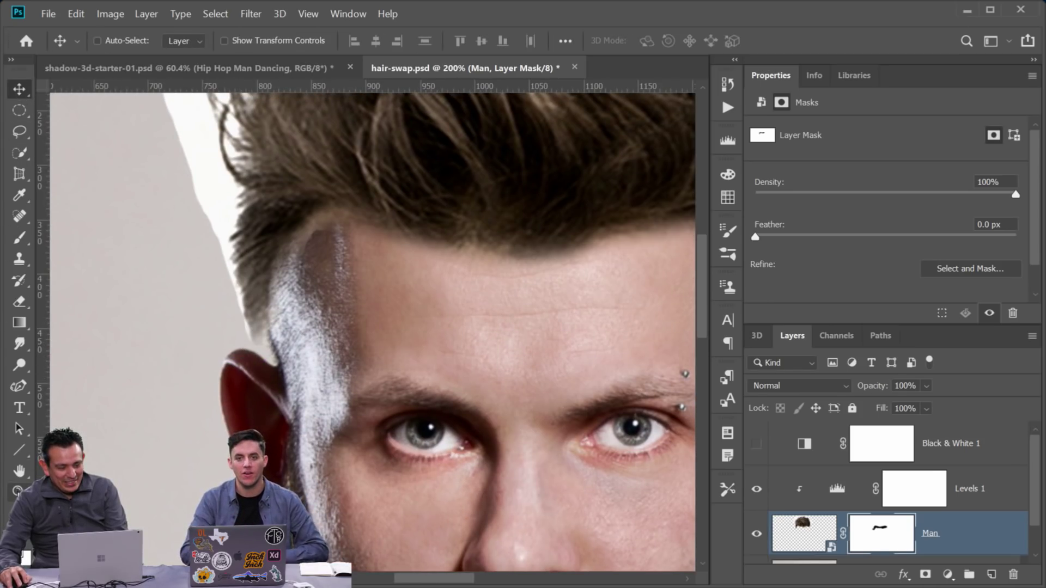
key(z)
alt+click(355, 348)
alt+click(355, 349)
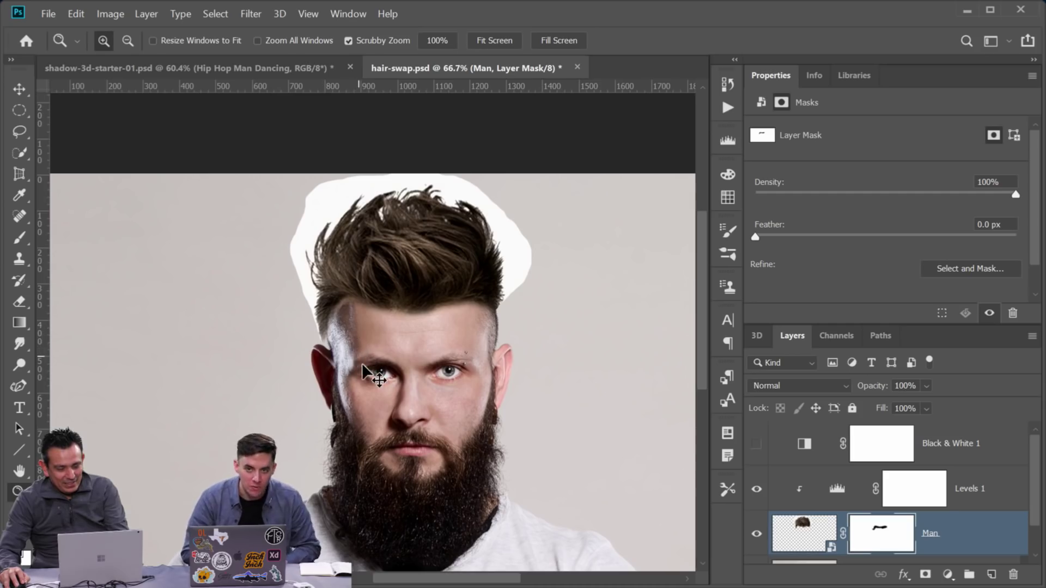
key(ctrl+t)
click(496, 254)
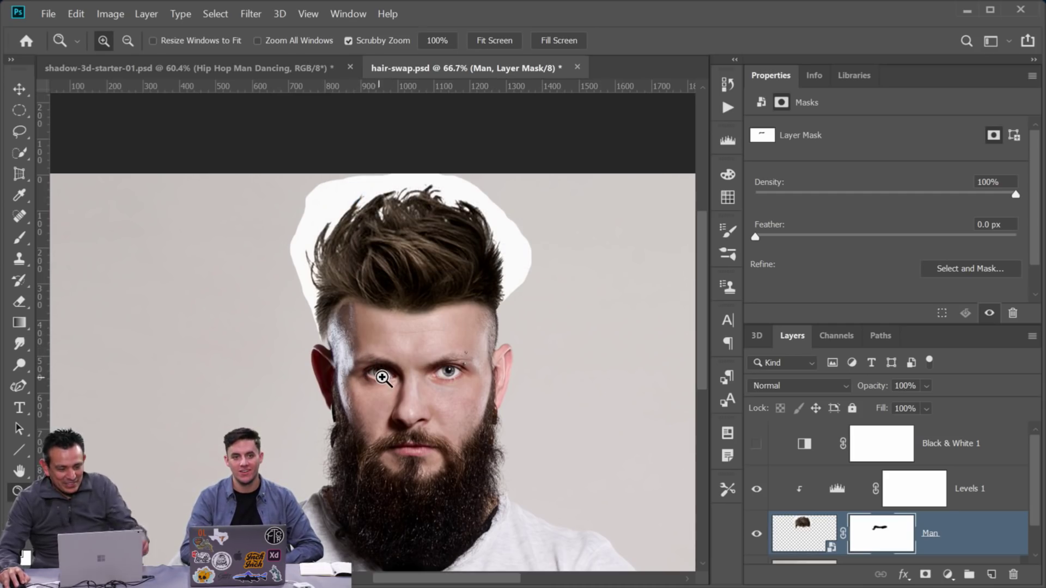
click(812, 542)
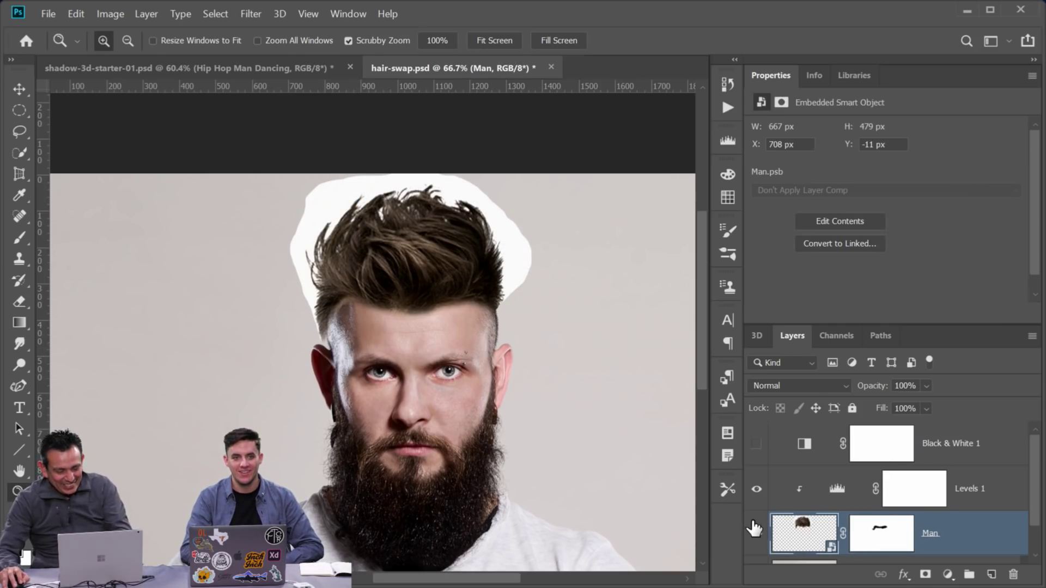
key(ctrl+t)
click(497, 254)
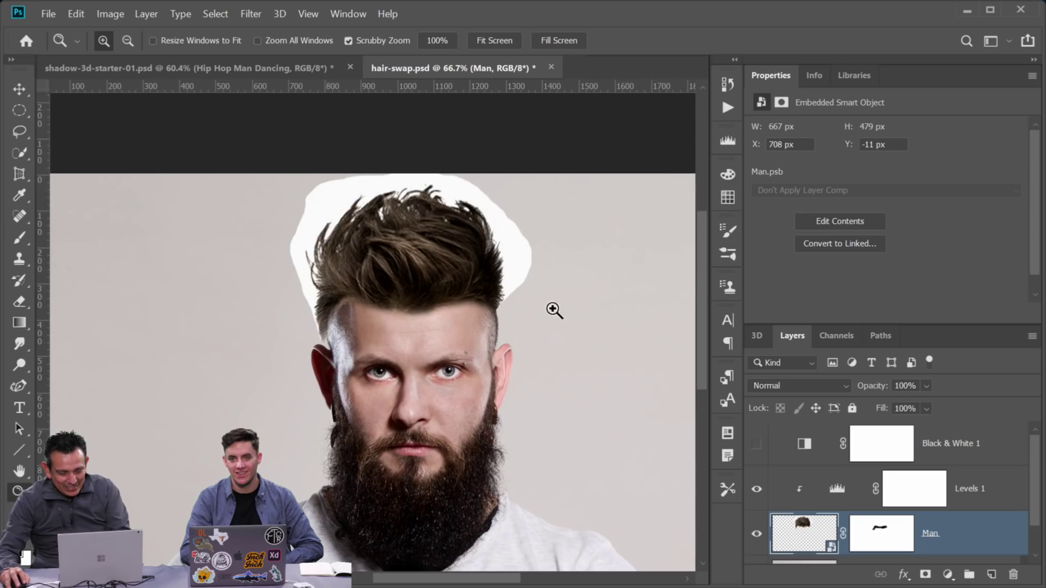
drag(473, 311, 458, 280)
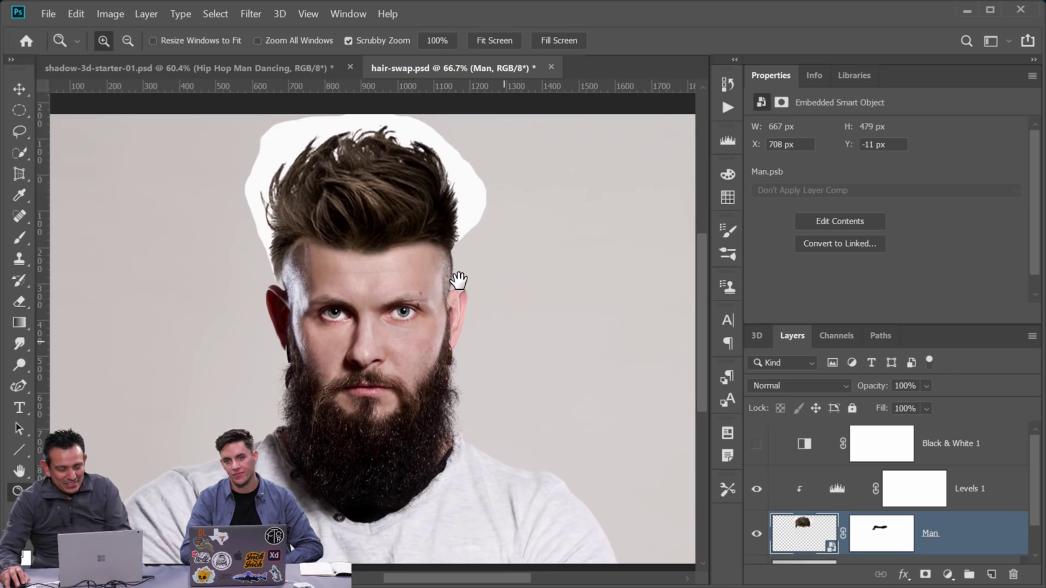
drag(373, 184, 420, 226)
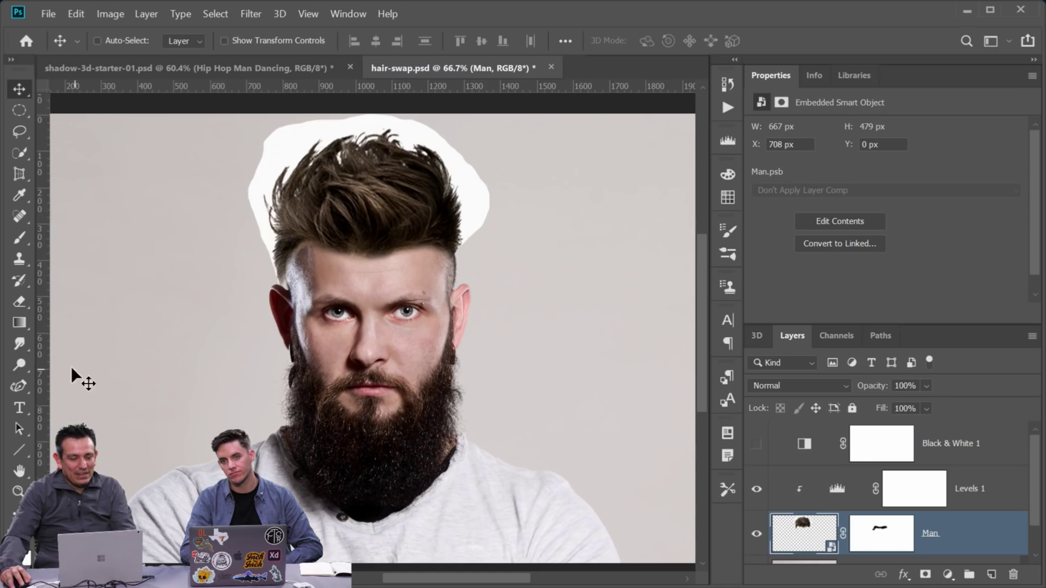
Paint on the Man layer's mask to blend the hair edge into the shaved temples and forehead on both sides
key(z)
click(310, 240)
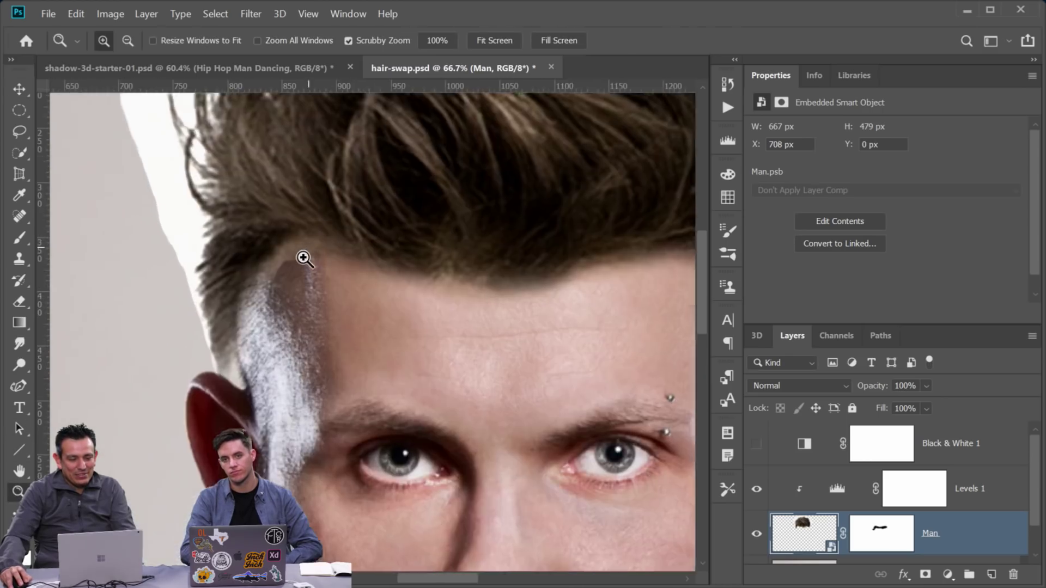
click(19, 238)
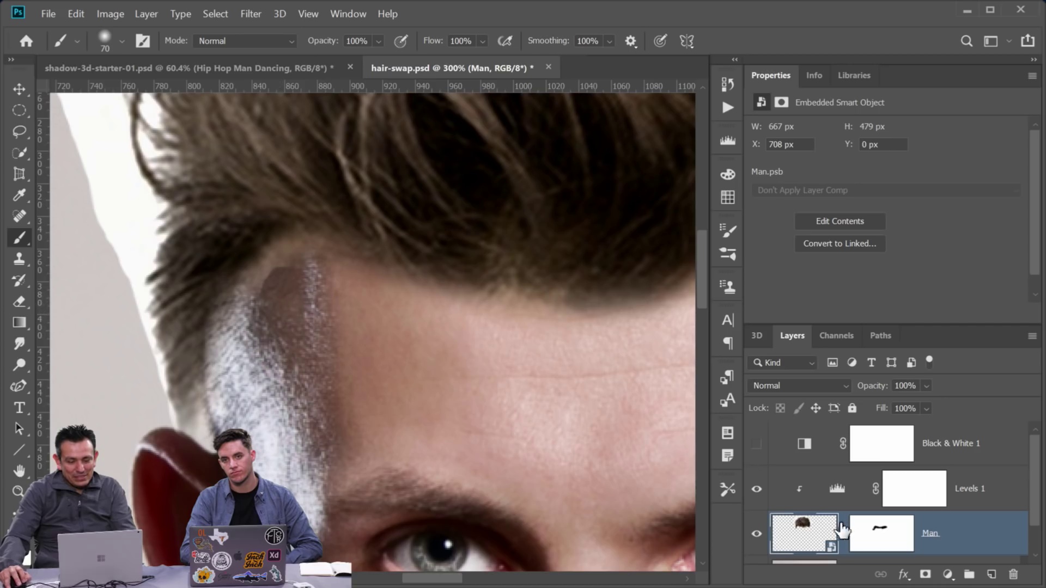
click(881, 533)
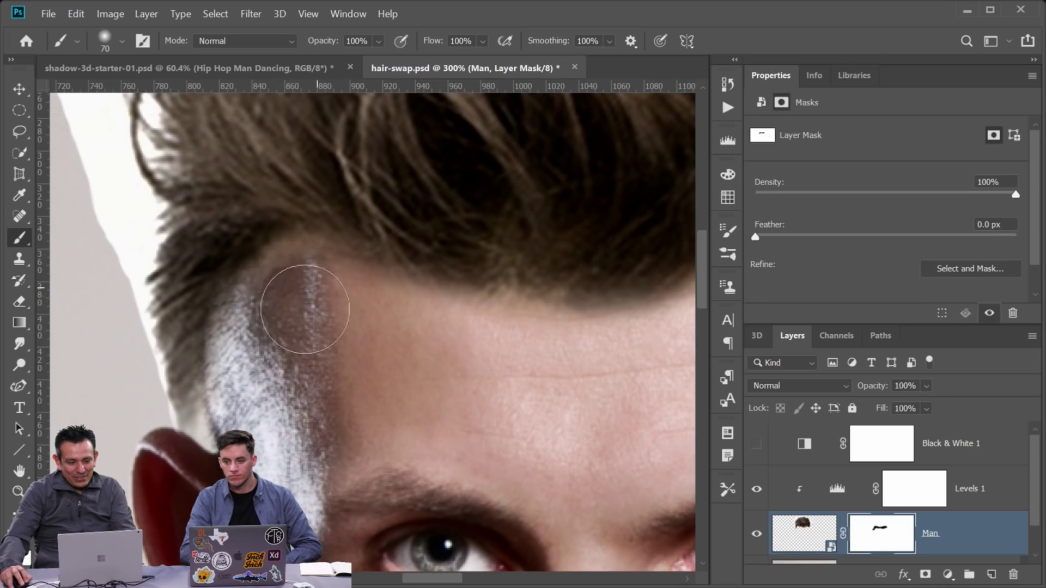
mouse_move(317, 311)
mouse_down()
mouse_move(310, 296)
mouse_move(305, 349)
mouse_up()
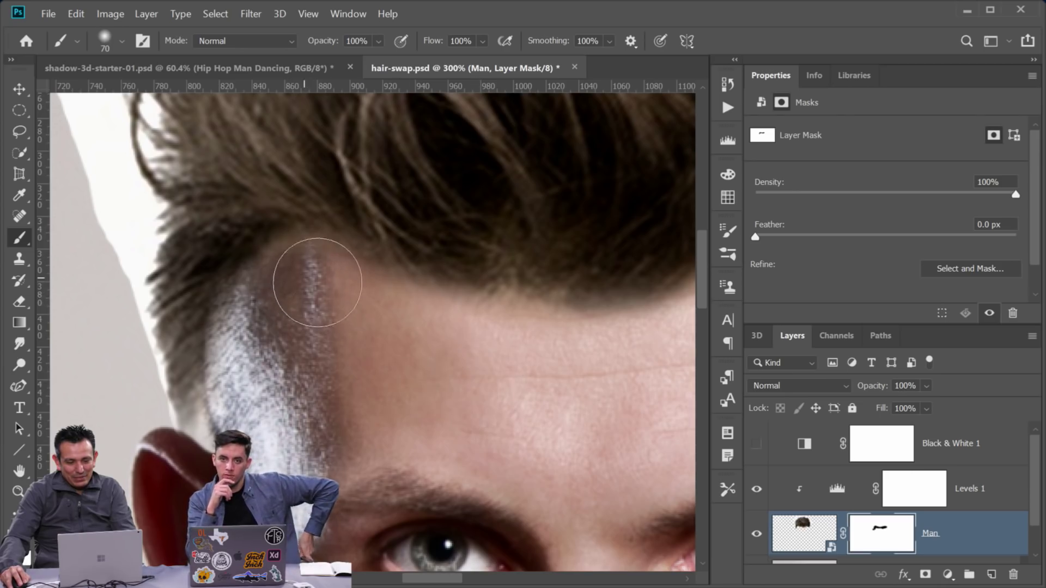
drag(422, 325, 206, 334)
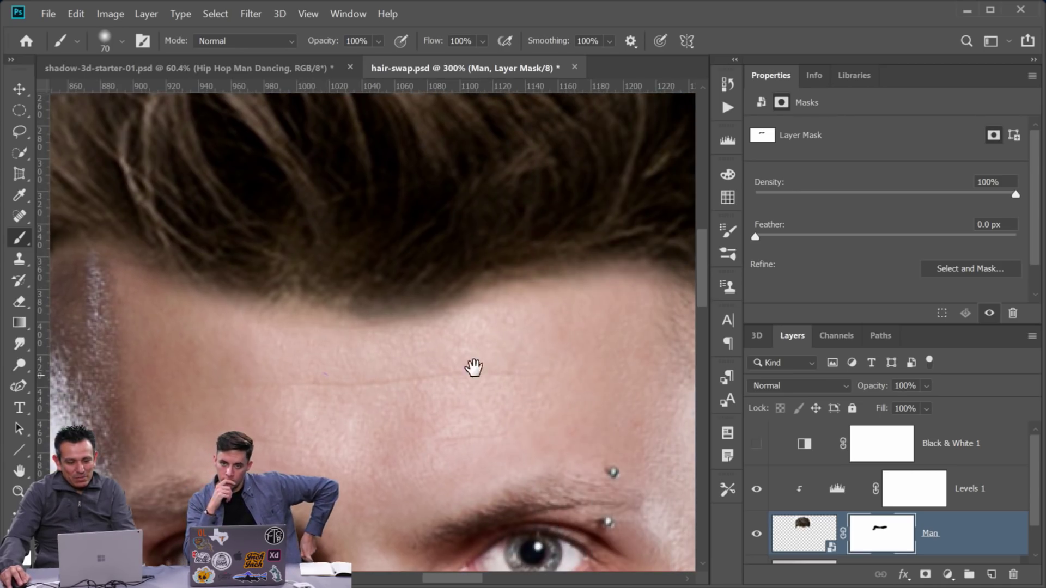
drag(397, 366, 186, 378)
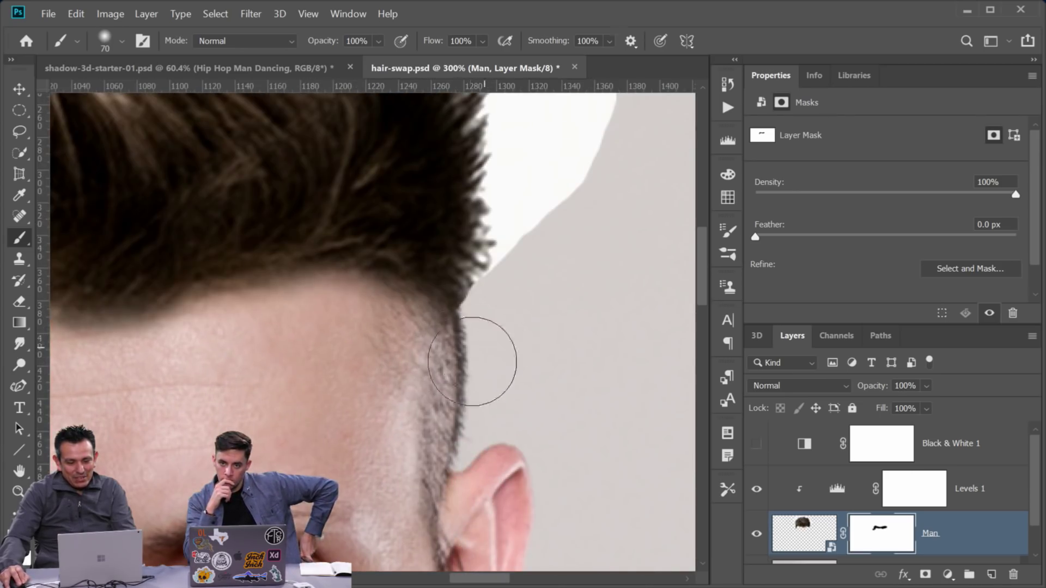
drag(444, 343, 363, 319)
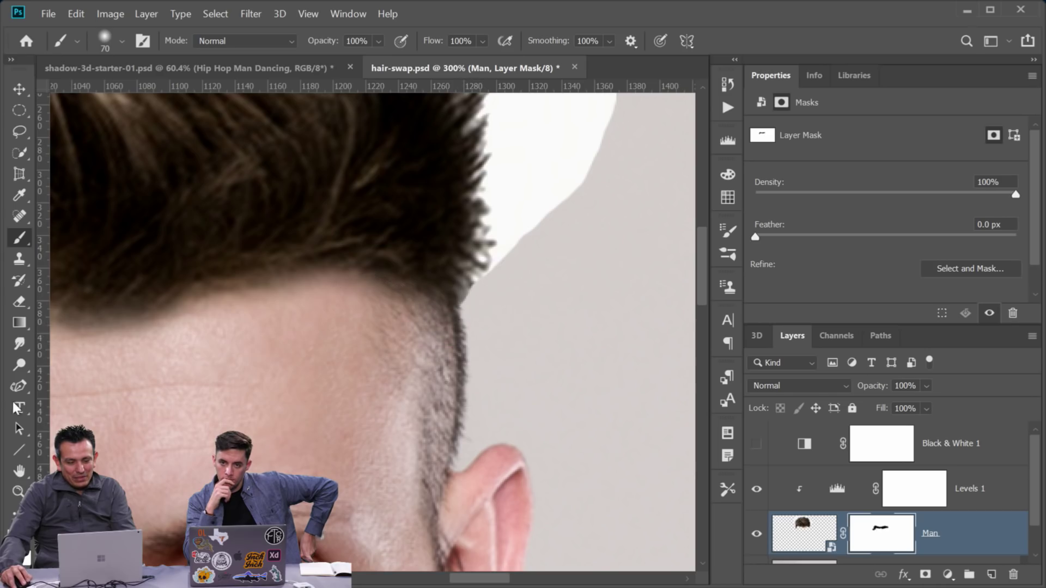
Fit the whole image in view and compare the portrait with the hair layer hidden and shown
double_click(18, 492)
right_click(521, 348)
click(554, 374)
key(ctrl+0)
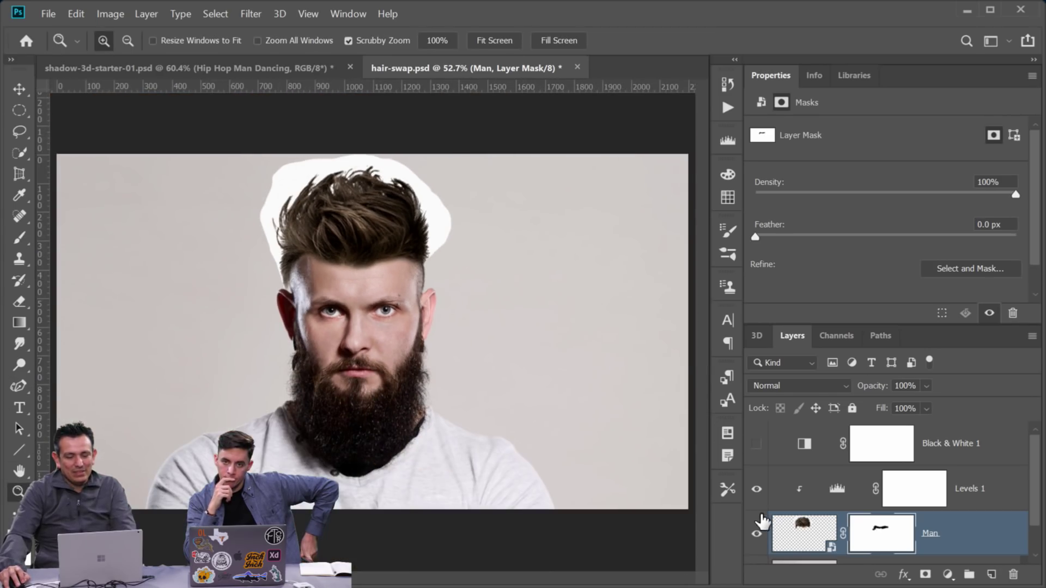
click(757, 536)
click(757, 535)
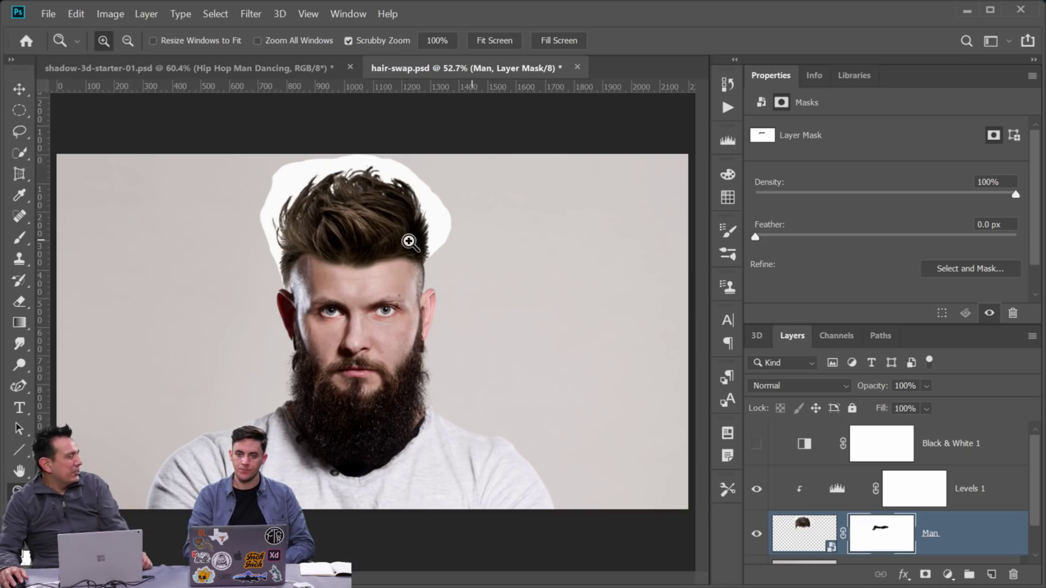
Open the contents of the Man smart object and start Select and Mask on its layer mask
click(310, 224)
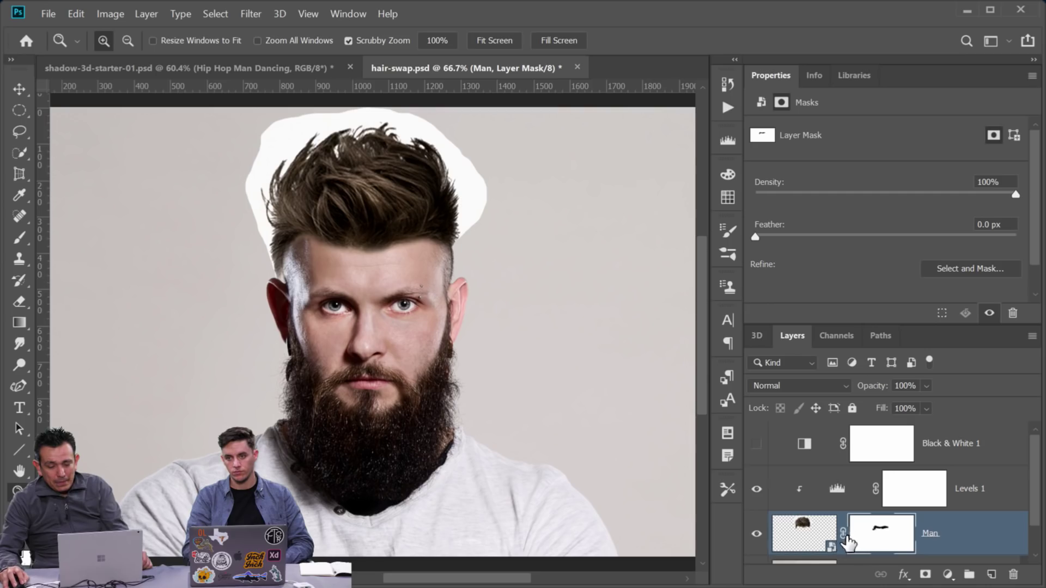
double_click(808, 541)
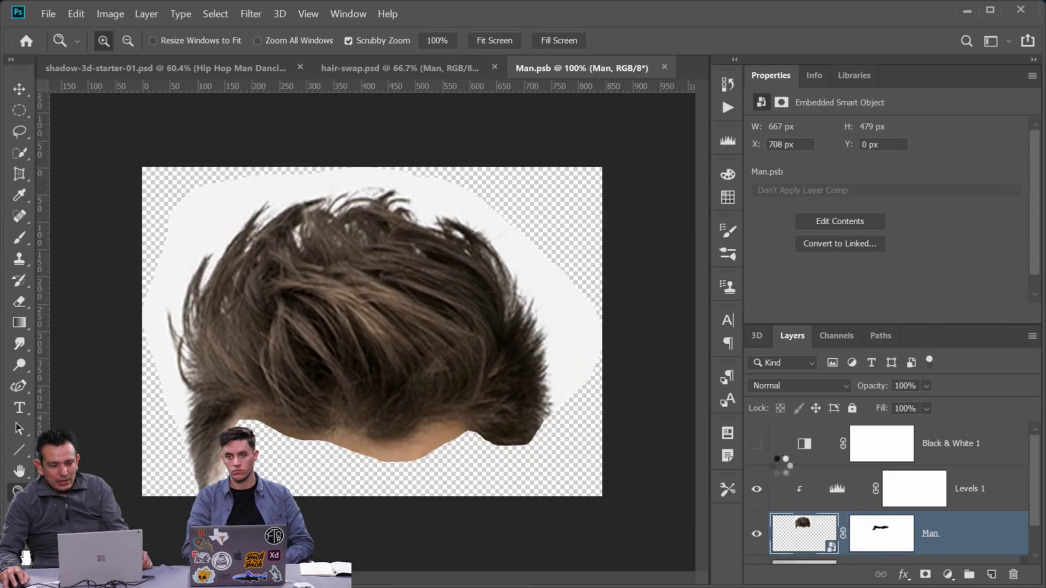
click(884, 452)
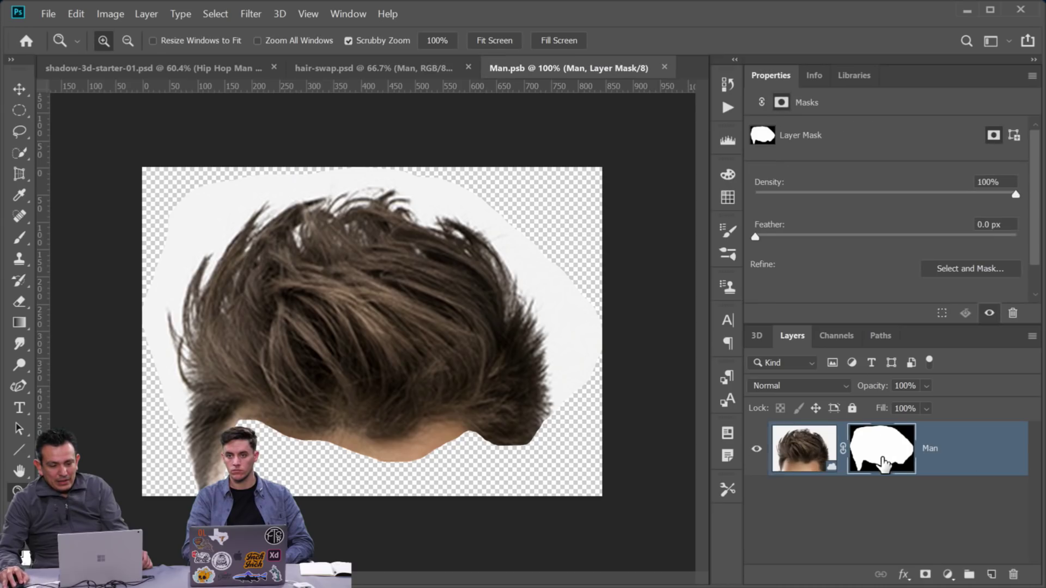
click(979, 266)
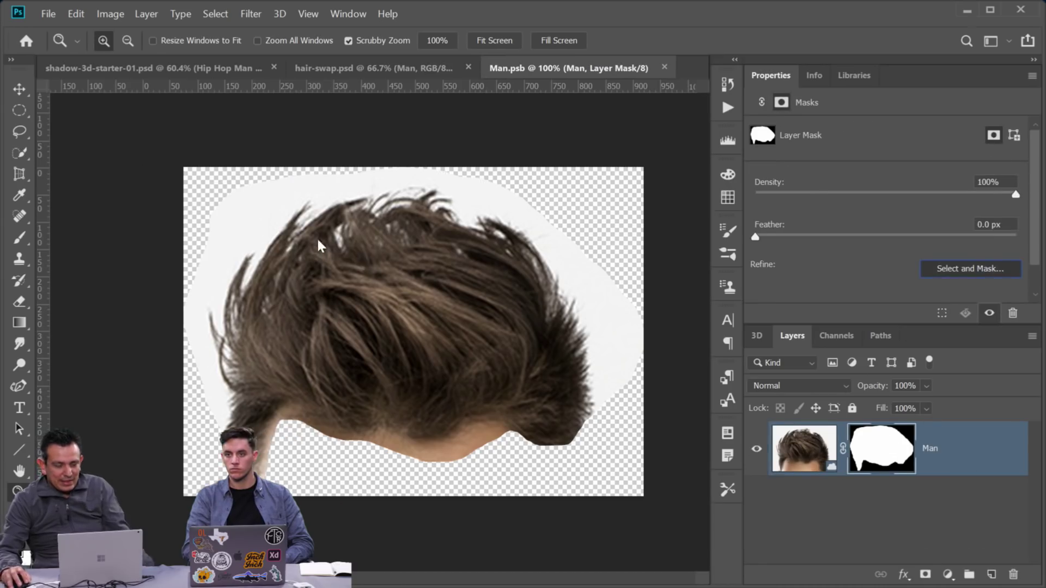
Brush around the hair's outer edge with the Refine Edge Brush at size 50 to remove the white backdrop, and apply the refined mask
click(18, 110)
mouse_move(212, 212)
mouse_down()
mouse_move(244, 231)
mouse_move(218, 303)
mouse_move(278, 237)
mouse_move(225, 310)
mouse_move(297, 220)
mouse_move(383, 185)
mouse_move(424, 191)
mouse_move(377, 204)
mouse_move(450, 189)
mouse_move(417, 199)
mouse_move(488, 214)
mouse_move(484, 219)
mouse_up()
mouse_move(417, 163)
mouse_down()
mouse_move(291, 181)
mouse_move(215, 221)
mouse_move(278, 185)
mouse_move(246, 229)
mouse_move(282, 211)
mouse_move(265, 185)
mouse_up()
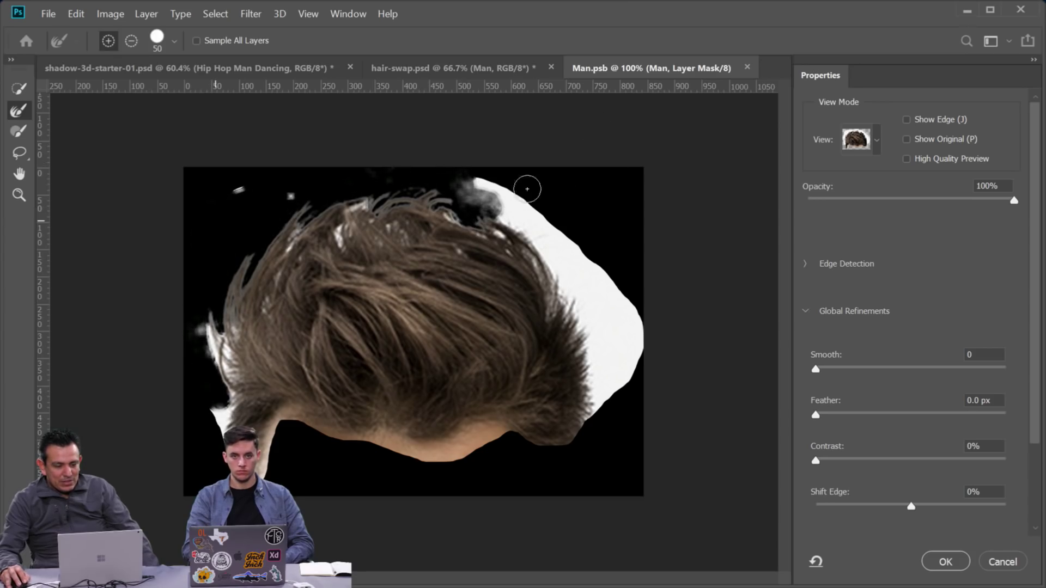
mouse_move(594, 356)
mouse_down()
mouse_move(602, 405)
mouse_move(617, 389)
mouse_move(620, 311)
mouse_move(608, 265)
mouse_move(645, 357)
mouse_move(622, 408)
mouse_move(603, 414)
mouse_move(597, 251)
mouse_move(653, 360)
mouse_move(604, 426)
mouse_move(631, 358)
mouse_move(617, 282)
mouse_move(596, 251)
mouse_move(628, 368)
mouse_move(563, 254)
mouse_move(586, 410)
mouse_up()
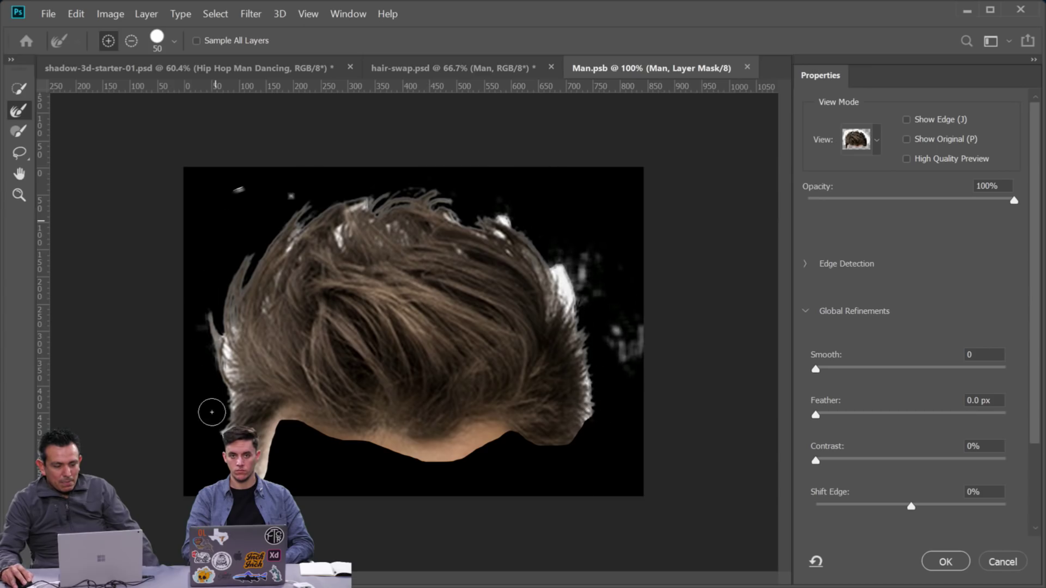
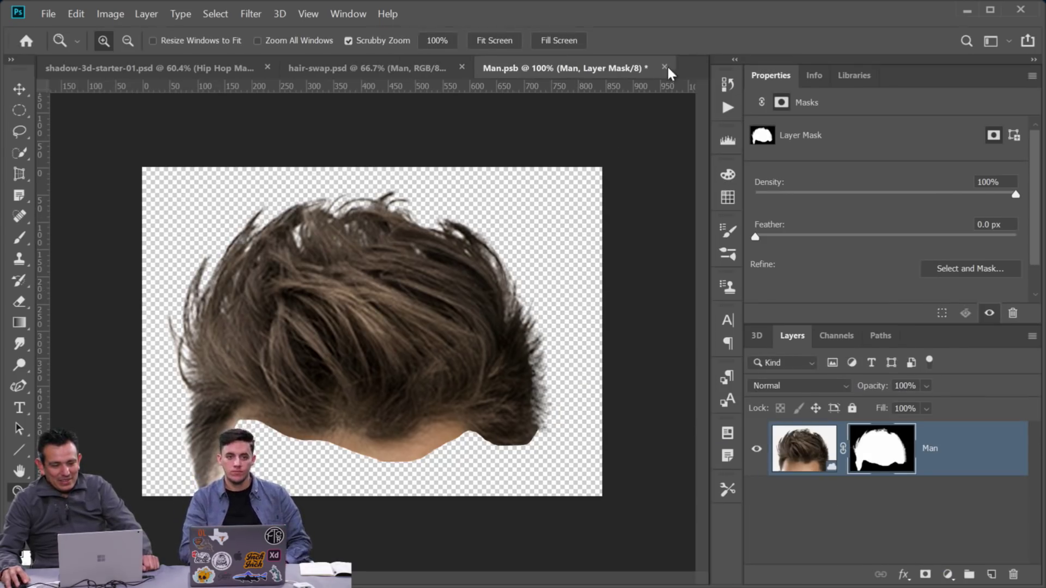
Save and close the Man smart object's contents, and check the refined hair edge in the full portrait
click(665, 68)
click(428, 231)
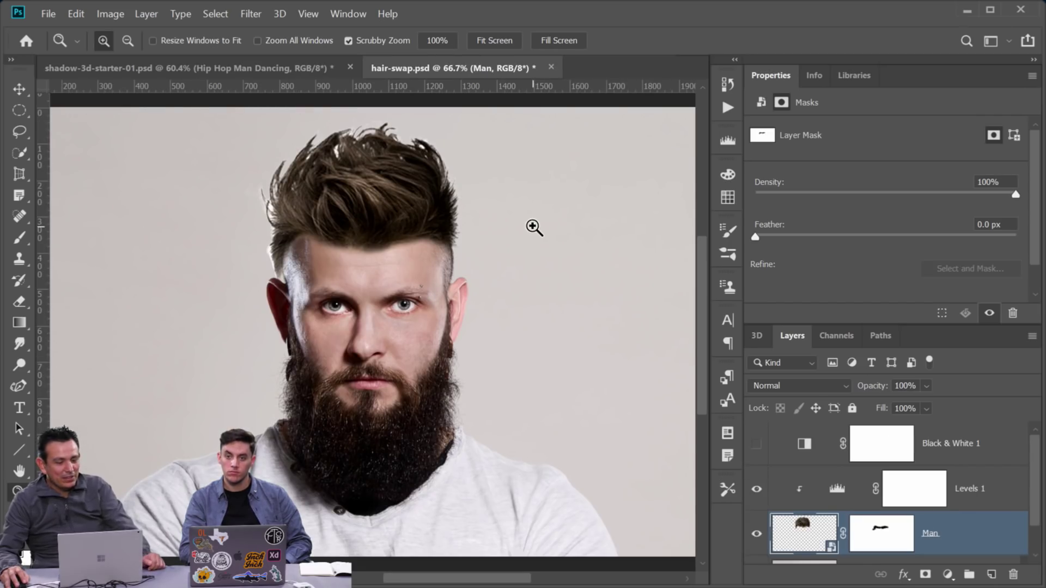
click(376, 240)
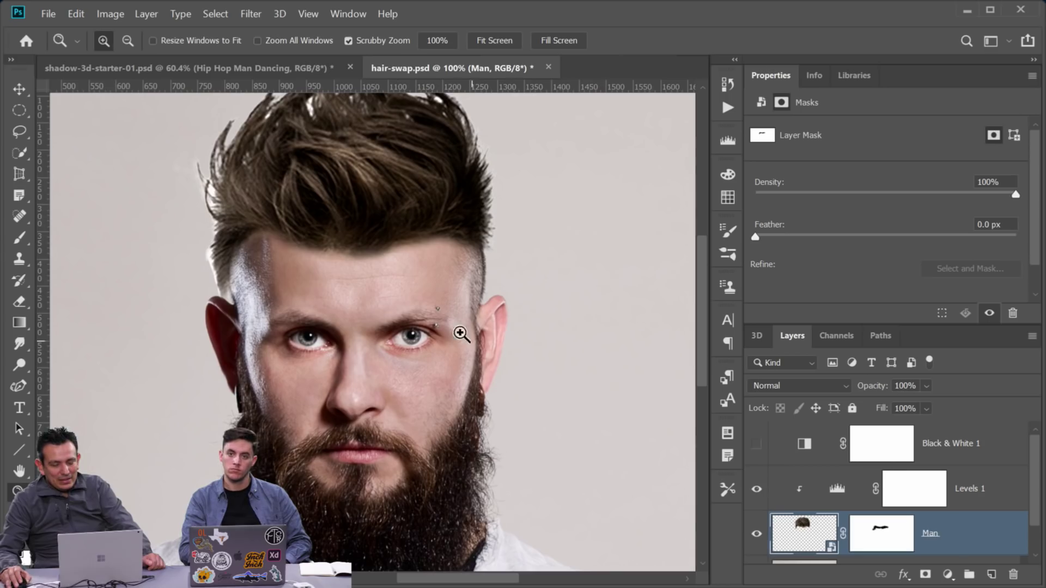
scroll(441, 315, down, 1)
right_click(390, 306)
click(420, 311)
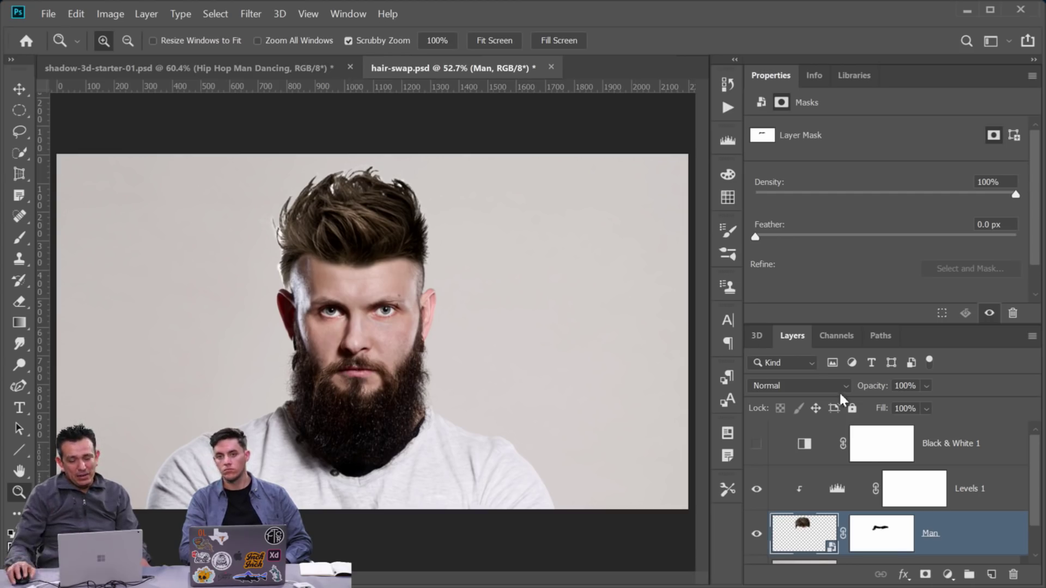
On the Background layer, select the man's head and beard with the Quick Selection tool
scroll(862, 458, down, 1)
click(871, 538)
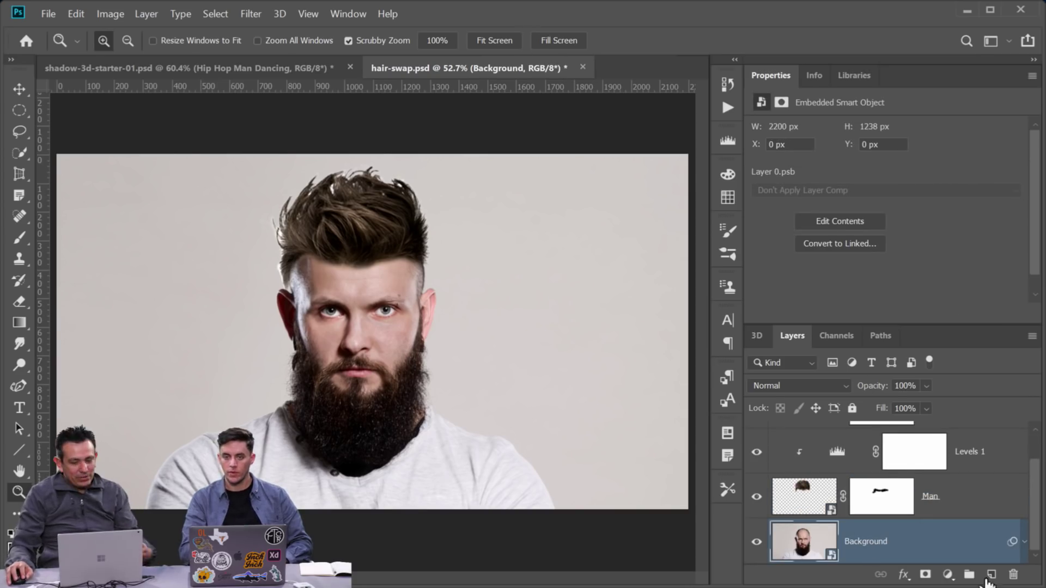
click(947, 574)
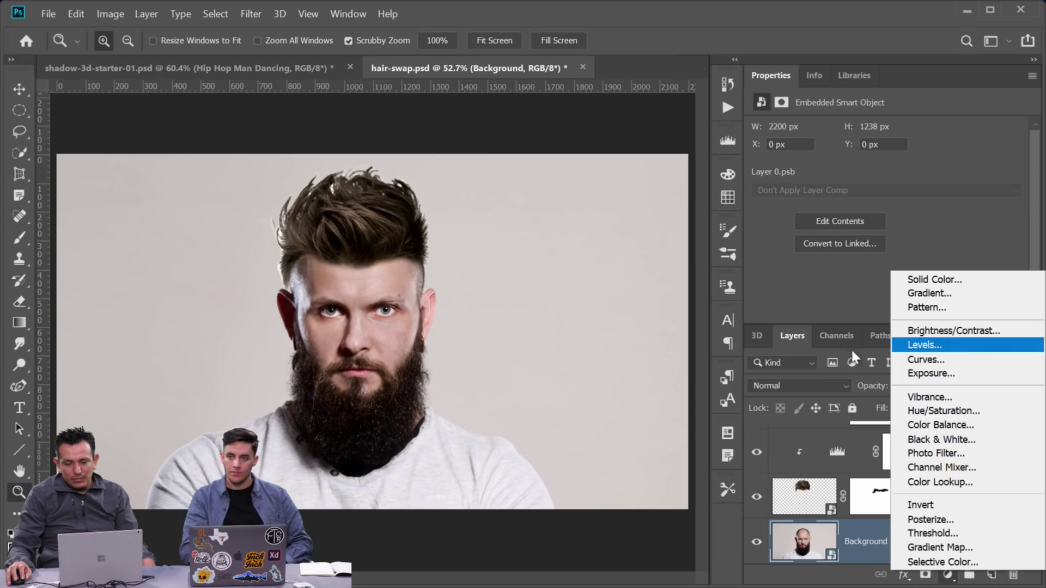
click(25, 133)
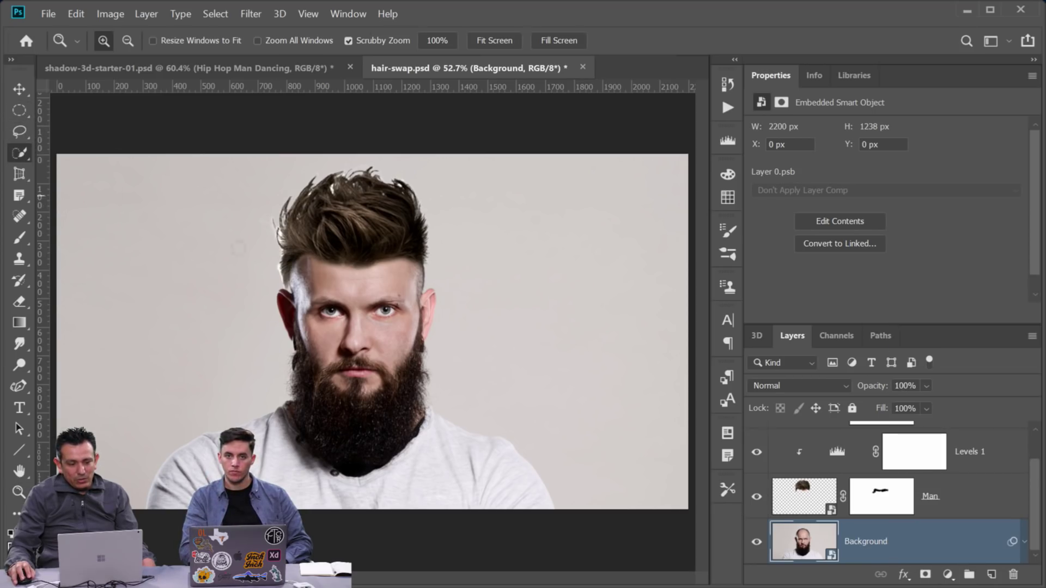
click(20, 152)
mouse_move(314, 292)
mouse_down()
mouse_move(372, 362)
mouse_move(370, 388)
mouse_move(342, 387)
mouse_up()
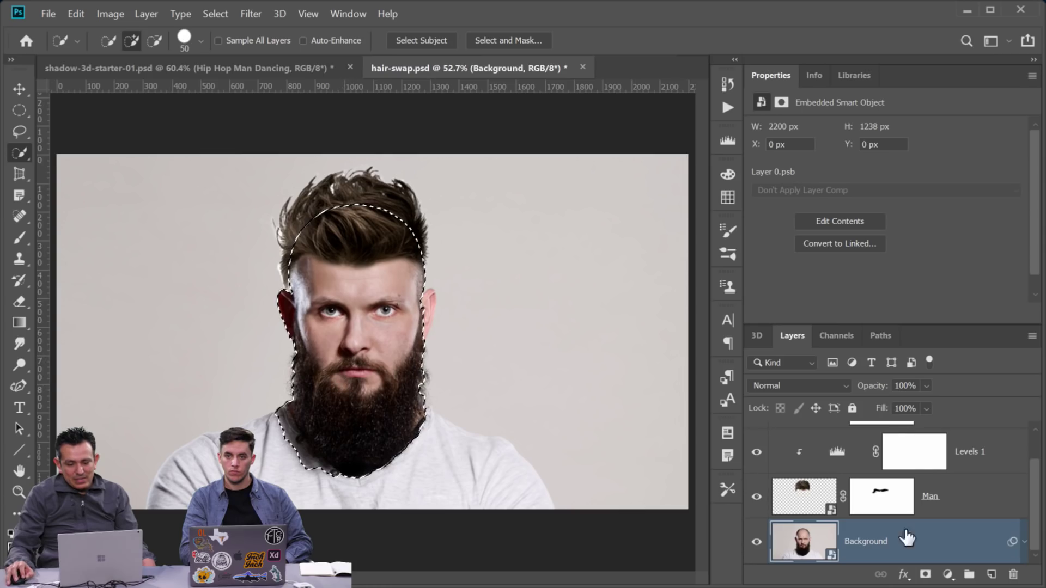
Add a Levels adjustment from the head selection, clip it to the Background, slightly lower the output white level and set midtones to 0.96
click(948, 574)
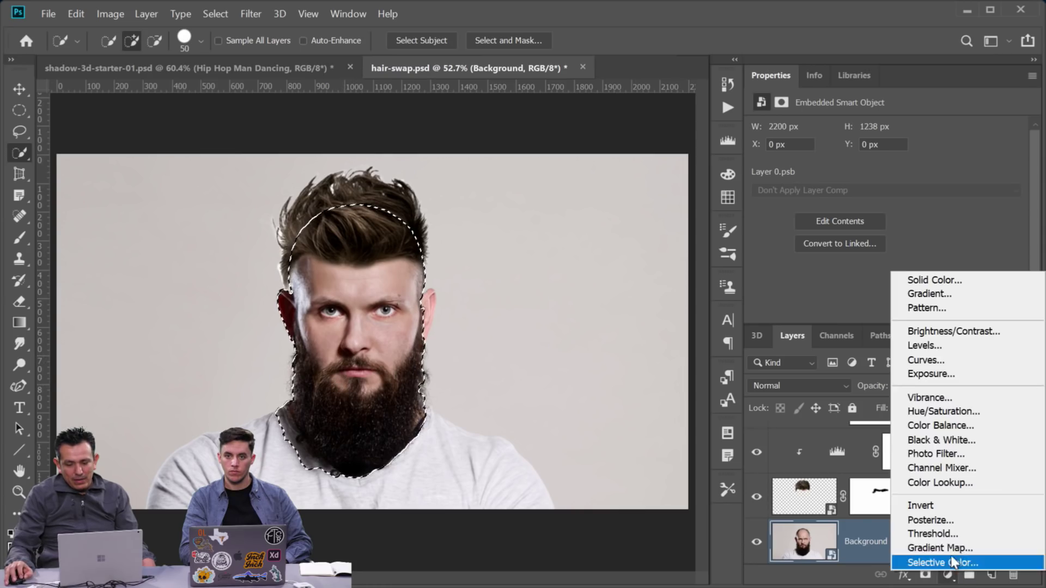
click(945, 348)
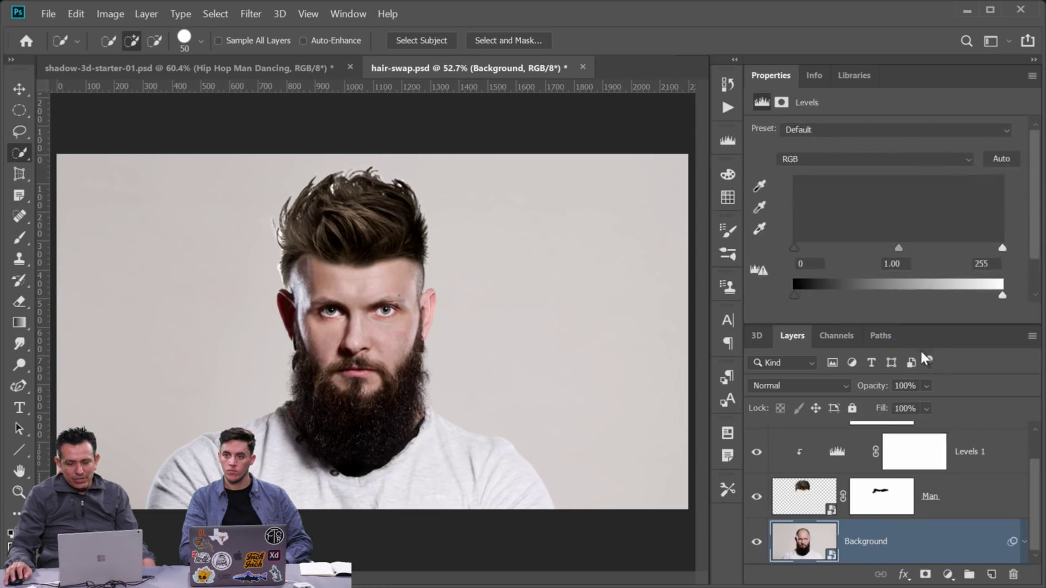
click(918, 313)
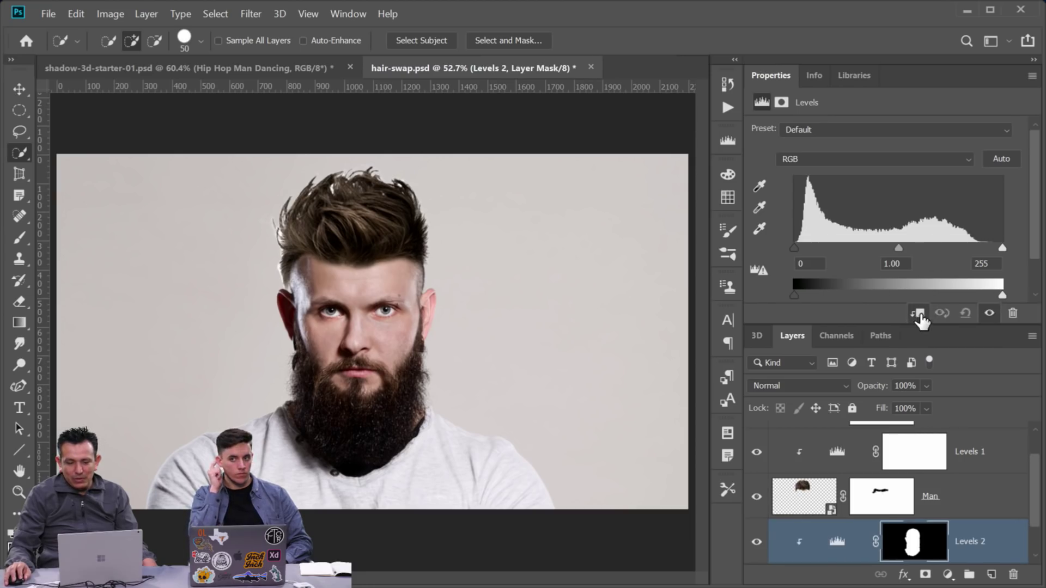
drag(1003, 296, 992, 296)
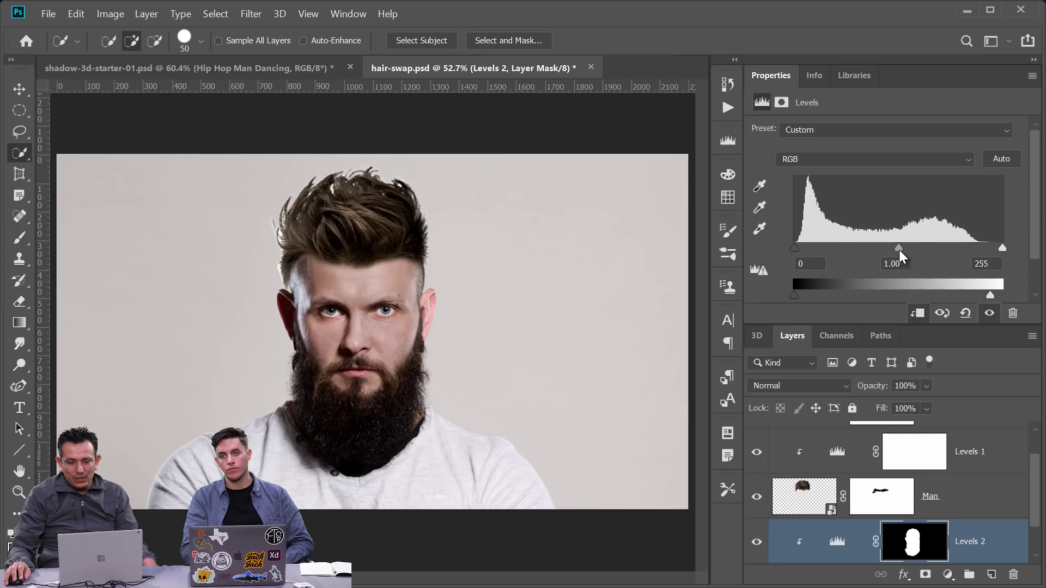
click(756, 541)
click(756, 541)
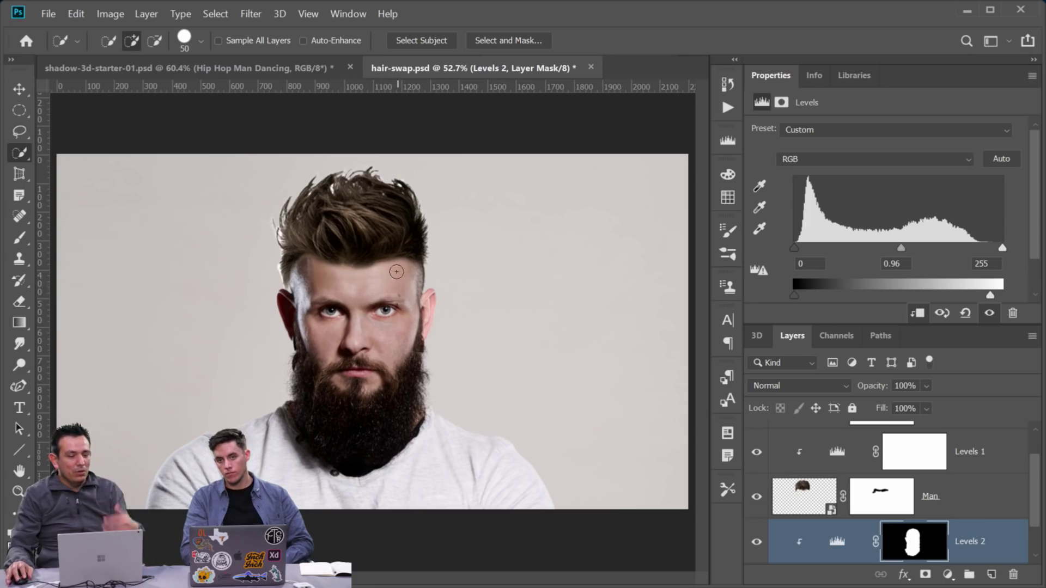
Add a new empty layer above the Levels 1 adjustment for painting over the hair's white fringes
click(19, 491)
drag(285, 227, 403, 323)
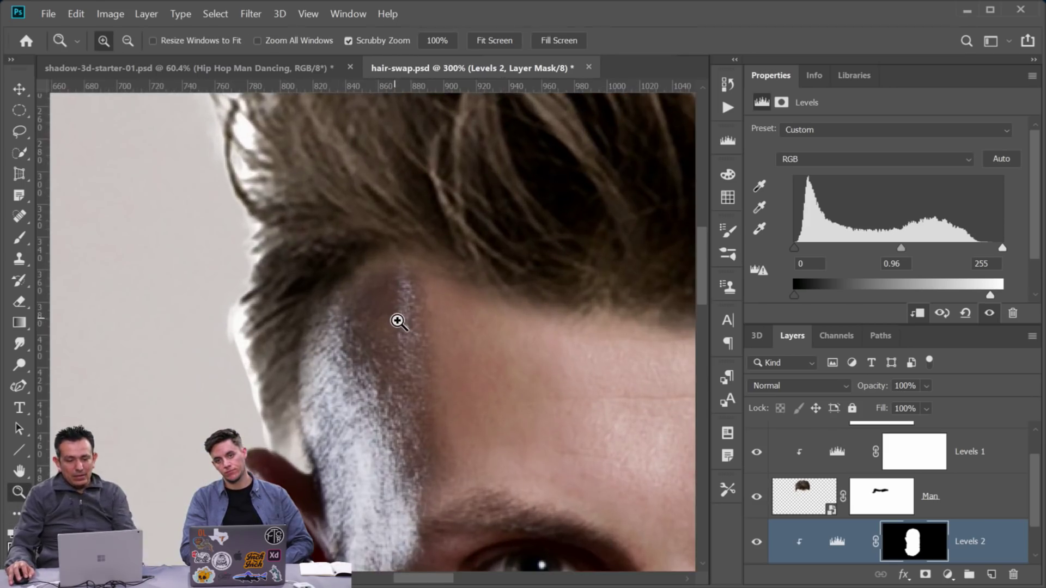
drag(929, 497, 890, 505)
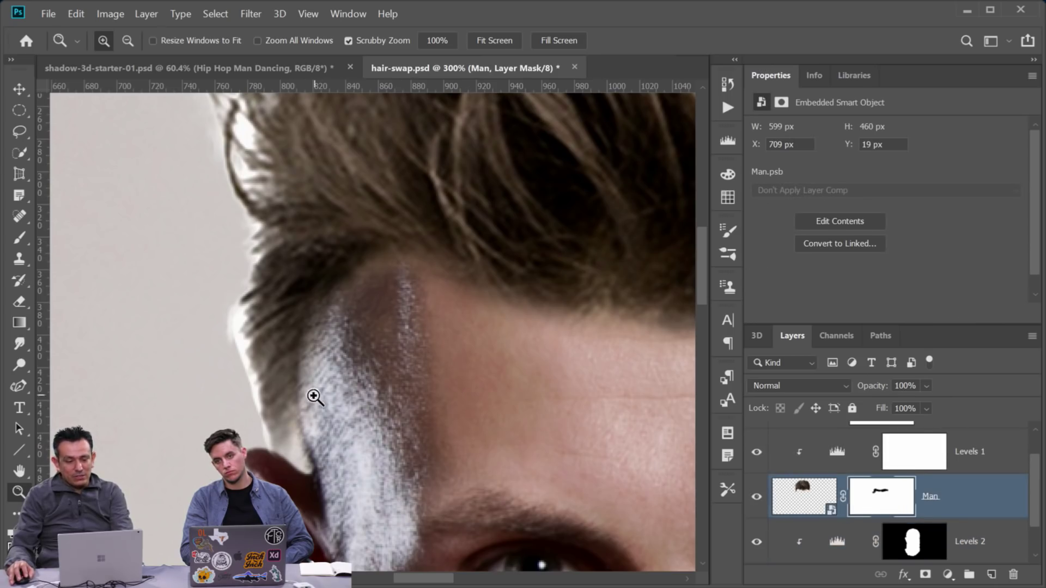
drag(232, 324, 201, 425)
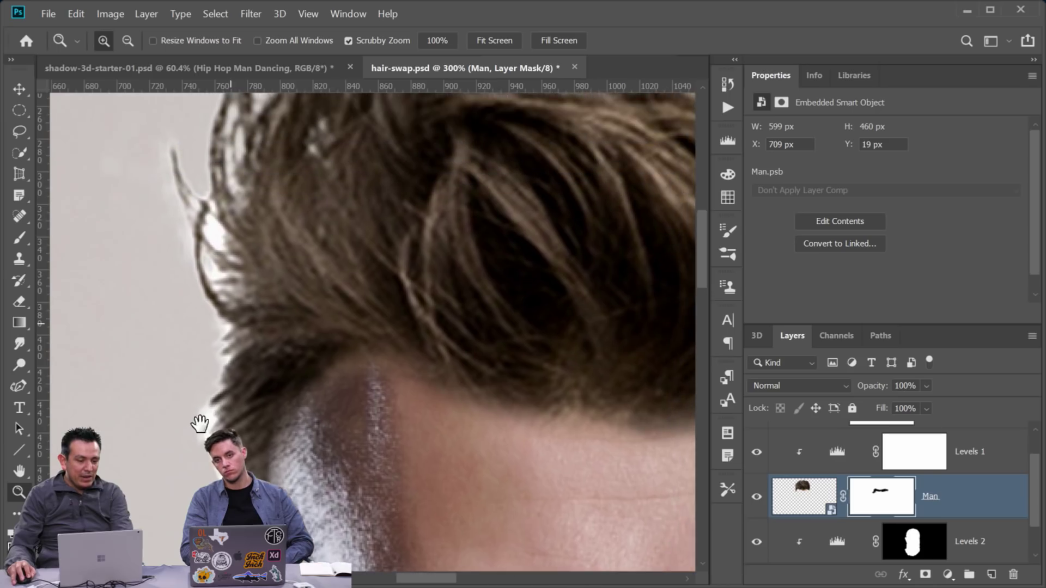
drag(233, 320, 233, 414)
drag(234, 228, 244, 348)
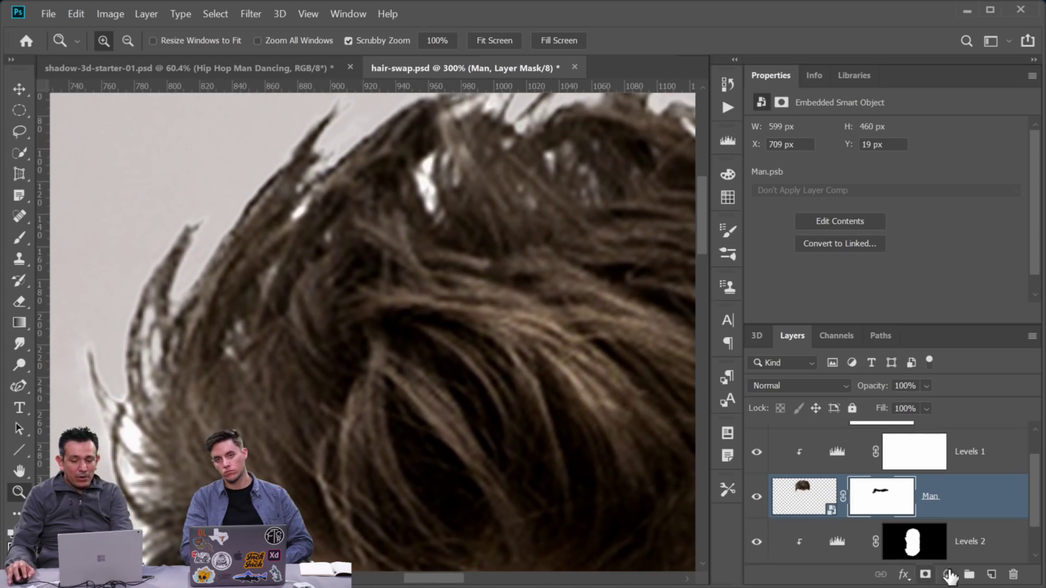
scroll(941, 521, up, 1)
click(957, 488)
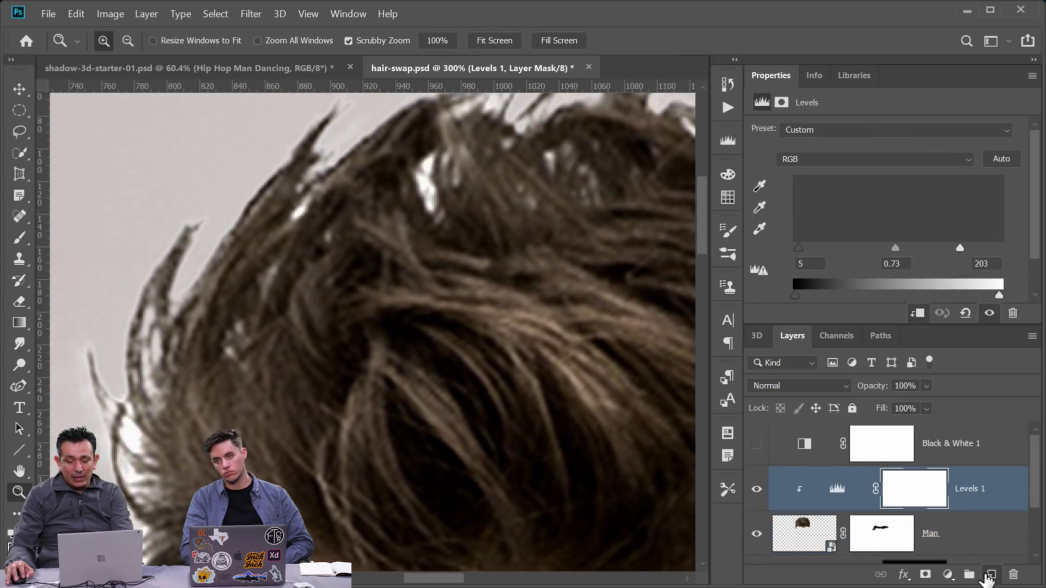
click(992, 574)
Paint thin dark hair strands along the hair's upper-left edge with a size 1 brush, covering about 42 × 68 px
click(19, 238)
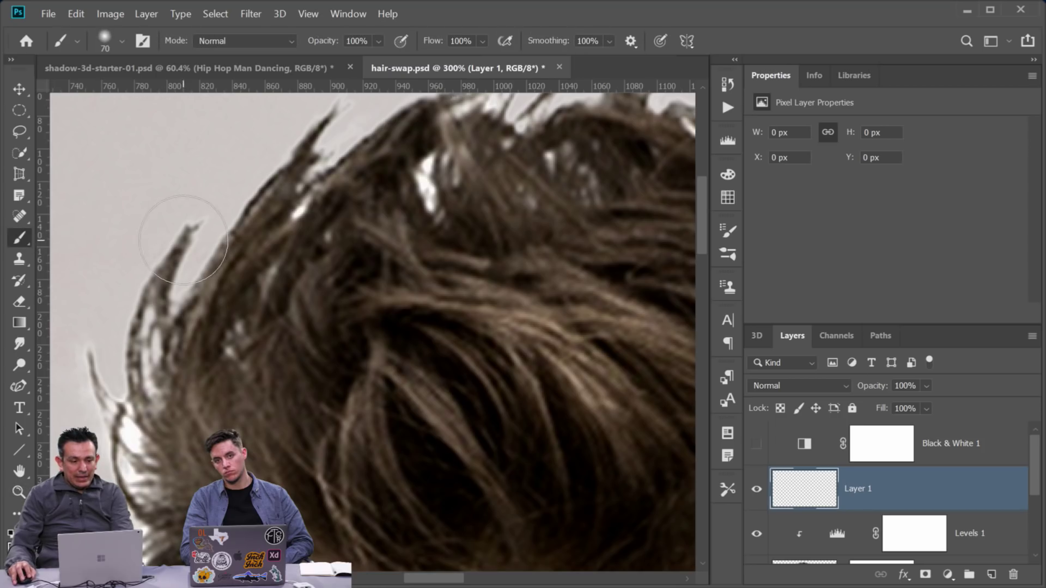
key(bracketleft)
key(bracketleft)
key(bracketleft)
key(bracketleft)
key(bracketleft)
key(bracketleft)
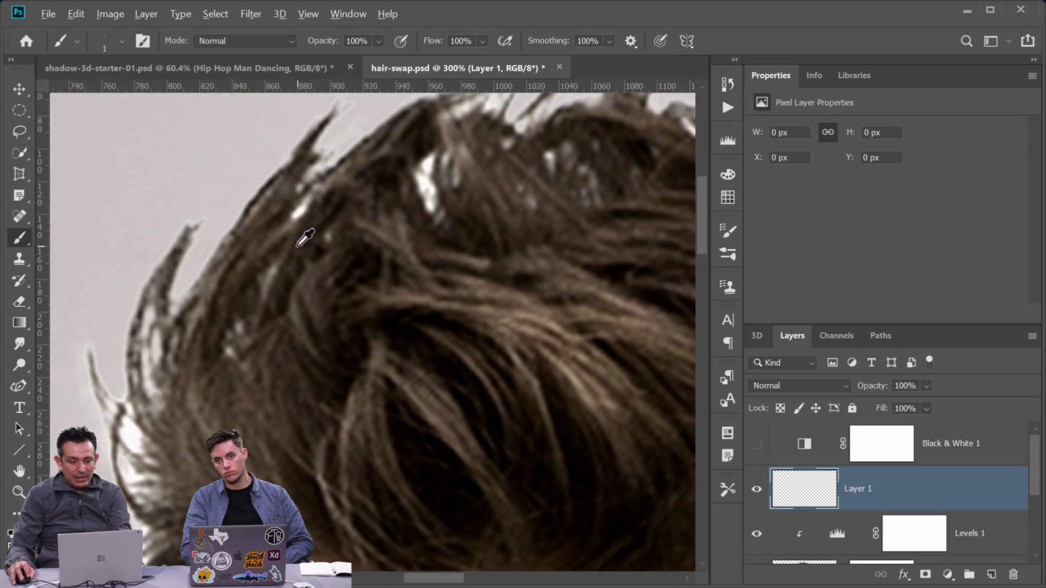
mouse_move(195, 301)
mouse_down()
mouse_move(202, 316)
mouse_move(229, 223)
mouse_move(244, 211)
mouse_up()
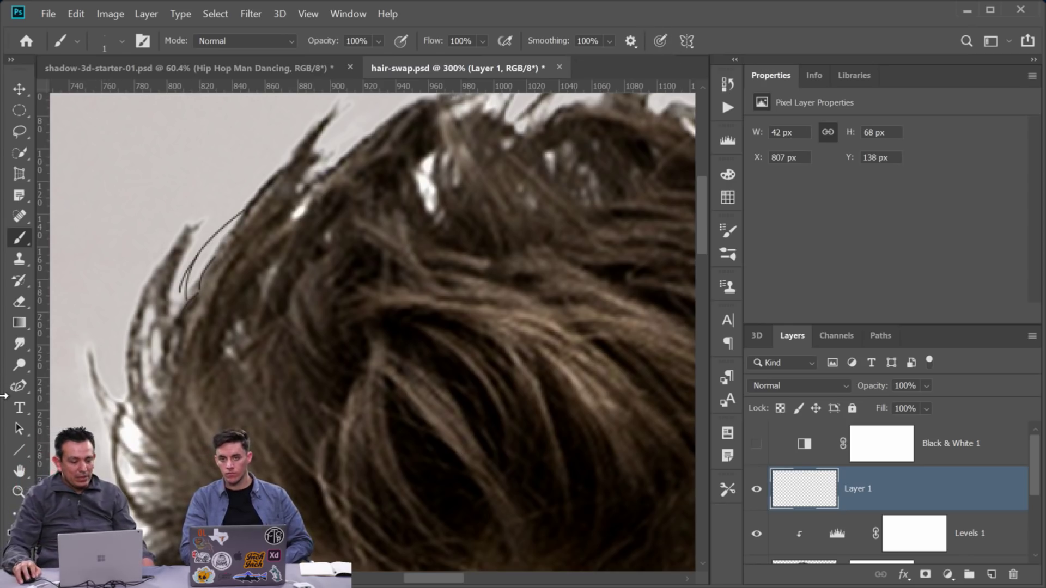
Group the painted strands layer, the Levels 1 adjustment and the Man layer
double_click(19, 491)
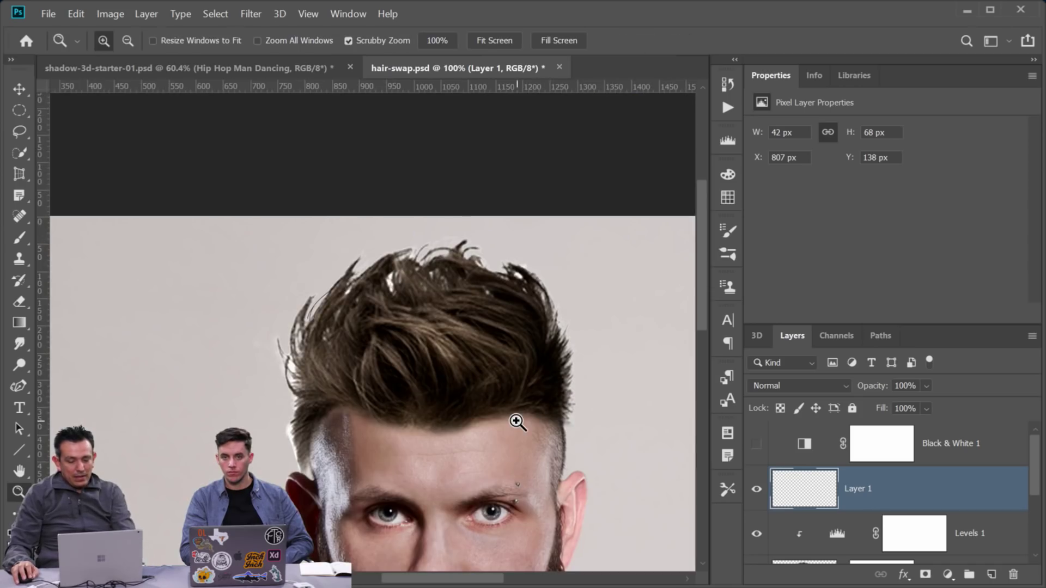
alt+click(516, 422)
alt+click(516, 421)
alt+click(516, 422)
click(257, 357)
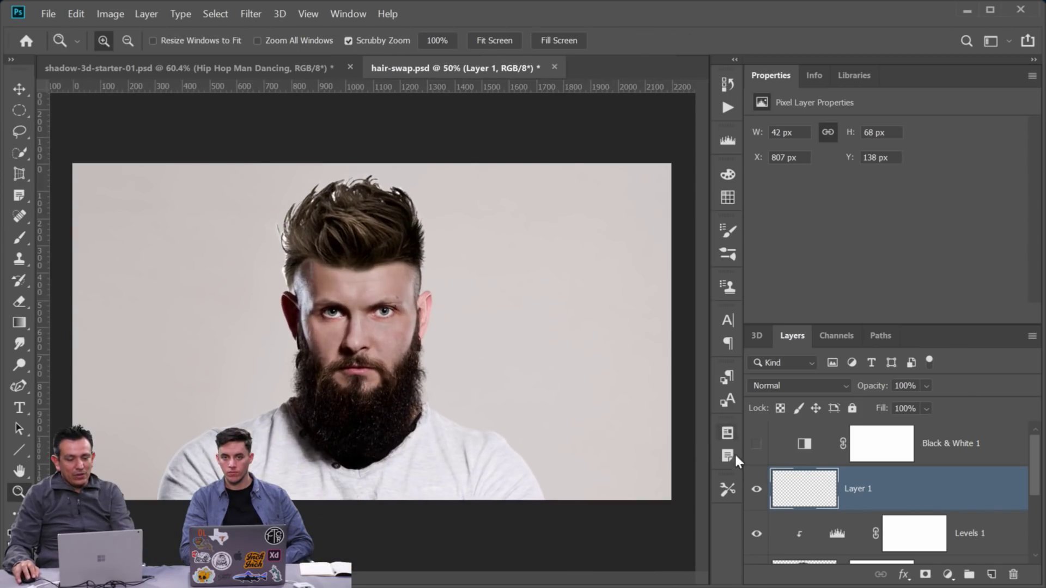
scroll(872, 492, down, 3)
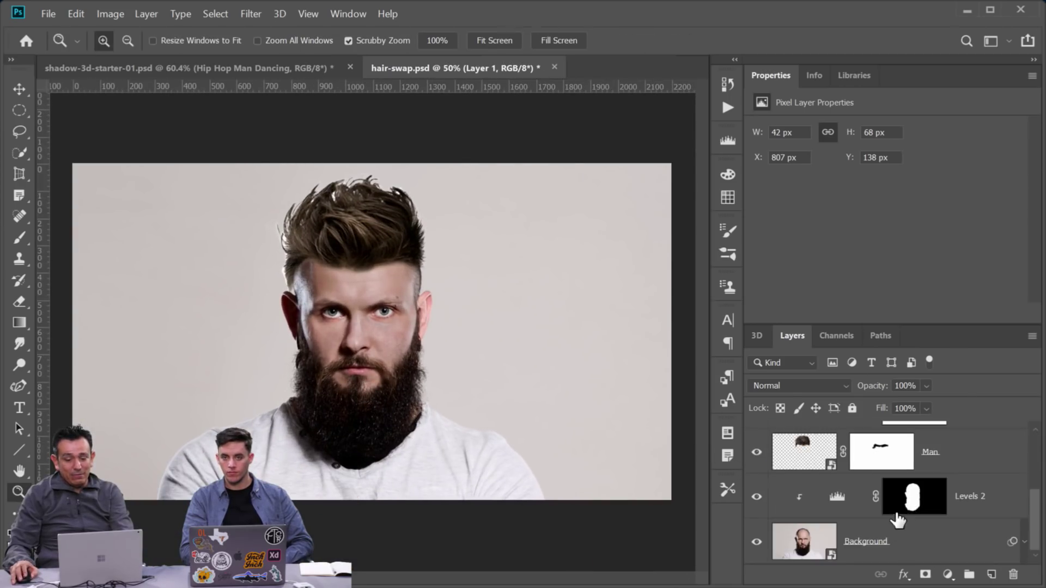
scroll(956, 485, up, 1)
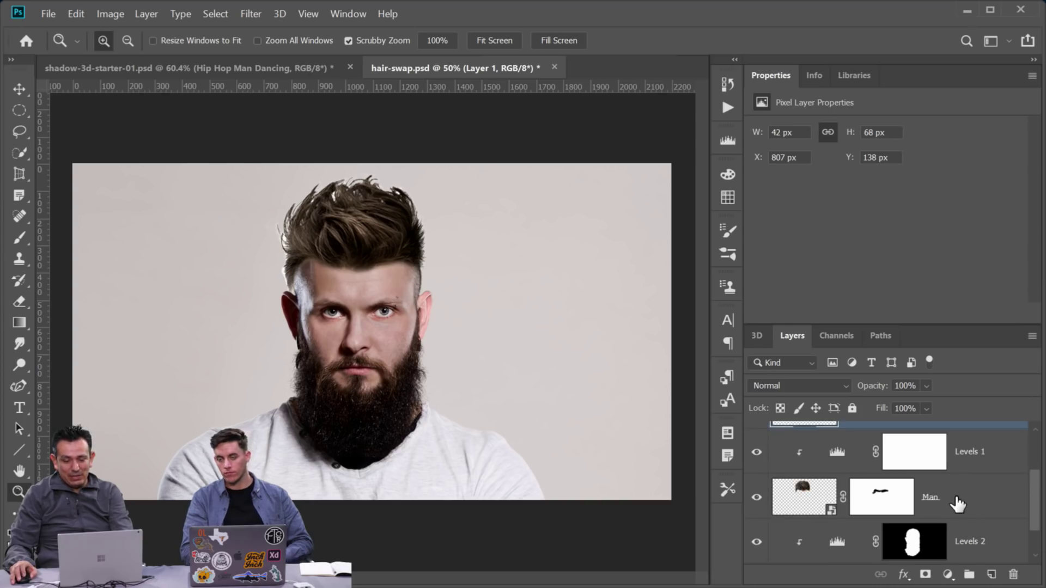
shift+click(967, 504)
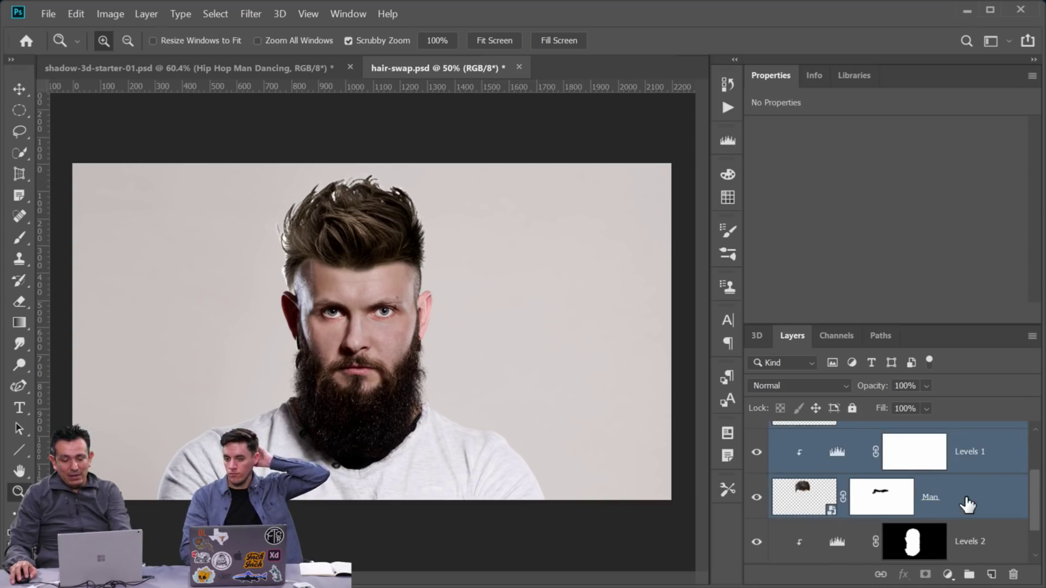
key(ctrl+g)
Compare the portrait with the hair group hidden and shown, and undo a trial deletion of the group
click(755, 469)
click(755, 469)
click(755, 469)
click(755, 470)
click(756, 470)
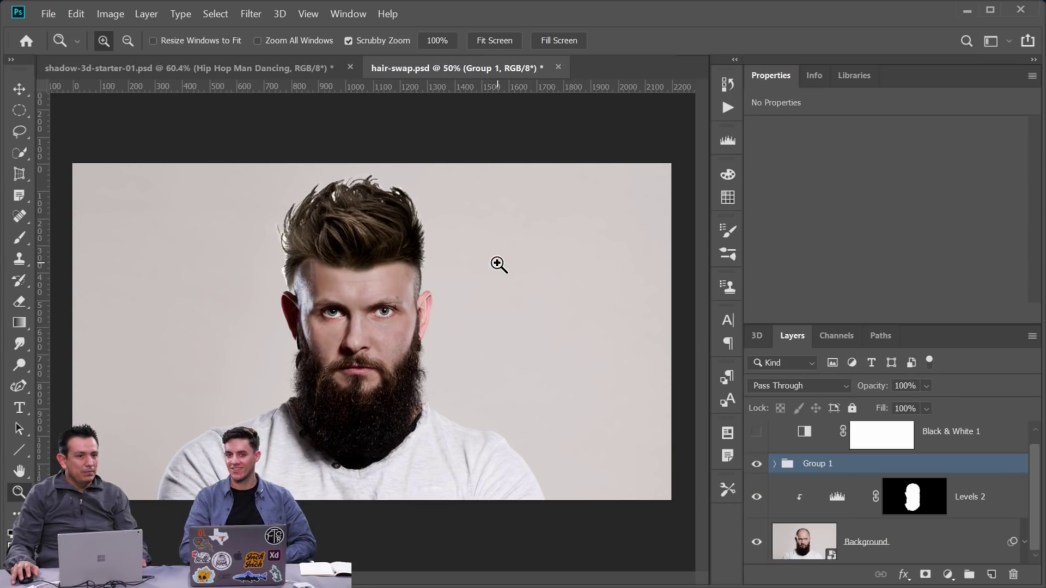
key(Delete)
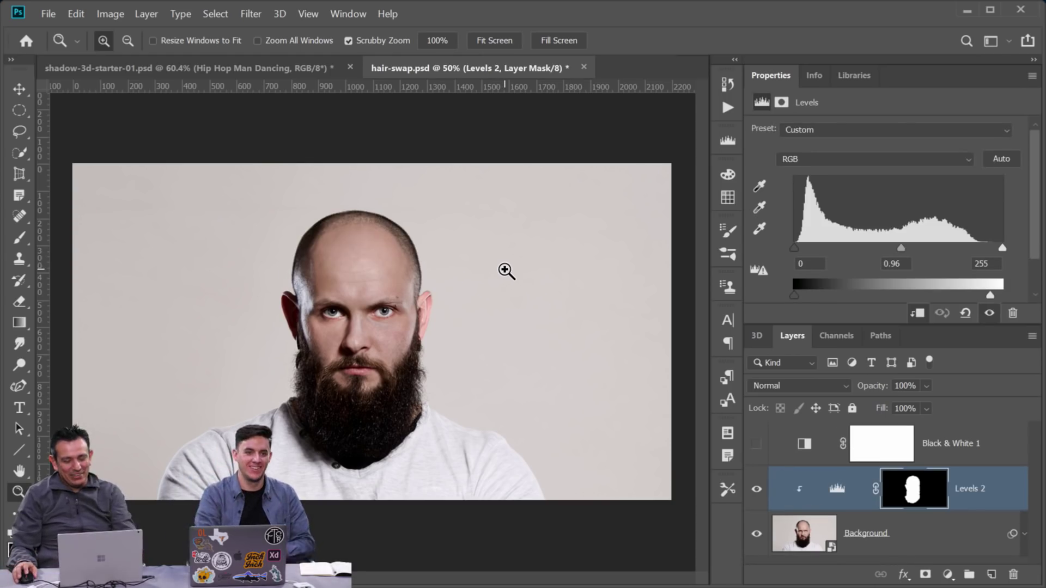
key(ctrl+z)
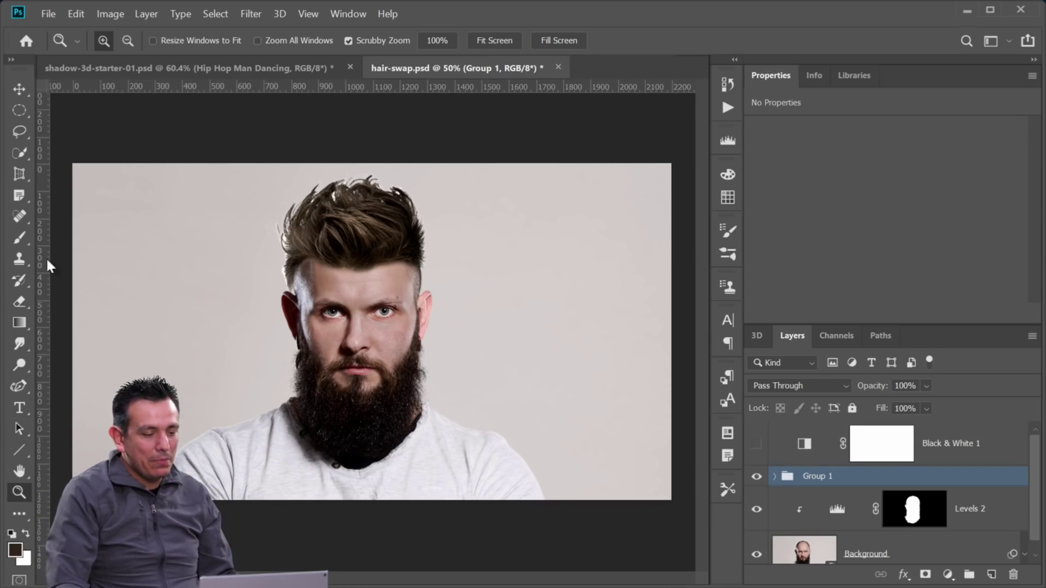
Draw a dark brown arrow custom shape about 474 × 452 px pointing at the side of the man's head
click(21, 237)
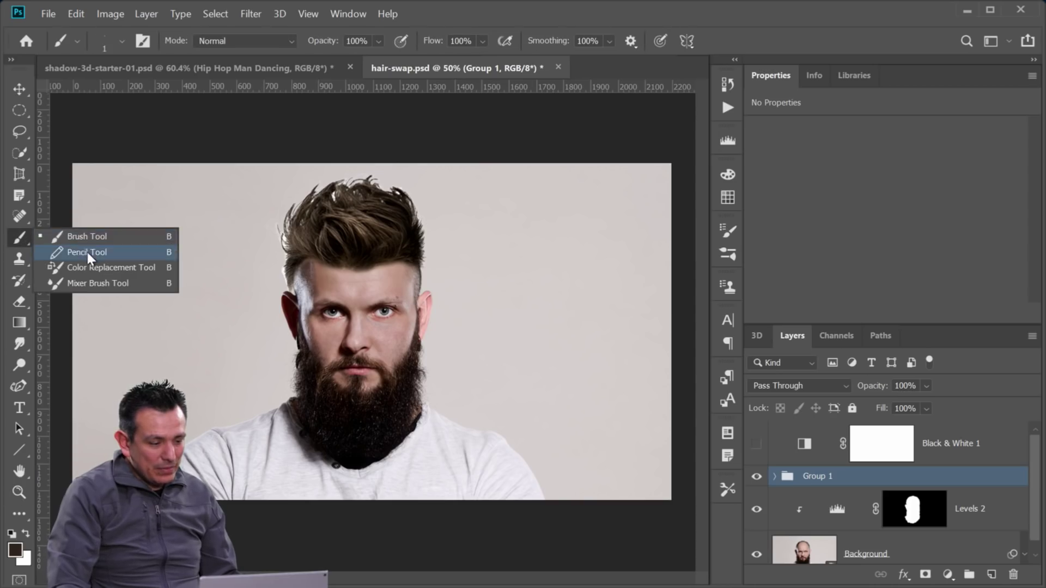
click(16, 234)
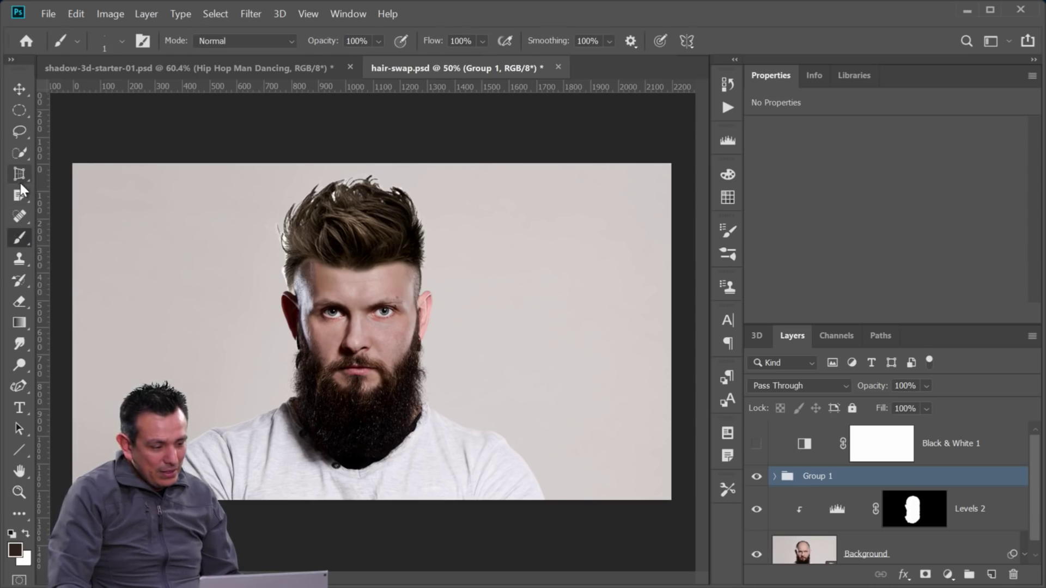
click(19, 450)
right_click(30, 449)
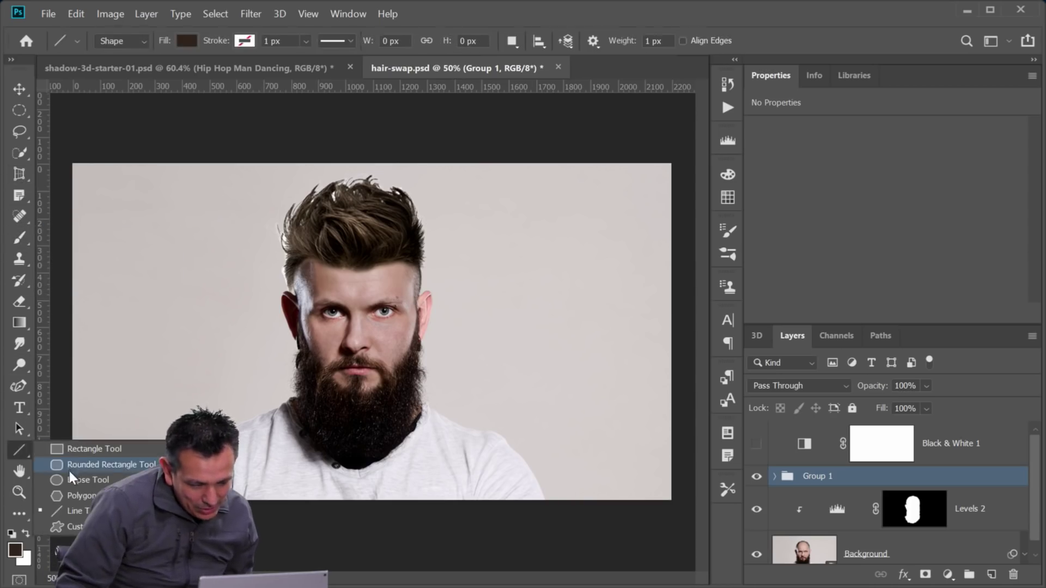
click(82, 526)
drag(172, 230, 302, 352)
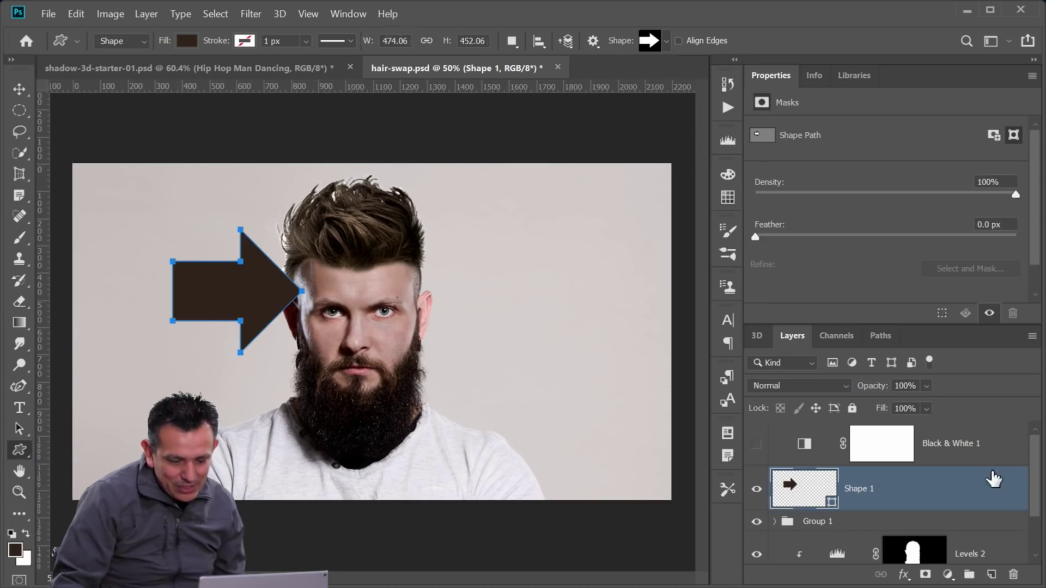
Try a white Inner Glow in Screen mode on the arrow shape layer, with 100% opacity and a size of 59 px
double_click(987, 493)
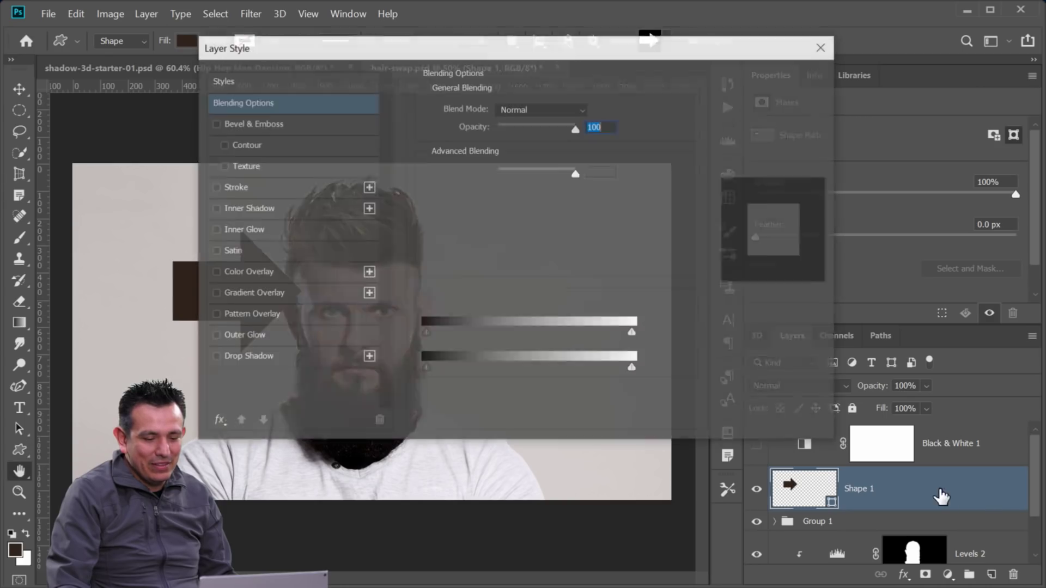
drag(553, 58, 580, 59)
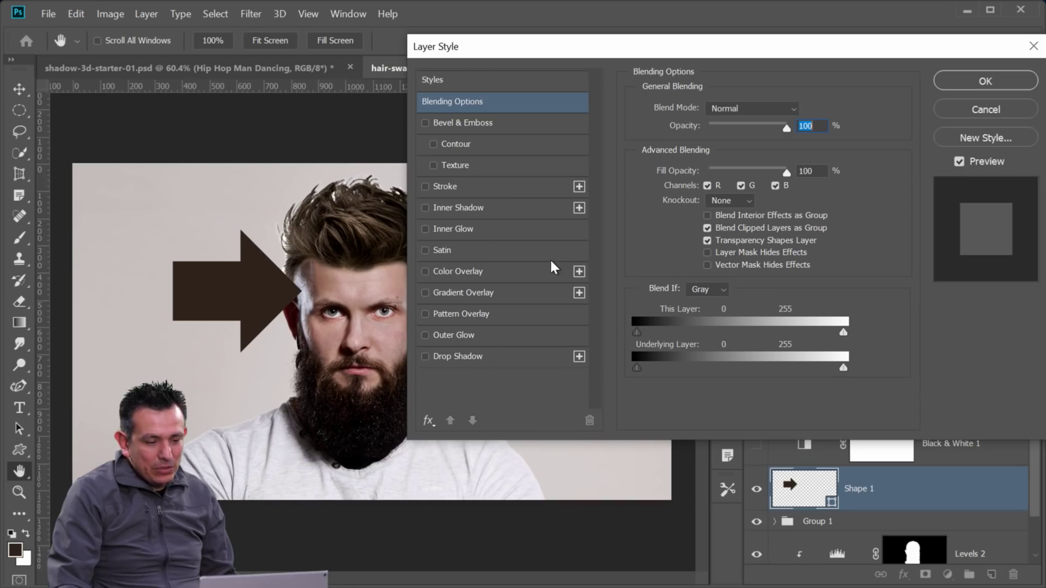
click(467, 228)
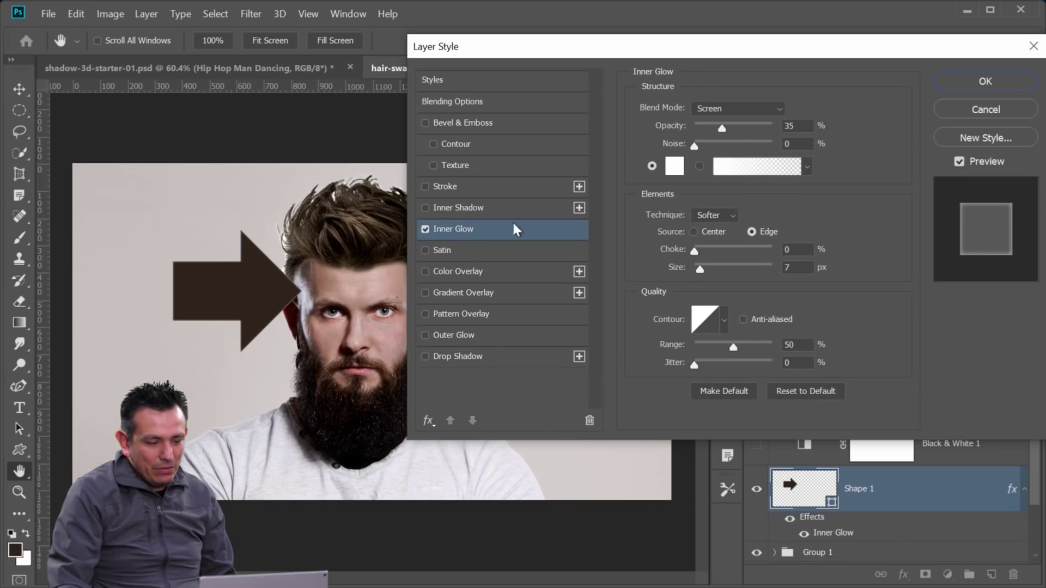
drag(729, 133, 779, 131)
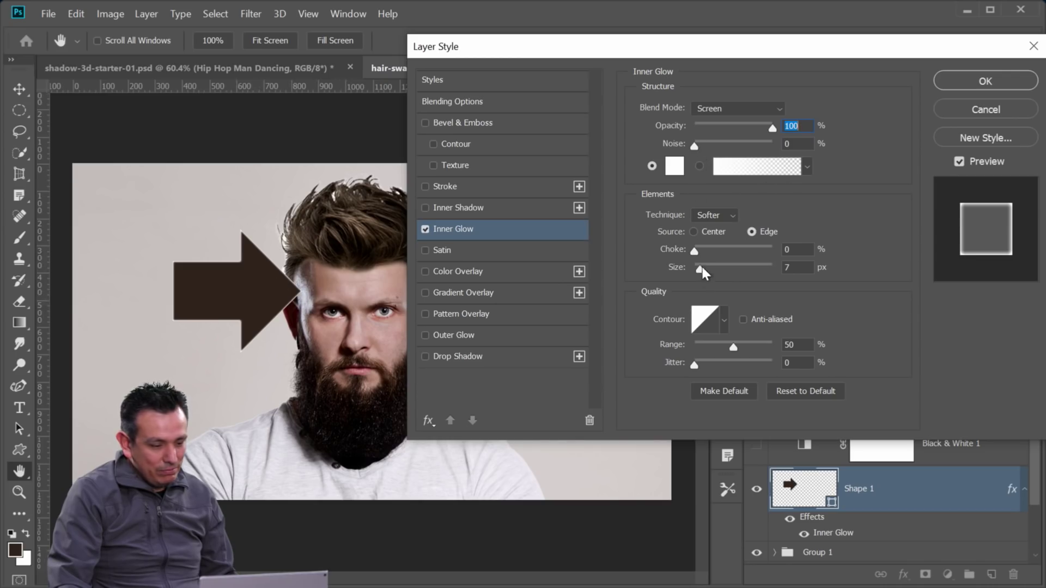
drag(701, 266, 718, 268)
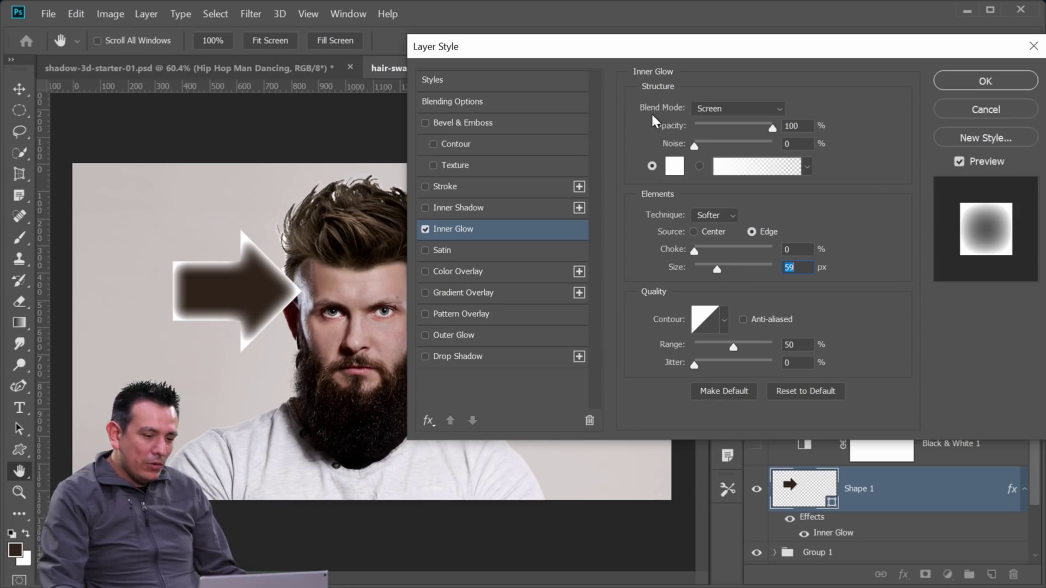
Change the arrow's Inner Glow to the Multiply blend mode with black (000000) as its color
click(719, 109)
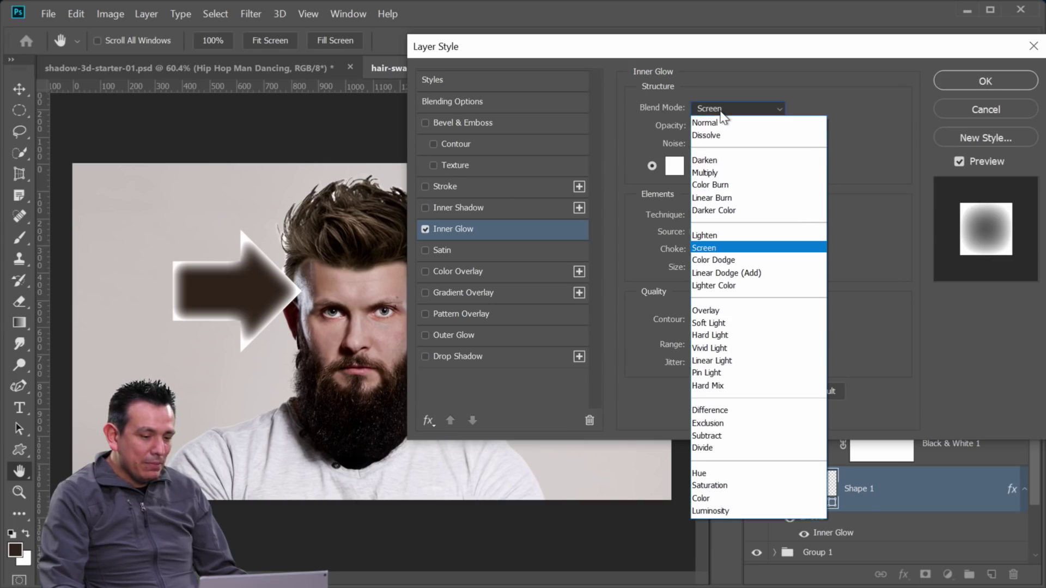
click(704, 173)
click(675, 166)
mouse_move(678, 208)
mouse_down()
mouse_move(635, 267)
mouse_move(574, 292)
mouse_up()
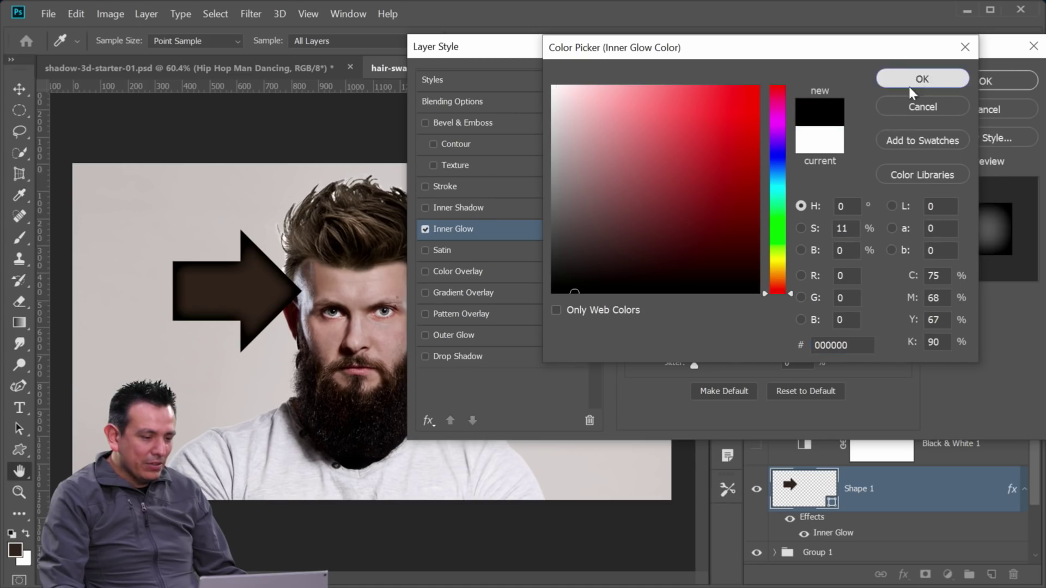
click(920, 80)
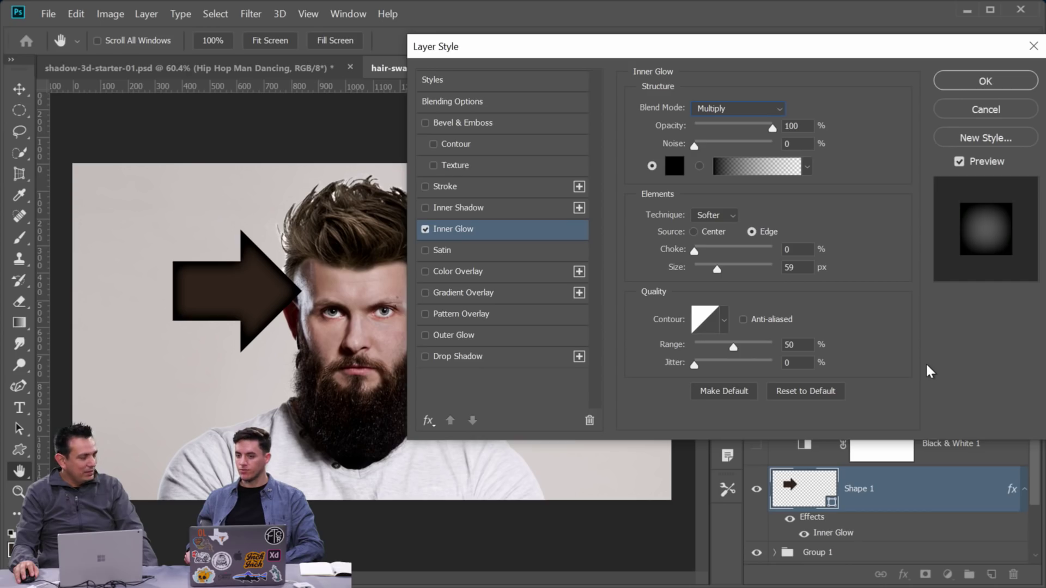
Discard the Inner Glow settings and hide the arrow shape layer
click(978, 110)
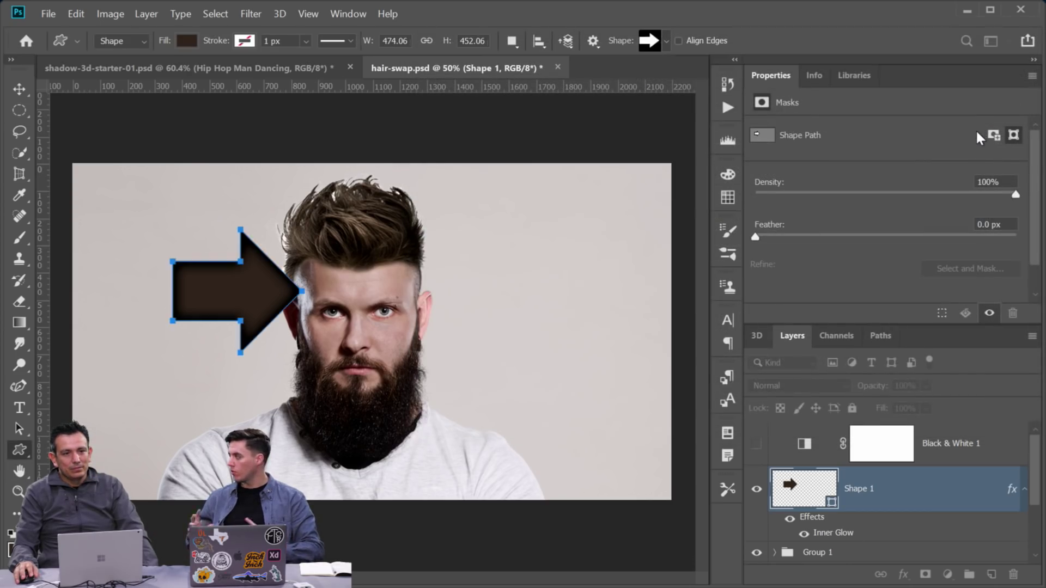
click(756, 488)
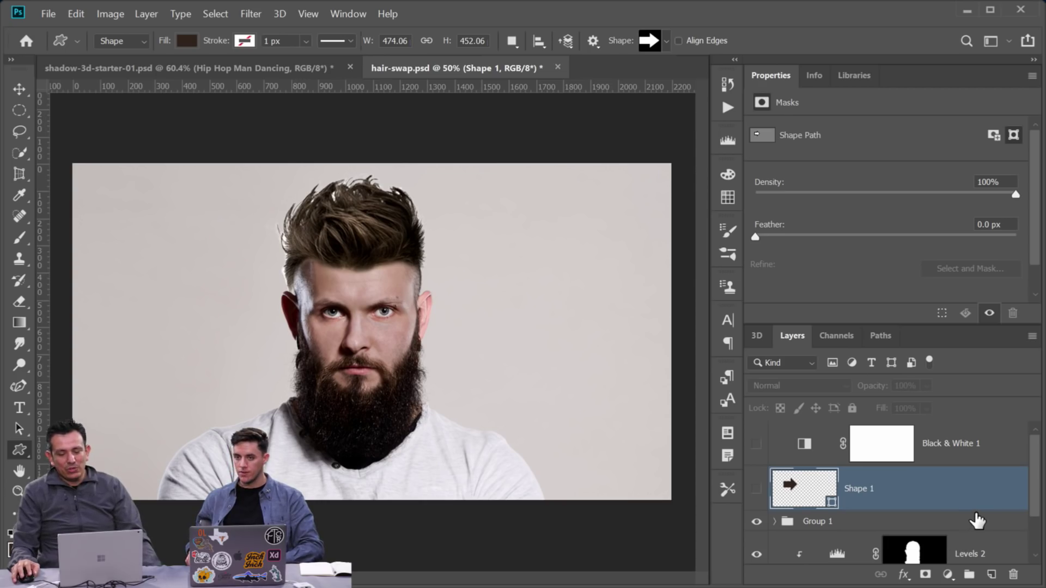